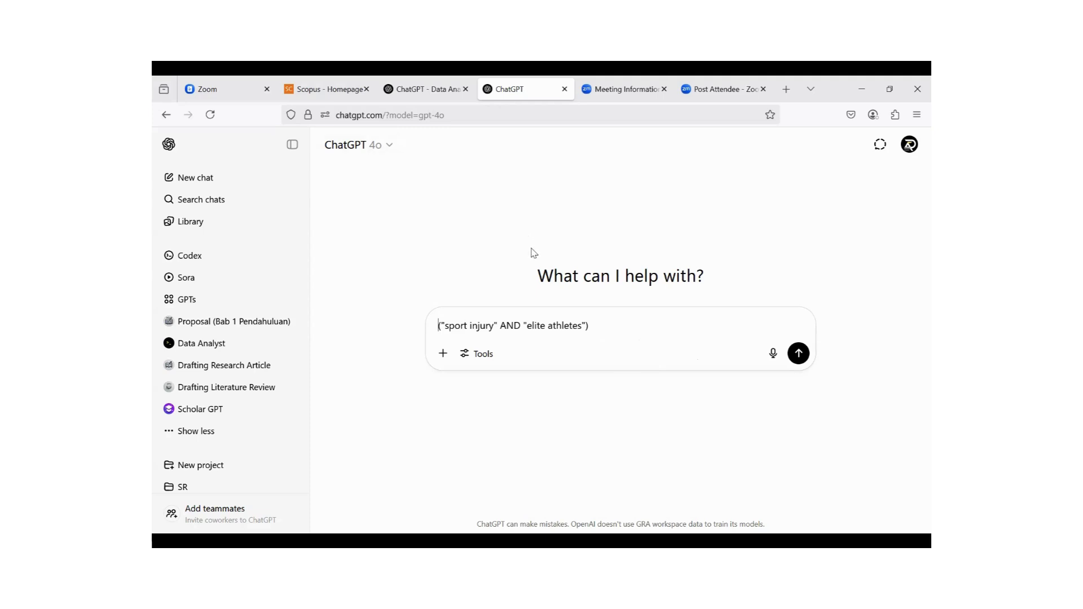
- Write "buatkan saya outline terkait degan tema" before the Boolean keyword query and add "secara komprehensif" after it
type("buatkan say")
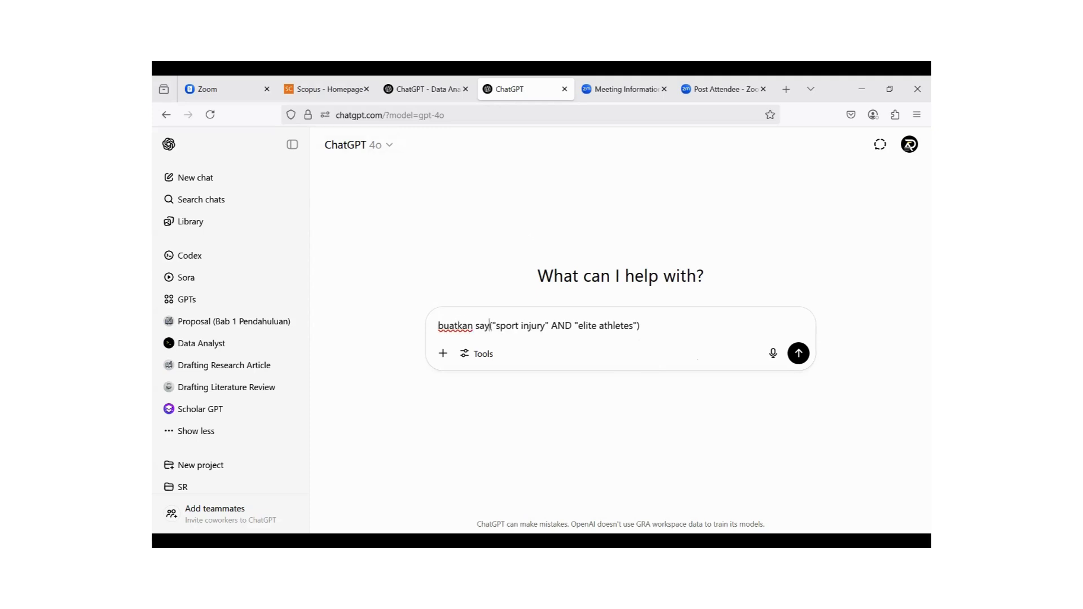
type("a ")
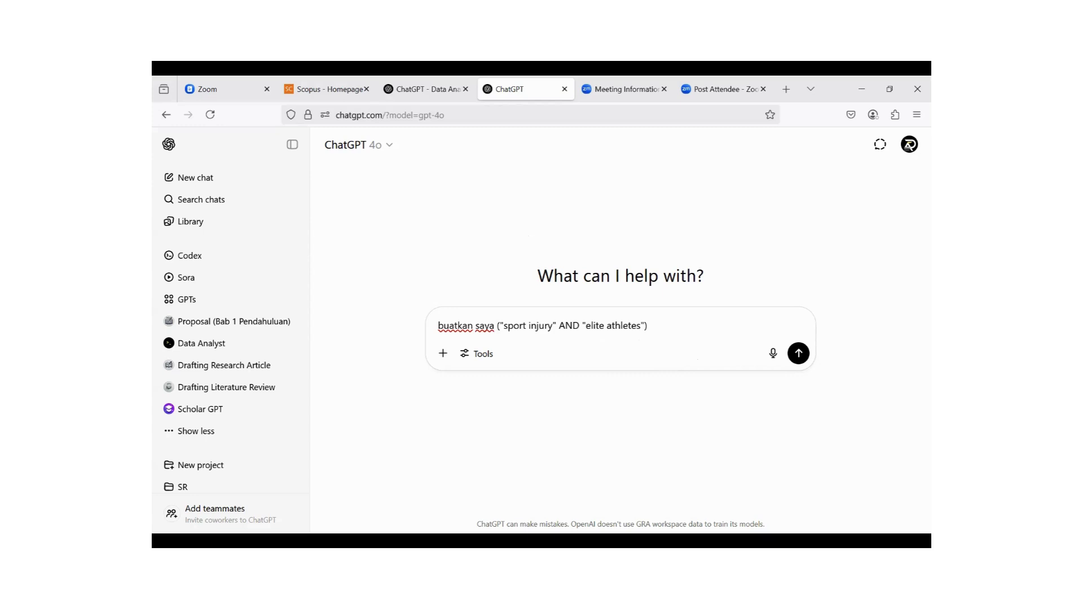
type("outline")
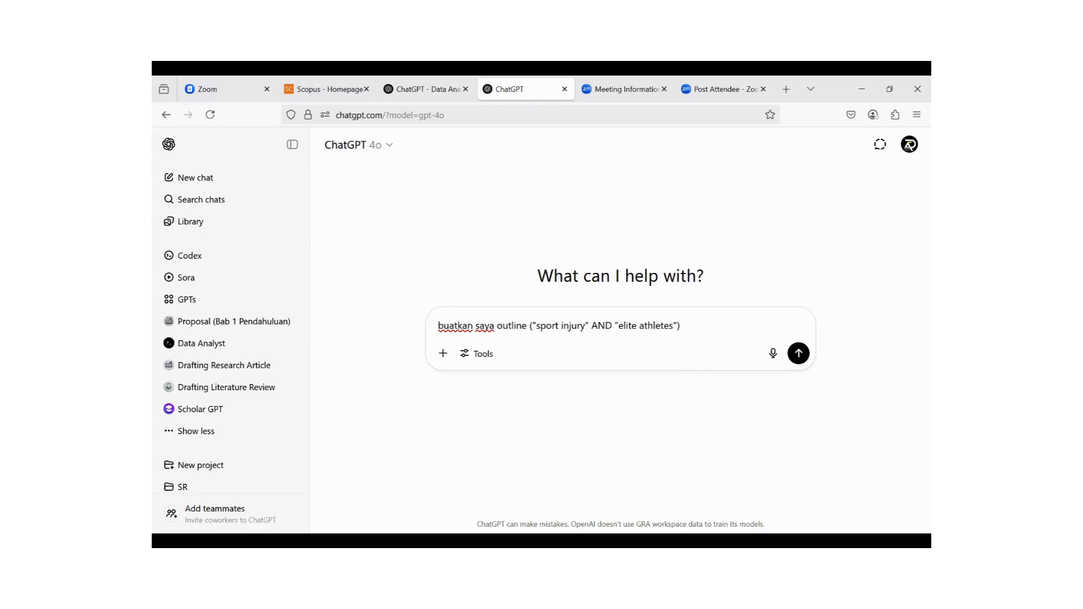
type(" terkait de")
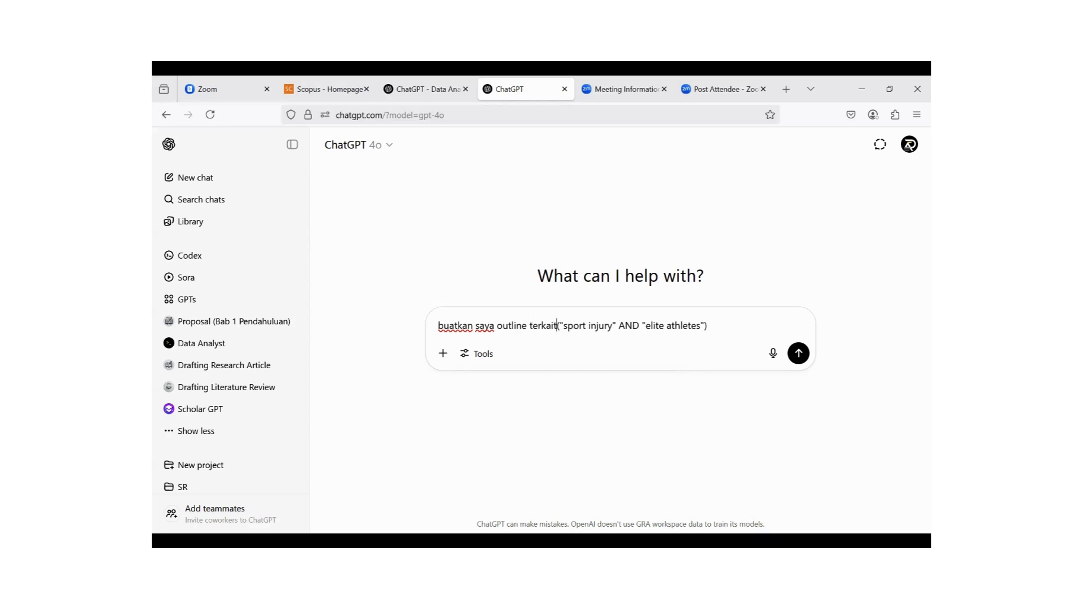
type("gan ")
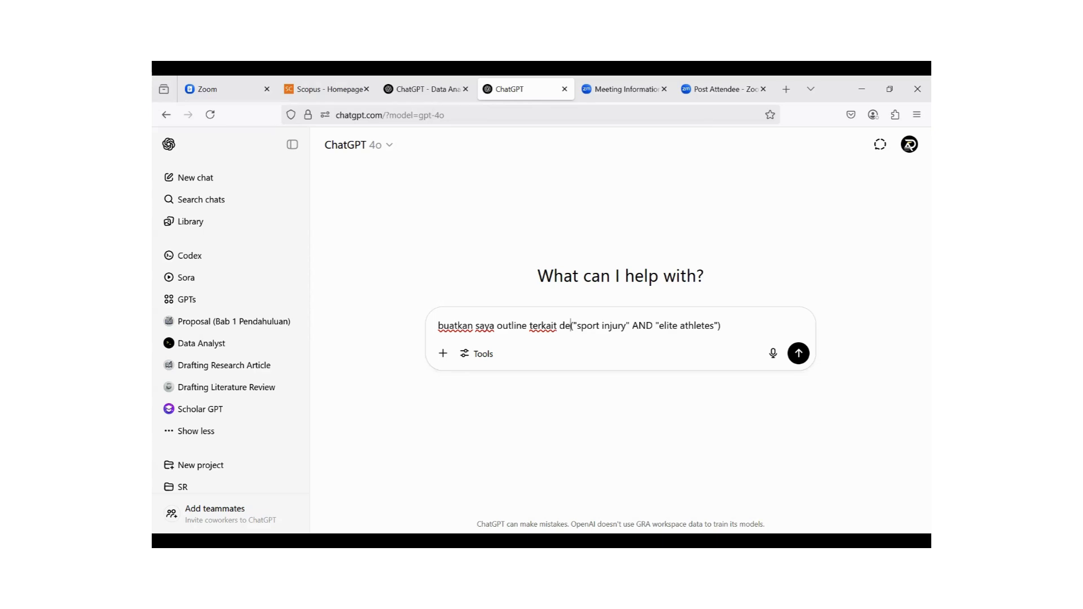
type("tema (\"sport injury\" AND \"")
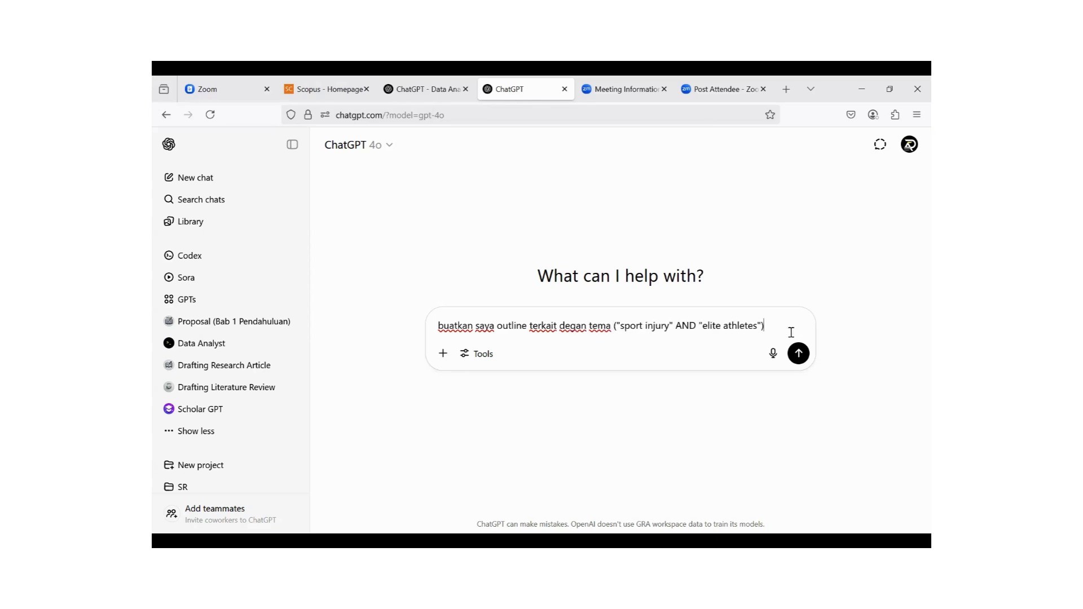
type("elite athletes\") secara komprehensif")
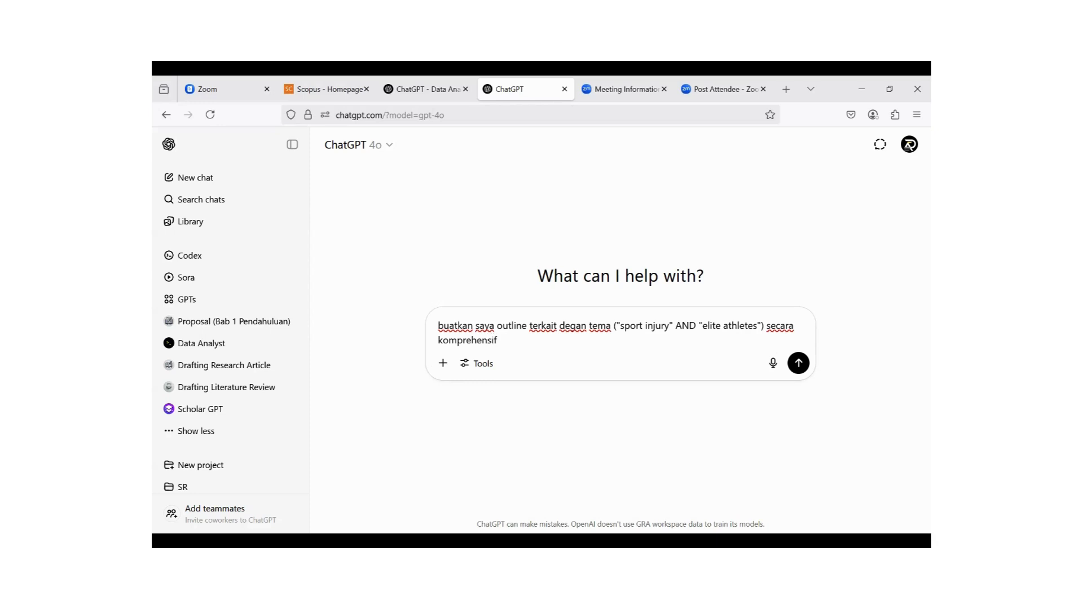
- Insert "bibliometric analisis," before "secara komprehensif", end the prompt with an exclamation mark, and send it
type(",")
type("bib")
key("BackSpace")
type("bliometr")
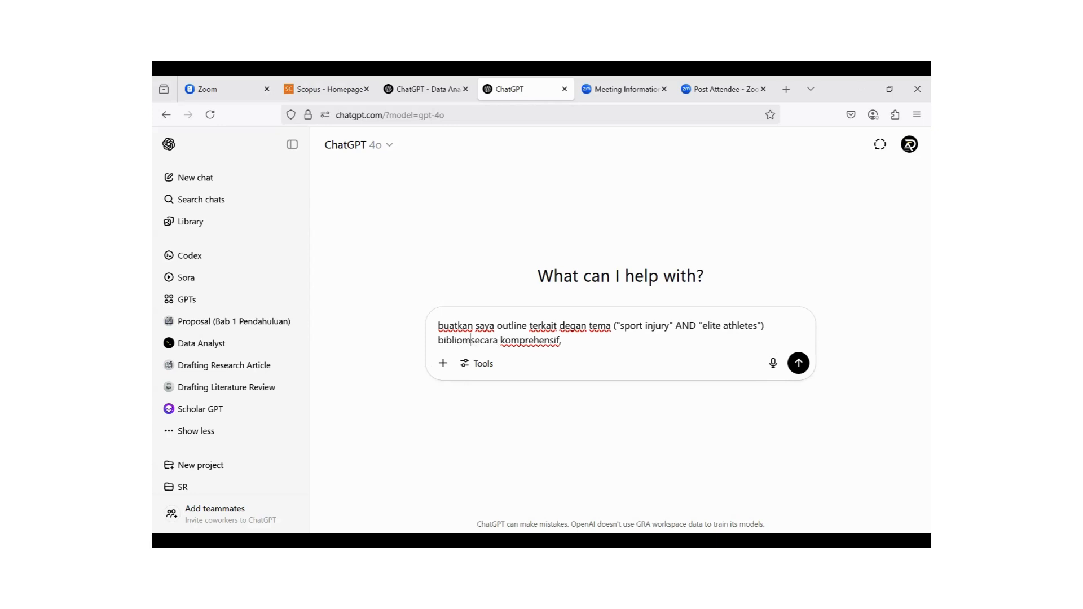
type("ic analisi")
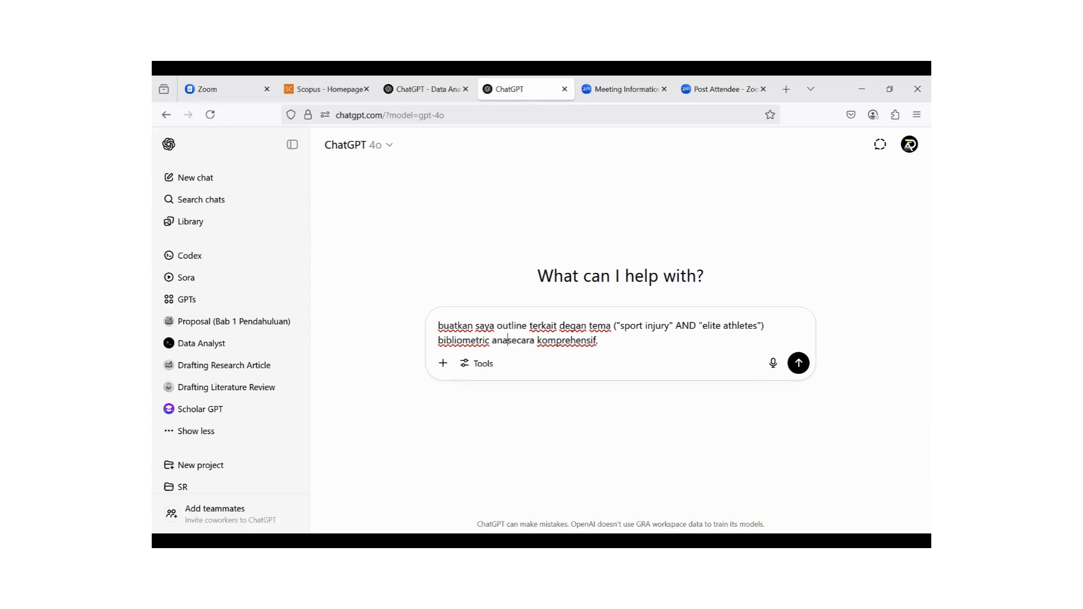
type("s")
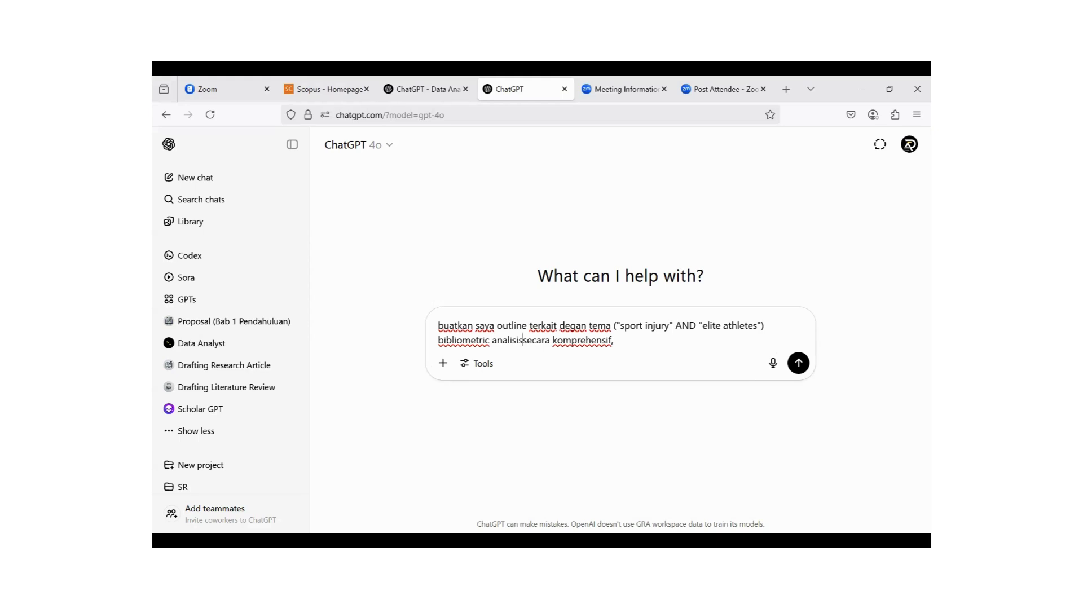
type(",")
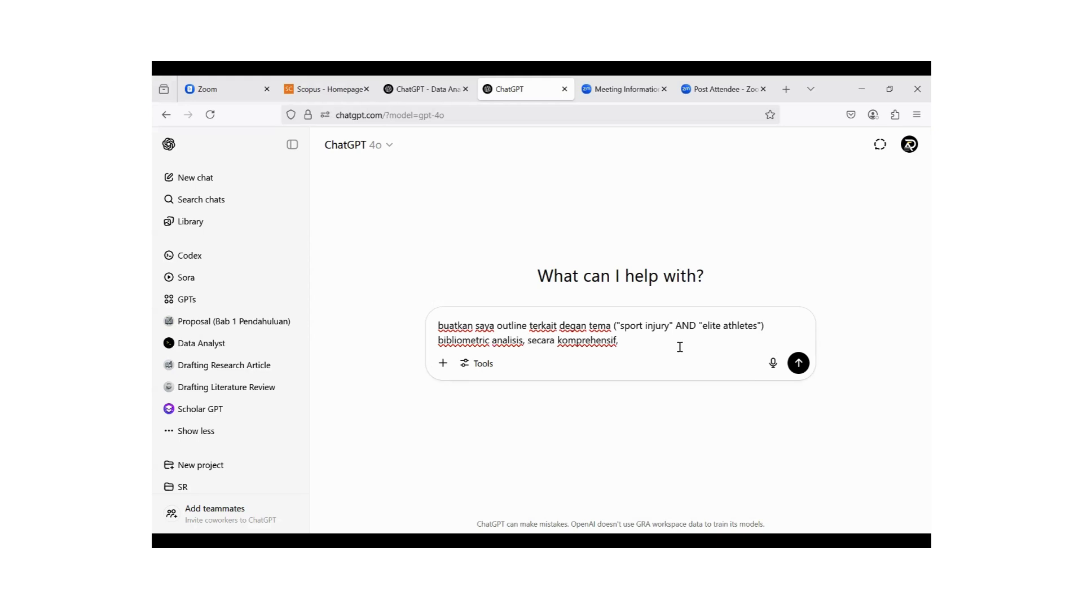
left_click(628, 345)
key("BackSpace")
key("BackSpace")
type("!")
left_click(798, 362)
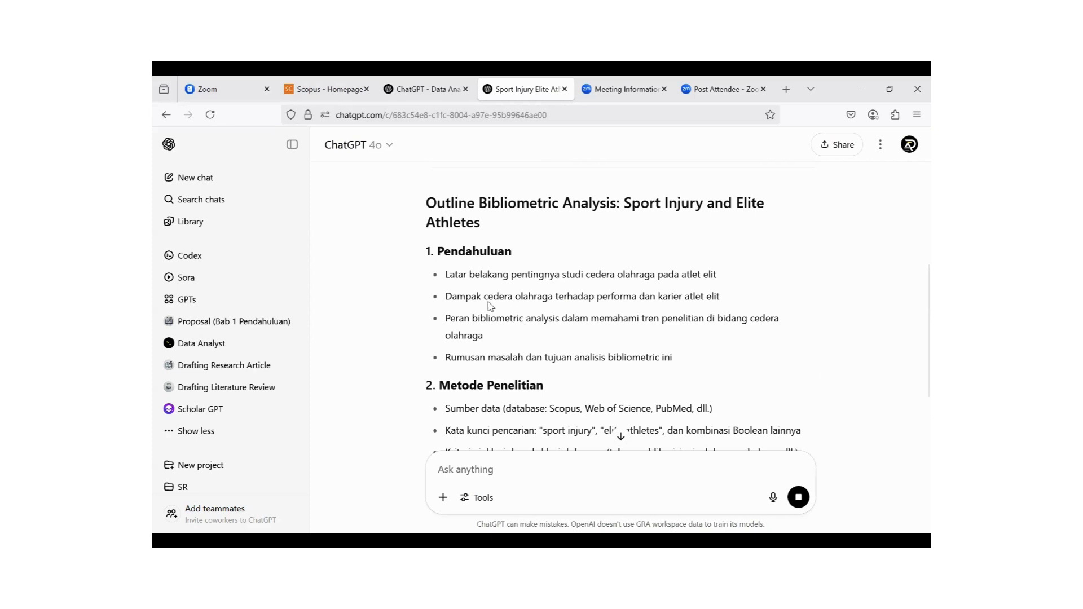
- Read through the generated bibliometric outline from the Pendahuluan section to the Lampiran section
left_click_drag(446, 275, 732, 280)
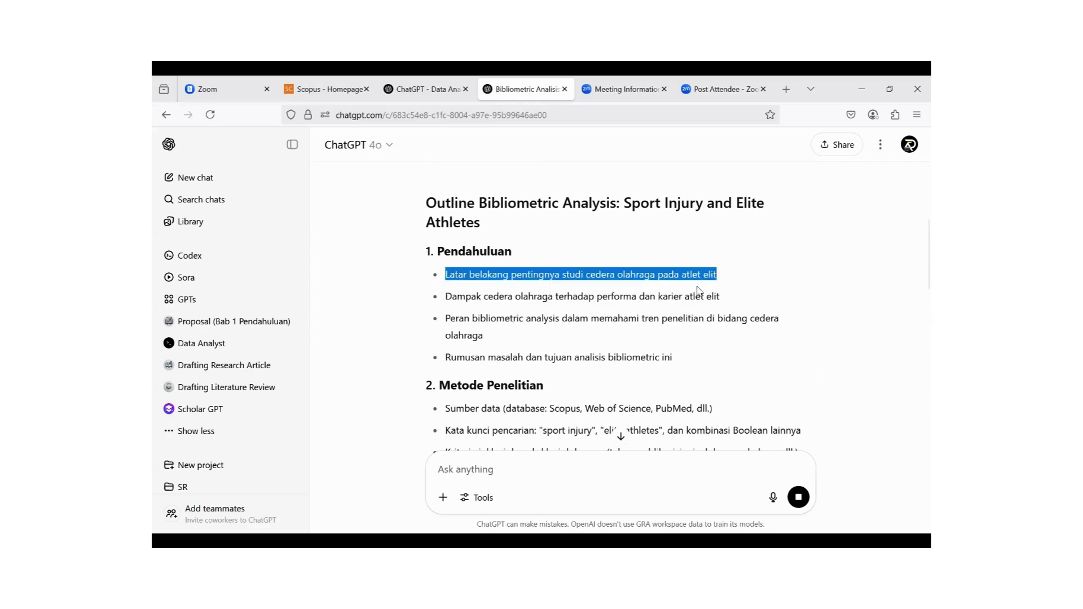
scroll(722, 305, "up", 2)
scroll(720, 315, "down", 3)
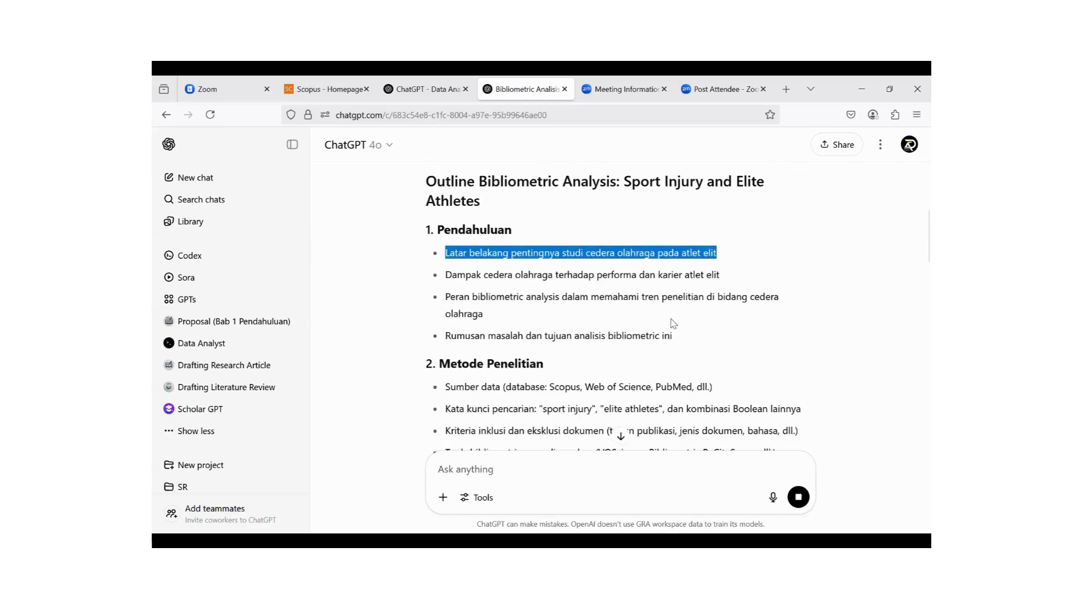
scroll(672, 323, "down", 2)
scroll(726, 356, "down", 2)
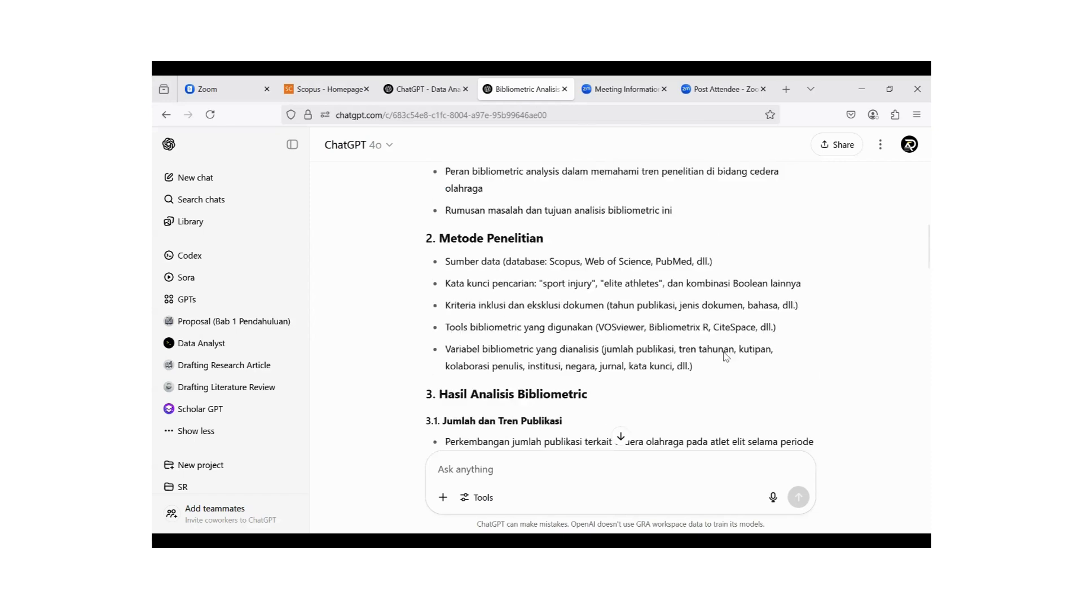
scroll(726, 357, "down", 3)
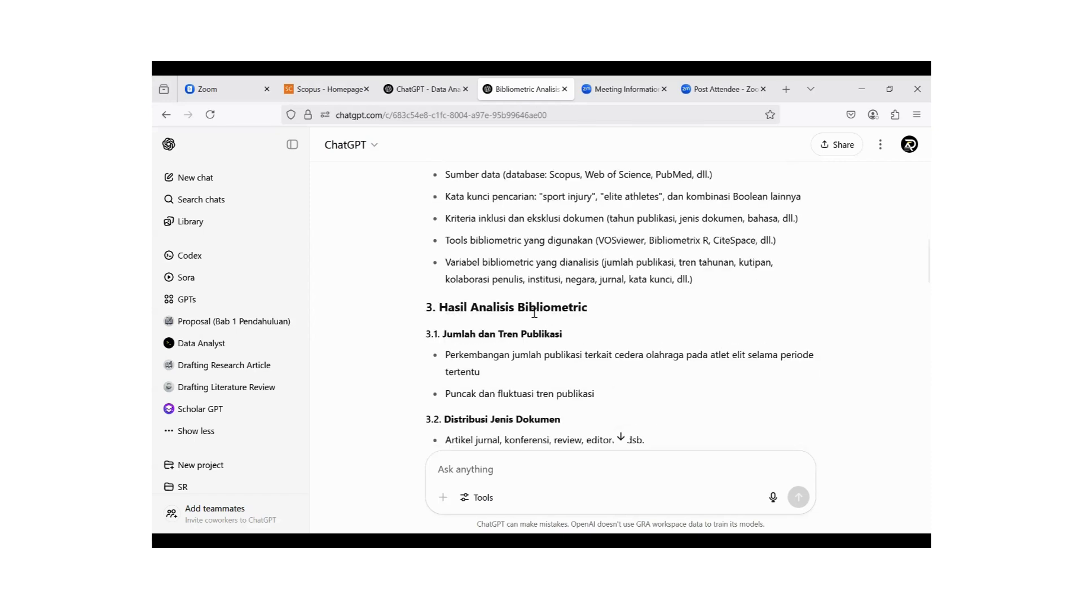
scroll(533, 310, "down", 2)
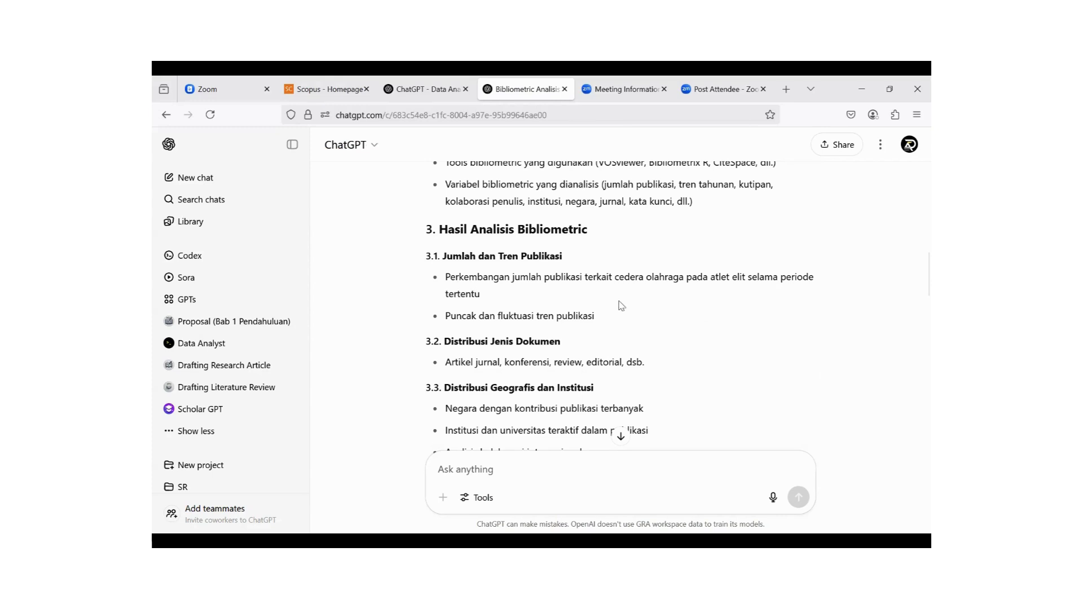
scroll(621, 307, "down", 4)
scroll(620, 305, "down", 9)
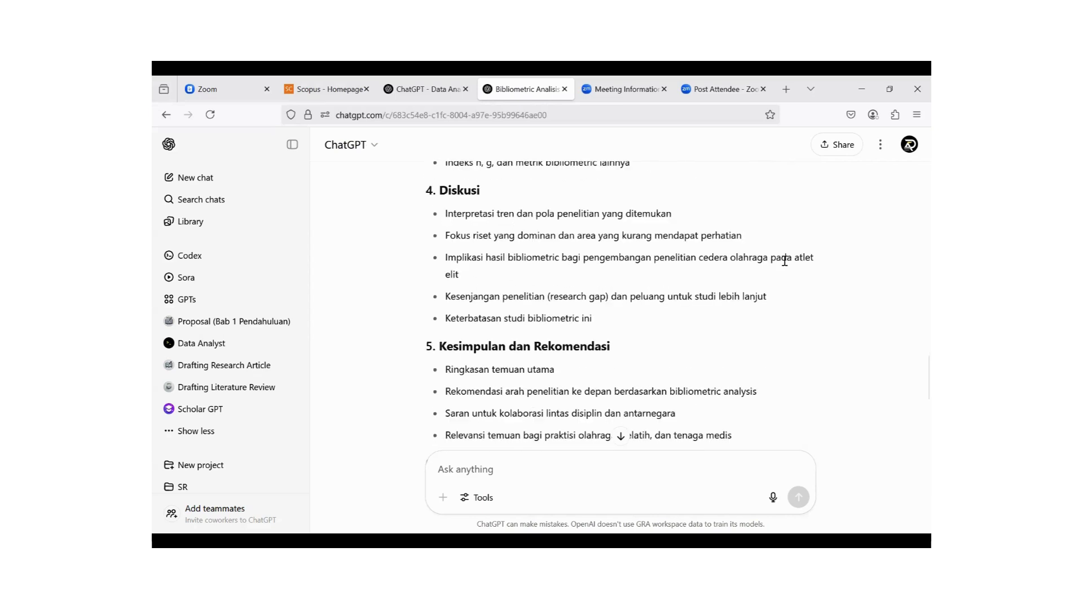
scroll(773, 282, "down", 1)
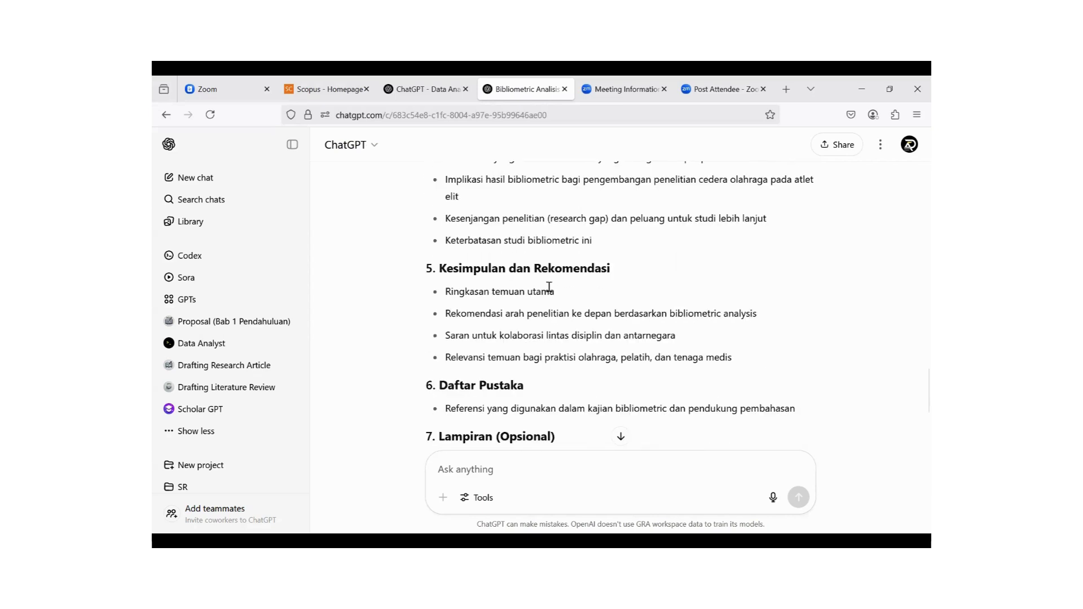
scroll(507, 325, "down", 2)
scroll(670, 371, "up", 2)
scroll(532, 376, "down", 1)
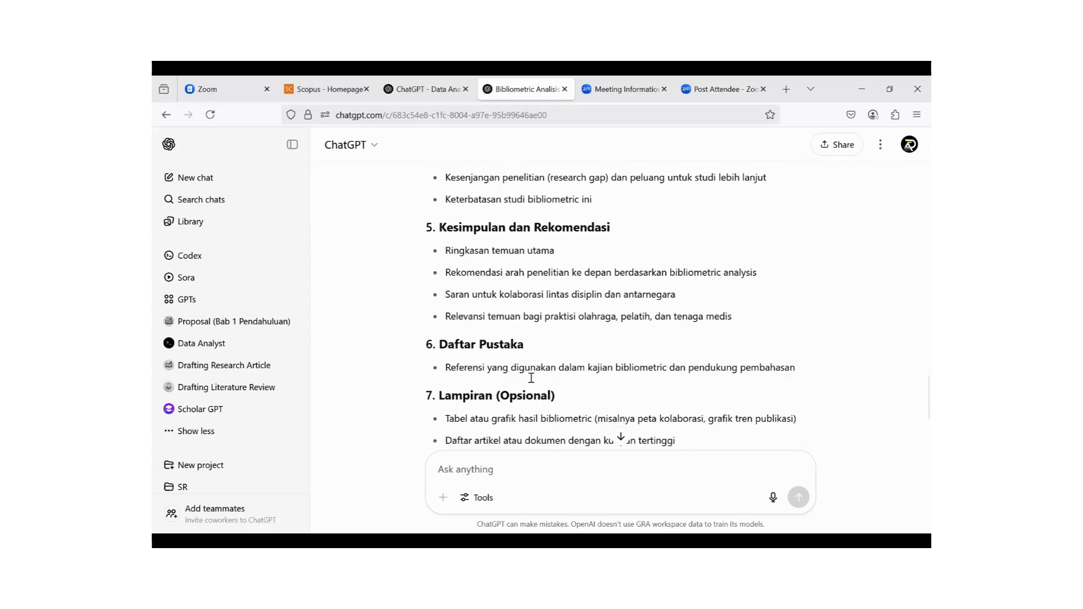
- Re-examine the outline's Metode Penelitian section and compare the outline with the wording of the original prompt
scroll(537, 377, "up", 1)
scroll(537, 376, "up", 15)
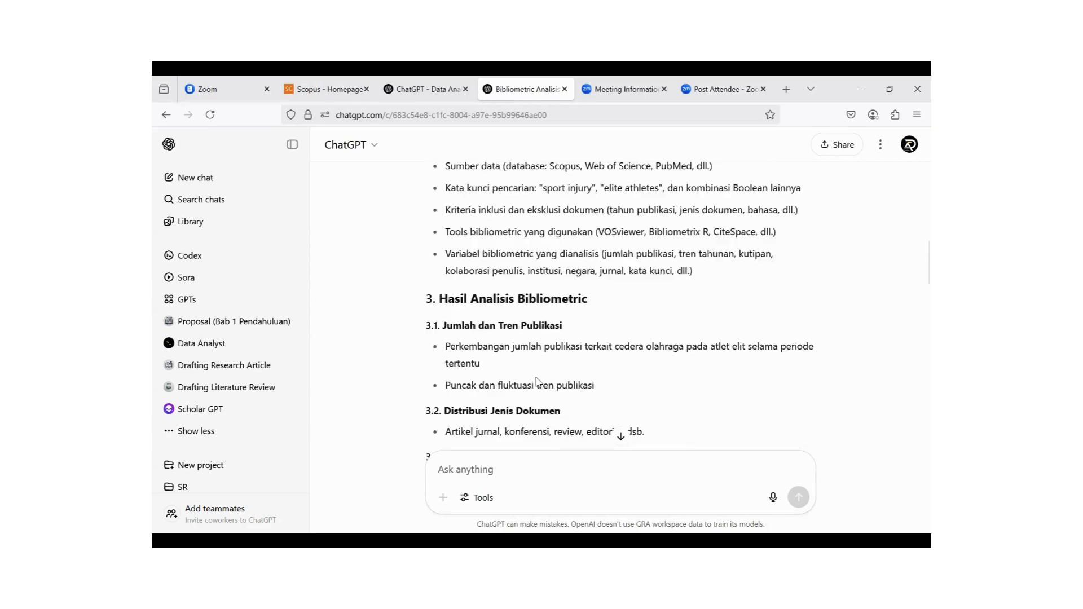
scroll(537, 377, "up", 5)
scroll(537, 377, "down", 5)
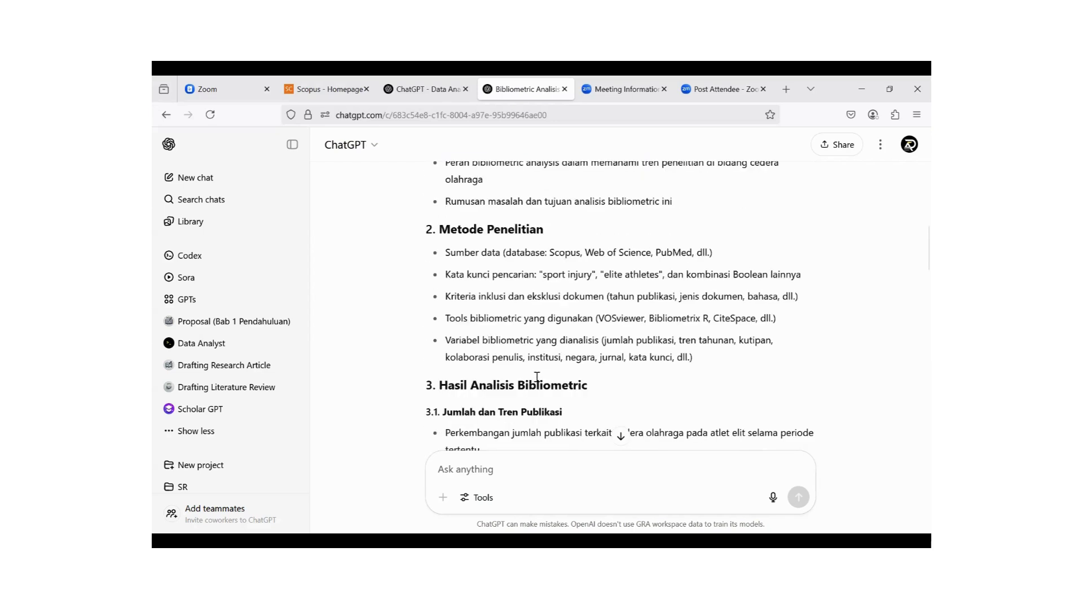
scroll(537, 376, "up", 1)
scroll(537, 377, "down", 1)
left_click_drag(427, 228, 733, 364)
scroll(644, 335, "up", 4)
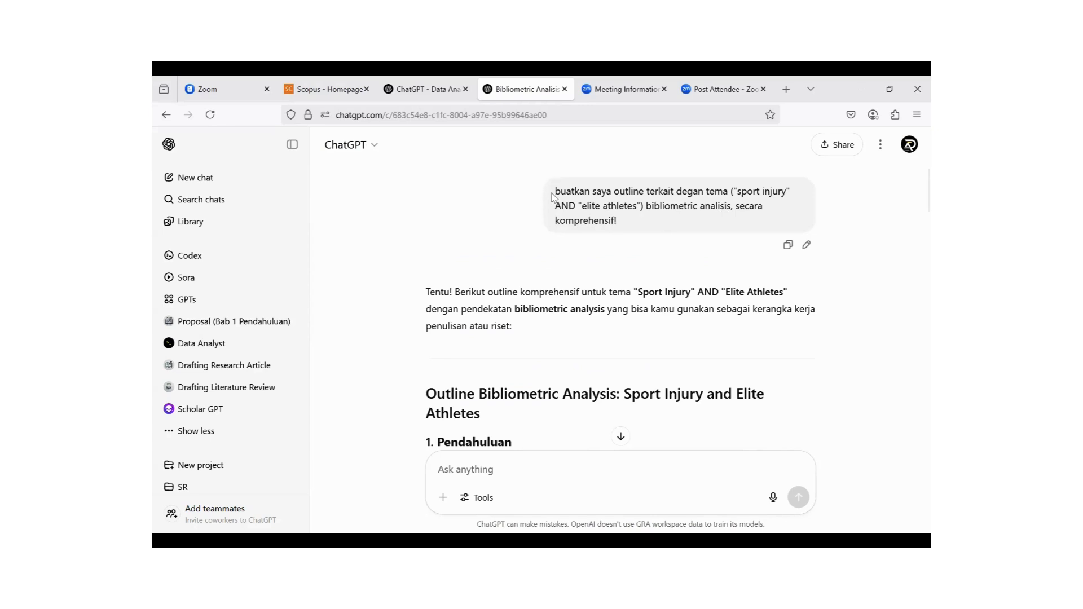
left_click_drag(555, 192, 643, 226)
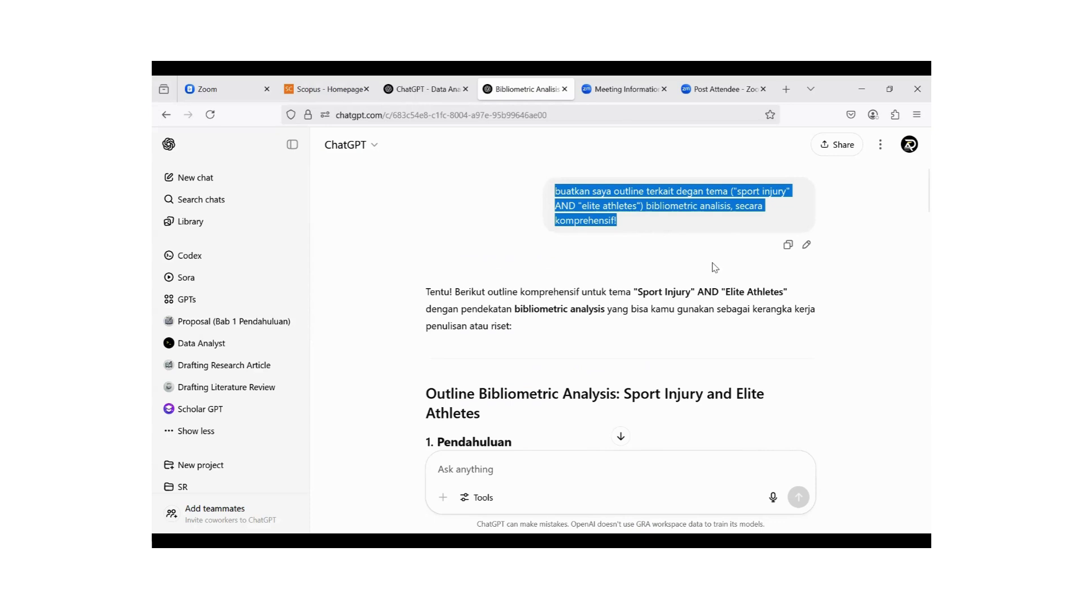
scroll(486, 284, "down", 2)
scroll(616, 224, "down", 4)
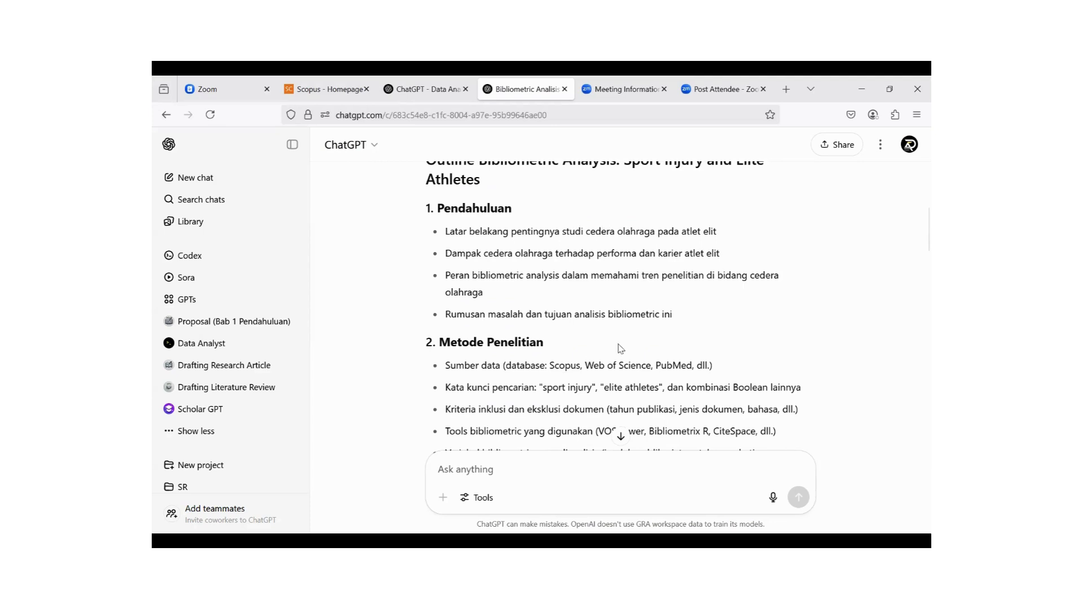
scroll(620, 347, "up", 6)
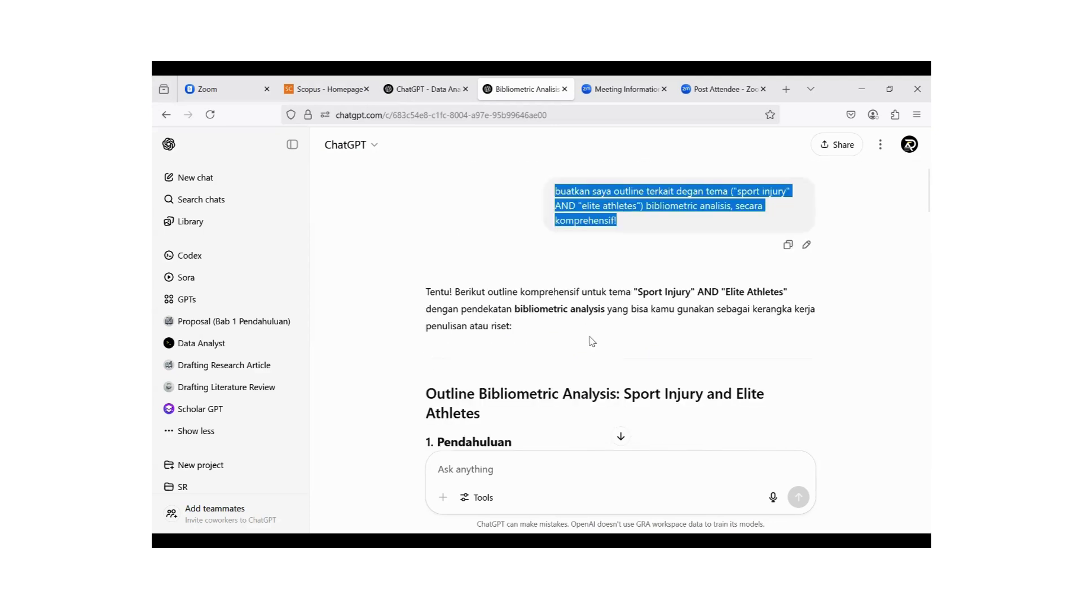
- Edit the sent prompt to ask for an "outline artikel penelitian" and correct "degan" to "dengan"
left_click(806, 244)
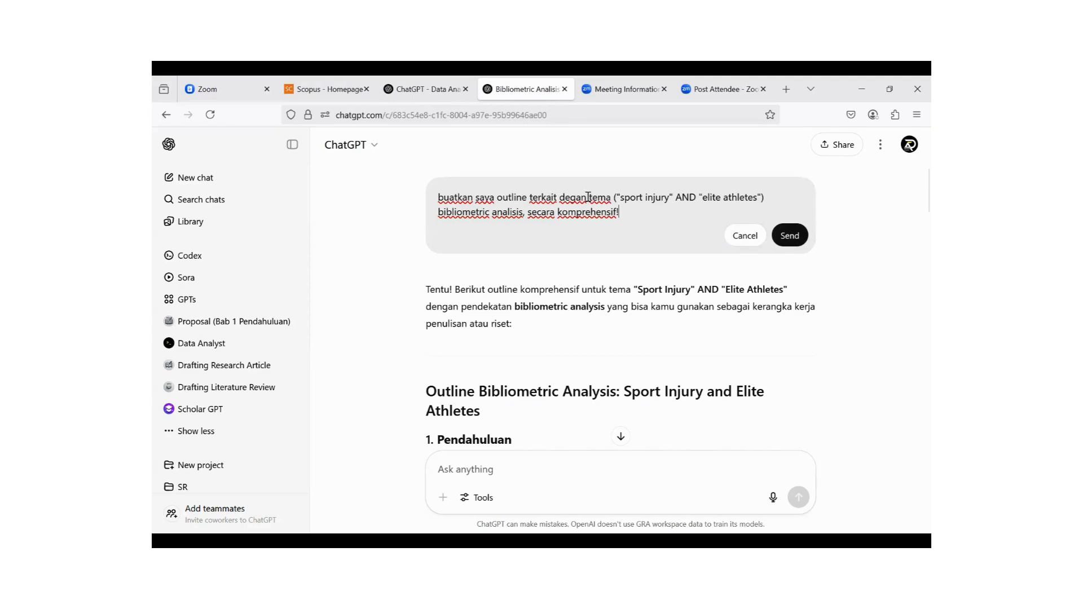
left_click(526, 194)
type("artikel")
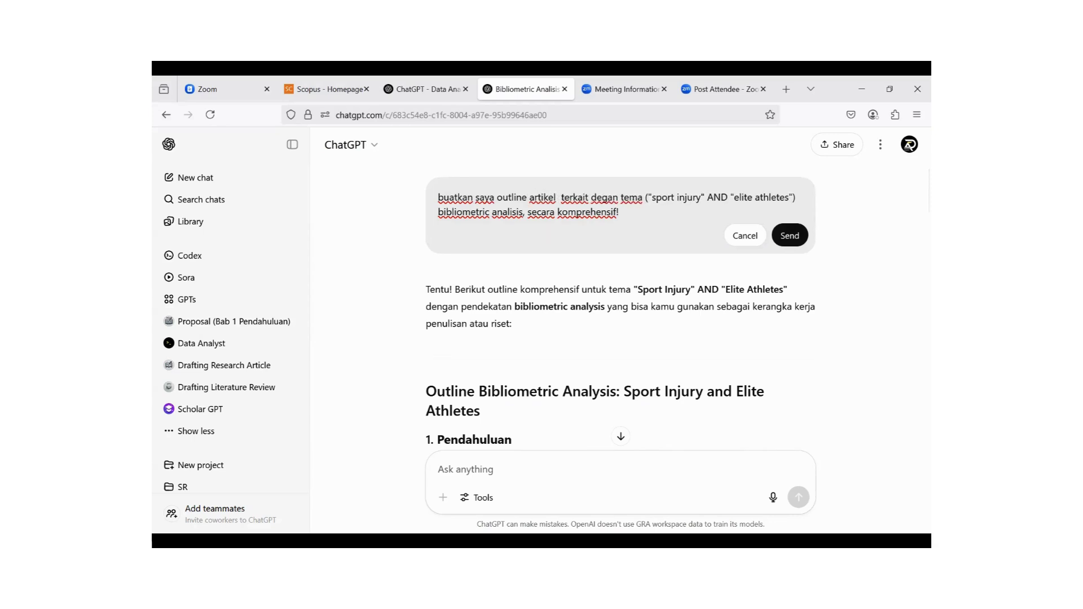
type(" penelitian")
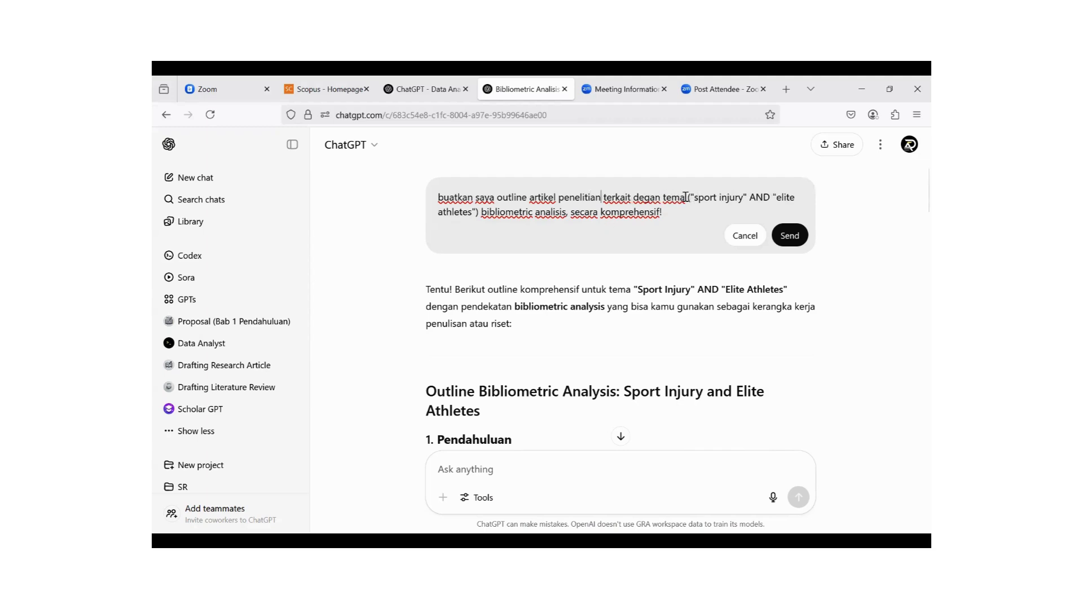
left_click(644, 198)
type("n")
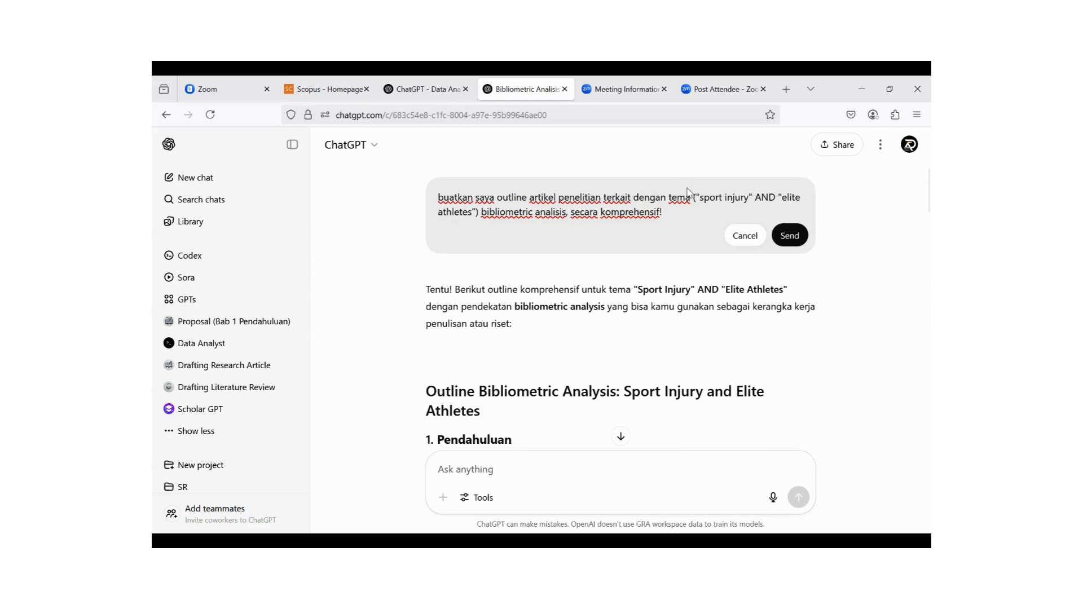
- Add "yang relevan" after "tema" in the edited prompt and resend it
left_click(694, 200)
type("yang")
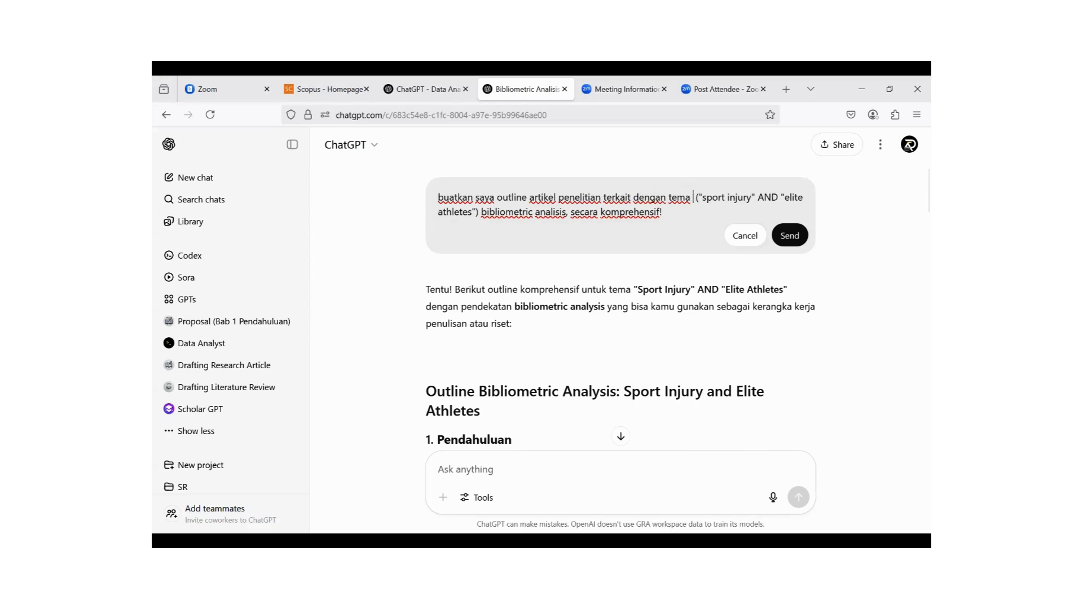
type(" relevan")
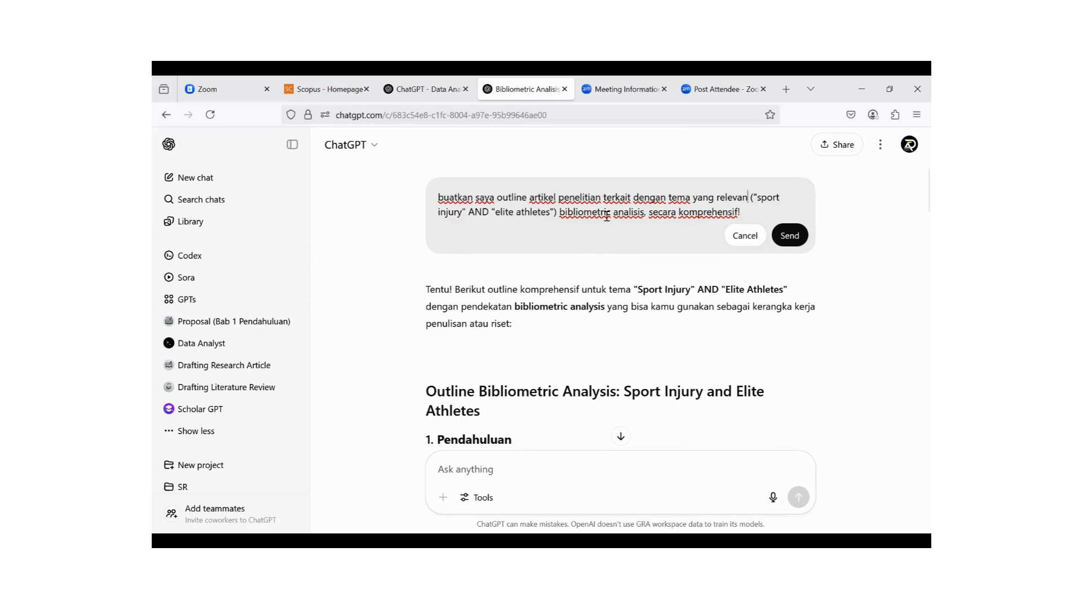
left_click(789, 235)
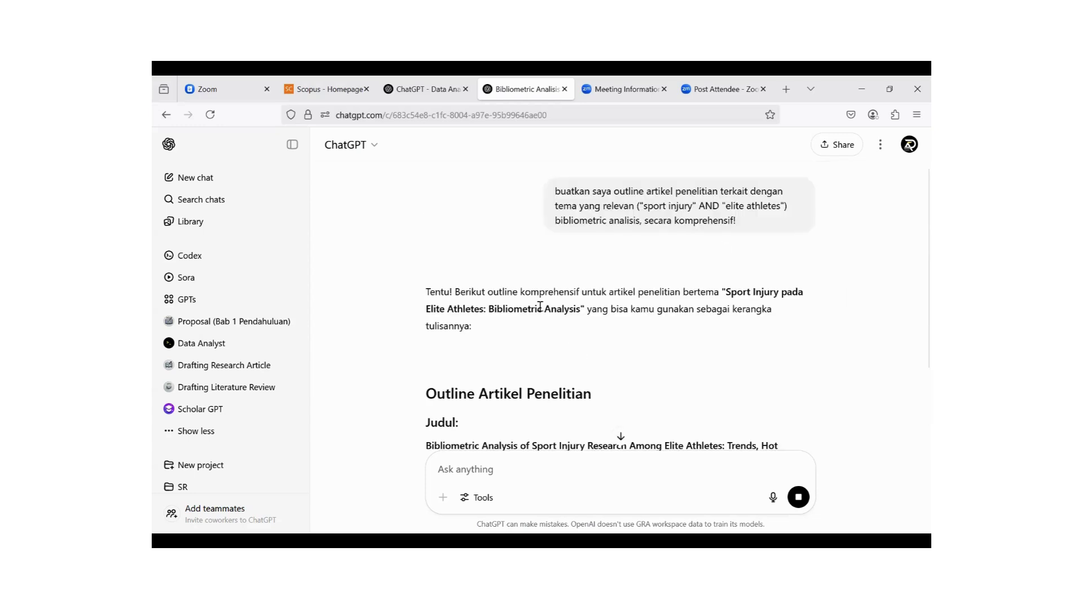
- Read through the regenerated article outline from the Pendahuluan section to the Daftar Pustaka section
scroll(581, 307, "down", 6)
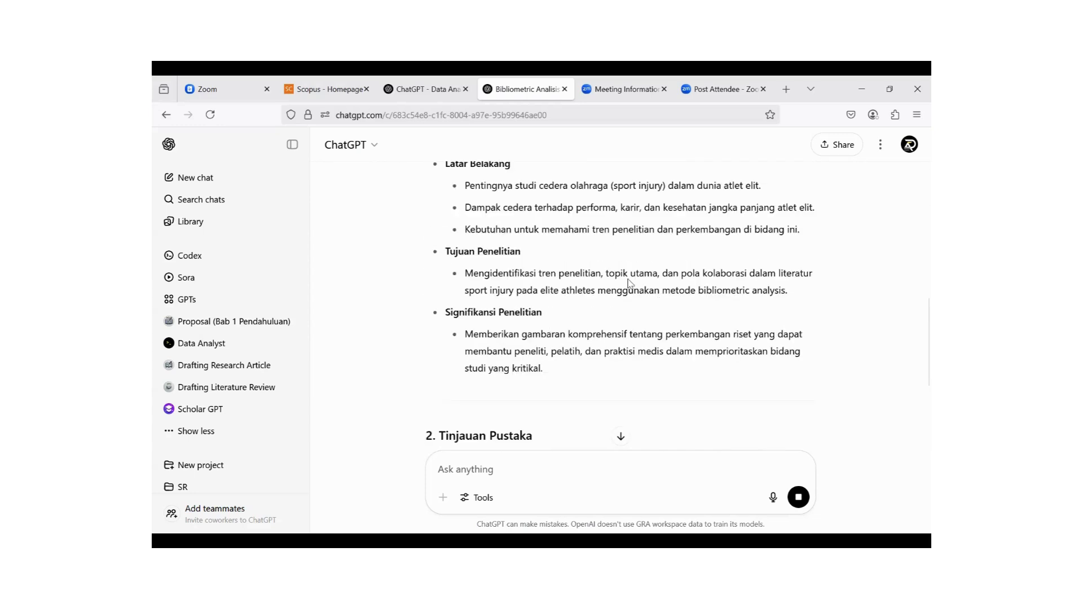
scroll(649, 276, "up", 6)
scroll(662, 269, "down", 4)
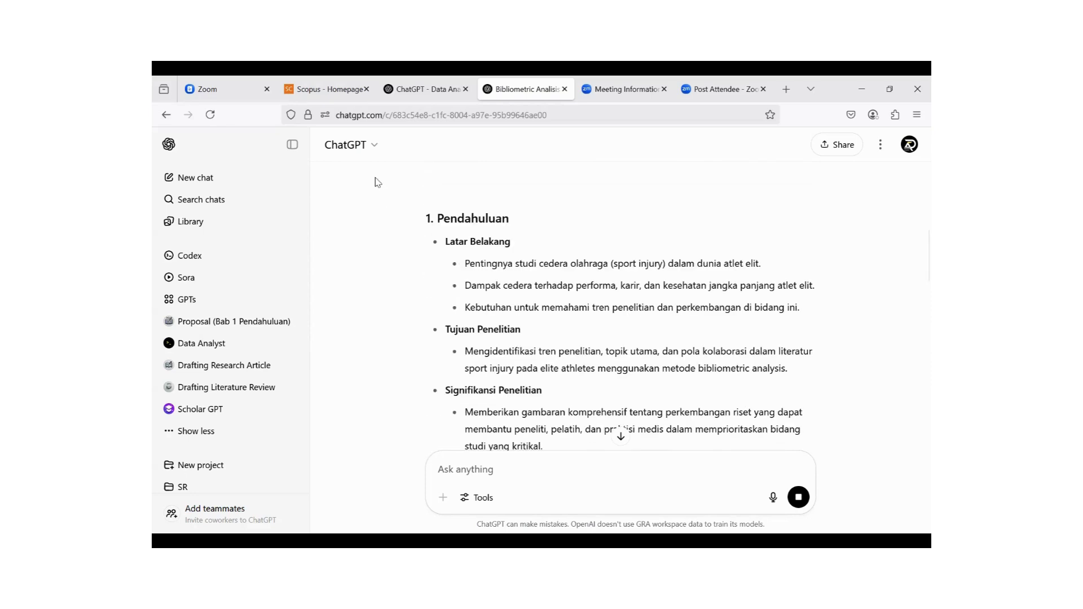
scroll(635, 327, "up", 3)
scroll(645, 330, "down", 4)
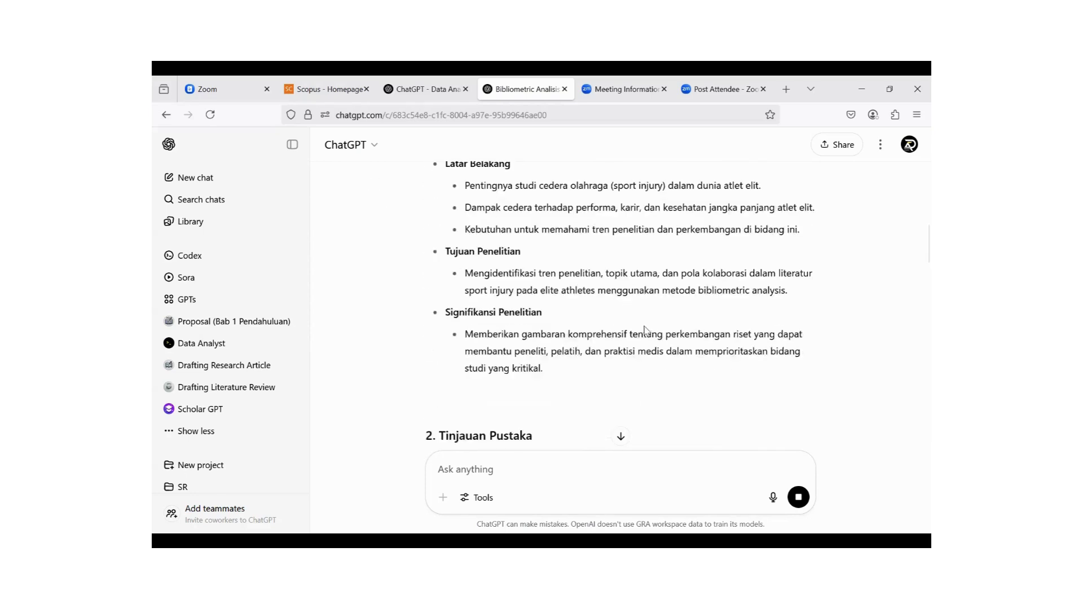
scroll(646, 331, "down", 10)
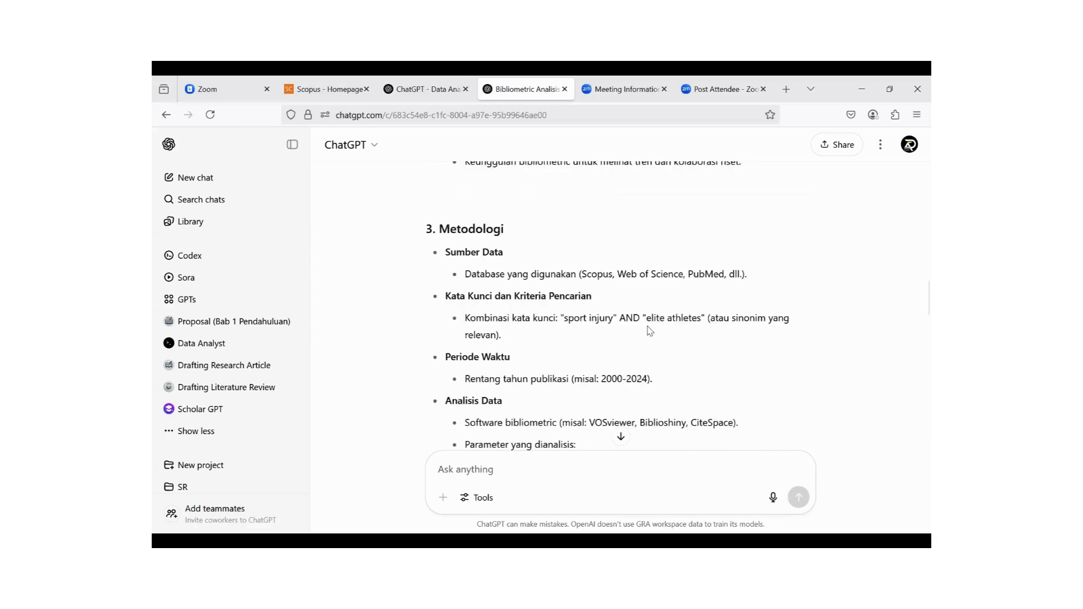
scroll(648, 332, "down", 8)
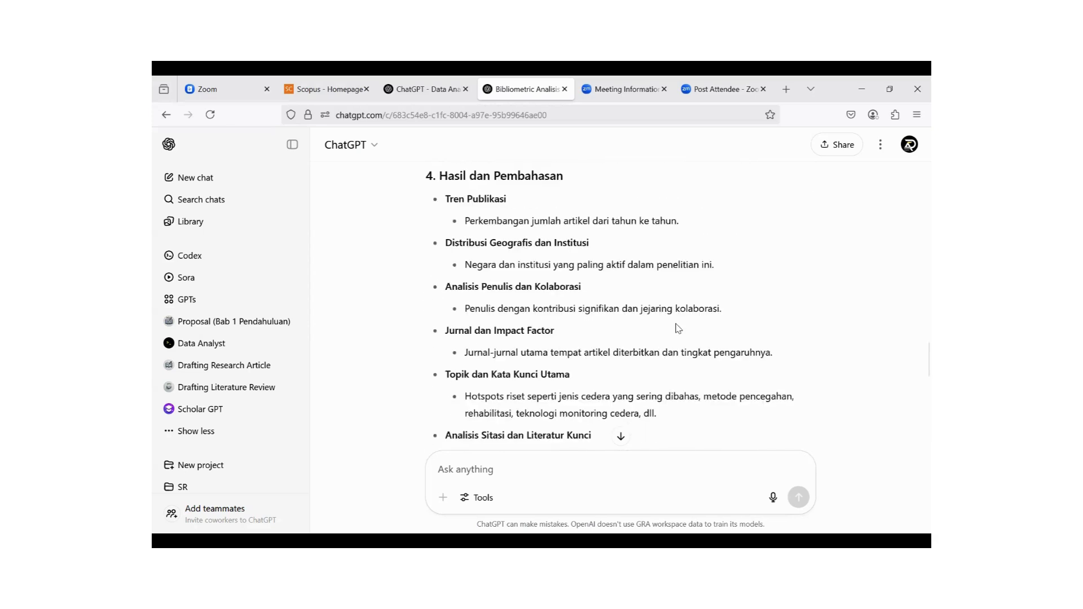
scroll(678, 329, "down", 10)
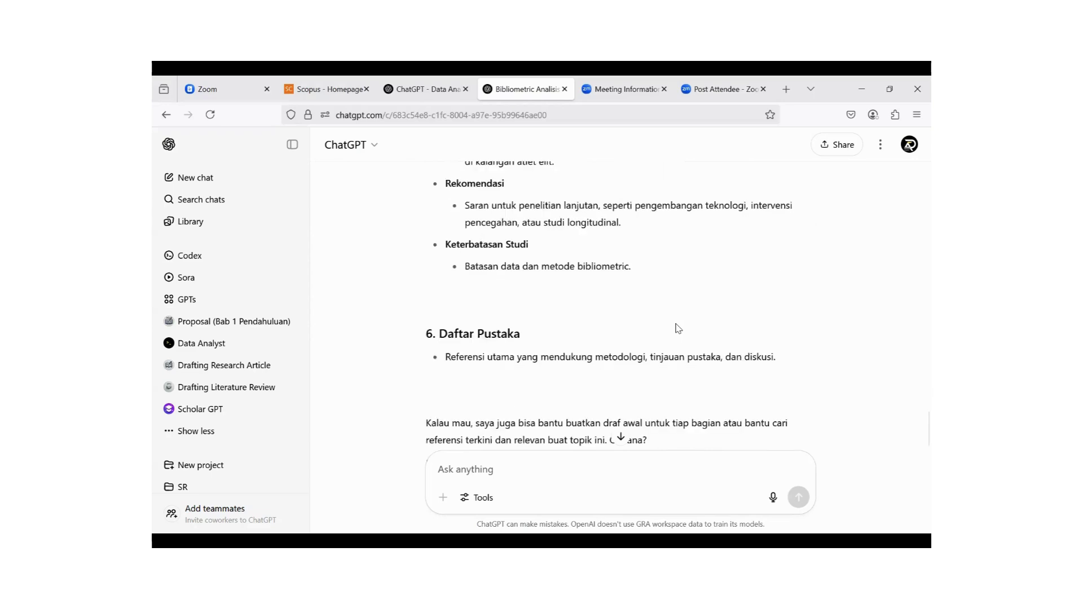
scroll(678, 329, "down", 2)
- Re-examine the outline's Judul and Pendahuluan sections, ending back at the sent prompt
scroll(676, 327, "up", 18)
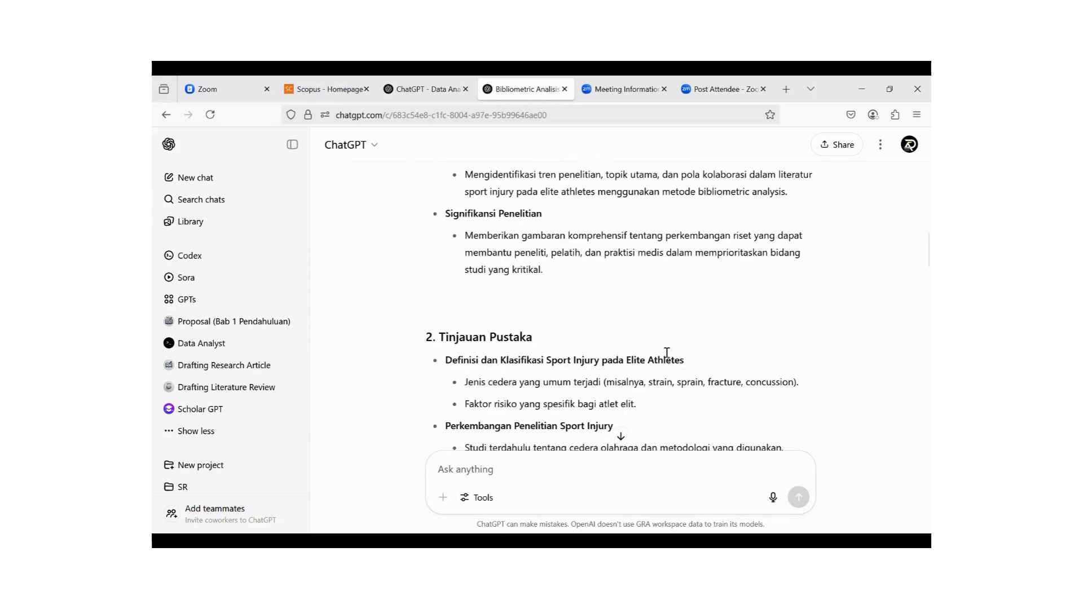
scroll(667, 352, "up", 8)
scroll(668, 355, "down", 4)
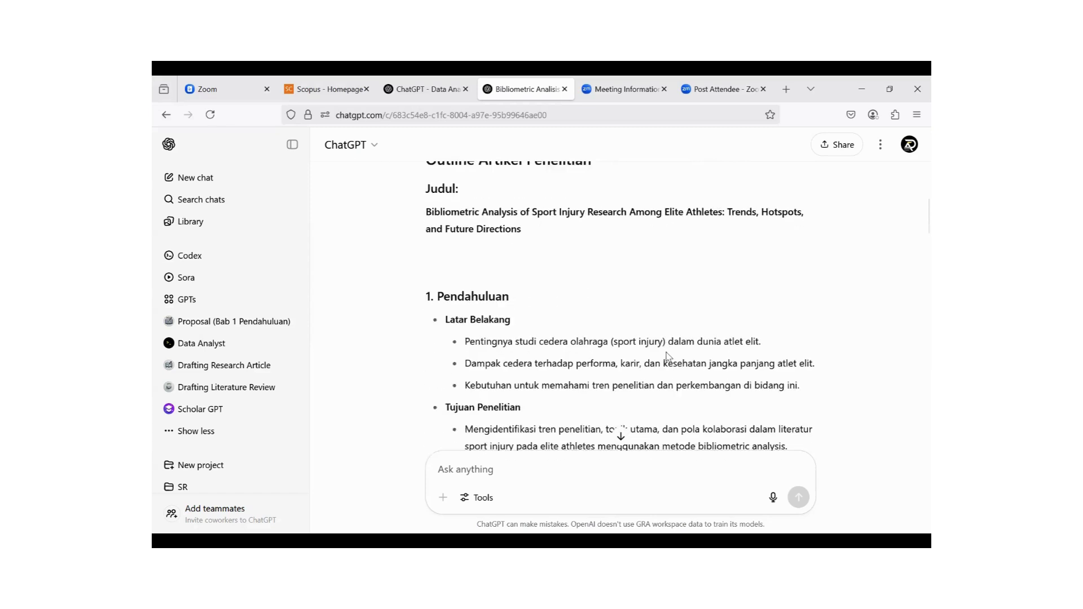
scroll(665, 352, "down", 2)
scroll(660, 347, "down", 1)
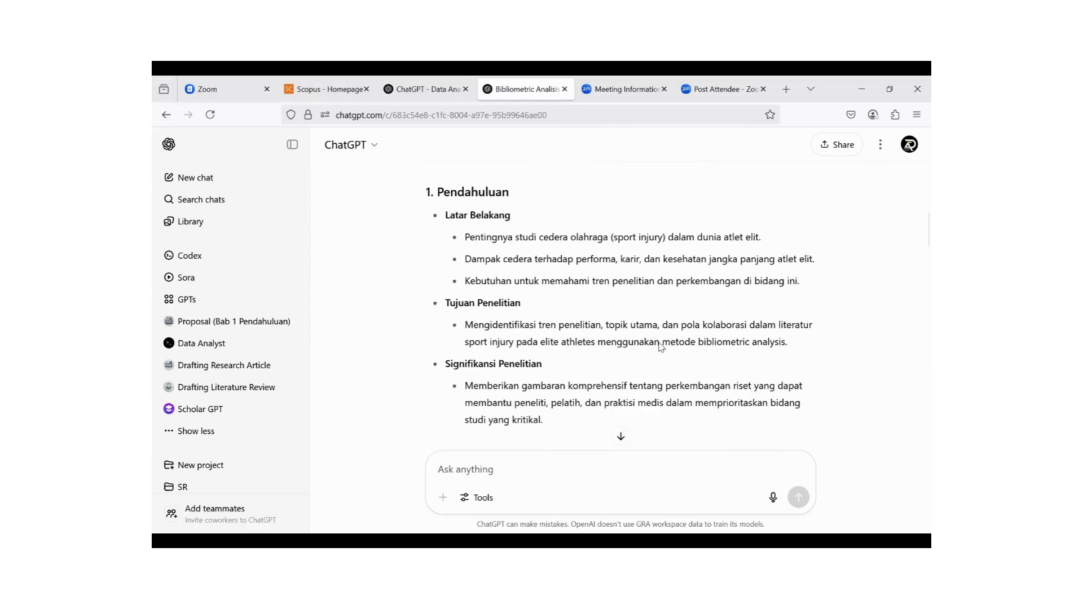
scroll(661, 346, "down", 1)
scroll(661, 346, "up", 5)
scroll(661, 346, "down", 3)
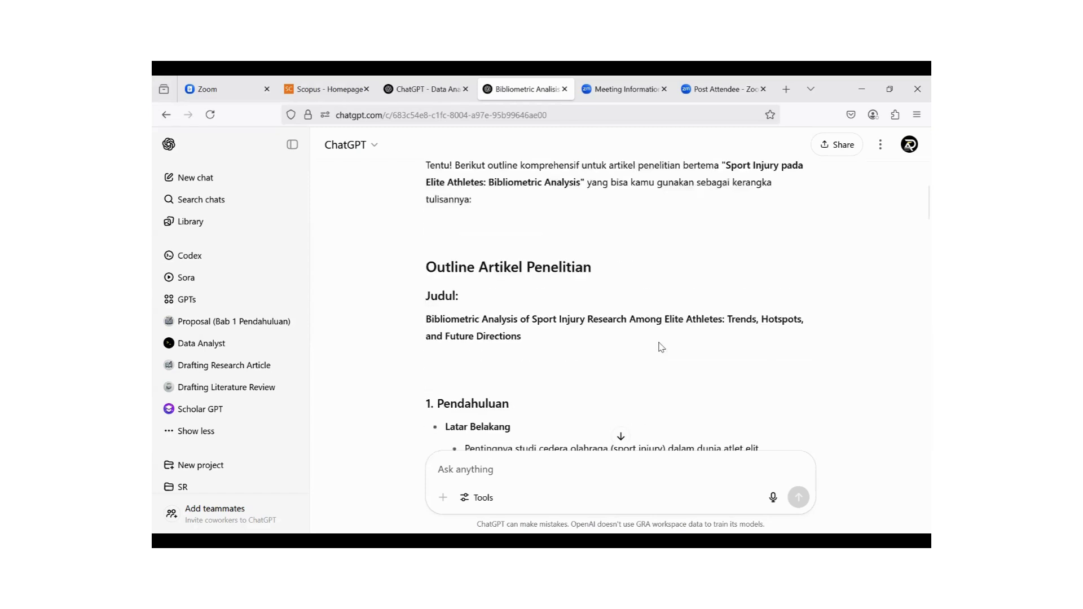
scroll(661, 346, "down", 1)
scroll(660, 343, "up", 3)
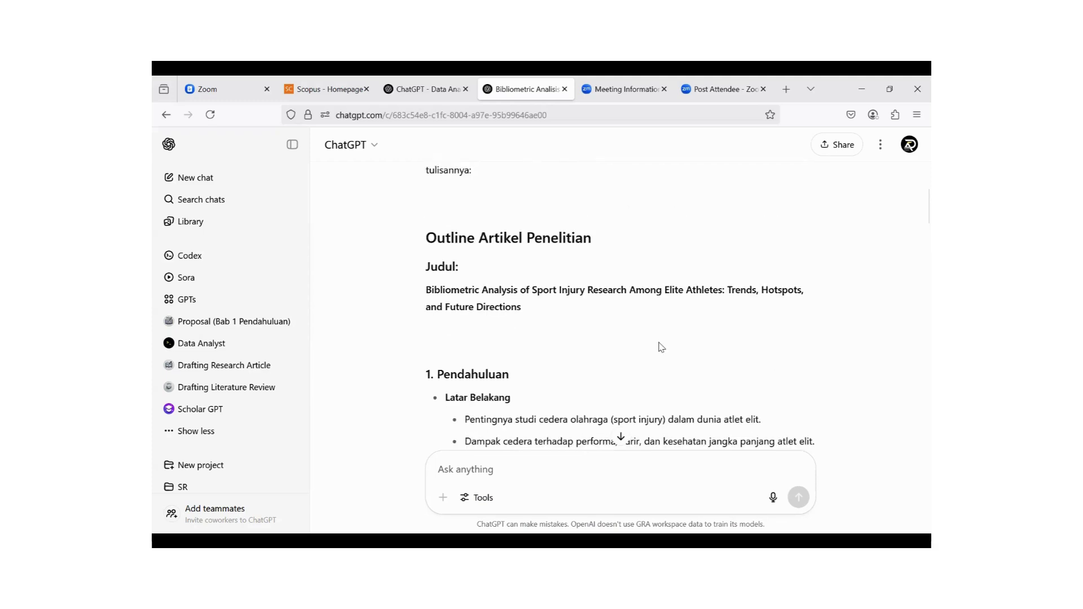
scroll(660, 343, "down", 3)
scroll(659, 342, "up", 3)
scroll(659, 343, "down", 3)
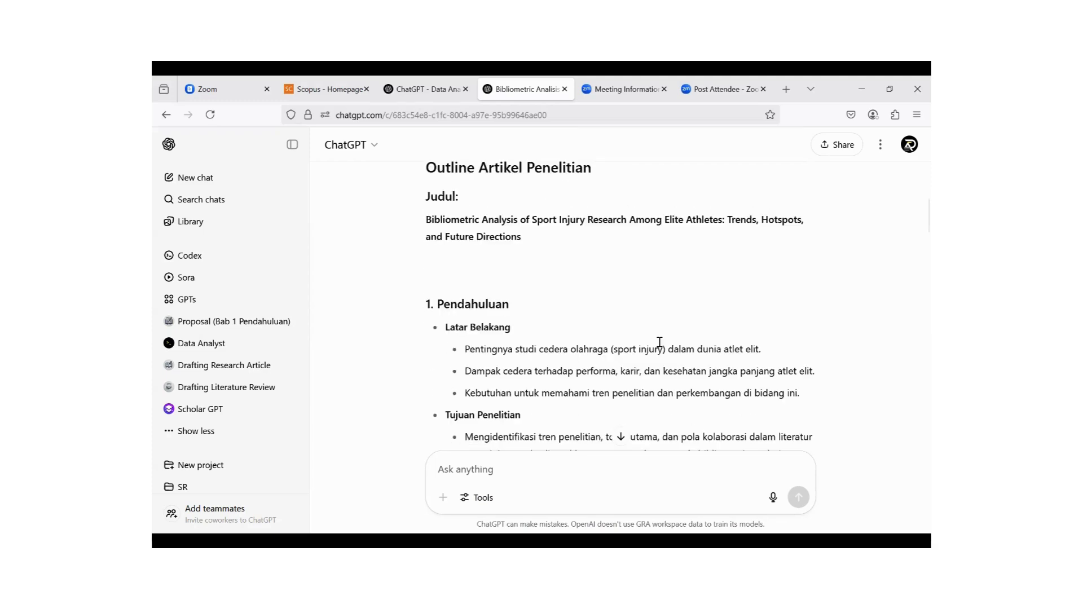
scroll(660, 343, "up", 3)
scroll(660, 342, "down", 3)
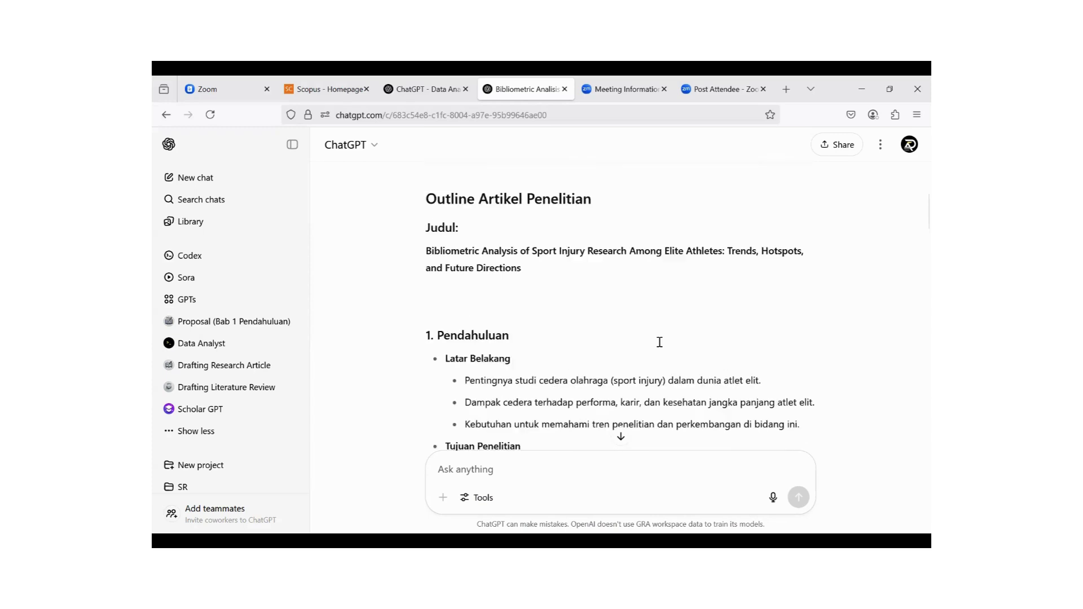
scroll(659, 343, "up", 3)
scroll(659, 343, "down", 3)
scroll(659, 343, "up", 3)
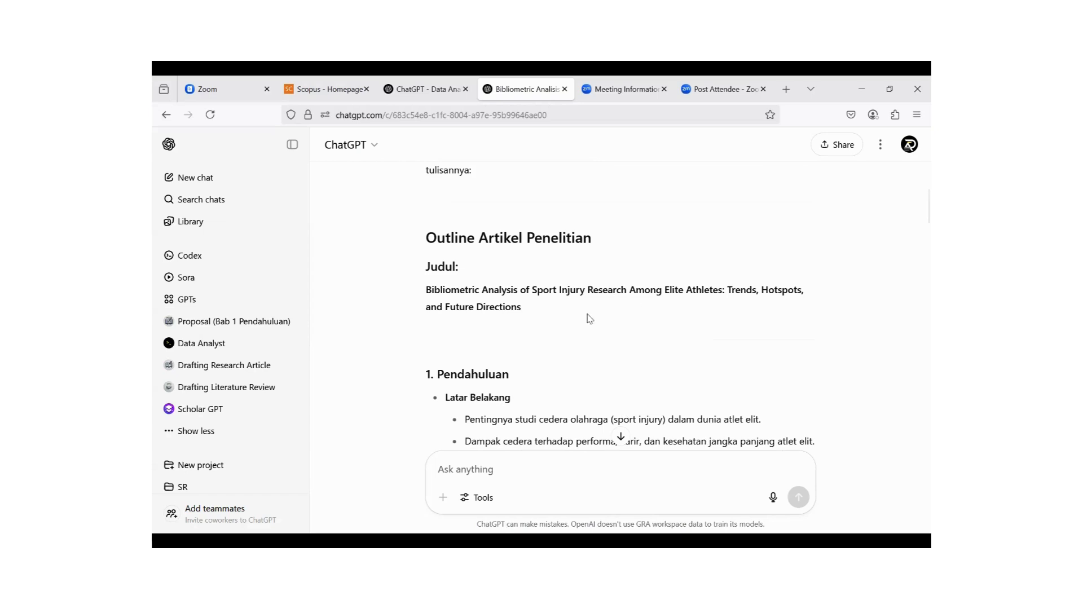
scroll(586, 318, "up", 3)
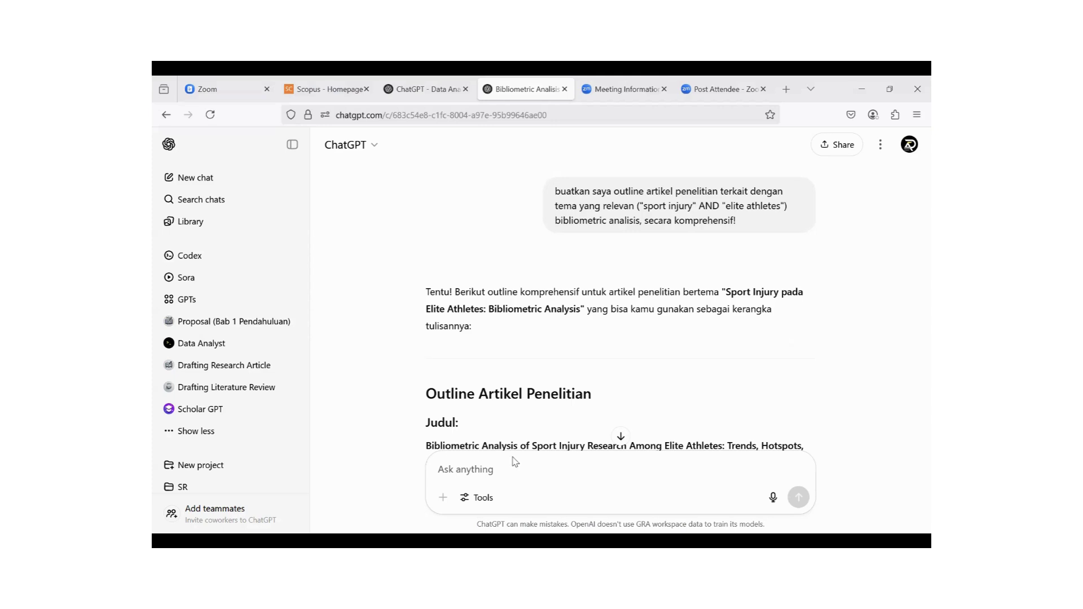
- Paste the description beginning "Proses pencarian data dalam penelitian ini" into a new message and check its search date, query and filter criteria
key("ctrl+v")
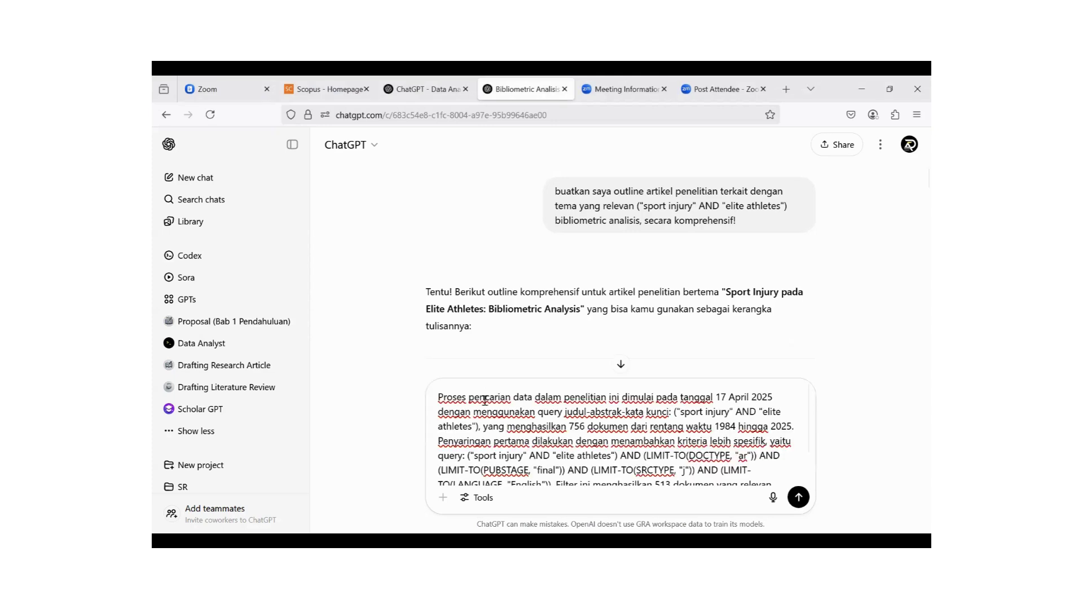
left_click_drag(720, 397, 767, 399)
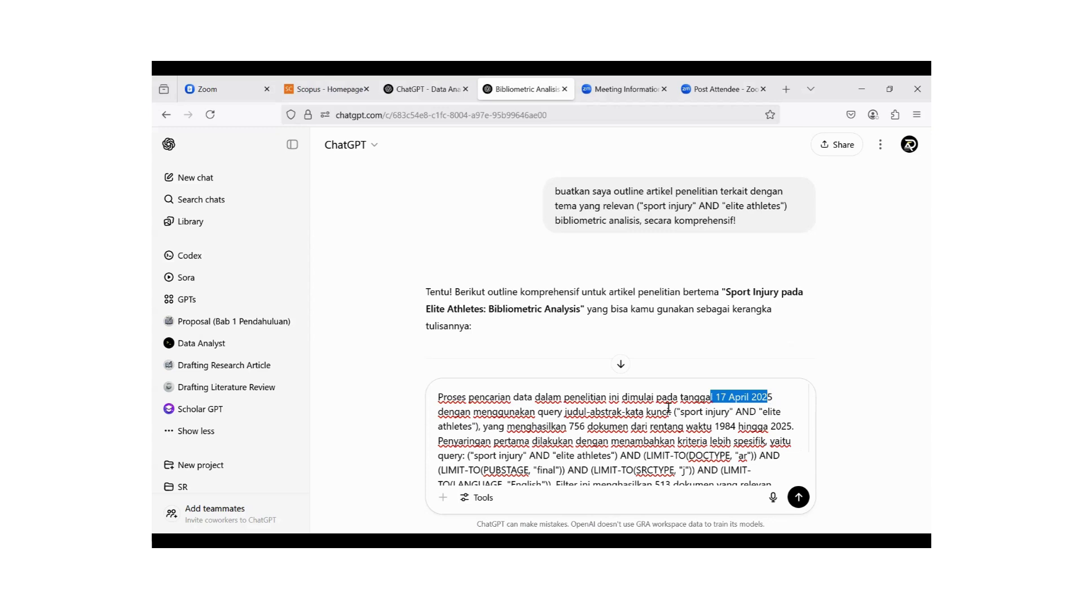
left_click_drag(577, 412, 682, 412)
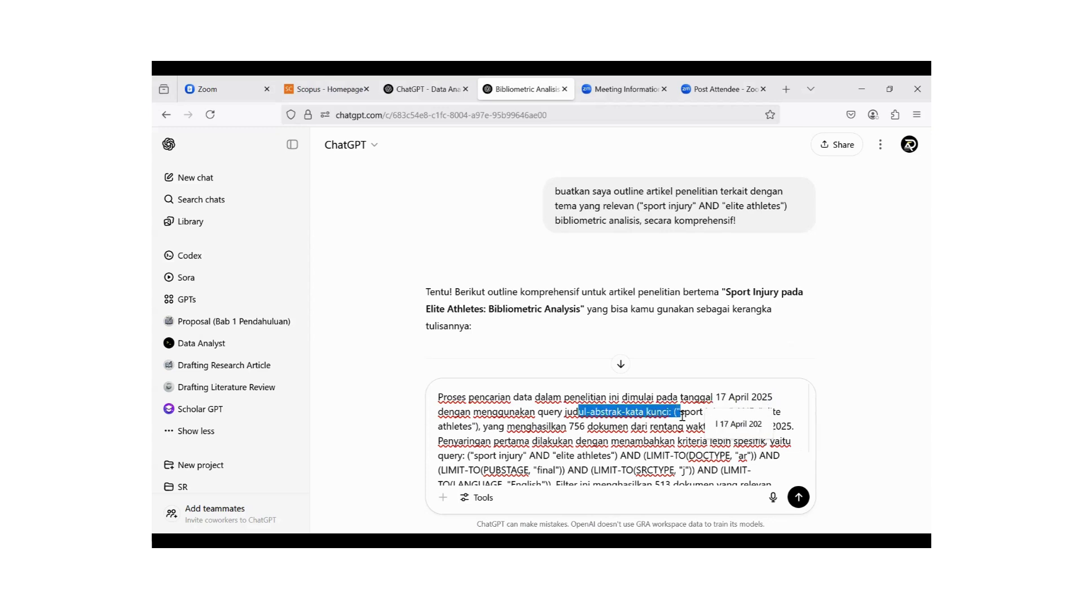
left_click(698, 442)
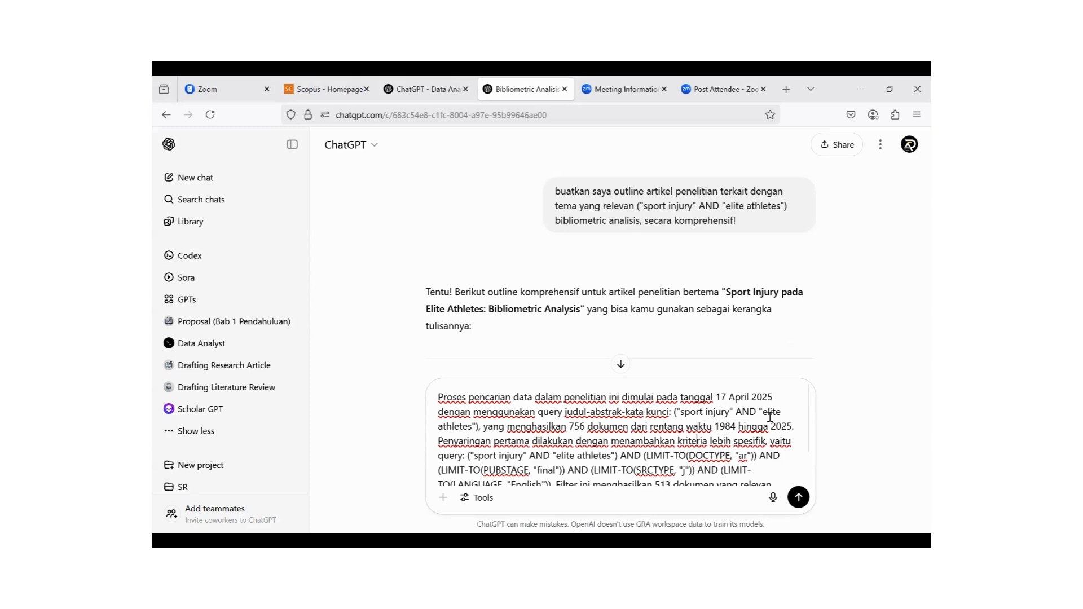
scroll(749, 430, "down", 2)
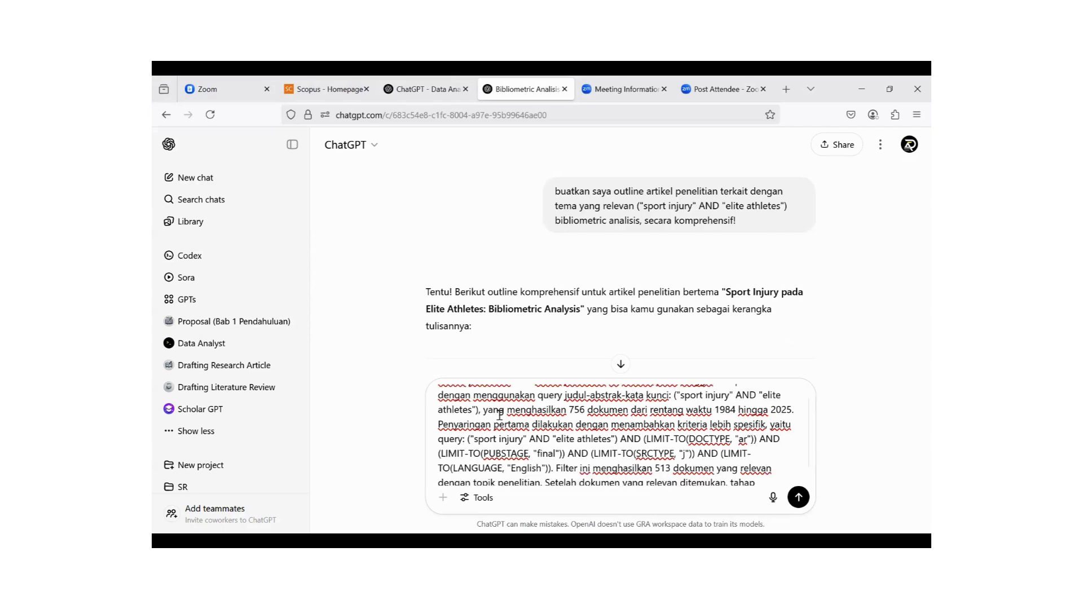
left_click_drag(467, 416, 549, 437)
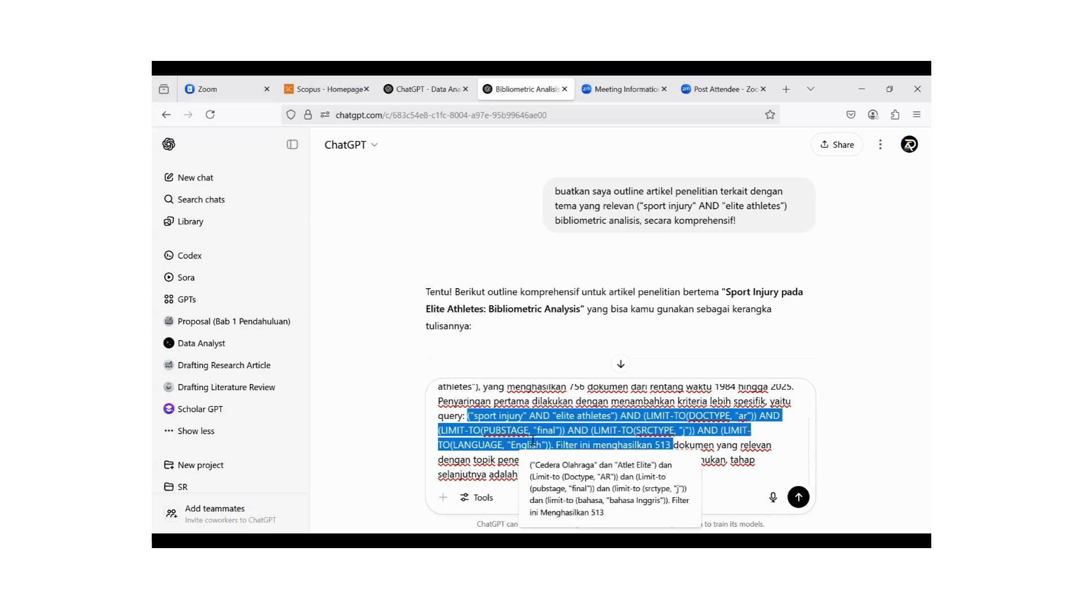
left_click(706, 440)
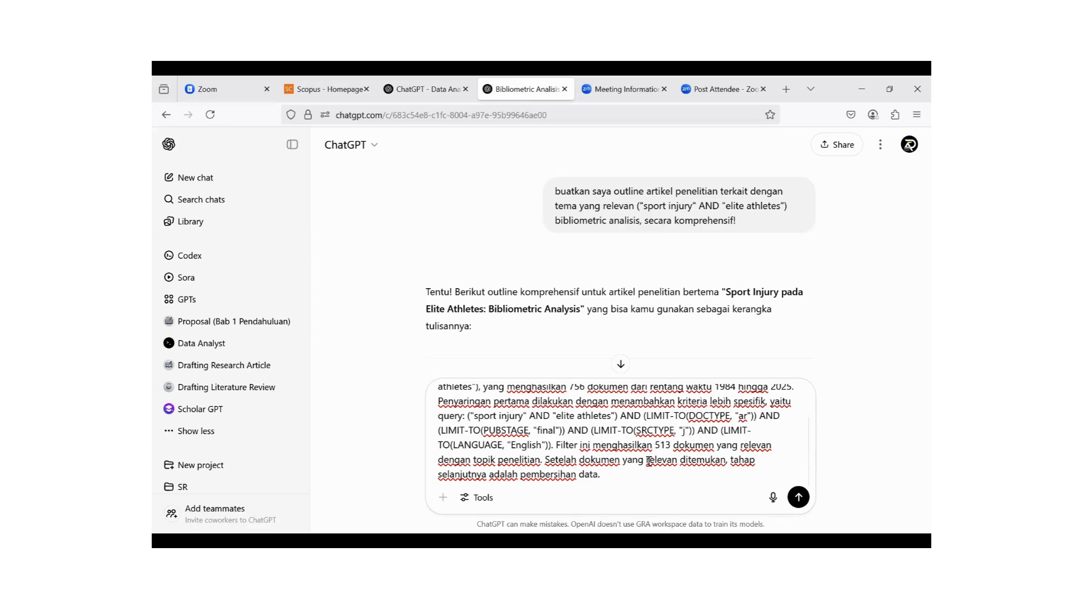
- Append the copied bibliometric results and discussion text two lines below the search description, review it, and send the message
left_click(613, 476)
key("shift+Return")
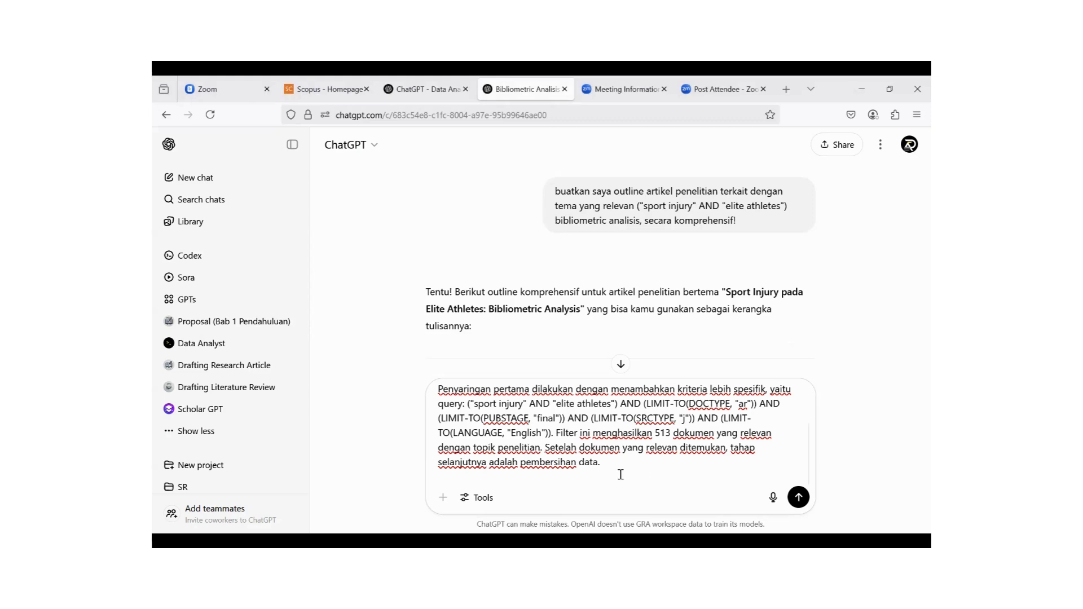
key("shift+Return")
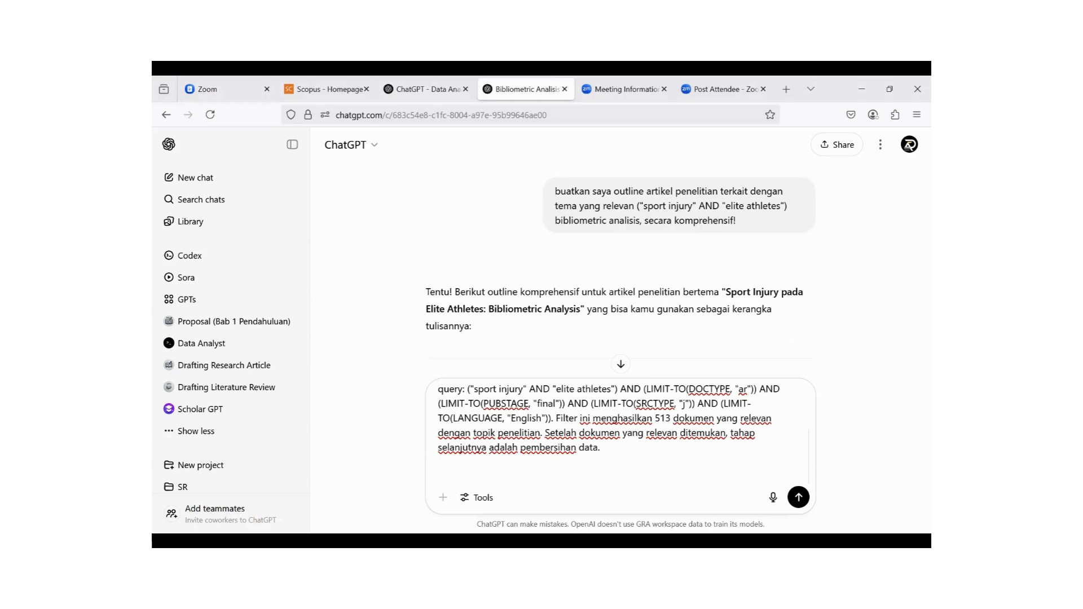
key("ctrl+v")
scroll(642, 458, "up", 10)
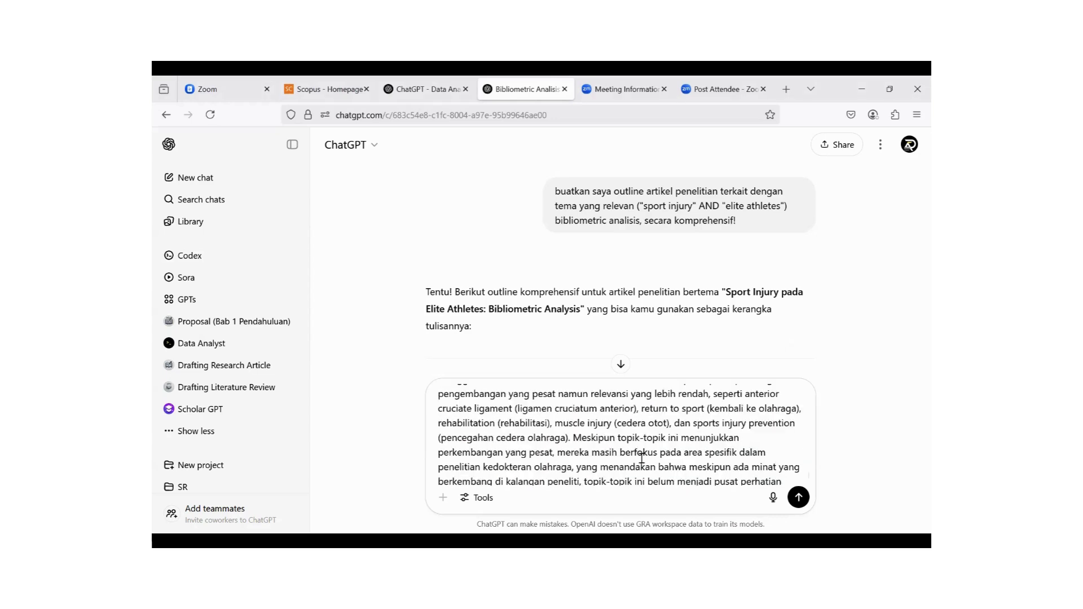
scroll(642, 458, "up", 10)
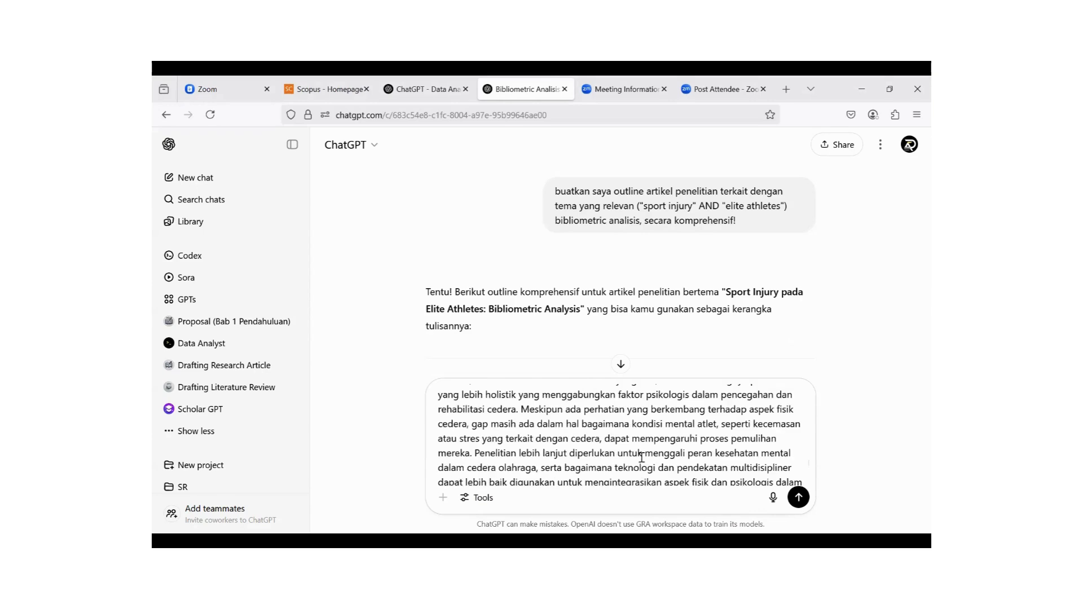
scroll(642, 458, "up", 15)
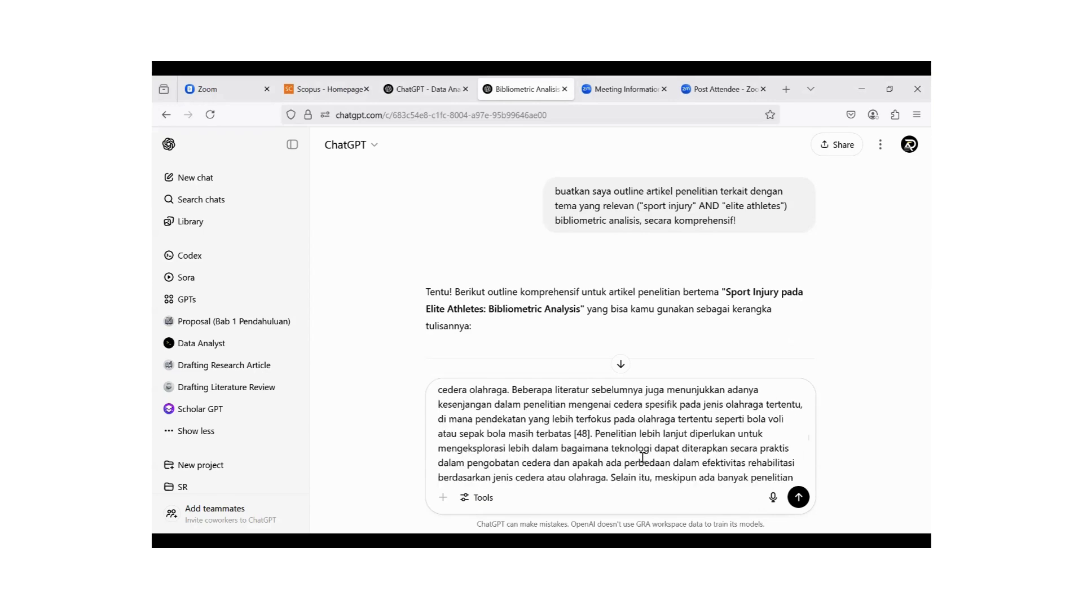
scroll(642, 458, "up", 15)
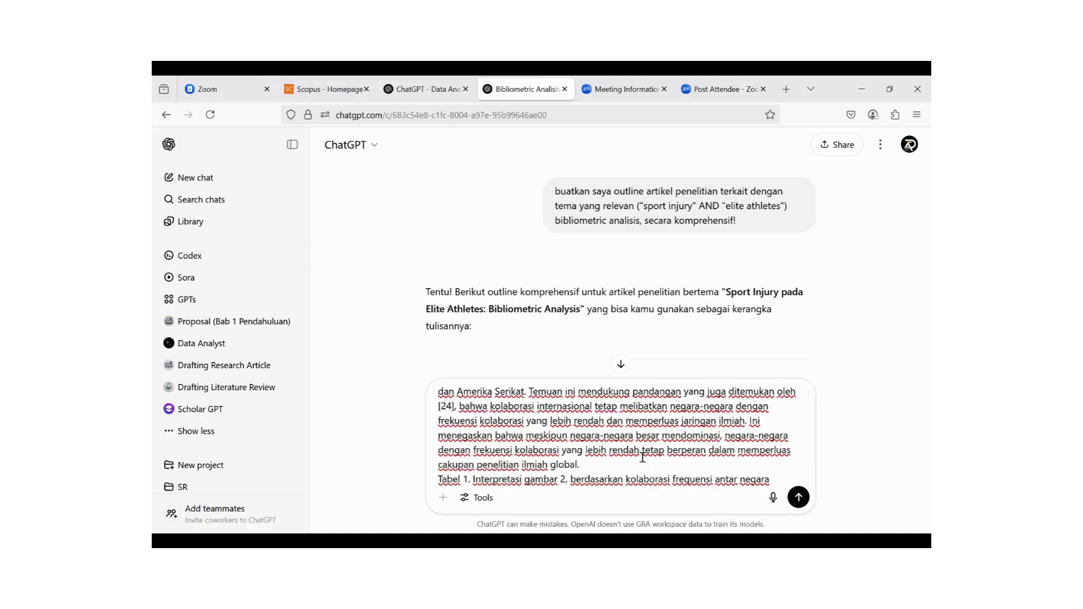
scroll(628, 454, "up", 10)
key("Return")
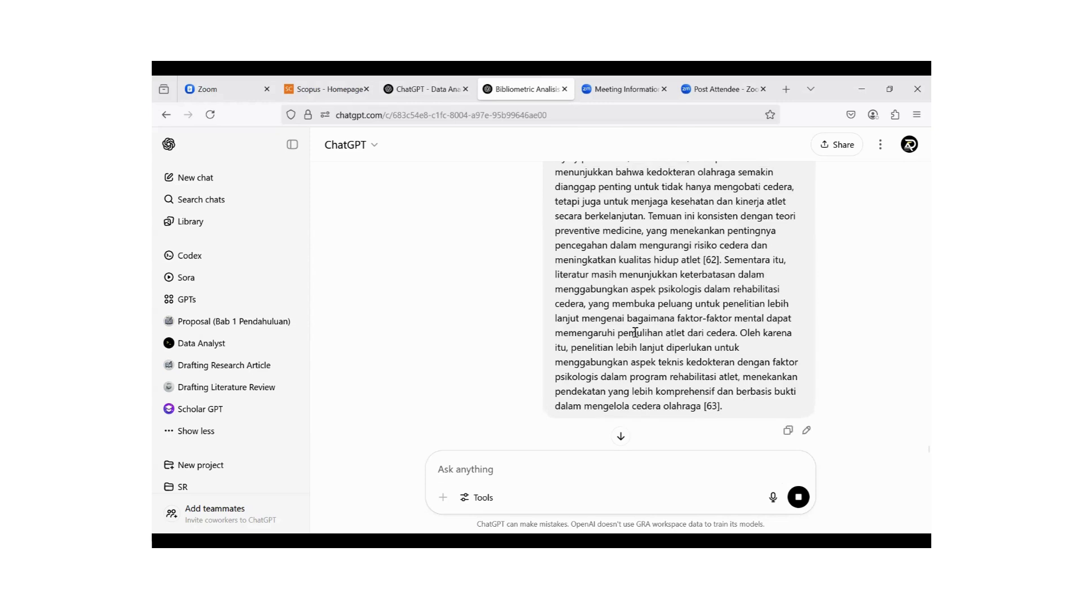
- Read through the generated response from "Proses Pencarian dan Penyaringan Data" to the "Kesimpulan dan Implikasi" section
scroll(625, 295, "up", 10)
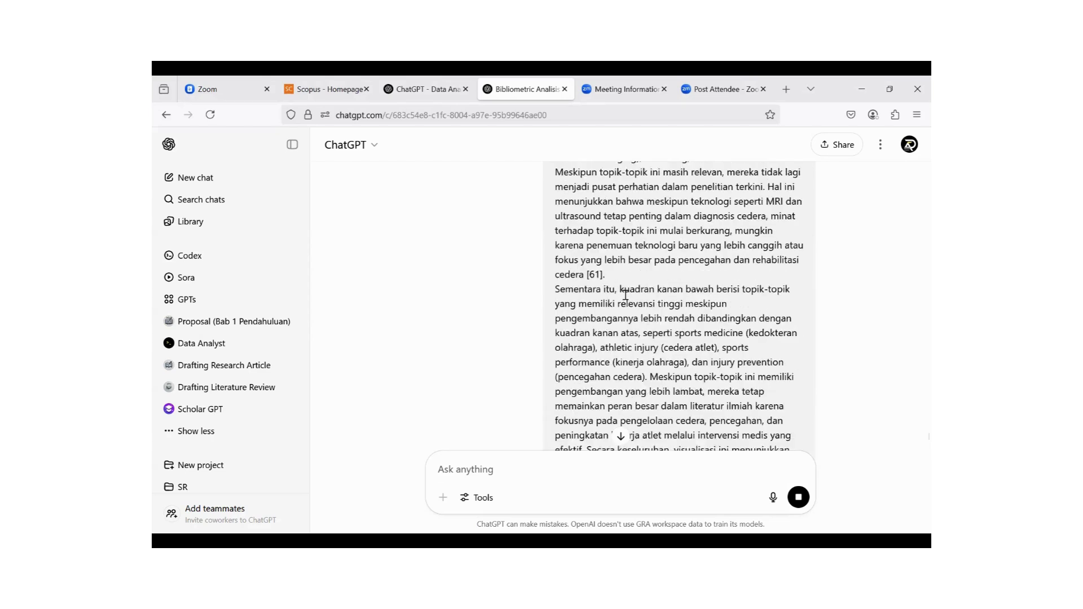
scroll(590, 285, "down", 15)
scroll(563, 336, "up", 5)
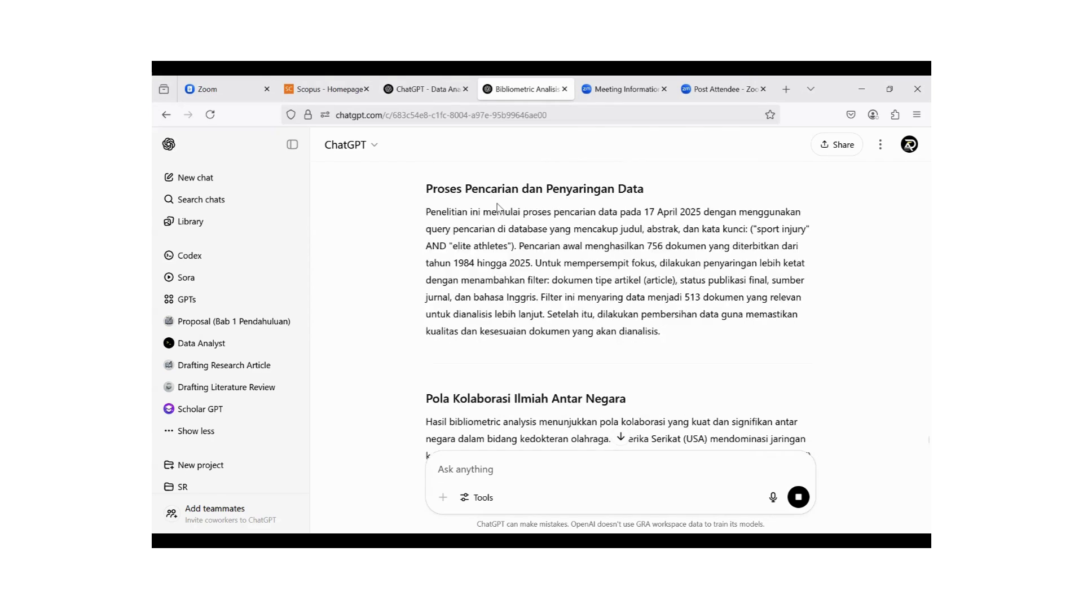
scroll(668, 305, "down", 3)
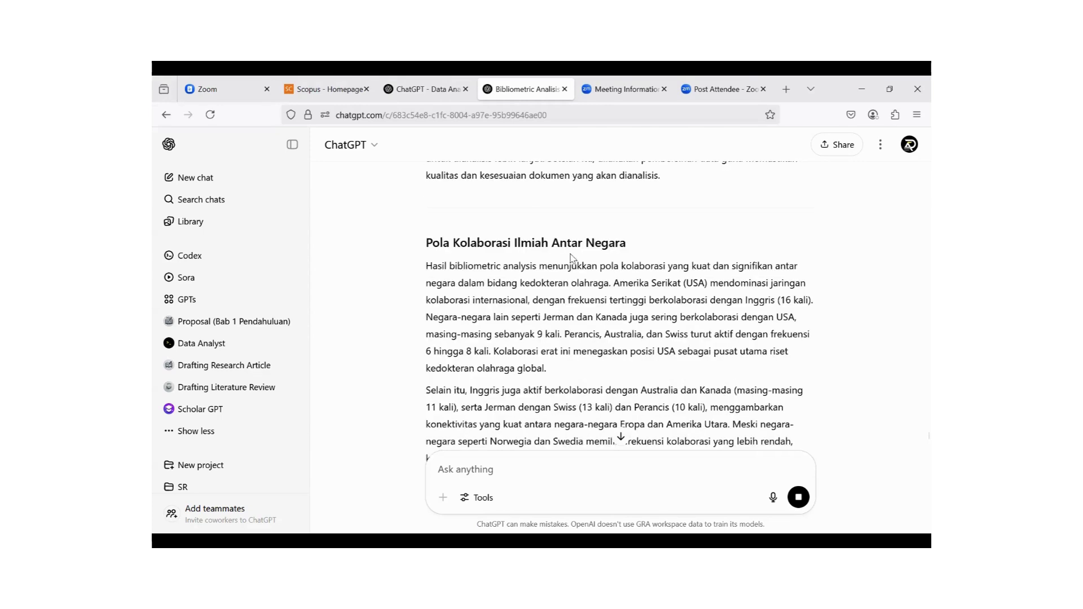
scroll(599, 280, "down", 8)
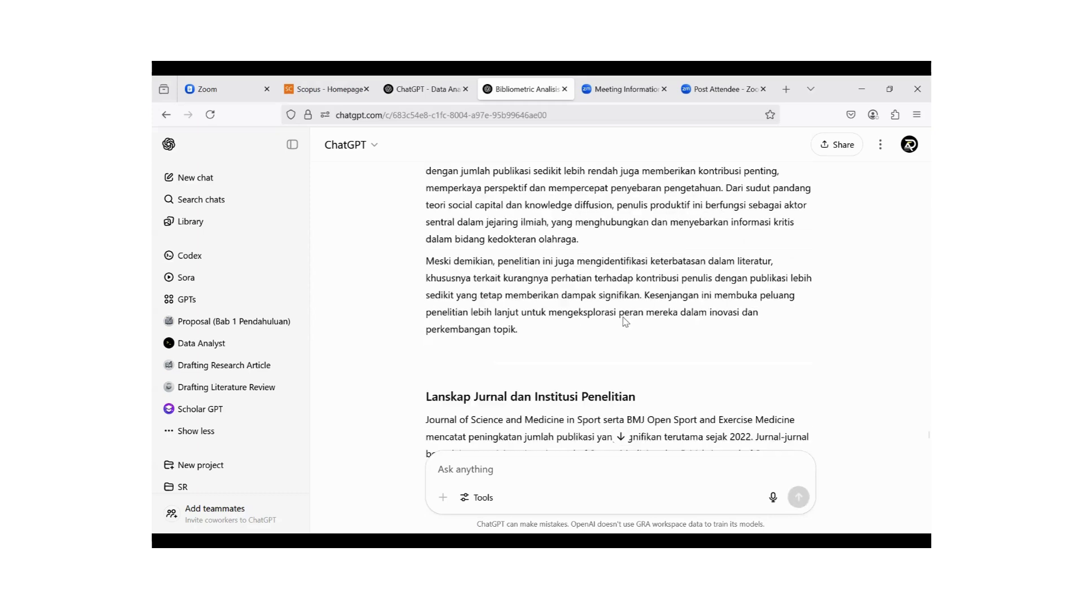
scroll(596, 317, "up", 3)
scroll(611, 312, "down", 6)
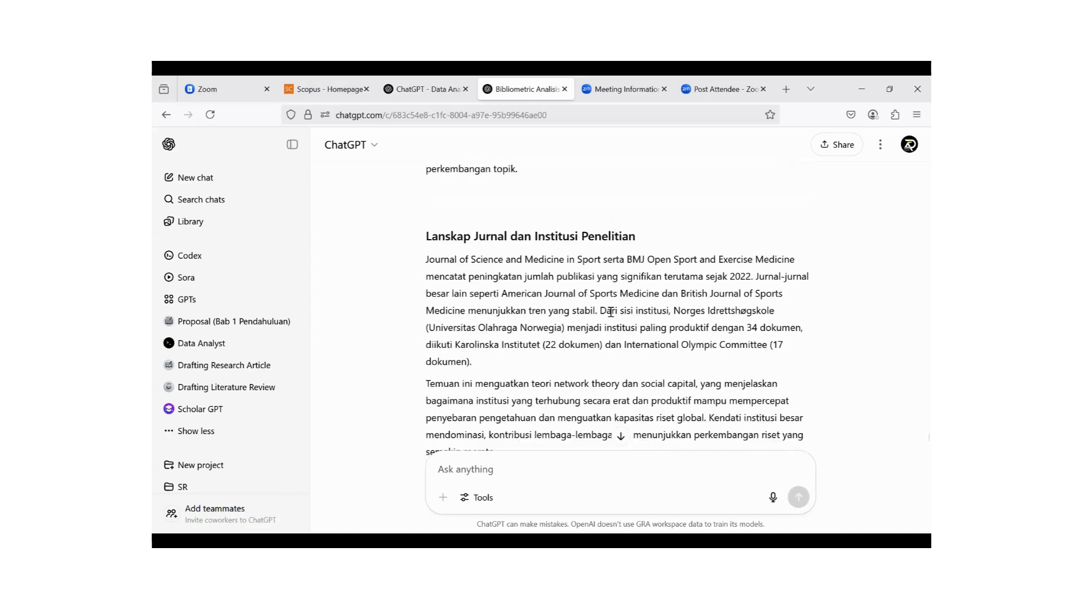
scroll(509, 313, "down", 10)
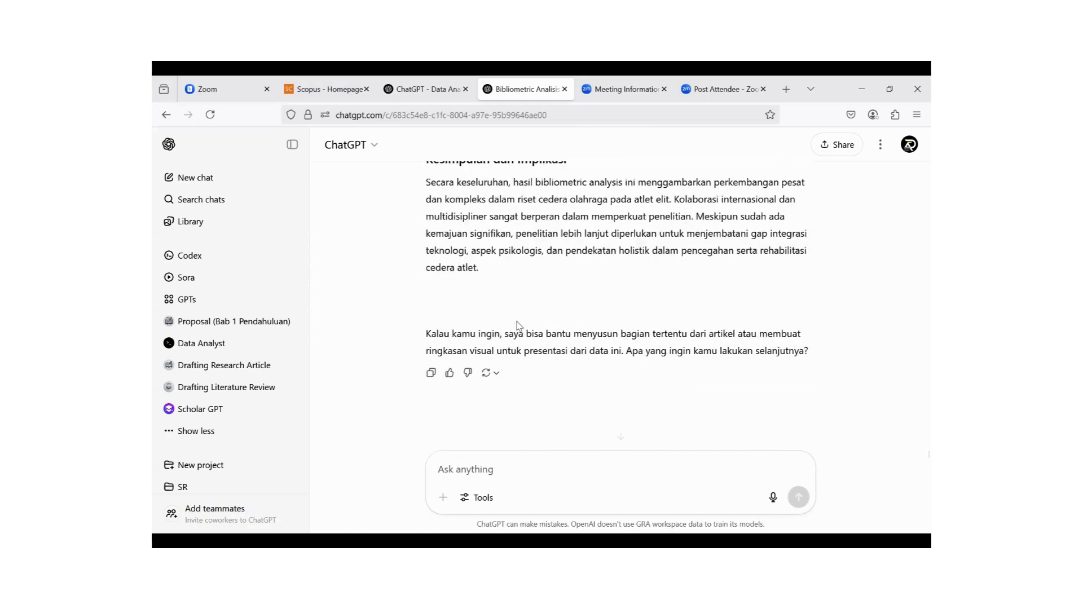
- Send the prompt "buatkan saya outline artikel penelitian secara komprehensif terkait dengan tema tersebut, pastikan tema relevansi!"
scroll(616, 346, "up", 5)
scroll(615, 345, "down", 5)
scroll(615, 429, "up", 15)
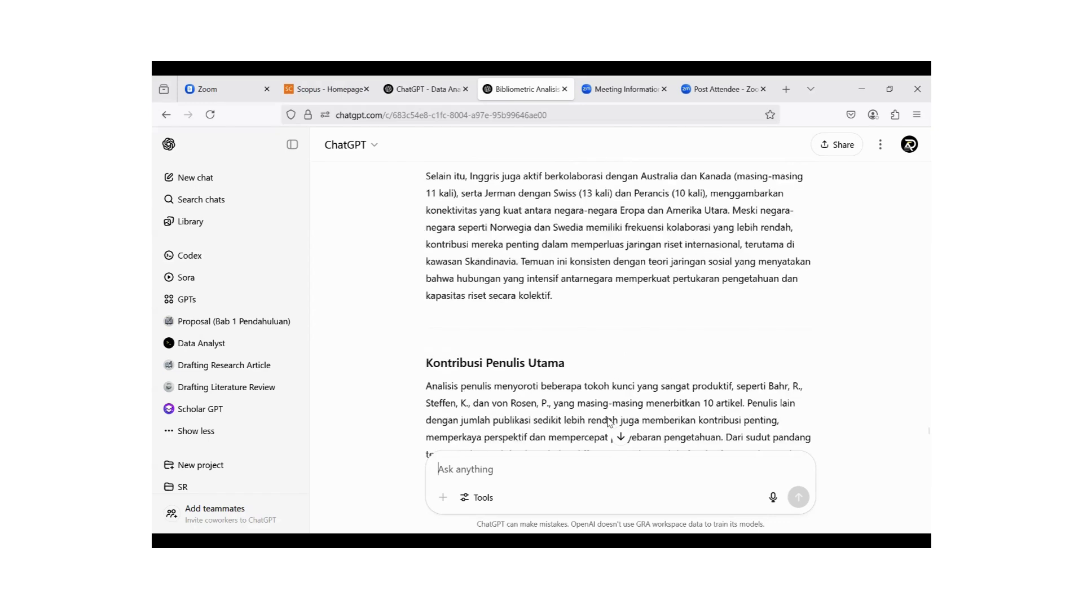
scroll(610, 422, "up", 5)
scroll(542, 475, "down", 5)
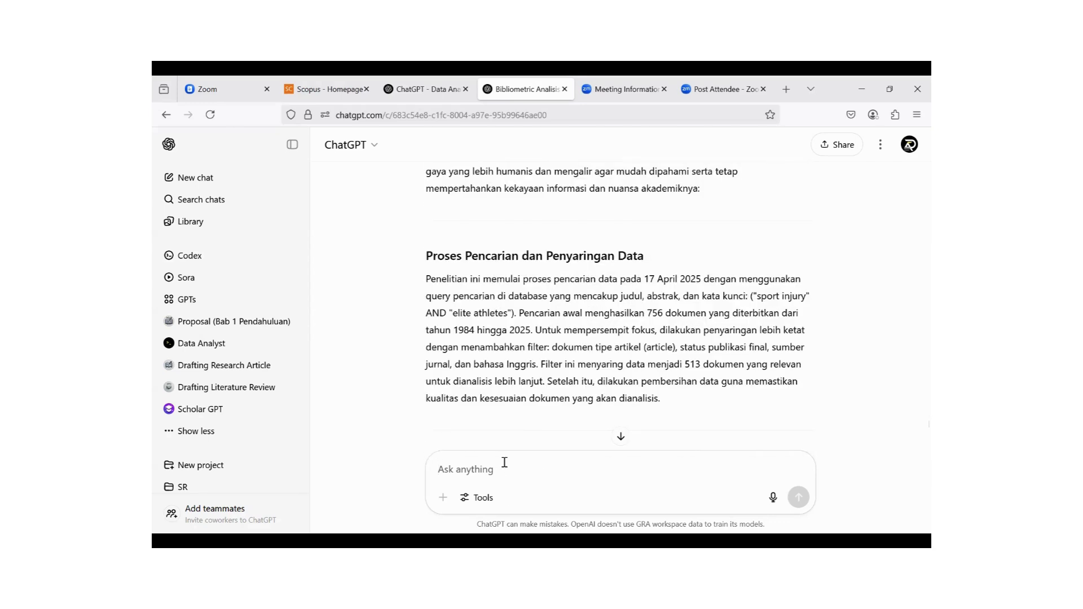
type("buatkan ")
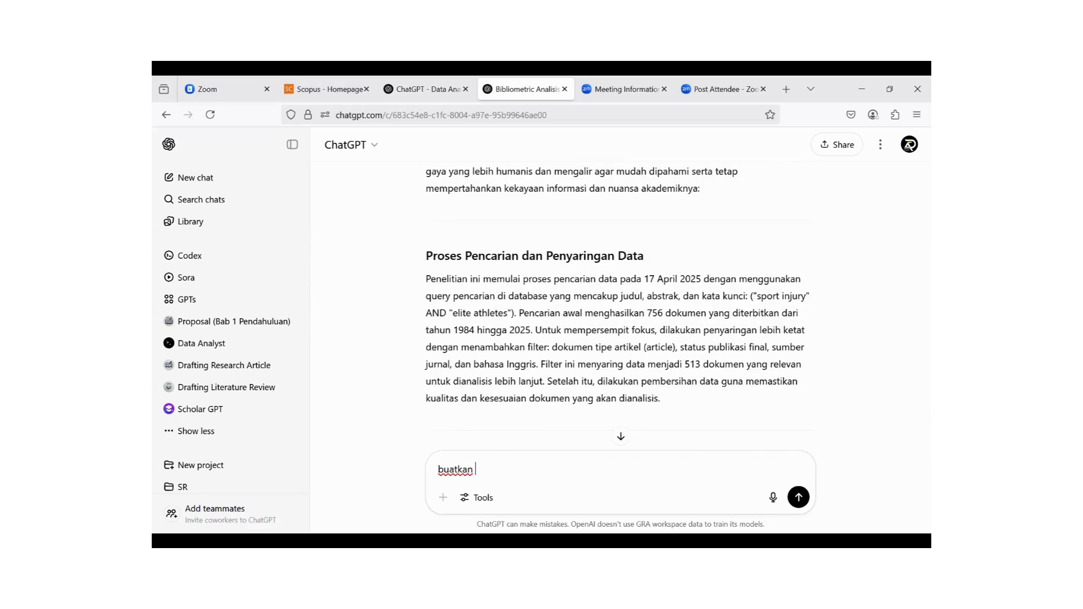
type("saya outline artikel ")
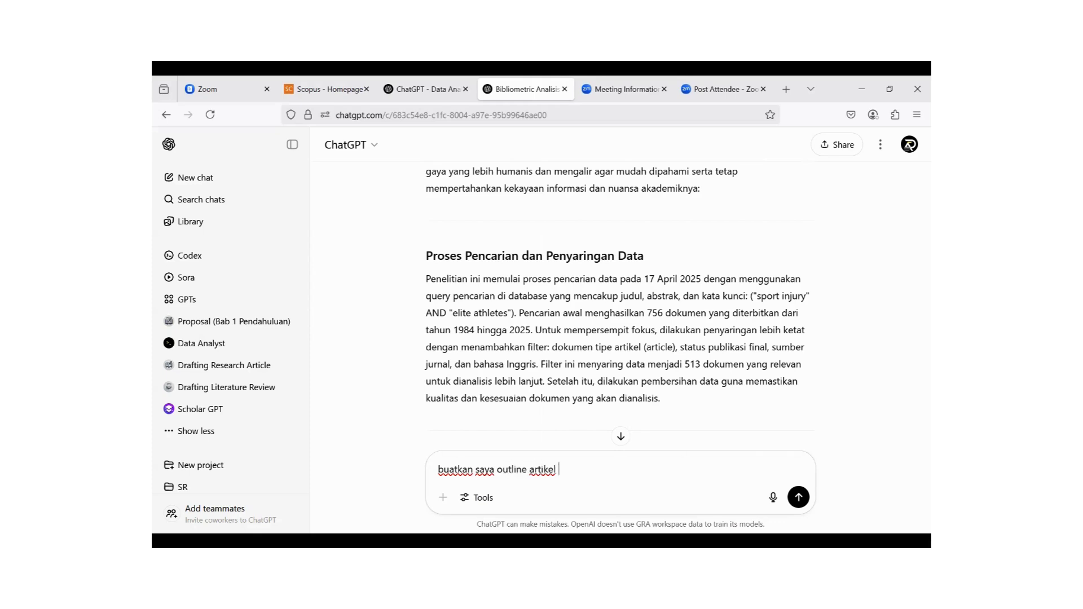
type("penelitian secara kompr")
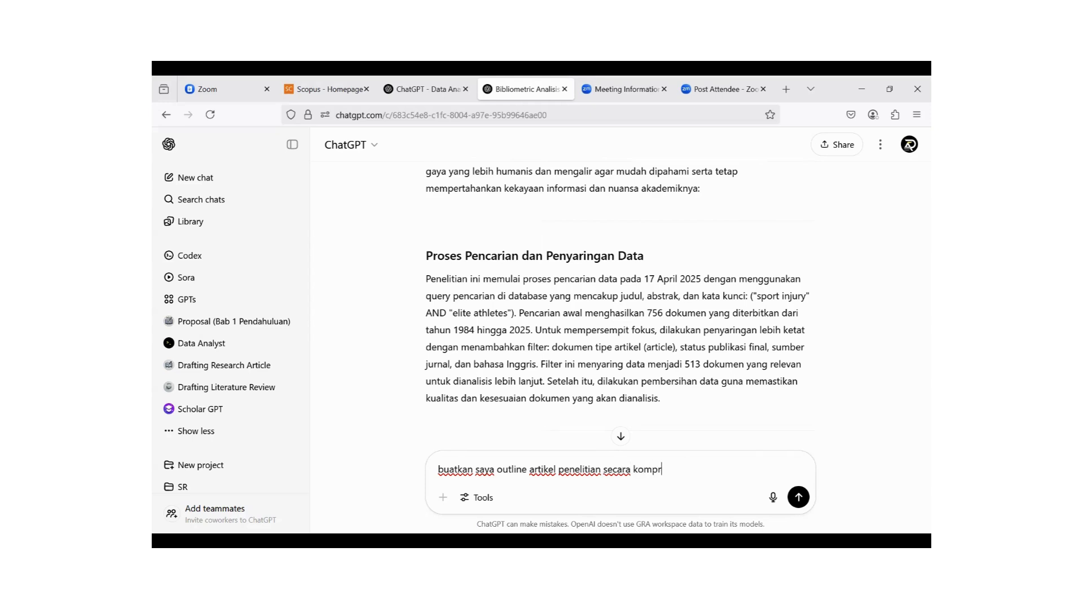
type("ehensif terkait dengan tema")
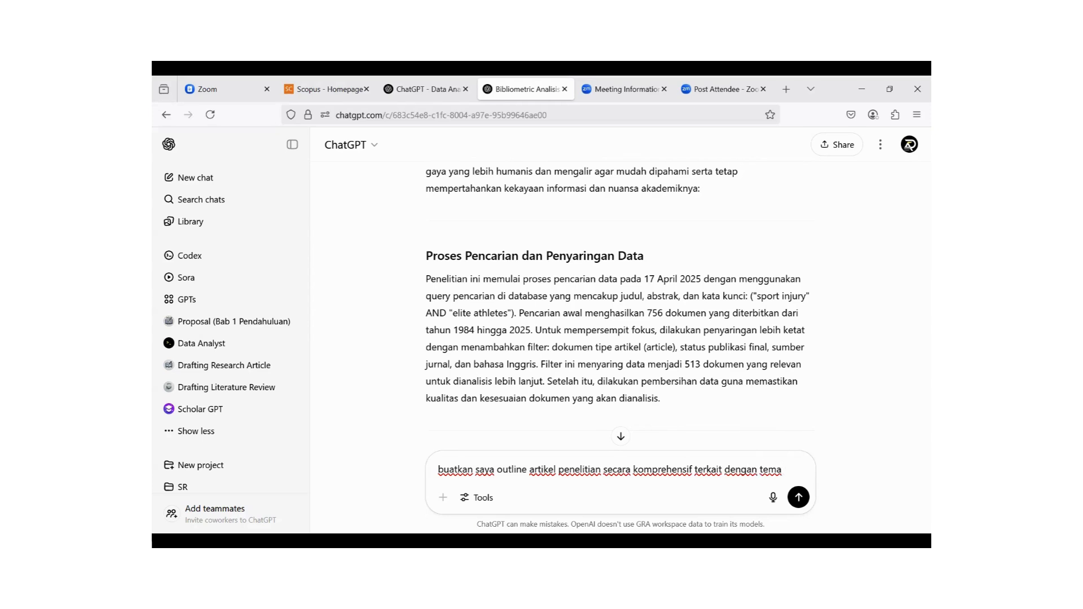
type(" tersebut")
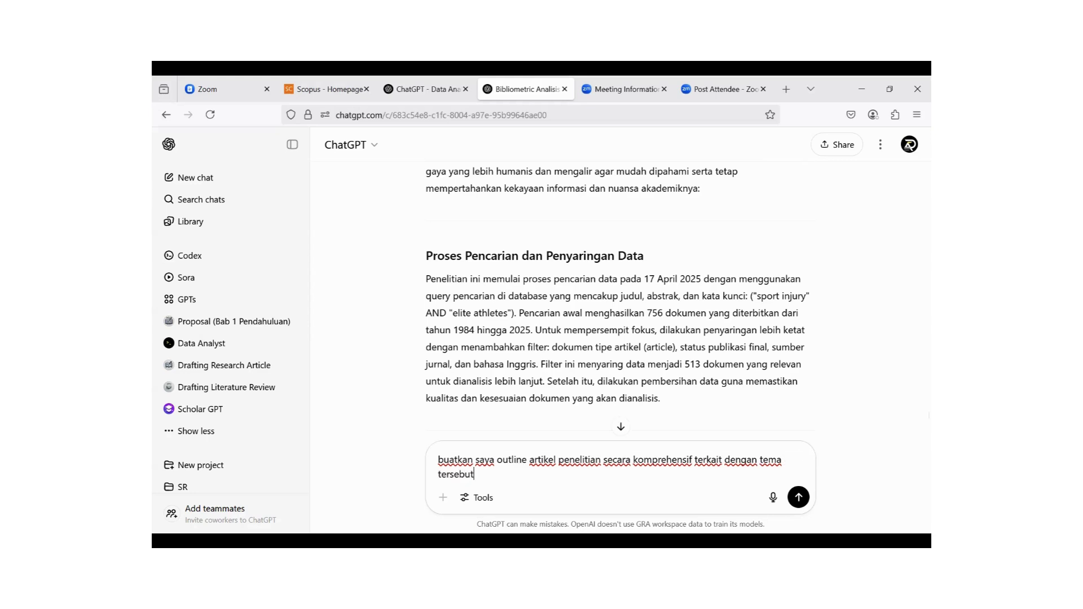
type(", pastikan tema ")
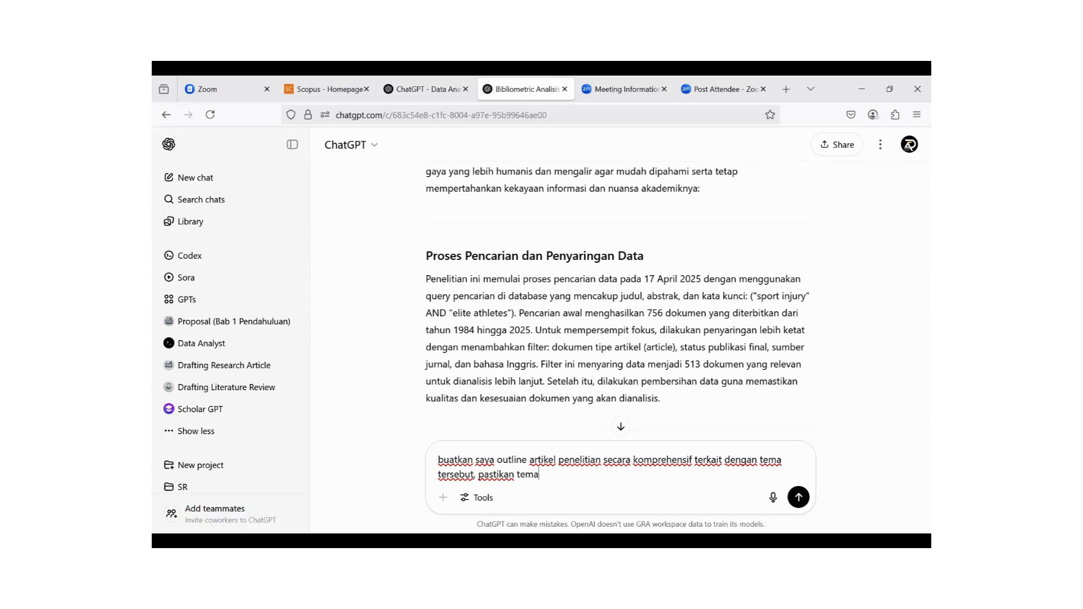
type("relevansi!")
key("Return")
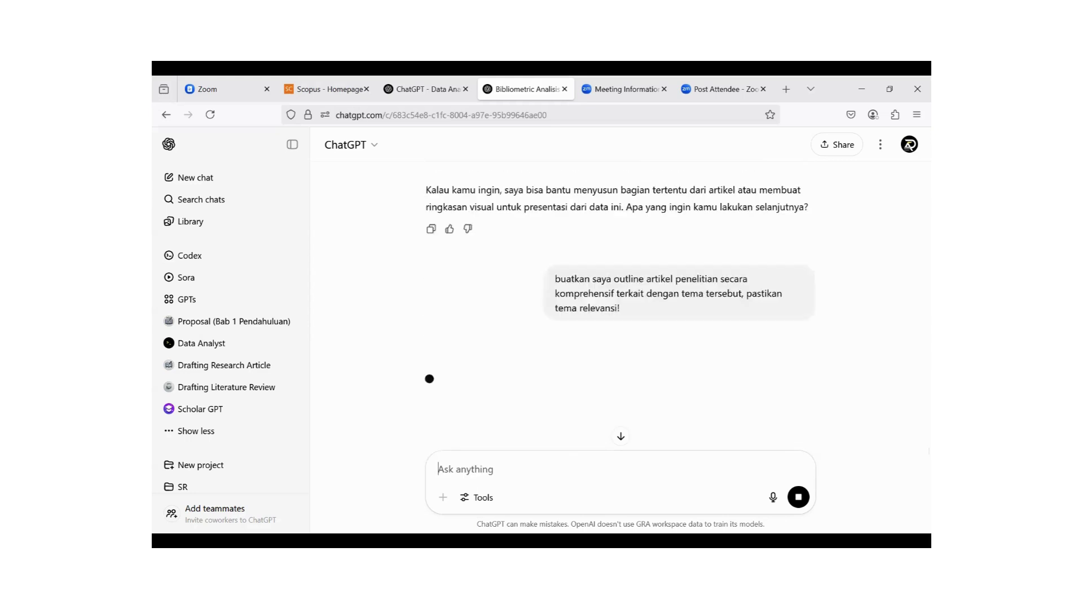
- Read through the newly generated article outline from its introduction and "Pendahuluan" to the "Daftar Pustaka" section
scroll(545, 345, "up", 1)
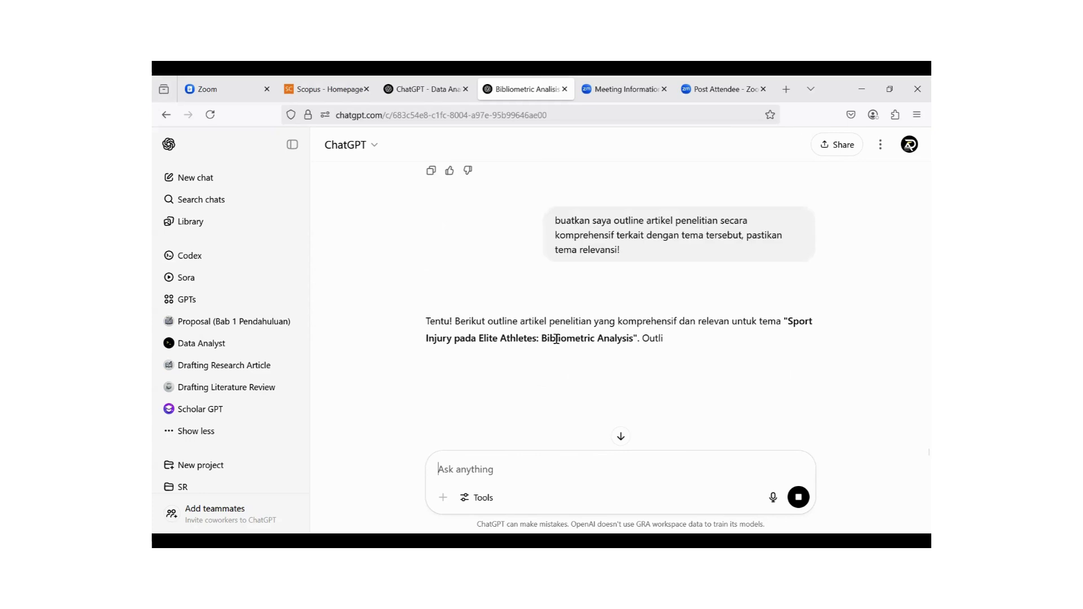
scroll(579, 370, "down", 3)
scroll(579, 369, "down", 3)
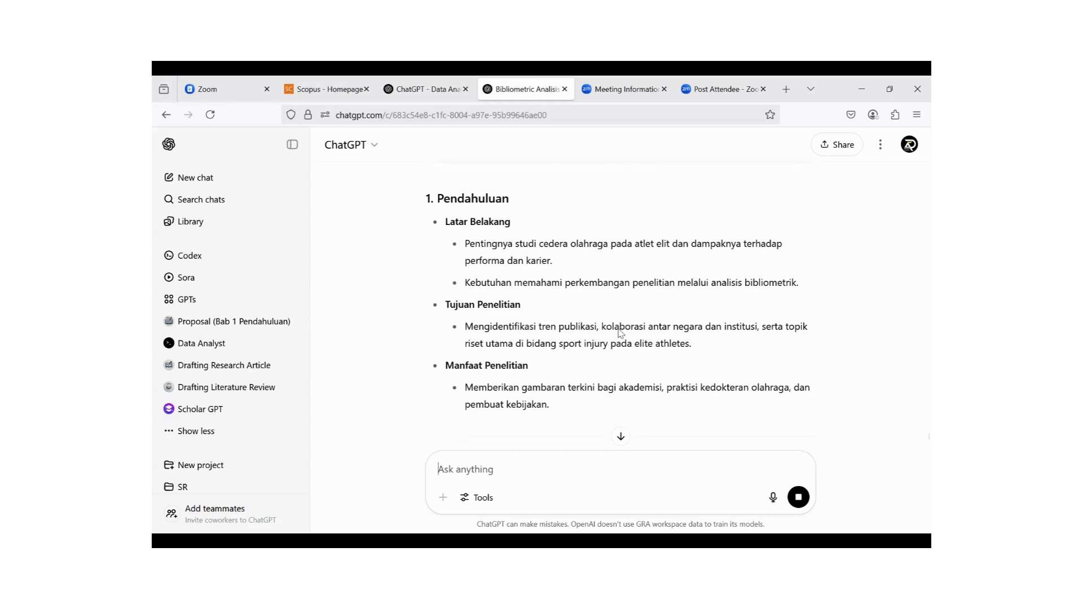
scroll(616, 326, "down", 2)
scroll(602, 314, "down", 2)
scroll(689, 304, "down", 1)
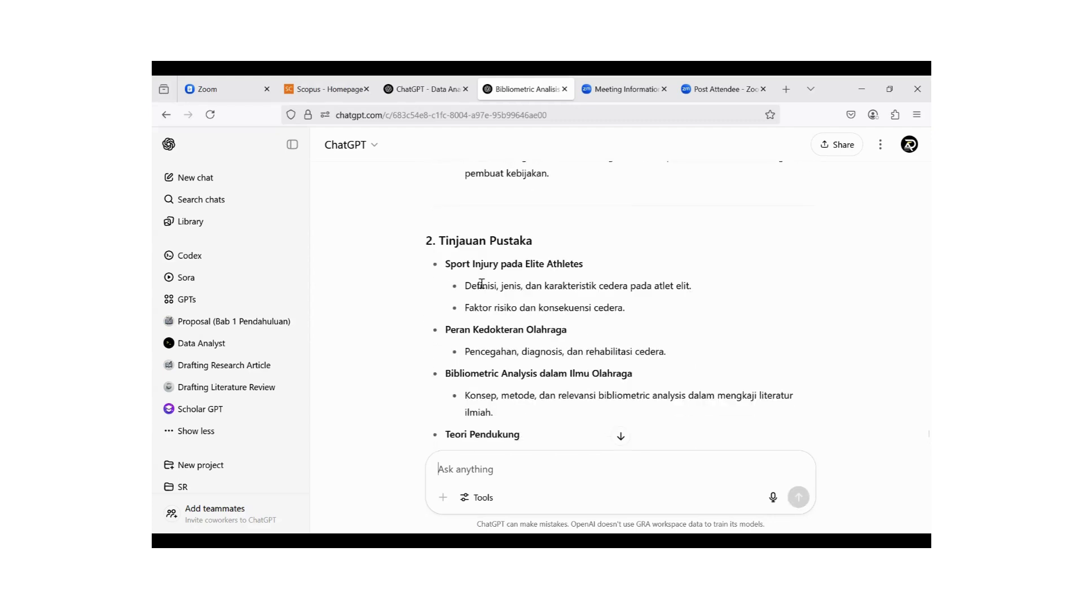
scroll(708, 325, "down", 2)
scroll(704, 328, "down", 8)
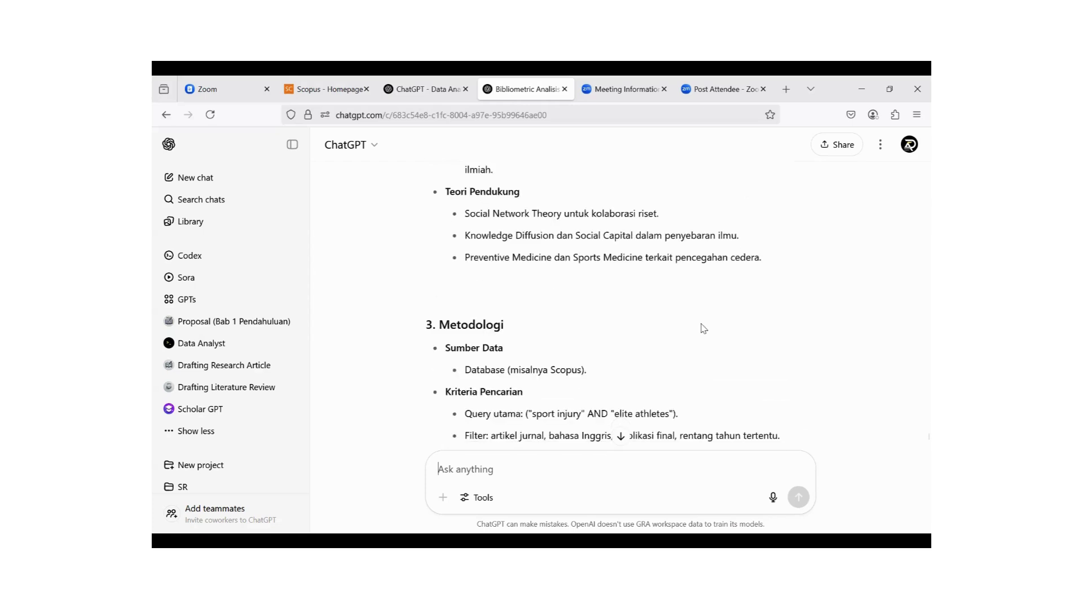
scroll(704, 329, "down", 3)
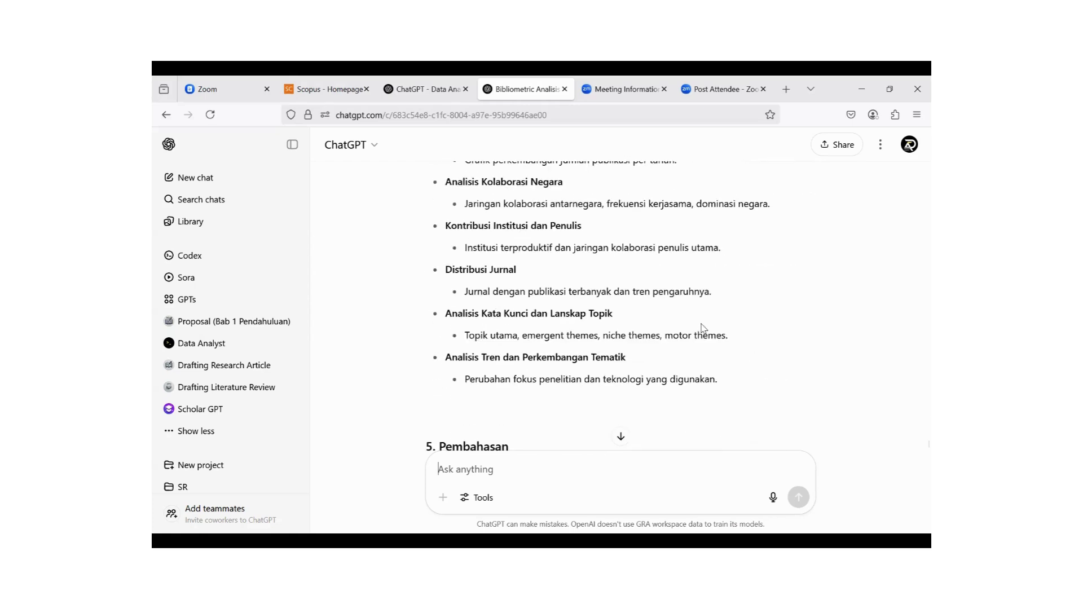
scroll(516, 305, "down", 4)
scroll(515, 305, "down", 6)
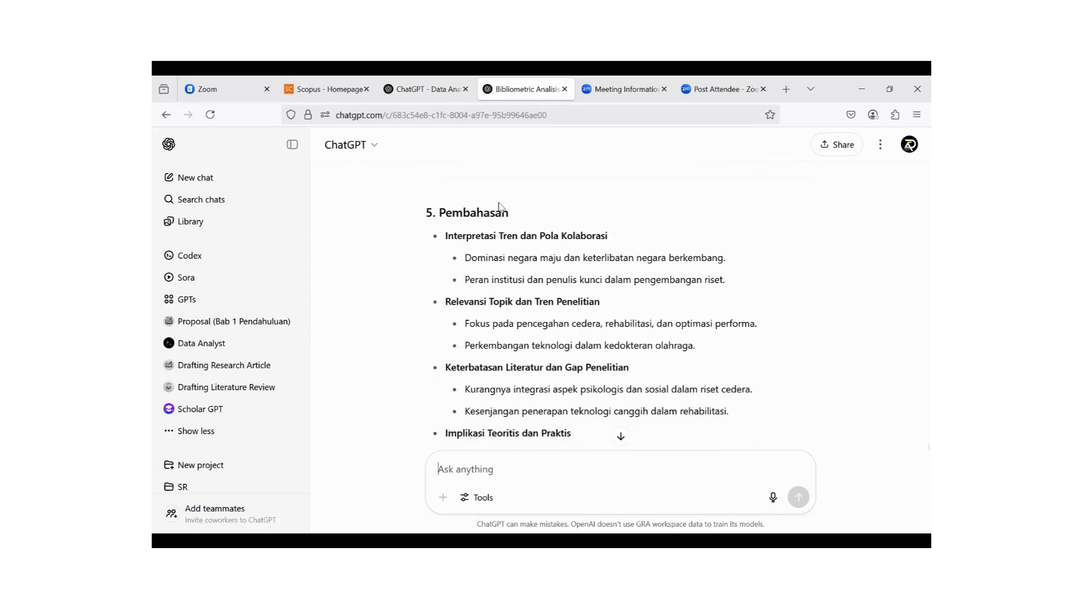
scroll(587, 380, "down", 2)
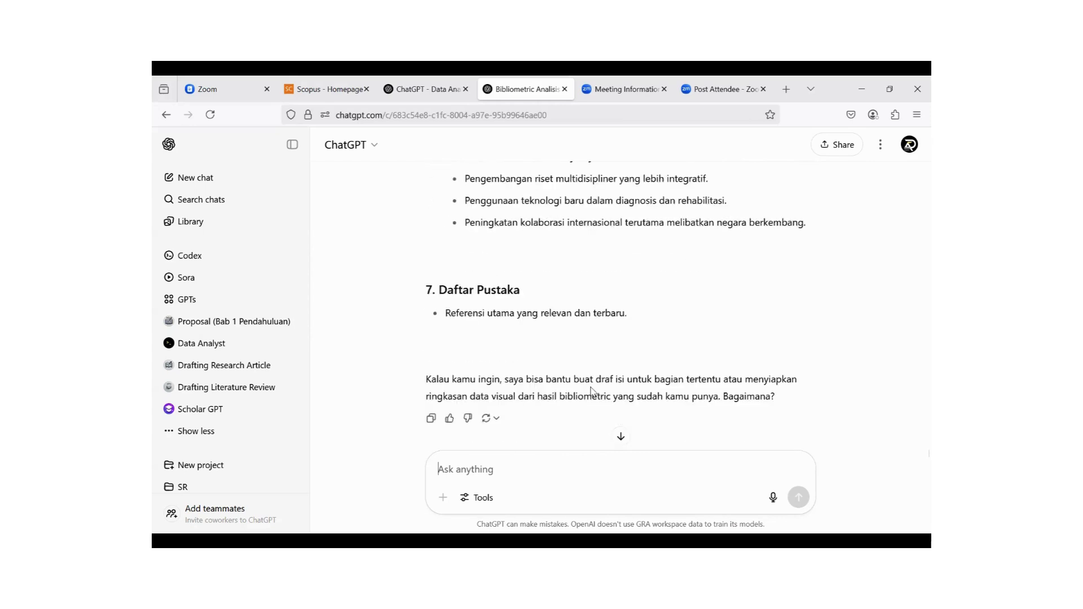
- Re-examine the new outline's suggested title and the background, objectives and benefits points under "Pendahuluan"
scroll(602, 390, "up", 10)
scroll(604, 389, "up", 10)
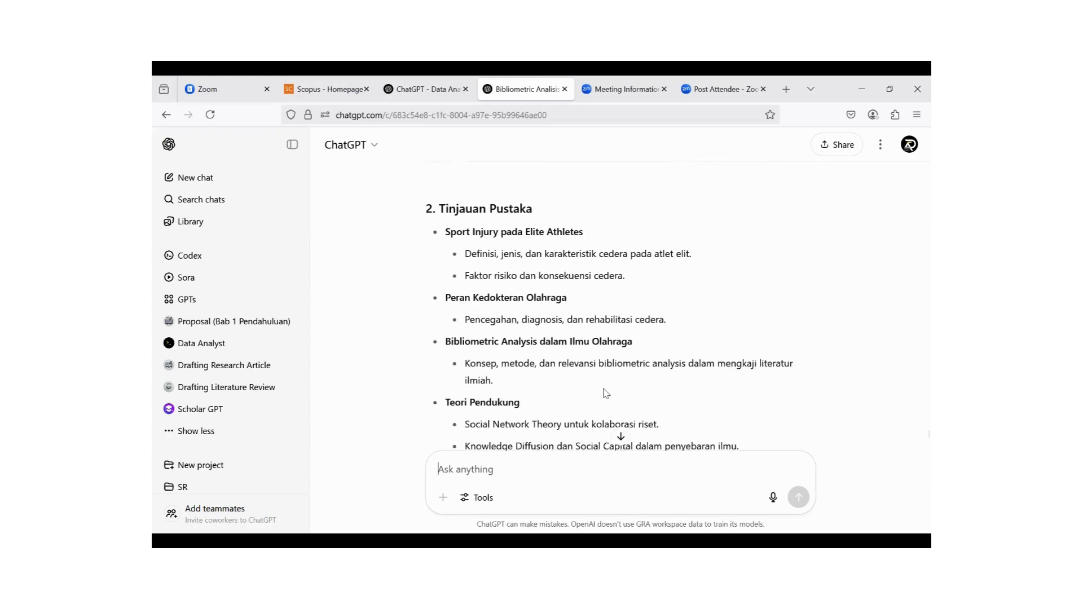
scroll(596, 388, "down", 3)
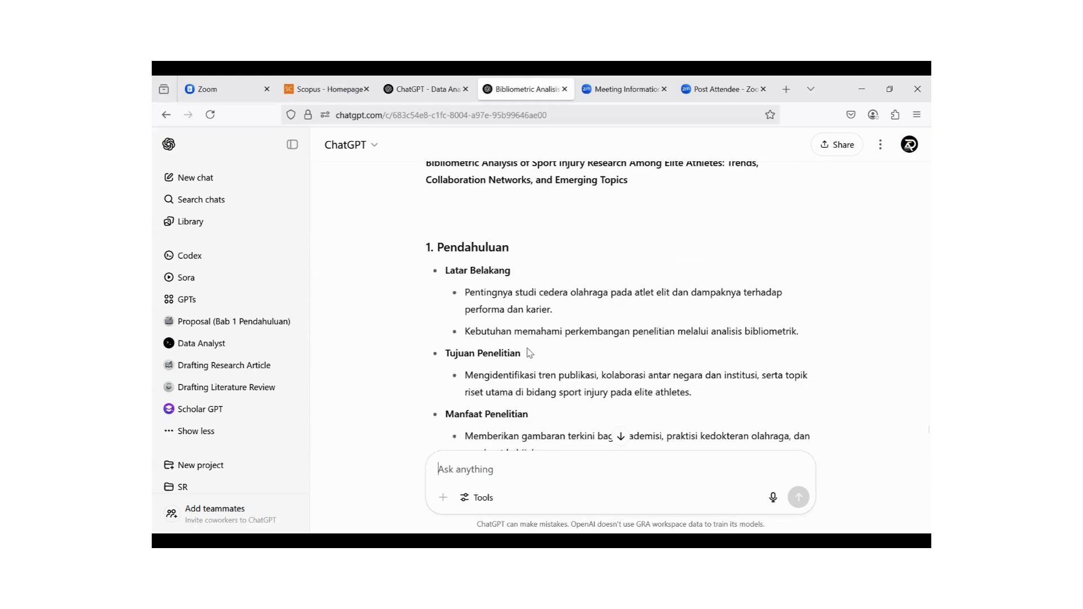
scroll(550, 327, "up", 3)
scroll(566, 330, "down", 3)
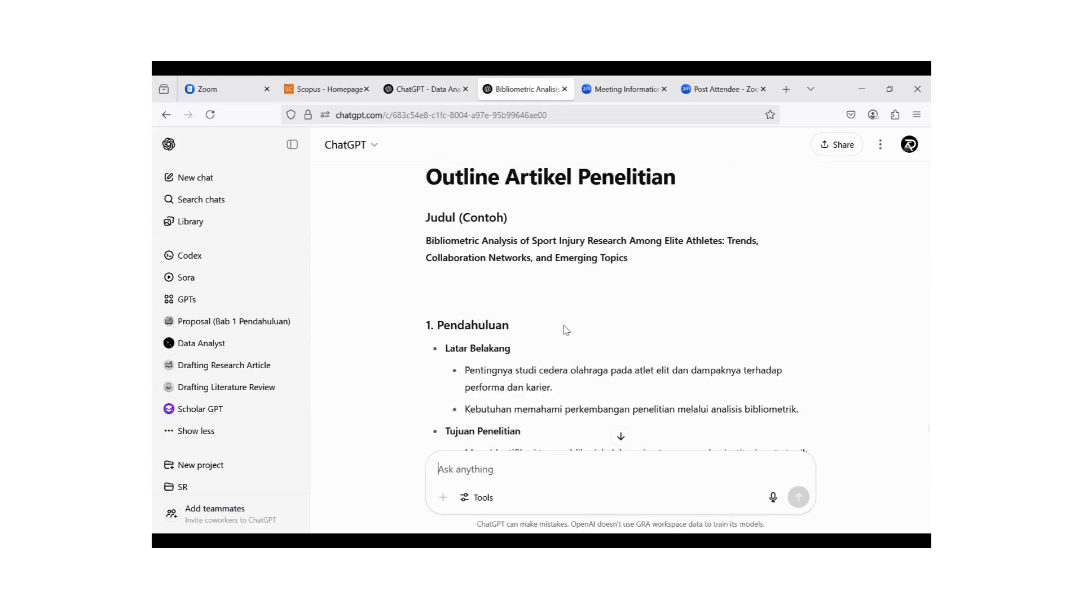
scroll(566, 330, "up", 1)
scroll(566, 330, "down", 1)
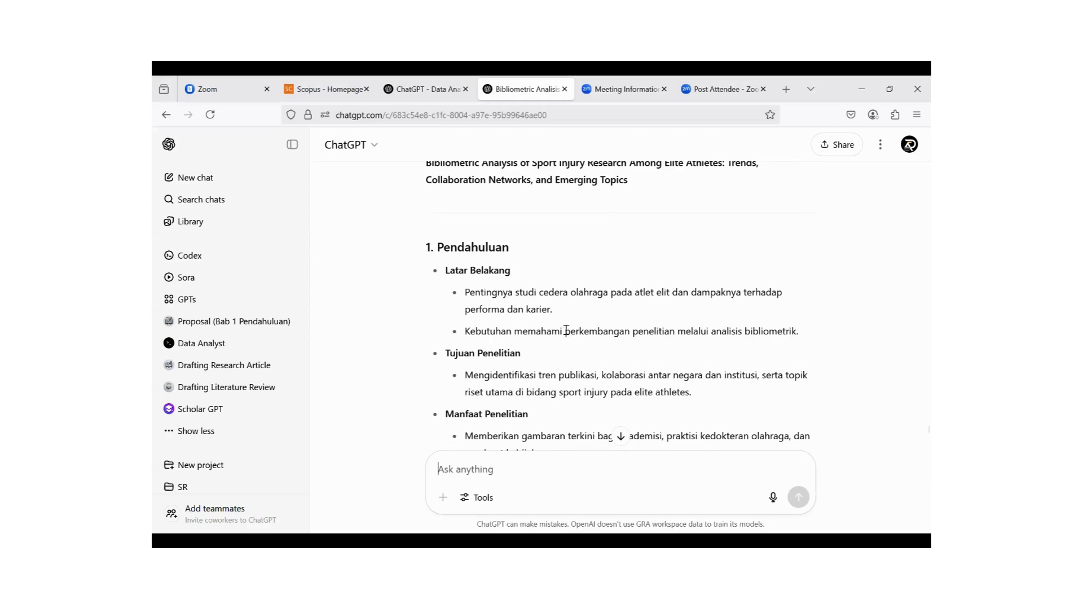
scroll(566, 330, "down", 1)
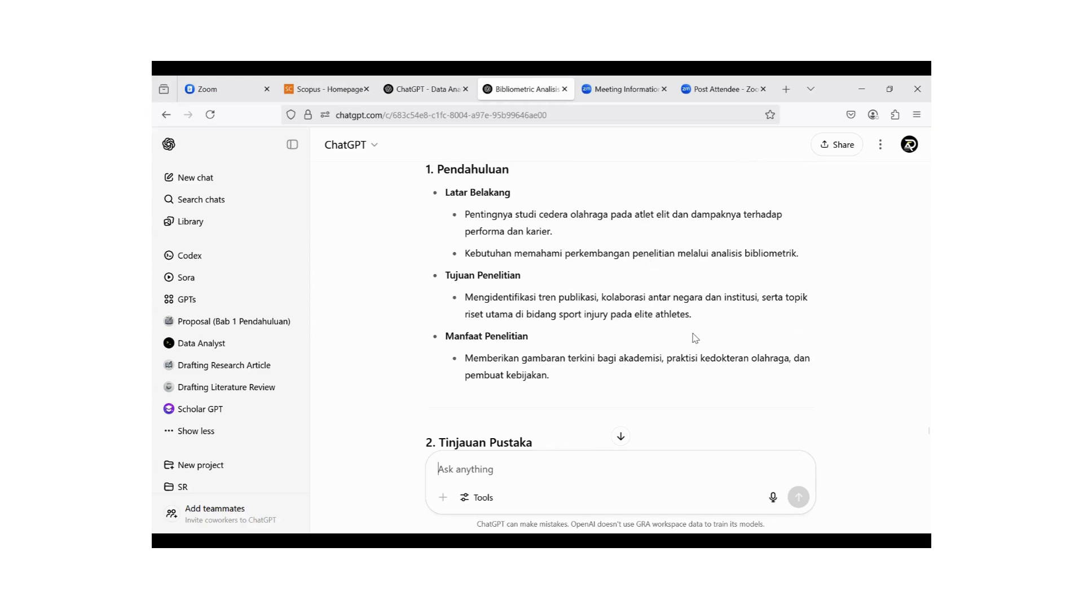
- Review the earlier sent message with the search description, results and figure discussions, and return to the outline's "Judul (Contoh)" section
scroll(691, 344, "down", 20)
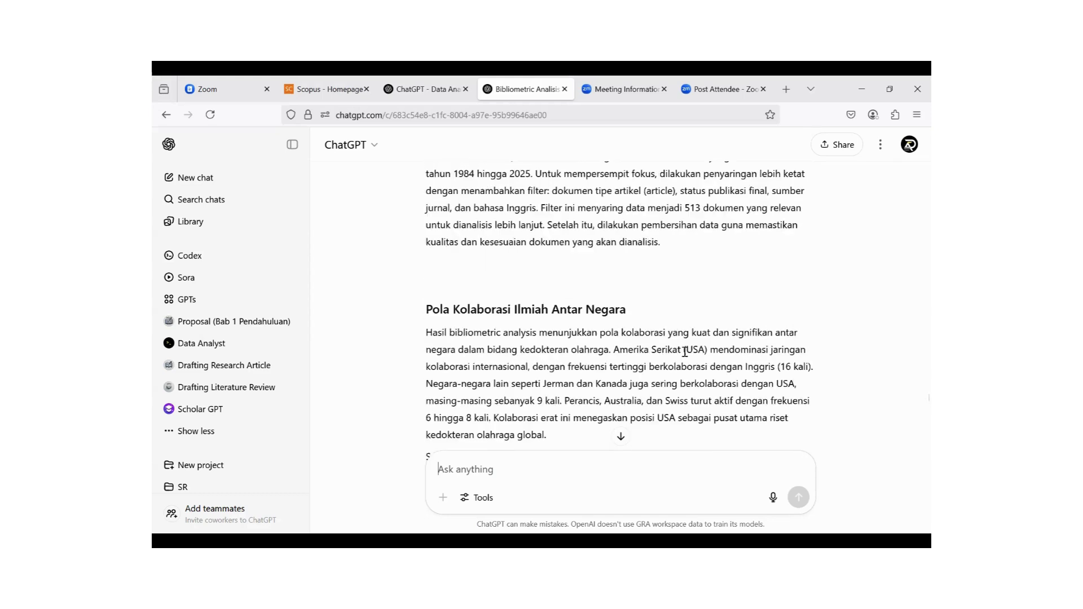
scroll(685, 351, "up", 10)
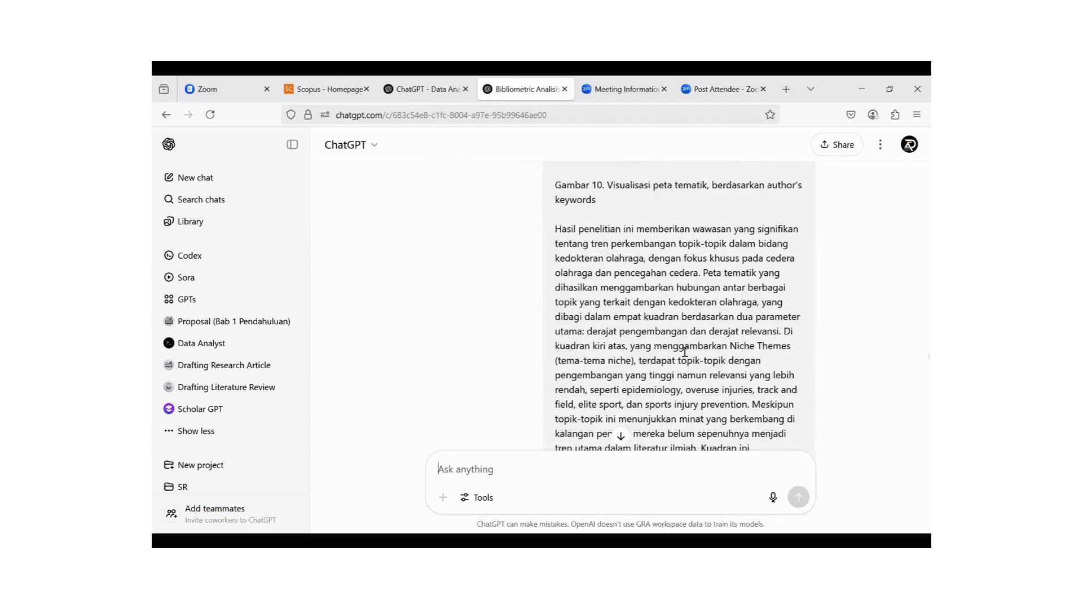
scroll(685, 352, "down", 15)
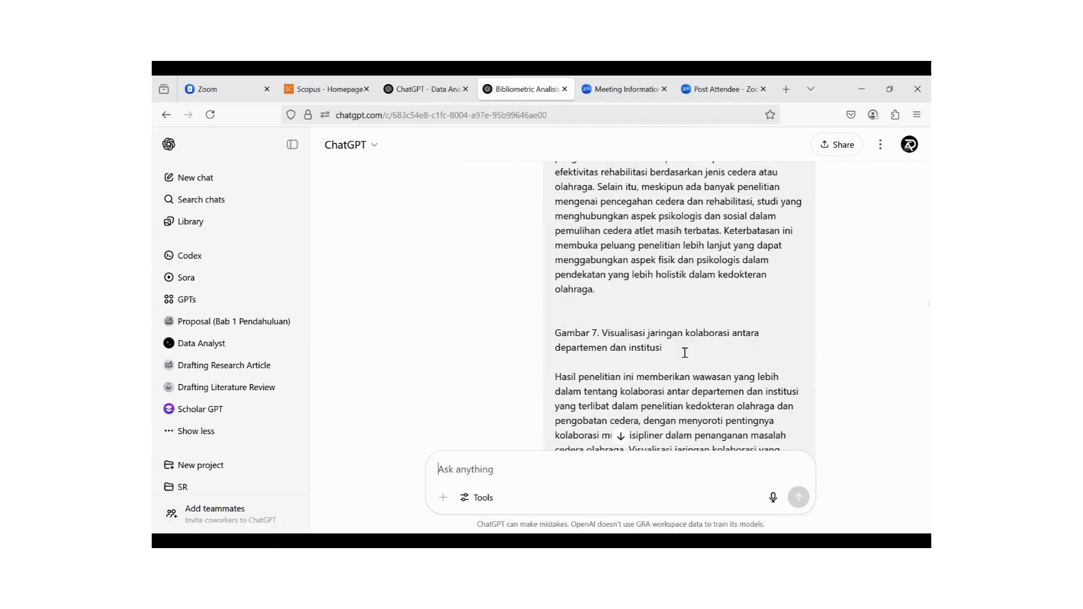
scroll(684, 358, "up", 15)
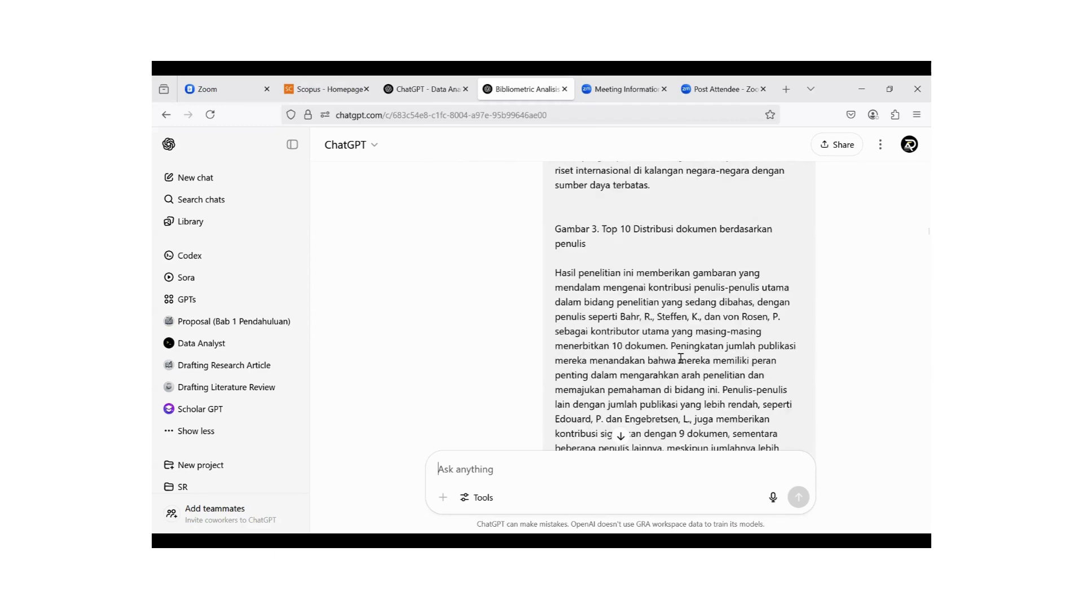
scroll(681, 359, "up", 15)
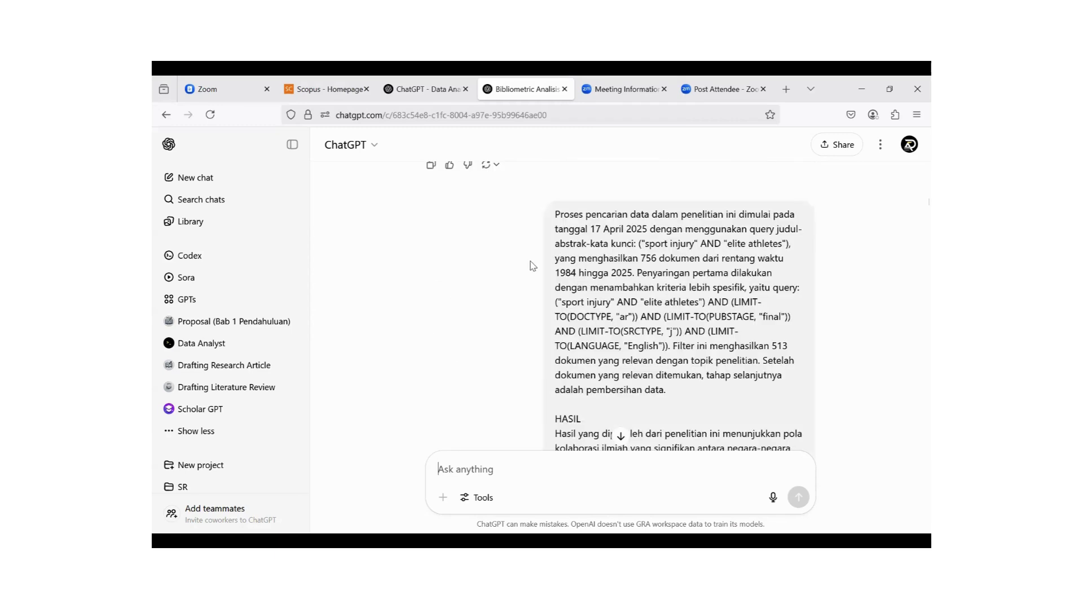
scroll(679, 332, "down", 15)
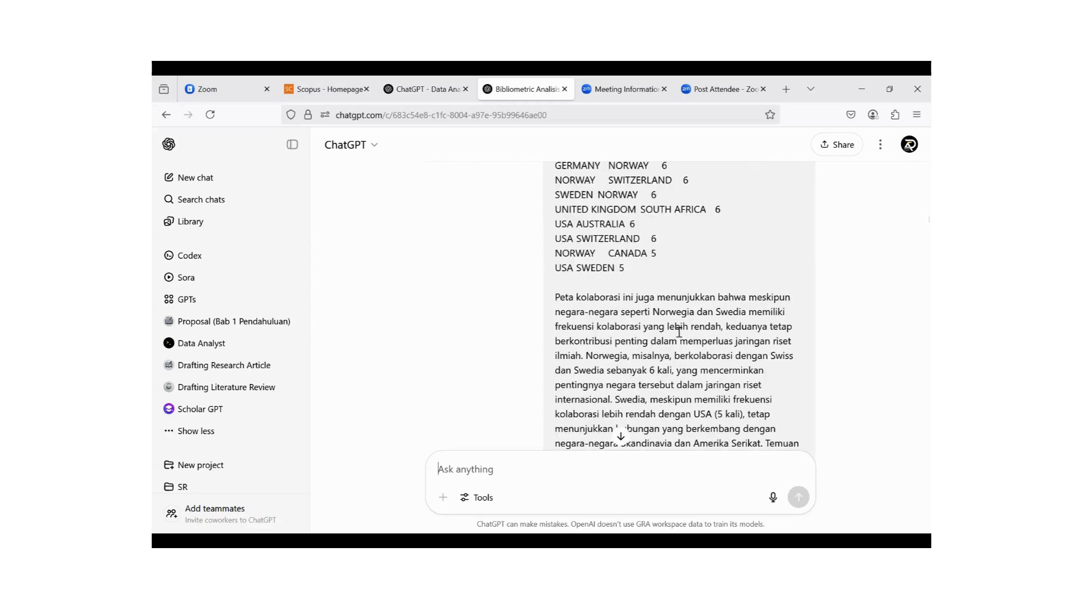
scroll(679, 332, "down", 15)
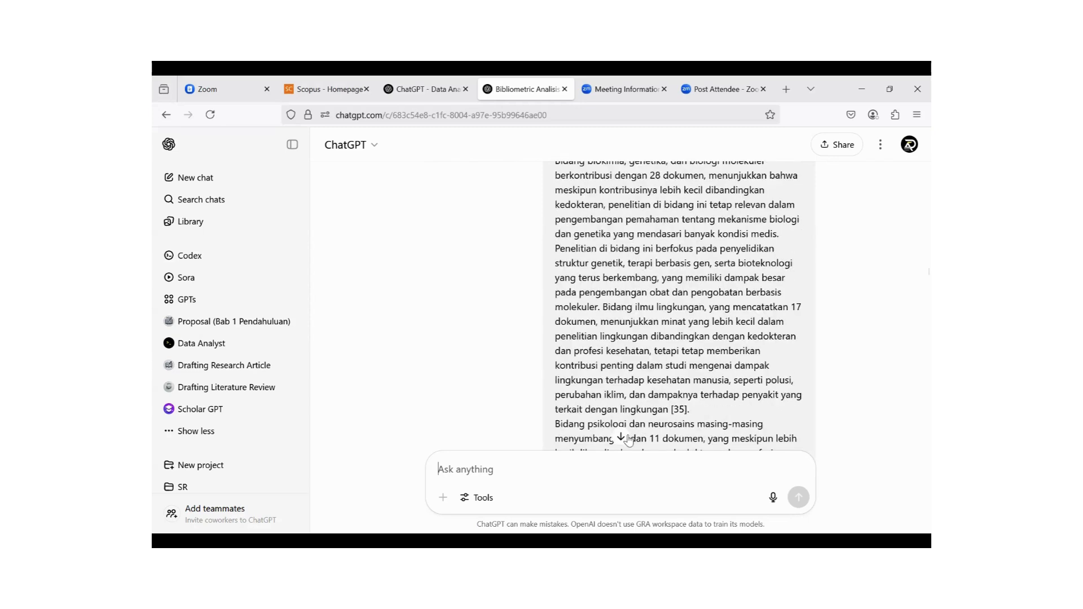
scroll(628, 440, "down", 15)
scroll(664, 333, "up", 10)
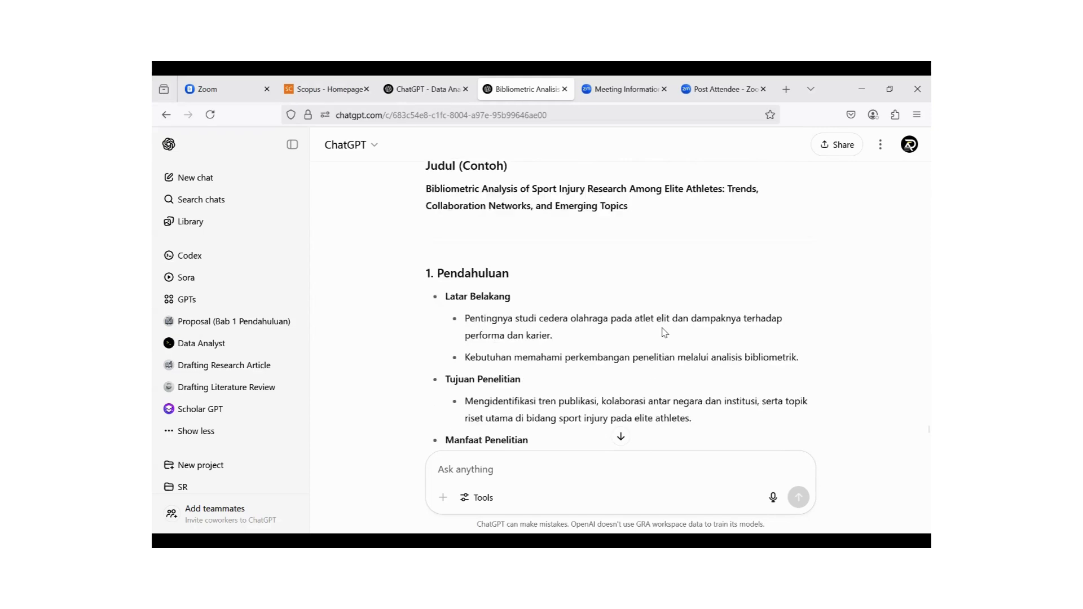
- Paste the copied bibliometric research text into a new message and send it
scroll(664, 333, "up", 15)
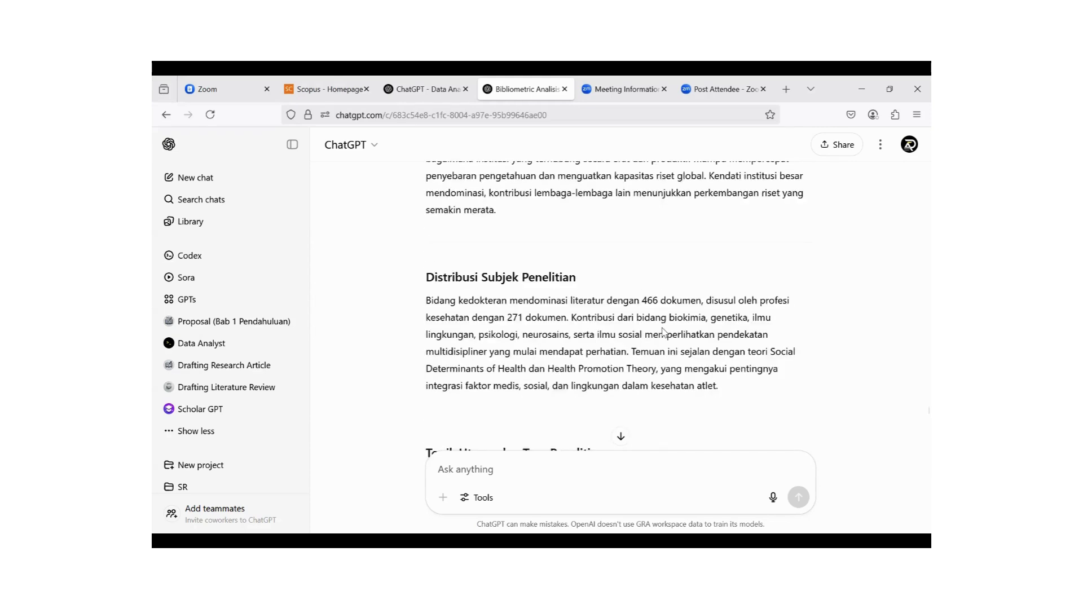
scroll(664, 333, "up", 15)
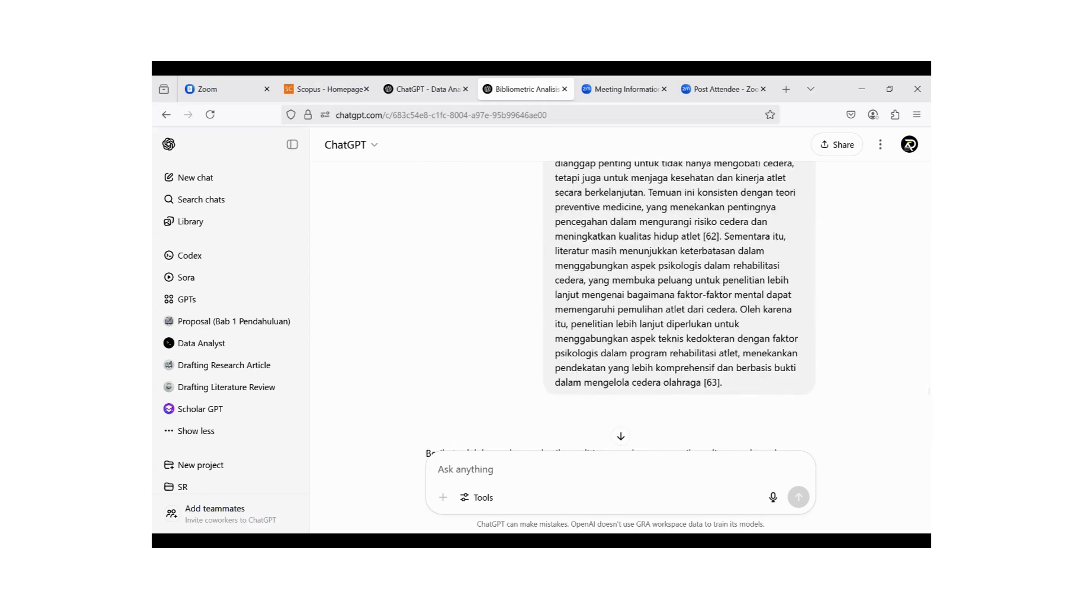
key("ctrl+v")
left_click(799, 497)
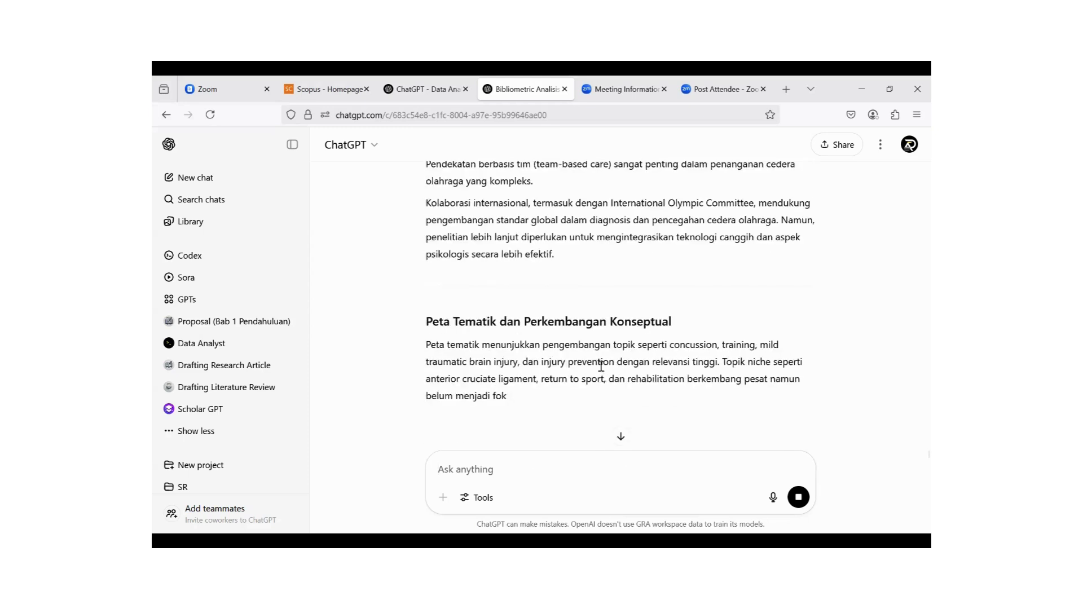
- Send the prompt "tulis ulang outline penelitian secara komprehensif, pastikan outline yang diberikan relevansi dengan dokumen terlampir!"
type("tulis ulang o")
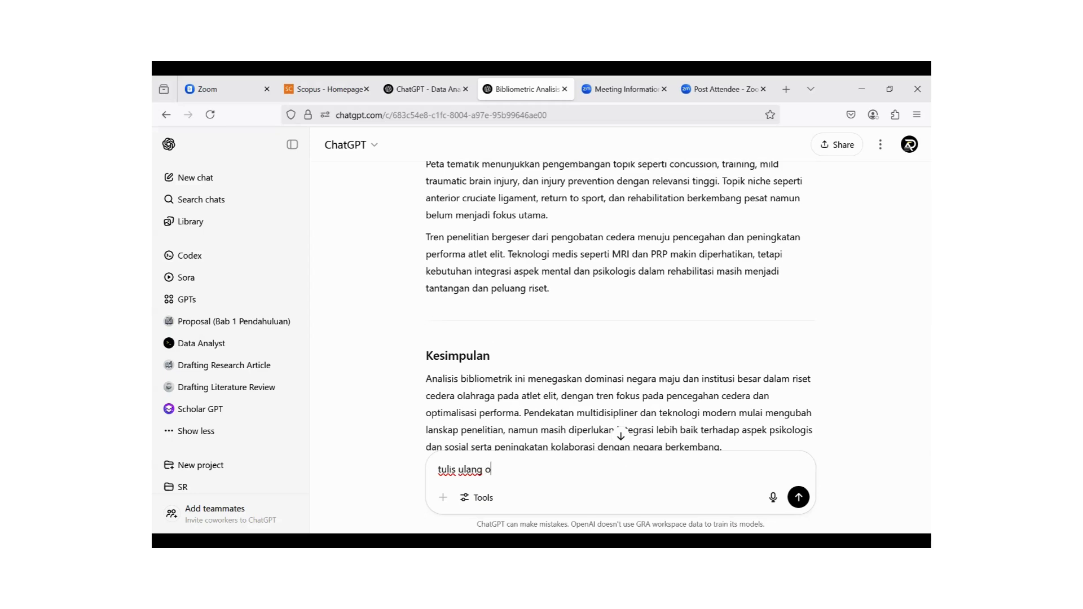
type("utline penelitian secara ")
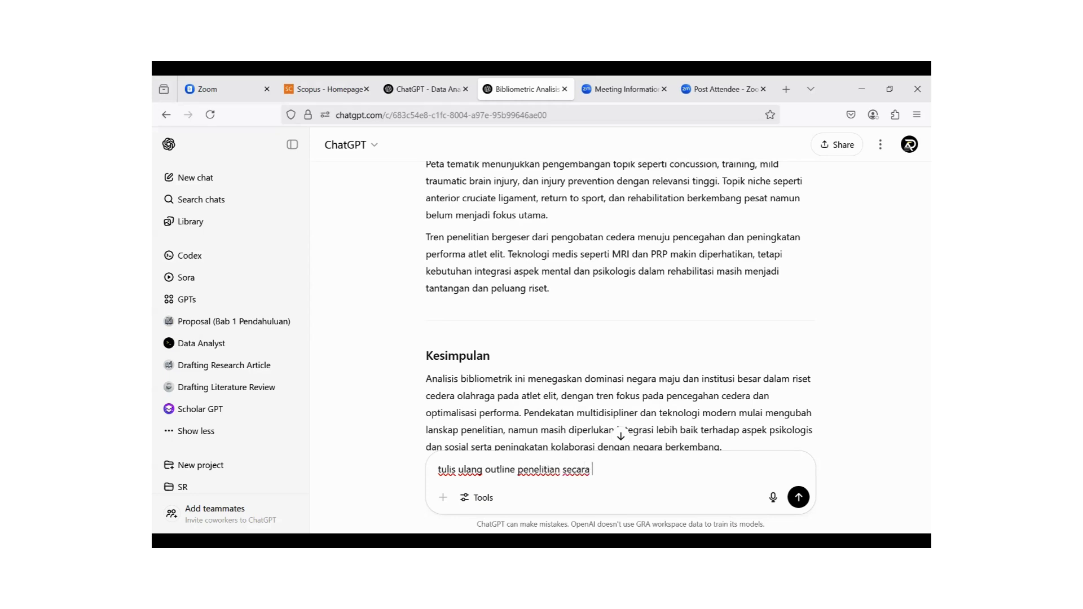
type("komprehensif, pastikan ")
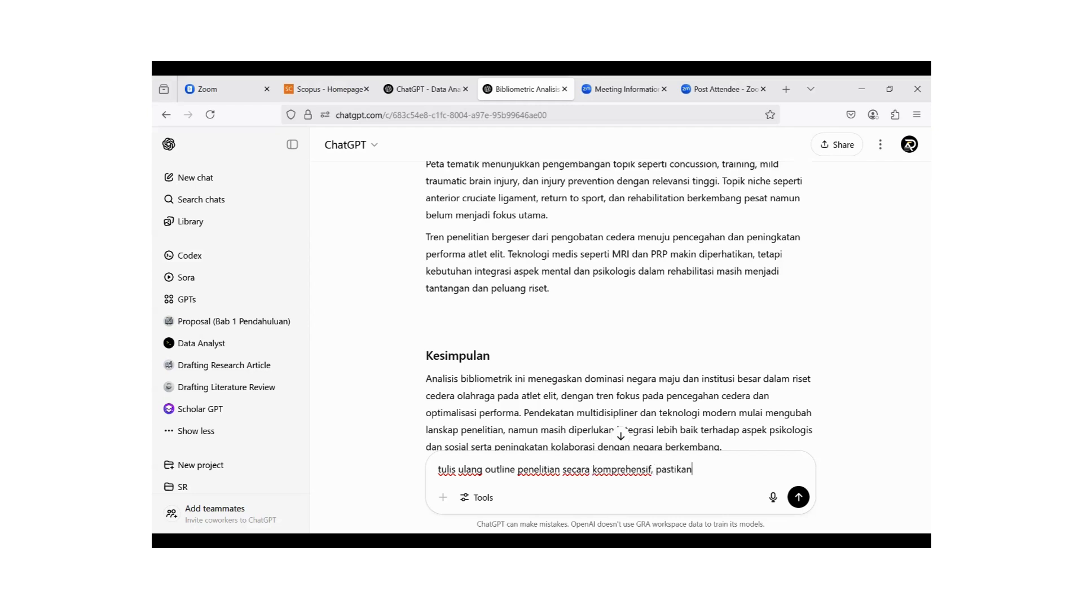
type("outline yang diberikan ")
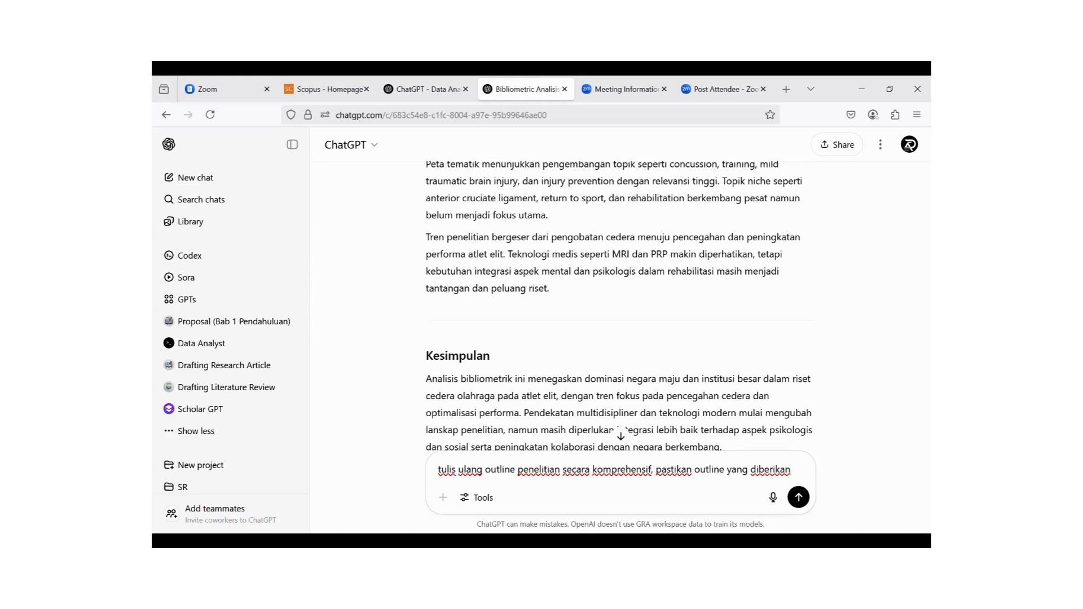
type("relev")
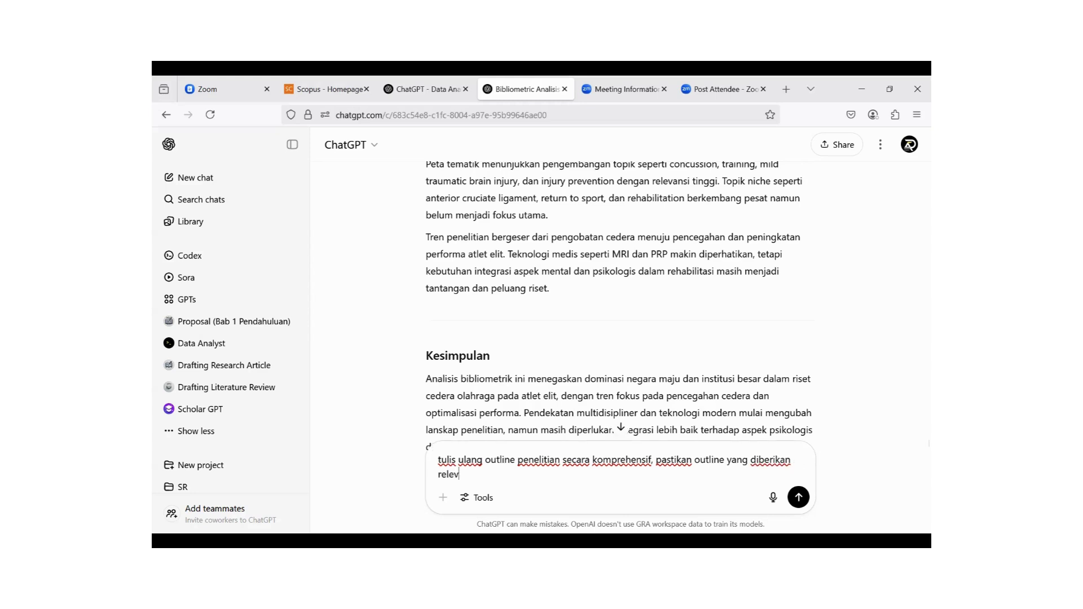
type("ansi dengan dokumen ter")
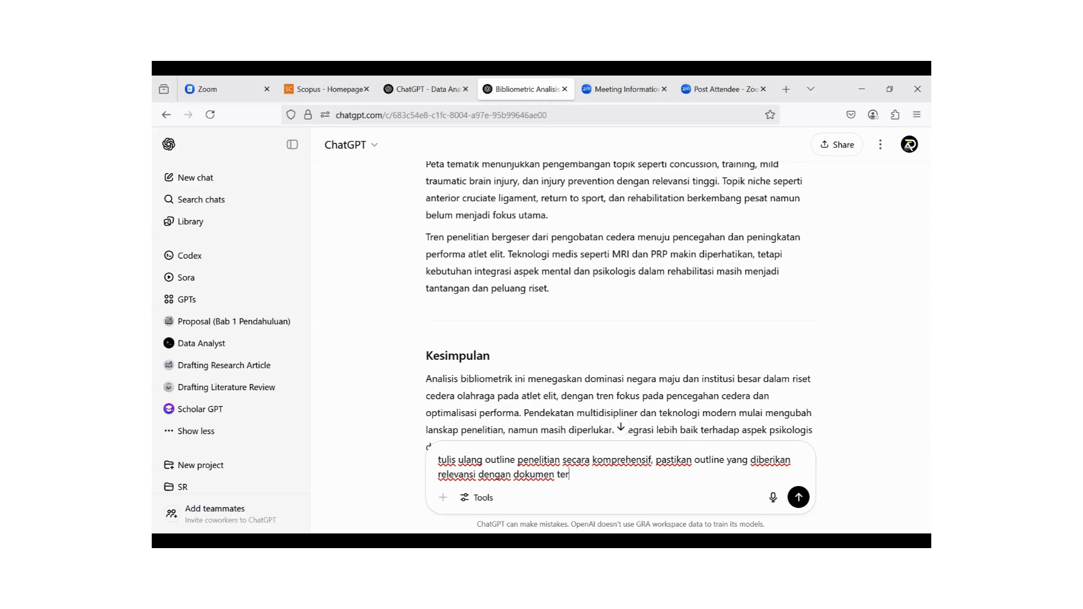
type("lampir!")
key("Return")
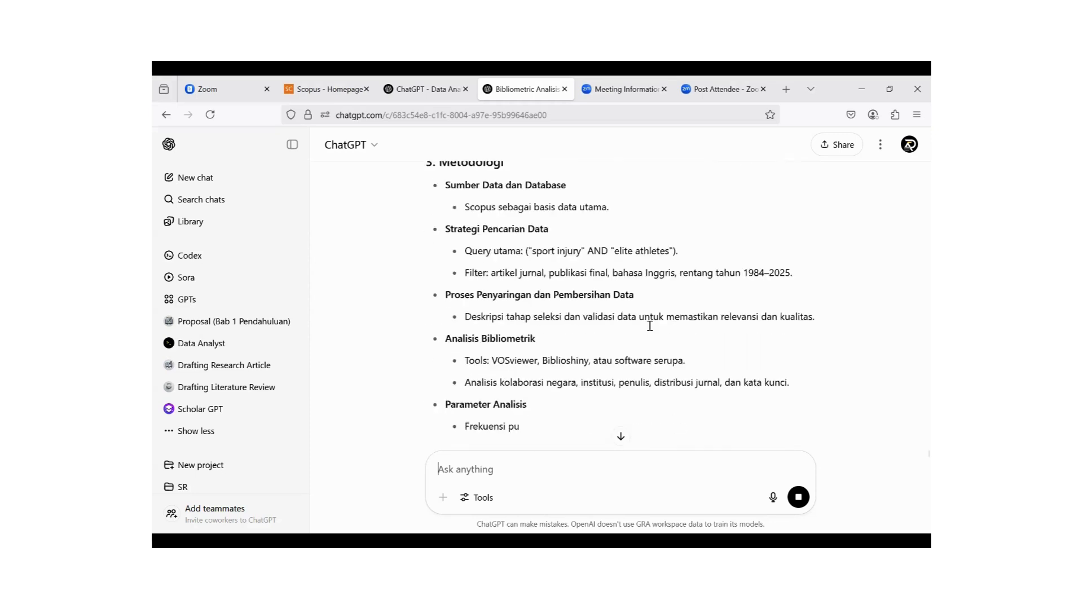
- Read the rewritten outline's title, "Pendahuluan" and "Tinjauan Pustaka" sections, including the background, problem statement and objectives
scroll(689, 355, "up", 8)
scroll(706, 361, "up", 10)
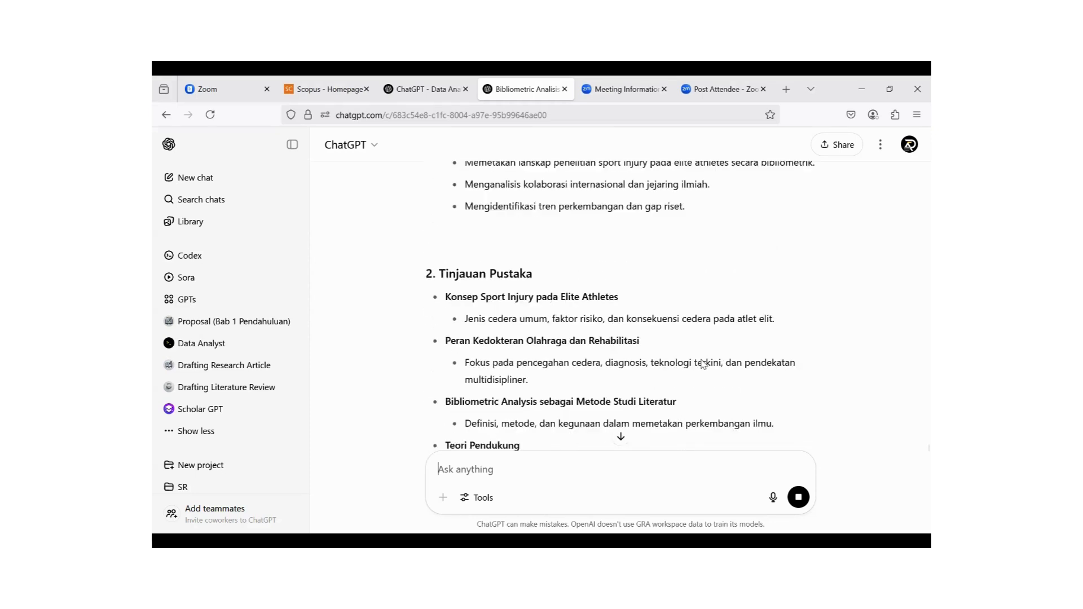
scroll(702, 360, "down", 4)
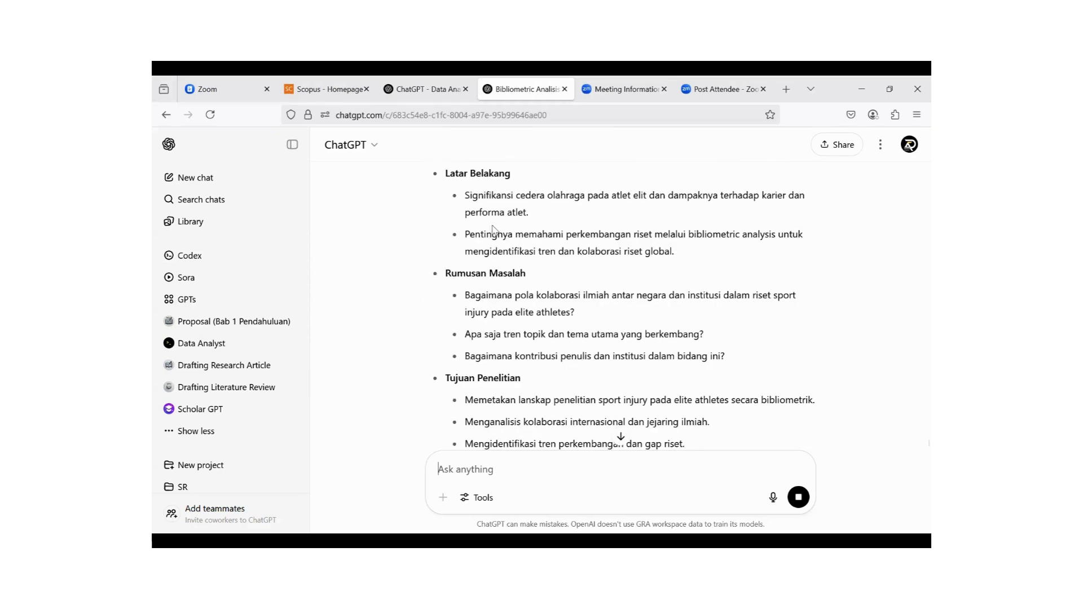
scroll(597, 270, "up", 3)
scroll(570, 333, "down", 3)
scroll(554, 326, "down", 3)
scroll(541, 292, "up", 6)
scroll(540, 293, "down", 2)
scroll(541, 295, "up", 2)
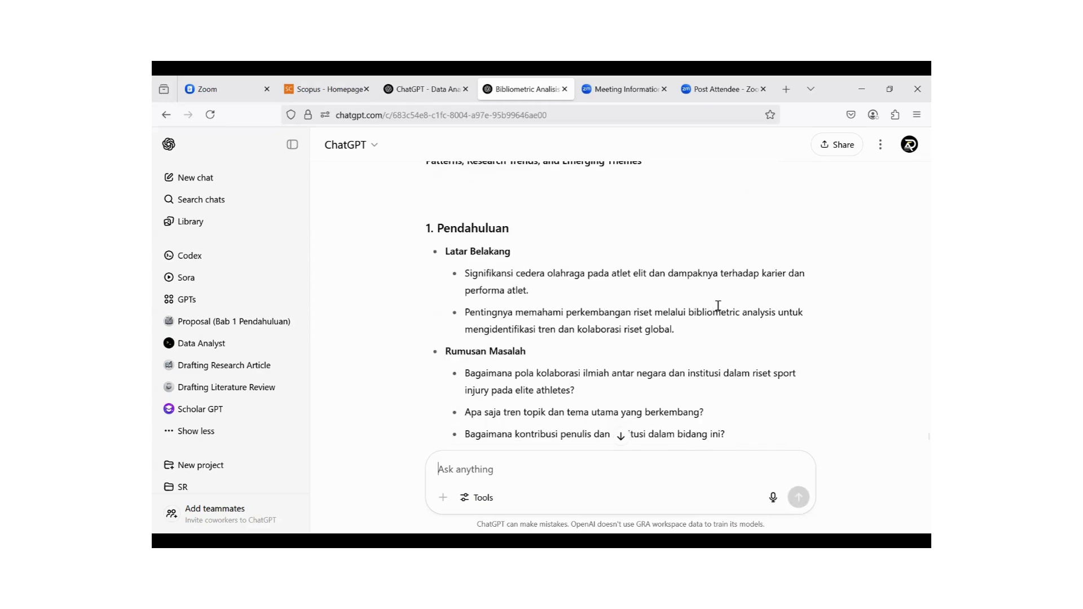
scroll(716, 299, "down", 3)
scroll(717, 297, "up", 9)
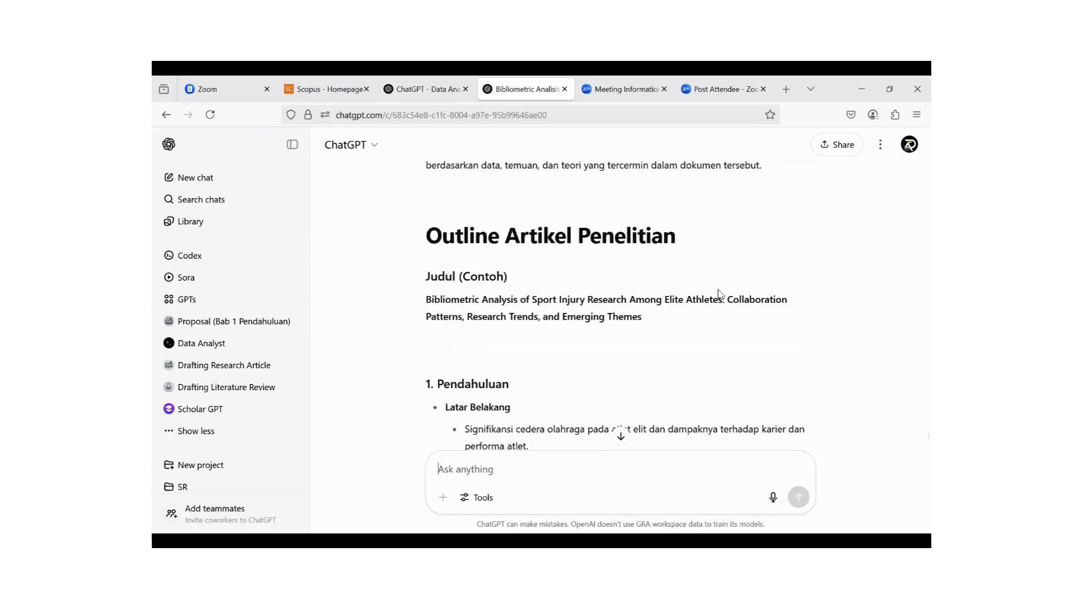
- Copy the query ("sport injury" AND "elite athletes") from the search description in the earlier long message
scroll(718, 293, "up", 9)
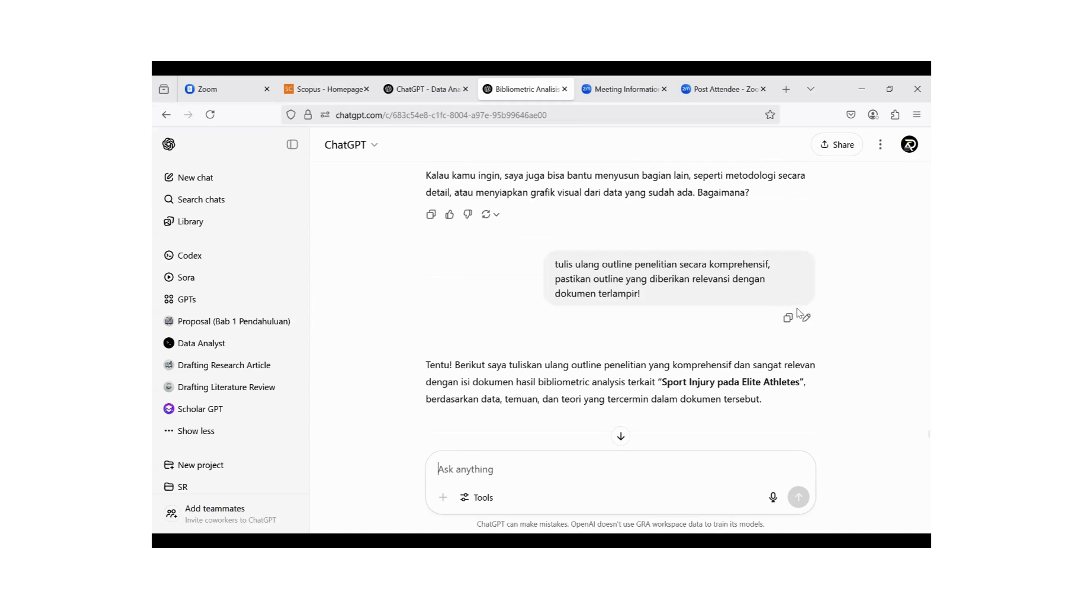
left_click(788, 325)
scroll(613, 288, "down", 20)
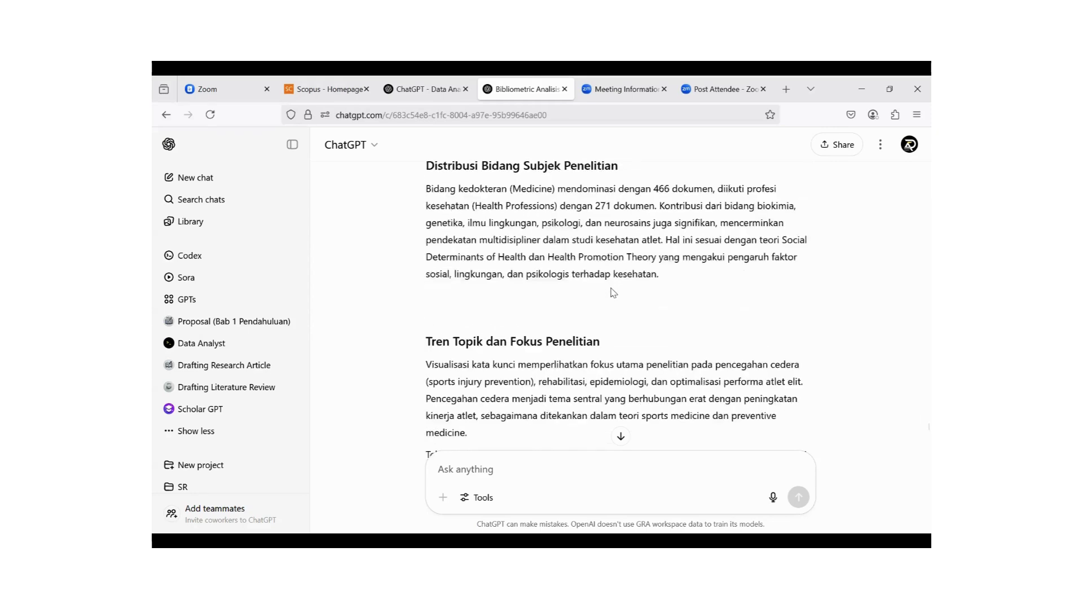
scroll(698, 333, "down", 10)
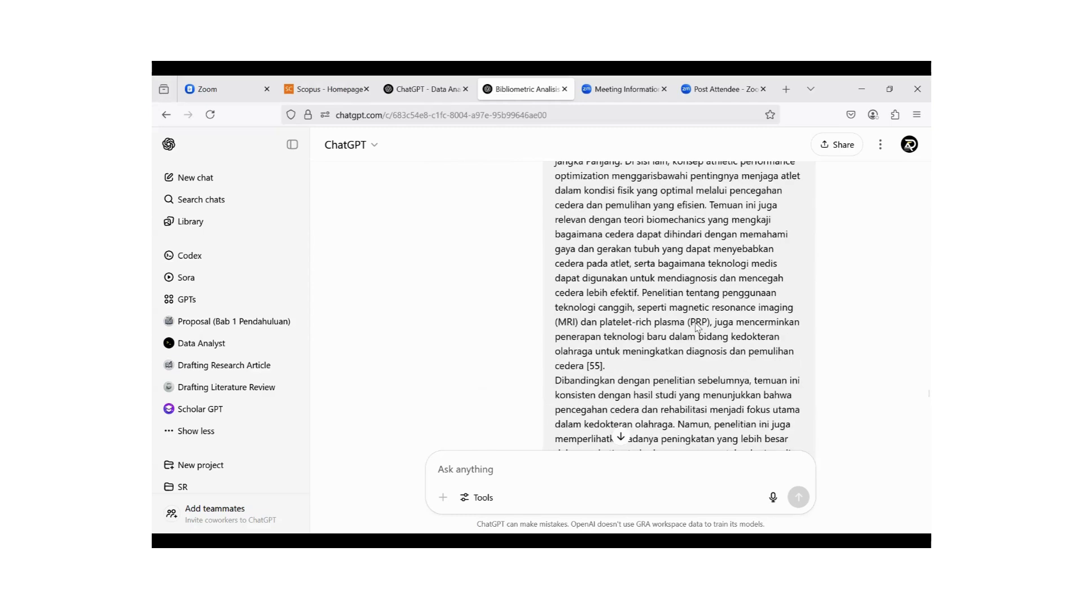
scroll(691, 330, "down", 20)
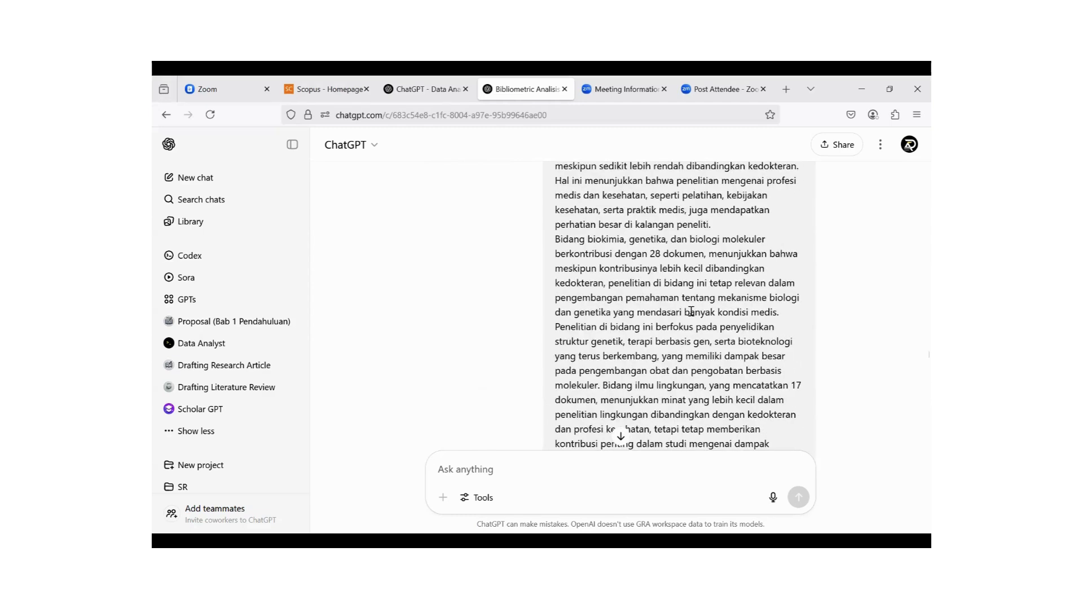
scroll(689, 312, "up", 20)
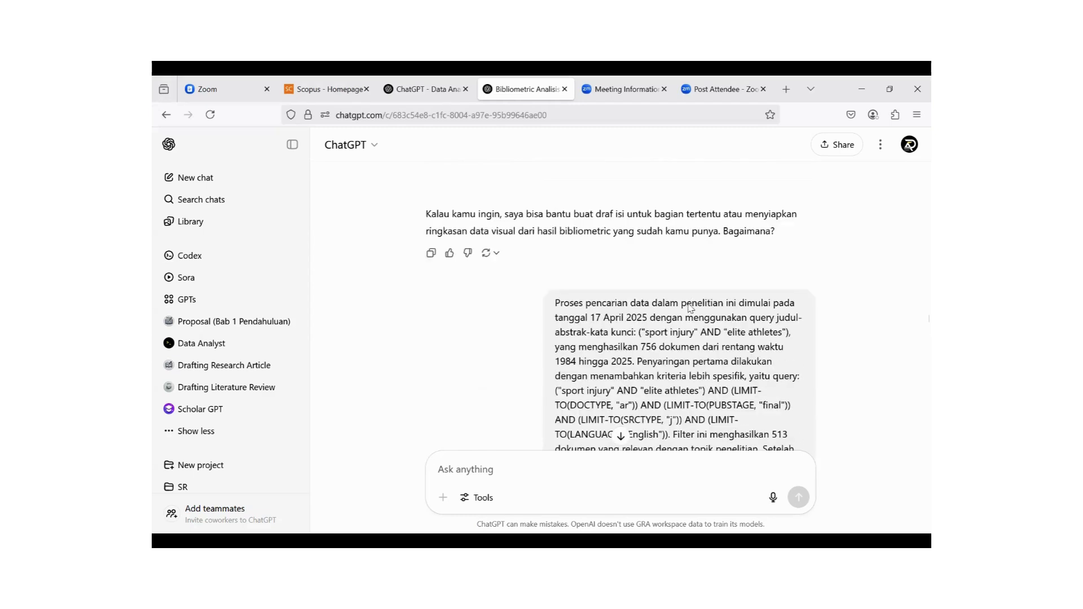
scroll(677, 254, "down", 5)
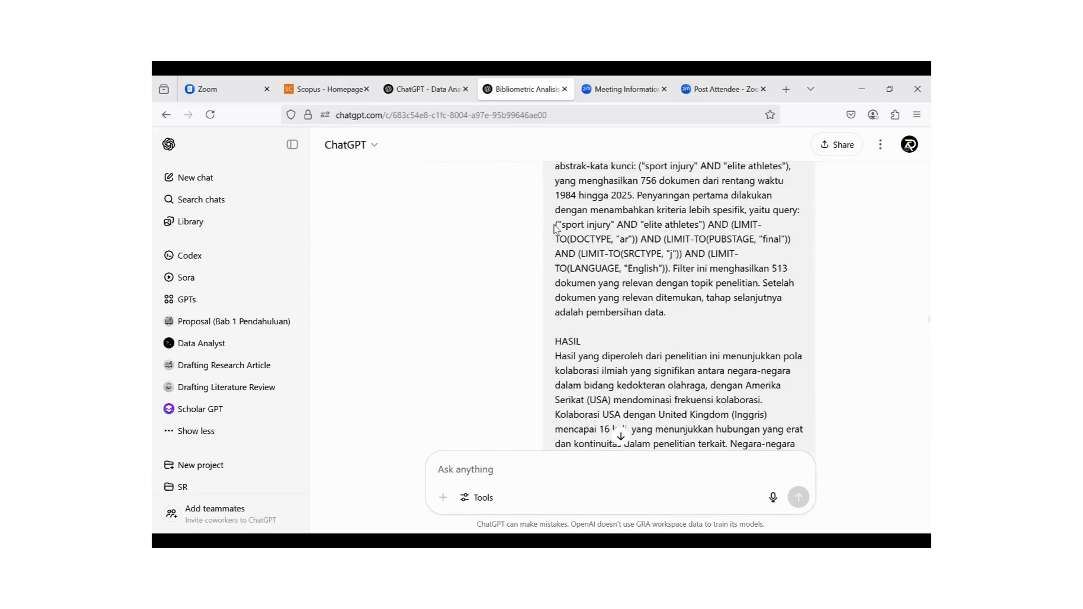
left_click_drag(552, 228, 706, 224)
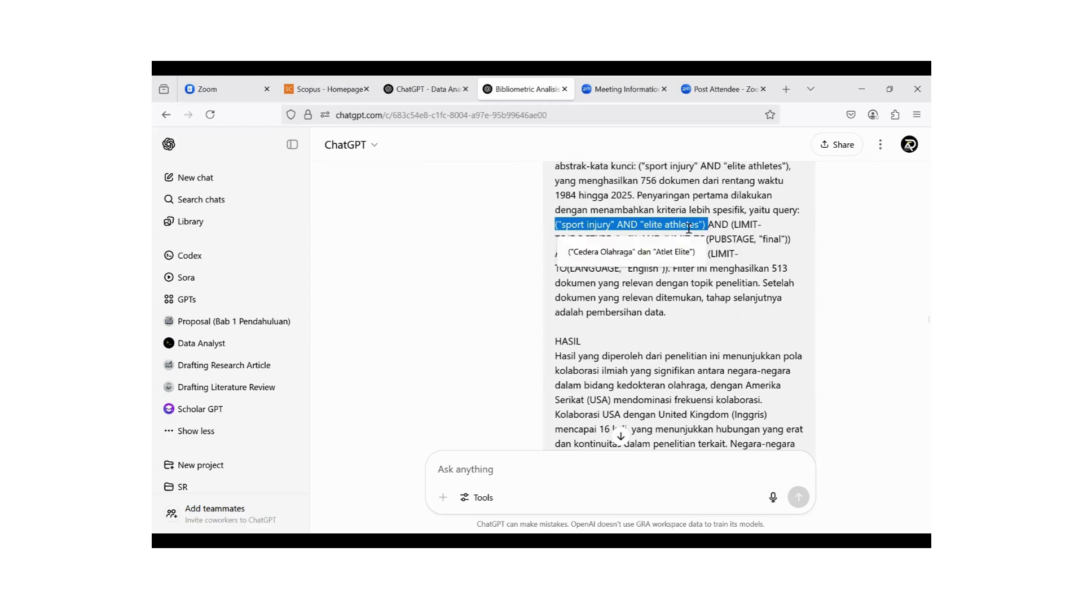
- Return to the end of the conversation and paste the copied search query into a new message
scroll(621, 420, "down", 5)
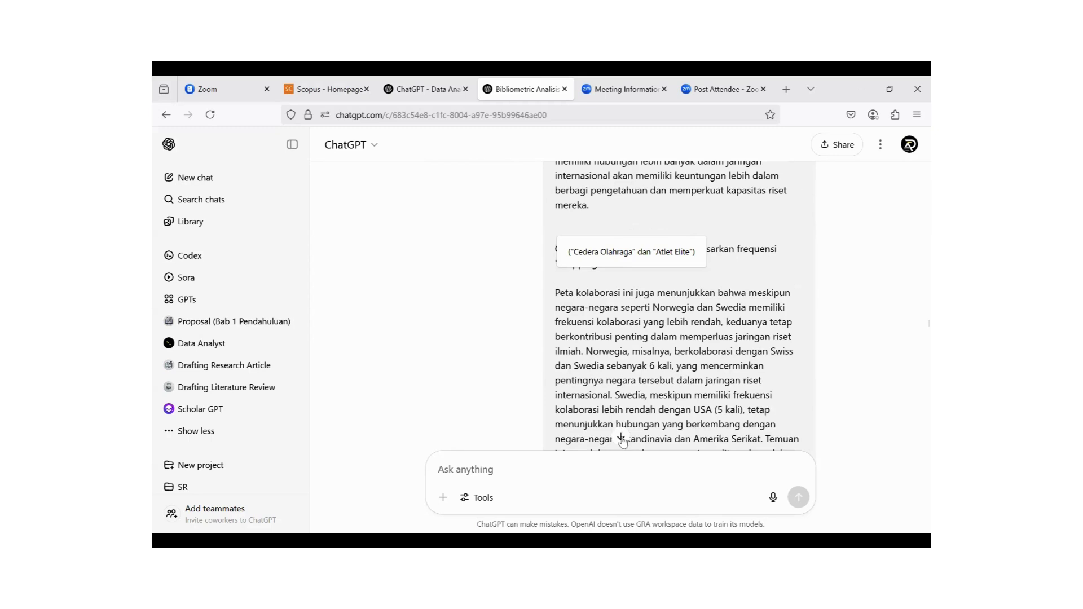
left_click(621, 438)
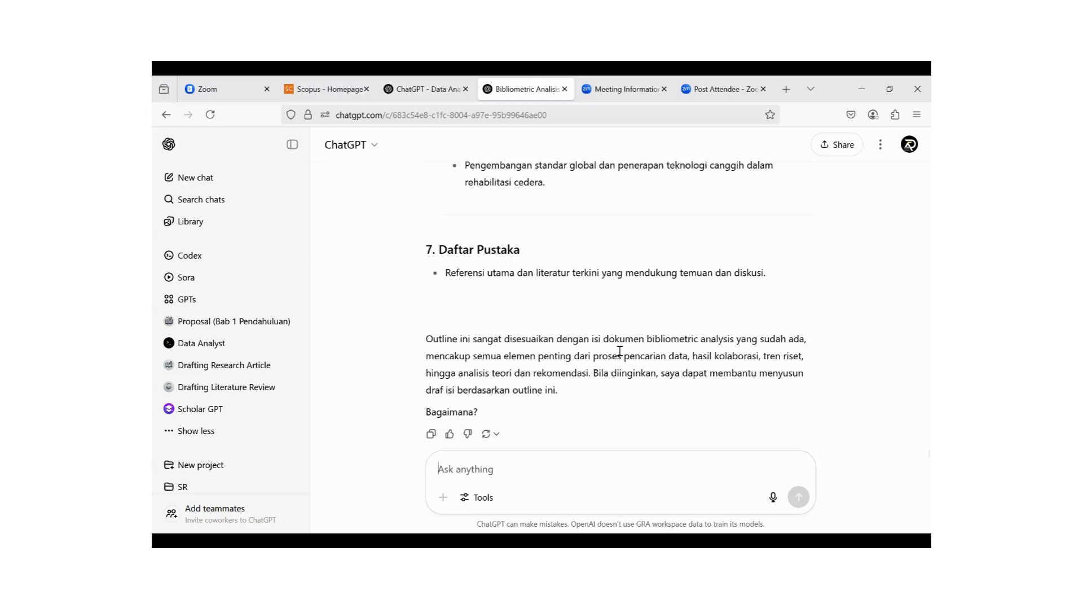
scroll(619, 353, "down", 2)
left_click(512, 466)
key("ctrl+v")
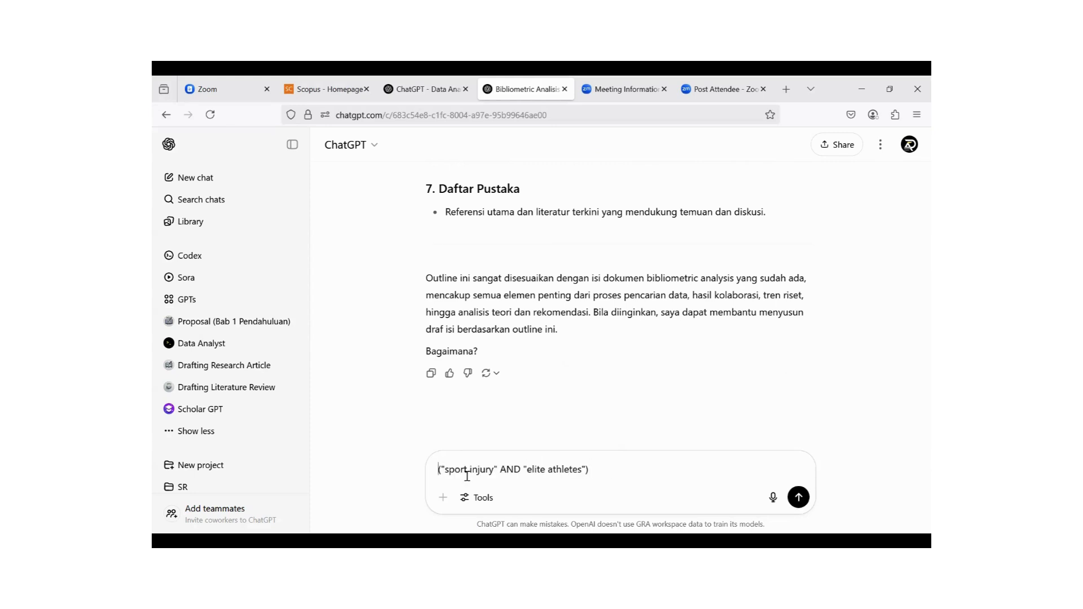
- Copy the previously sent outline-rewriting prompt and insert it before the query in the message draft
scroll(581, 279, "up", 5)
scroll(581, 284, "up", 5)
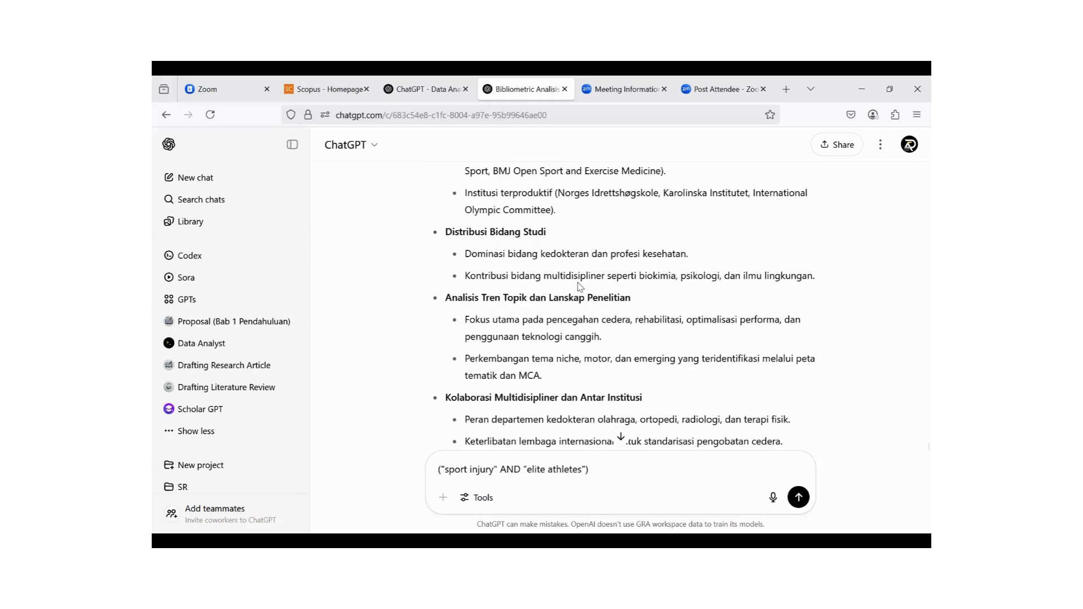
scroll(579, 282, "down", 15)
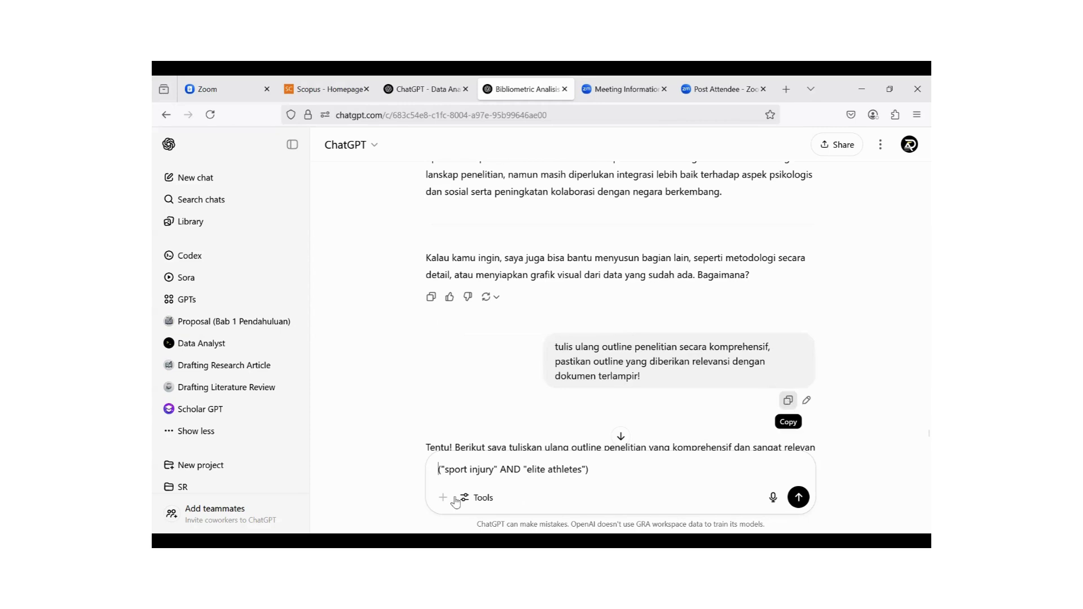
left_click(788, 400)
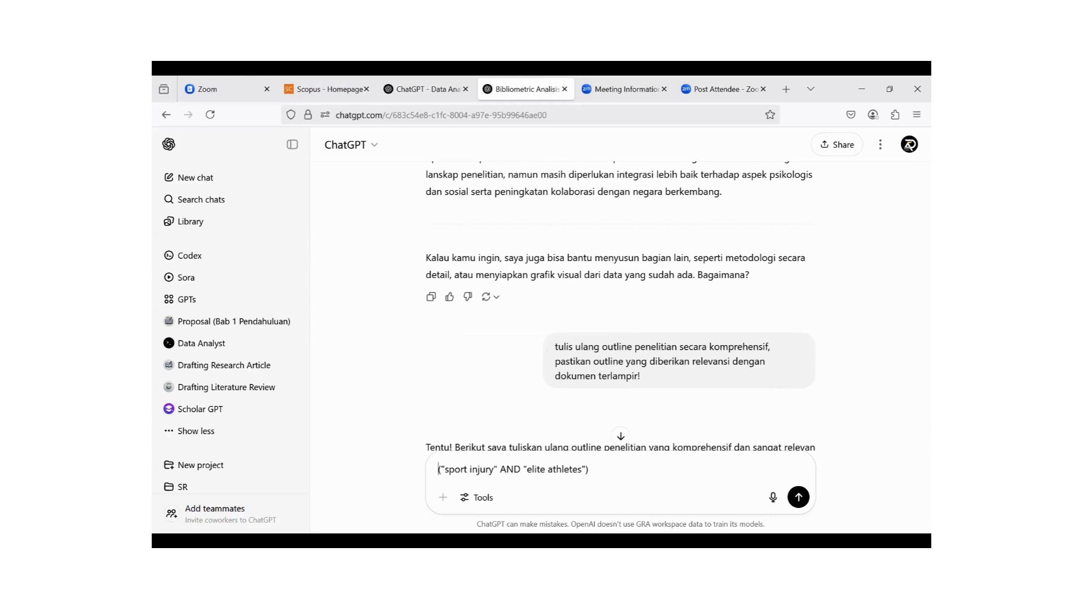
key("ctrl+v")
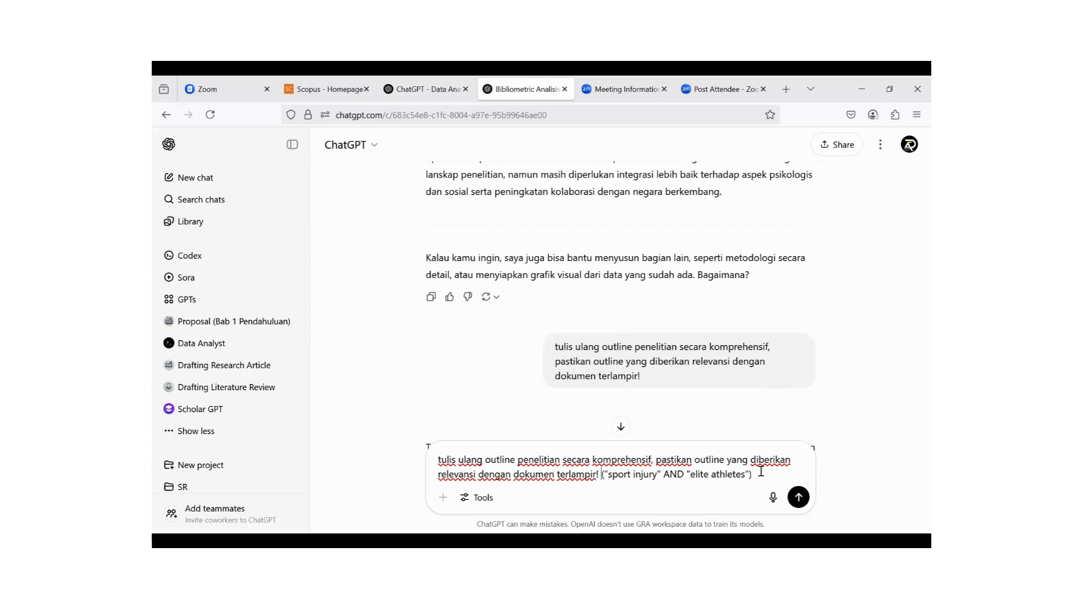
- Move the query ("sport injury" AND "elite athletes") to directly after "penelitian" in the draft prompt
left_click_drag(754, 478, 602, 483)
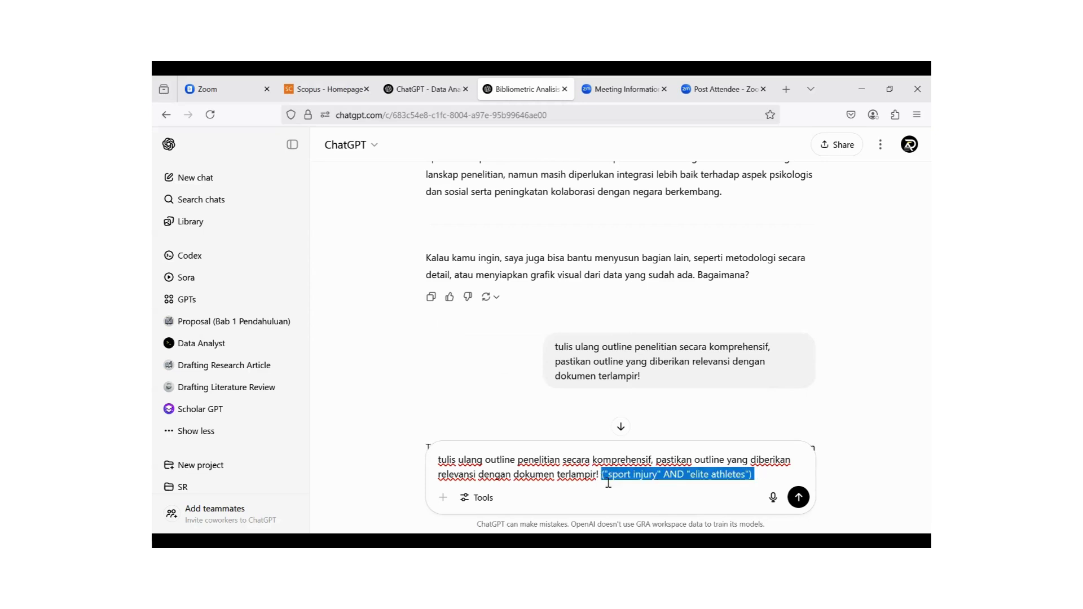
key("BackSpace")
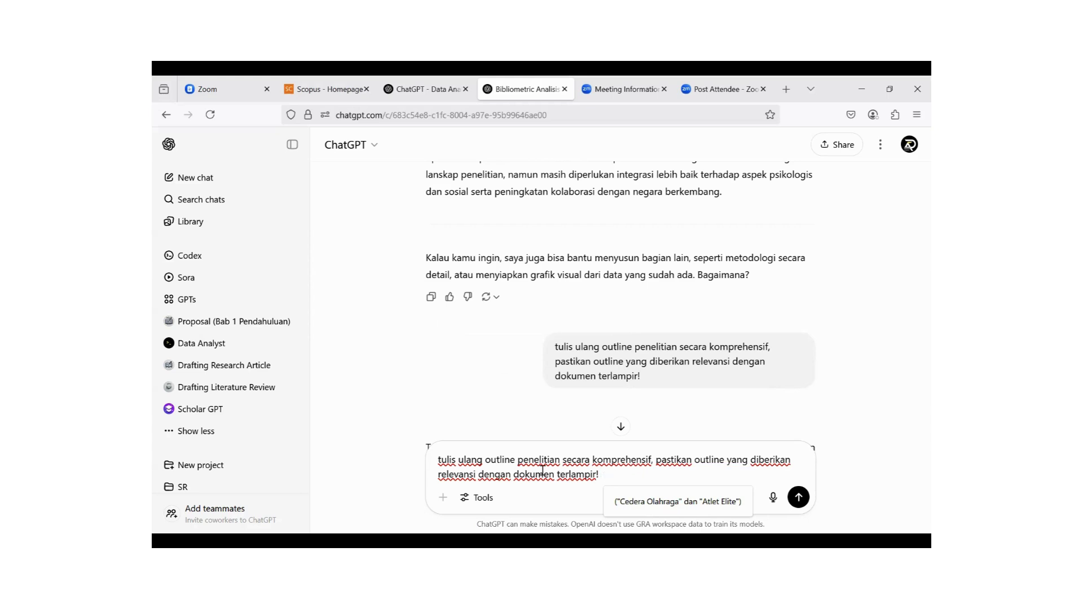
left_click(566, 464)
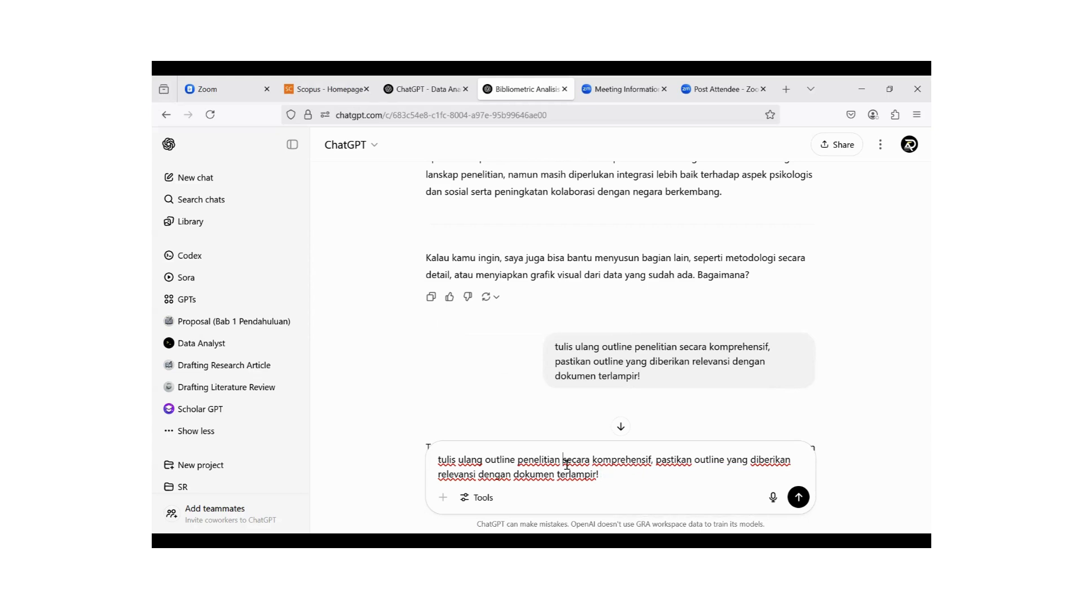
key("ctrl+v")
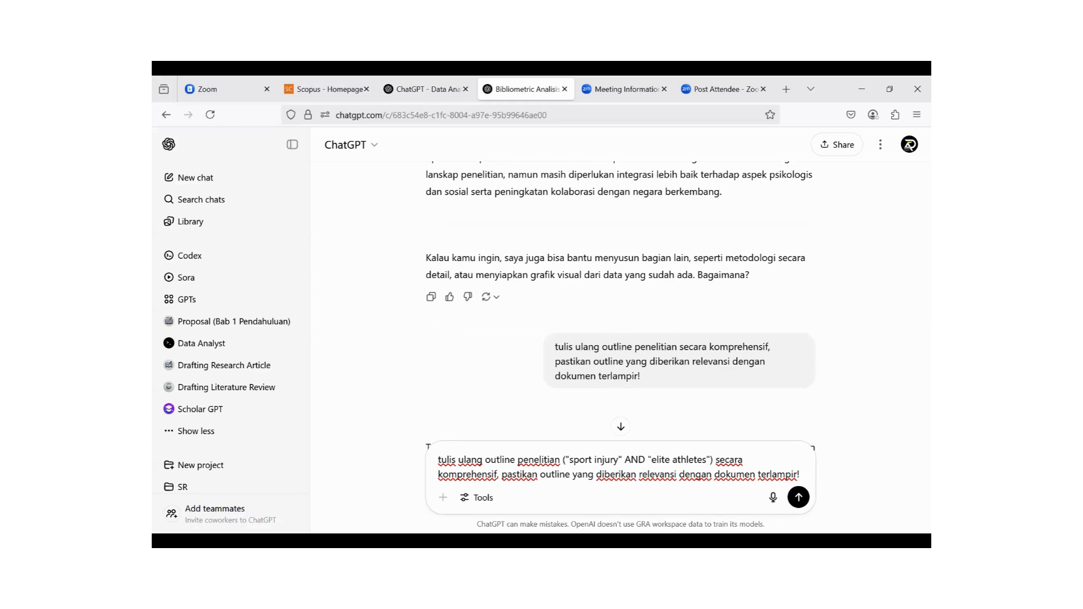
- Add "judul" before "penelitian" and "analisi bibliometric," after the query, and send the revised prompt
type("judul ")
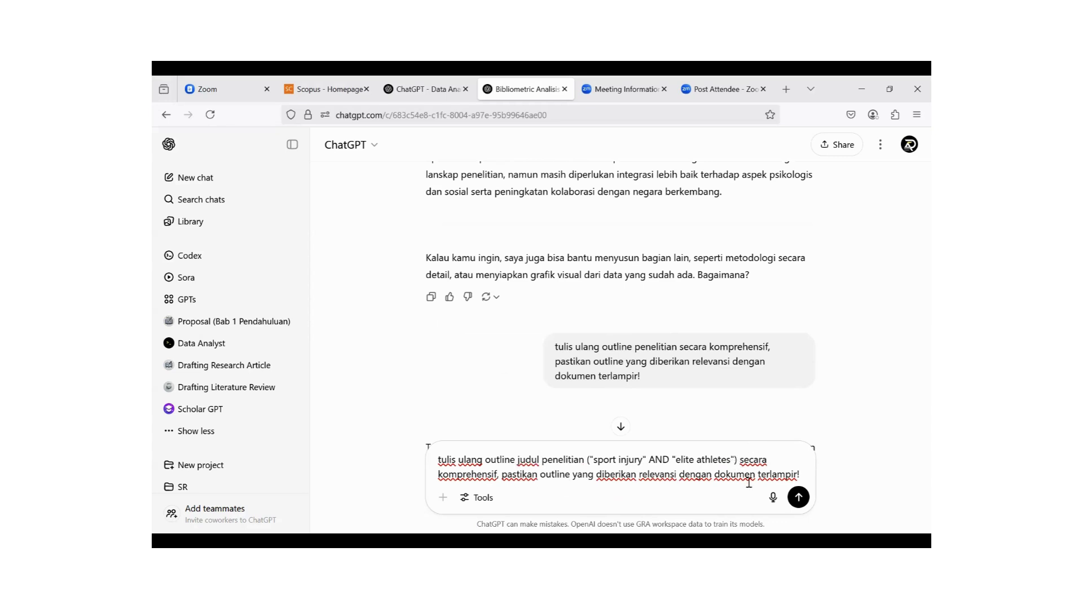
type("analisi biblio")
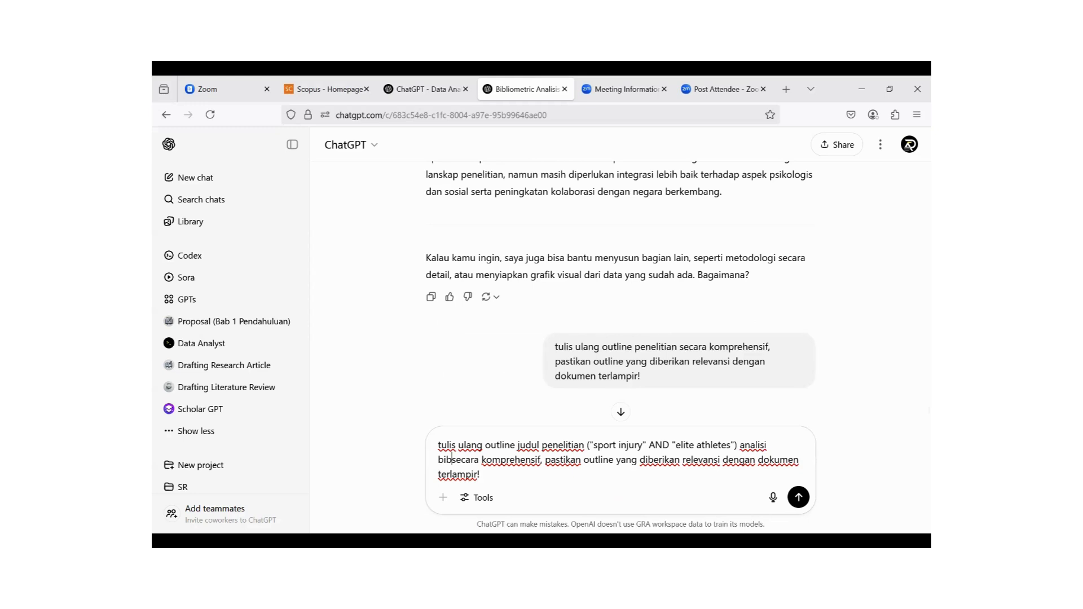
type("metri")
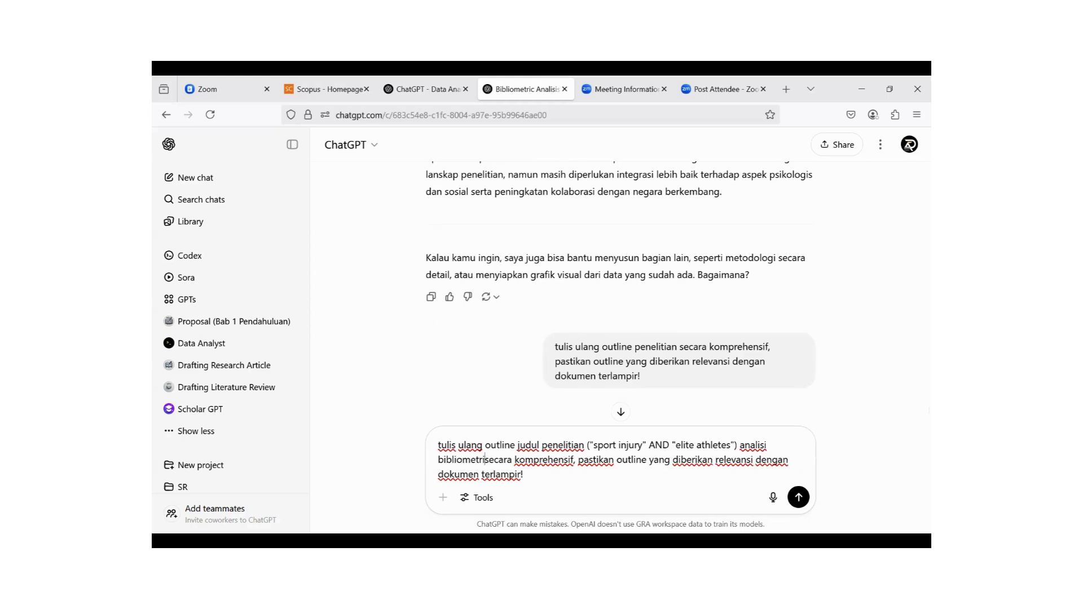
type("c")
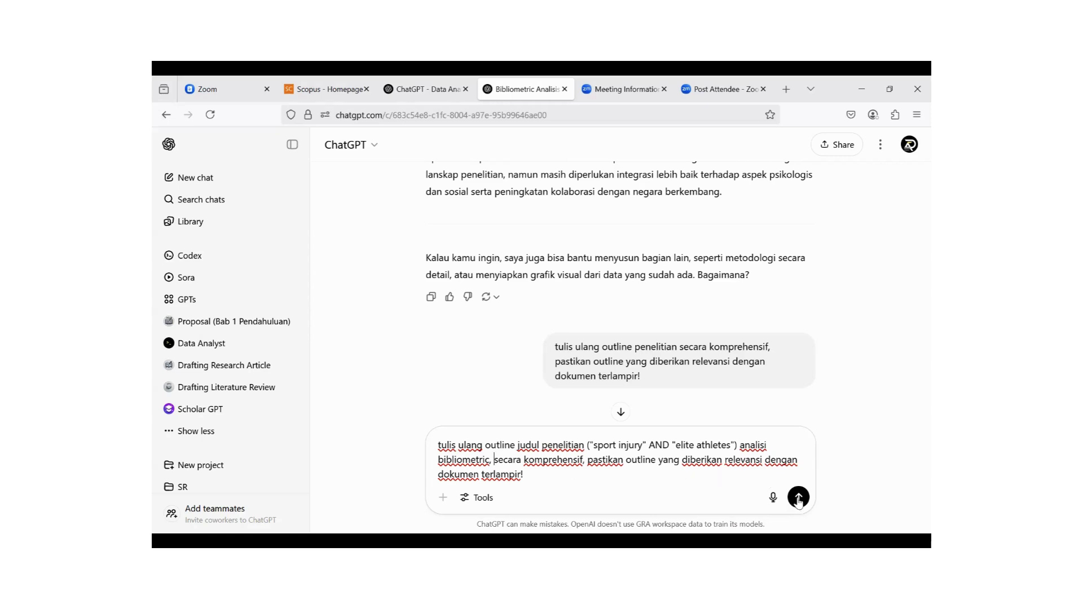
key("Return")
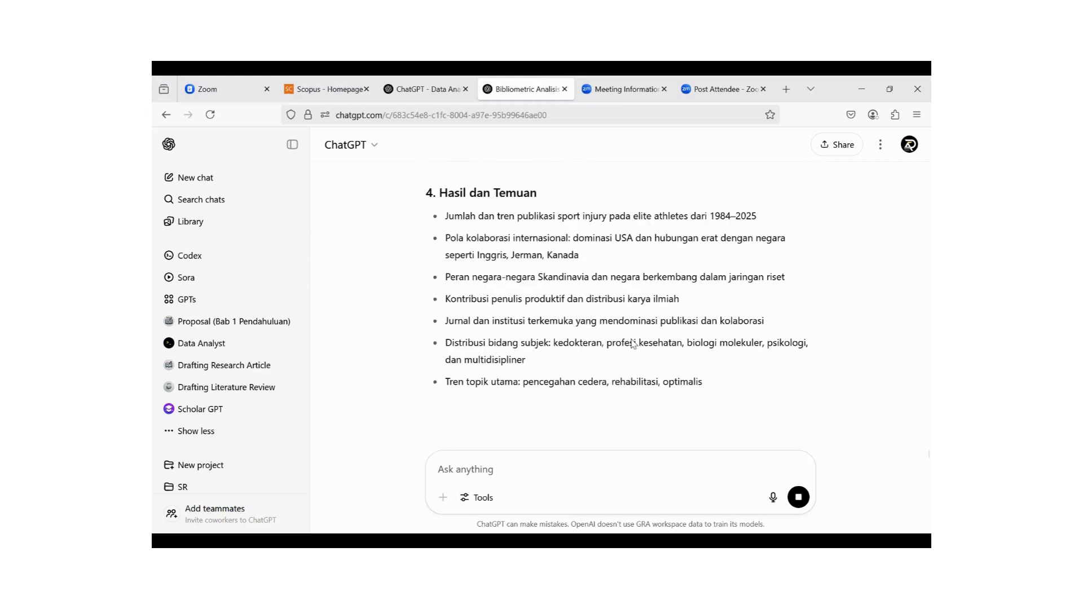
- Copy the heading "1. Pendahuluan" from the newly generated outline and send it as a new message
scroll(634, 344, "up", 5)
scroll(634, 344, "up", 10)
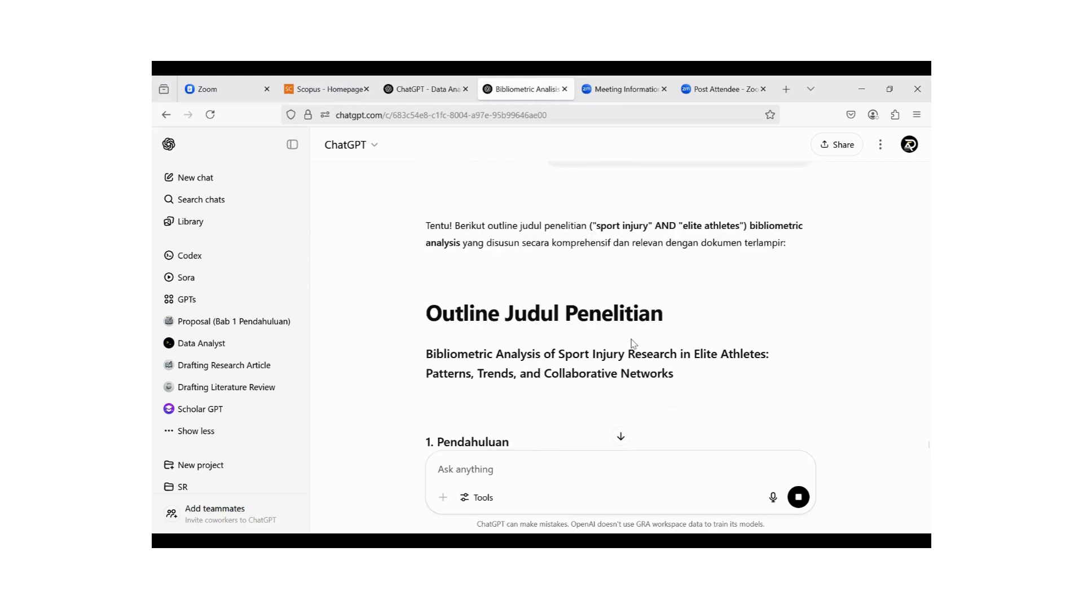
scroll(635, 340, "down", 2)
scroll(621, 332, "up", 3)
scroll(620, 333, "down", 3)
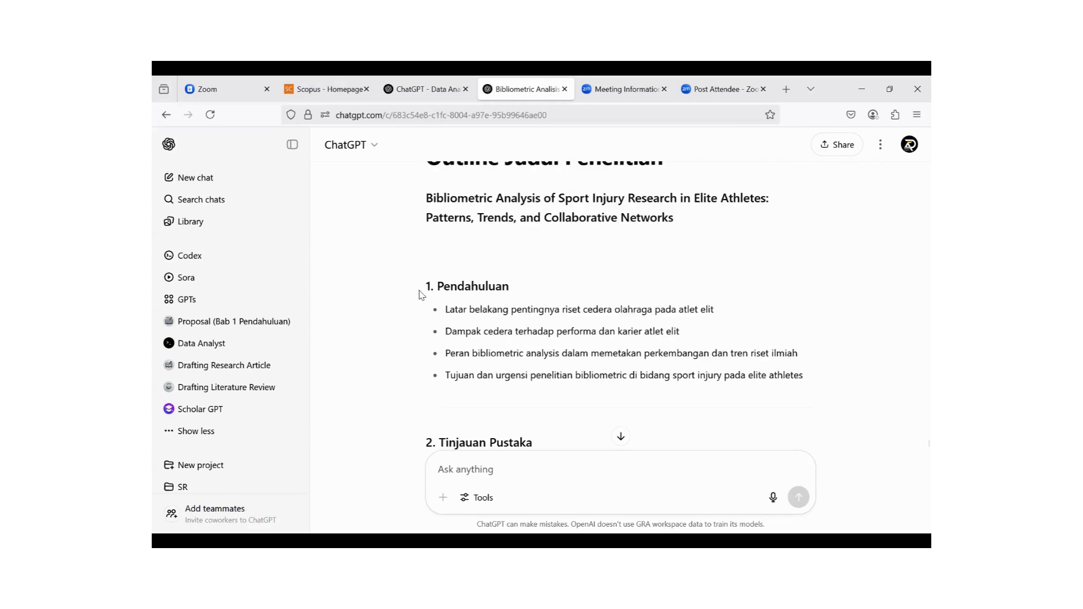
triple_click(523, 285)
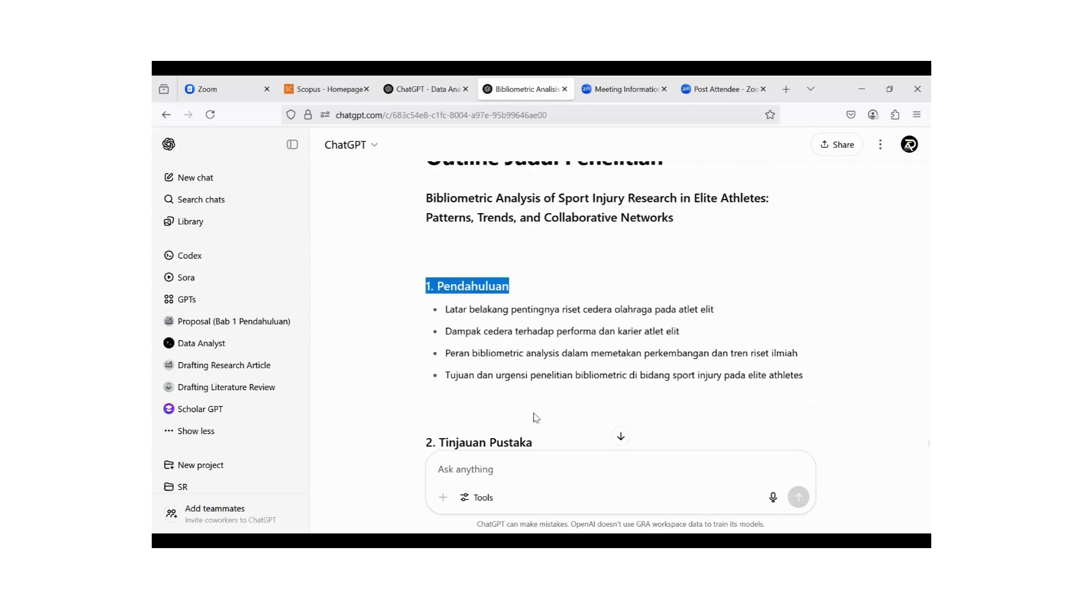
left_click(543, 470)
key("ctrl+v")
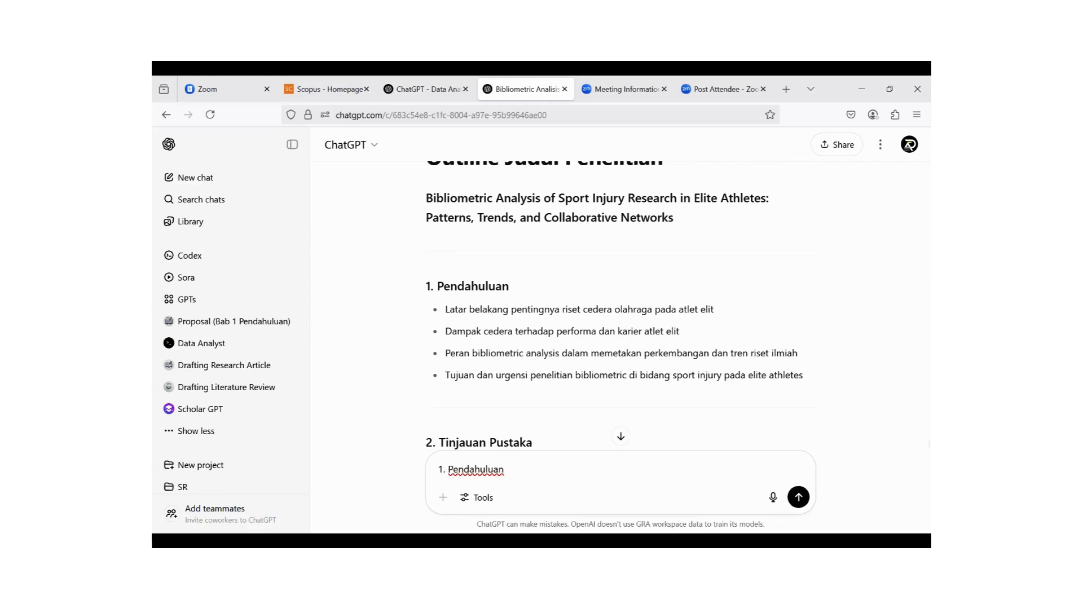
key("Return")
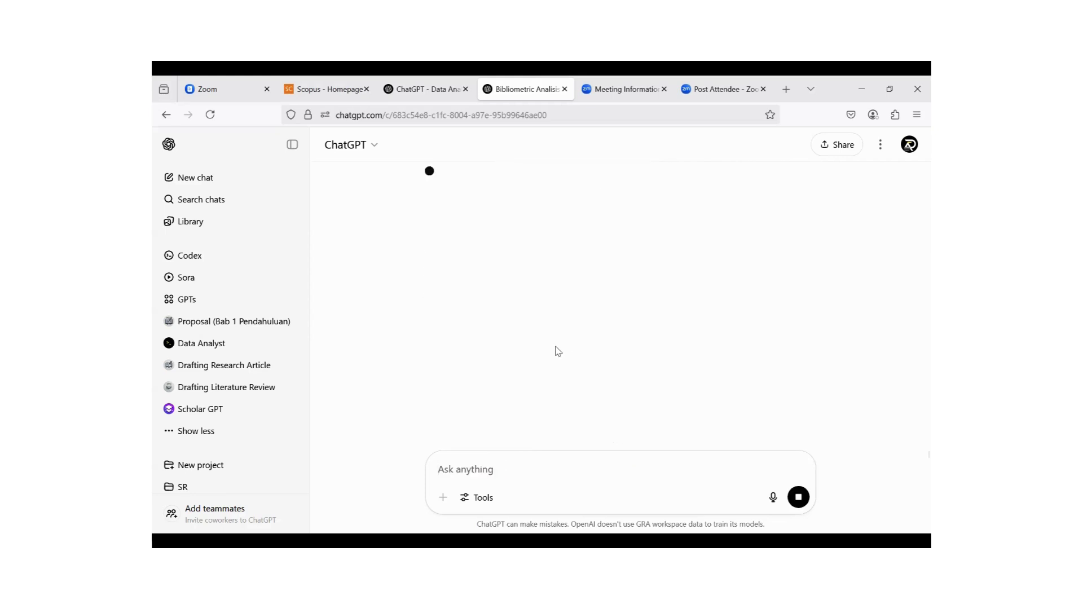
- Copy the heading "2. Tinjauan Pustaka" from the same outline and send it as a new message
scroll(636, 329, "up", 1)
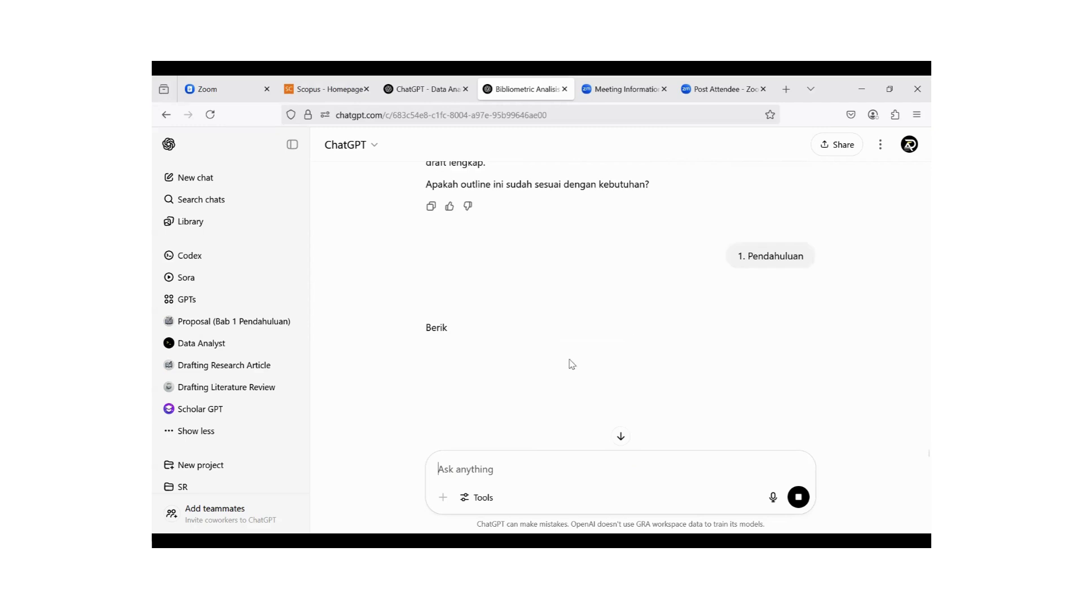
scroll(596, 353, "down", 2)
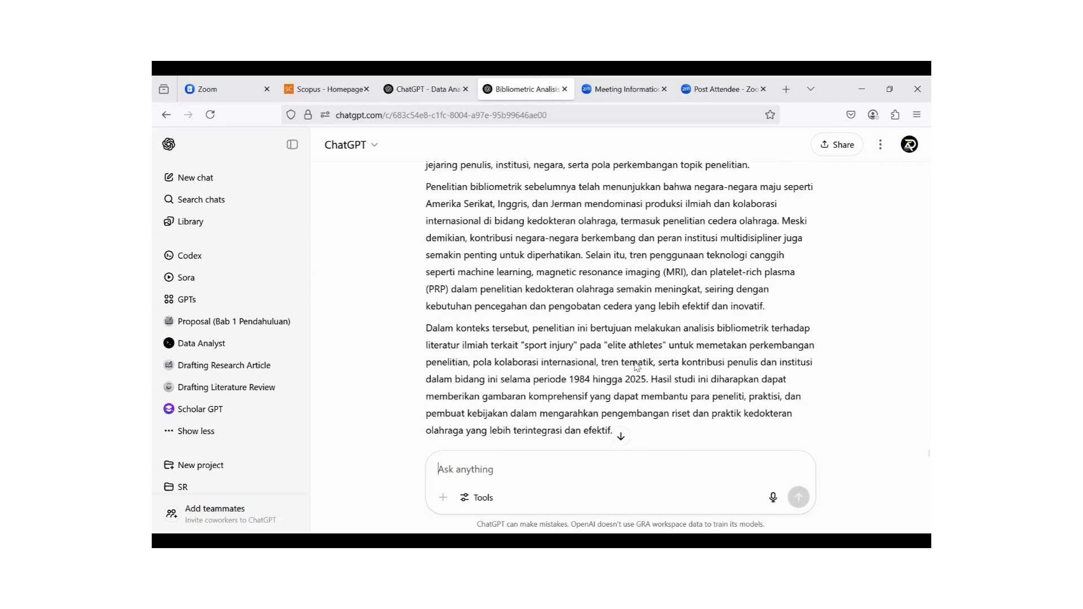
scroll(564, 367, "up", 10)
scroll(565, 367, "up", 3)
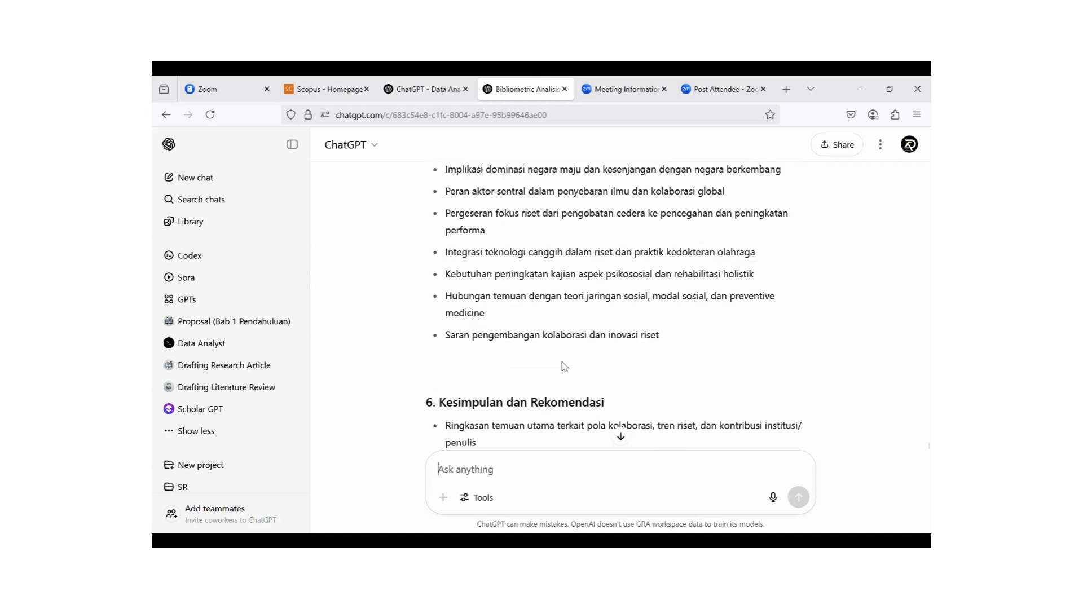
scroll(565, 367, "up", 10)
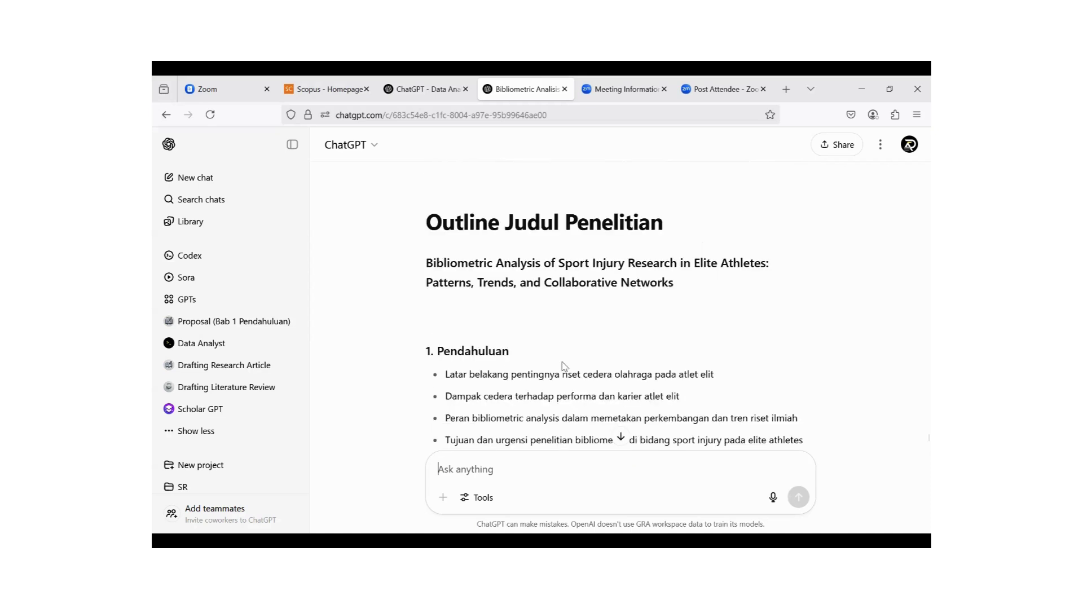
scroll(564, 365, "down", 4)
triple_click(573, 292)
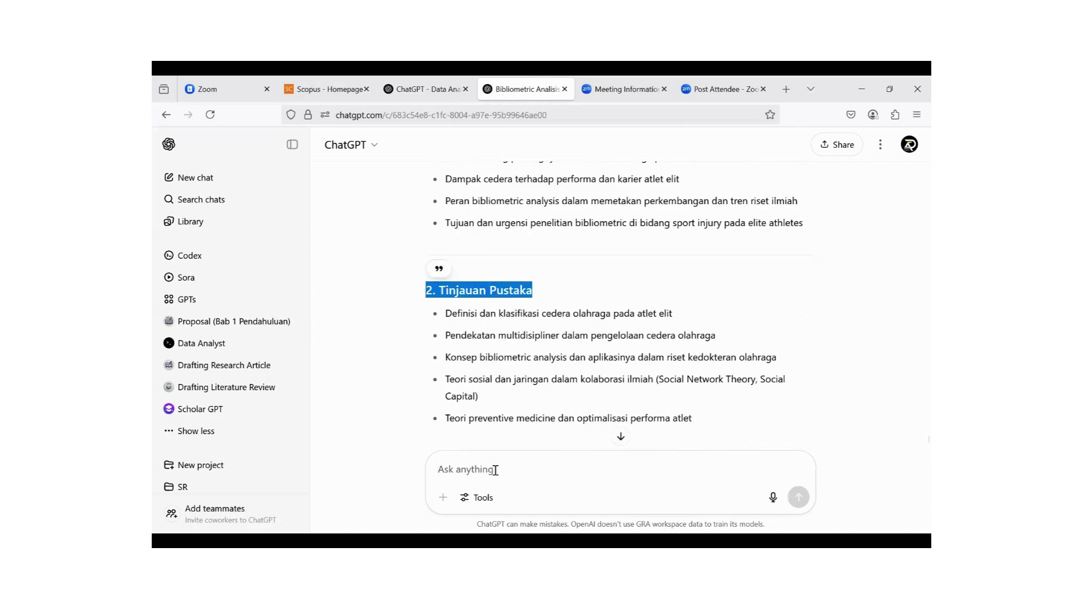
key("ctrl+c")
left_click(666, 483)
key("ctrl+v")
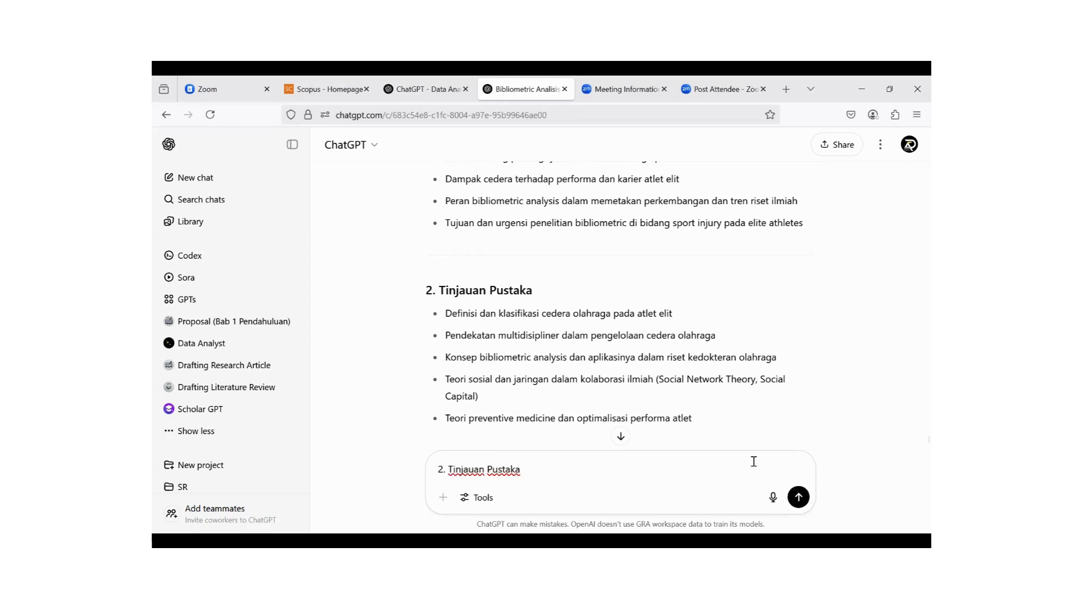
left_click(798, 498)
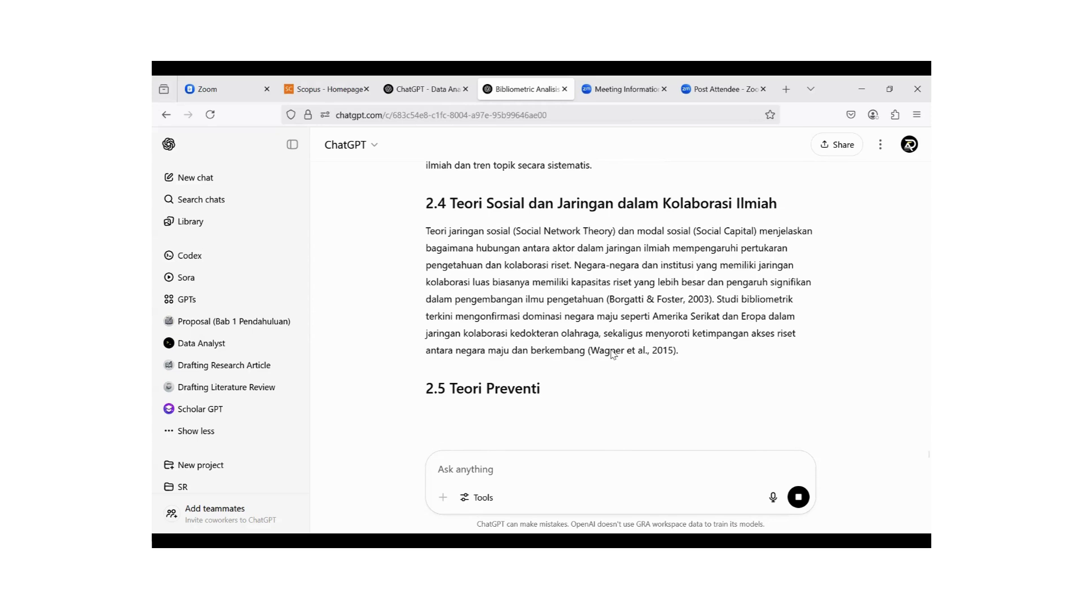
- Review the earlier "Outline Artikel Penelitian" and its Pendahuluan section with Latar Belakang and Rumusan Masalah
scroll(592, 358, "up", 4)
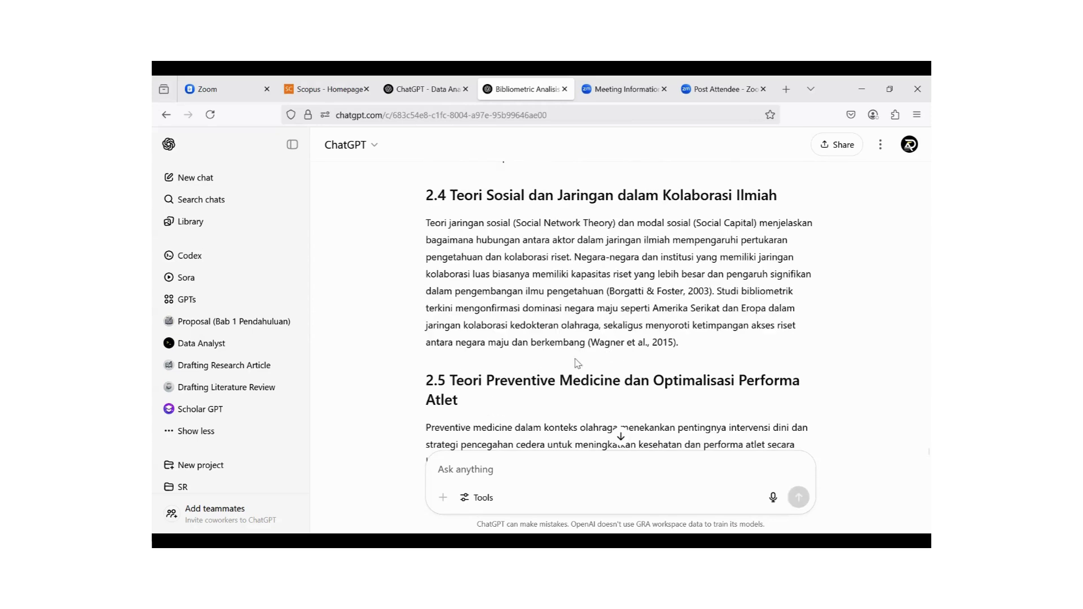
scroll(559, 363, "up", 15)
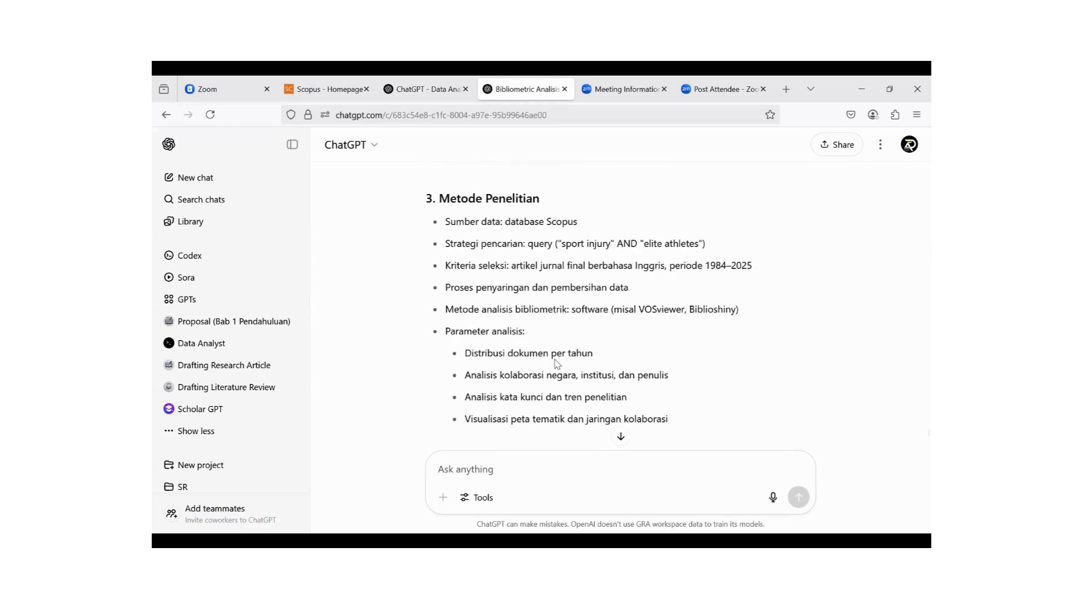
scroll(545, 361, "up", 3)
scroll(542, 358, "down", 20)
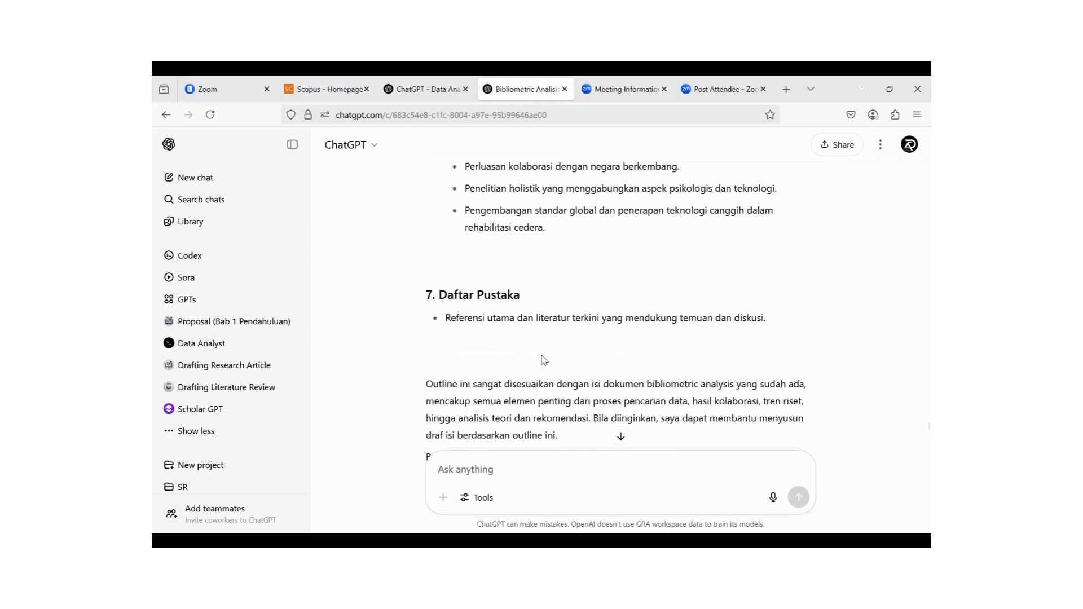
scroll(541, 355, "up", 5)
scroll(542, 356, "up", 3)
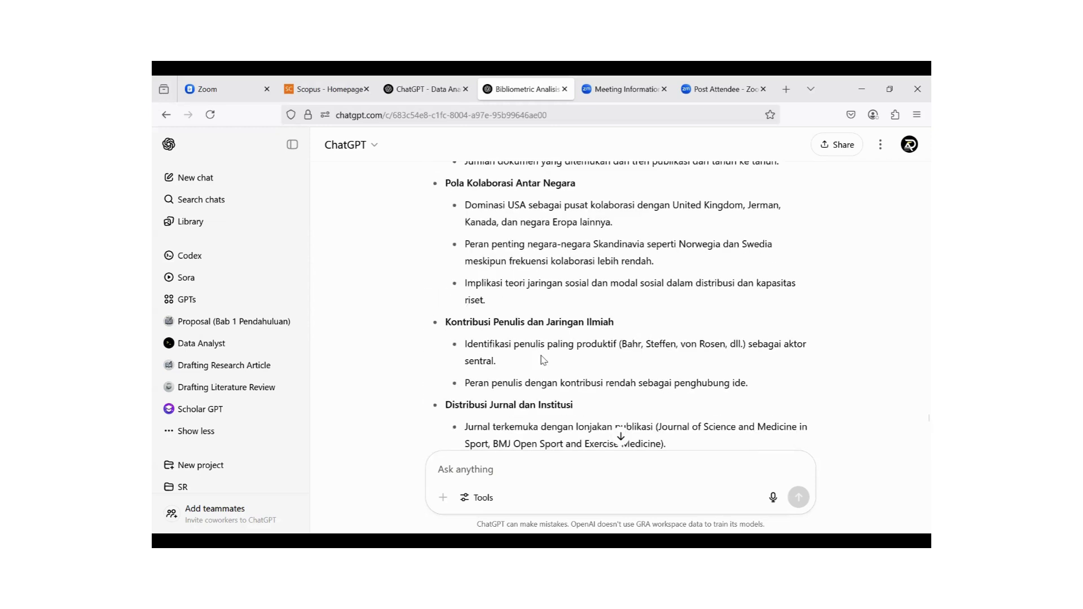
scroll(543, 360, "up", 10)
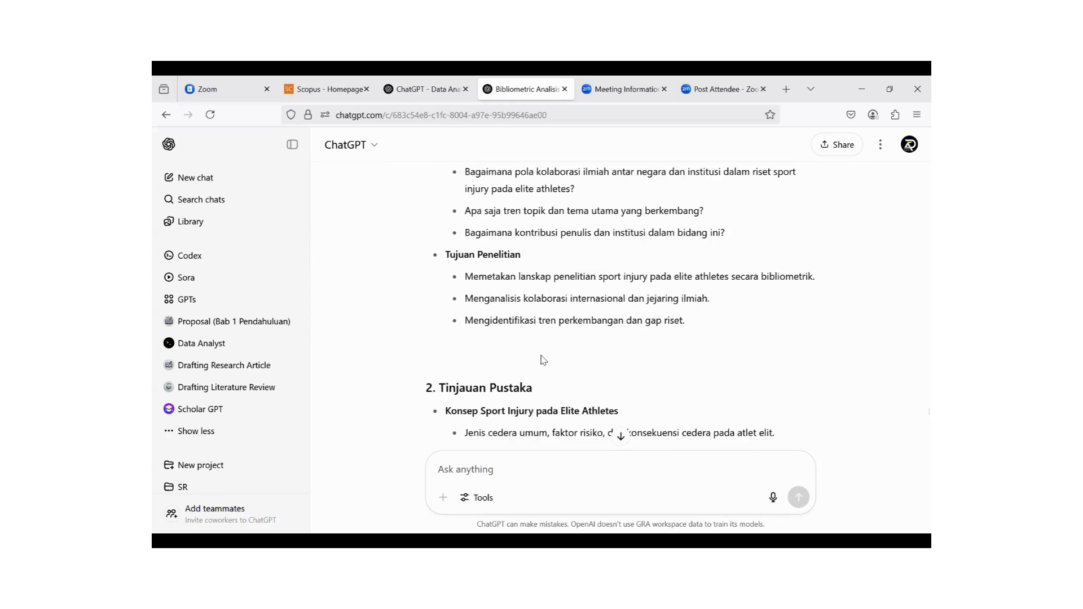
scroll(543, 359, "up", 7)
scroll(564, 338, "down", 5)
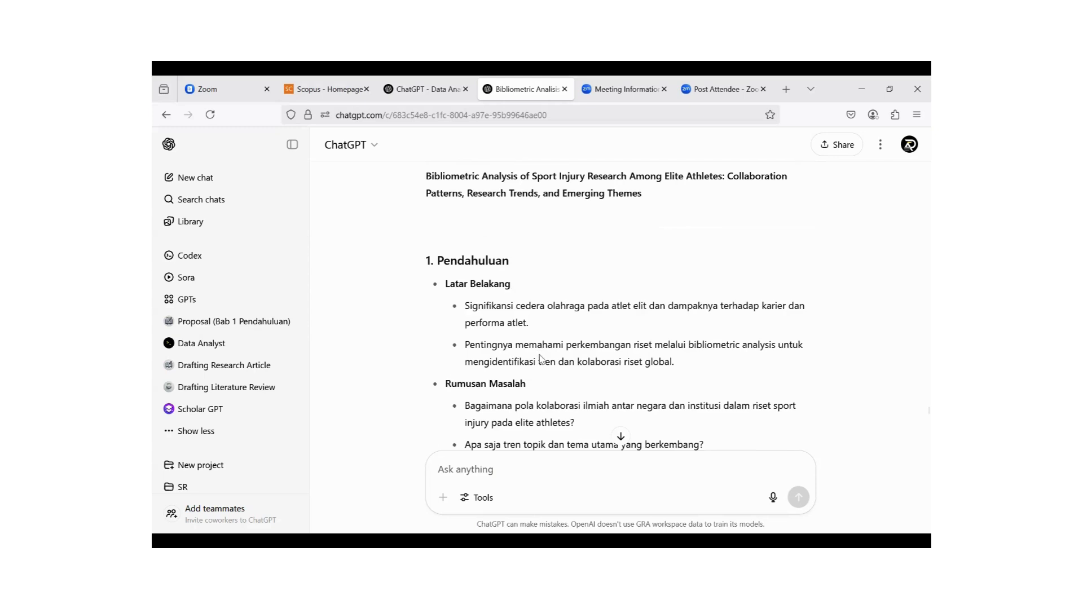
scroll(570, 321, "up", 5)
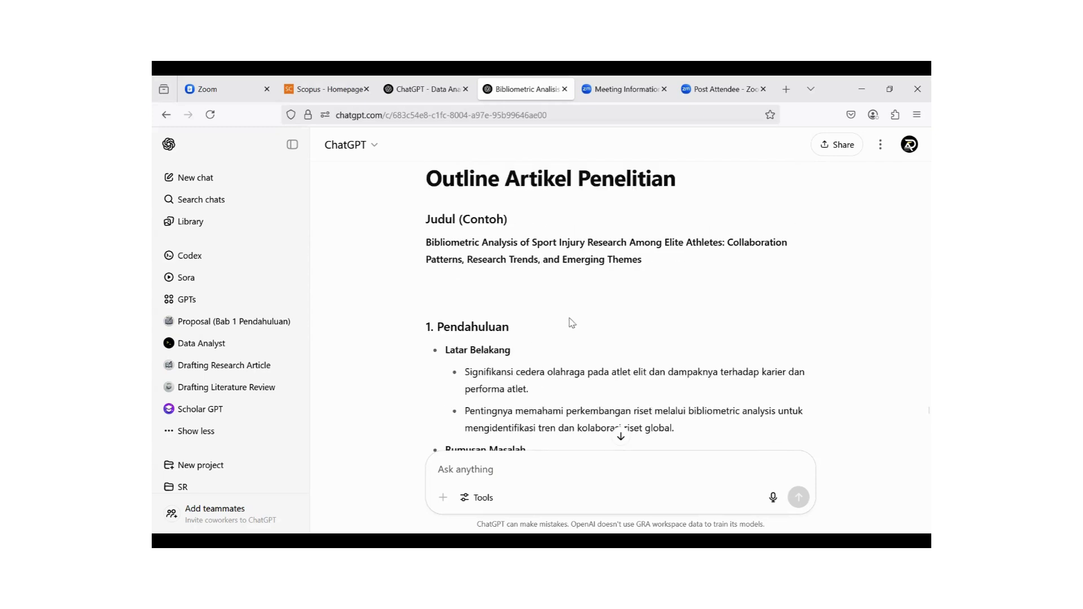
scroll(537, 312, "down", 3)
scroll(498, 283, "down", 2)
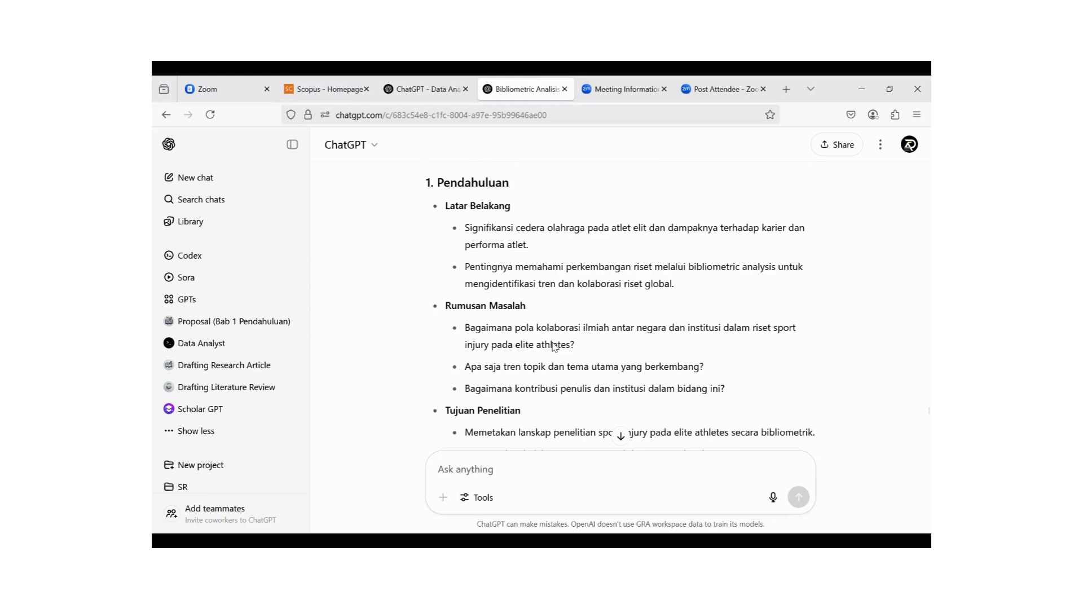
- Compare the remaining sections of the earlier outline with the newer "Outline Judul Penelitian" and return to its Pendahuluan points
scroll(556, 348, "down", 2)
scroll(552, 344, "up", 2)
scroll(549, 355, "down", 20)
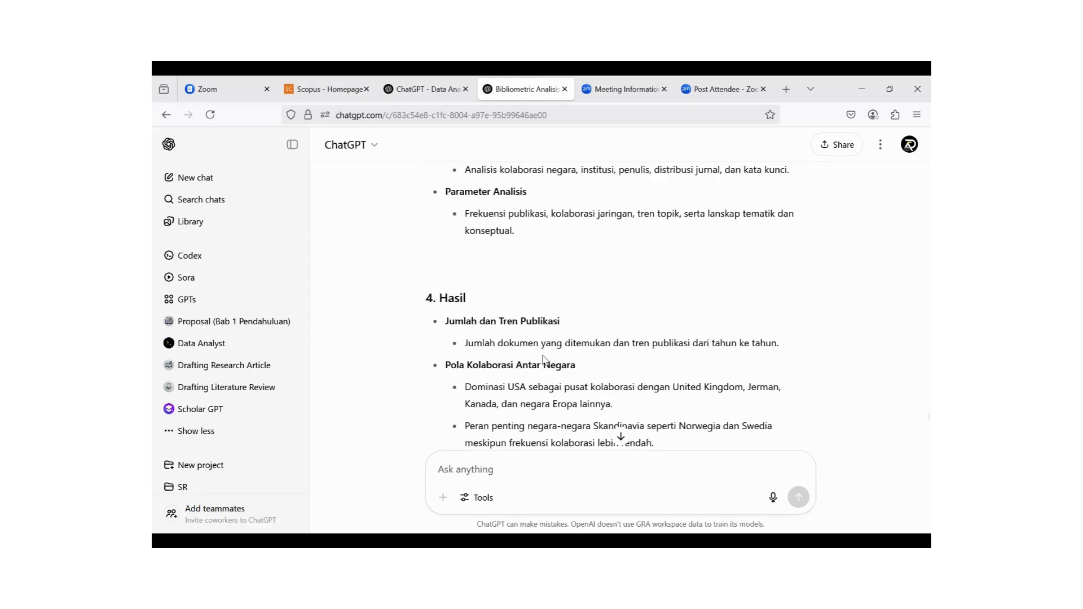
scroll(546, 365, "down", 17)
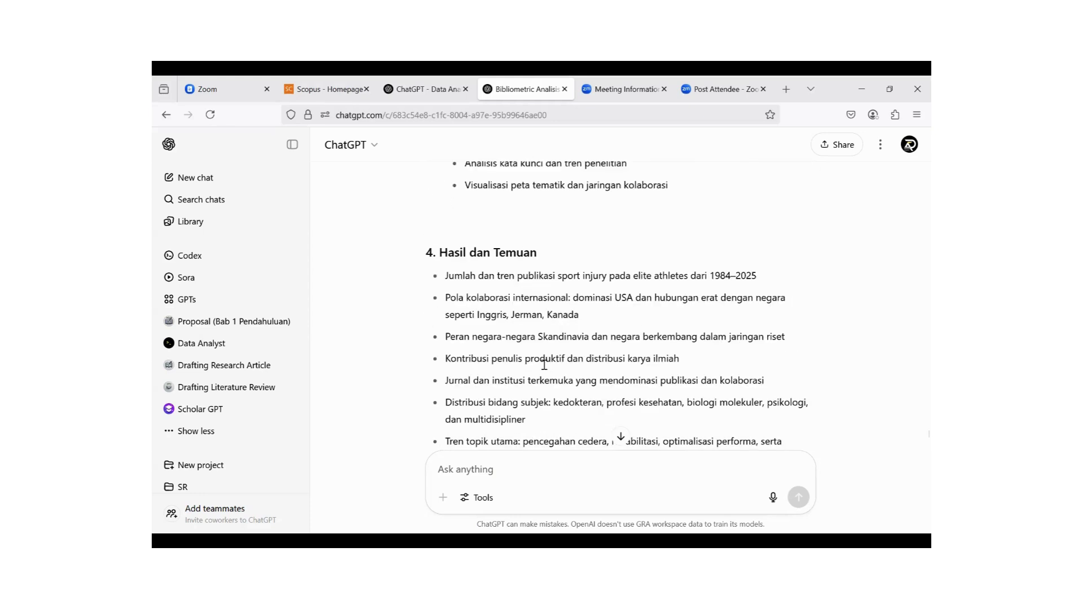
scroll(545, 368, "up", 13)
scroll(545, 370, "up", 7)
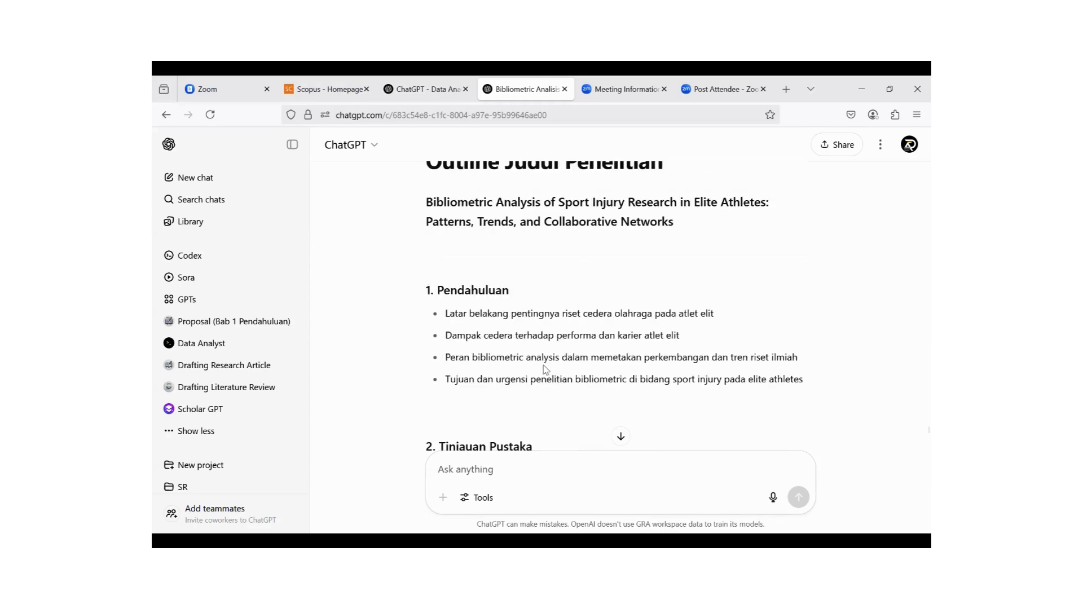
scroll(654, 406, "down", 3)
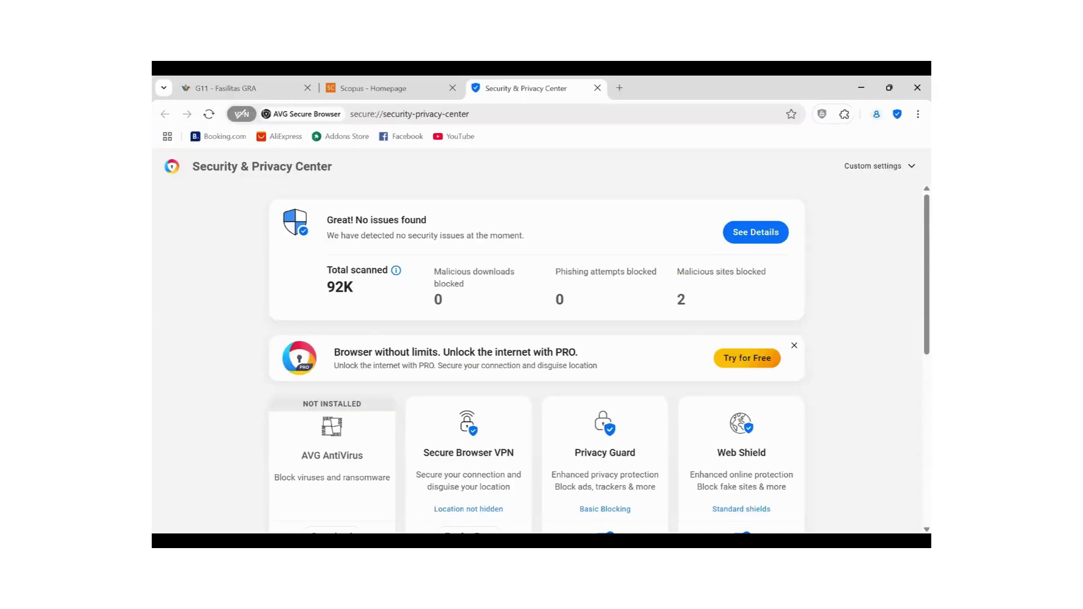
- Switch to AVG Secure Browser, close the Security & Privacy Center page and show the Scopus AI page
left_click(401, 88)
left_click(558, 88)
left_click(597, 88)
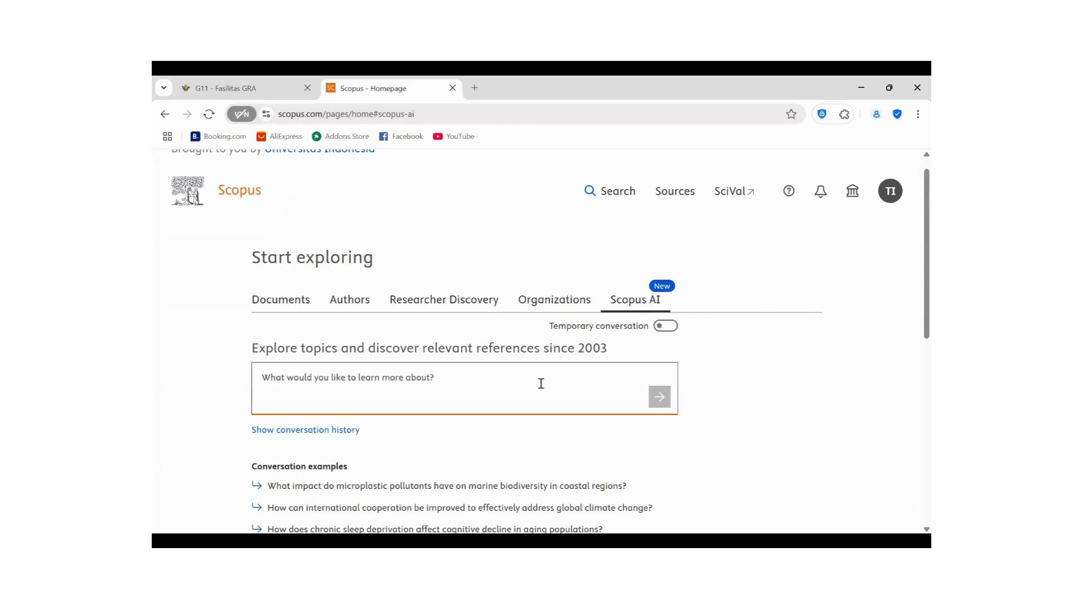
key("ctrl+v")
left_click_drag(511, 383, 177, 378)
key("BackSpace")
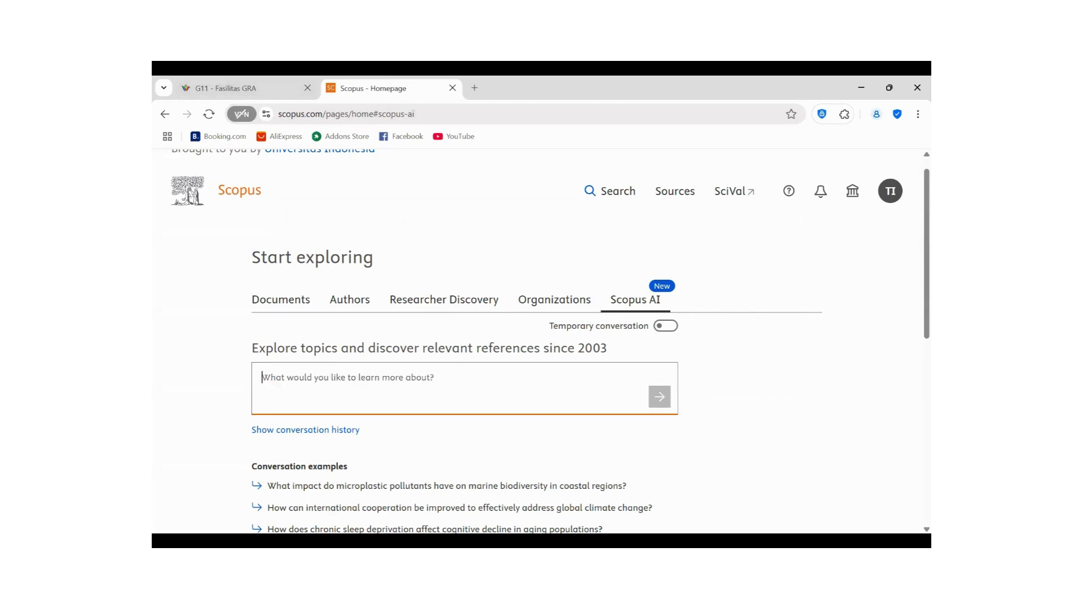
- Paste the outline's Pendahuluan bullet points, from "Latar belakang pentingnya riset cedera olahraga" onward, into the Scopus AI question and submit it
key("alt+Tab")
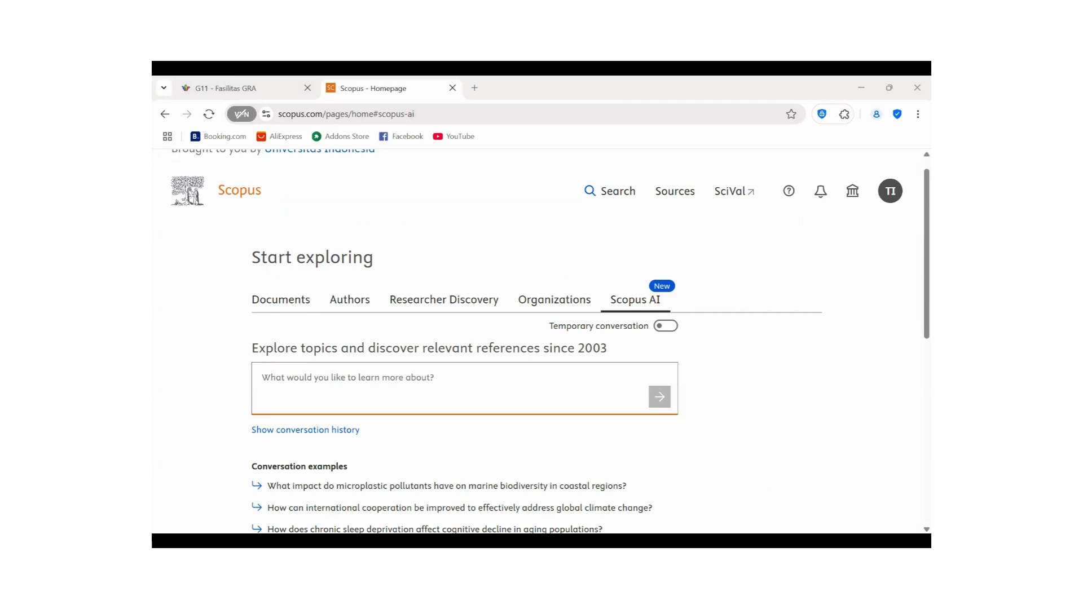
left_click(469, 372)
key("ctrl+v")
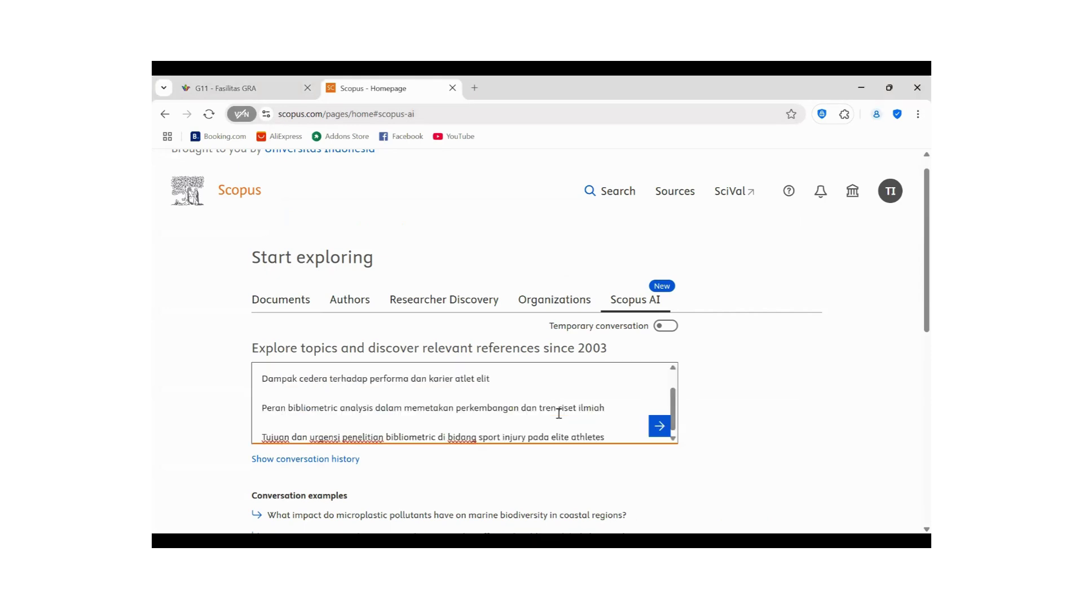
left_click(659, 426)
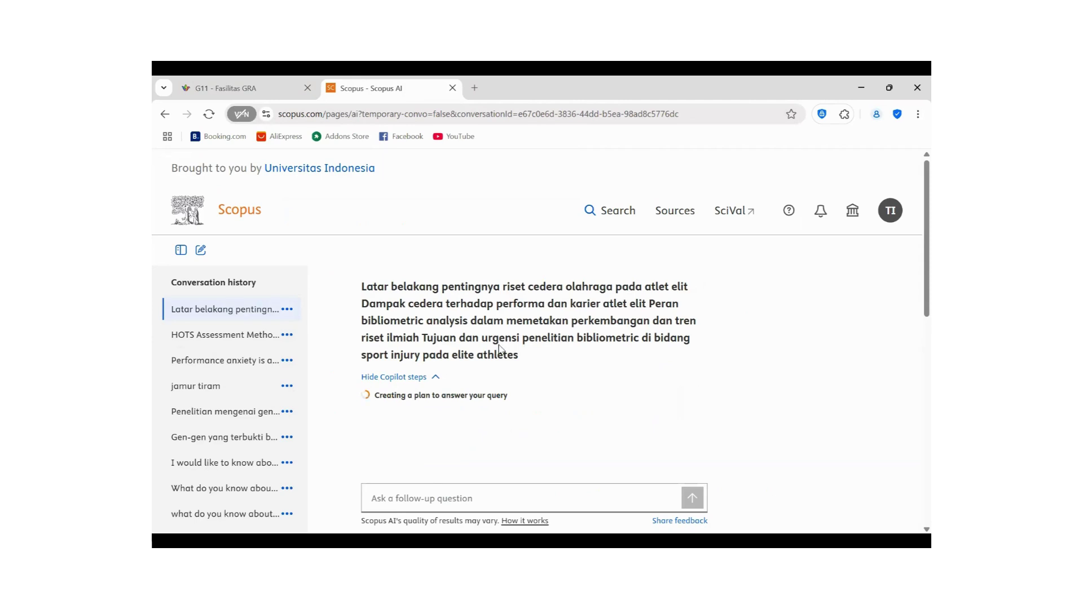
- Examine the Scopus AI search steps, the generated summary of the Pendahuluan points and its cited references
scroll(498, 337, "down", 1)
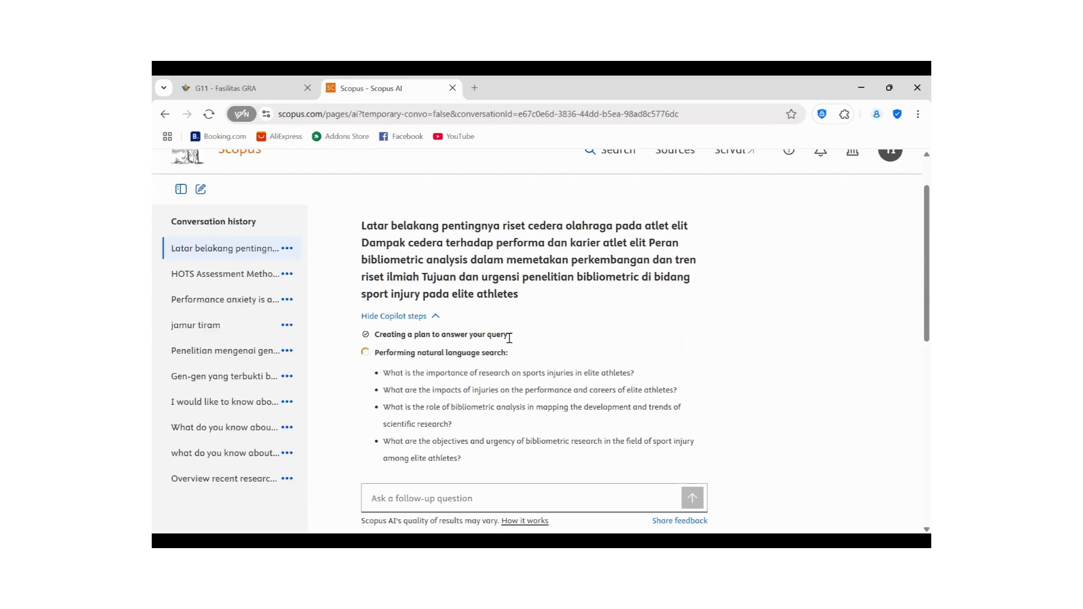
scroll(532, 330, "down", 3)
scroll(531, 331, "up", 1)
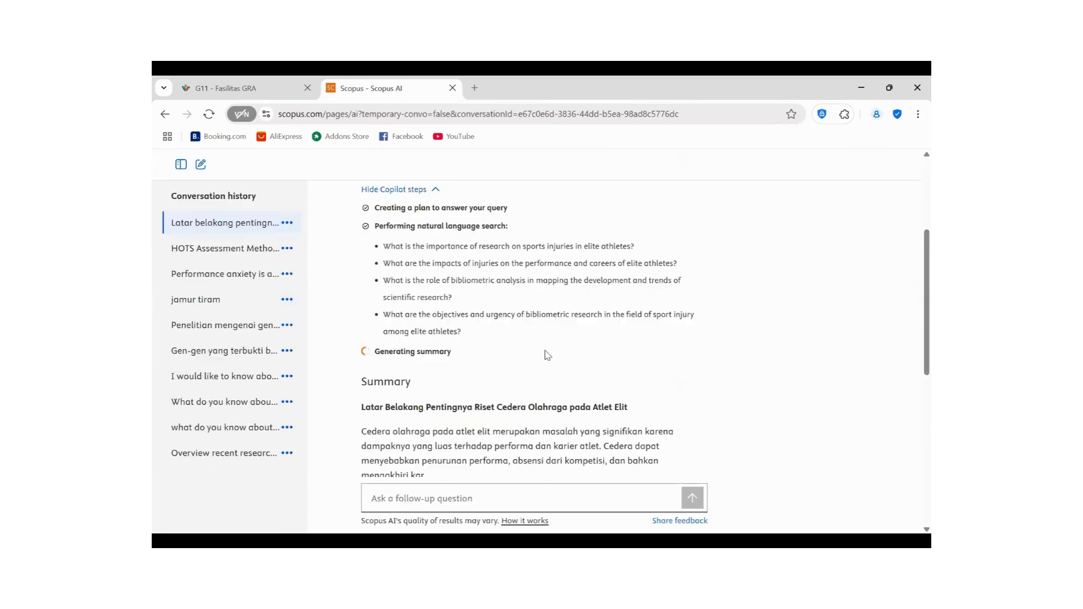
scroll(547, 353, "down", 3)
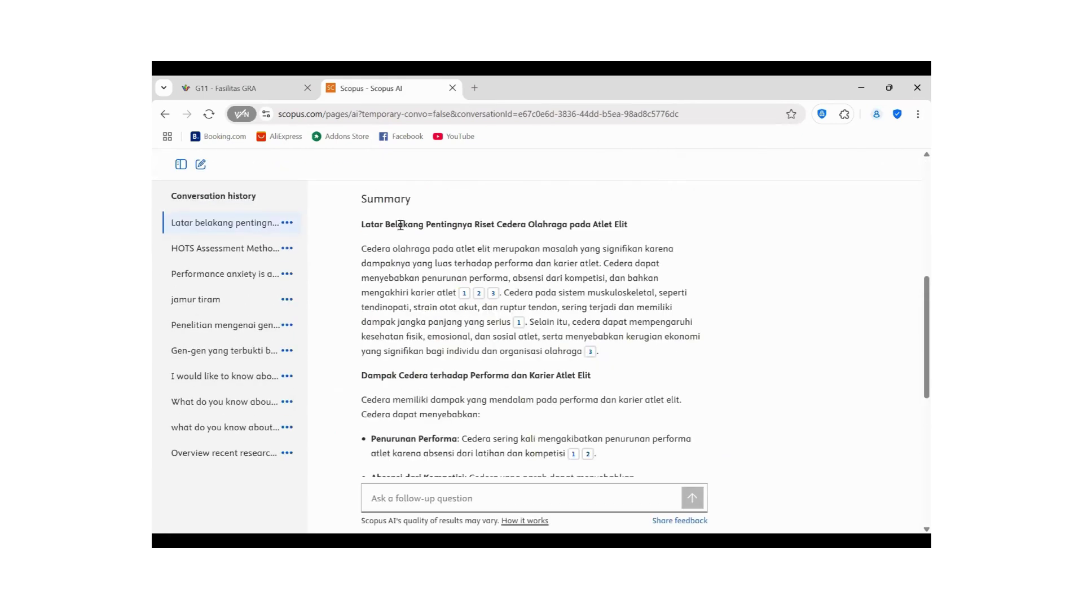
left_click_drag(457, 208, 502, 201)
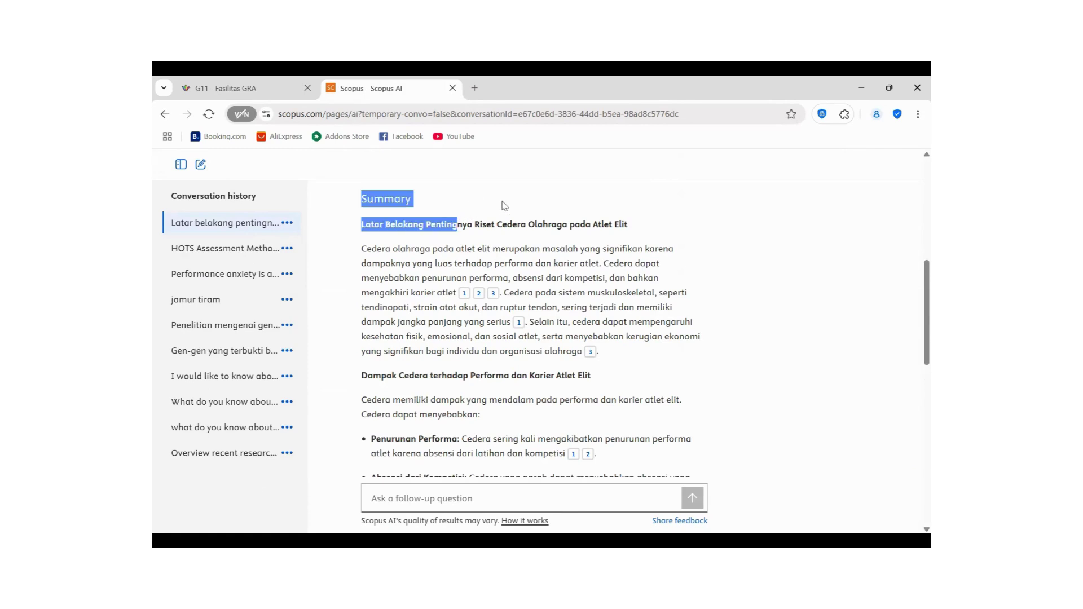
left_click(524, 204)
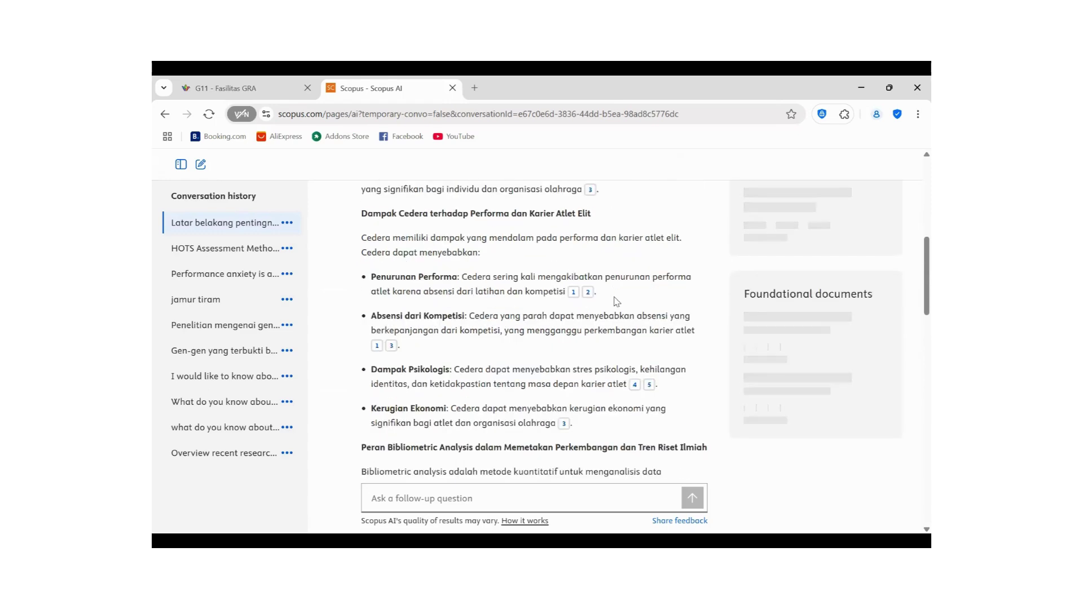
scroll(424, 326, "down", 3)
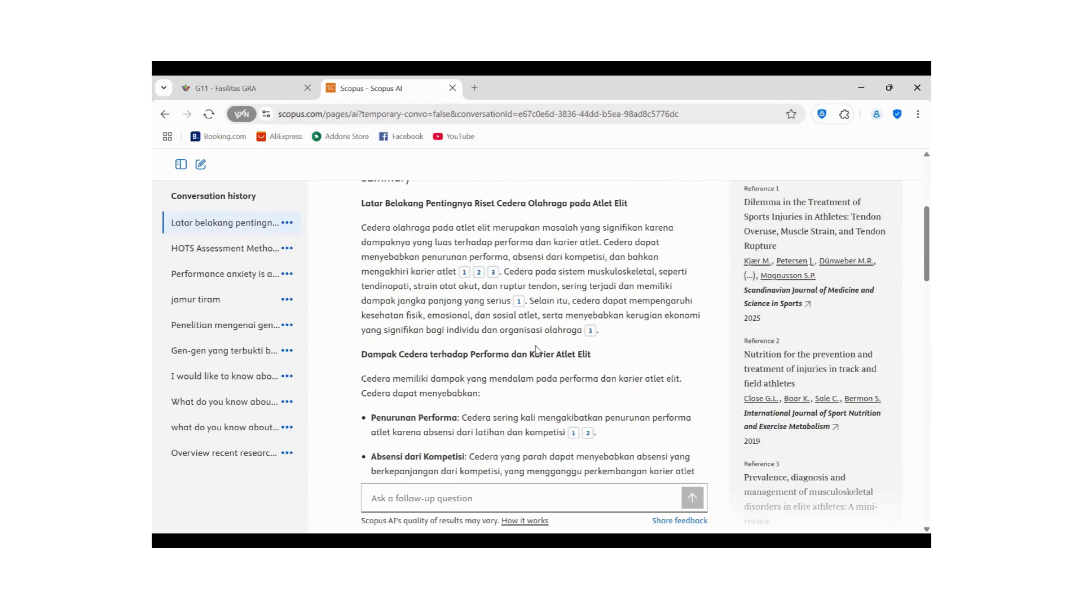
- Read the summary's sections on injury impact, the role of bibliometric analysis, and the aims and urgency of bibliometric research
scroll(440, 307, "down", 4)
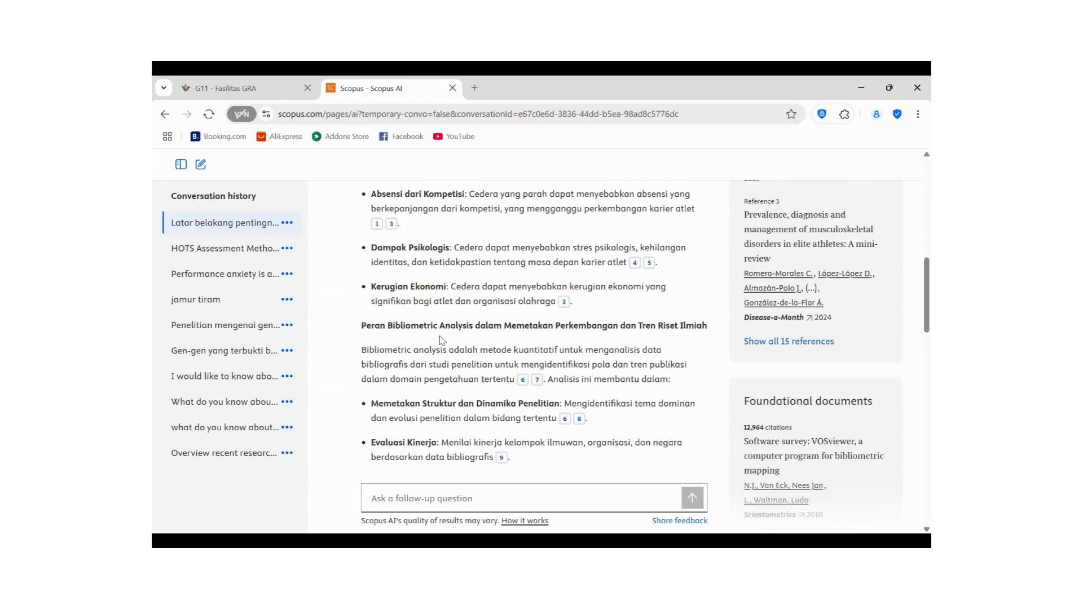
scroll(514, 298, "down", 2)
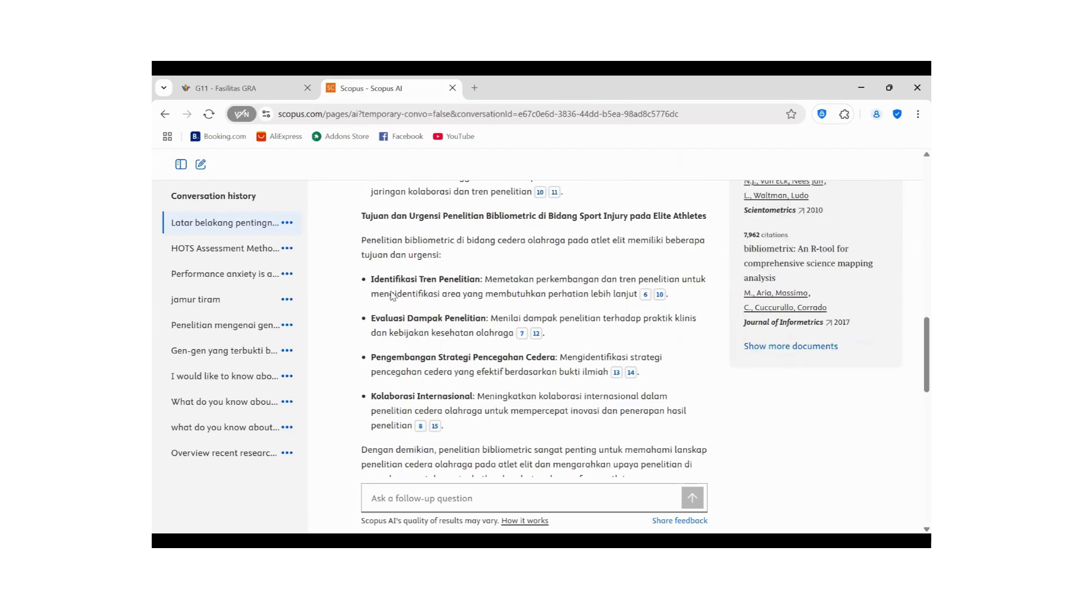
scroll(512, 324, "up", 4)
scroll(546, 392, "down", 2)
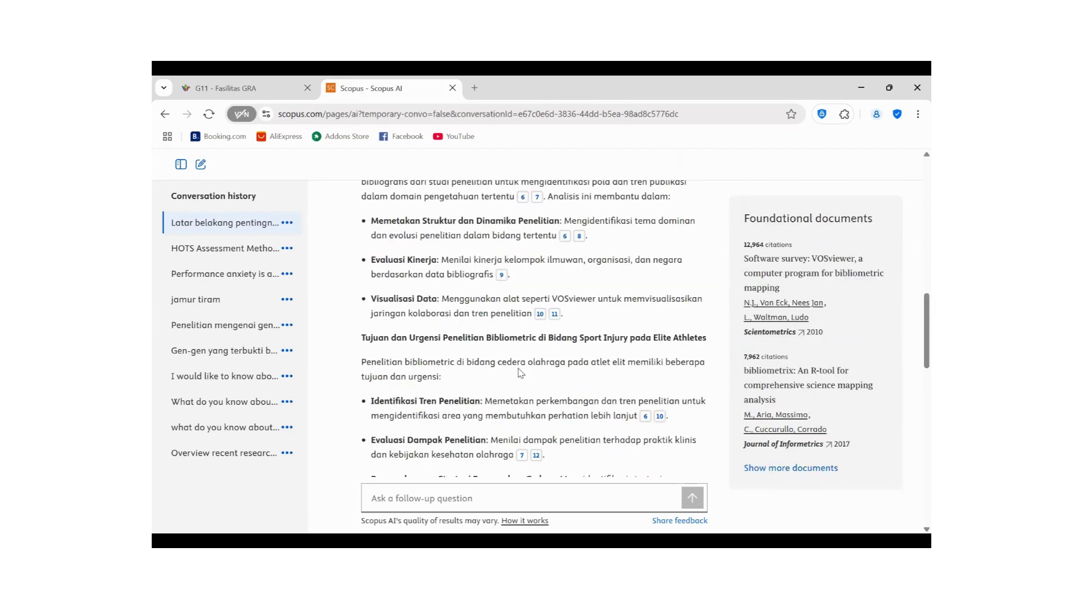
scroll(564, 350, "down", 5)
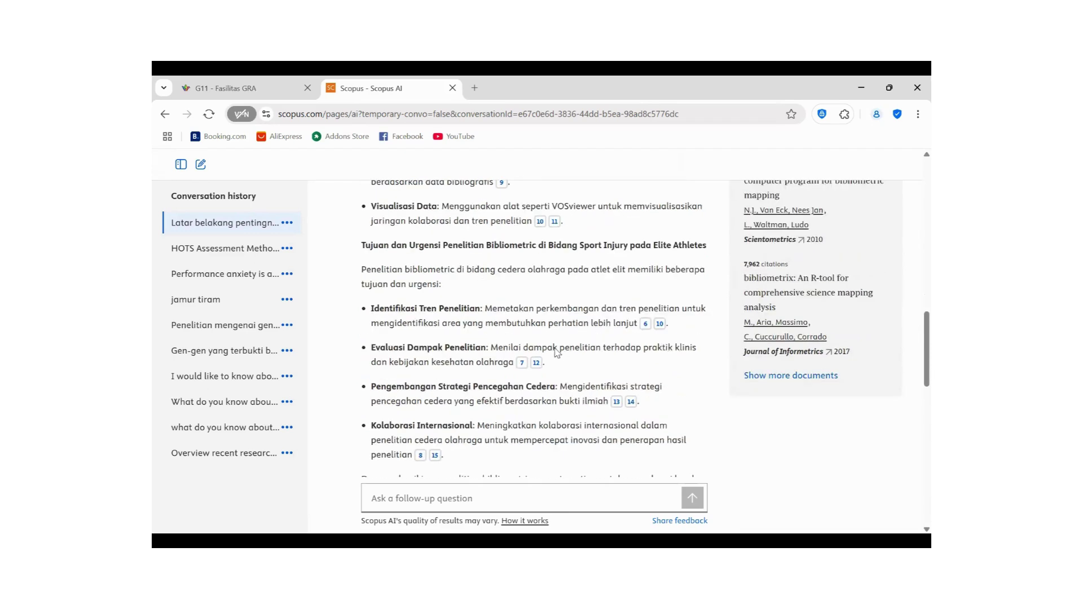
scroll(591, 267, "up", 1)
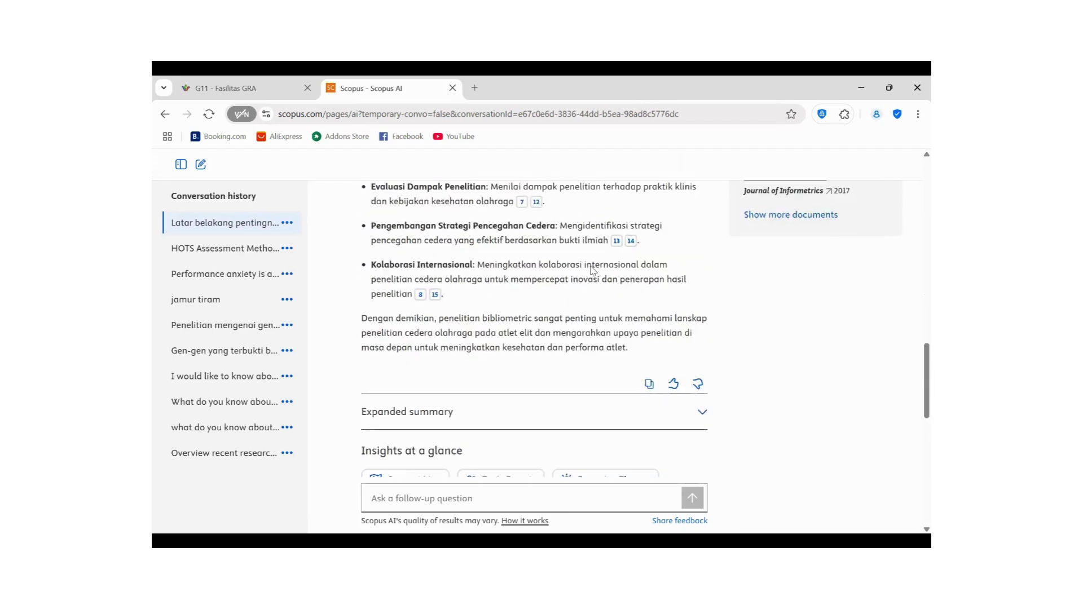
scroll(590, 270, "down", 1)
scroll(588, 320, "up", 1)
- Compare the submitted Pendahuluan points with the summary's matching headings, and check the References and Foundational documents
scroll(588, 321, "up", 15)
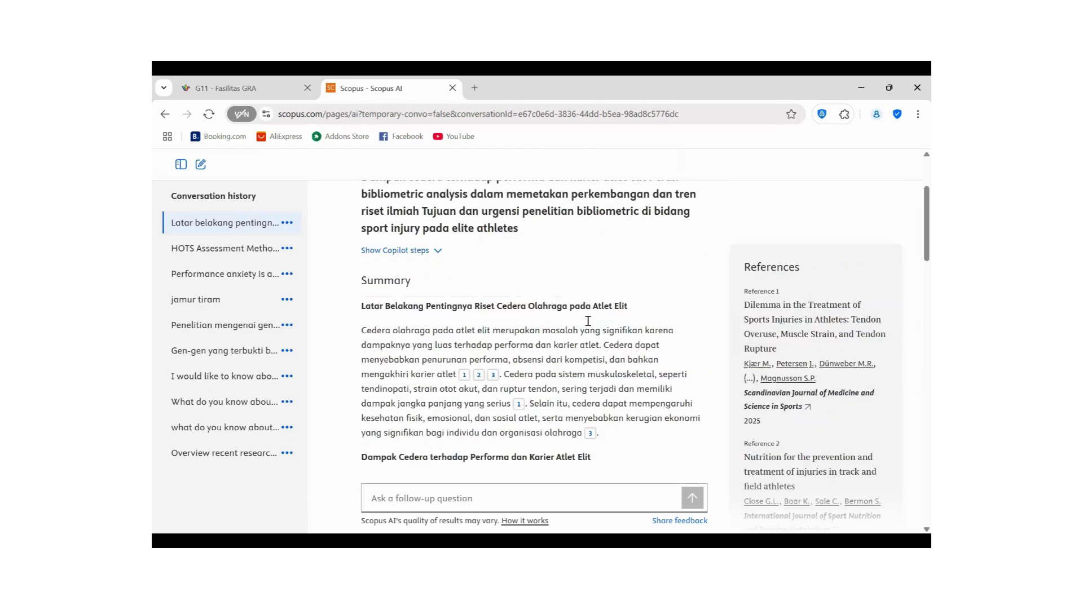
scroll(588, 320, "up", 2)
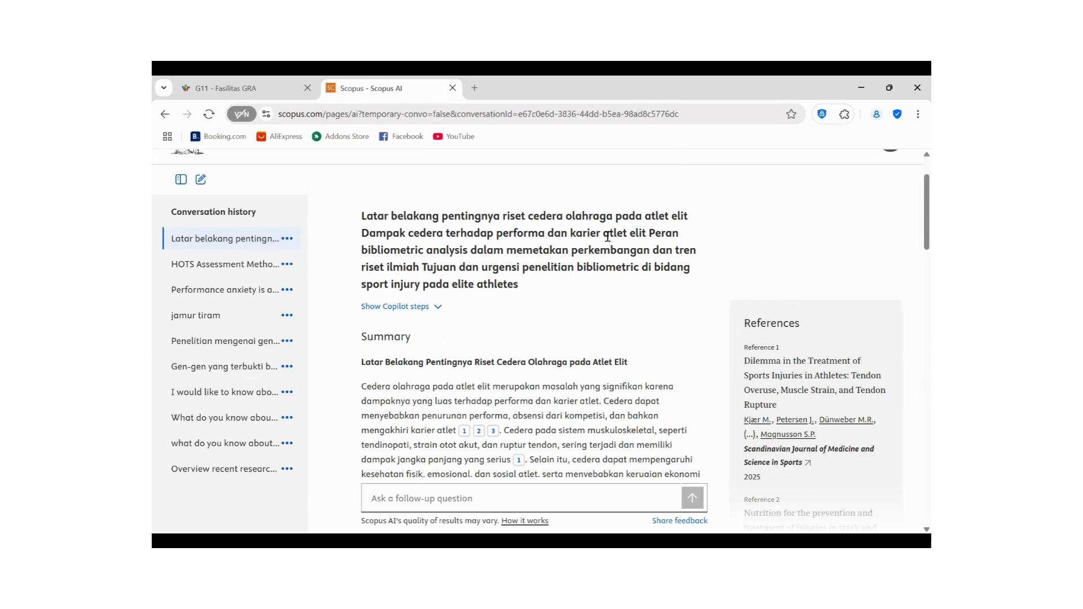
scroll(540, 382, "down", 2)
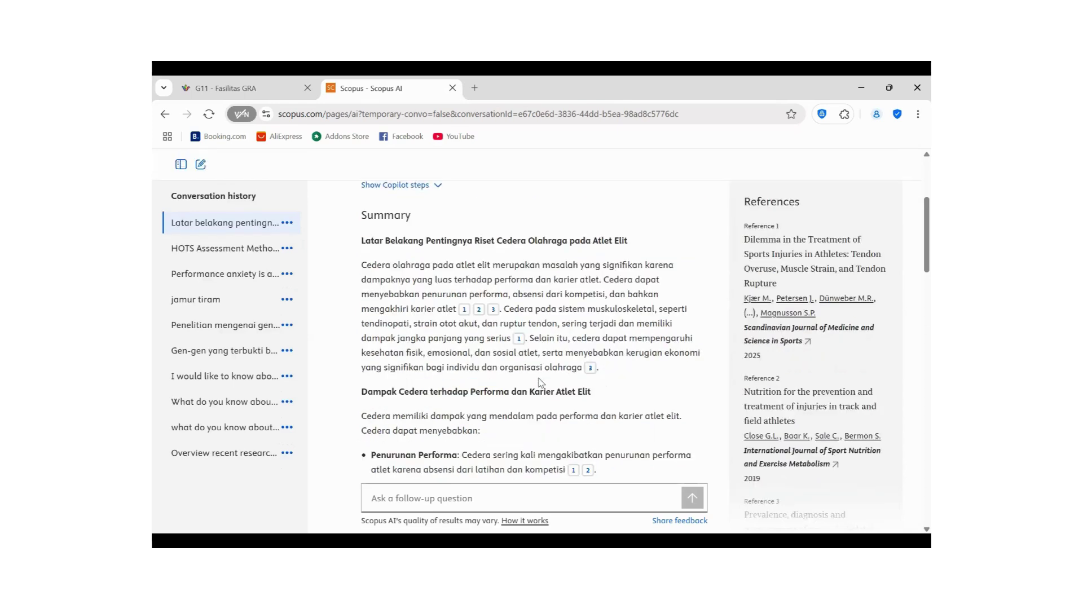
scroll(539, 383, "up", 2)
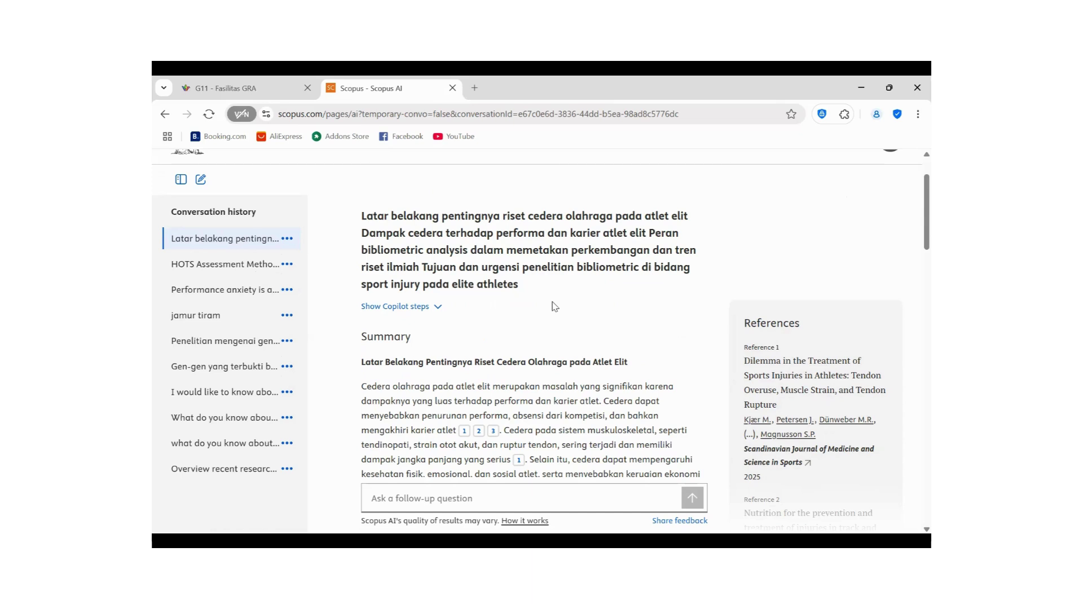
scroll(555, 306, "up", 2)
scroll(555, 307, "down", 2)
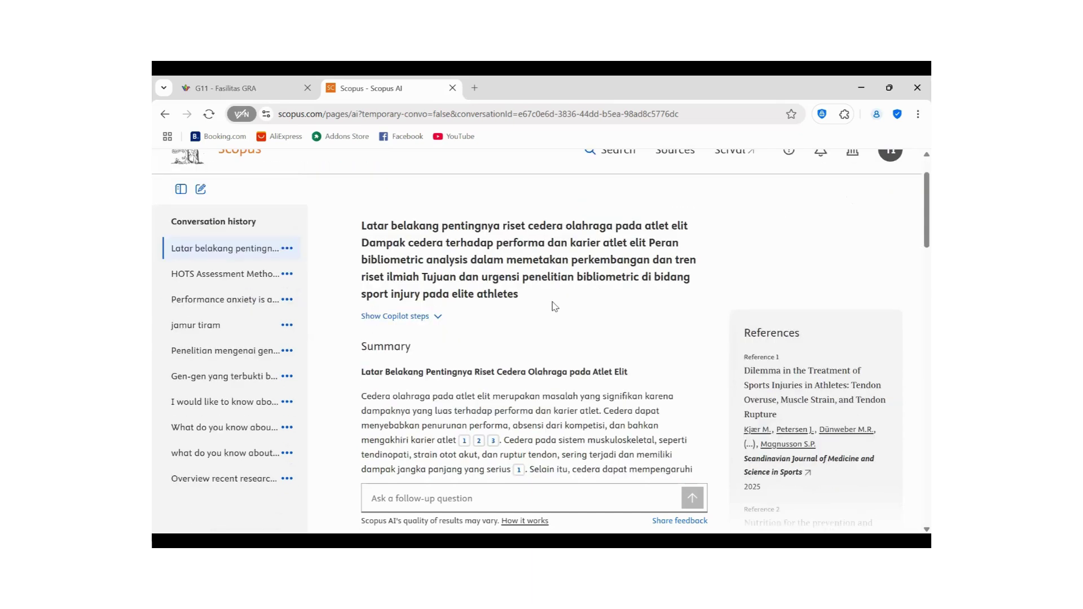
scroll(550, 321, "down", 3)
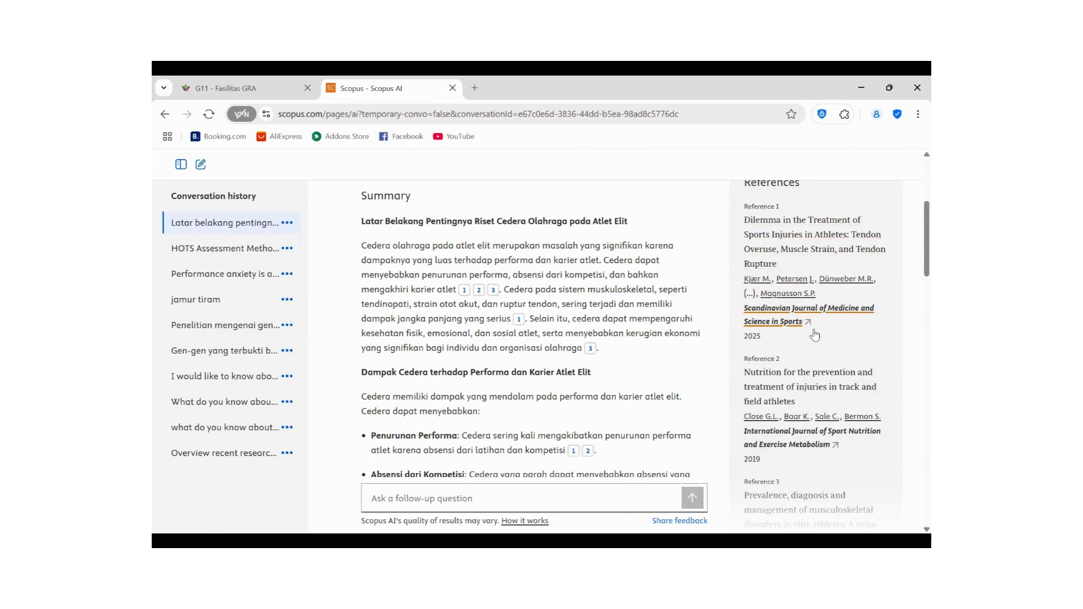
scroll(523, 385, "down", 4)
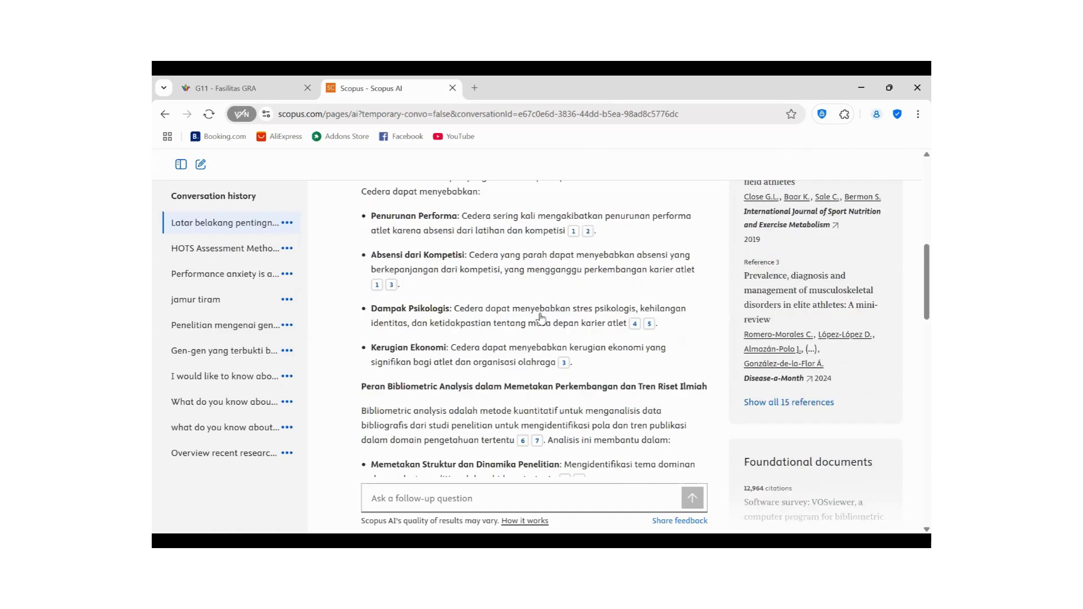
scroll(780, 252, "up", 10)
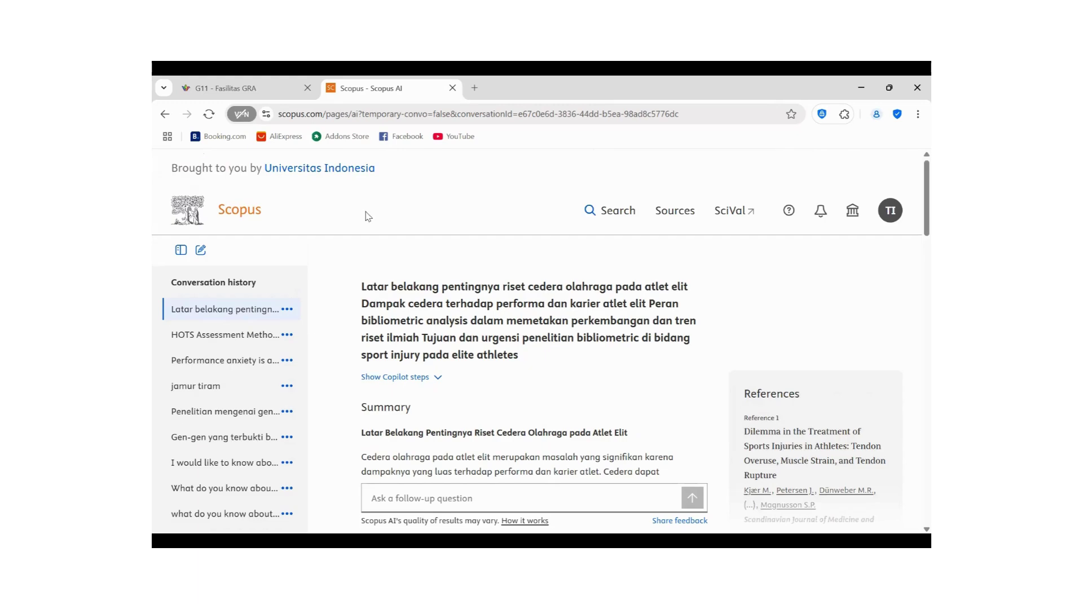
scroll(530, 390, "down", 5)
scroll(522, 358, "down", 7)
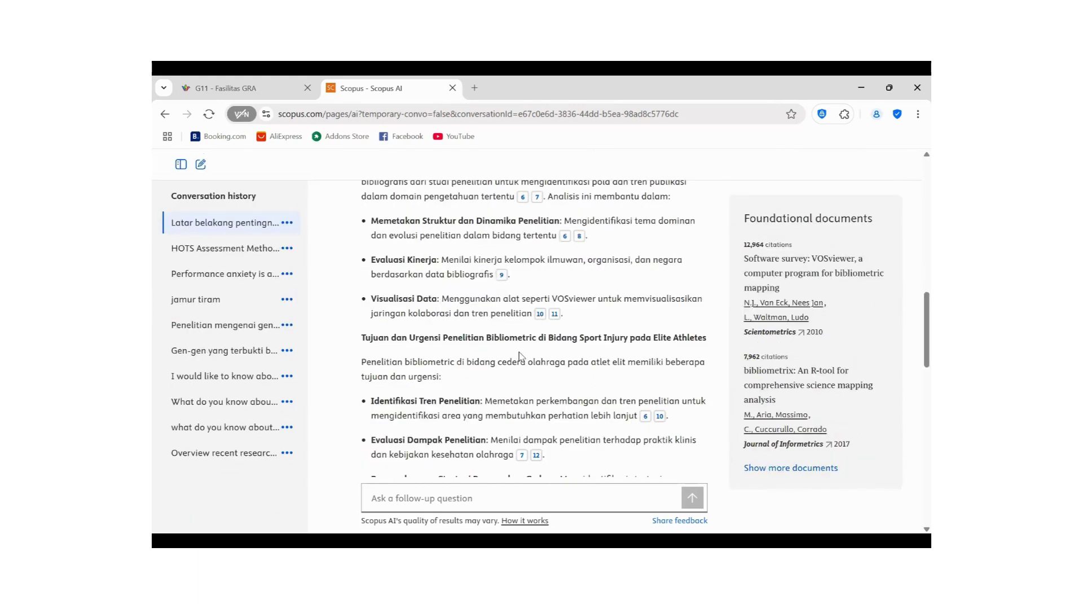
scroll(519, 354, "up", 7)
scroll(502, 379, "up", 3)
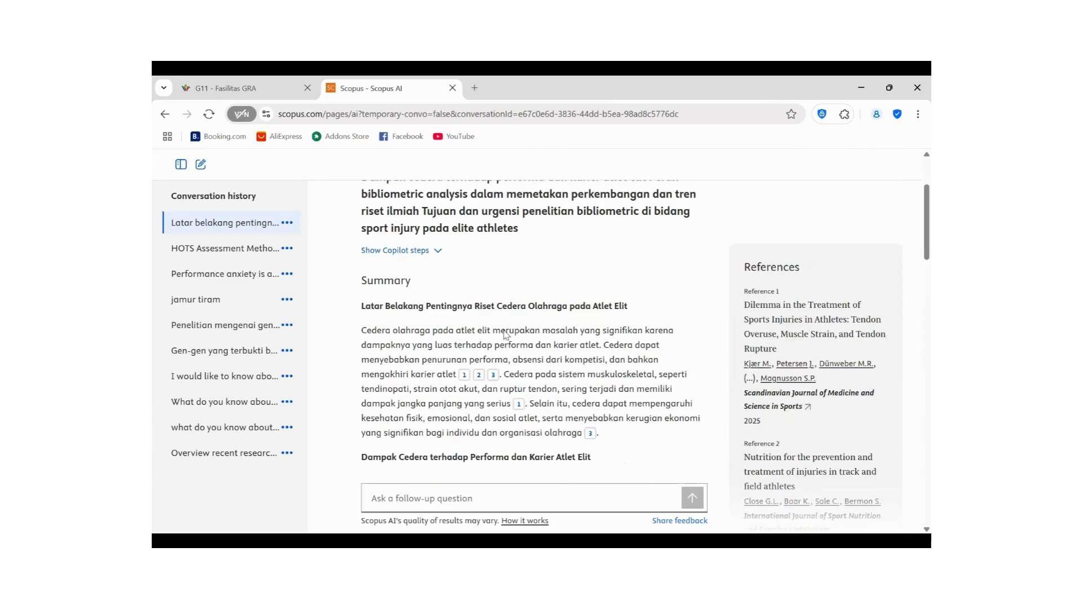
- Review the answer from the "Latar Belakang" section through Insights at a glance to the suggested Go deeper questions
scroll(429, 296, "down", 1)
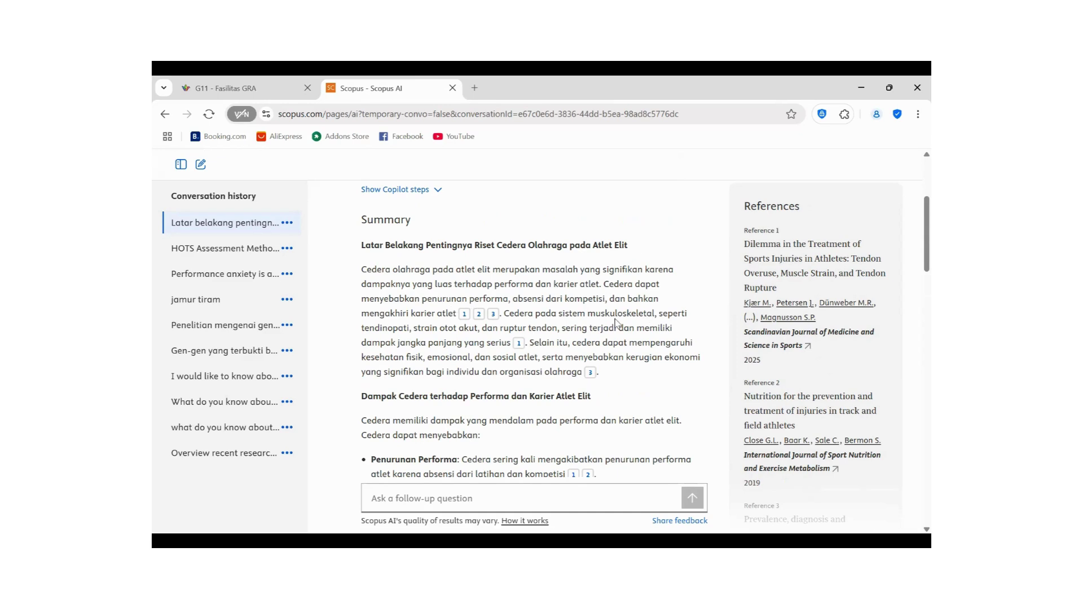
scroll(475, 334, "down", 1)
scroll(532, 372, "down", 1)
scroll(530, 370, "up", 4)
scroll(529, 368, "down", 4)
scroll(522, 358, "down", 10)
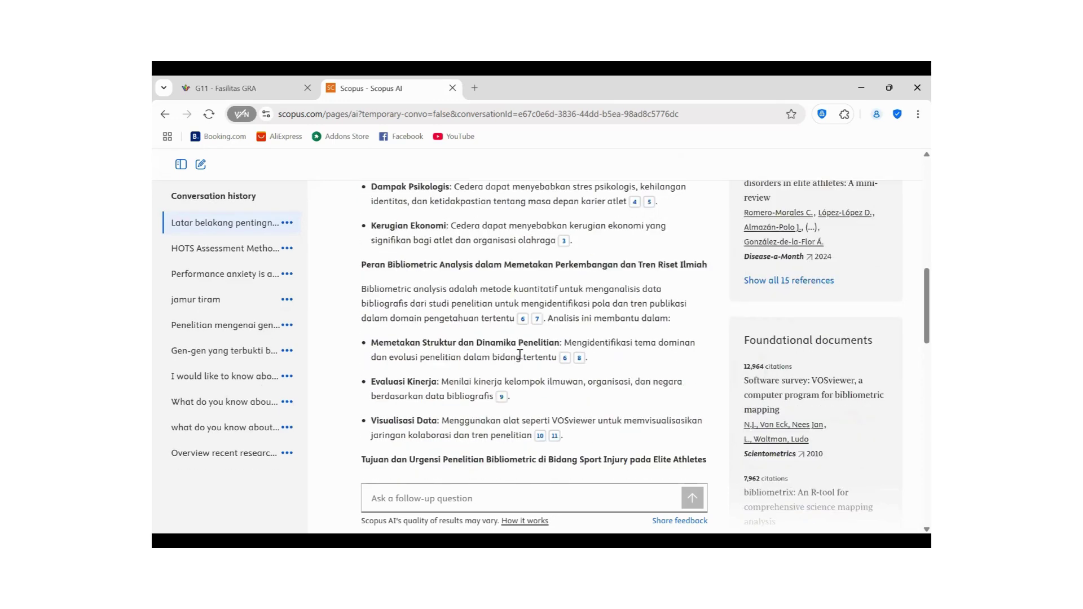
scroll(518, 360, "down", 1)
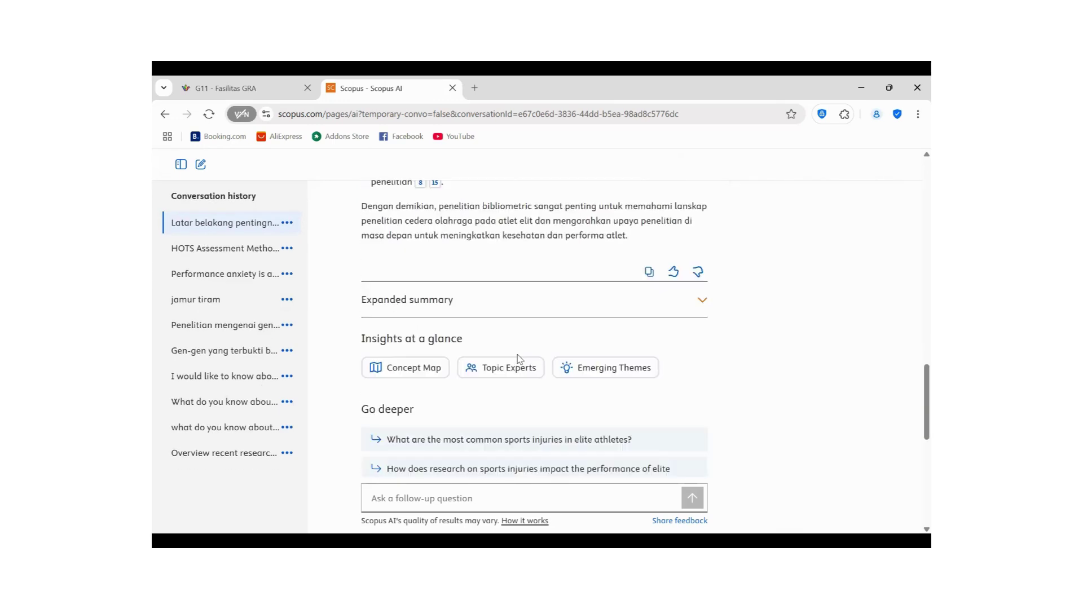
scroll(520, 359, "down", 1)
scroll(519, 359, "down", 3)
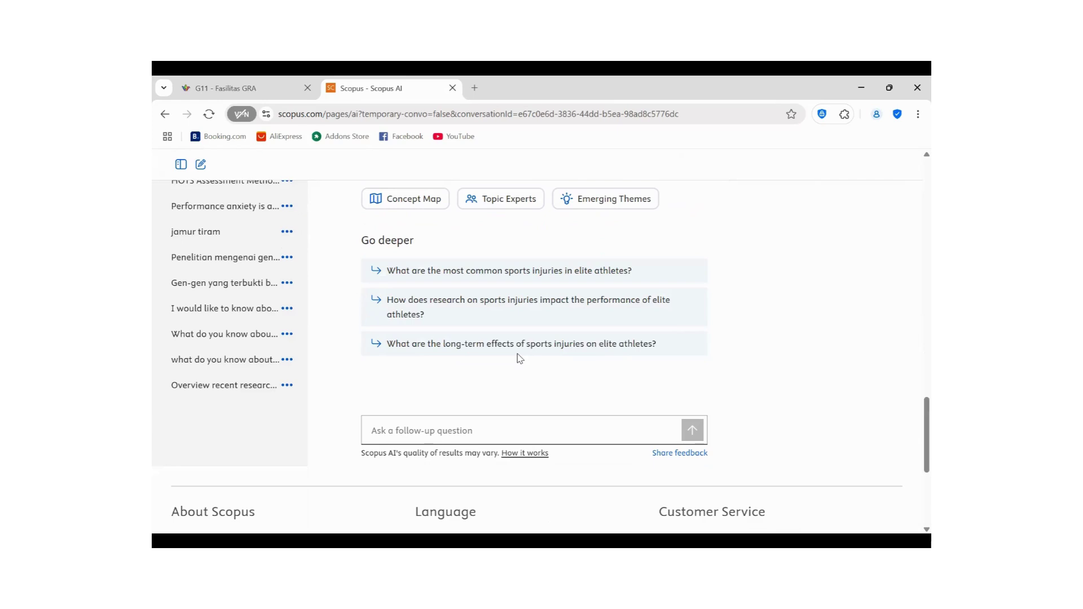
scroll(519, 359, "up", 4)
scroll(519, 359, "up", 15)
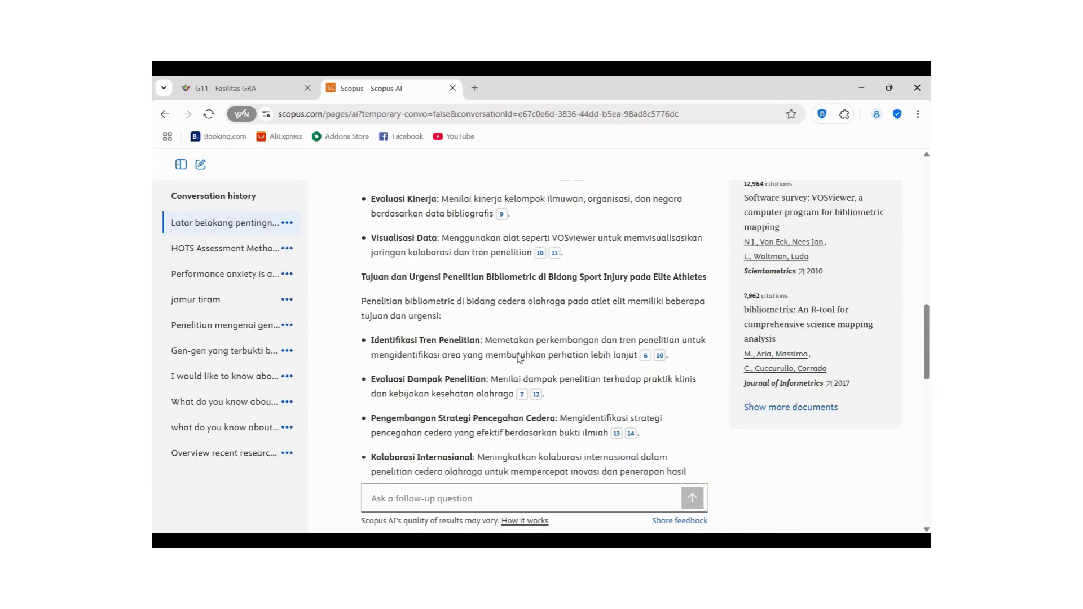
scroll(438, 324, "down", 1)
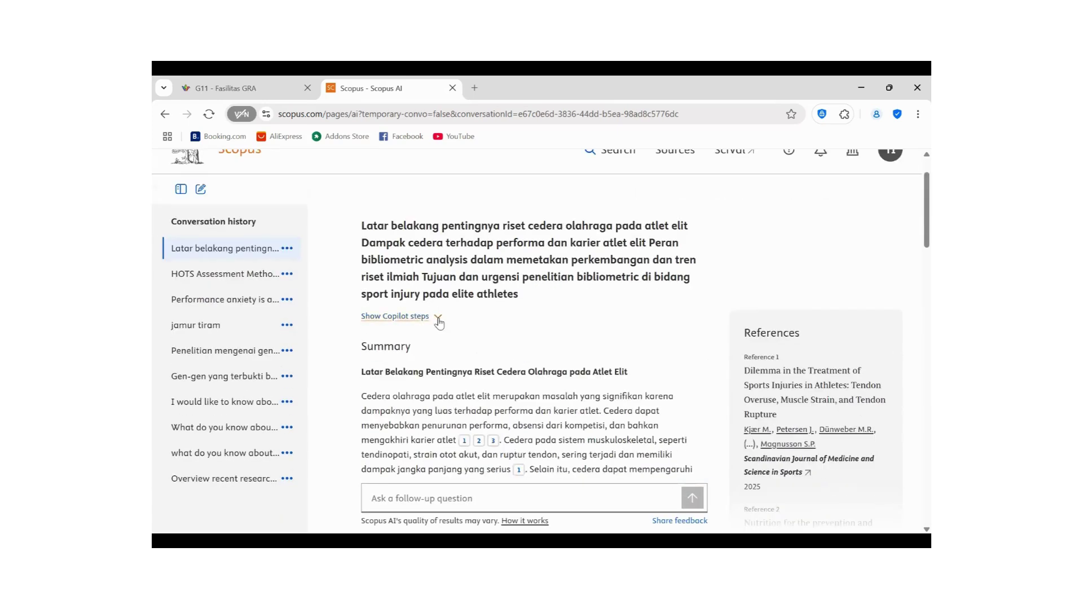
- Show the Copilot steps behind the answer and review them together with the summary through its concluding paragraph
left_click(438, 319)
scroll(466, 338, "down", 3)
scroll(466, 337, "down", 6)
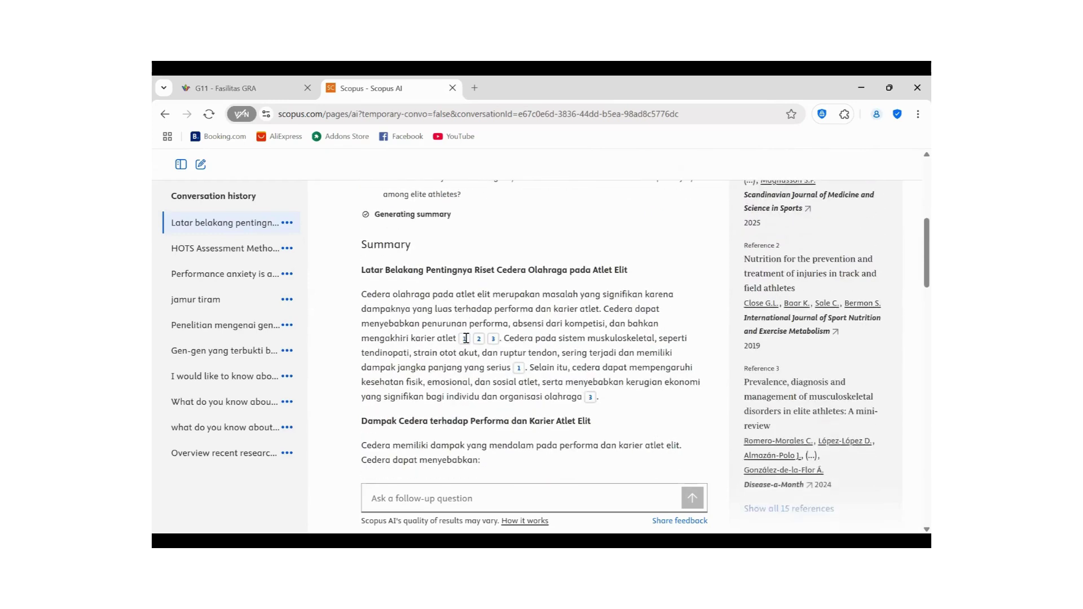
scroll(466, 338, "down", 10)
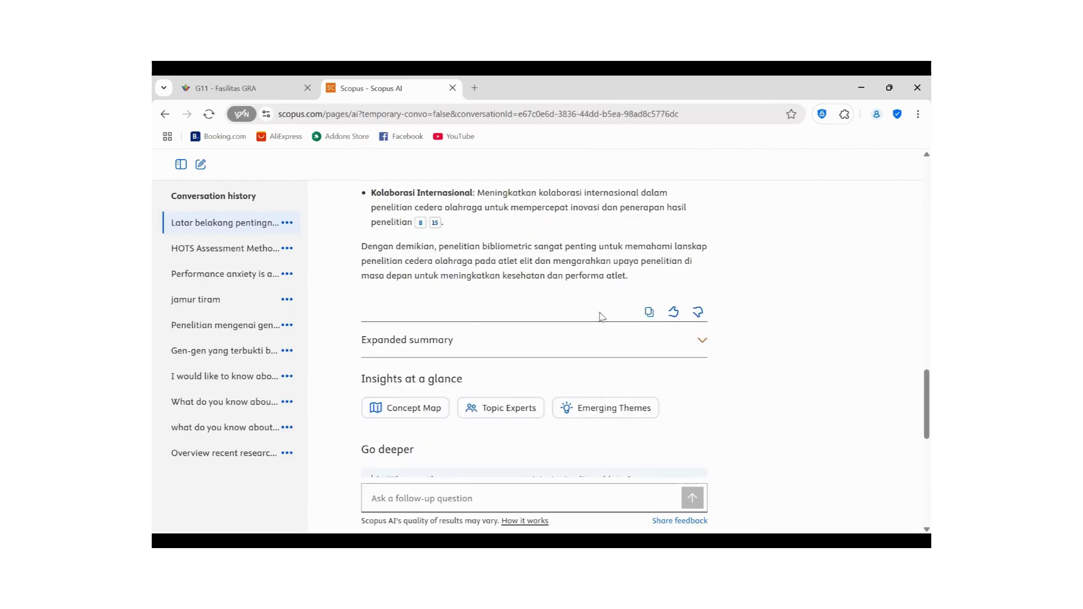
- Open the expanded summary and look through the full list of its references
left_click(700, 340)
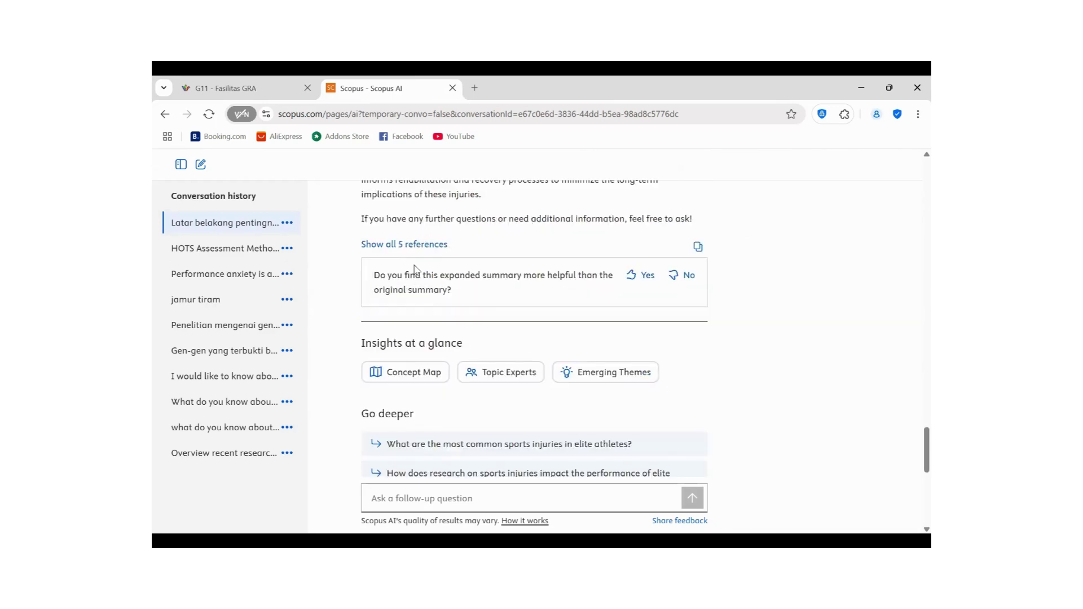
left_click(408, 246)
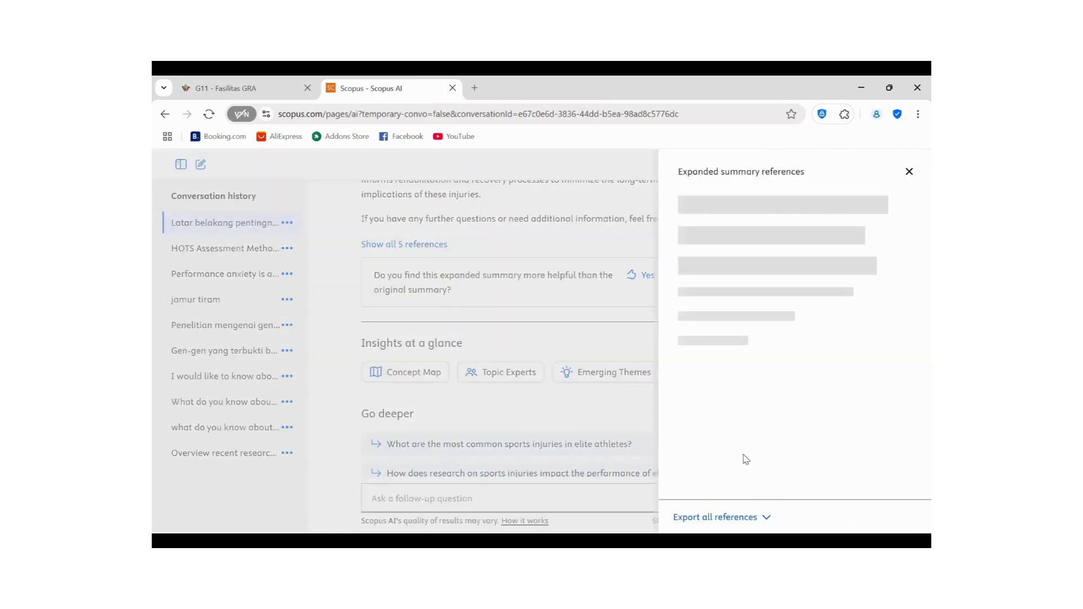
scroll(762, 393, "down", 7)
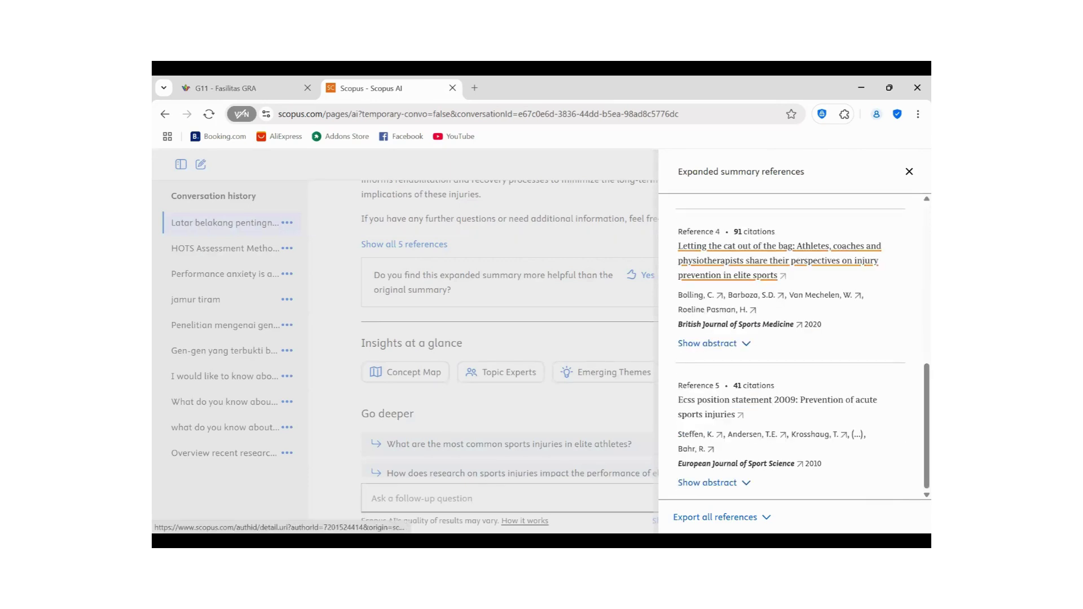
- Export all expanded summary references to CSV, including citation, bibliographical, abstract and keywords, funding and other information
left_click(765, 524)
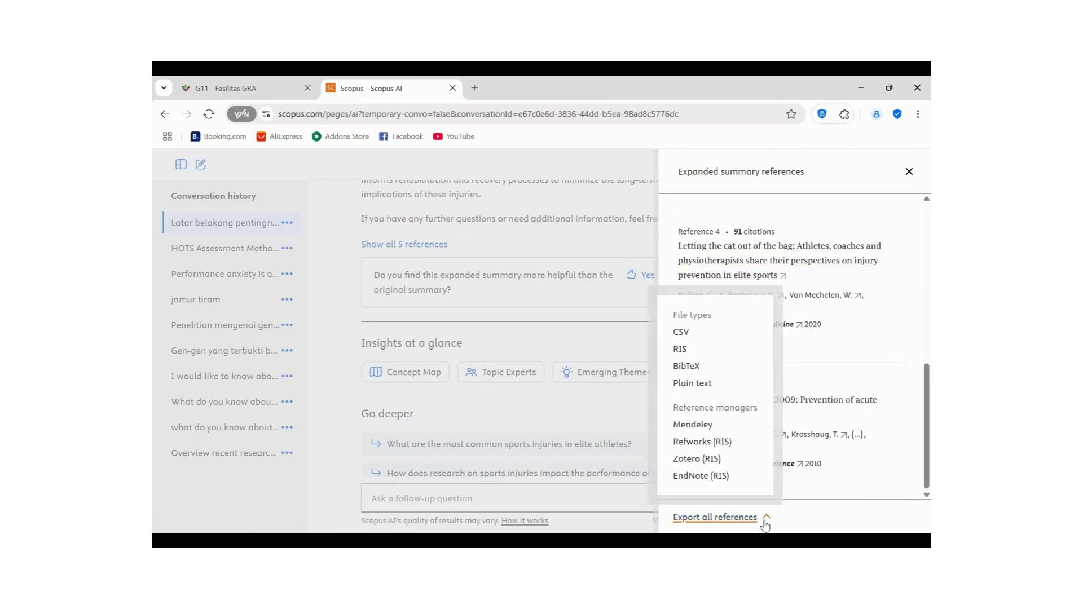
left_click(681, 333)
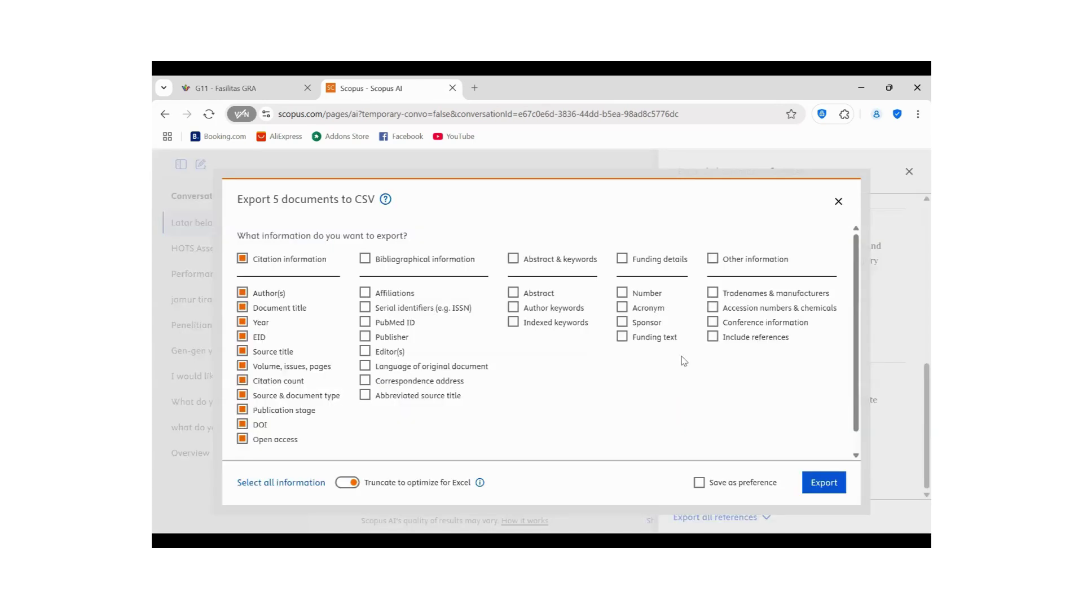
left_click(367, 259)
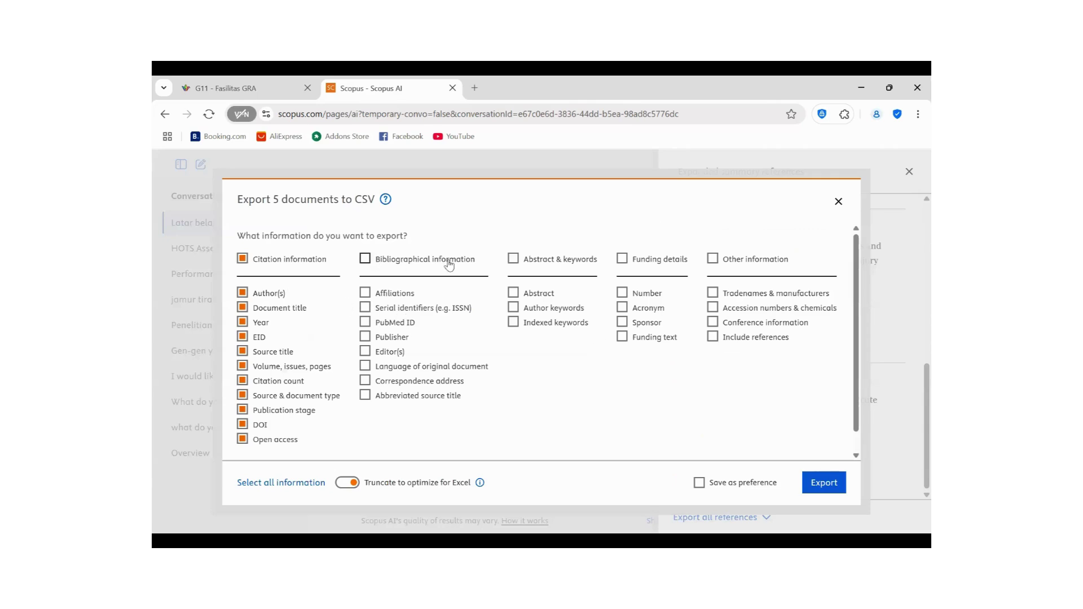
left_click(514, 259)
left_click(622, 259)
left_click(711, 259)
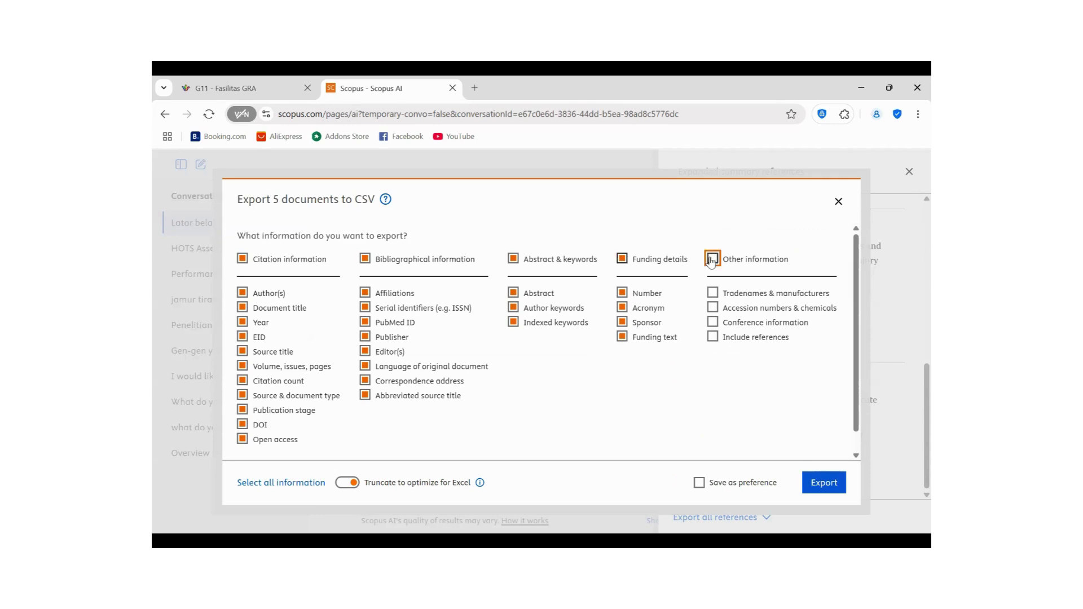
left_click(825, 483)
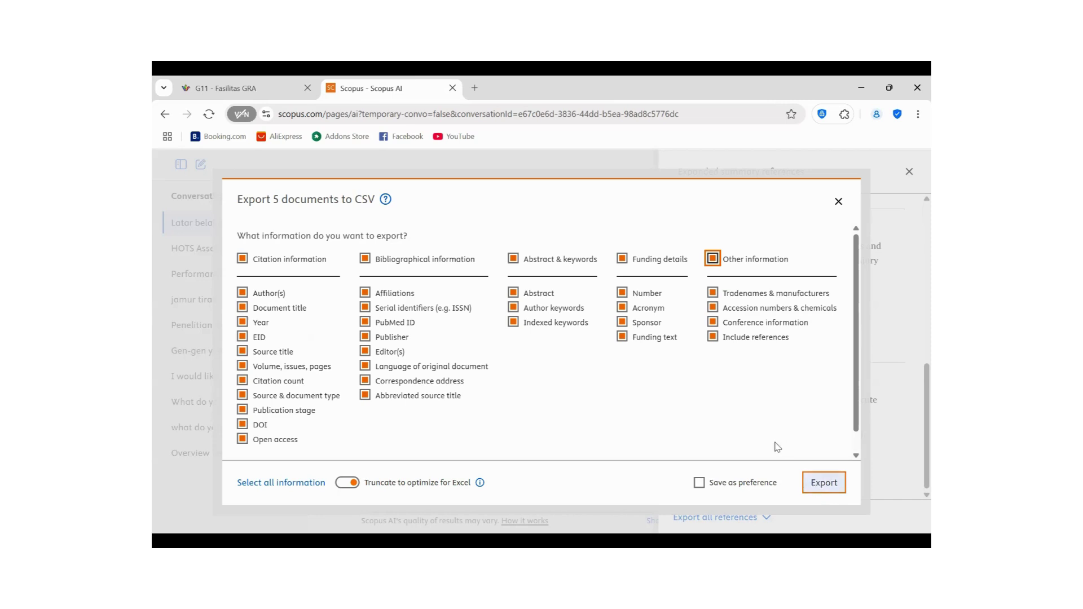
left_click(823, 492)
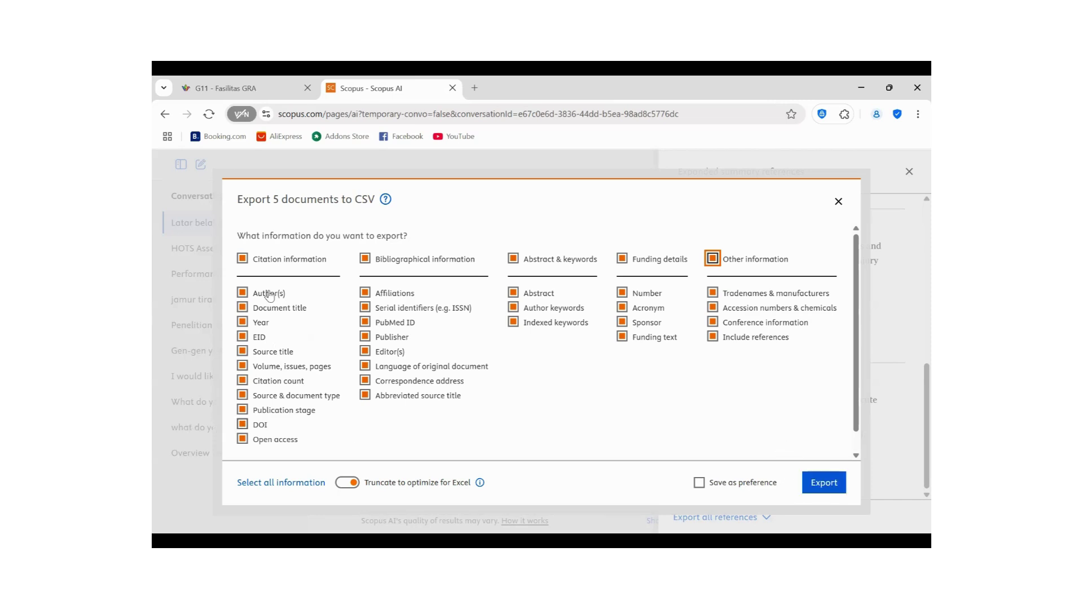
- Clear the citation, bibliographical, abstract and keywords, funding and other information categories from the CSV export selection
left_click(243, 258)
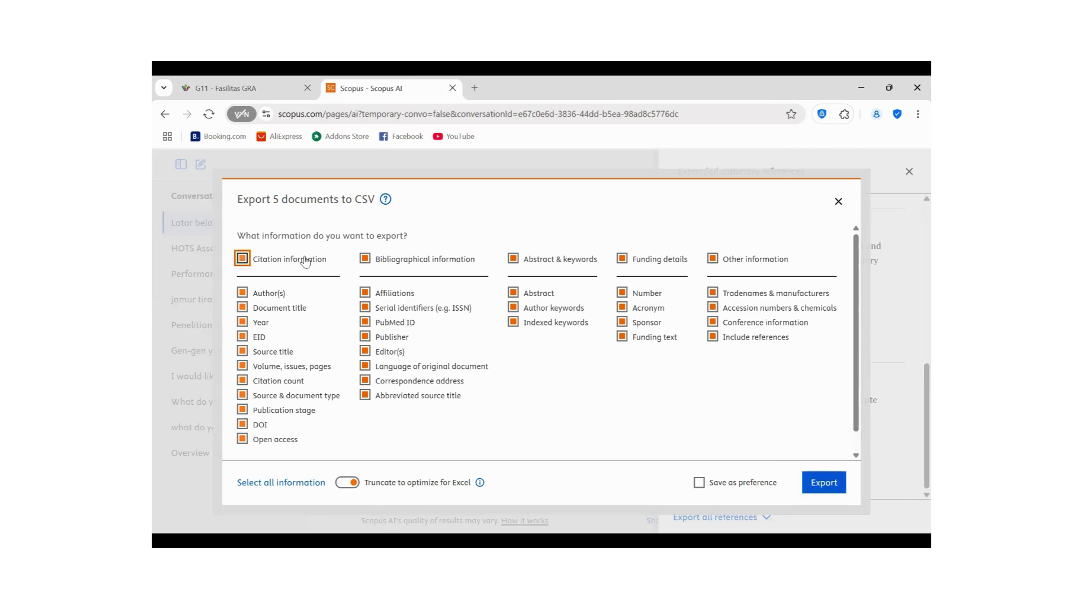
left_click(365, 258)
left_click(512, 259)
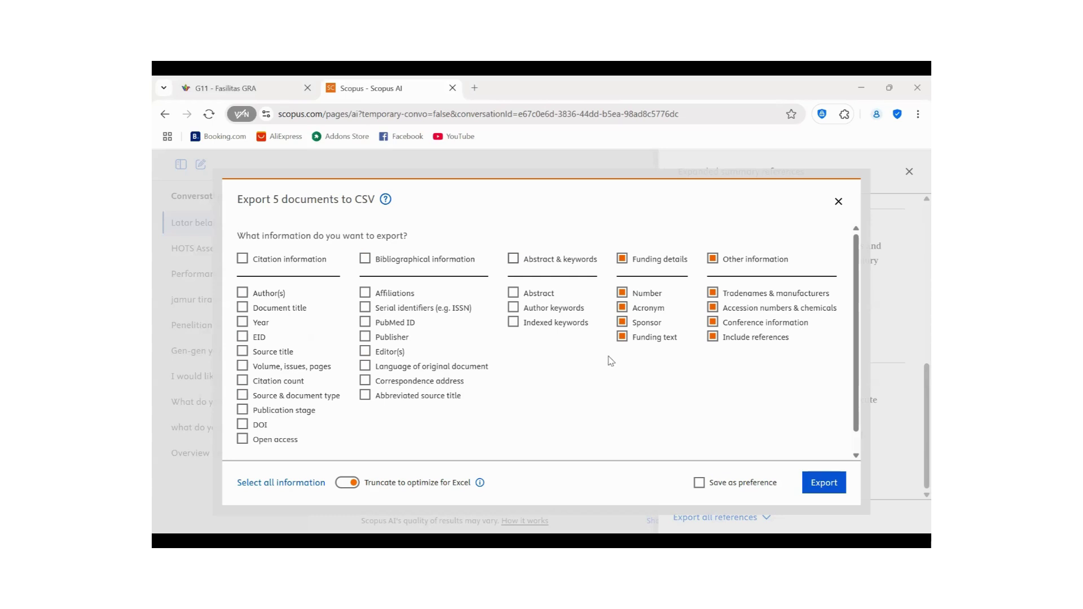
left_click(623, 260)
left_click(713, 260)
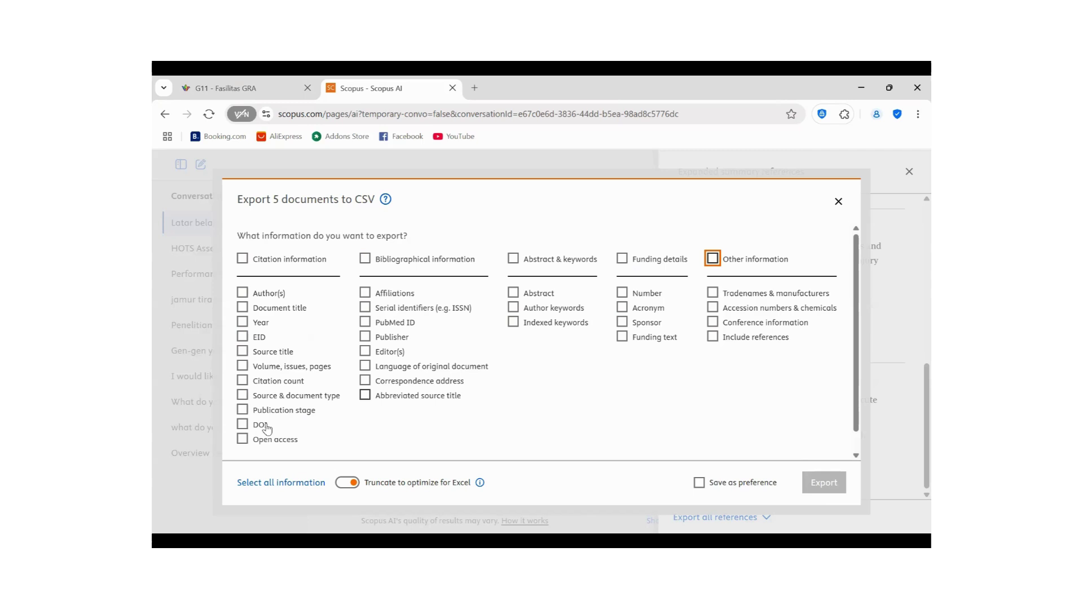
left_click(242, 425)
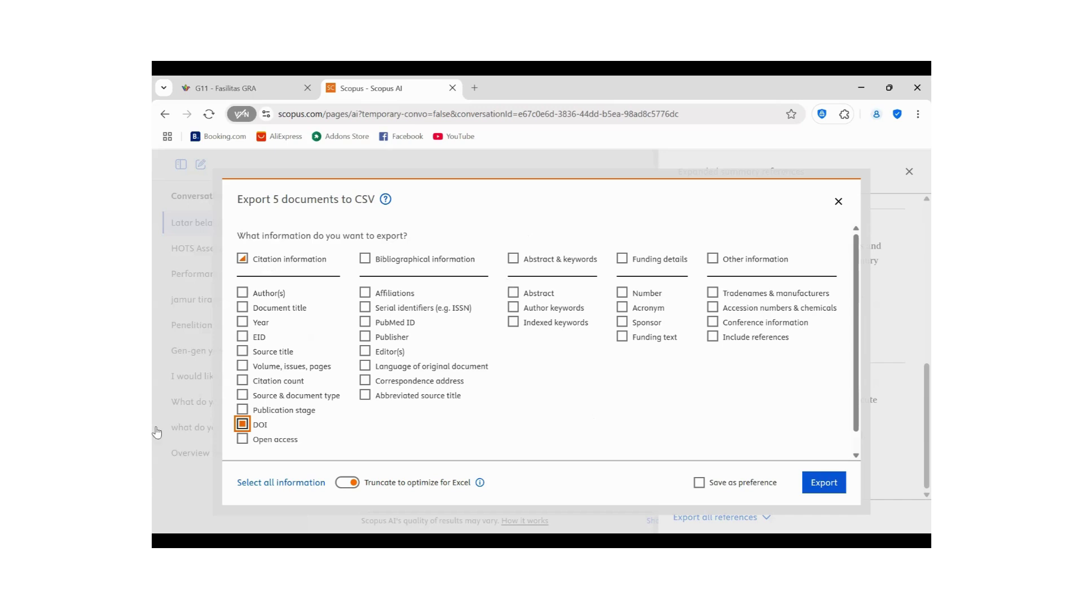
left_click(242, 259)
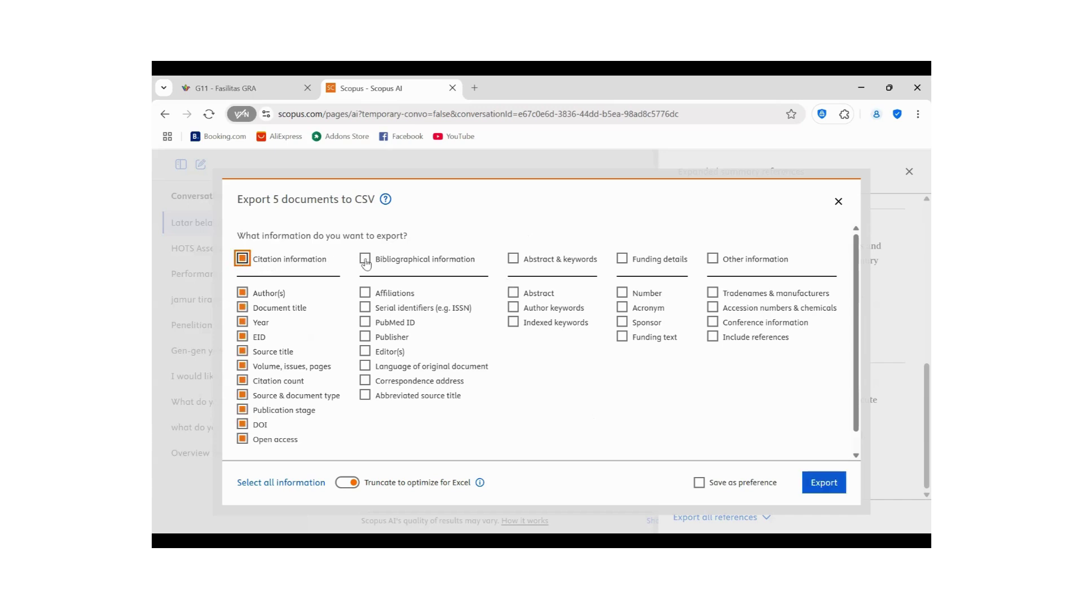
left_click(513, 260)
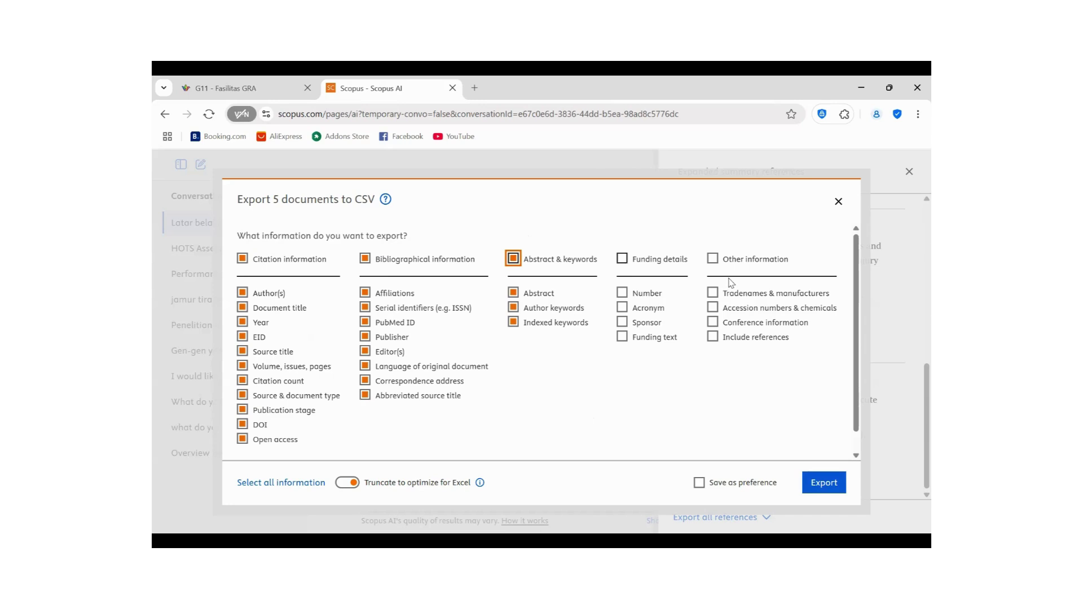
left_click(621, 258)
left_click(713, 258)
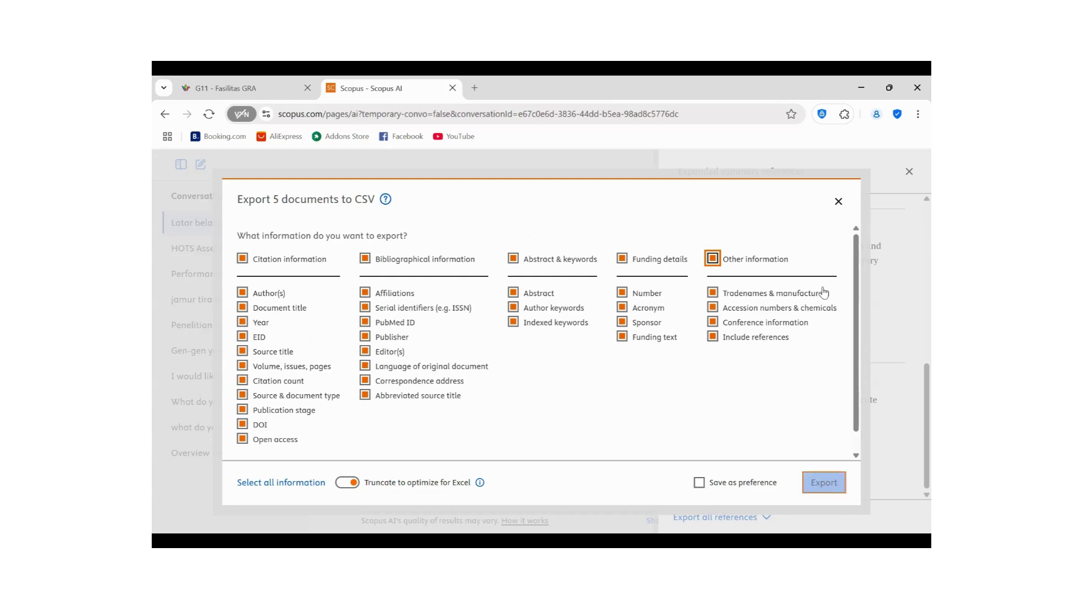
left_click(838, 201)
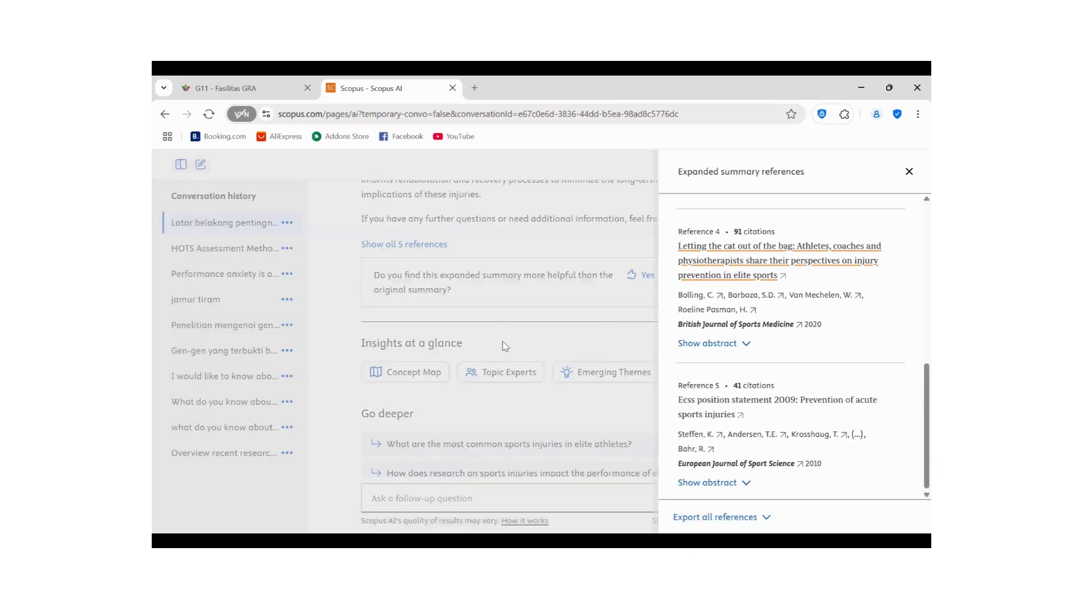
- Export all expanded summary references to Zotero as a RIS file, including citation, bibliographical, abstract and keywords, funding and other information
left_click(736, 518)
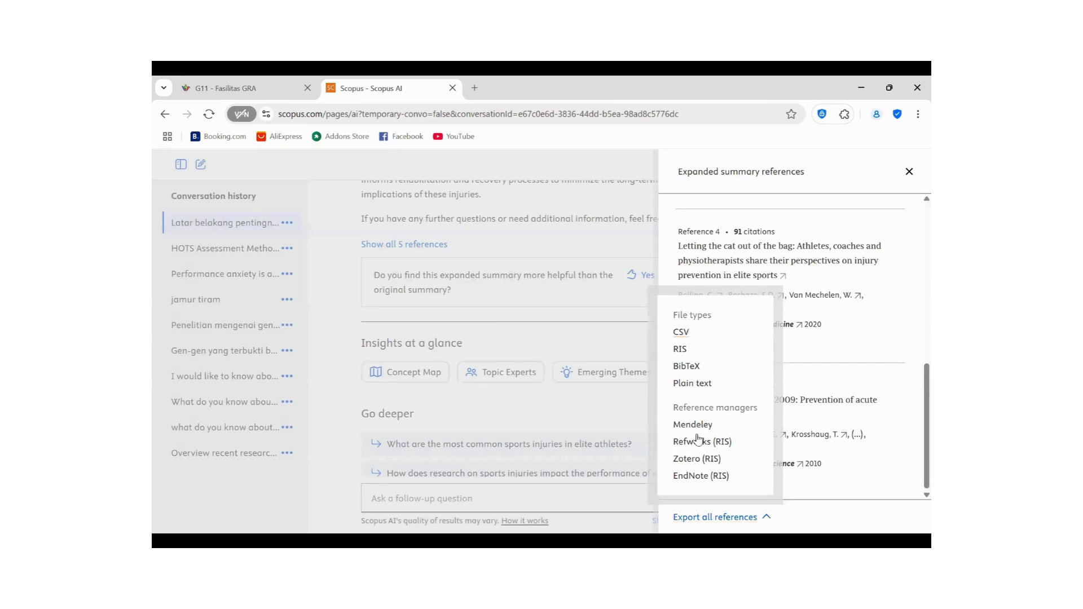
left_click(697, 459)
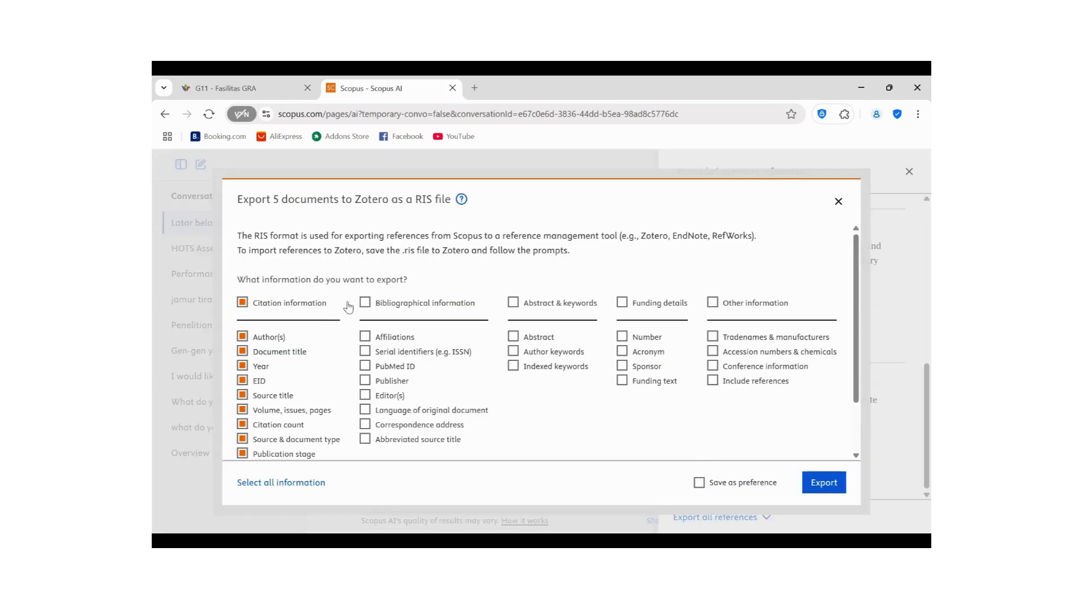
left_click(515, 303)
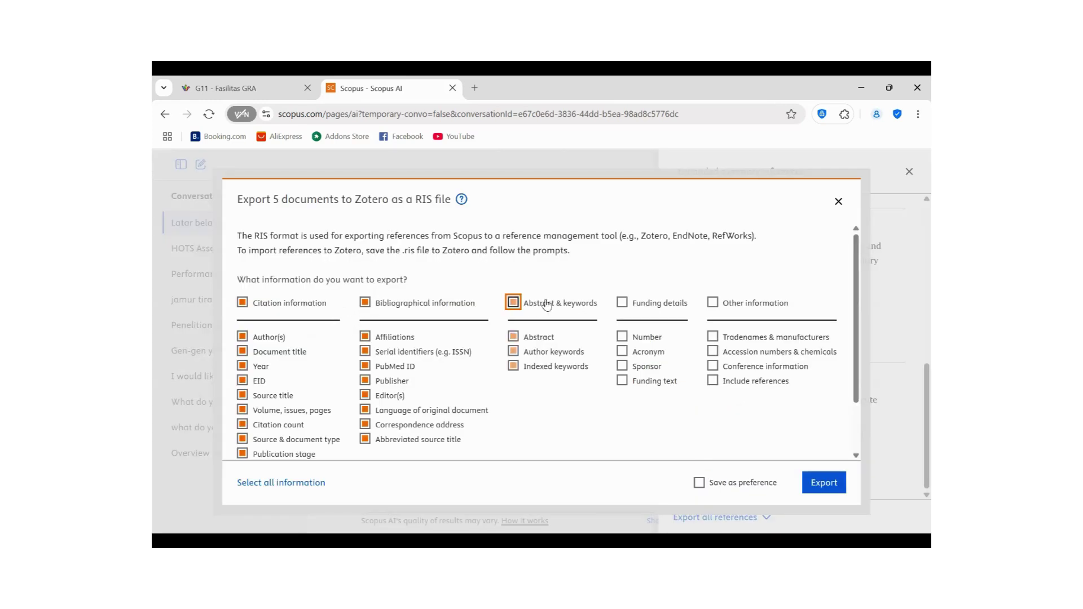
left_click(621, 303)
left_click(718, 302)
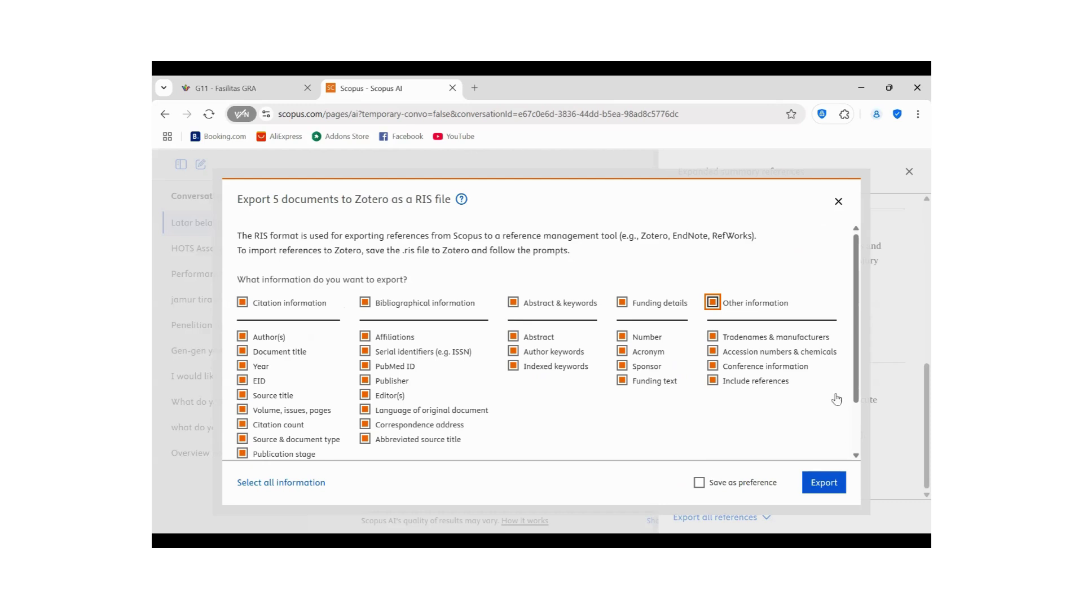
left_click(823, 483)
left_click(838, 201)
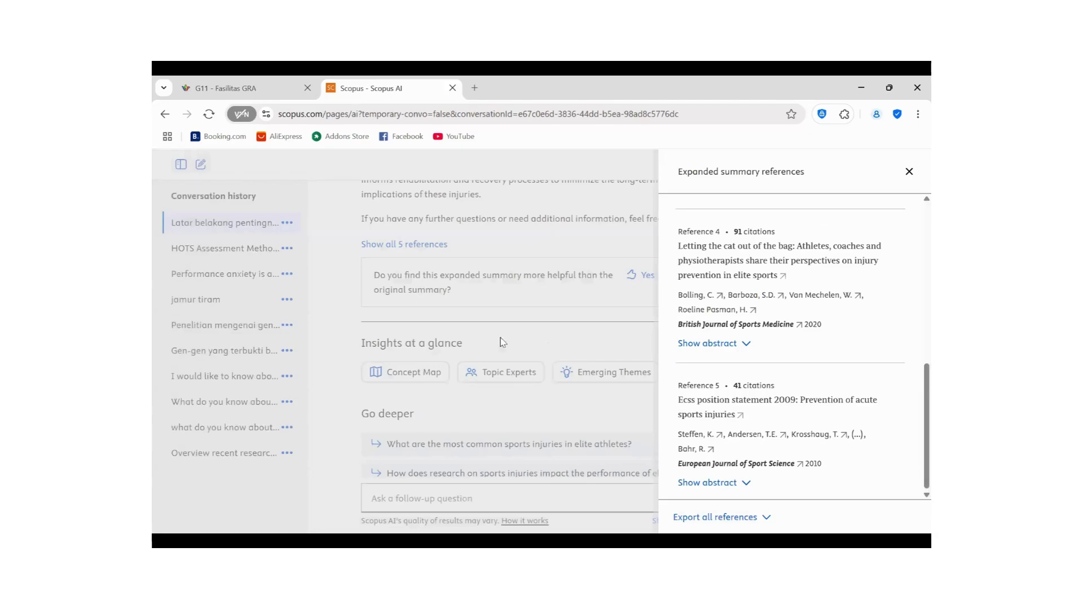
- Open the full list of main summary references, check its Zotero (RIS) export options, and close both without exporting
left_click(597, 342)
scroll(649, 375, "up", 20)
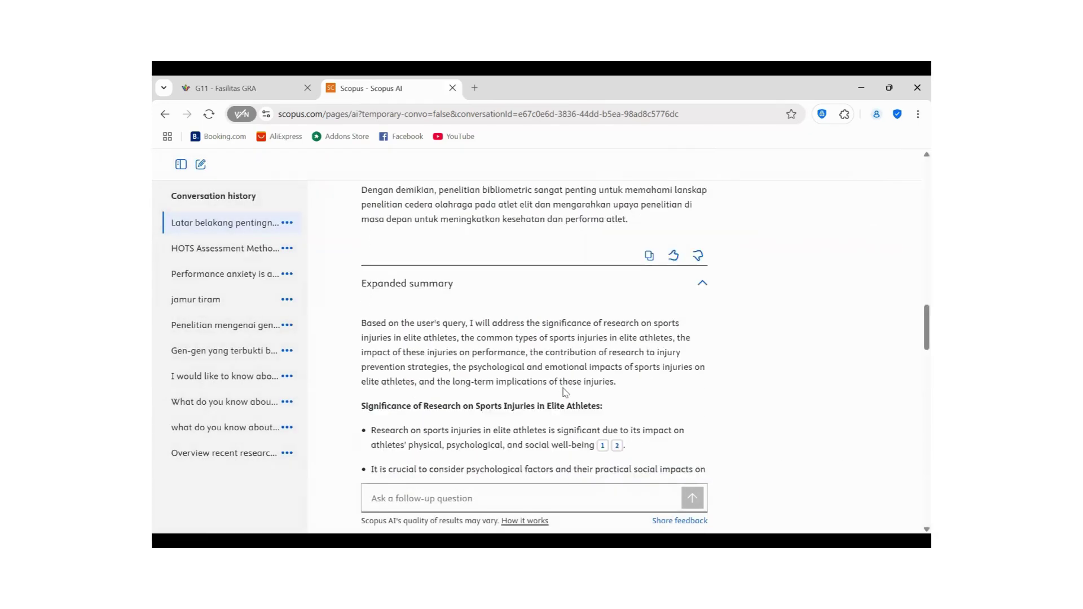
scroll(709, 380, "down", 10)
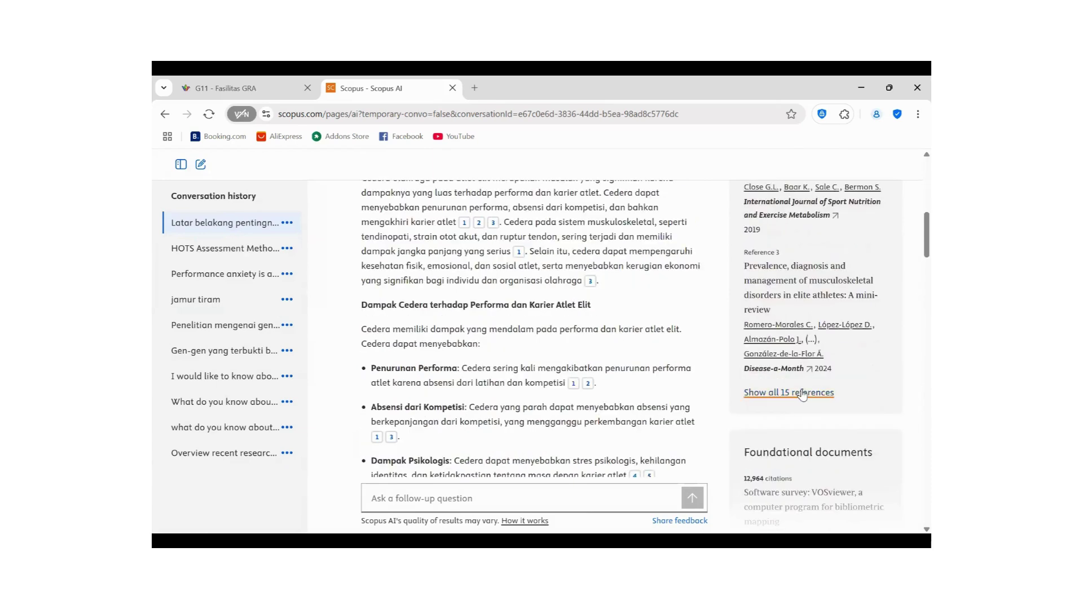
left_click(802, 394)
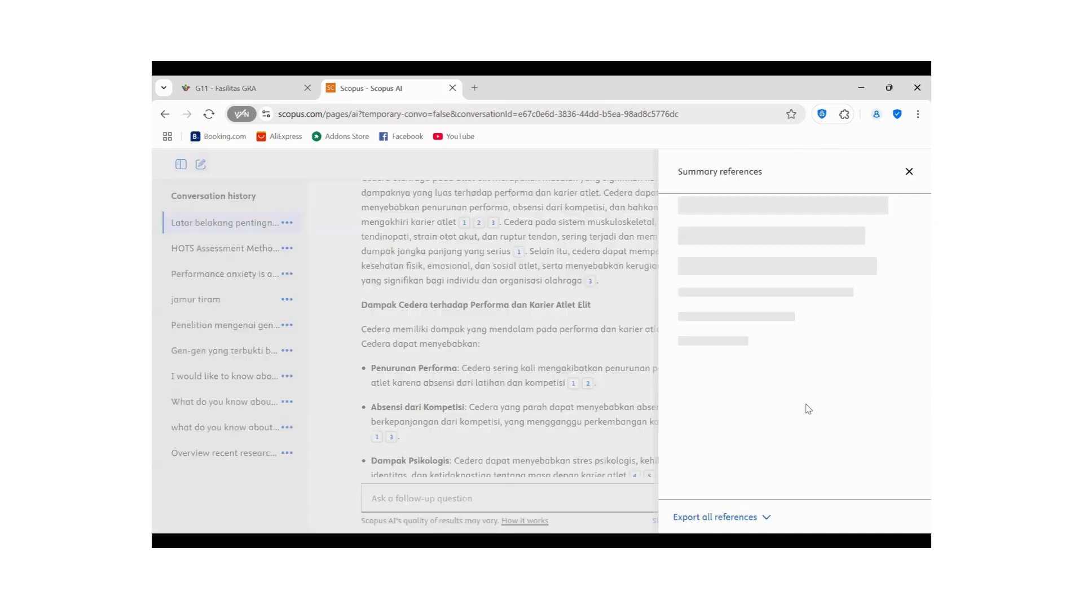
left_click(762, 522)
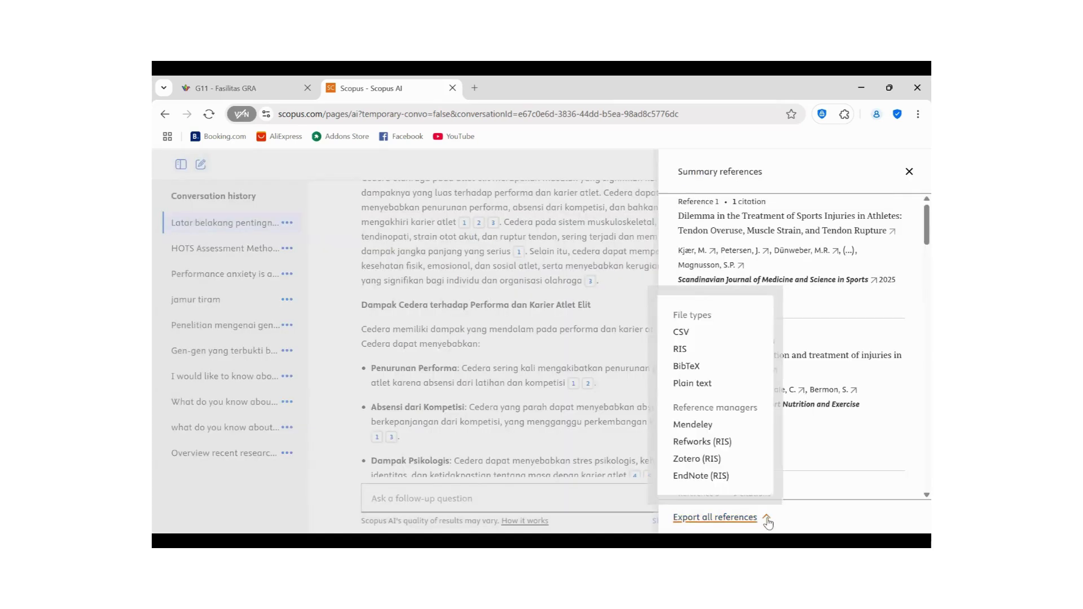
left_click(697, 459)
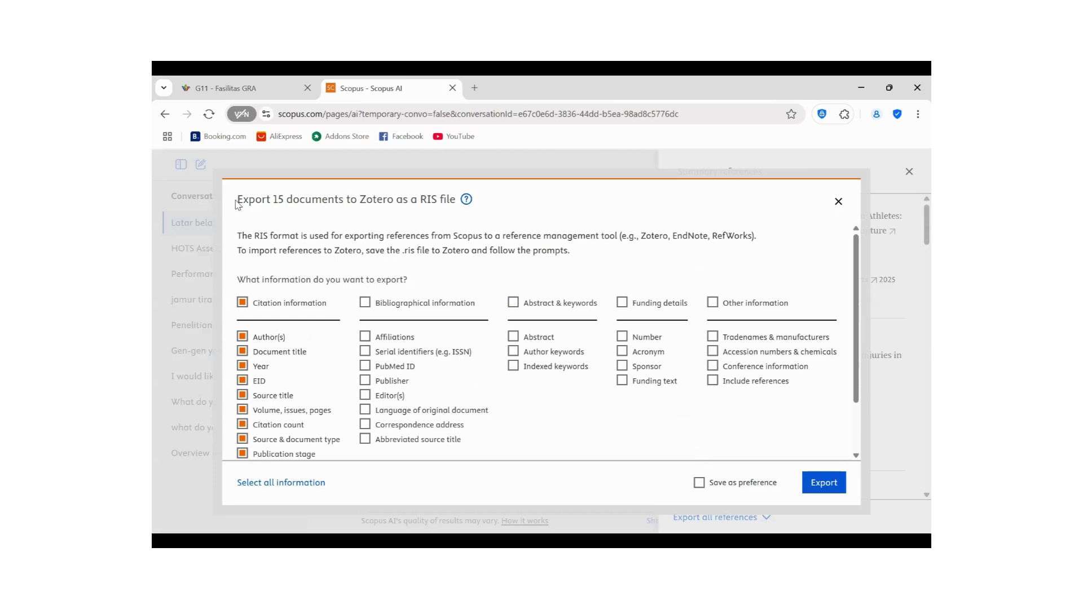
left_click_drag(237, 204, 527, 195)
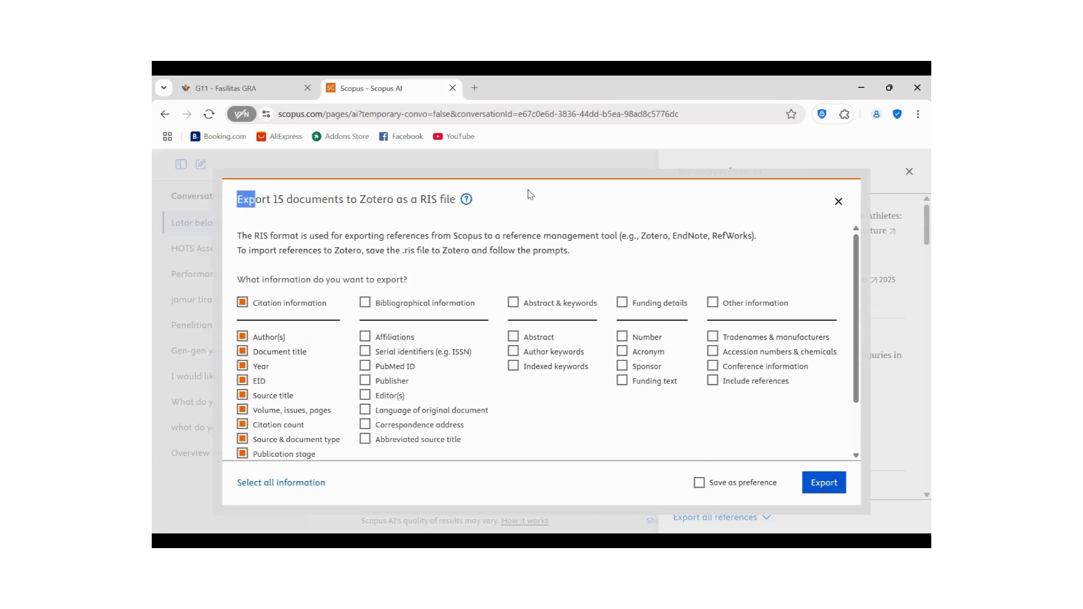
left_click(837, 199)
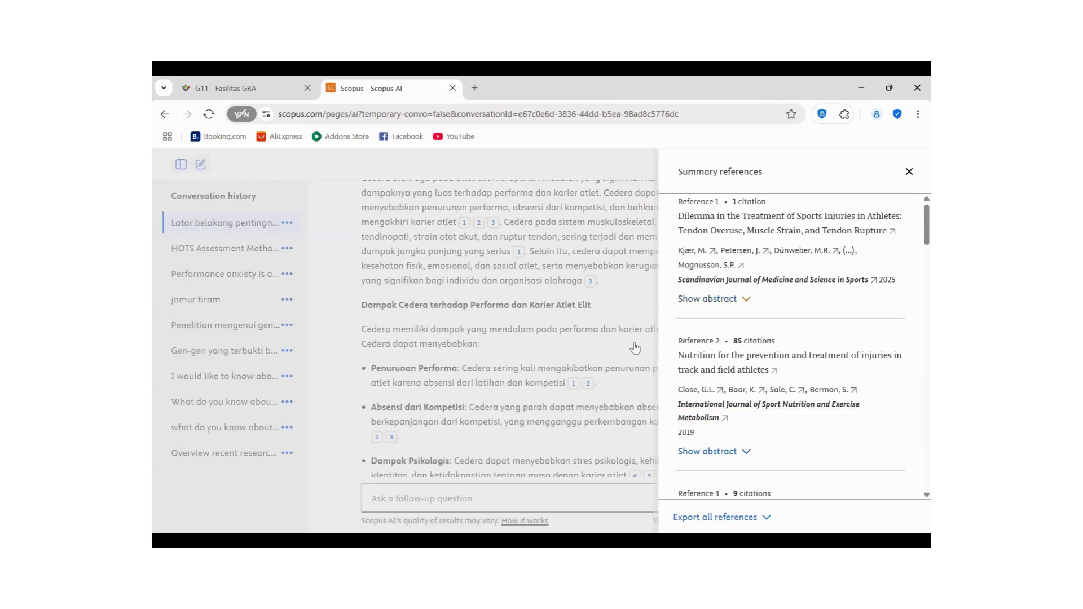
left_click(636, 311)
- Return to the start of the answer and hide its Copilot steps
scroll(861, 381, "down", 2)
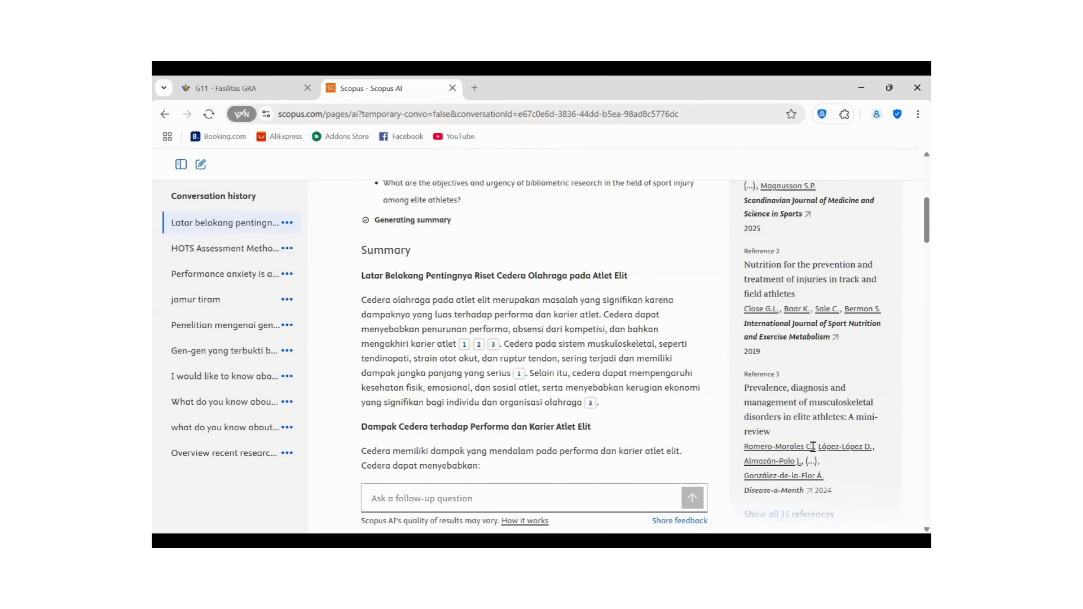
scroll(776, 473, "down", 2)
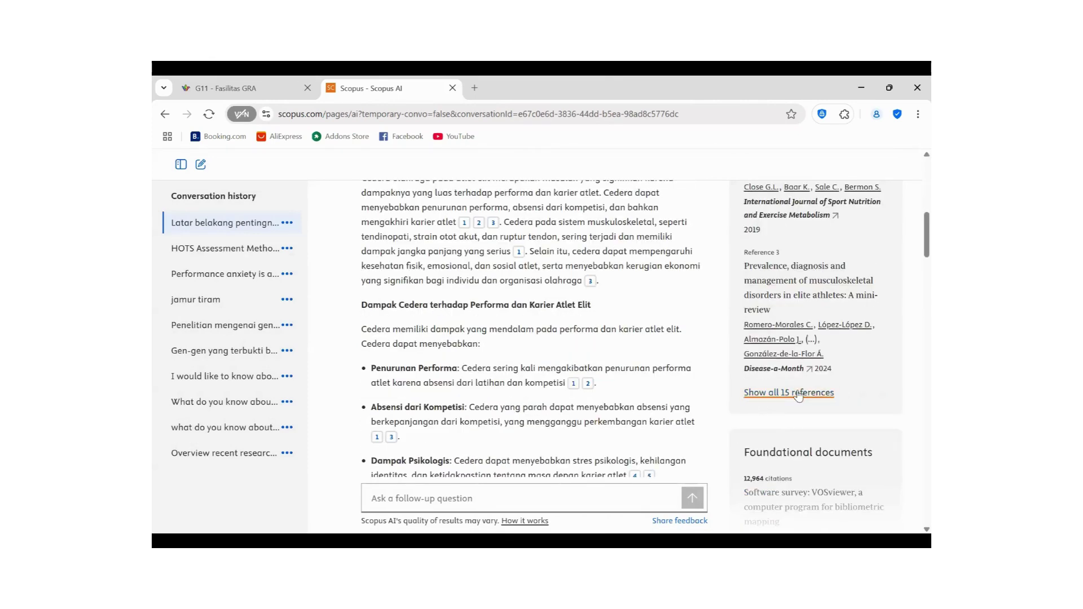
scroll(512, 349, "up", 6)
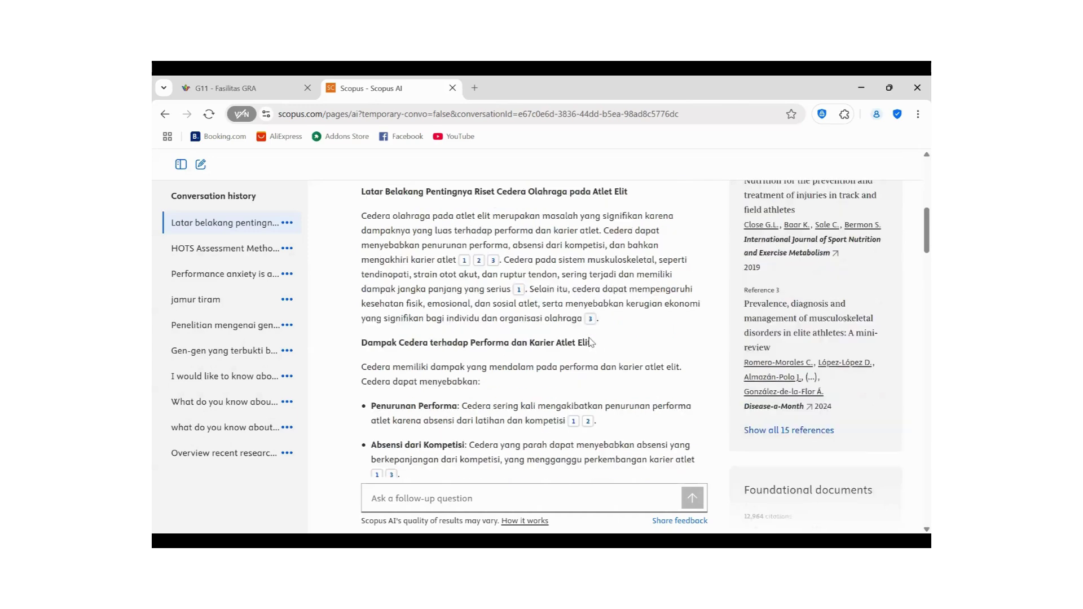
scroll(511, 350, "down", 2)
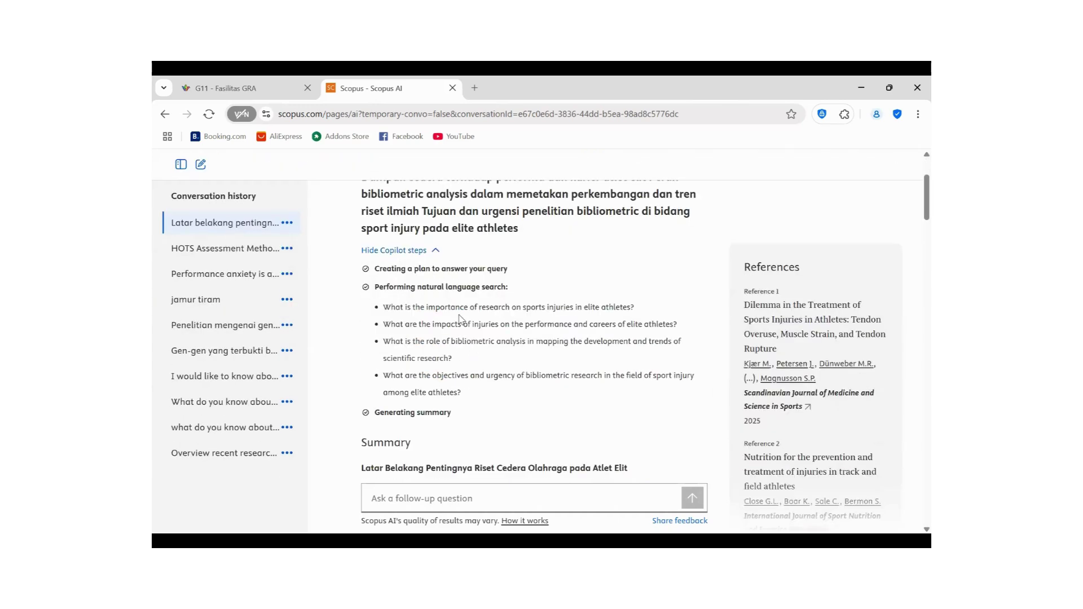
left_click(436, 255)
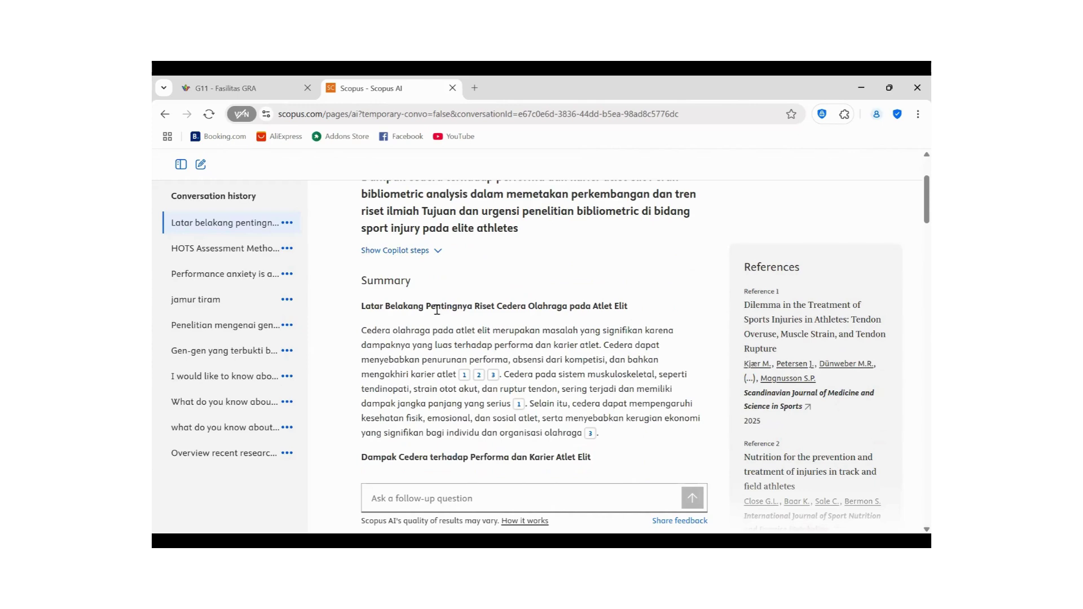
- Read through the main summary to its concluding paragraph and copy the summary text to the clipboard
scroll(378, 257, "down", 1)
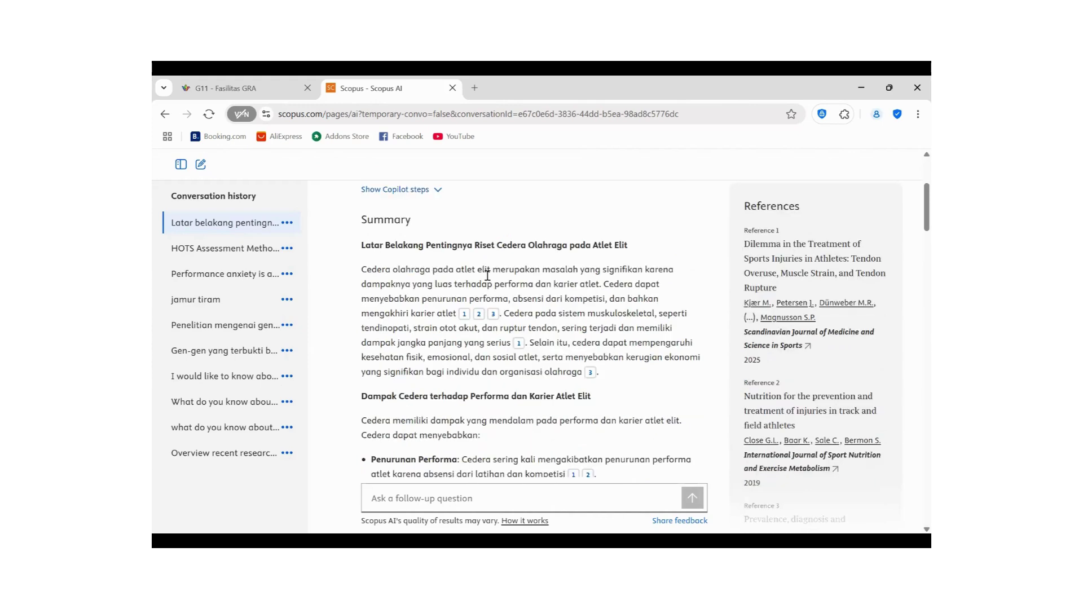
scroll(597, 278, "down", 1)
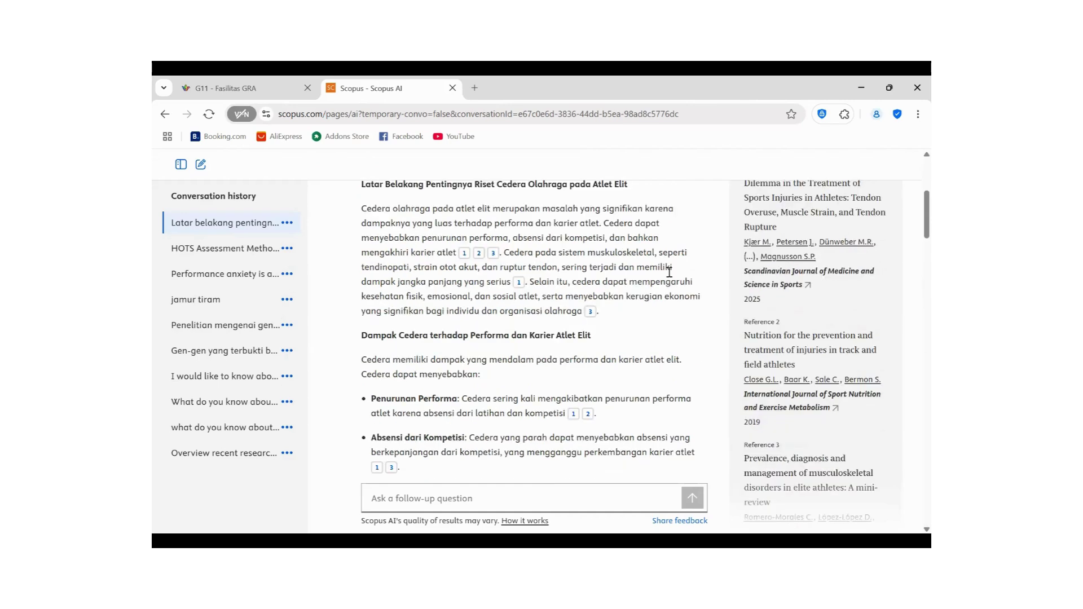
scroll(669, 272, "down", 4)
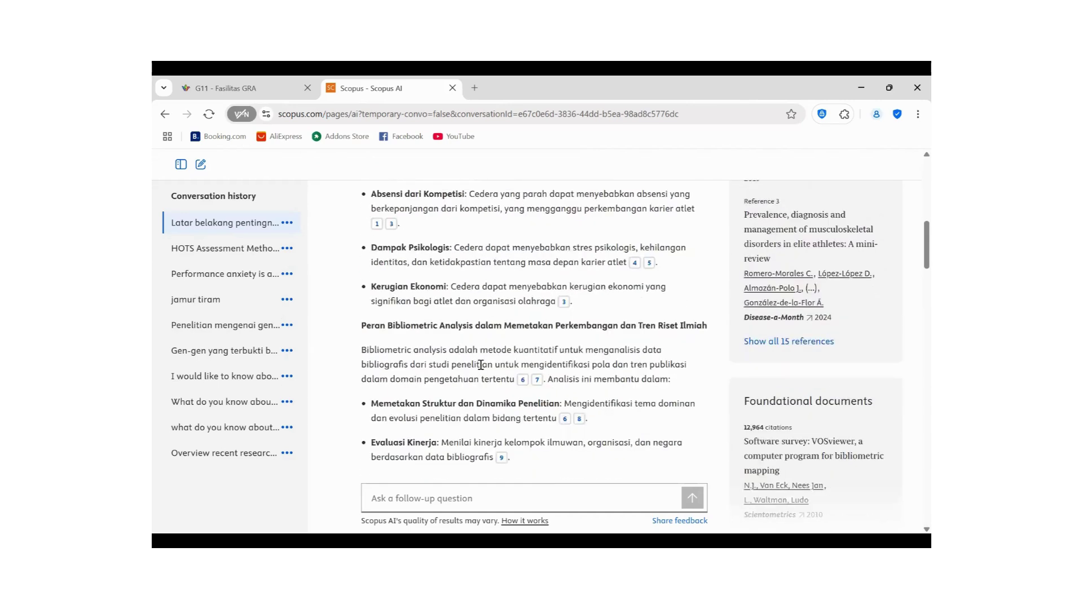
scroll(480, 365, "down", 9)
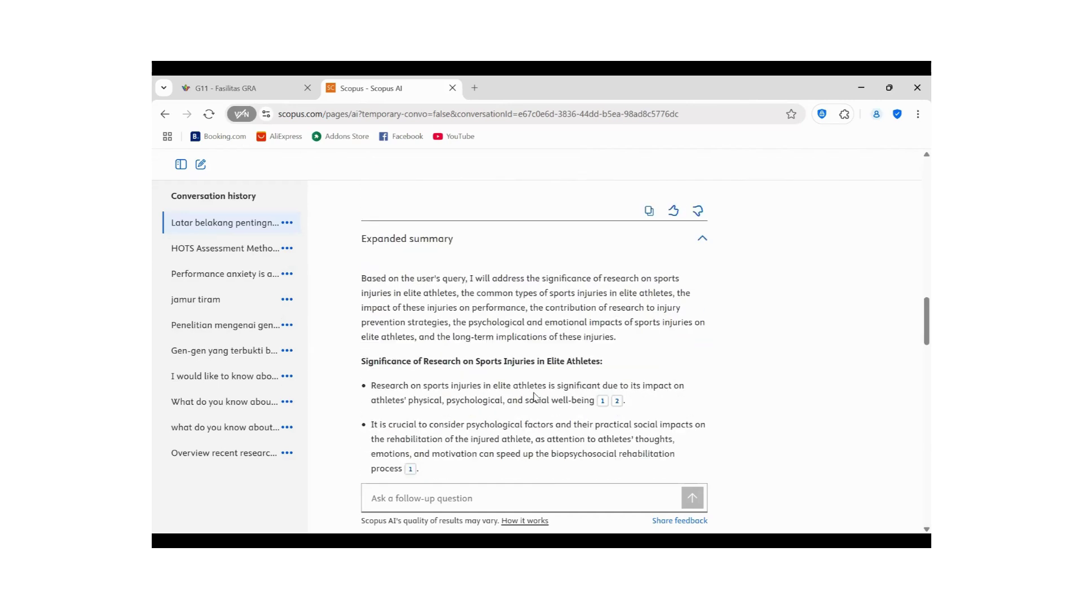
scroll(534, 397, "down", 1)
scroll(531, 396, "up", 8)
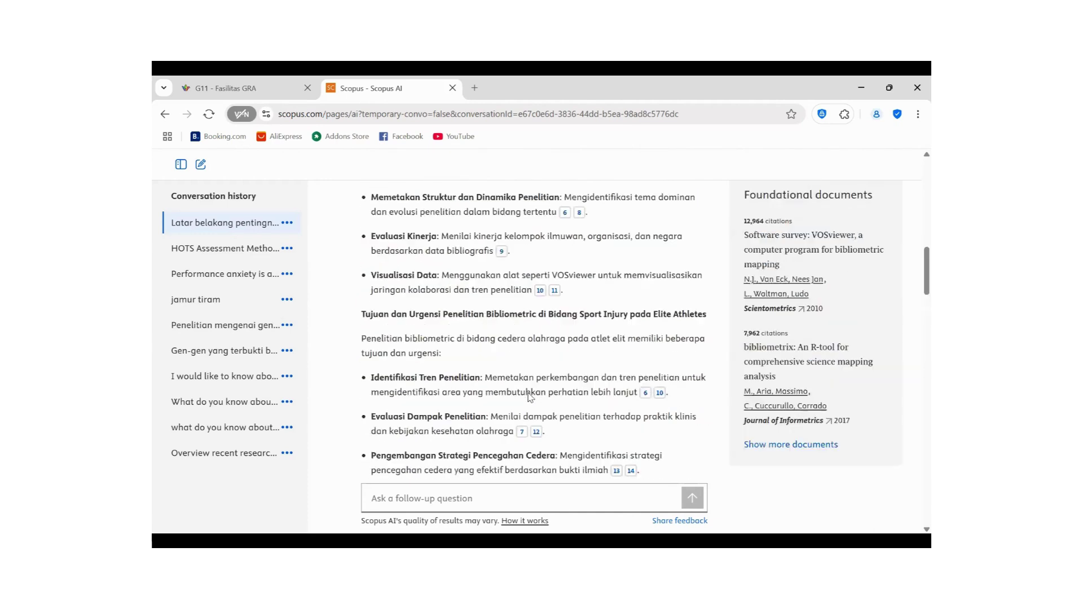
scroll(531, 396, "down", 3)
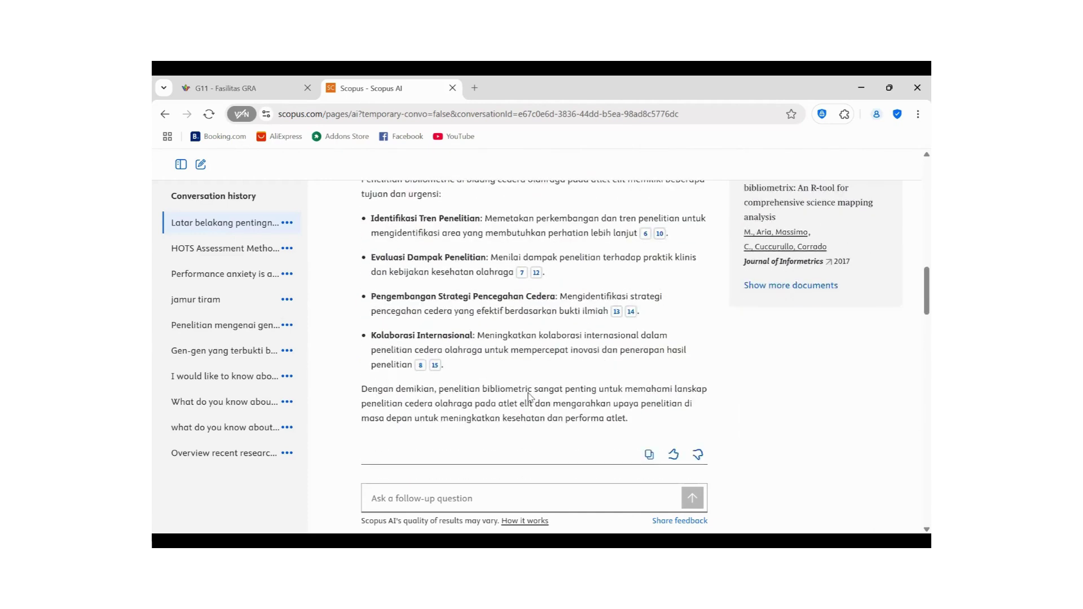
left_click(649, 456)
key("alt+Tab")
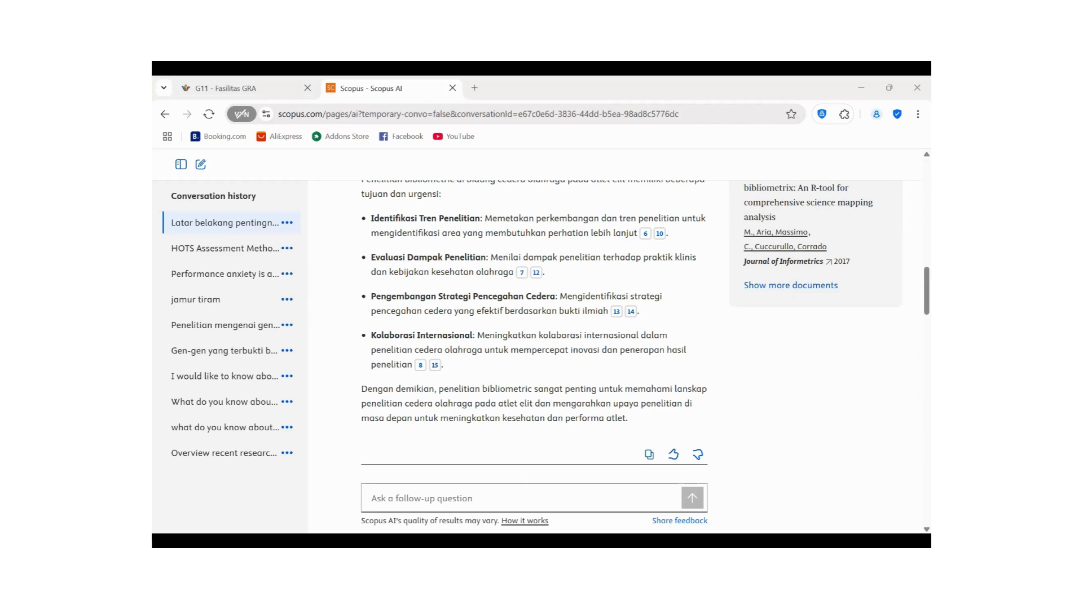
- Review the expanded summary from its introduction through the conclusion, including the insights and suggested follow-up questions beneath it
left_click(479, 351)
scroll(480, 350, "down", 8)
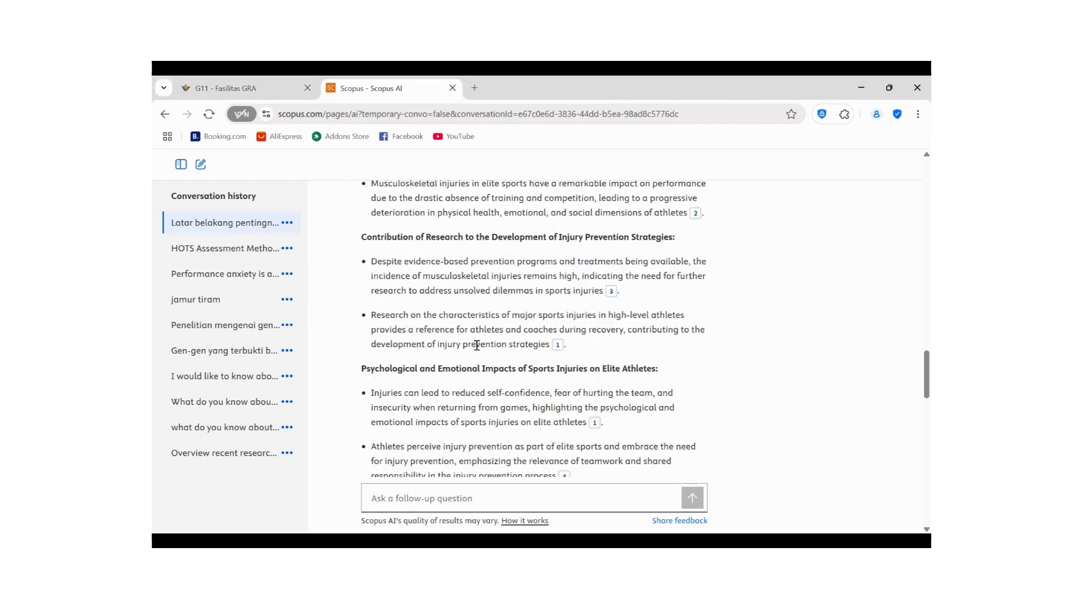
scroll(476, 345, "down", 10)
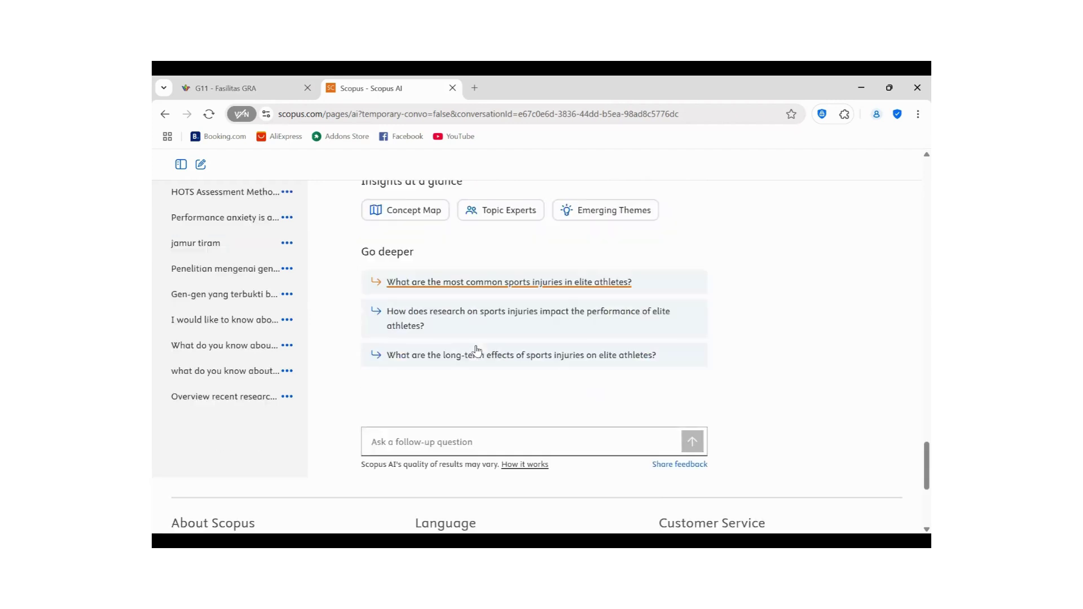
scroll(477, 351, "up", 15)
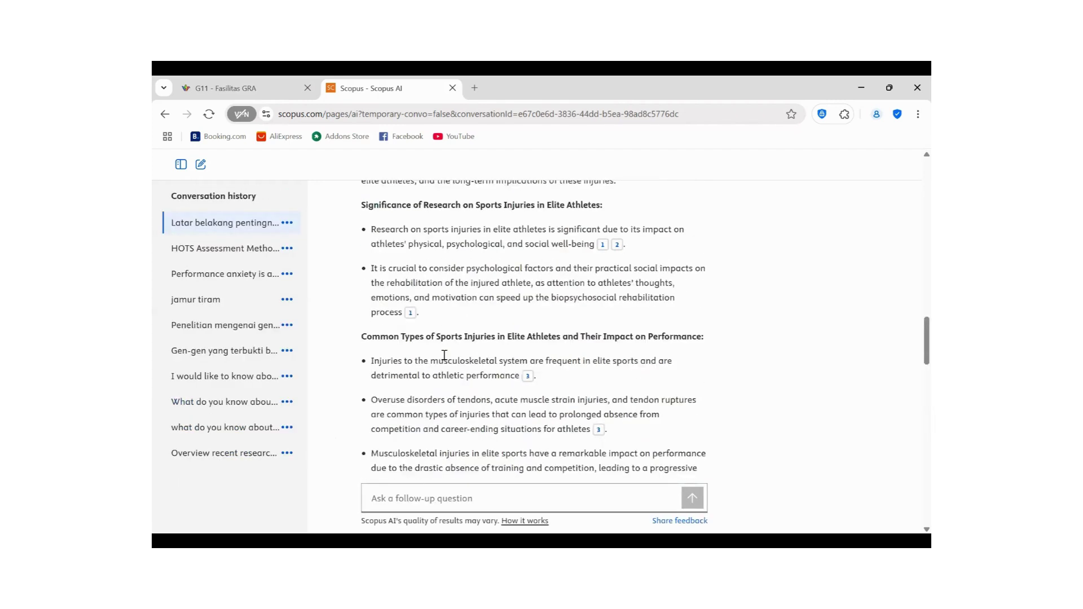
scroll(444, 338, "up", 1)
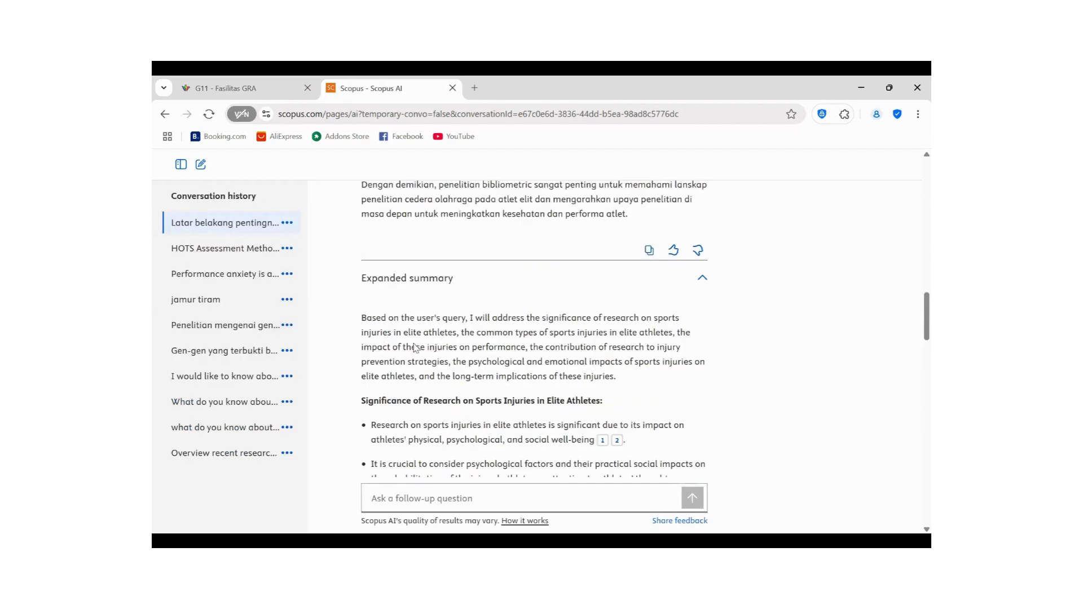
scroll(415, 345, "up", 3)
scroll(417, 341, "down", 12)
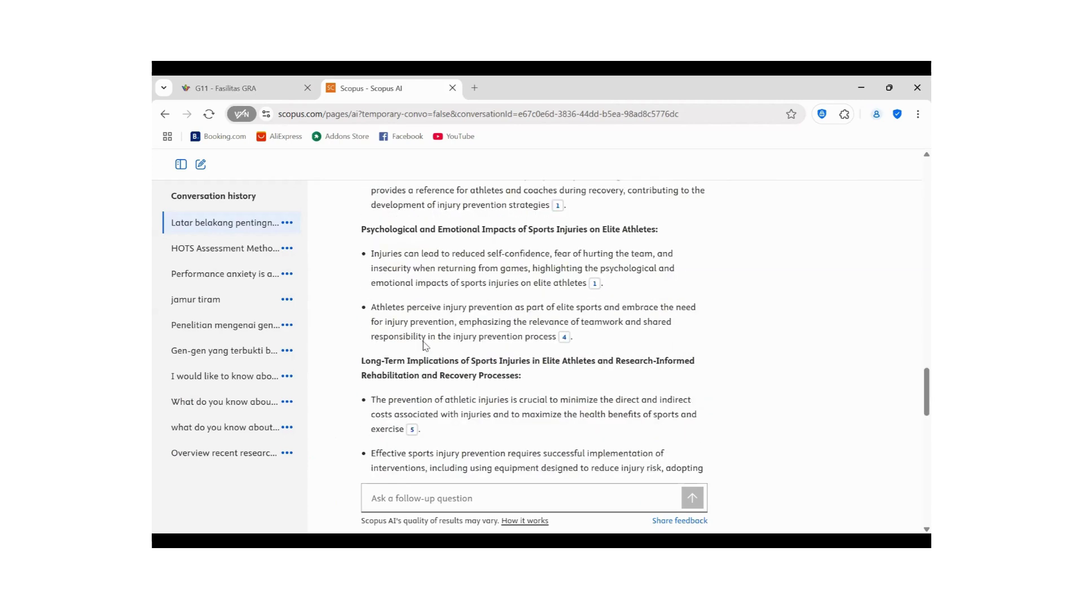
scroll(426, 340, "down", 1)
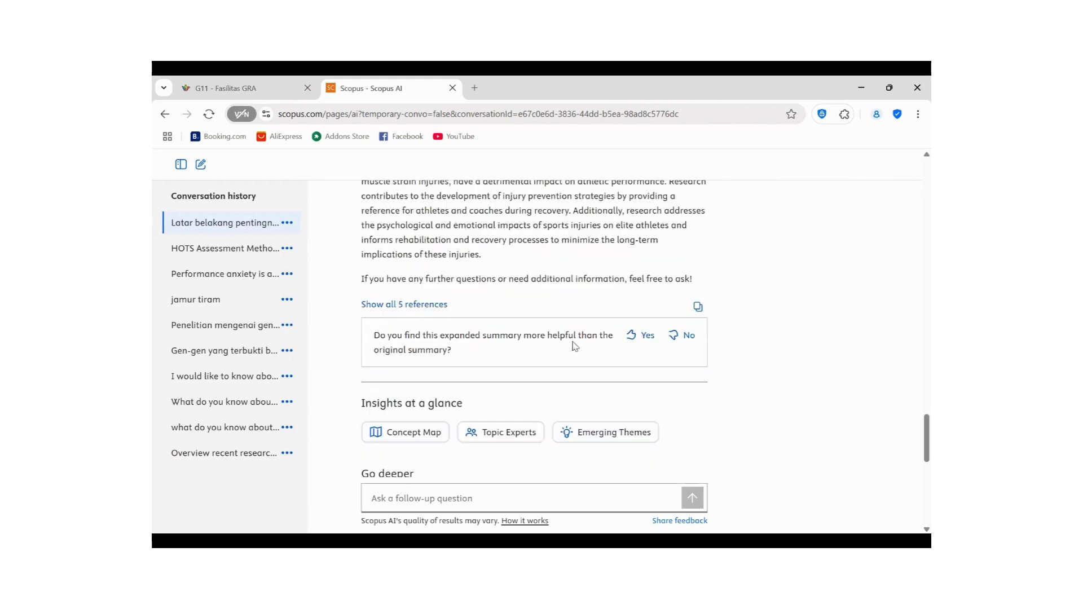
- Copy the expanded summary with its references from Scopus AI and submit it in the ChatGPT bibliometric article conversation
left_click(698, 307)
key("alt+Tab")
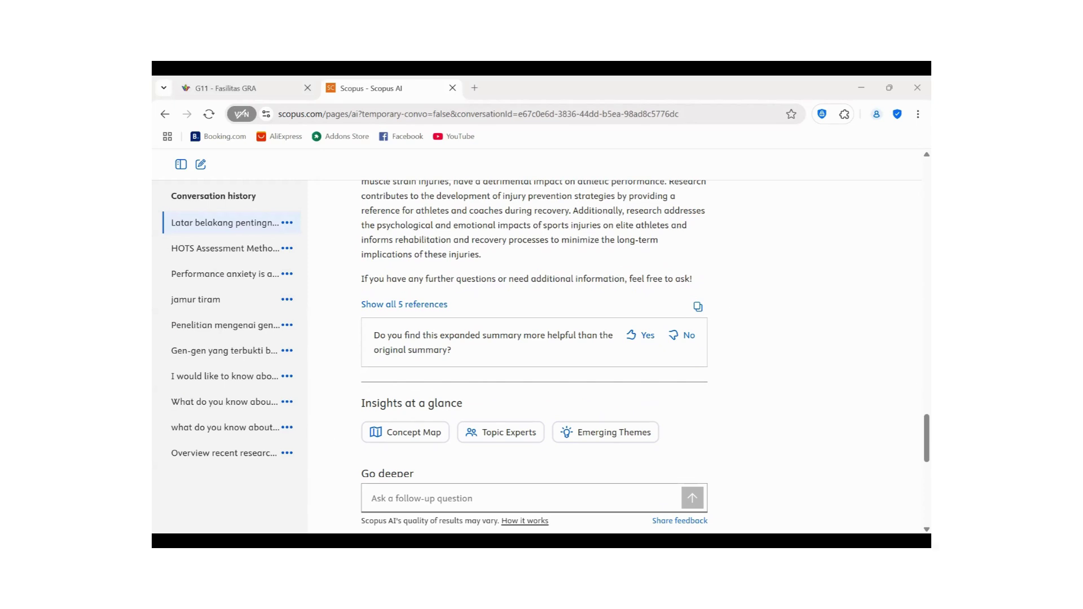
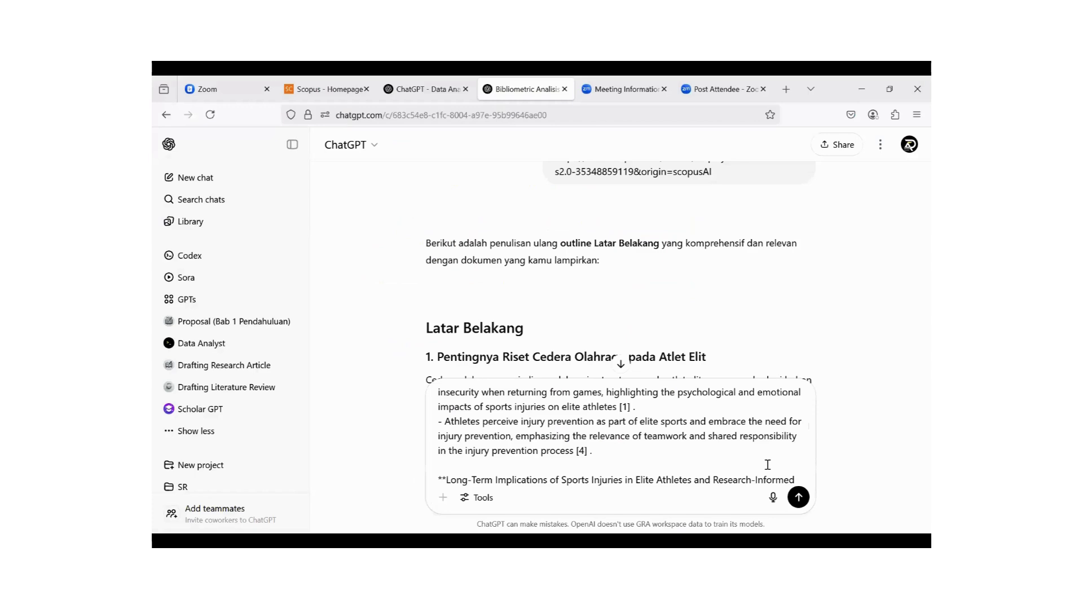
key("Return")
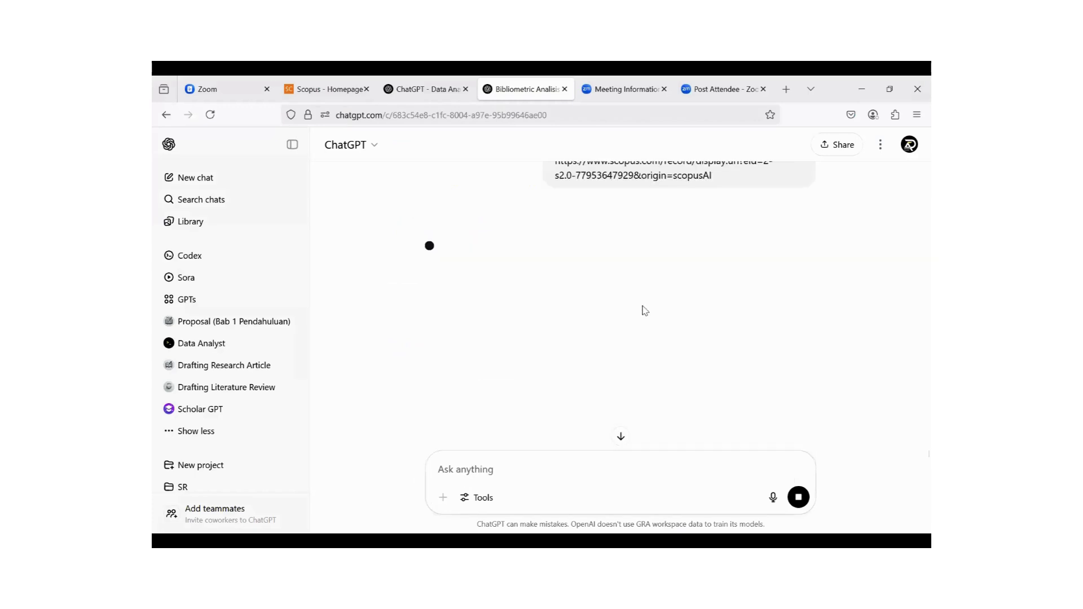
- Go back through the ChatGPT conversation to the article outline and highlight the four points under "1. Pendahuluan"
scroll(631, 308, "up", 10)
scroll(632, 308, "up", 20)
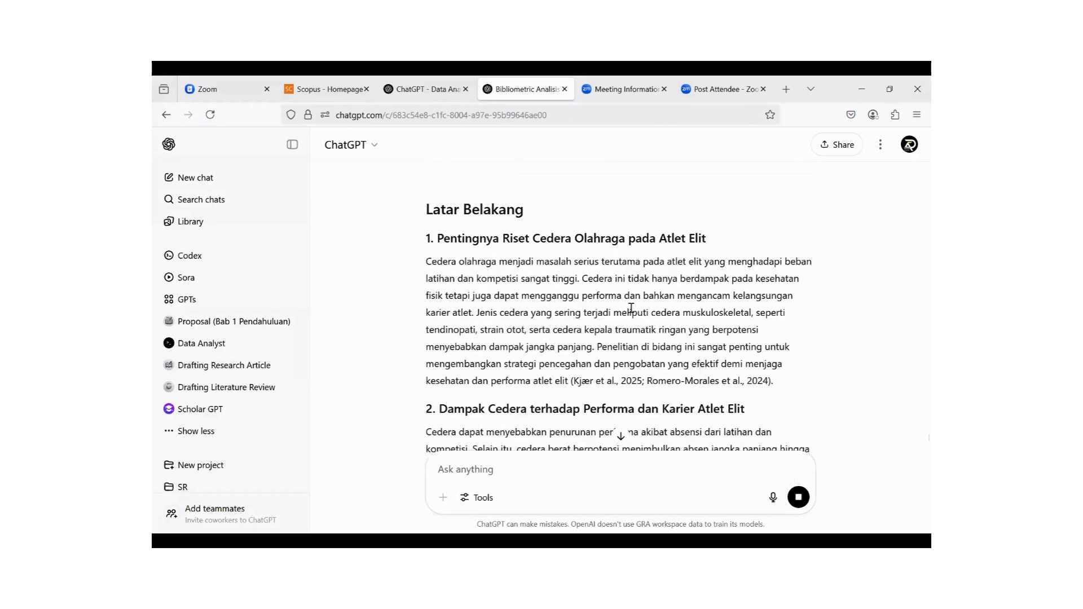
scroll(632, 307, "up", 20)
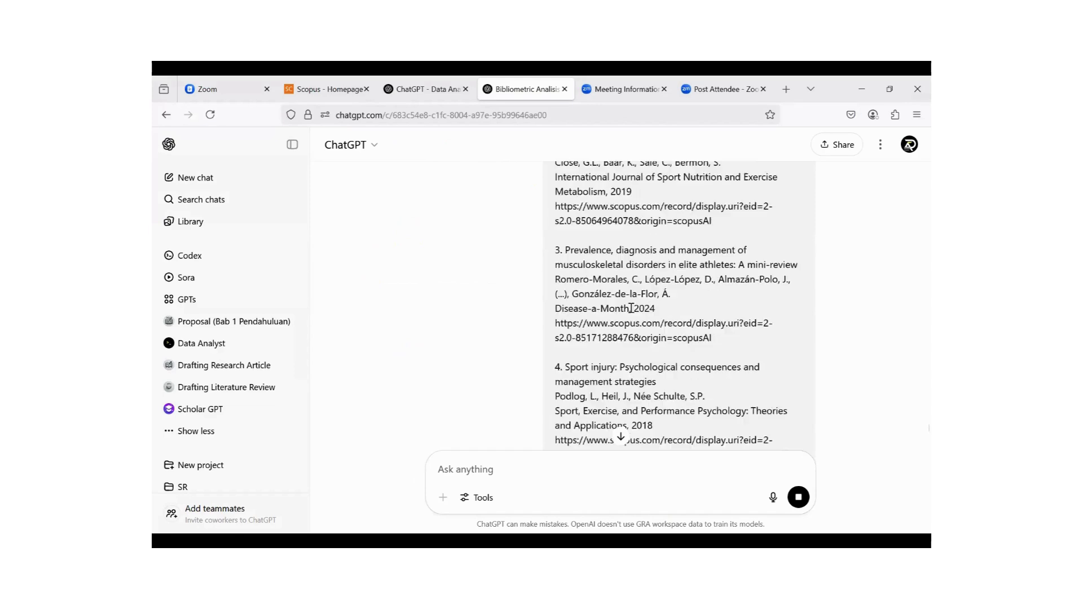
scroll(631, 308, "up", 15)
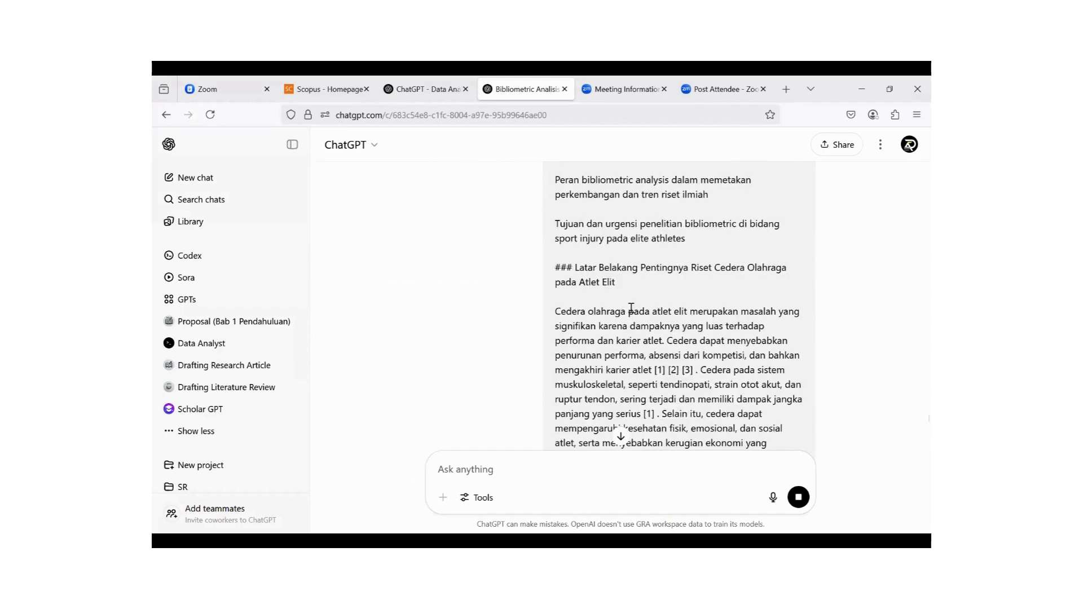
scroll(595, 257, "down", 4)
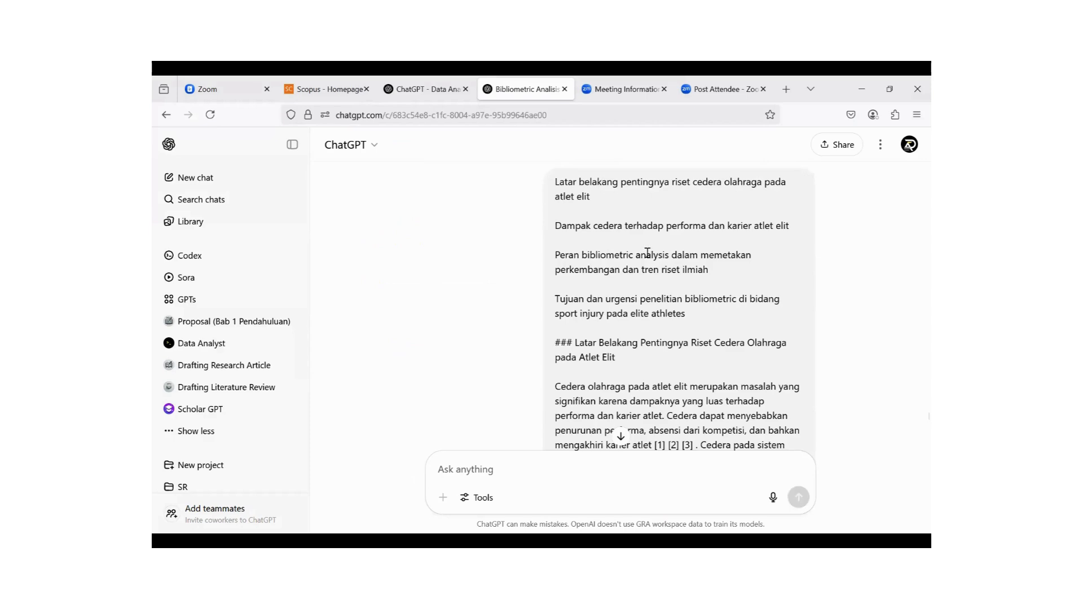
scroll(649, 366, "up", 10)
scroll(648, 367, "up", 20)
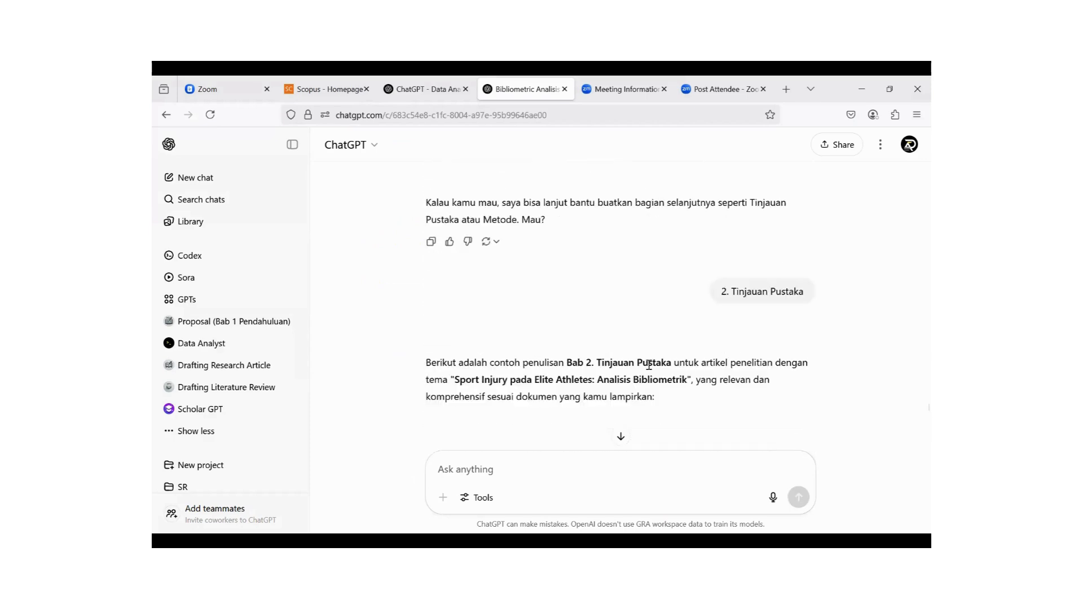
scroll(650, 371, "up", 10)
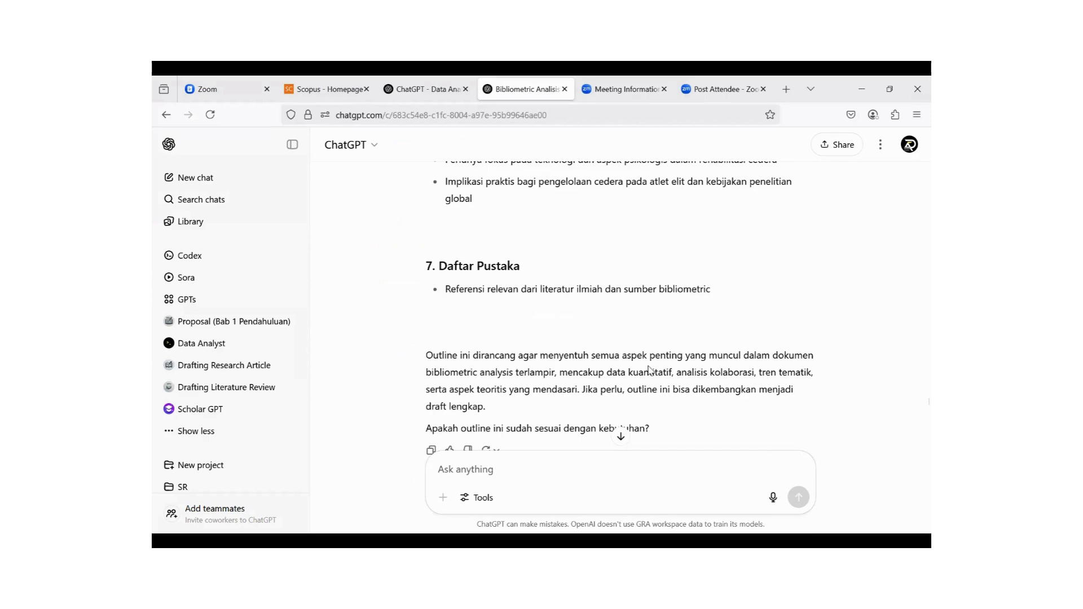
scroll(648, 370, "up", 10)
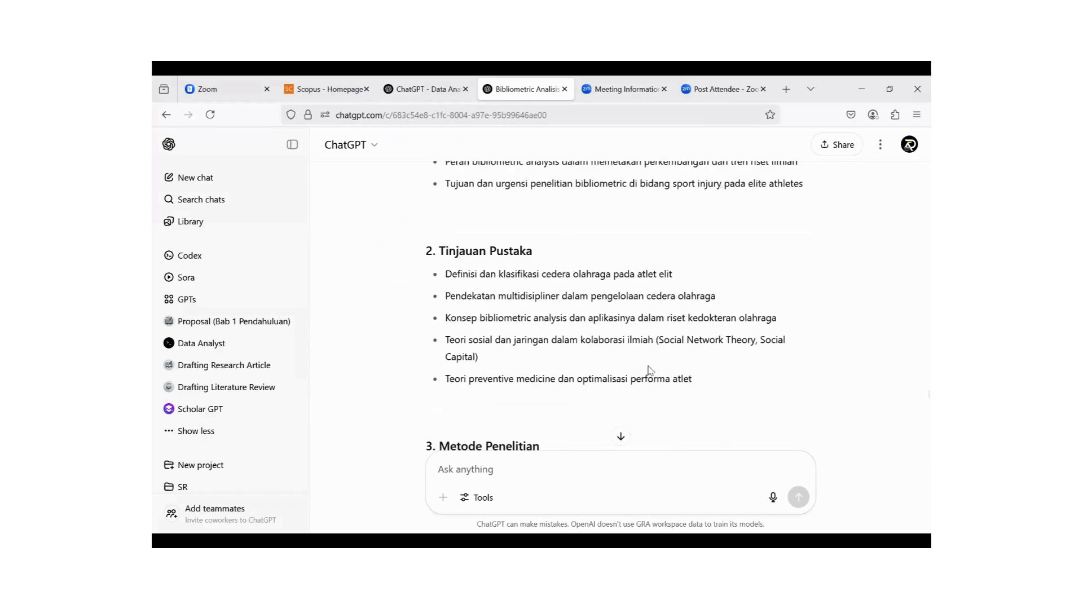
left_click_drag(442, 252, 806, 319)
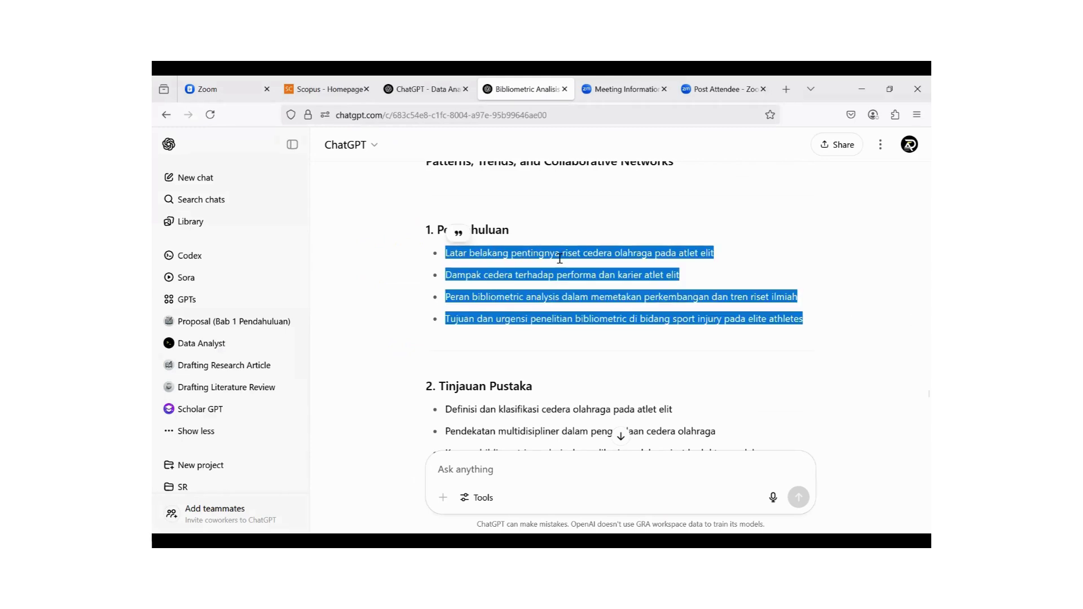
- Review the submitted outline points and Scopus AI summary, ChatGPT's rewritten Latar Belakang, and the submitted expanded summary
scroll(610, 208, "down", 2)
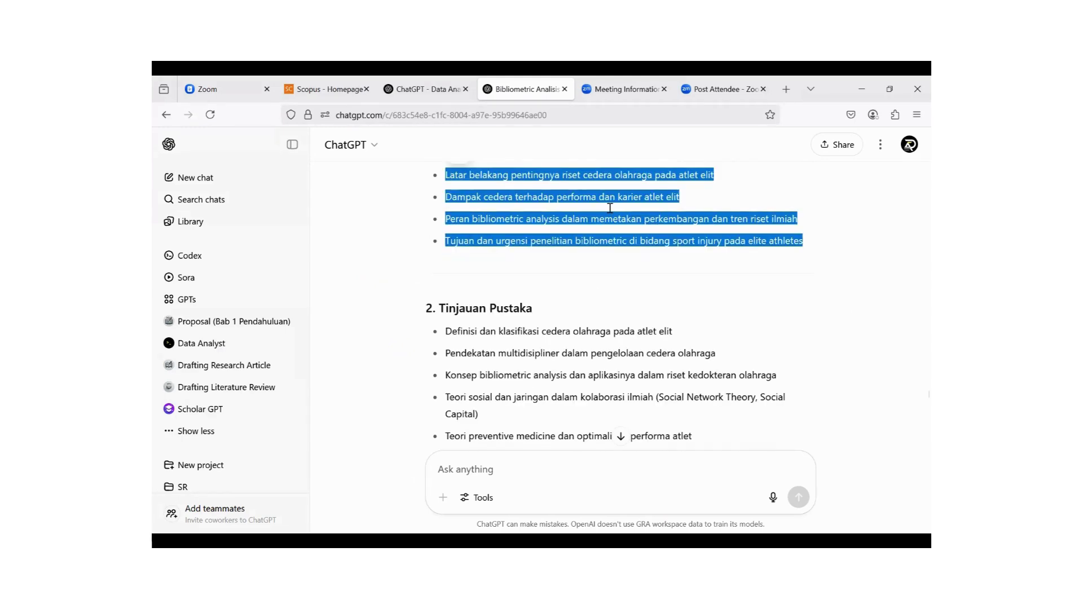
scroll(588, 260, "down", 15)
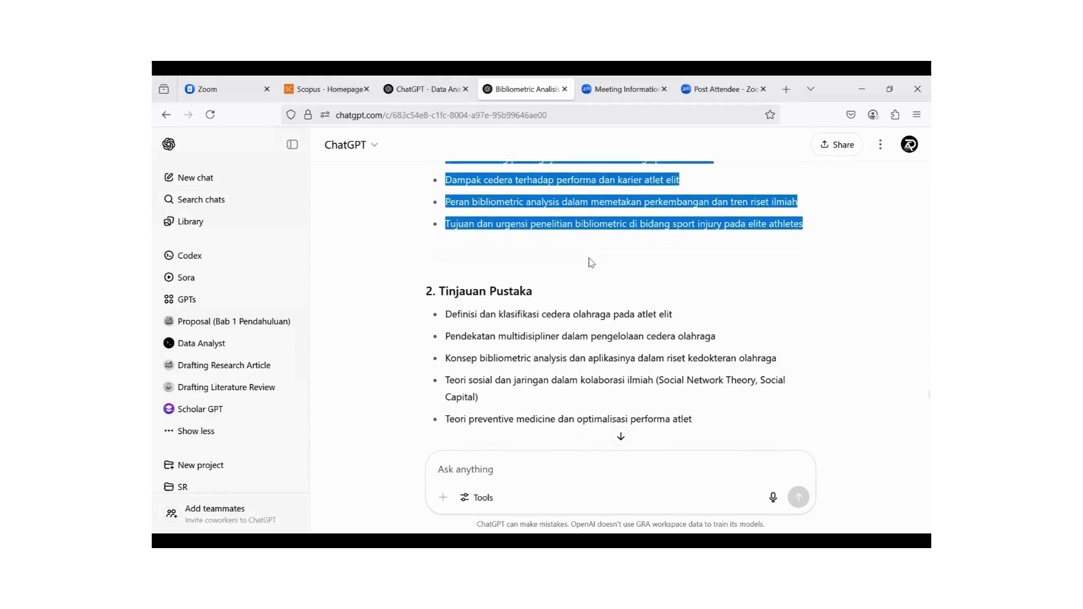
scroll(588, 260, "down", 10)
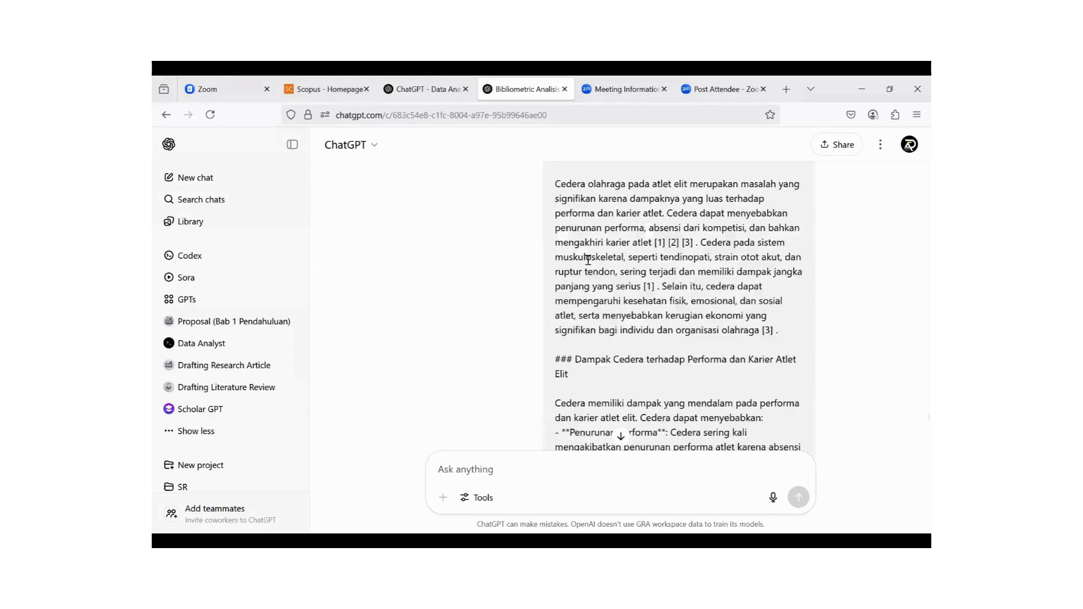
scroll(661, 297, "up", 5)
scroll(605, 345, "down", 10)
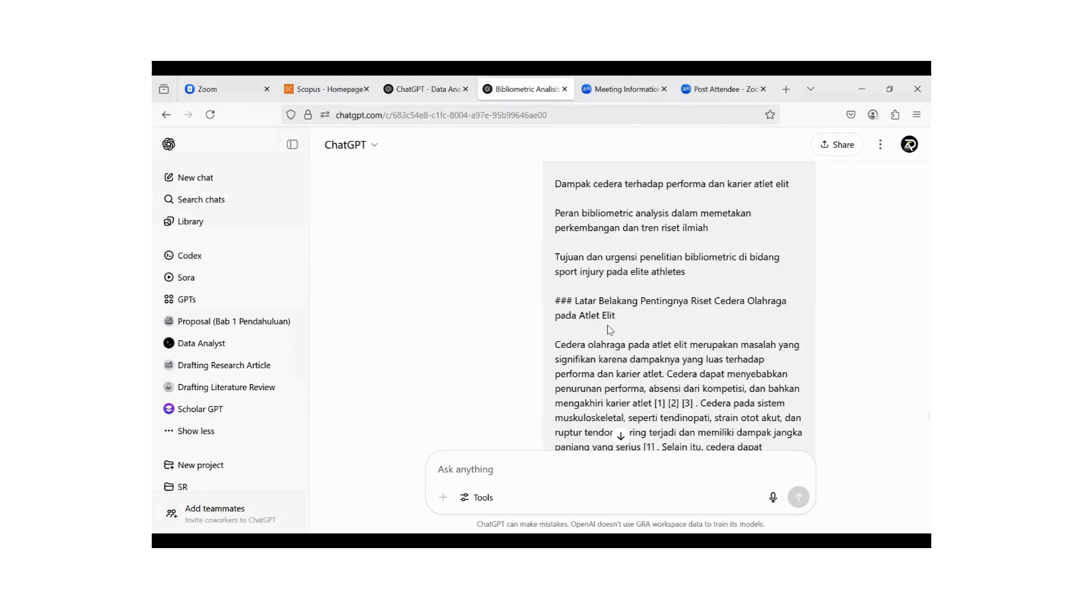
scroll(609, 325, "down", 15)
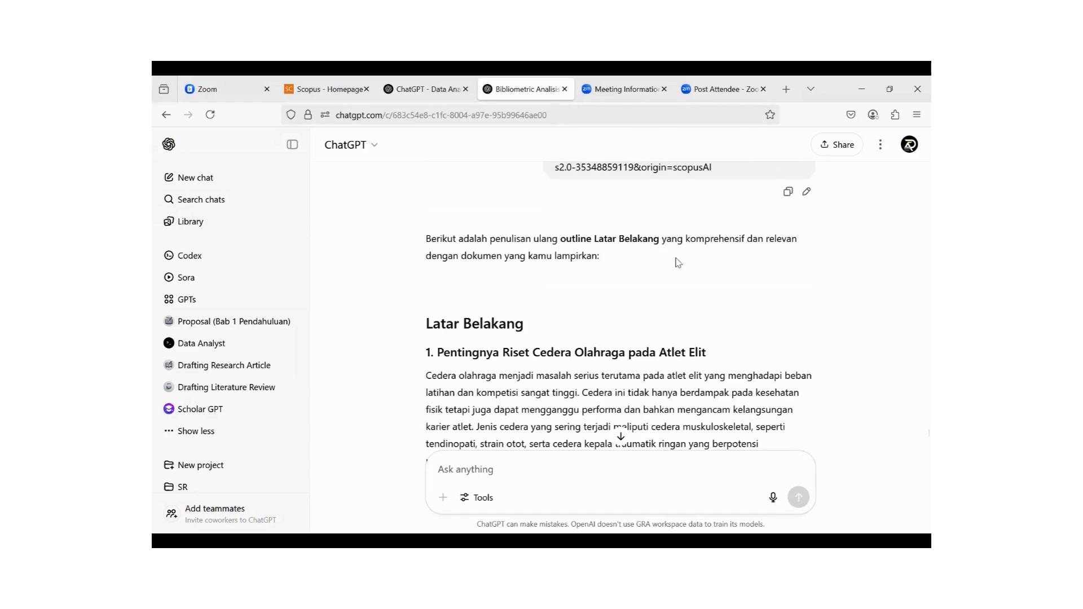
scroll(677, 262, "up", 4)
scroll(677, 265, "down", 15)
scroll(675, 285, "up", 15)
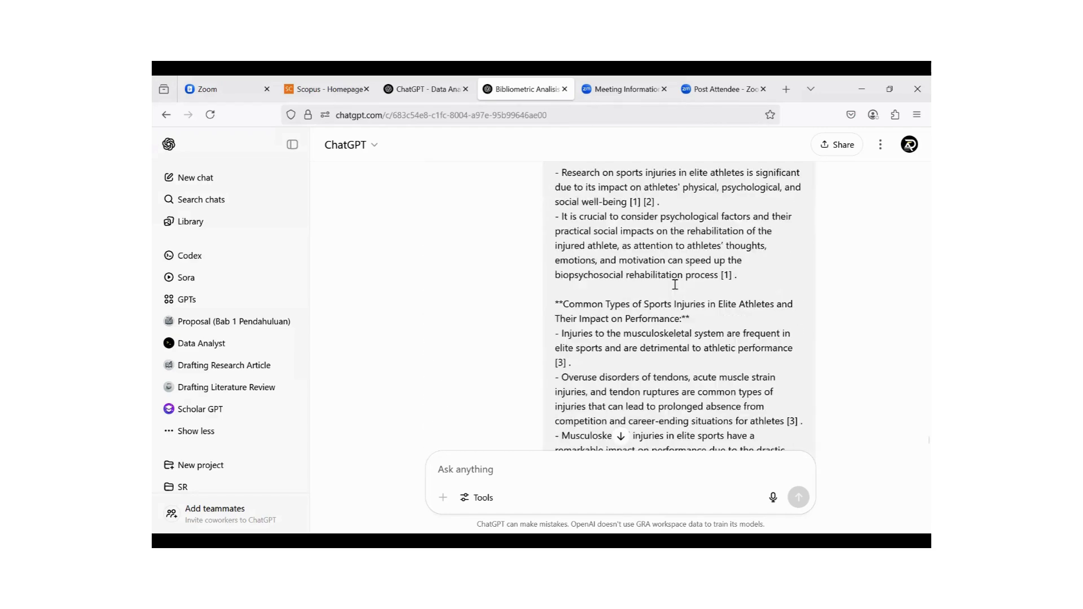
- Read ChatGPT's answer on "Signifikansi Penelitian Cedera Olahraga pada Atlet Elit", checking its introduction and numbered sections with citations
scroll(677, 287, "down", 8)
scroll(677, 291, "down", 8)
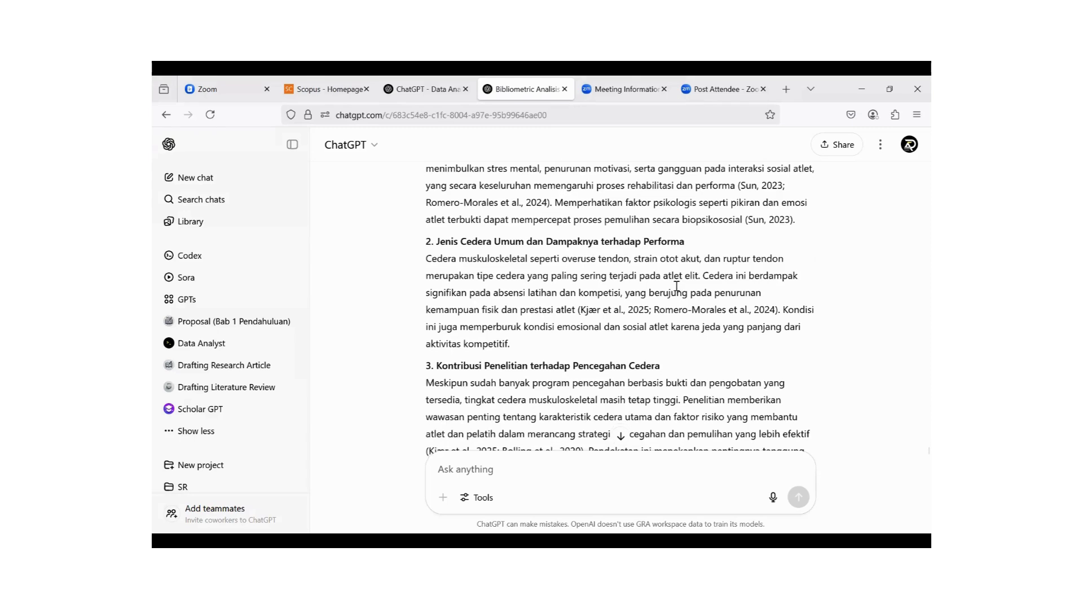
scroll(497, 271, "up", 5)
scroll(611, 311, "down", 15)
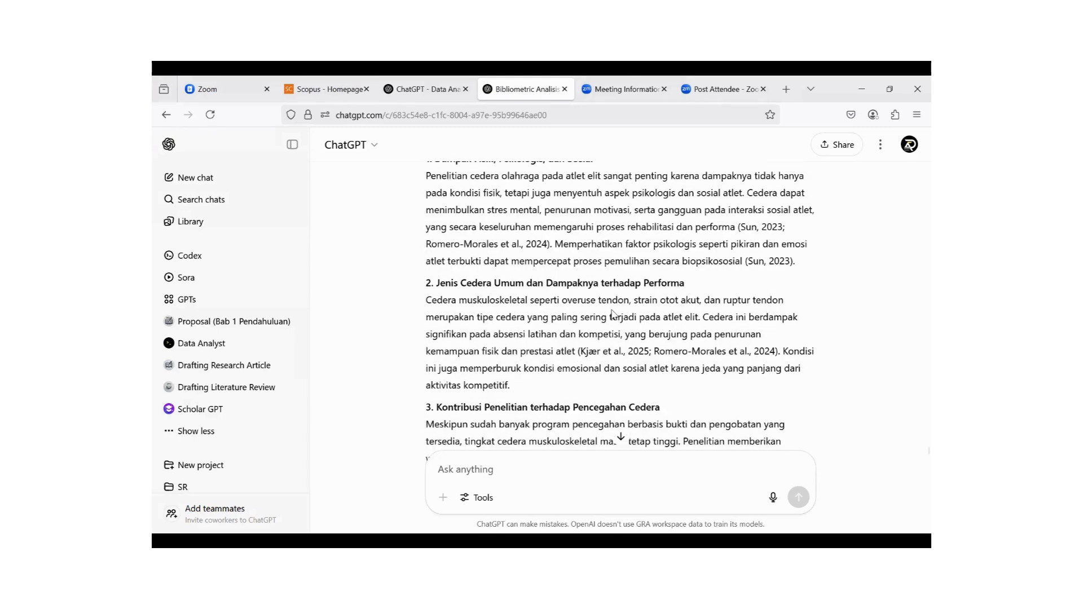
scroll(611, 311, "up", 6)
scroll(611, 311, "up", 10)
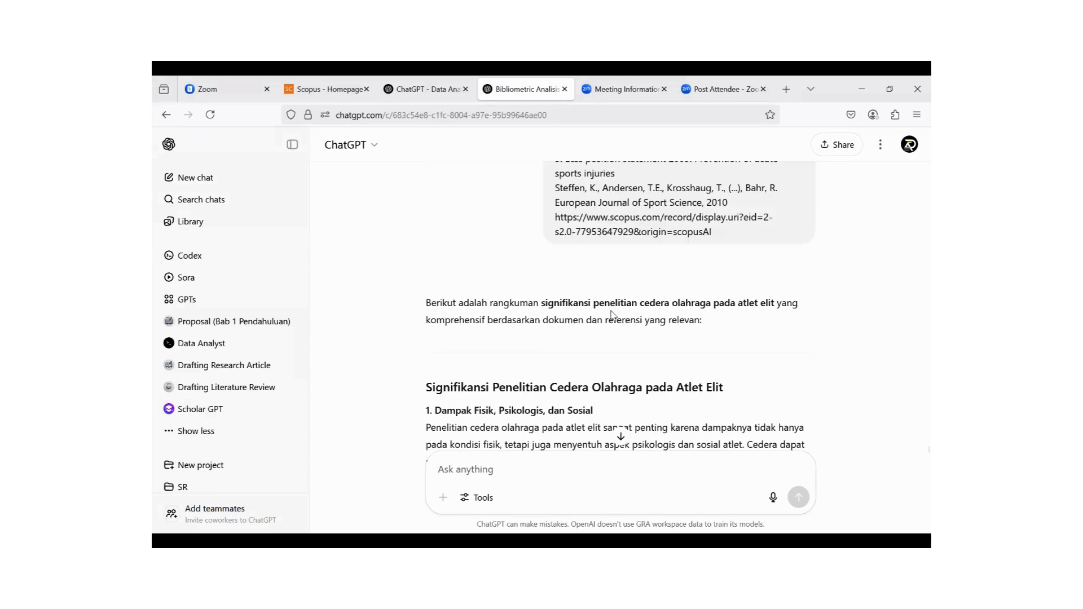
scroll(570, 438, "down", 2)
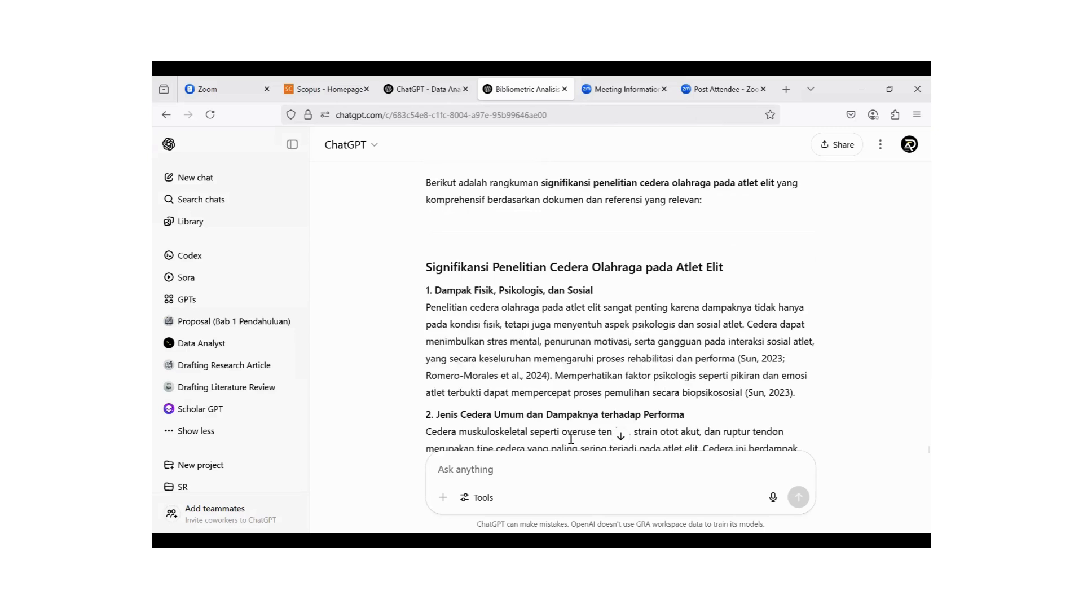
scroll(571, 438, "down", 3)
scroll(568, 429, "up", 2)
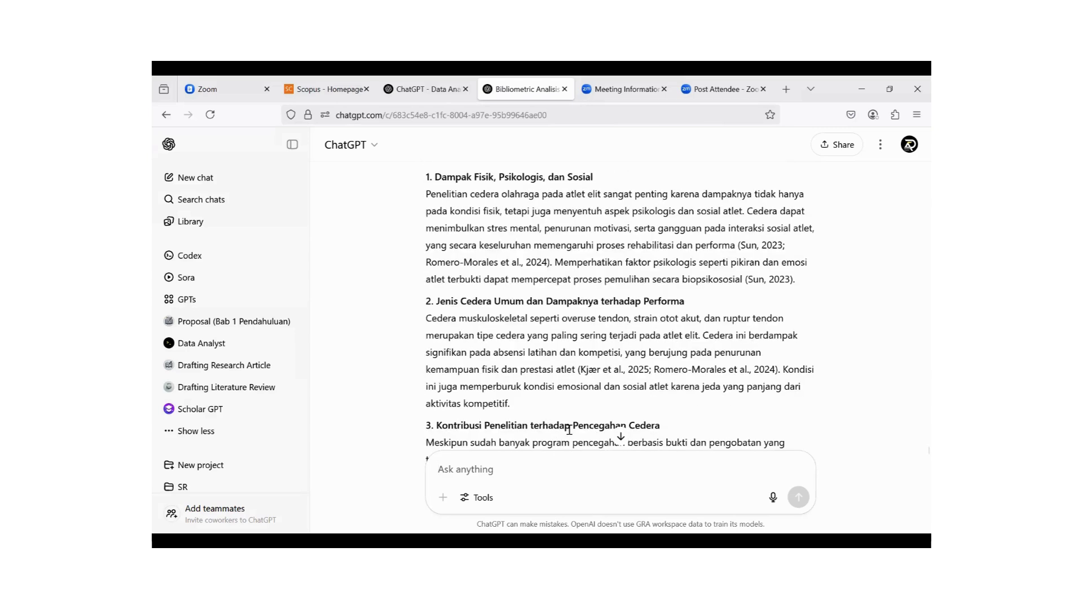
- Start a ChatGPT prompt for rewriting the introduction with data integrity preserved: "tulis ulang pendahuluan, jaga integritas data,"
type("tulis ulang pe")
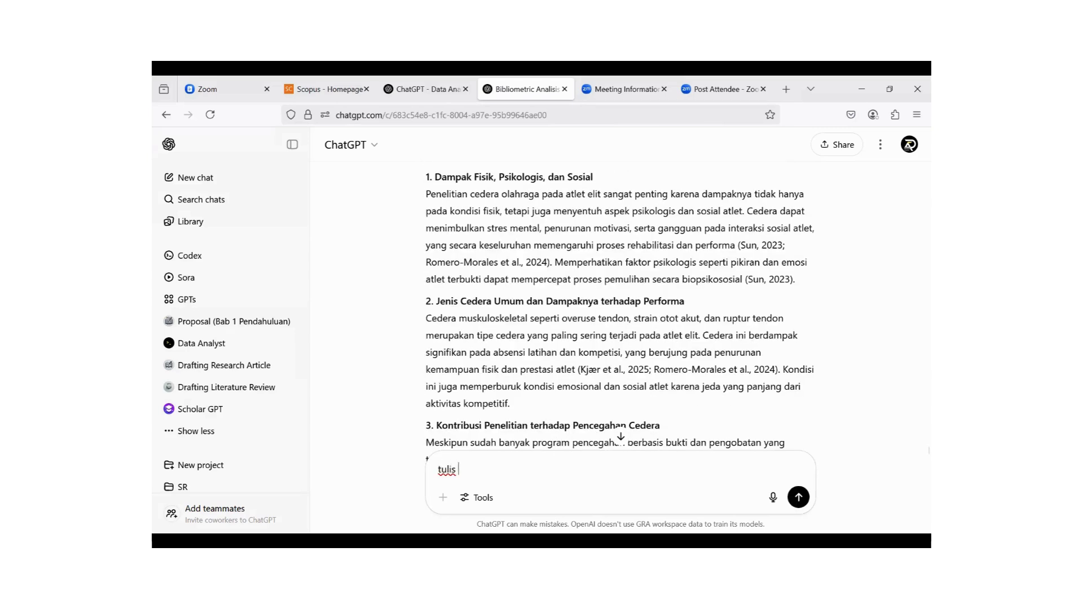
type("ndahuluan, pastikan")
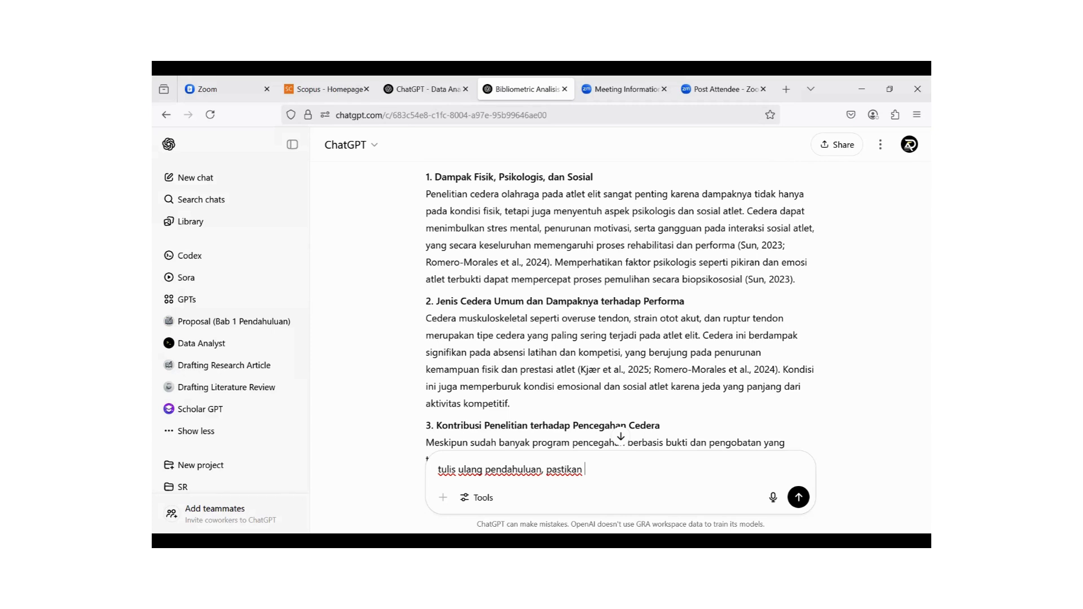
type("data")
key("BackSpace")
key("BackSpace")
key("BackSpace")
key("BackSpace")
key("BackSpace")
key("BackSpace")
key("BackSpace")
key("BackSpace")
key("BackSpace")
key("BackSpace")
key("BackSpace")
key("BackSpace")
key("BackSpace")
type("jaga integritas data, ")
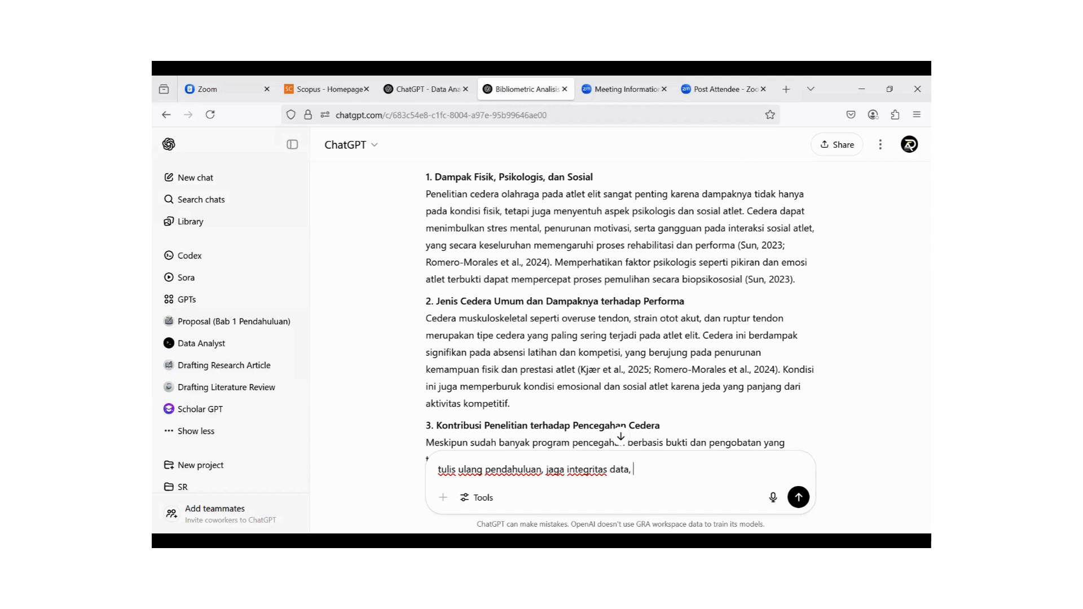
- Extend the prompt to exclude outside data and require literature support: "jangan mengambil data dari luar, suport dengan pernyataan literatur dan sitasi,"
type("jangan mengambil data ")
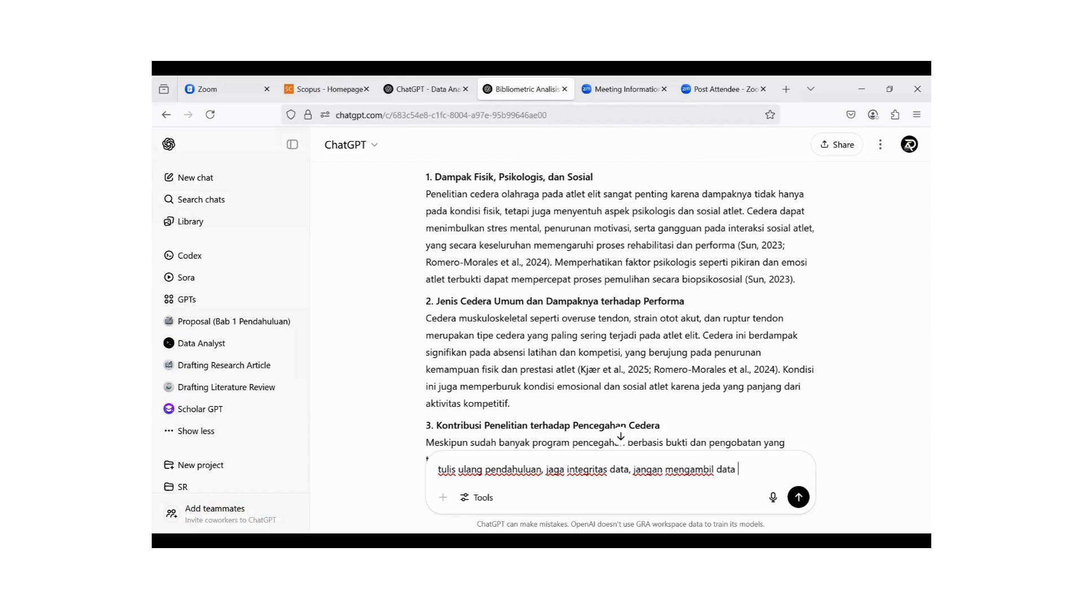
type("dari luar, suport")
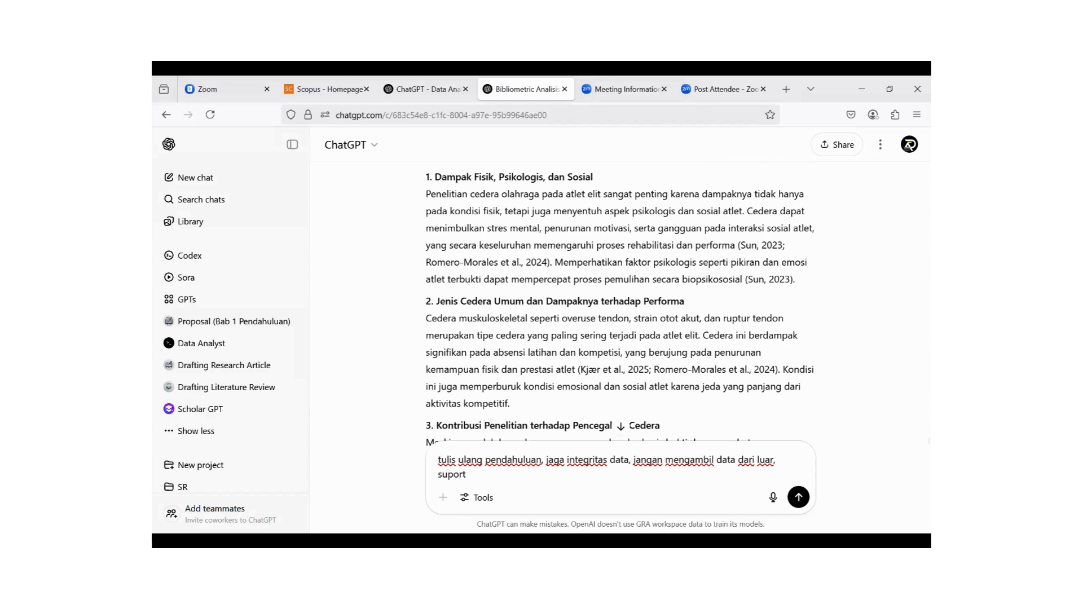
type(" dengan liet")
key("BackSpace")
key("BackSpace")
type("teratur")
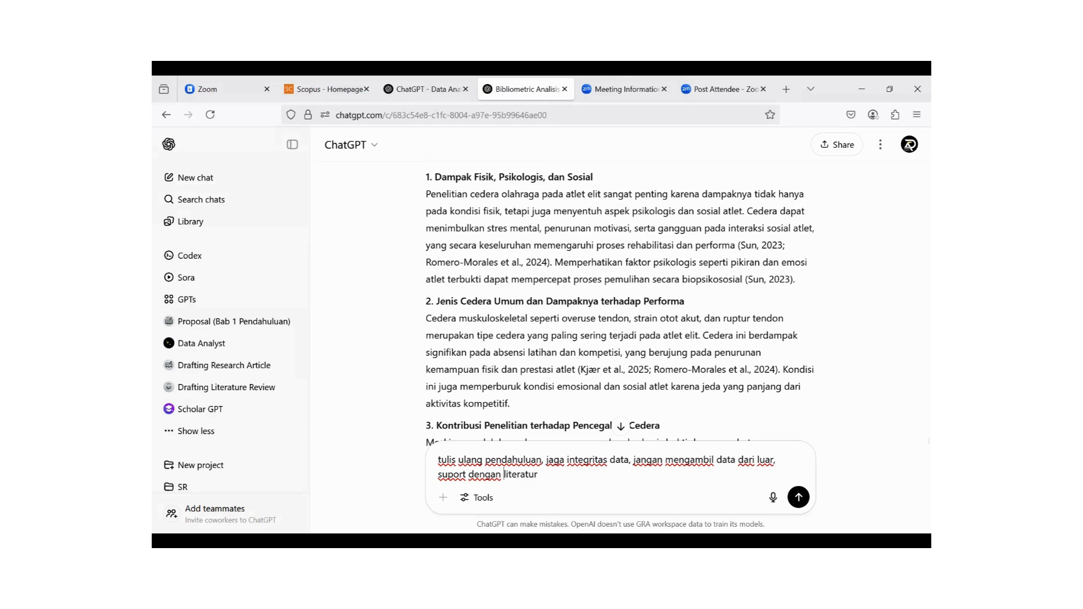
type("pernyataan")
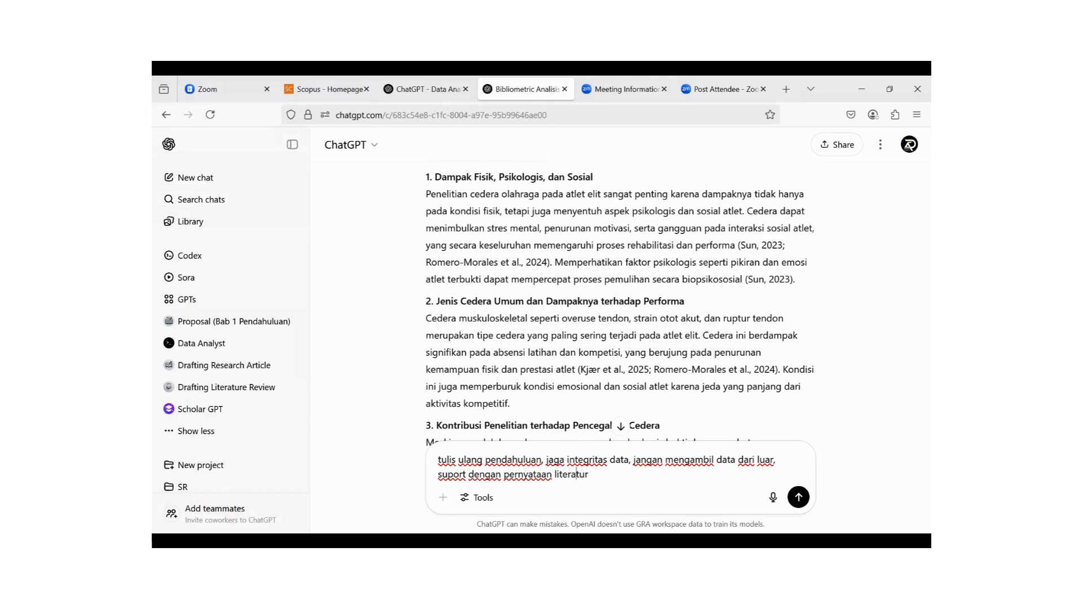
key("End")
type("dan sitasi, dalam s")
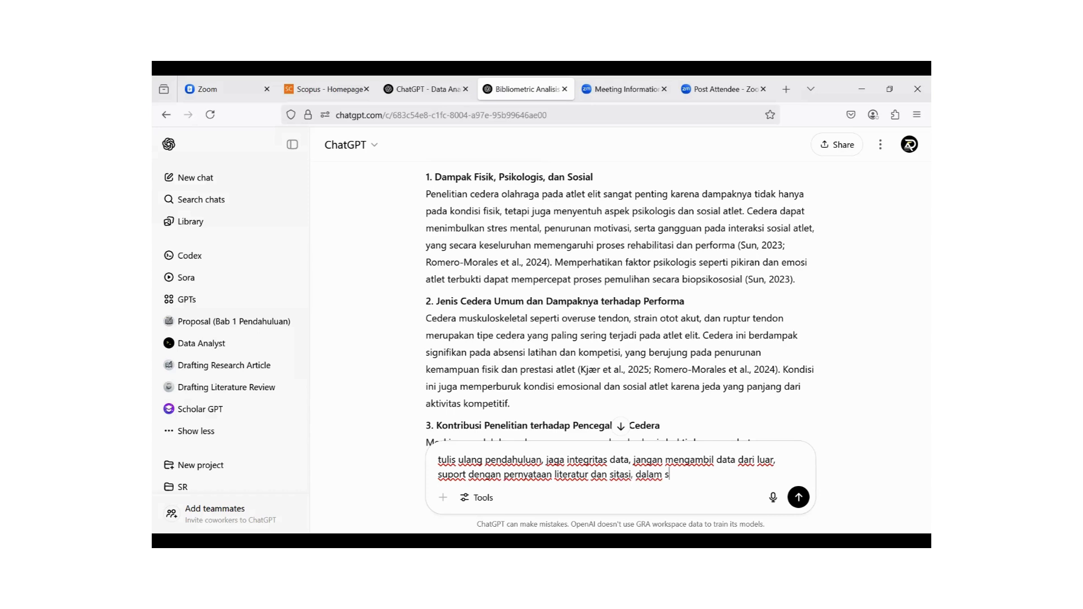
- Specify the citation style in the prompt: "dalam sitasi tulis stely APA 7 edition,"
type("itasi ")
type("st")
key("BackSpace")
key("BackSpace")
type("tulis stely APA 7")
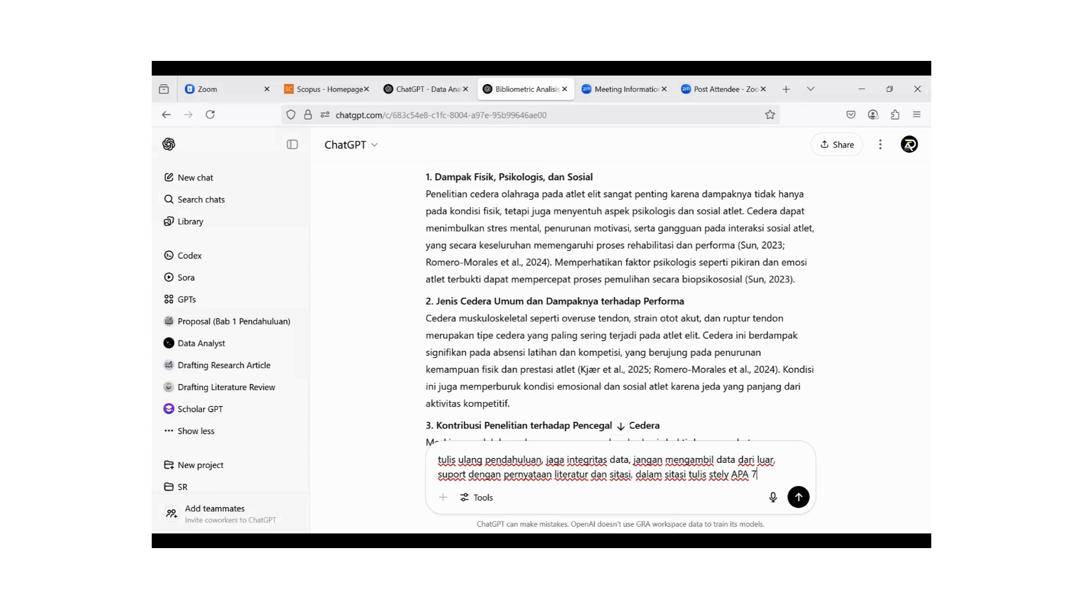
type(" edition, jangan mem")
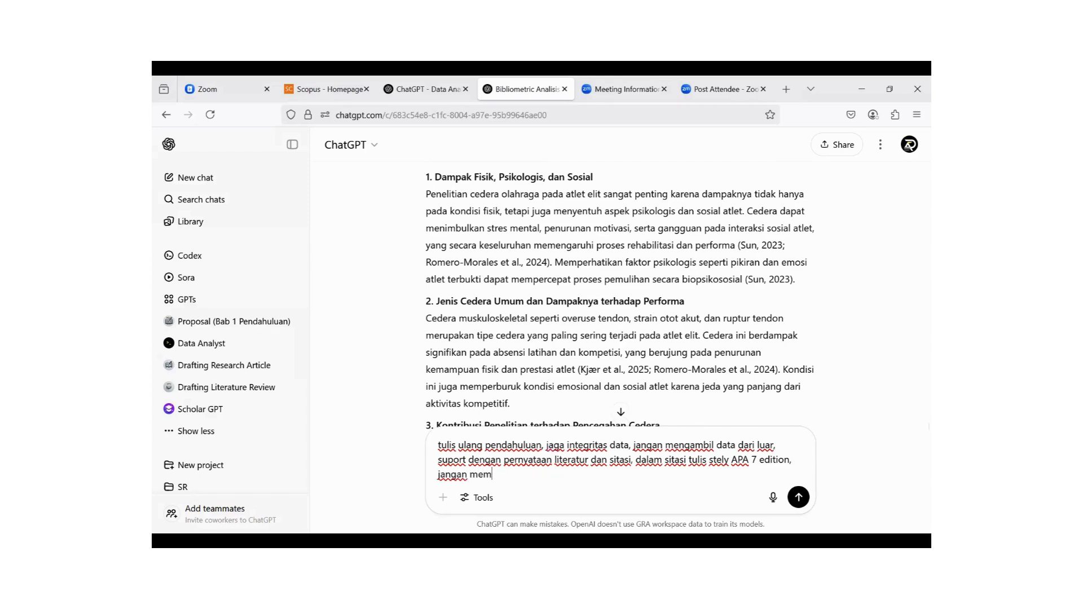
- Complete and send the prompt with "jangan membuat kesimpulan diakhir paragraf, diakhir paragraf tulis referensi berdasarkan alfabets!"
type("buat kesimpulan d")
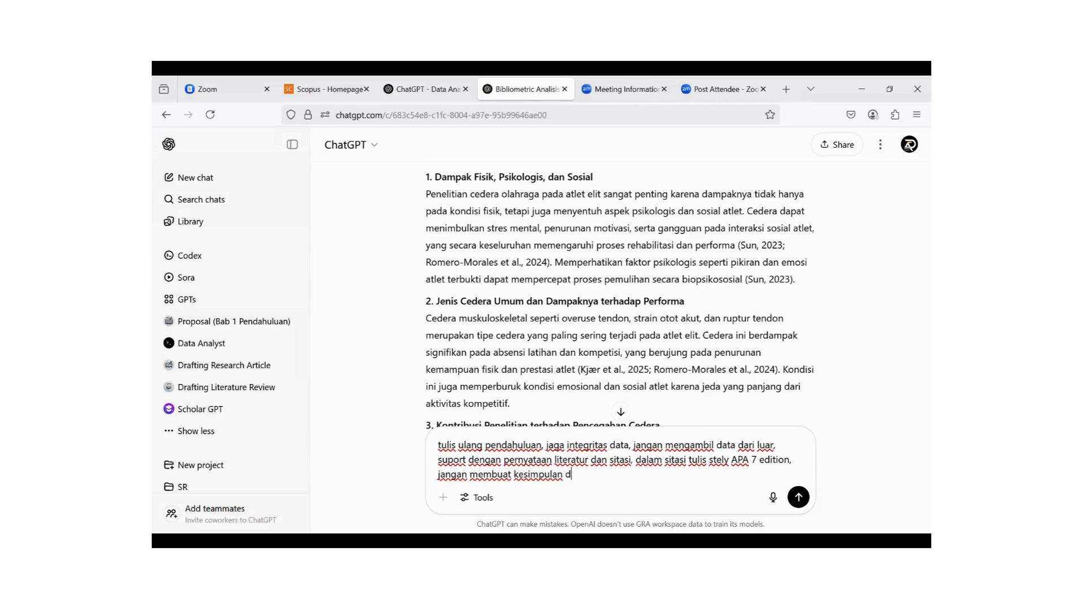
type("iakhir paragraf, diak")
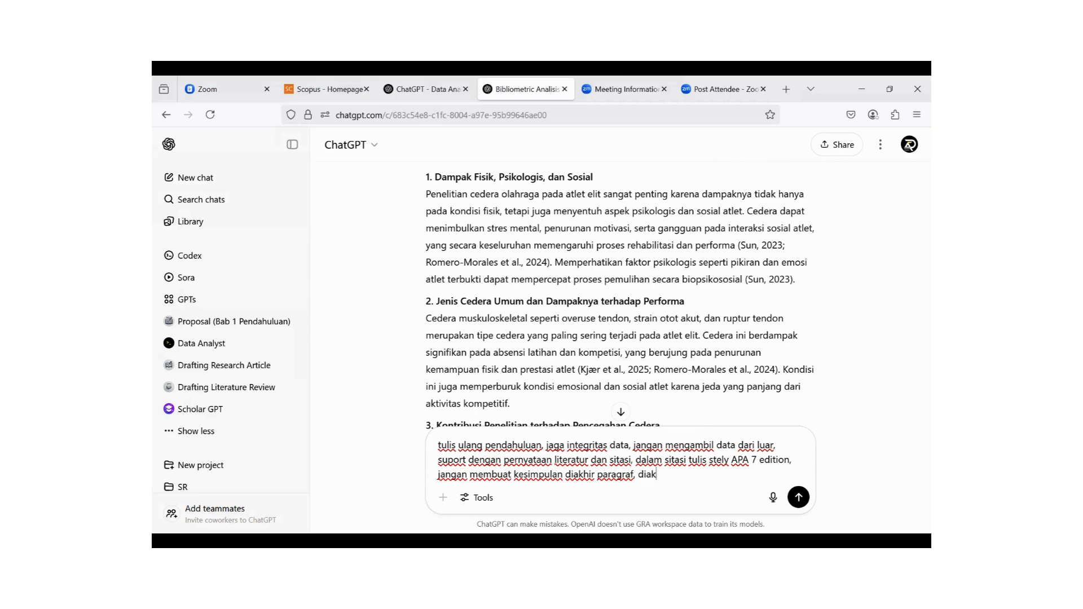
type("hir paragraf tul")
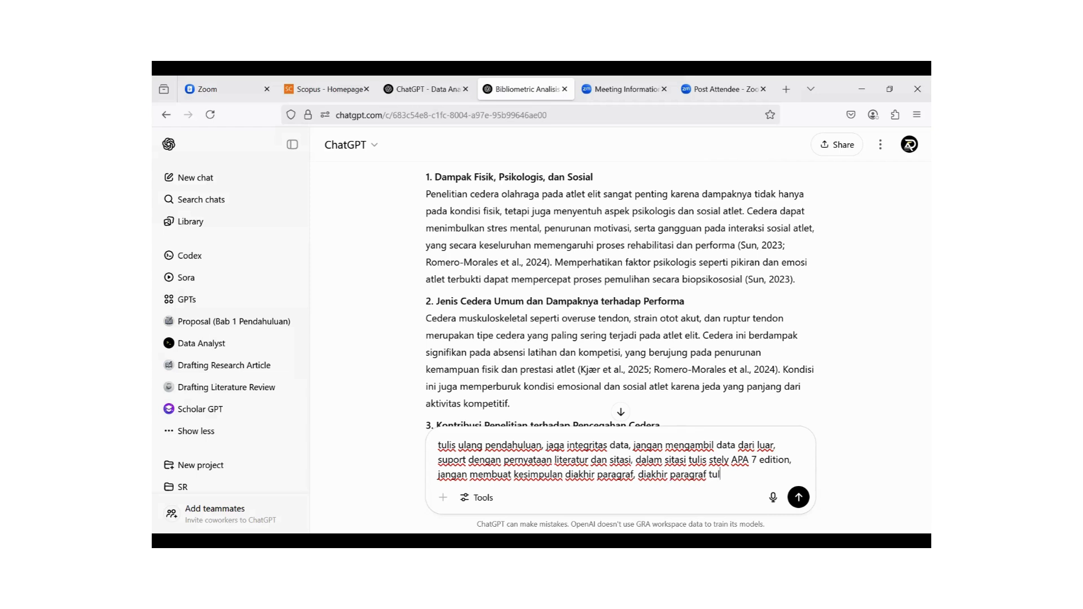
type("is referensi sberdaa")
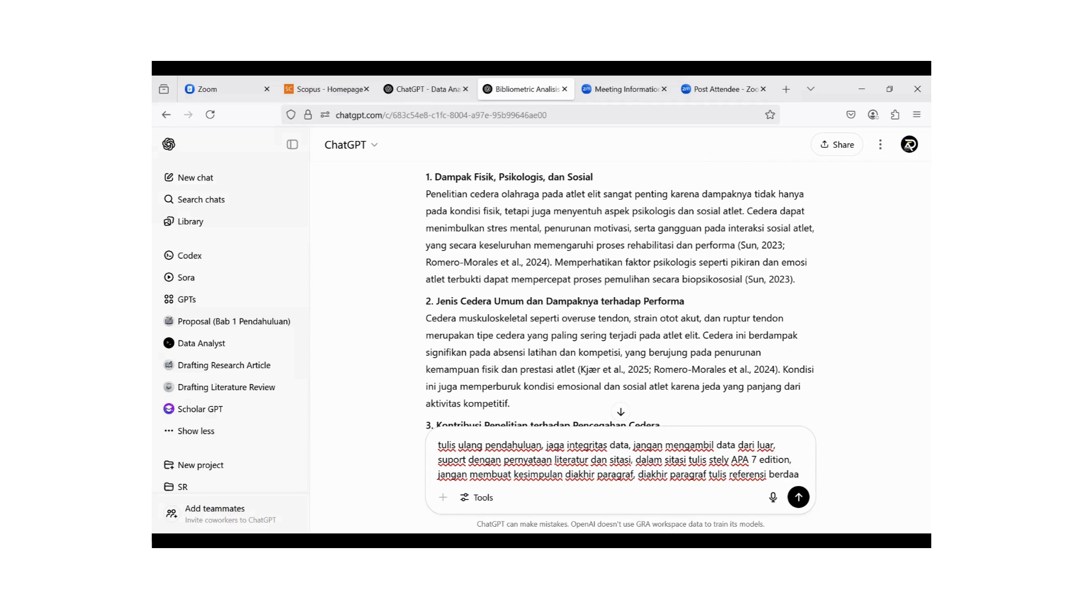
key("BackSpace")
type("sarkan ")
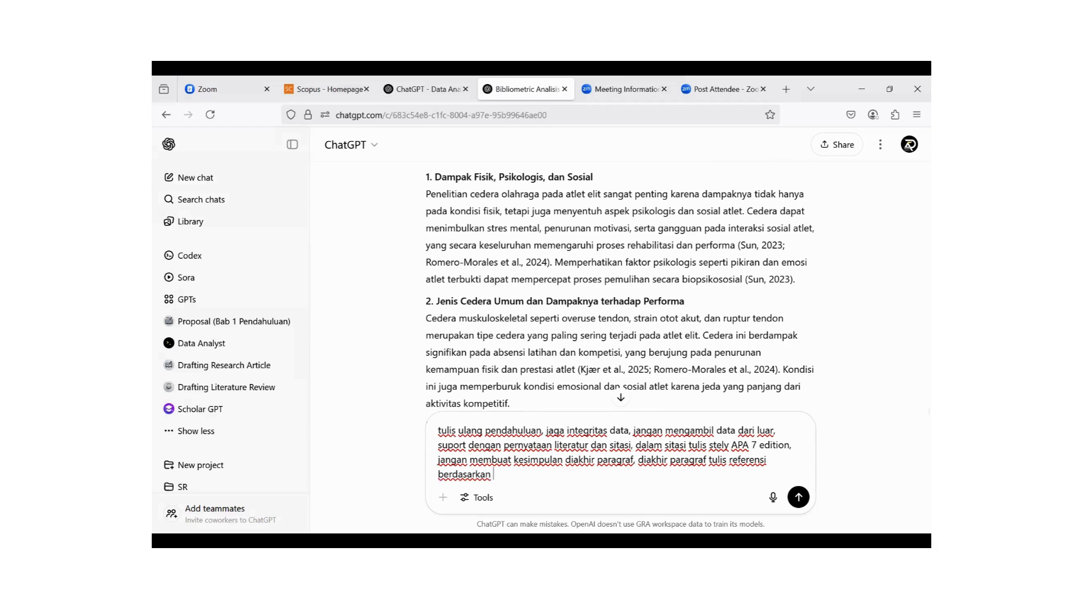
type("alfabets!")
key("Return")
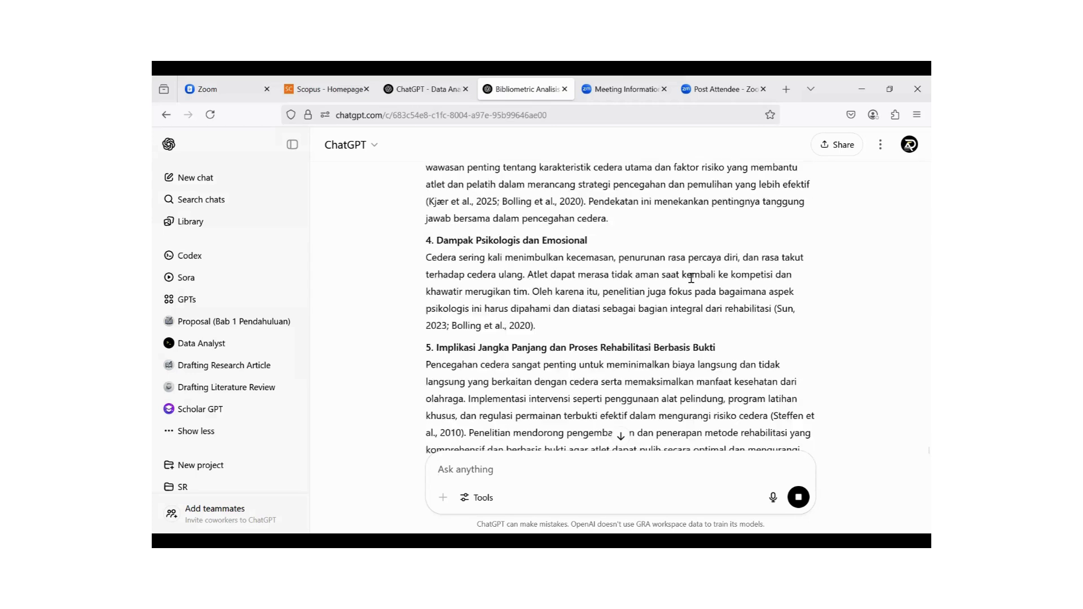
- Review the rewritten "Pendahuluan" and its reference list, checking the entries and comparing the text with the earlier answer and source material
scroll(690, 287, "up", 5)
scroll(691, 288, "up", 10)
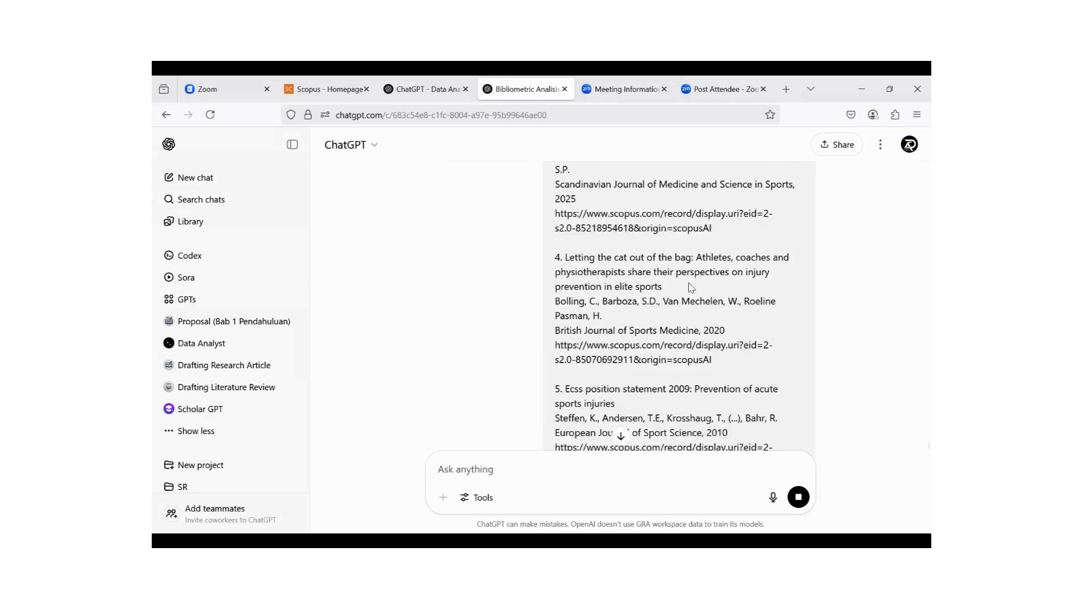
scroll(692, 291, "down", 18)
scroll(691, 292, "down", 10)
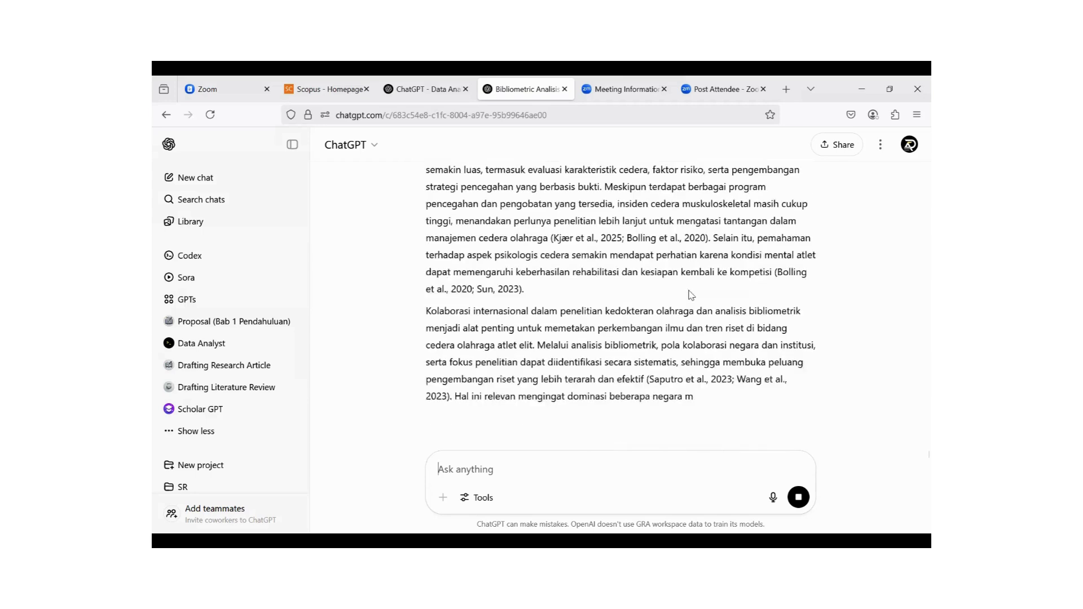
scroll(607, 323, "down", 5)
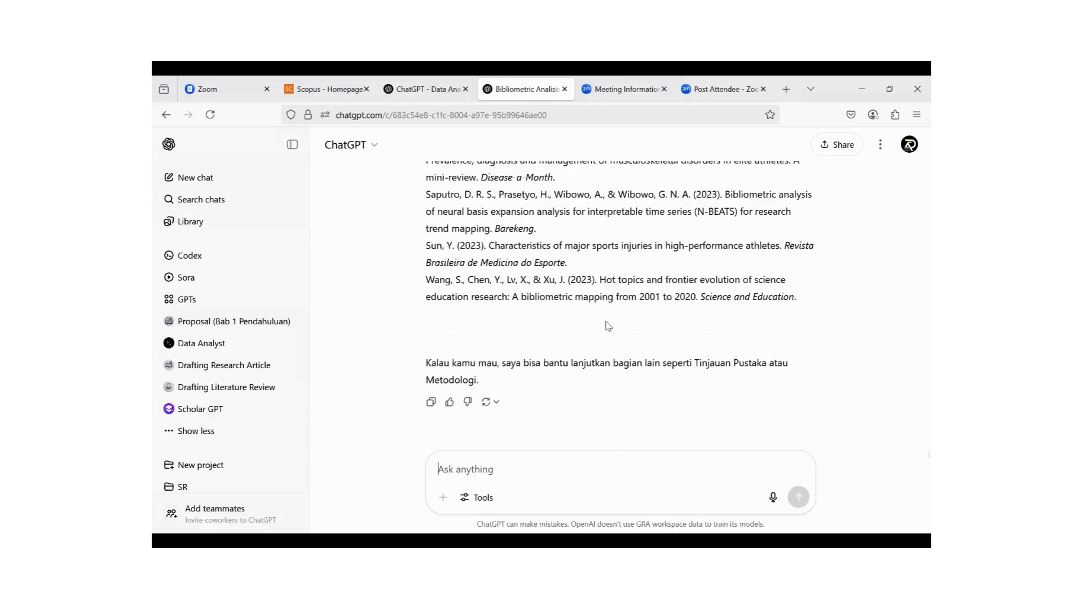
scroll(605, 325, "up", 5)
left_click_drag(426, 221, 800, 258)
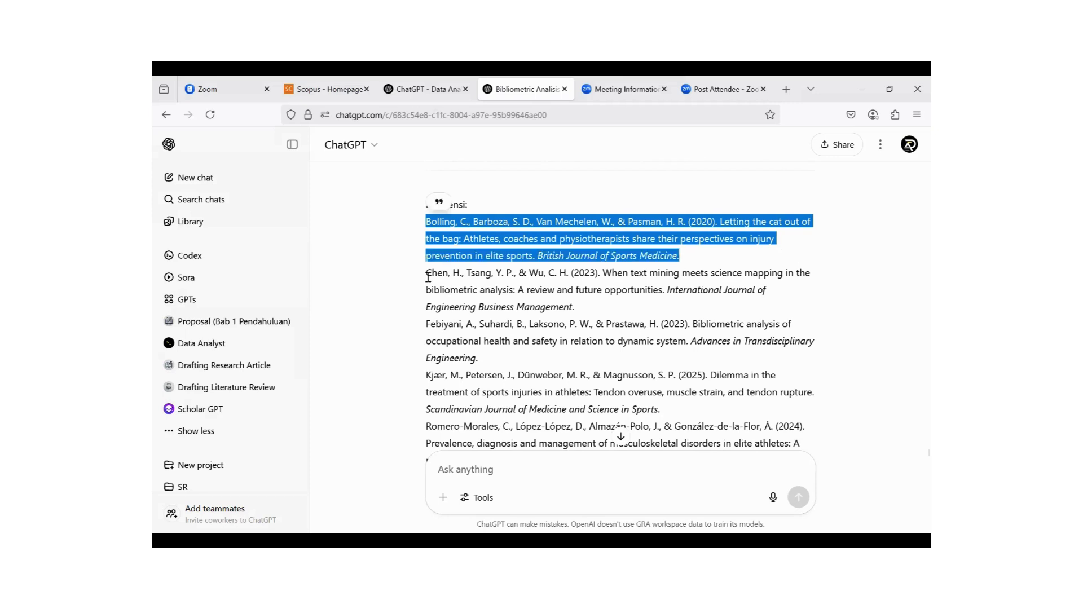
left_click(546, 305)
triple_click(546, 305)
left_click_drag(427, 324, 517, 375)
scroll(596, 333, "up", 5)
scroll(597, 332, "up", 5)
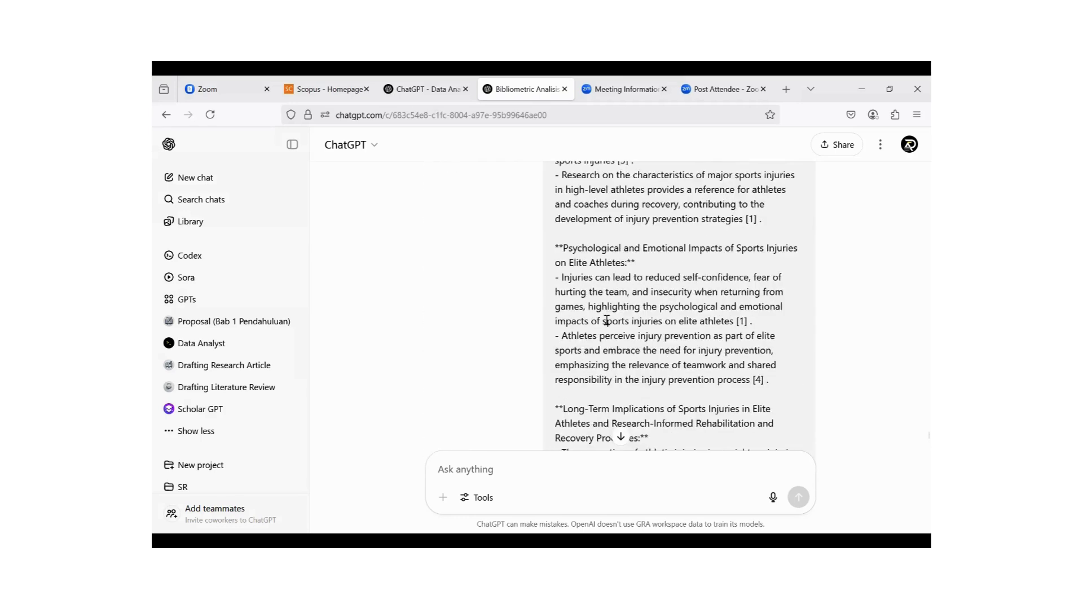
scroll(608, 323, "down", 15)
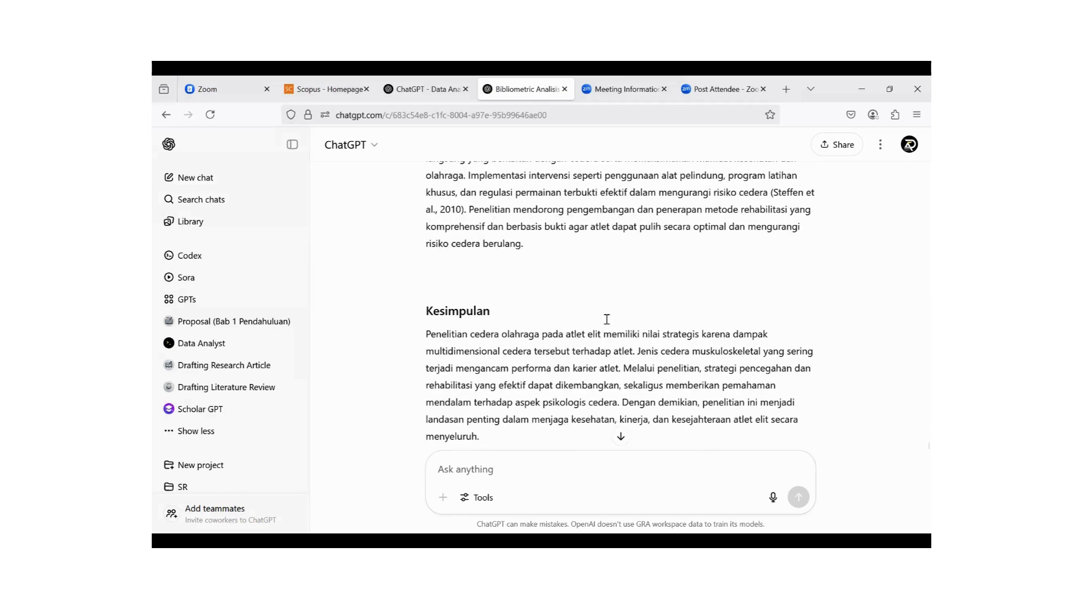
scroll(606, 319, "down", 8)
scroll(421, 251, "up", 4)
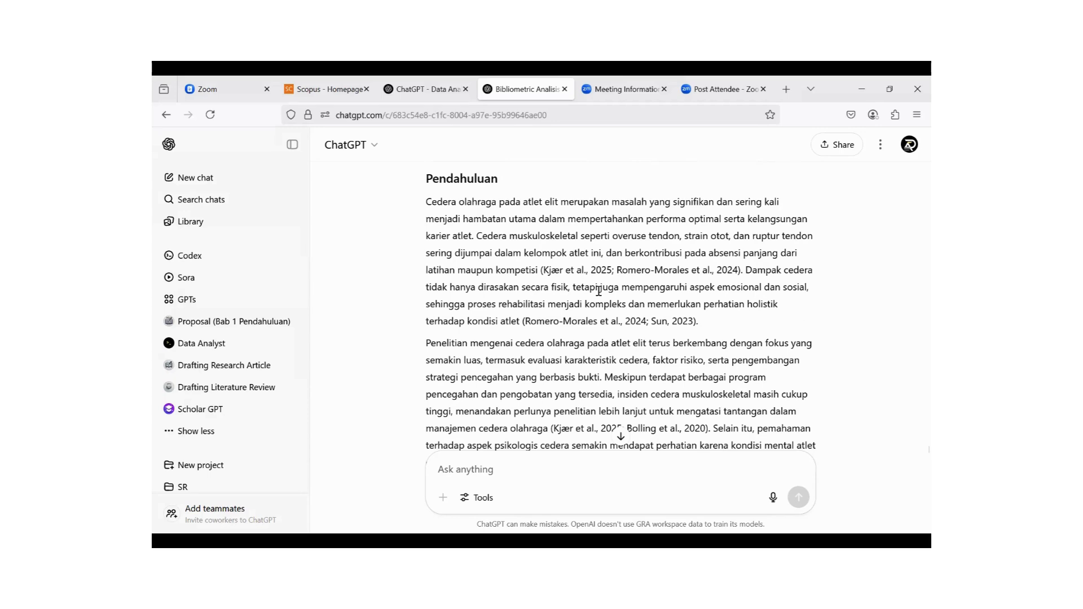
- Copy the earlier background message containing the Scopus AI summary and 15 references into a new prompt
scroll(674, 345, "up", 20)
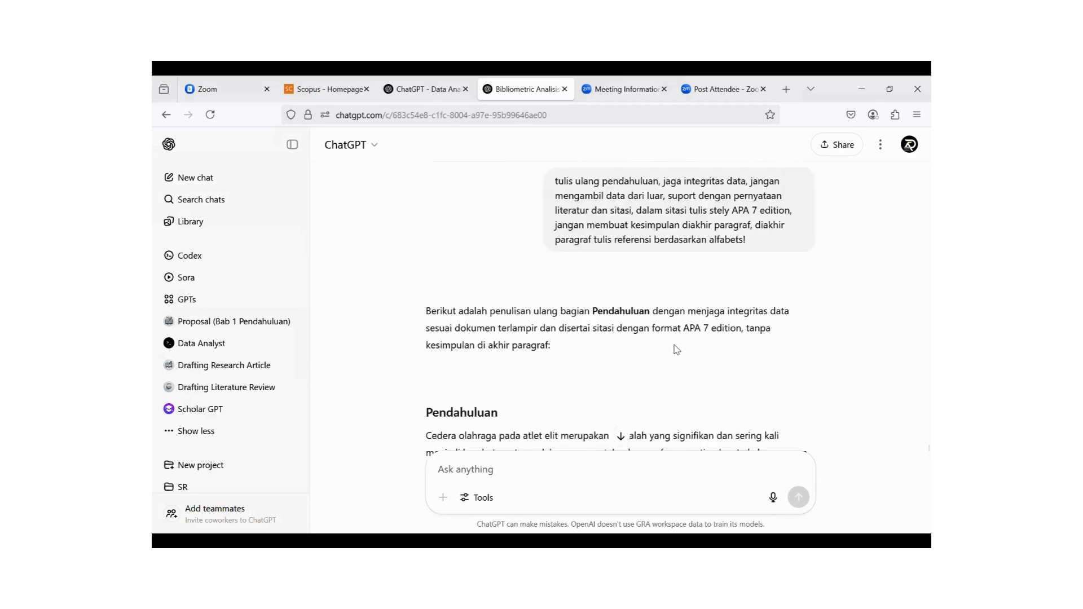
scroll(675, 344, "up", 10)
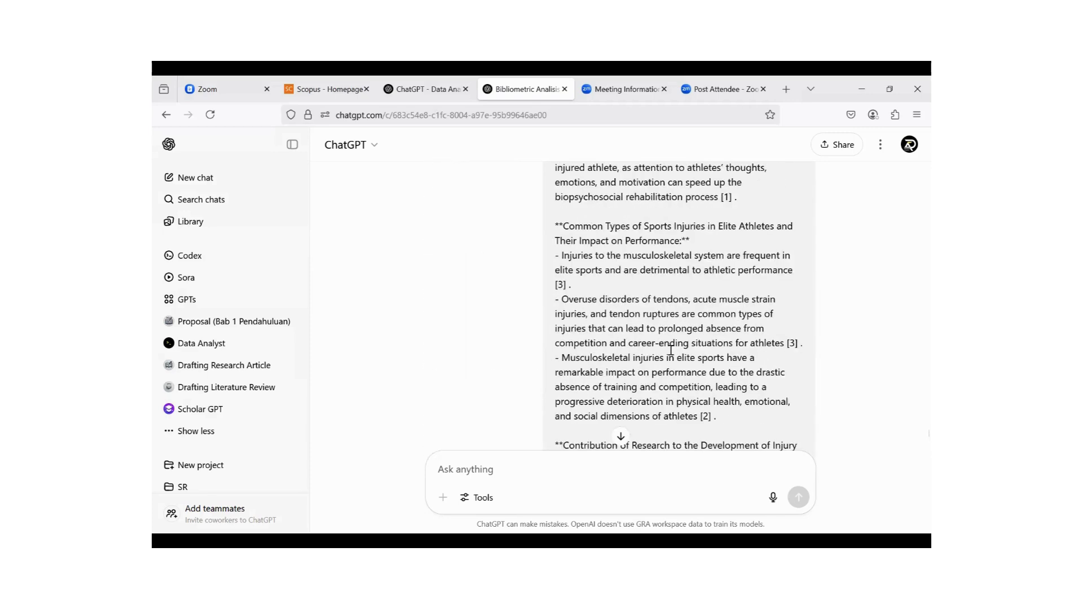
scroll(671, 350, "up", 20)
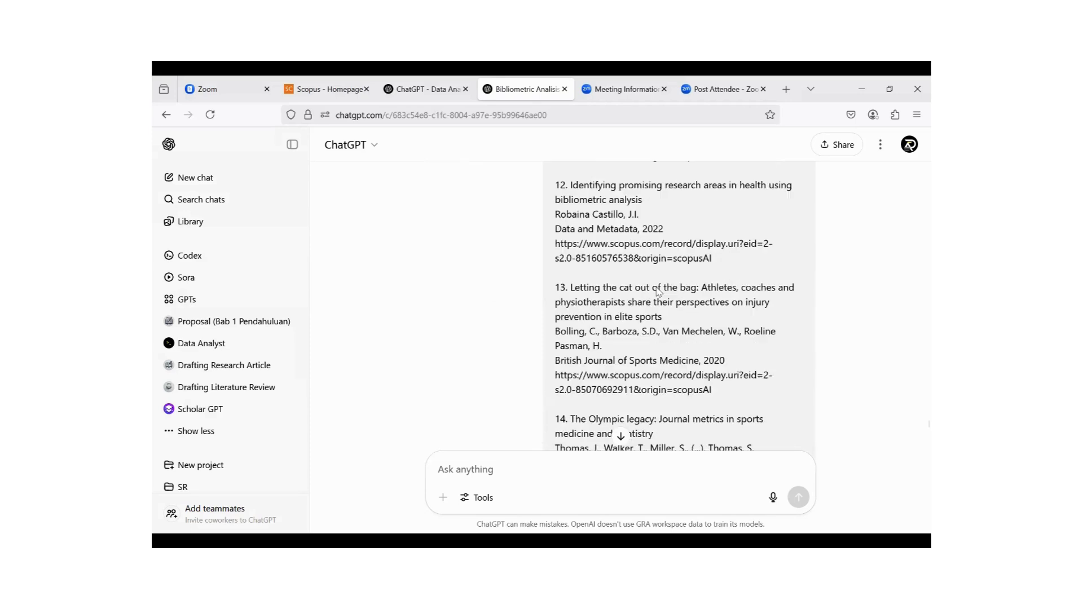
scroll(650, 273, "up", 15)
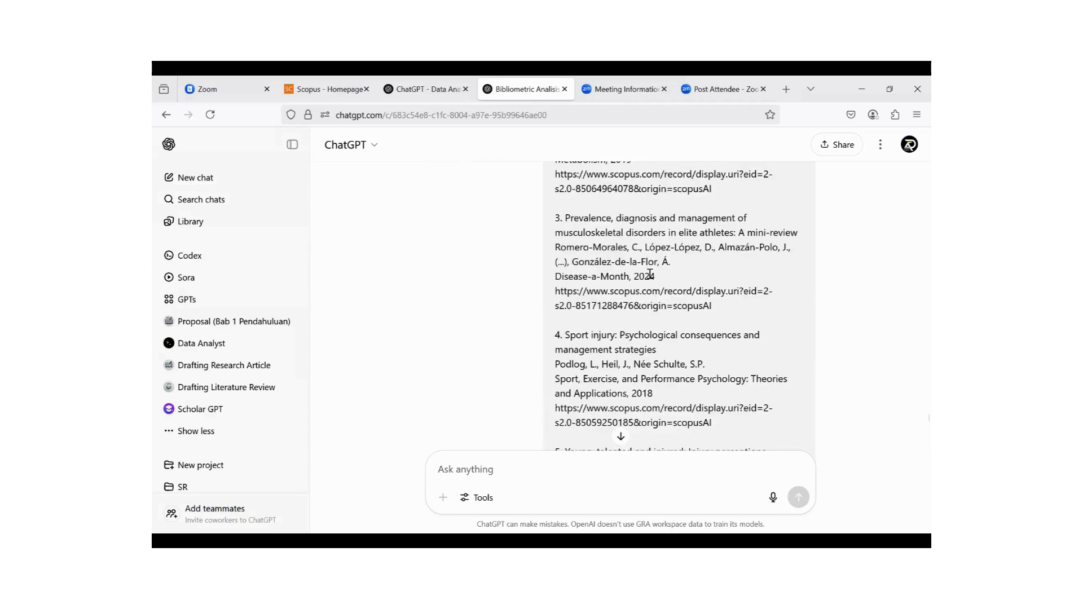
scroll(649, 273, "up", 15)
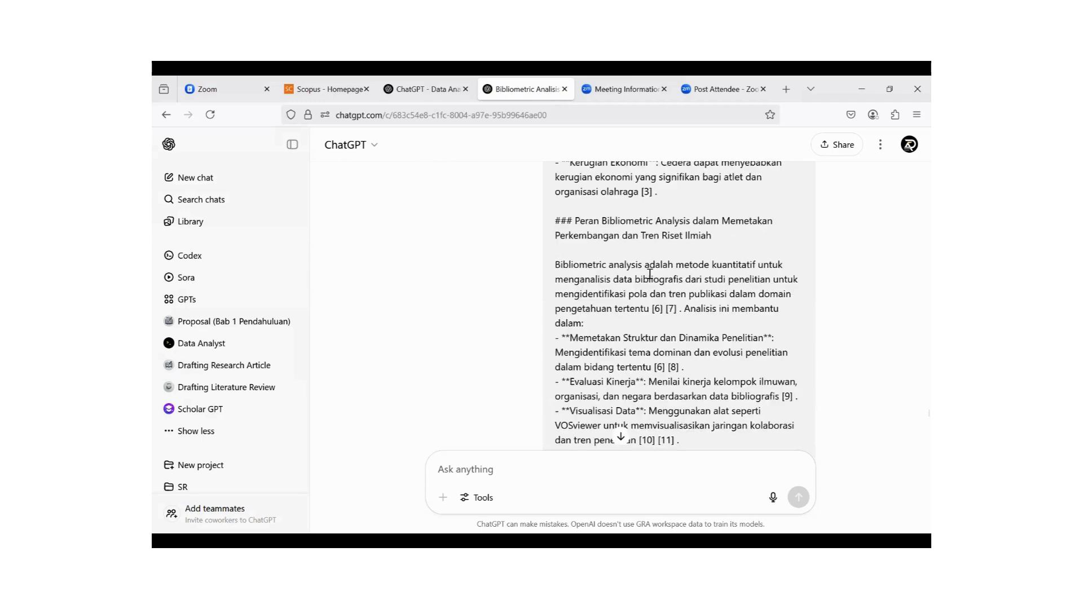
scroll(649, 273, "down", 2)
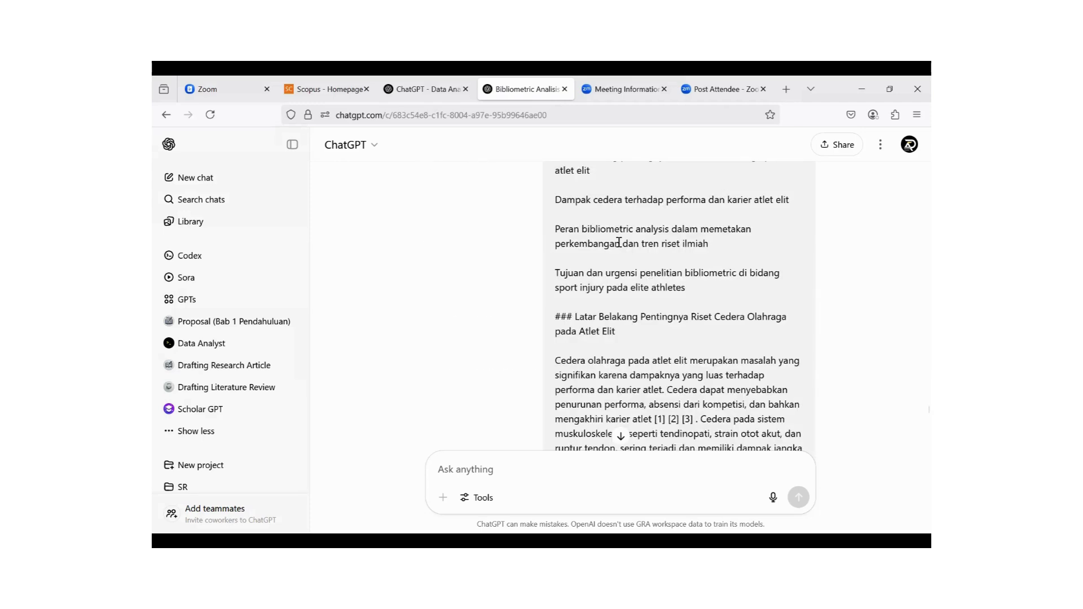
scroll(650, 273, "up", 3)
scroll(659, 296, "down", 10)
scroll(660, 296, "down", 15)
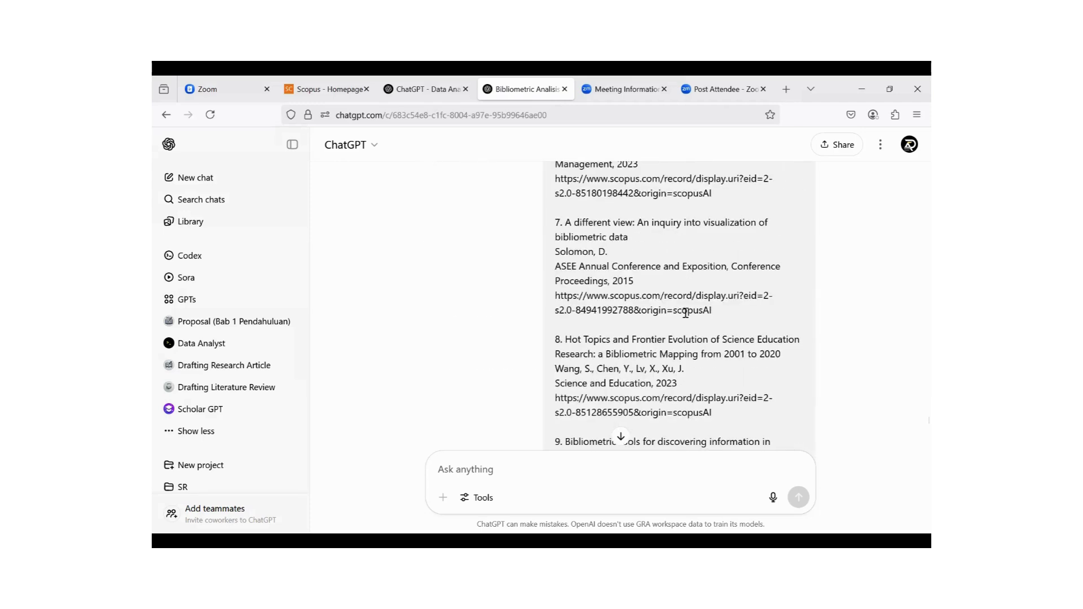
scroll(691, 299, "up", 4)
scroll(695, 299, "up", 5)
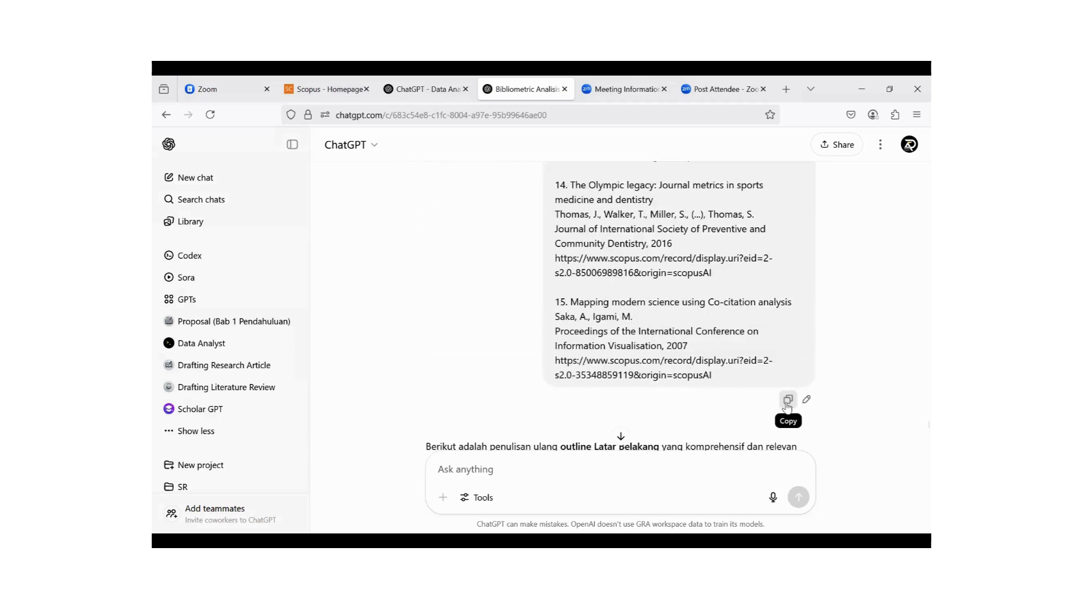
left_click(788, 399)
left_click(623, 473)
key("ctrl+v")
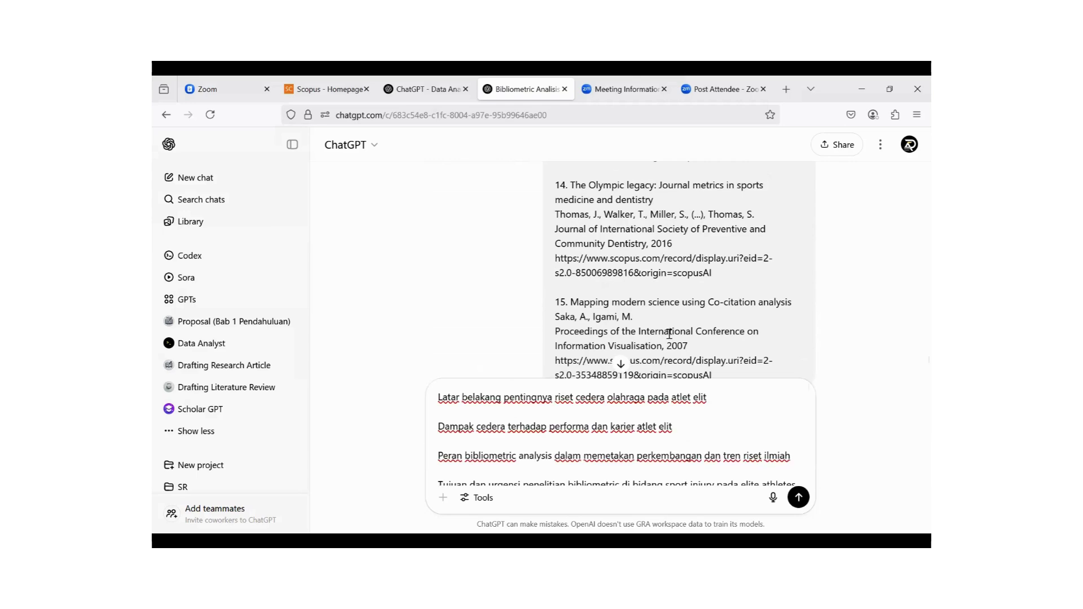
- Append the earlier message on "What is the significance of research on sports injuries in elite athletes?" below the pasted text, separated by blank lines
scroll(671, 327, "down", 20)
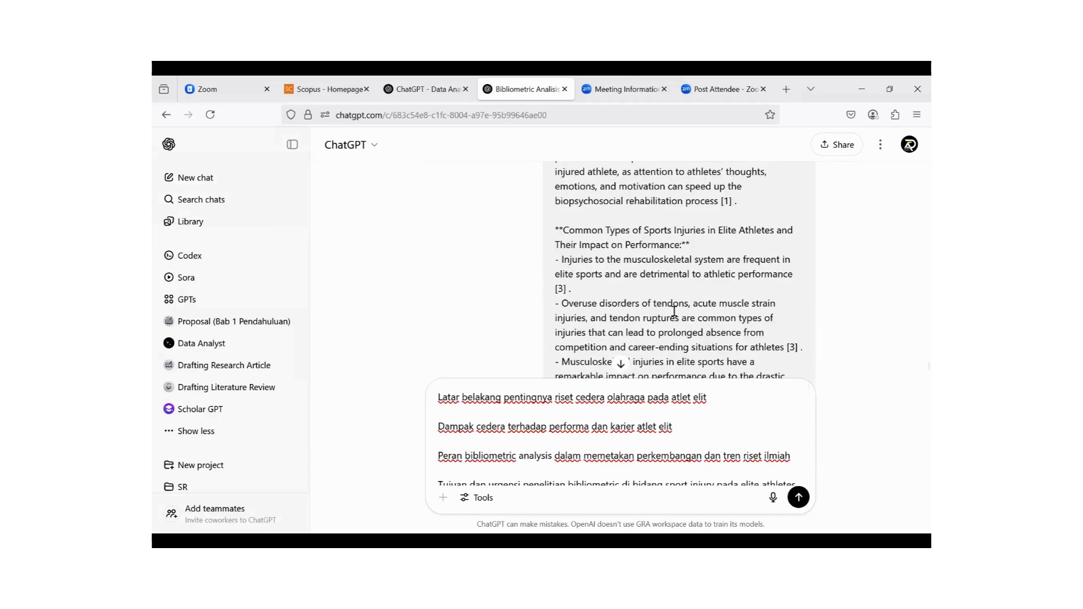
scroll(674, 310, "down", 15)
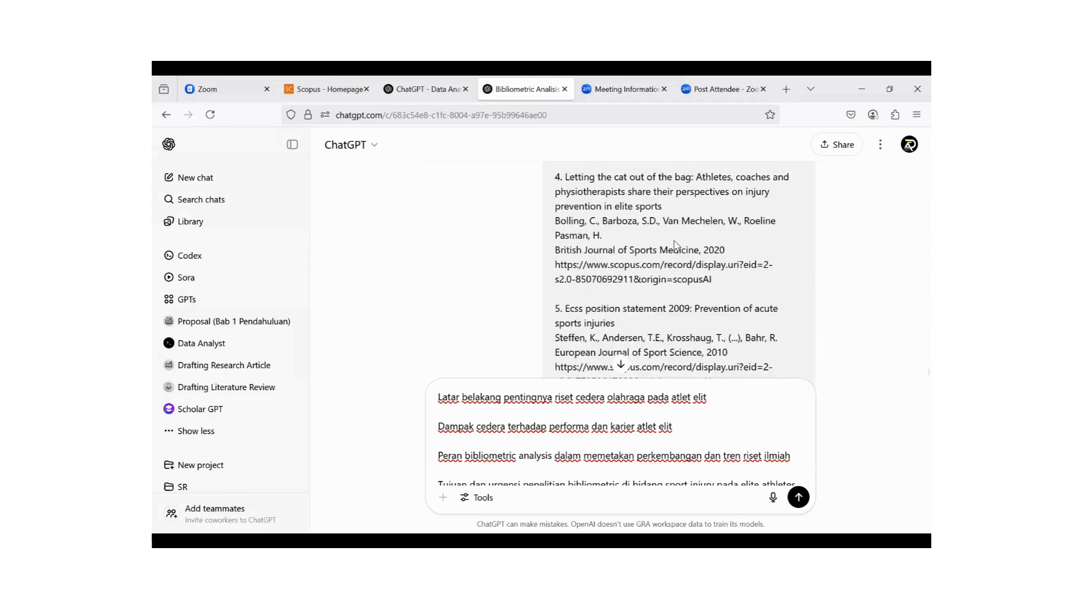
scroll(675, 245, "down", 5)
scroll(733, 248, "up", 3)
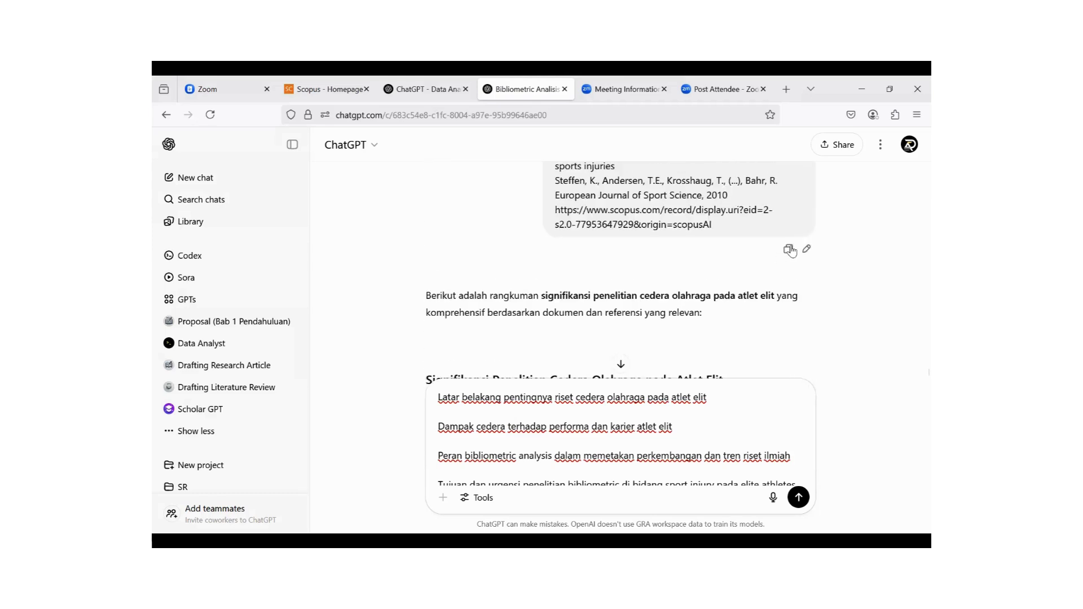
left_click(790, 250)
left_click(617, 434)
key("ctrl+v")
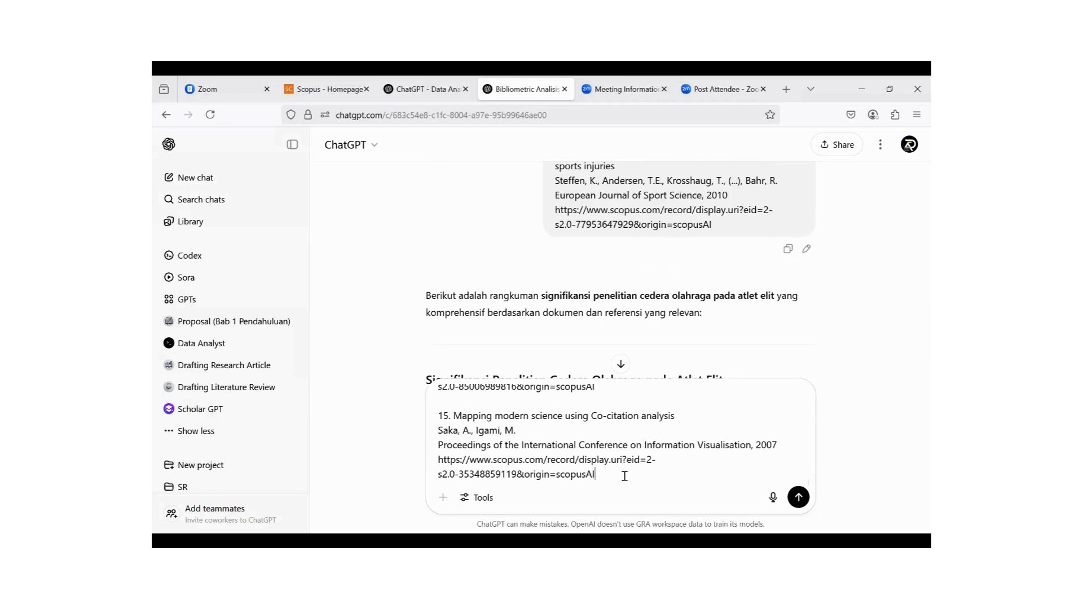
key("shift+Return")
key("shift+Return")
key("shift+Return")
key("ctrl+v")
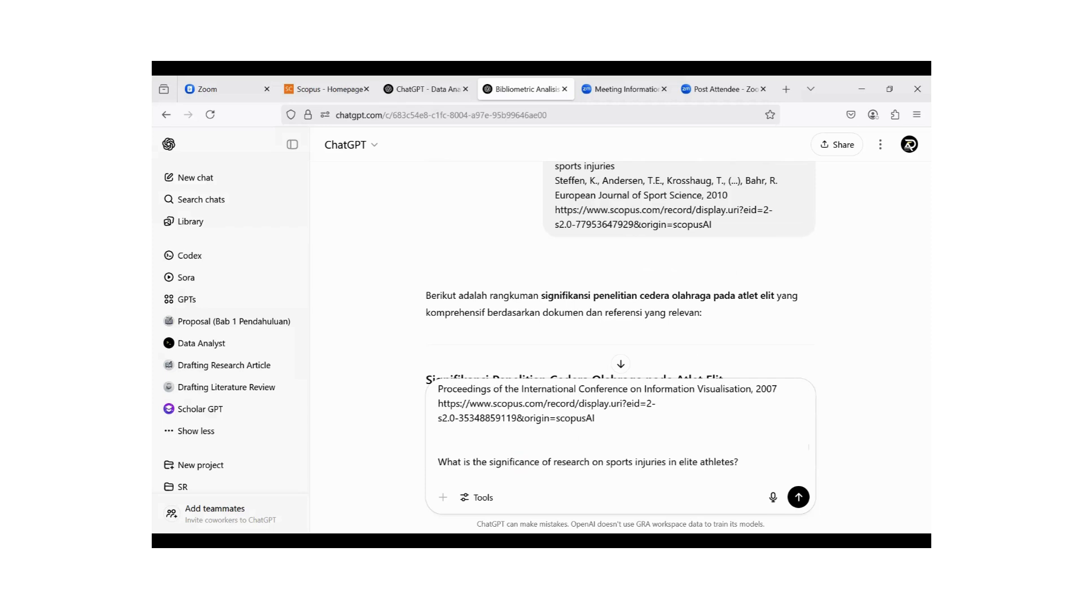
- Copy the earlier "tulis ulang pendahuluan" instruction and paste it above the source material at the start of the new prompt
scroll(618, 457, "up", 20)
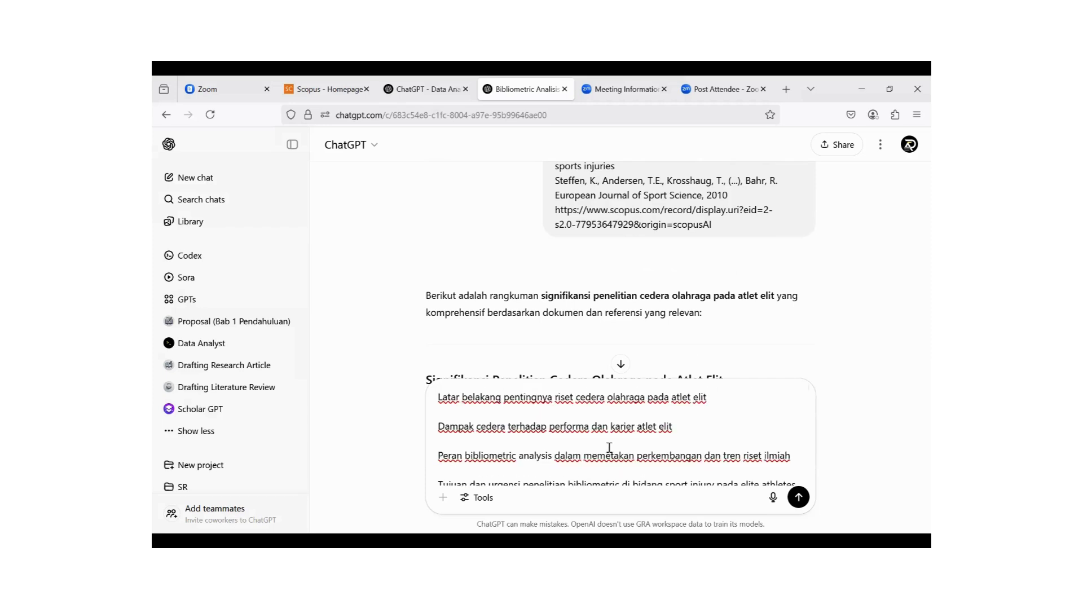
scroll(627, 276, "down", 4)
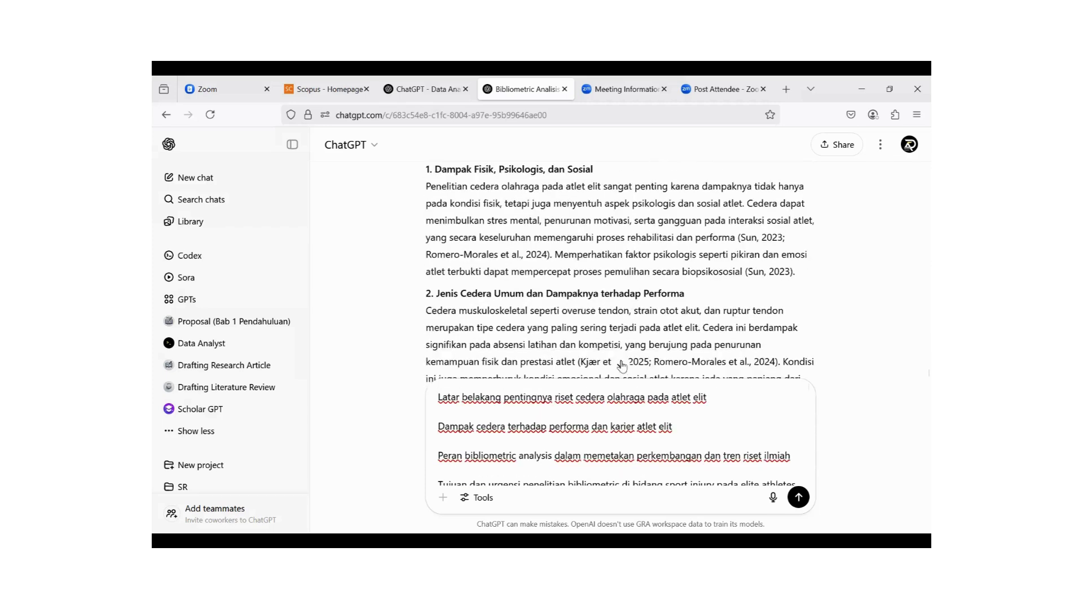
scroll(627, 276, "down", 15)
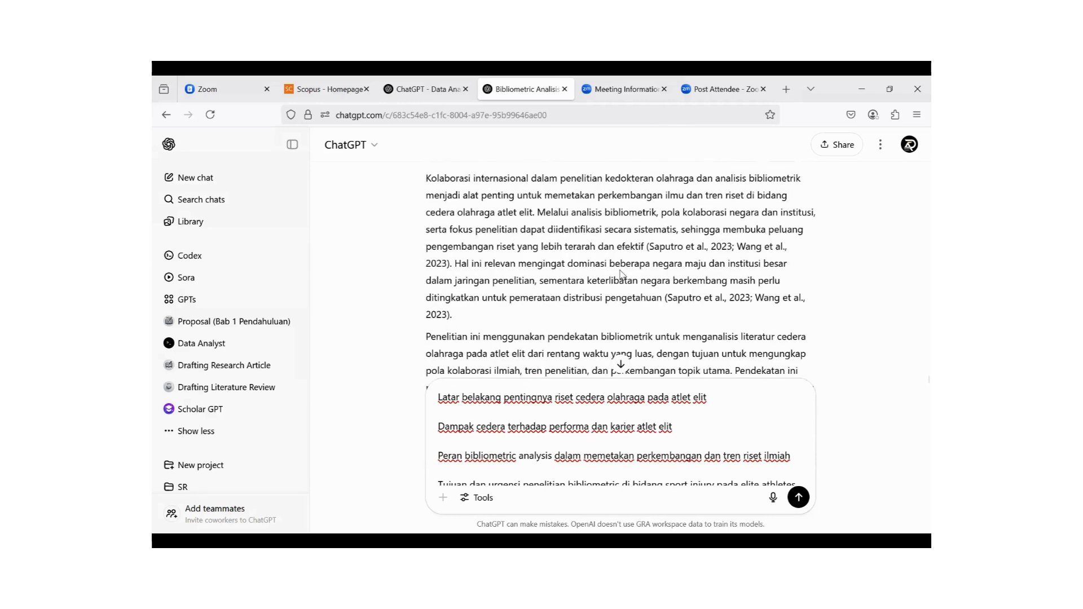
scroll(623, 275, "up", 4)
scroll(595, 249, "down", 2)
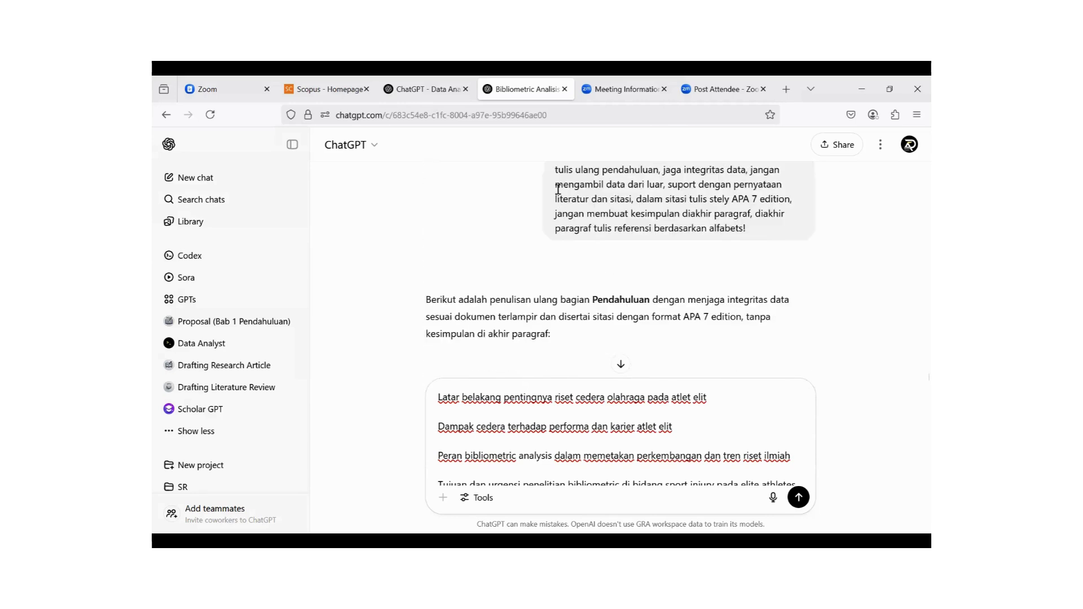
left_click_drag(556, 171, 779, 231)
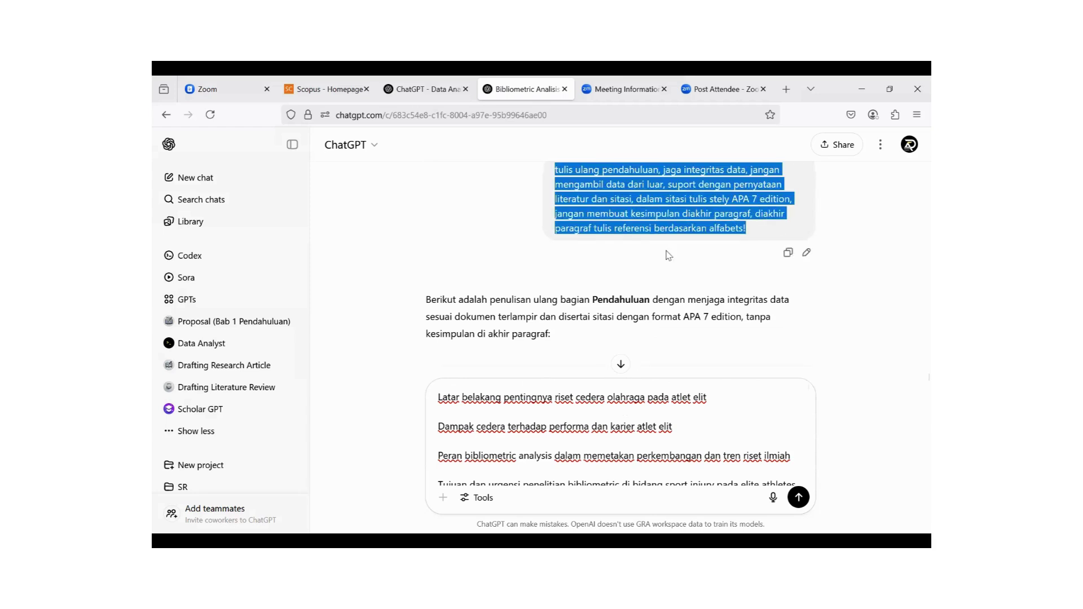
left_click(438, 397)
key("shift+Return")
key("shift+Return")
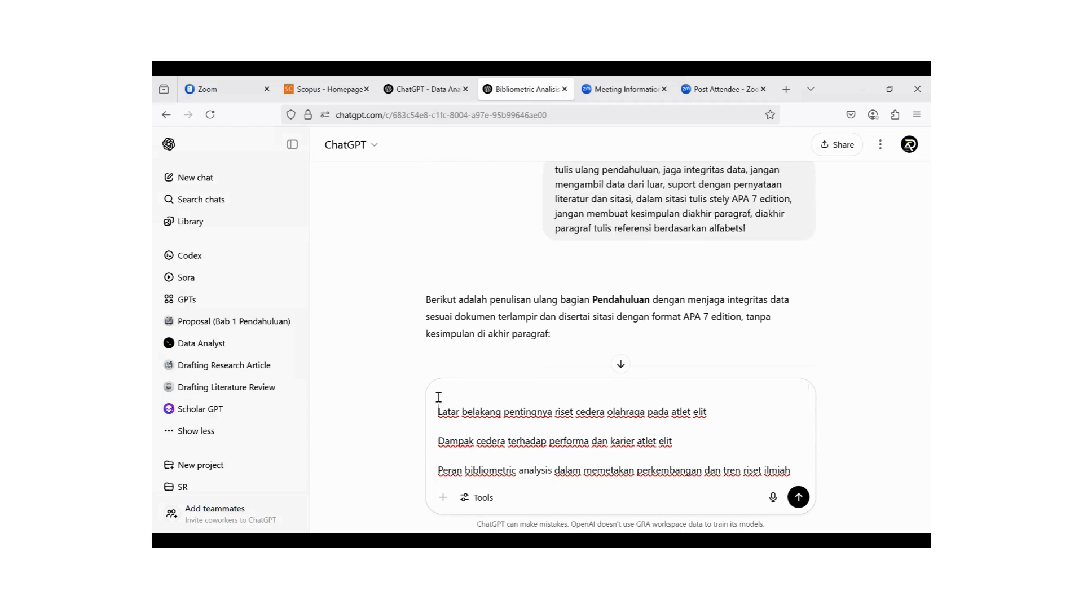
key("ctrl+v")
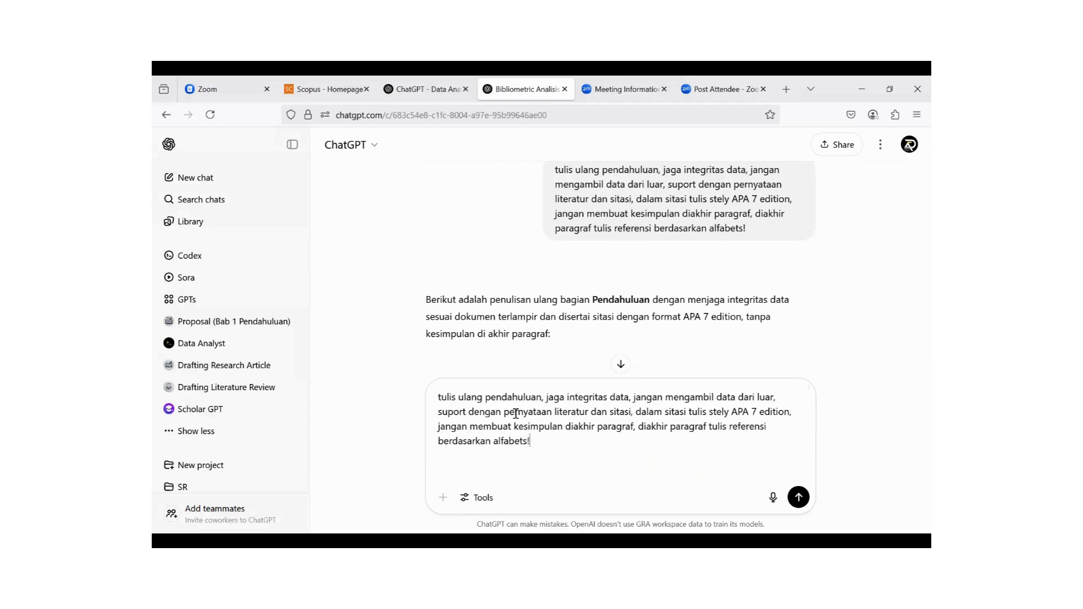
- Insert "pastikan semua kalimat dalam paragraf" before "jaga integritas data" in the new prompt's rewrite instruction
left_click(547, 399)
type("pastiakn se")
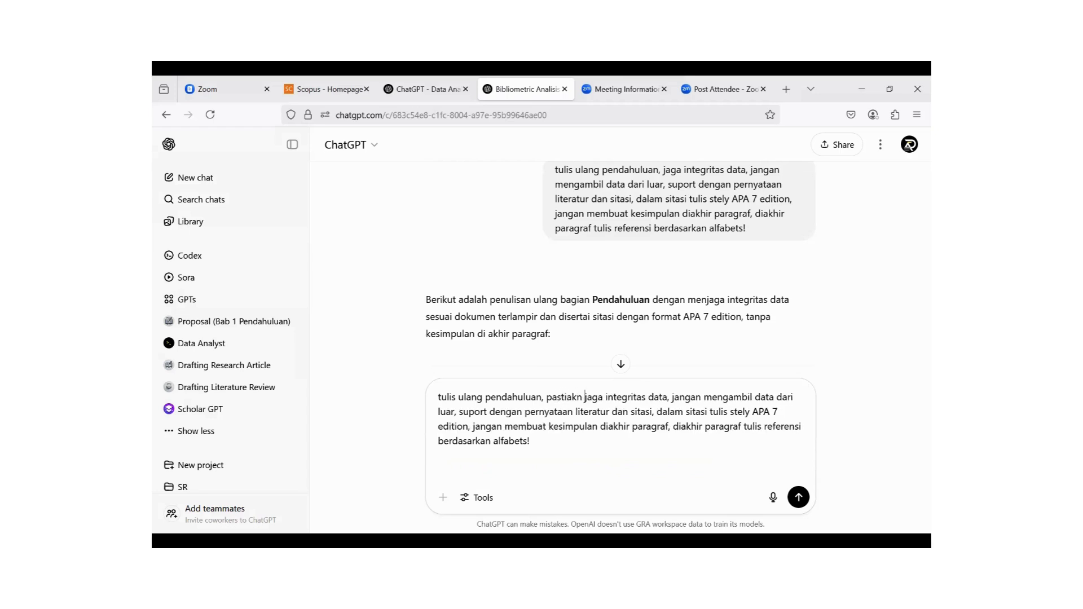
key("BackSpace")
key("BackSpace")
key("BackSpace")
key("BackSpace")
key("BackSpace")
key("BackSpace")
key("BackSpace")
type("ikan s")
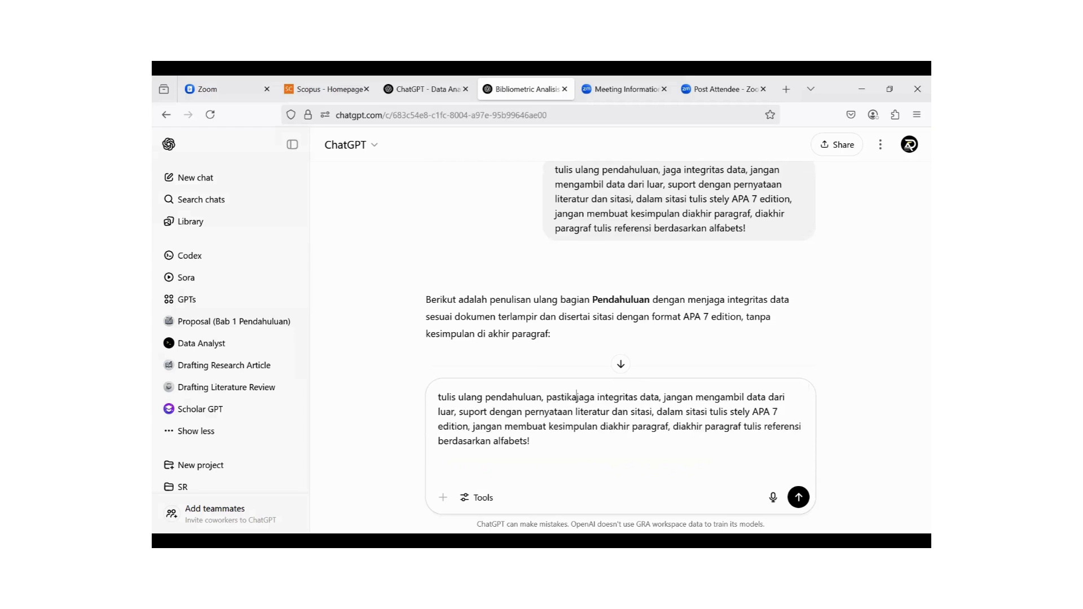
type("emua ka")
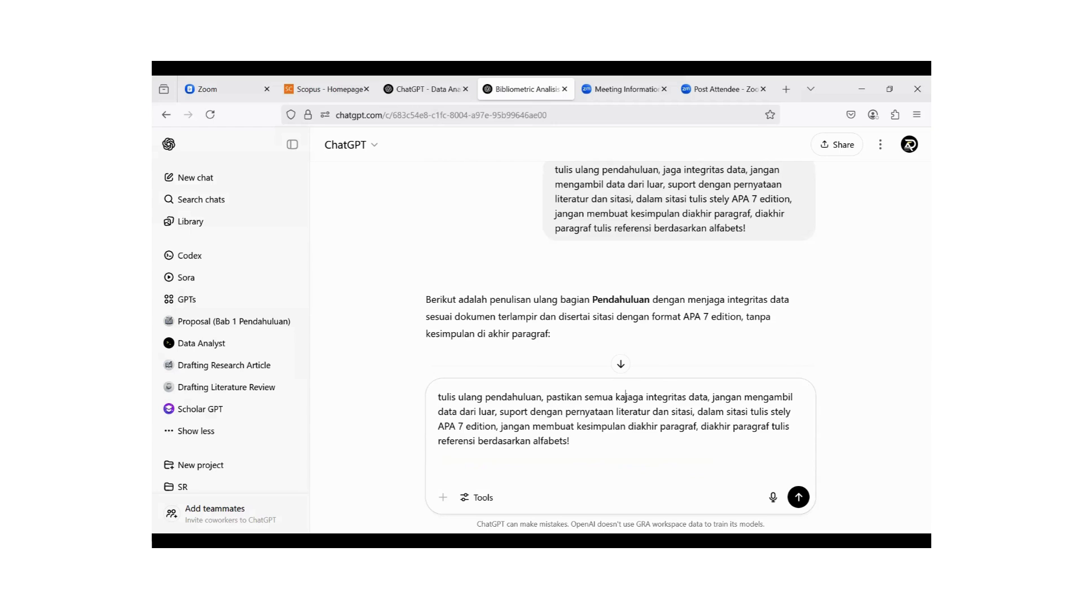
type("limat dalam ")
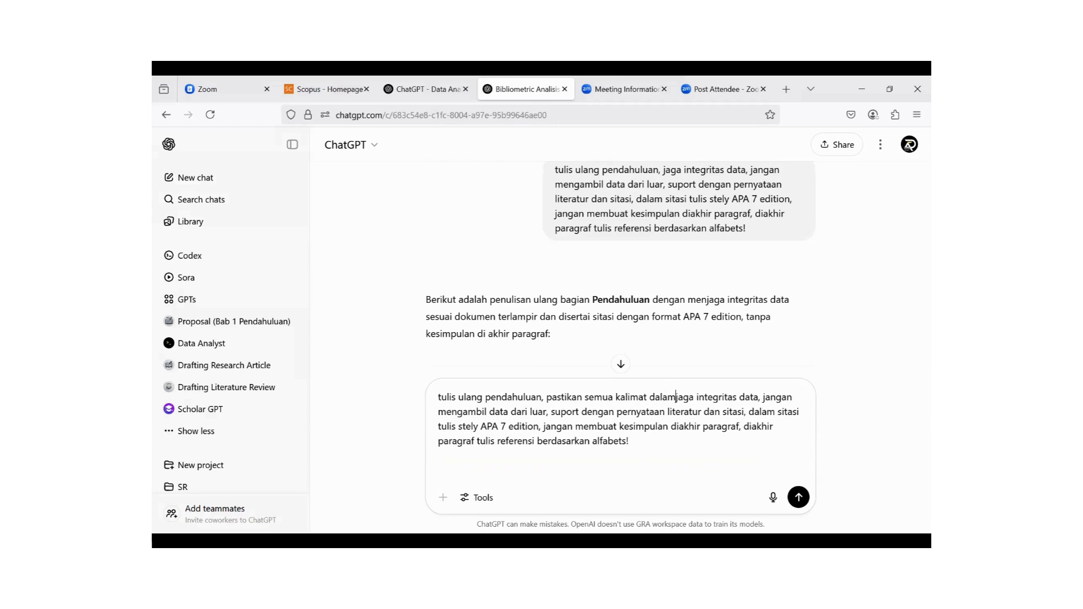
type("paragraf")
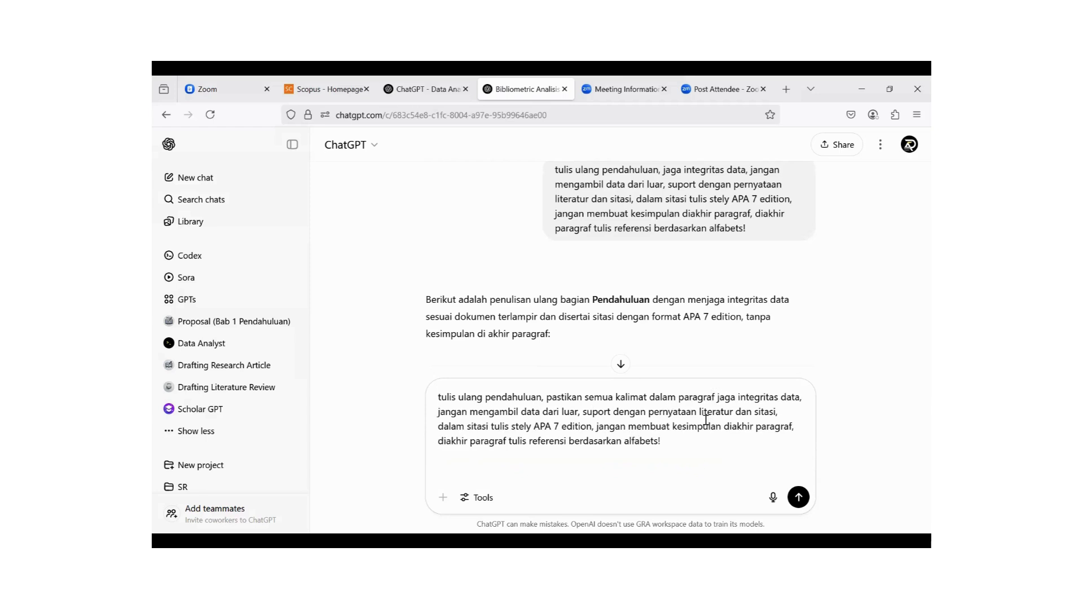
- Add "narasi yang diberikan" between "pastikan semua" and "kalimat dalam paragraf" in the prompt's instruction
left_click(615, 398)
type("nar")
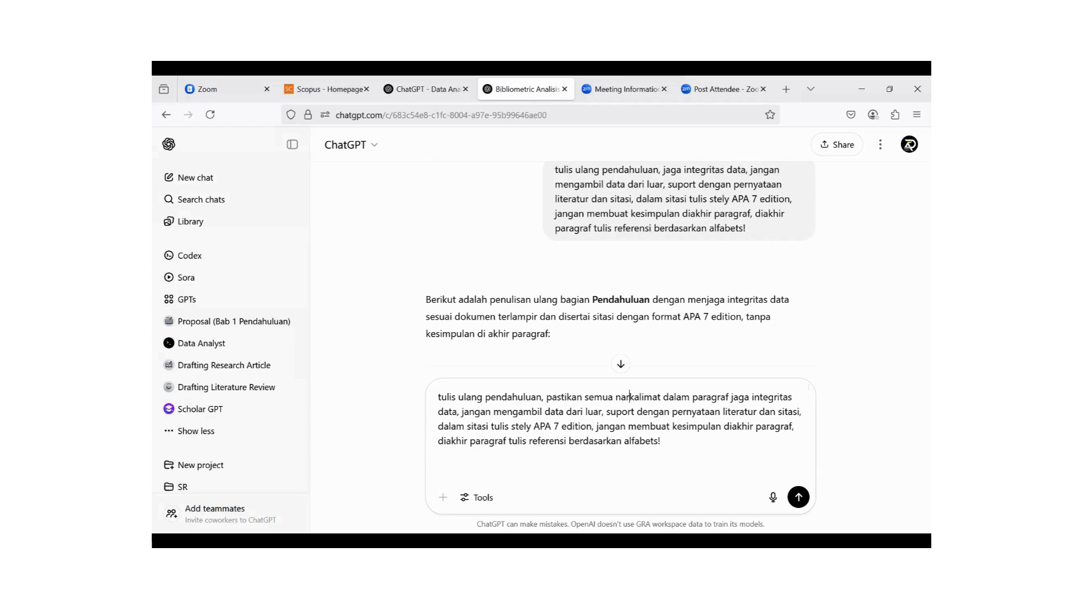
type("asi ")
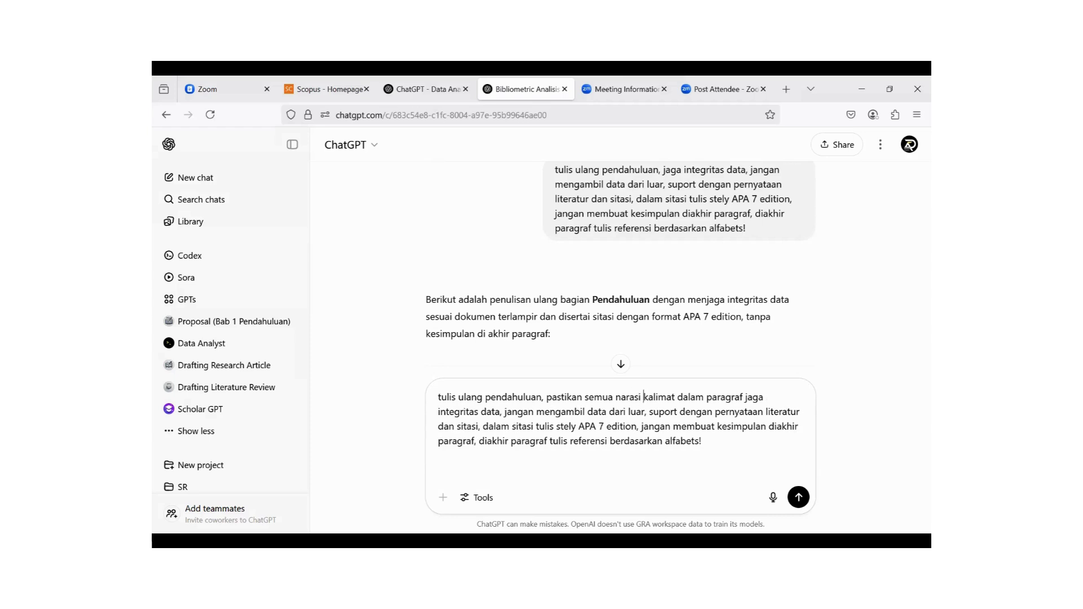
type("yan")
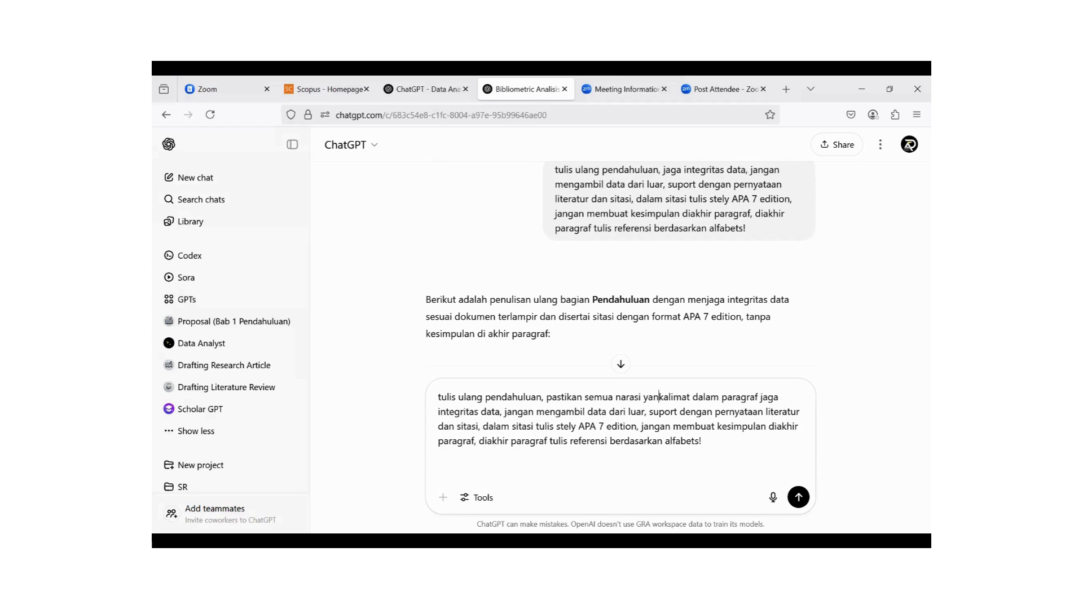
type("g diberikan")
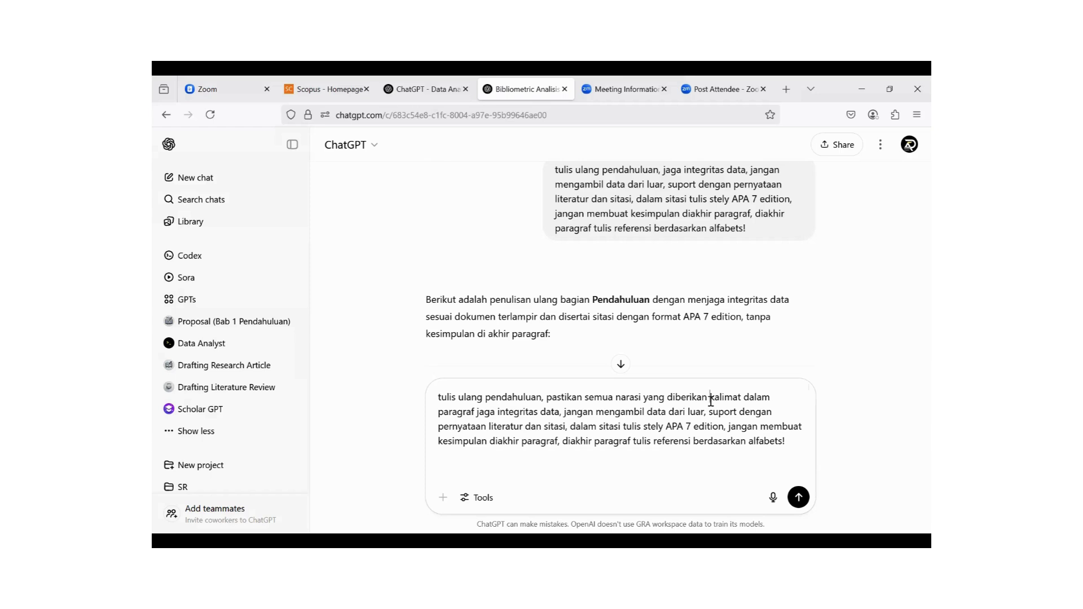
- Reword the prompt to say "didalam konten paragraf terlampir," after "diberikan", replacing "kalimat dalam", and send it
left_click_drag(710, 398, 771, 398)
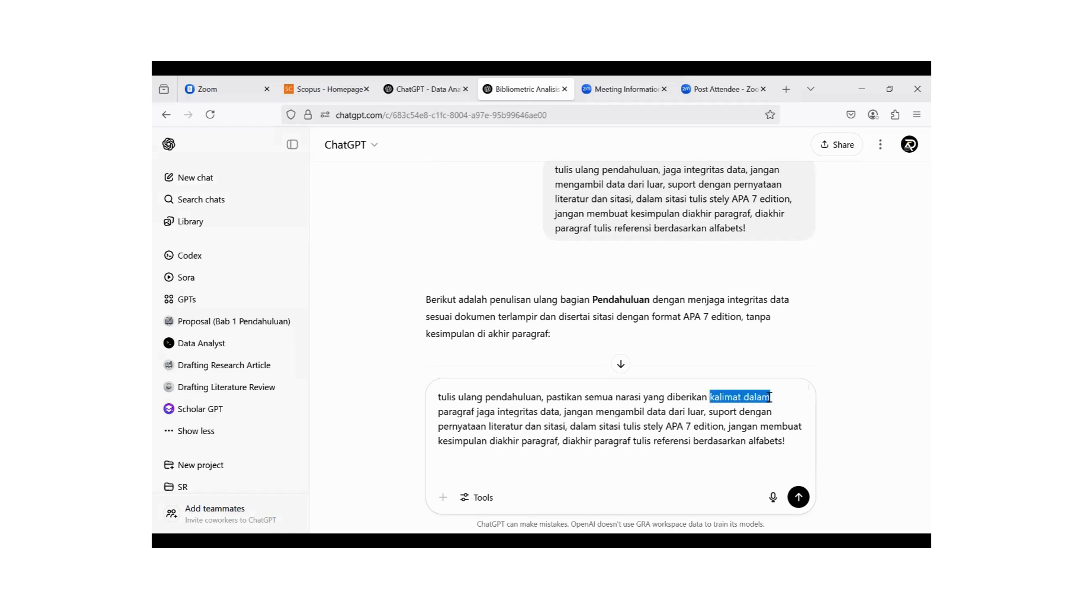
key("BackSpace")
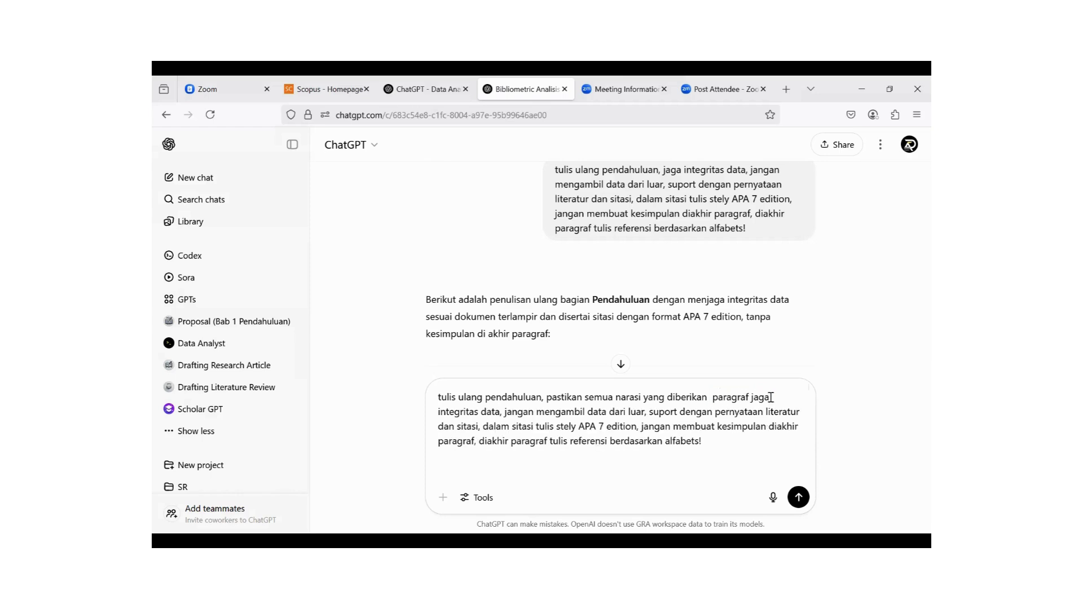
type("didalam konte")
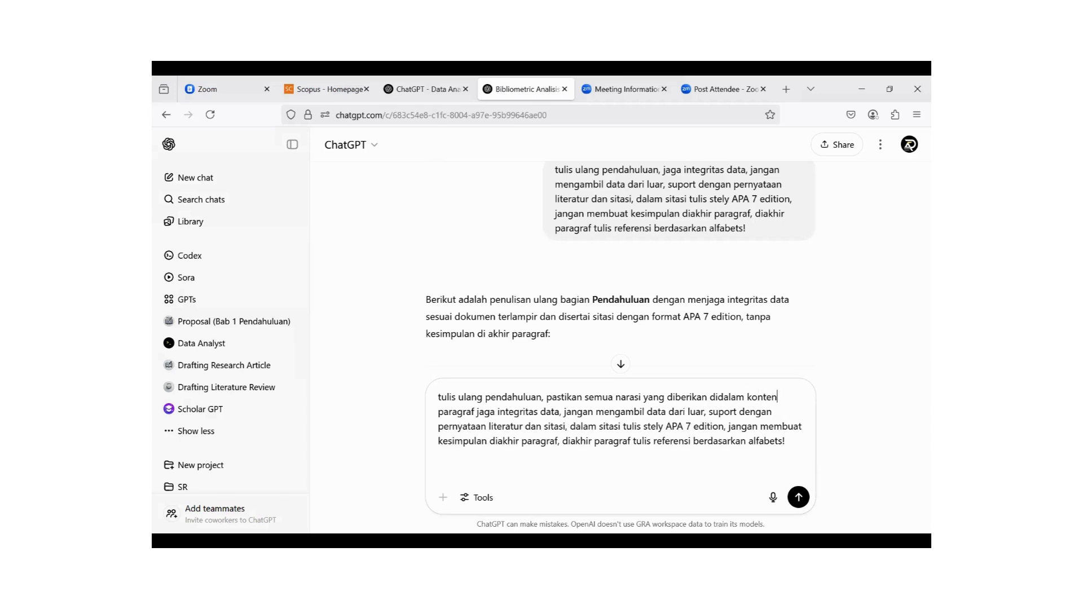
type("n")
left_click(477, 411)
type("ter")
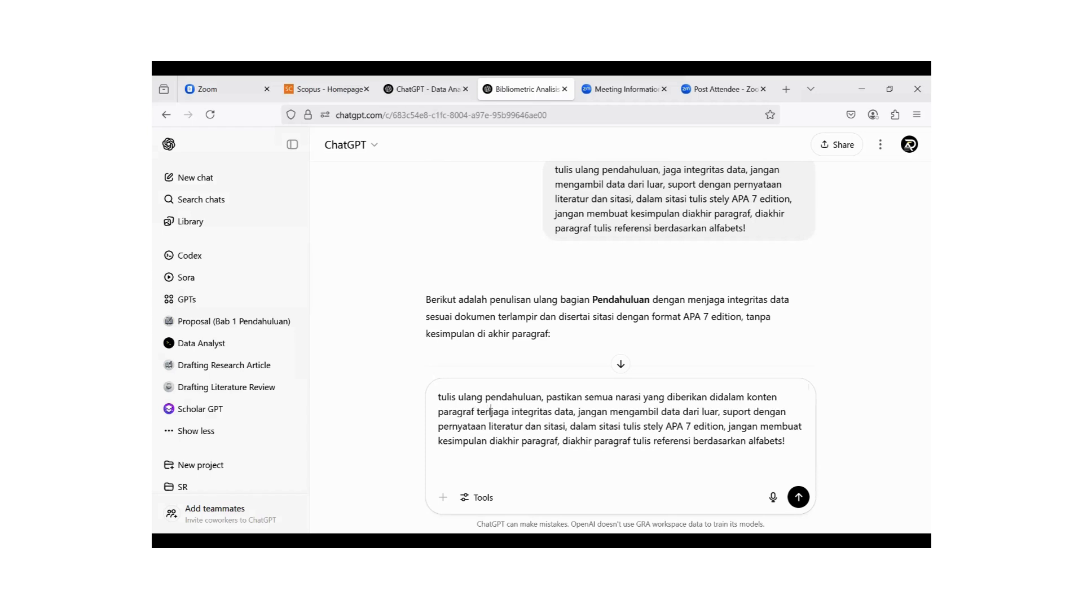
type("lampir,")
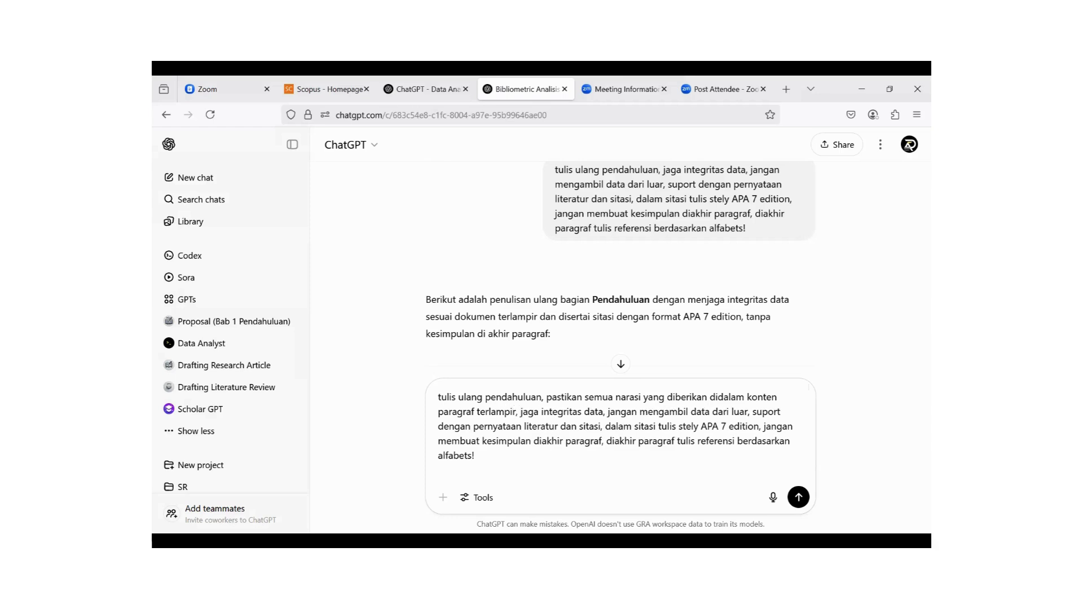
left_click(798, 497)
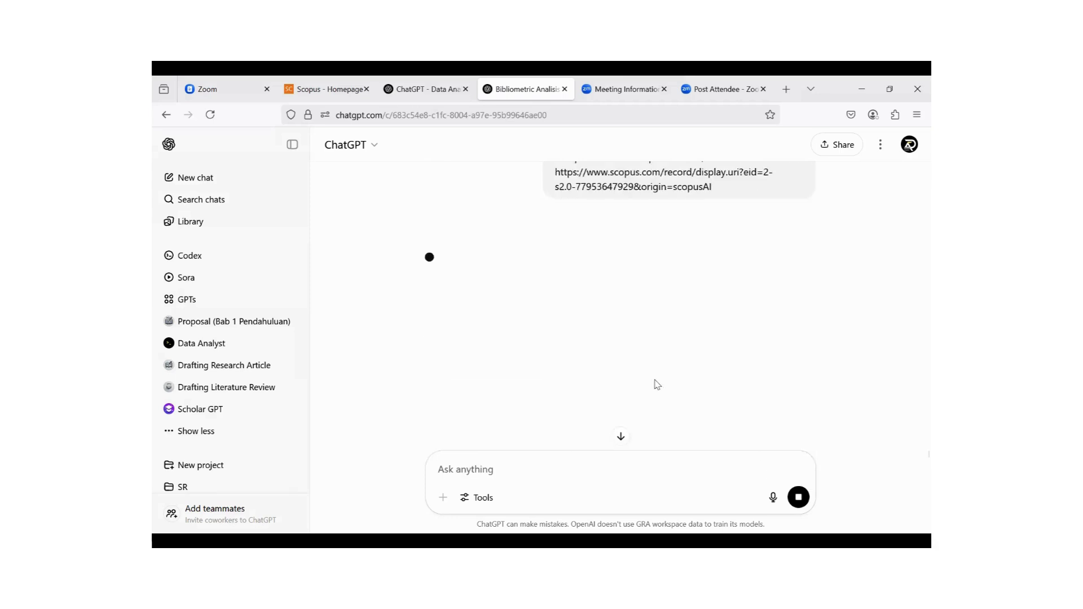
- Follow the rewritten Pendahuluan as it is generated and compare it with the source text in the sent prompt
scroll(651, 361, "up", 5)
scroll(642, 342, "down", 5)
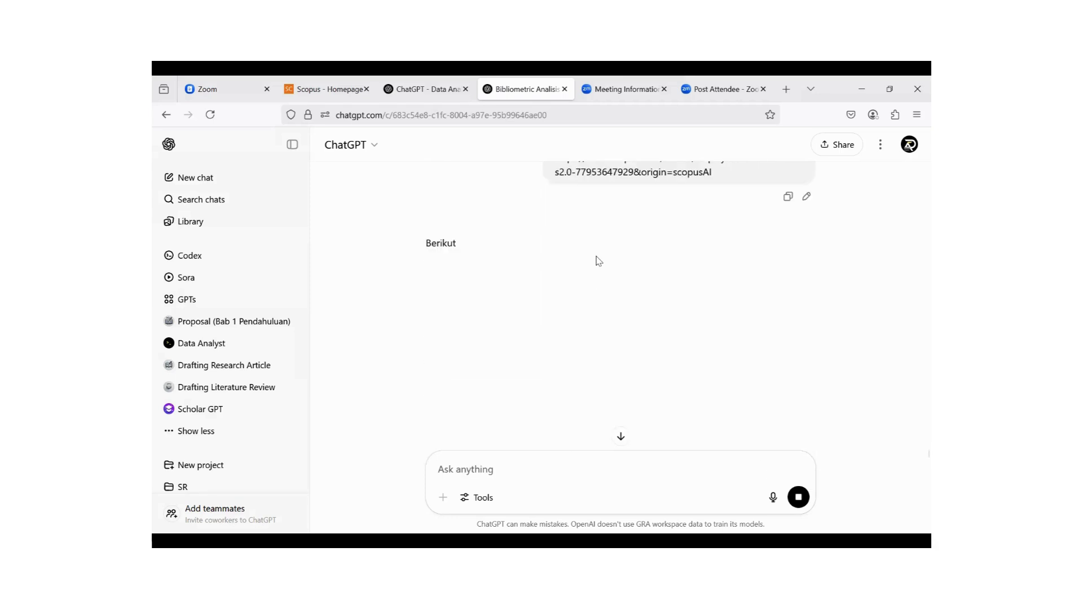
scroll(615, 298, "down", 4)
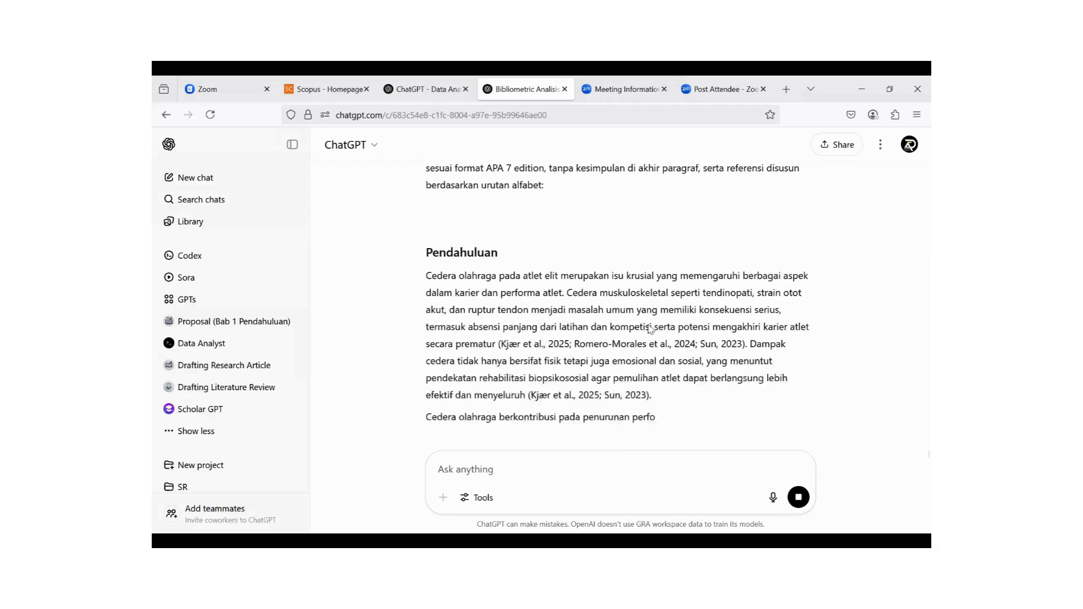
scroll(691, 303, "up", 10)
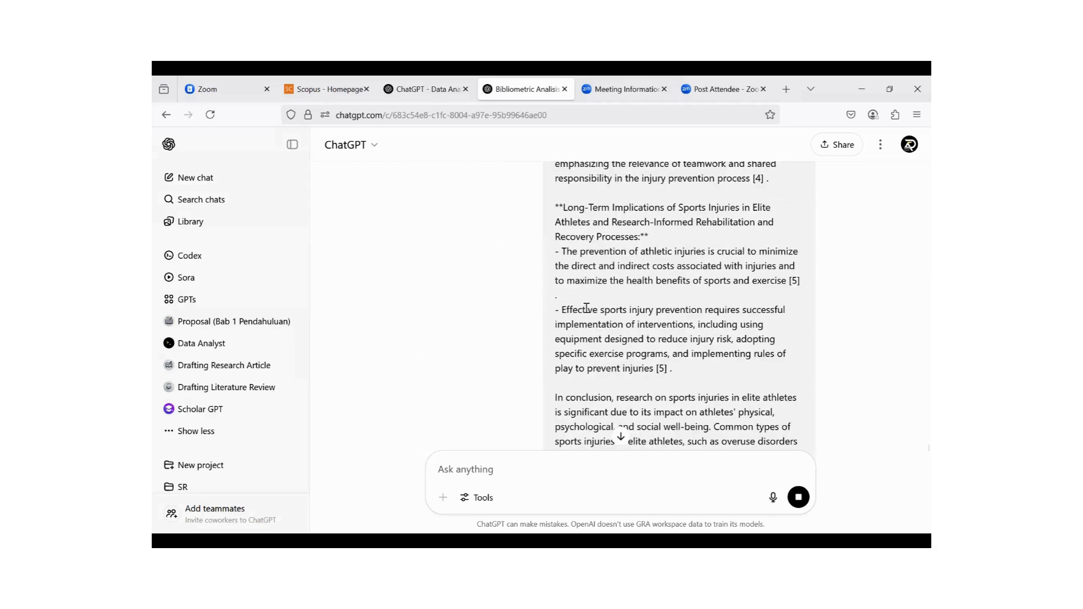
scroll(636, 313, "down", 5)
scroll(635, 313, "down", 5)
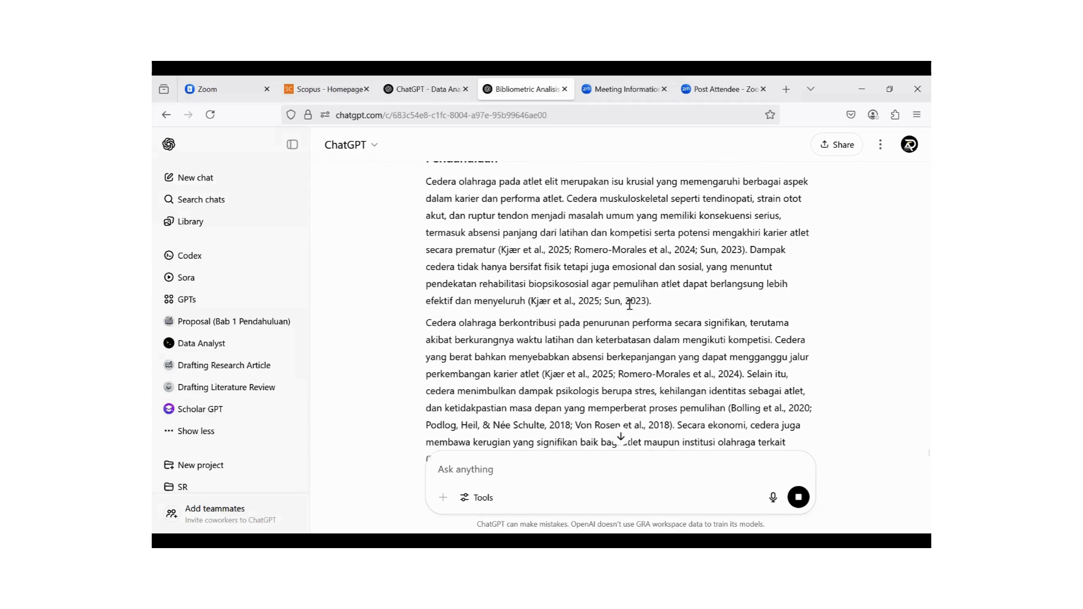
- Check the in-text APA citations in each paragraph of the rewritten Pendahuluan down to the Referensi list
left_click_drag(495, 331, 746, 322)
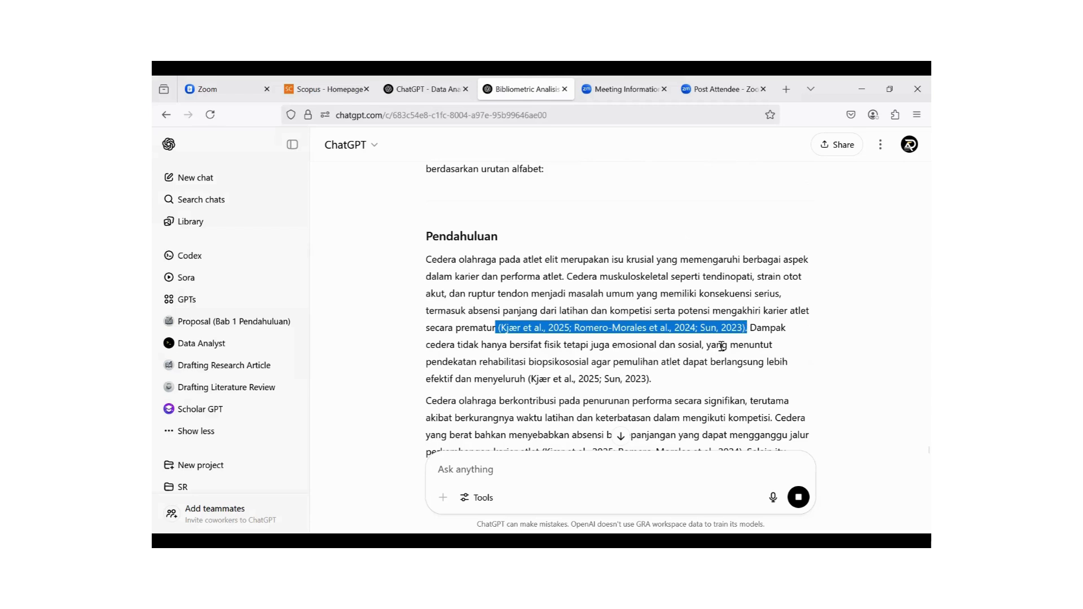
scroll(658, 347, "down", 2)
left_click_drag(528, 302, 687, 308)
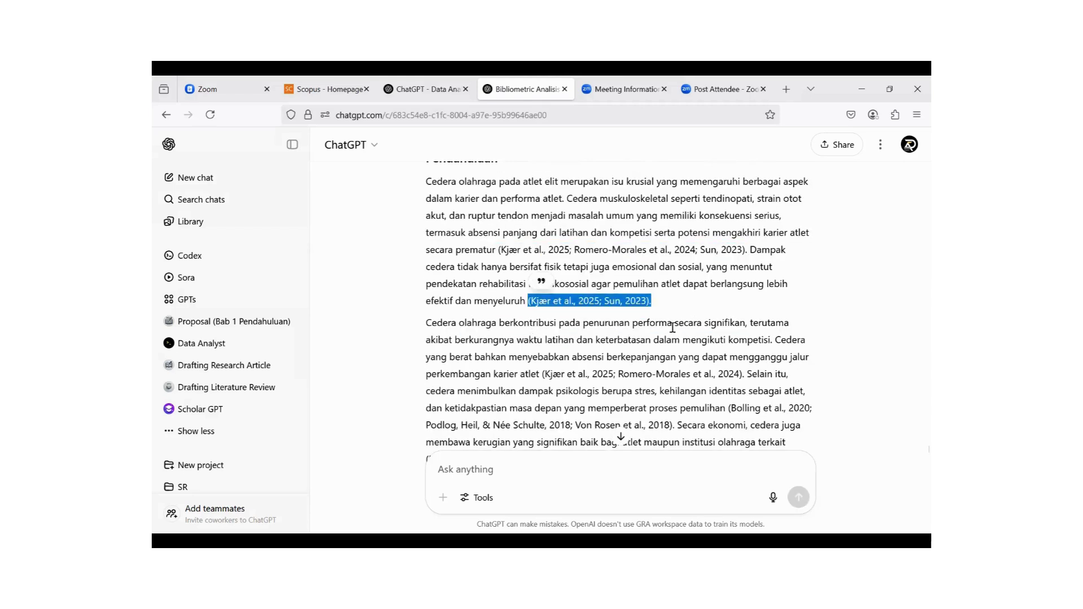
scroll(671, 326, "down", 4)
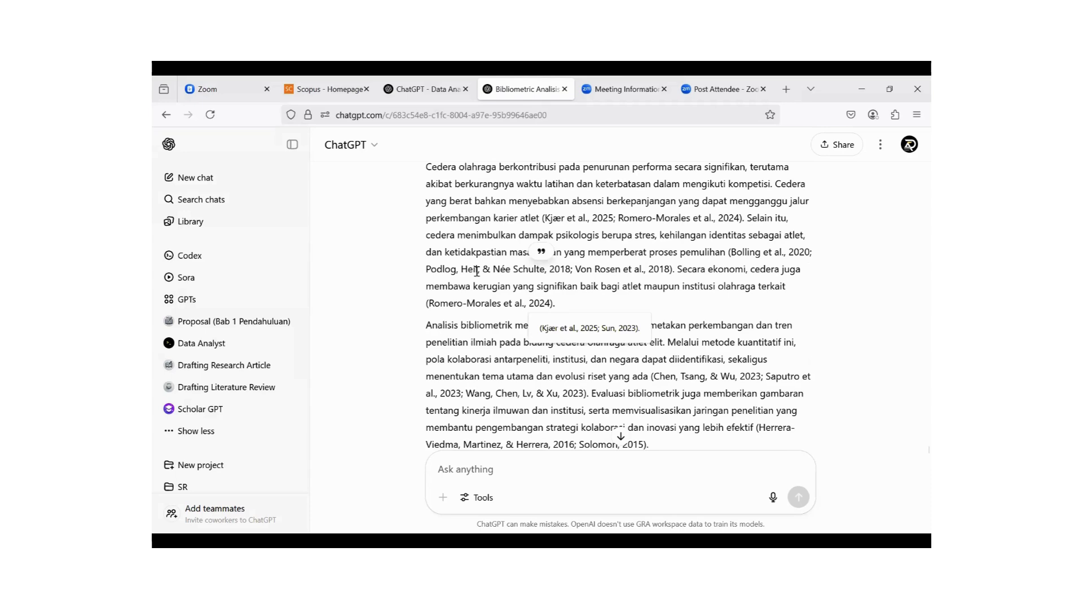
left_click_drag(431, 269, 622, 269)
scroll(395, 263, "down", 2)
left_click_drag(426, 225, 617, 248)
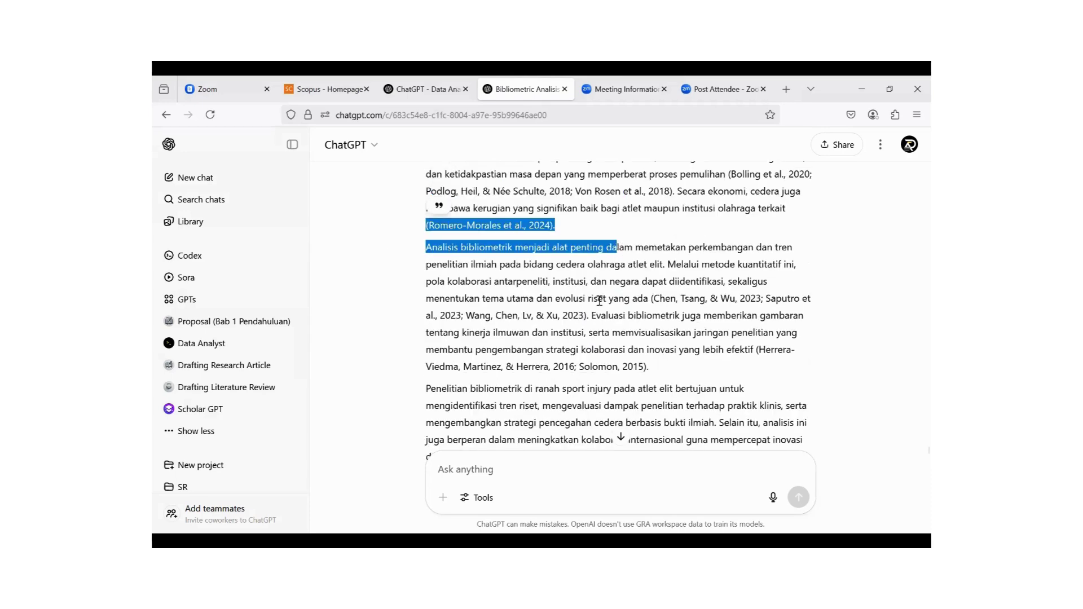
scroll(662, 317, "down", 10)
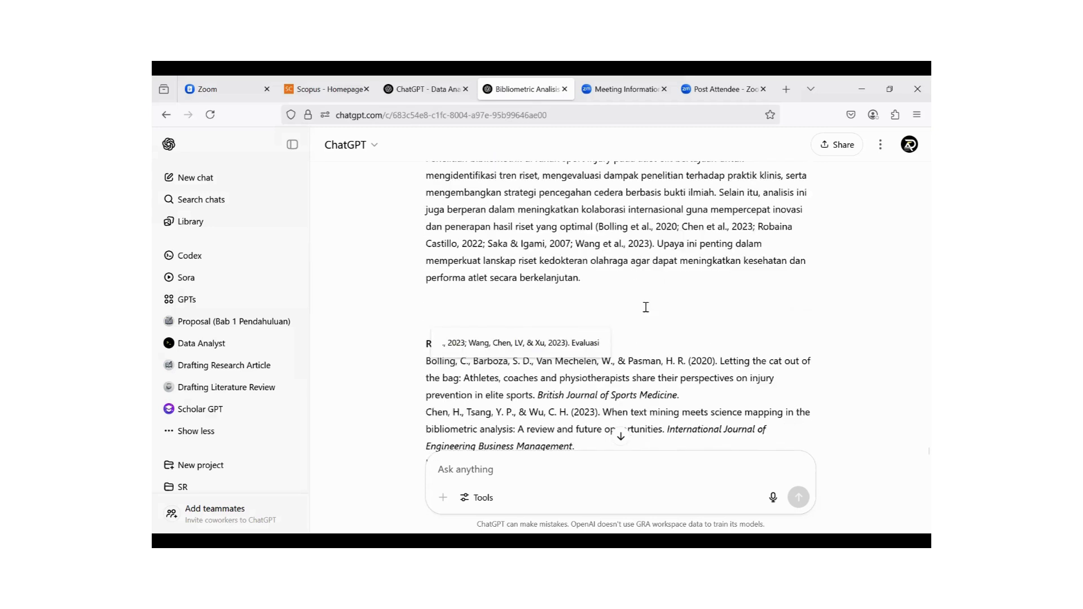
- Copy the first Referensi entry, "Letting the cat out of the bag", and search Google for it in a new tab
left_click_drag(427, 202, 724, 237)
key("ctrl+c")
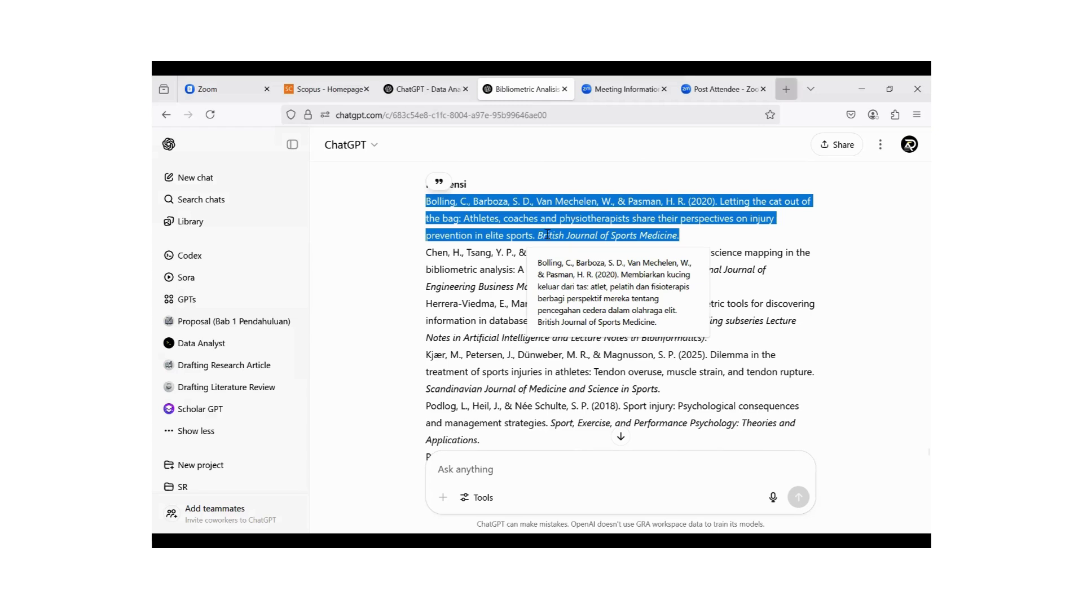
key("ctrl+t")
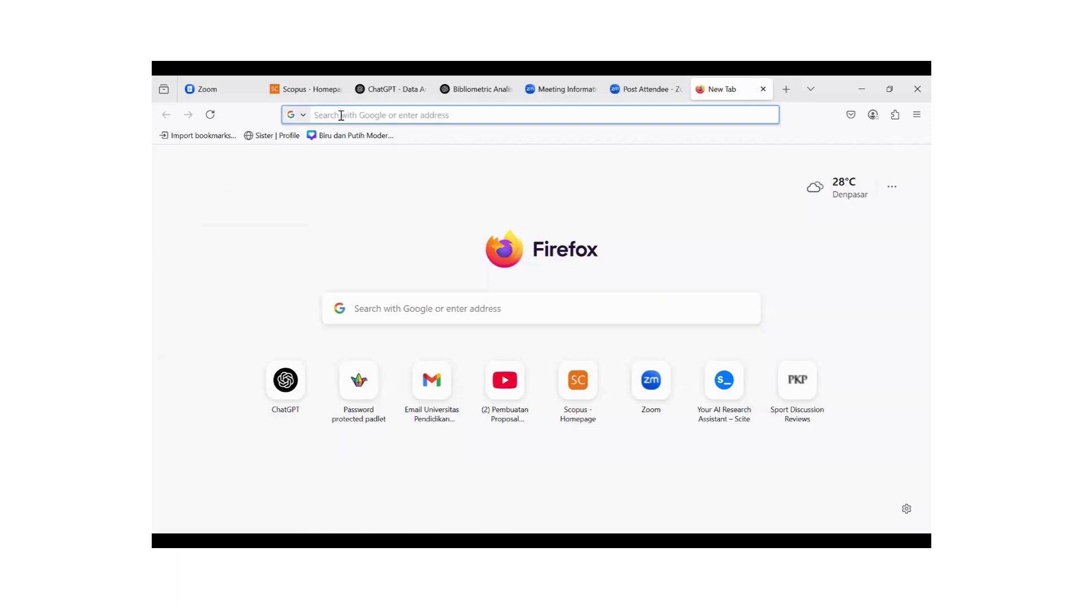
key("ctrl+v")
key("Return")
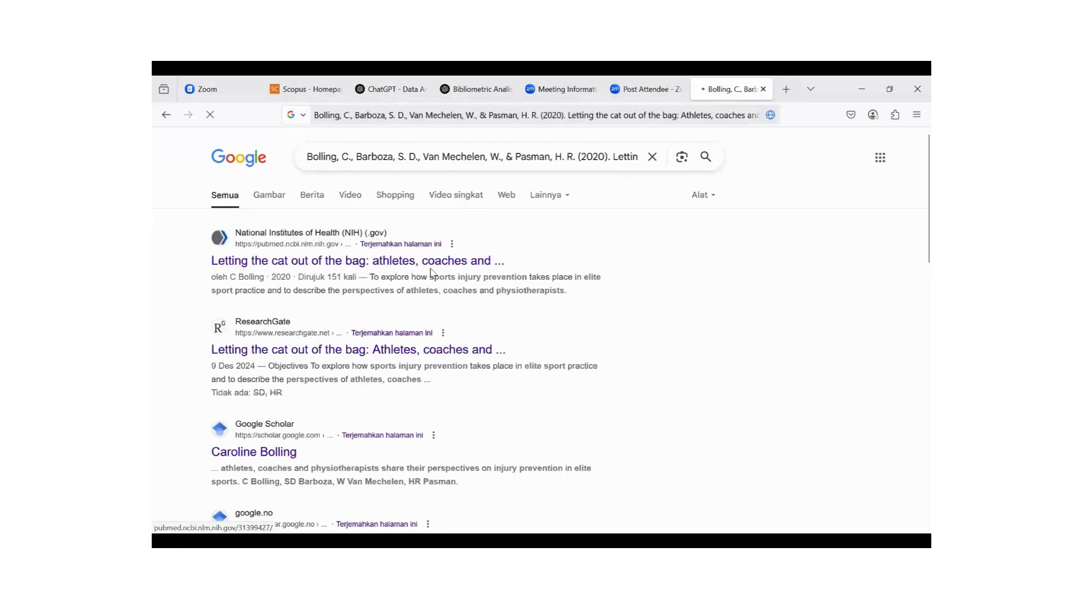
- Open the PubMed result for "Letting the cat out of the bag" and examine its title, authors and abstract
left_click(451, 261)
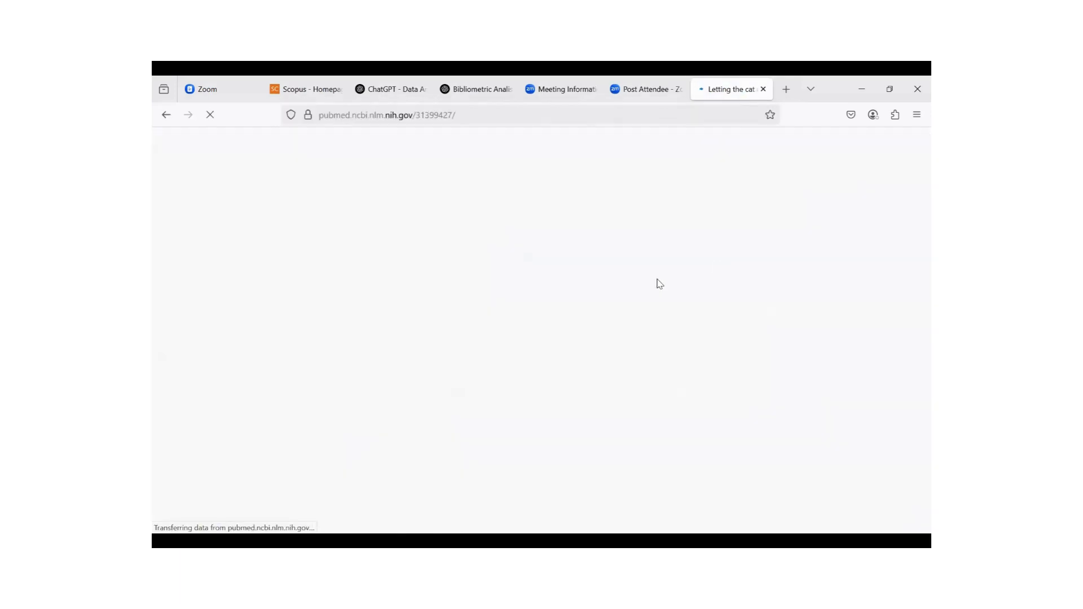
scroll(485, 437, "down", 6)
scroll(485, 437, "up", 6)
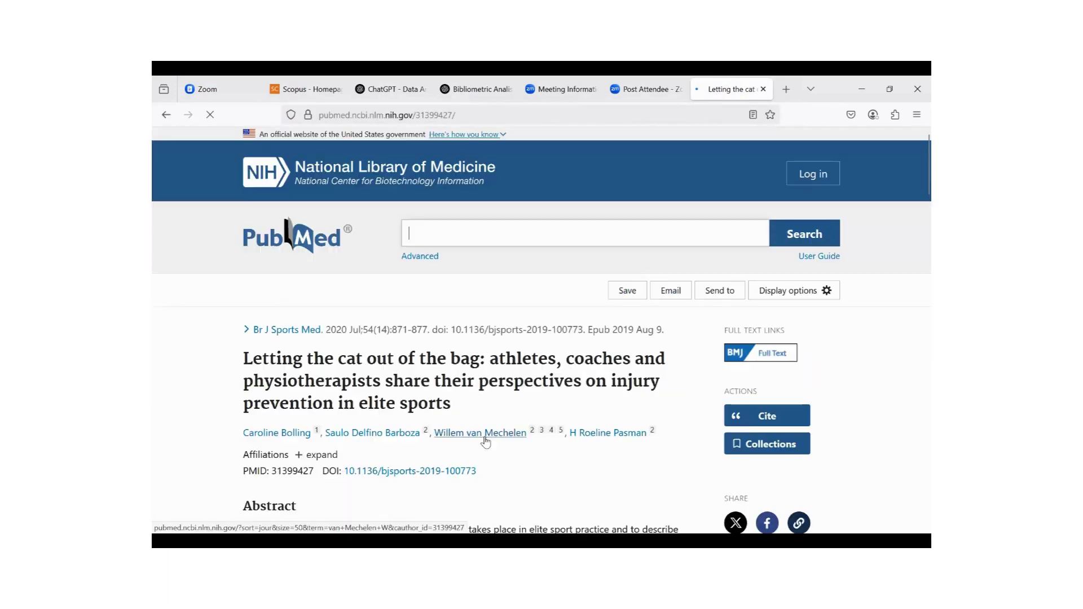
scroll(486, 439, "down", 3)
scroll(486, 438, "up", 2)
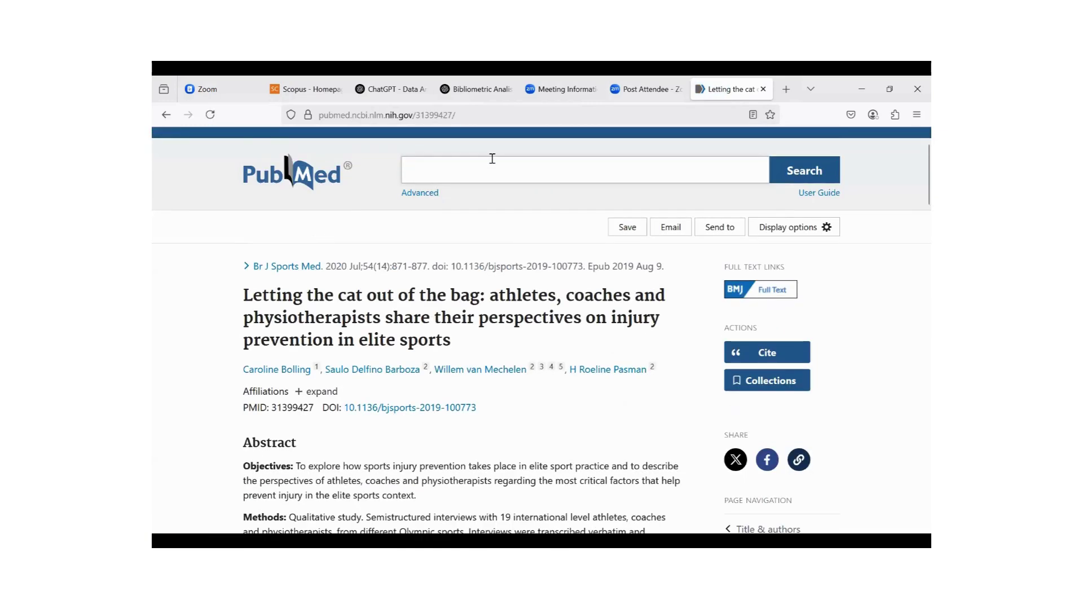
- Search Google in a new tab for the second Referensi entry, "When text mining meets science mapping", and open its Sage Journals result
left_click(484, 91)
left_click(532, 375)
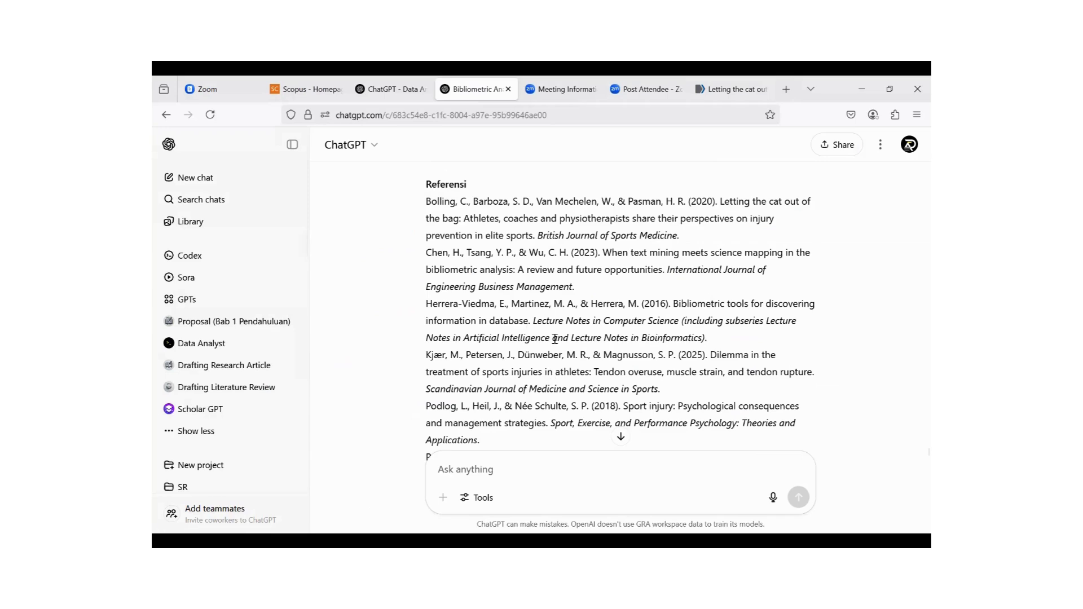
triple_click(489, 266)
key("ctrl+c")
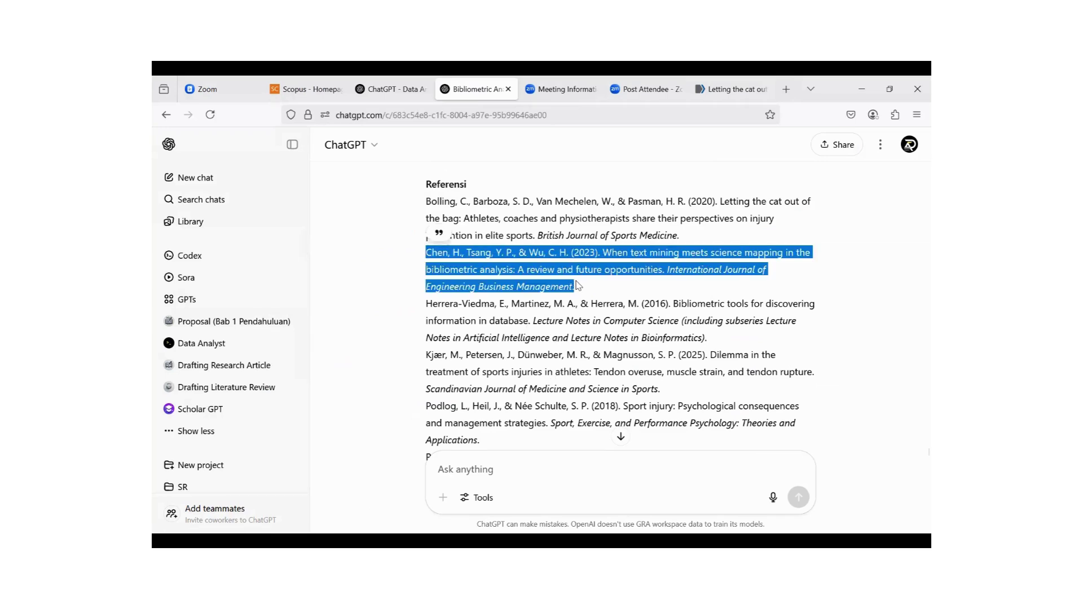
left_click(846, 257)
key("ctrl+9")
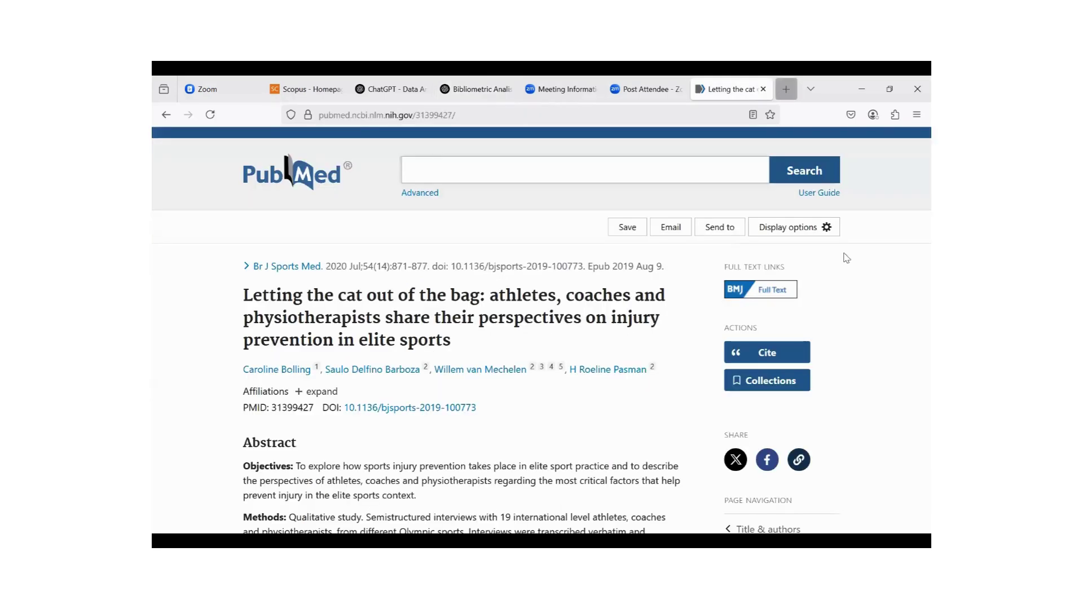
key("ctrl+t")
key("ctrl+v")
key("Return")
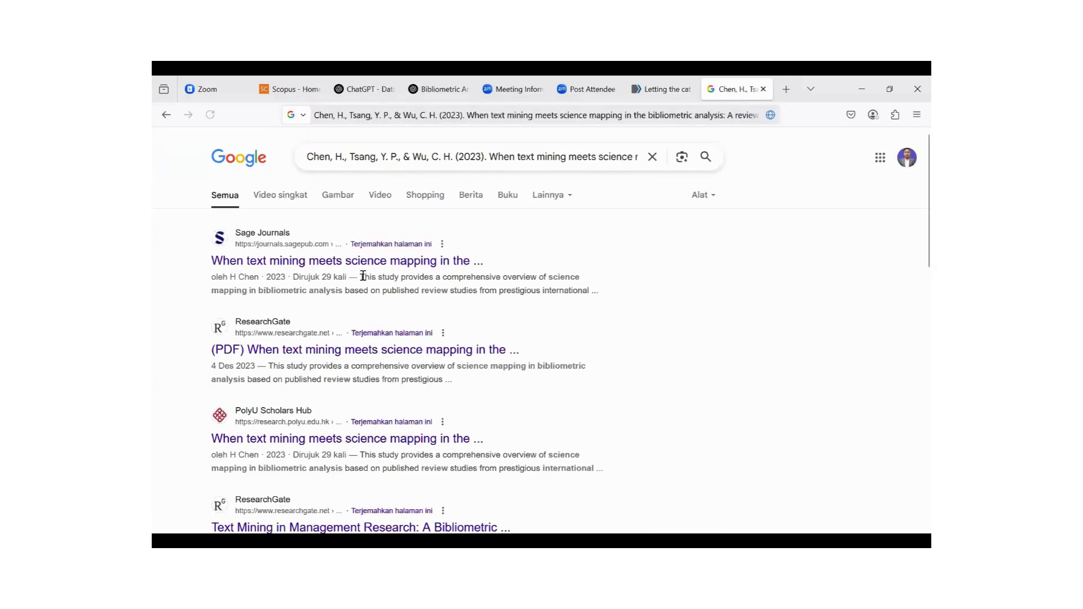
left_click(352, 268)
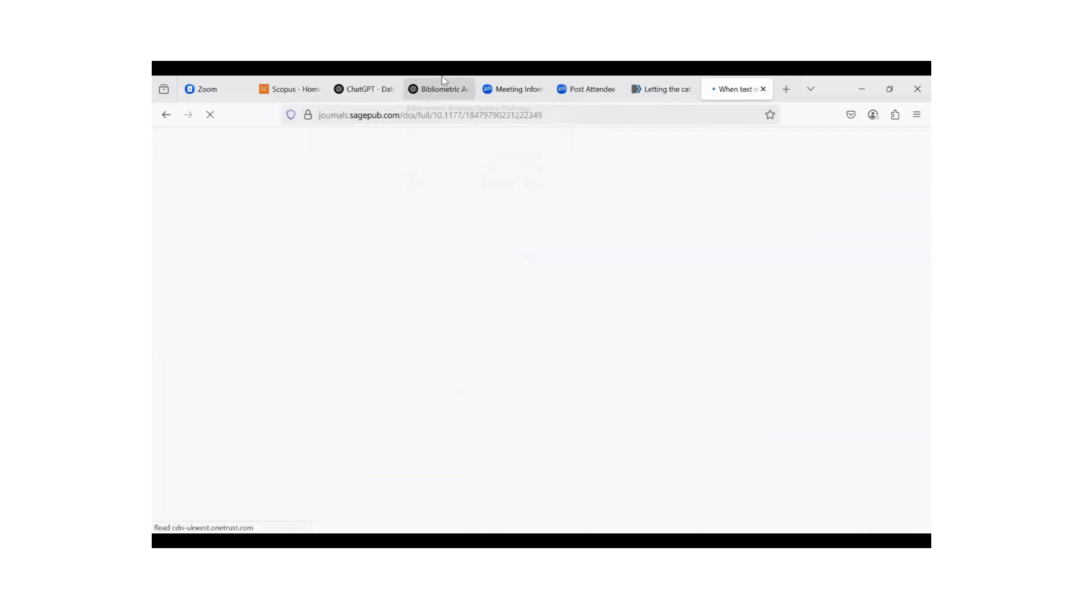
- Return to the ChatGPT bibliometric conversation and examine the full alphabetical Referensi list
left_click(443, 84)
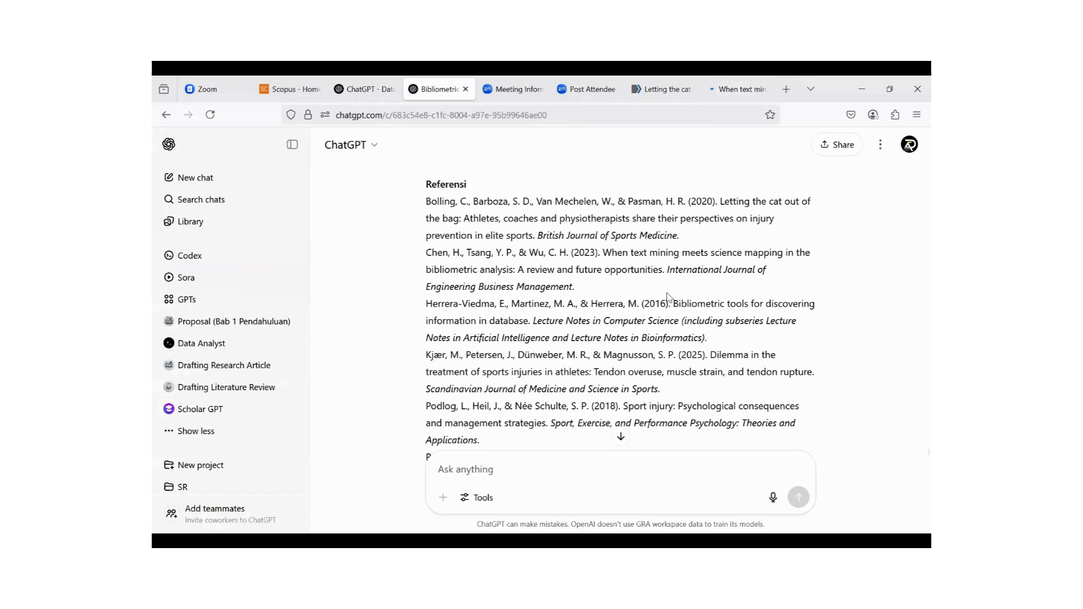
scroll(667, 297, "down", 8)
scroll(458, 278, "up", 6)
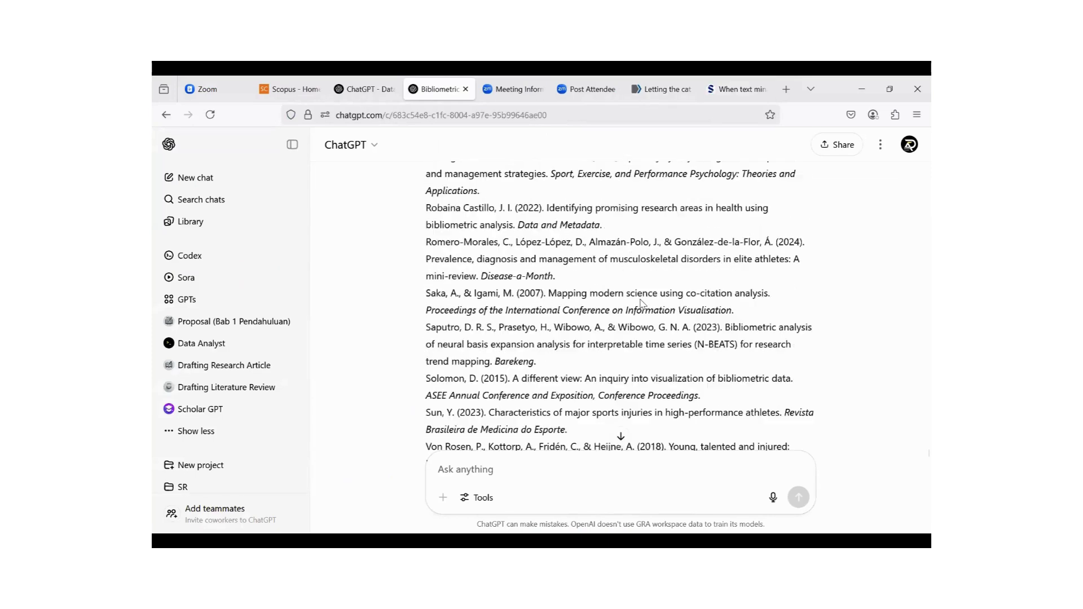
scroll(457, 278, "up", 2)
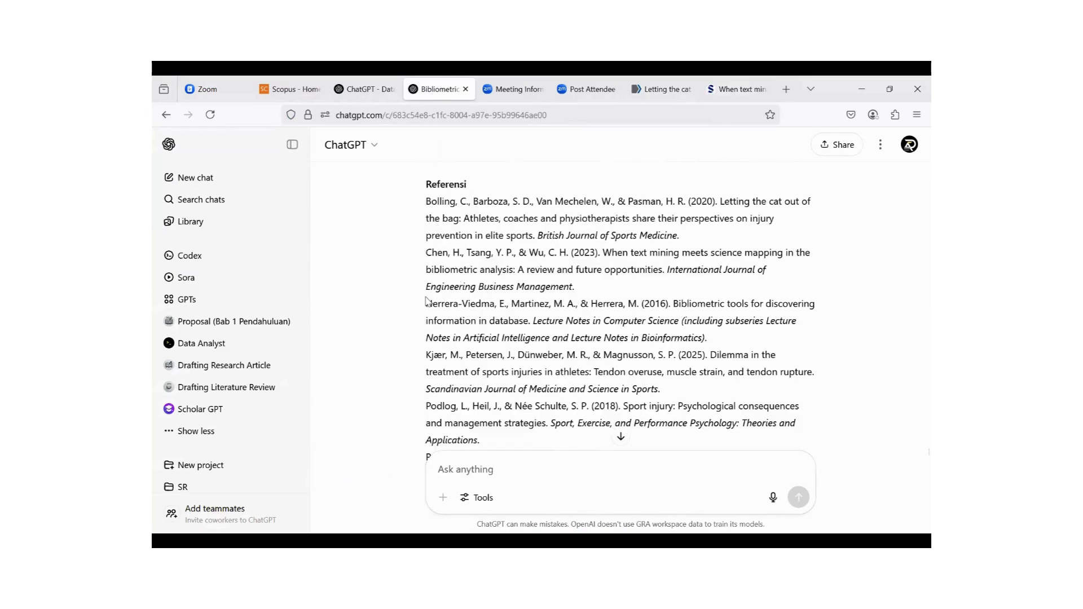
scroll(435, 355, "down", 5)
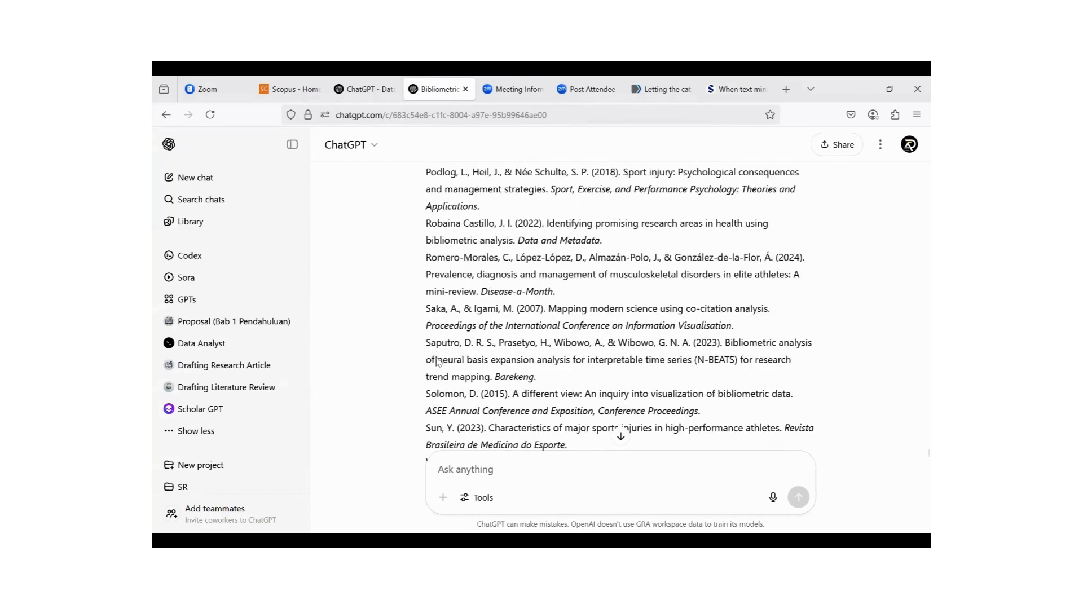
scroll(592, 316, "down", 3)
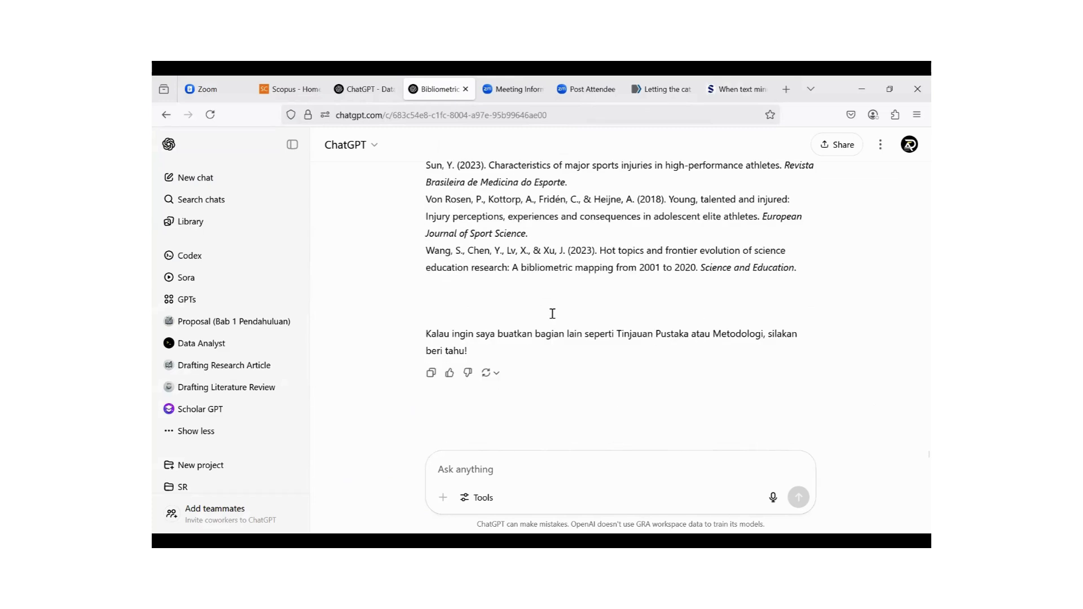
scroll(551, 327, "up", 10)
scroll(552, 340, "up", 2)
scroll(624, 423, "down", 8)
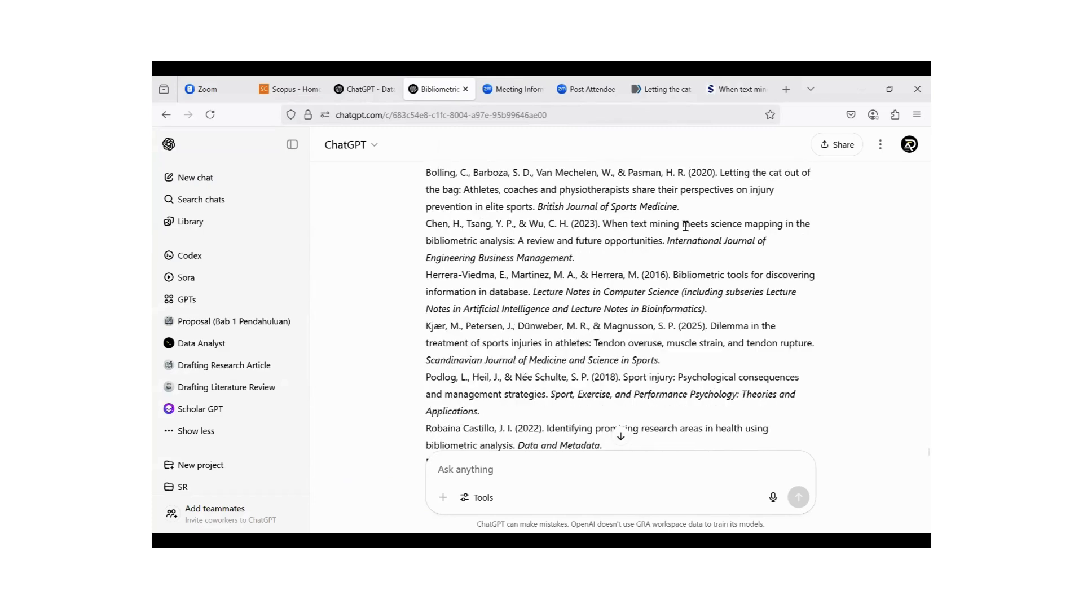
- Review the Pendahuluan paragraphs and their citations again, ending at the start of the reference list
scroll(666, 322, "up", 5)
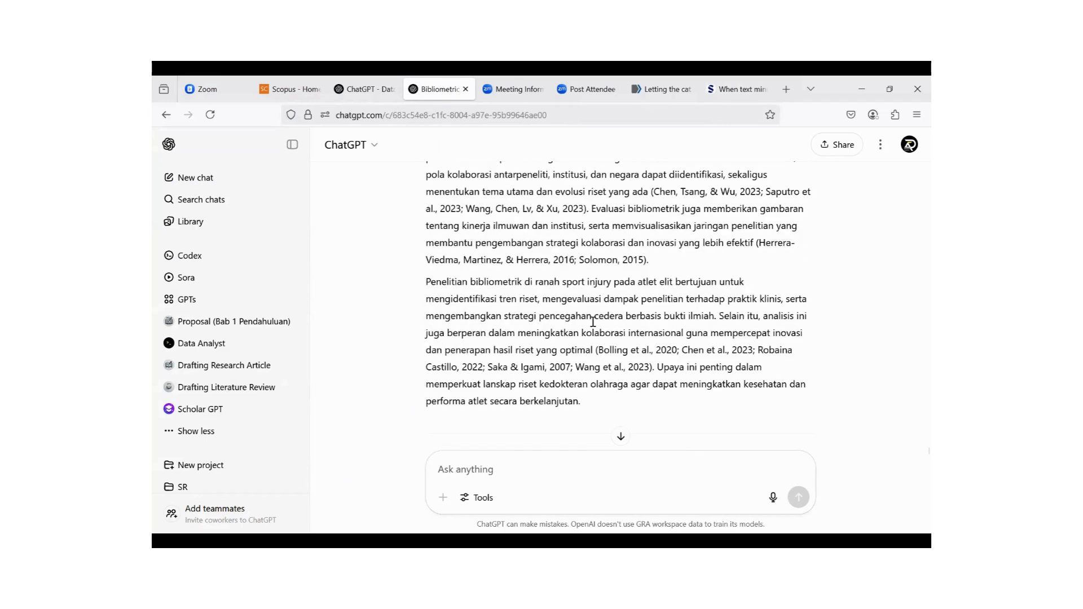
scroll(593, 322, "up", 5)
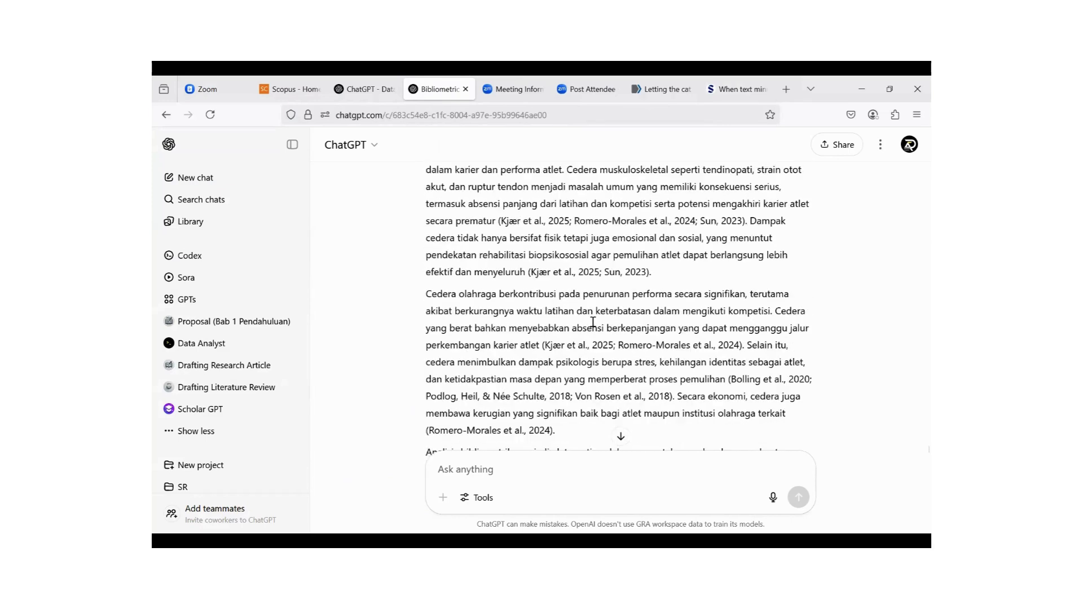
scroll(593, 322, "up", 5)
scroll(593, 322, "down", 5)
scroll(689, 316, "down", 8)
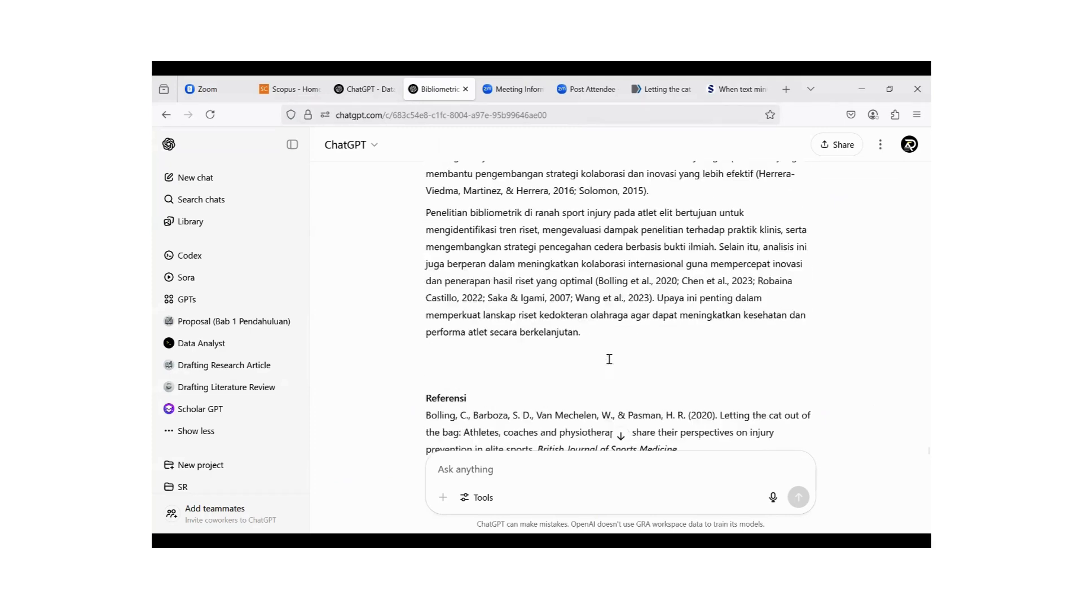
- Examine the Referensi entries once more and return to the Pendahuluan heading of the rewritten introduction
scroll(610, 350, "down", 3)
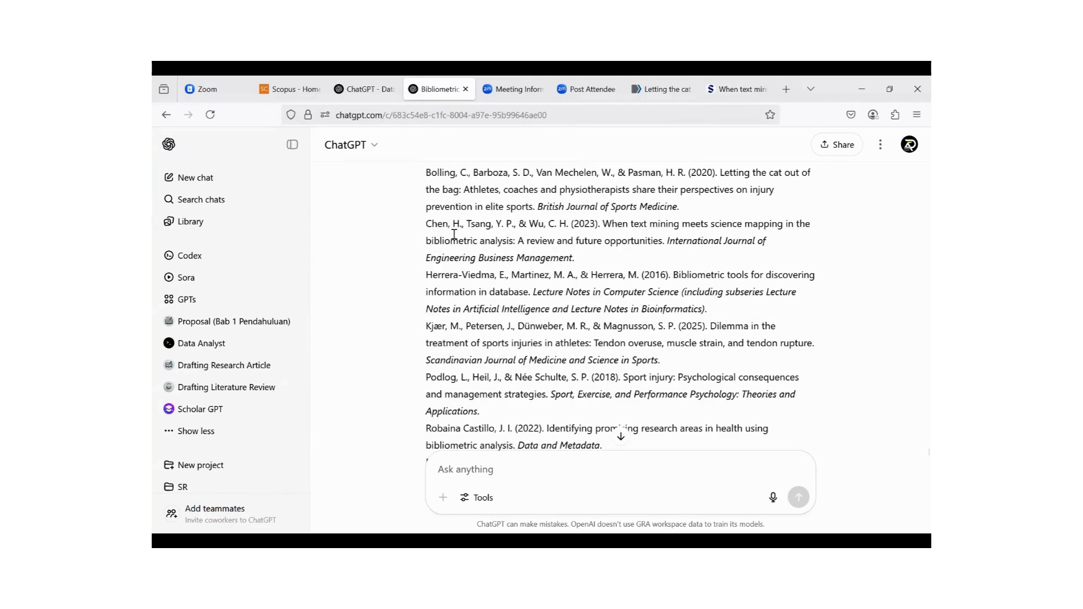
scroll(560, 286, "up", 3)
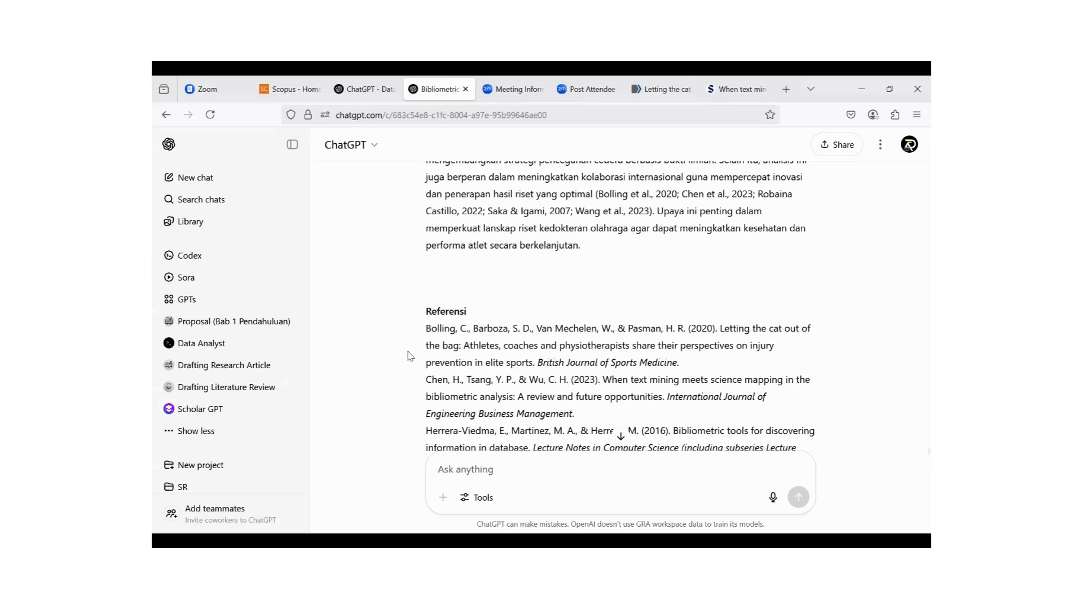
scroll(592, 316, "down", 8)
scroll(592, 255, "up", 10)
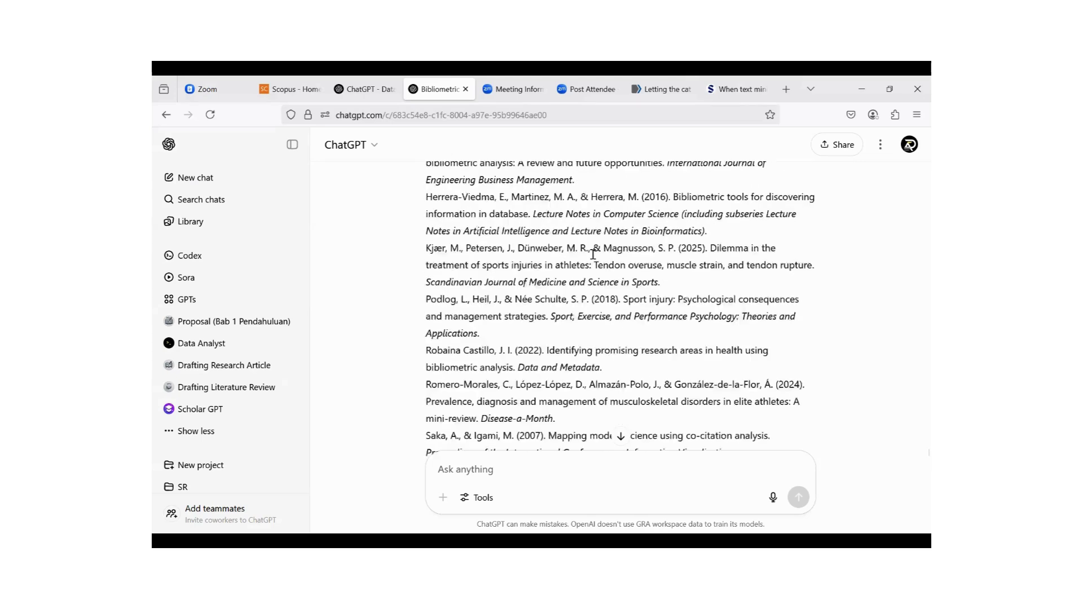
scroll(592, 255, "up", 12)
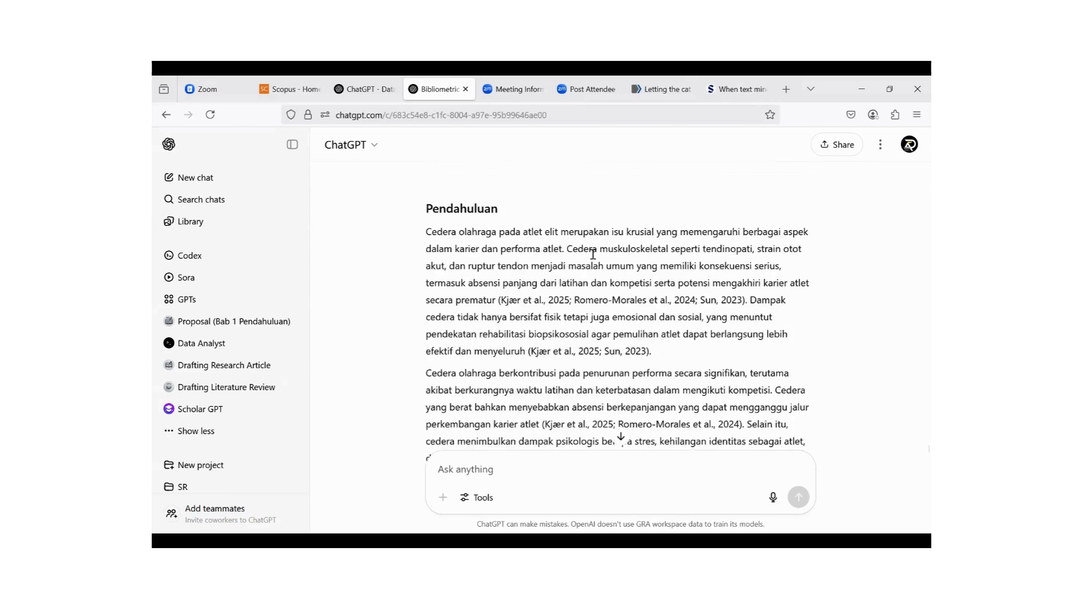
scroll(593, 267, "up", 3)
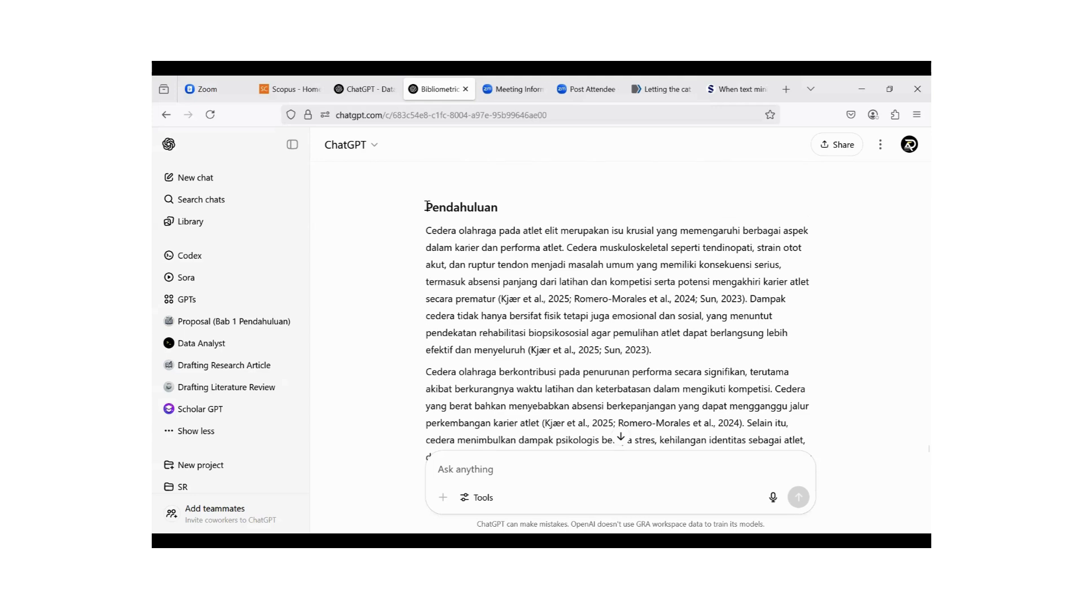
- Highlight the whole Pendahuluan section and read through its paragraphs and in-text citations down to the Referensi heading
left_click_drag(426, 207, 615, 485)
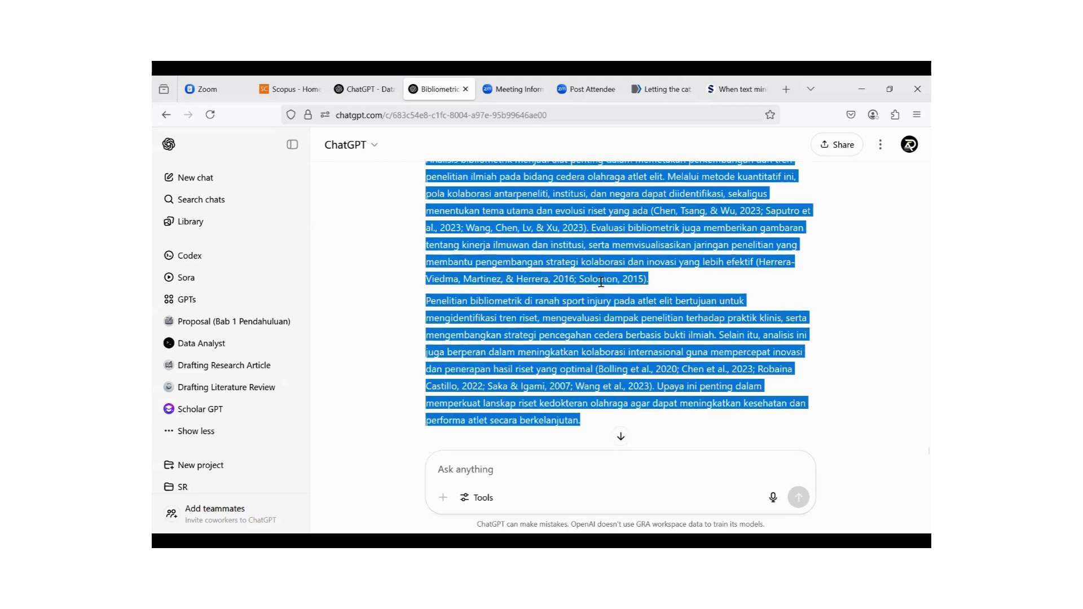
scroll(602, 281, "down", 1)
scroll(477, 338, "up", 10)
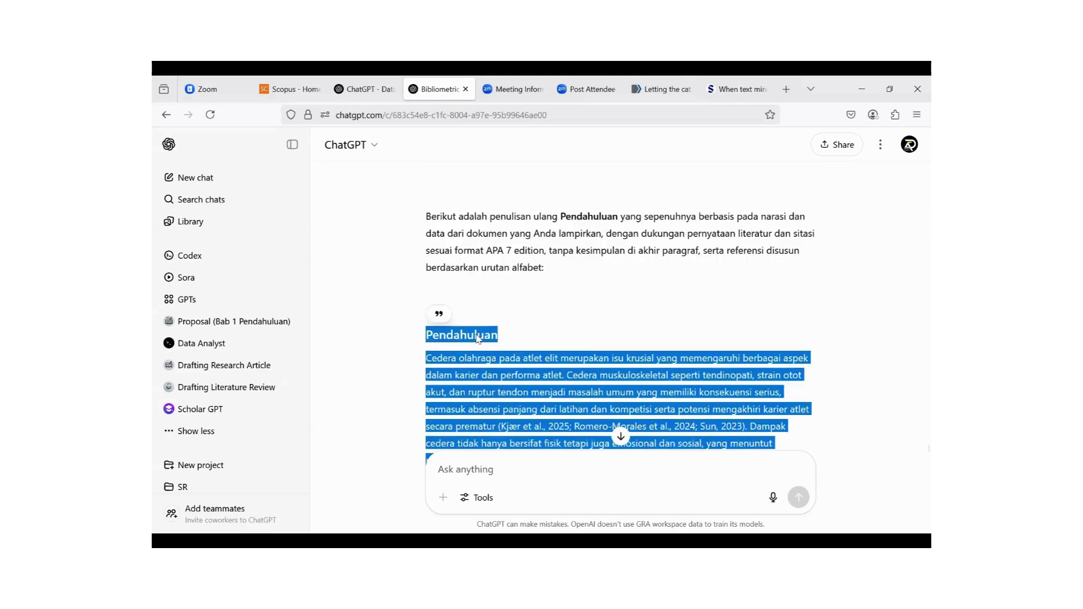
scroll(476, 338, "down", 3)
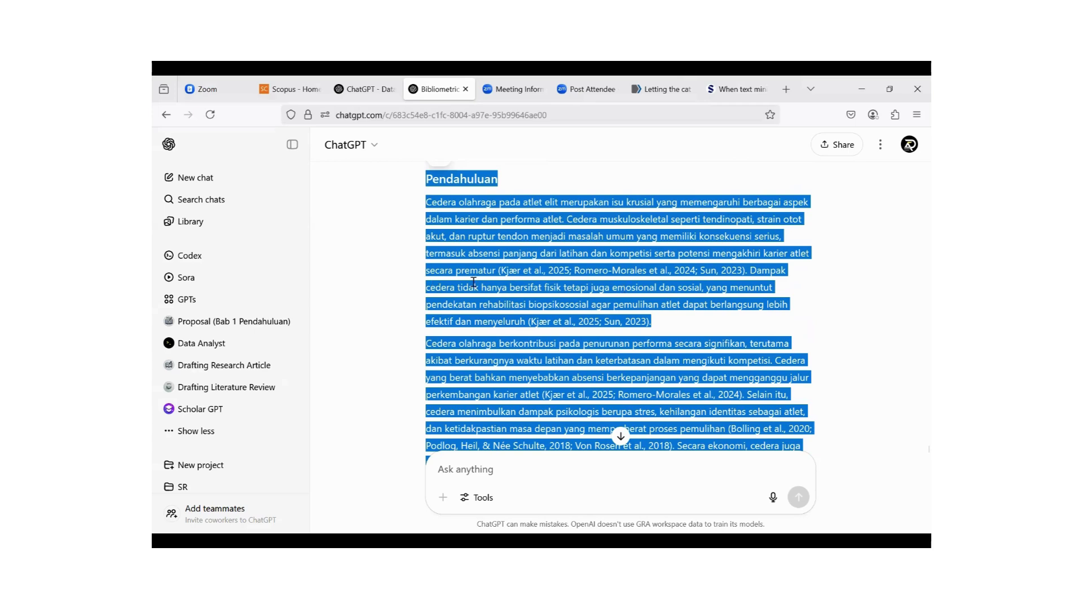
left_click(557, 248)
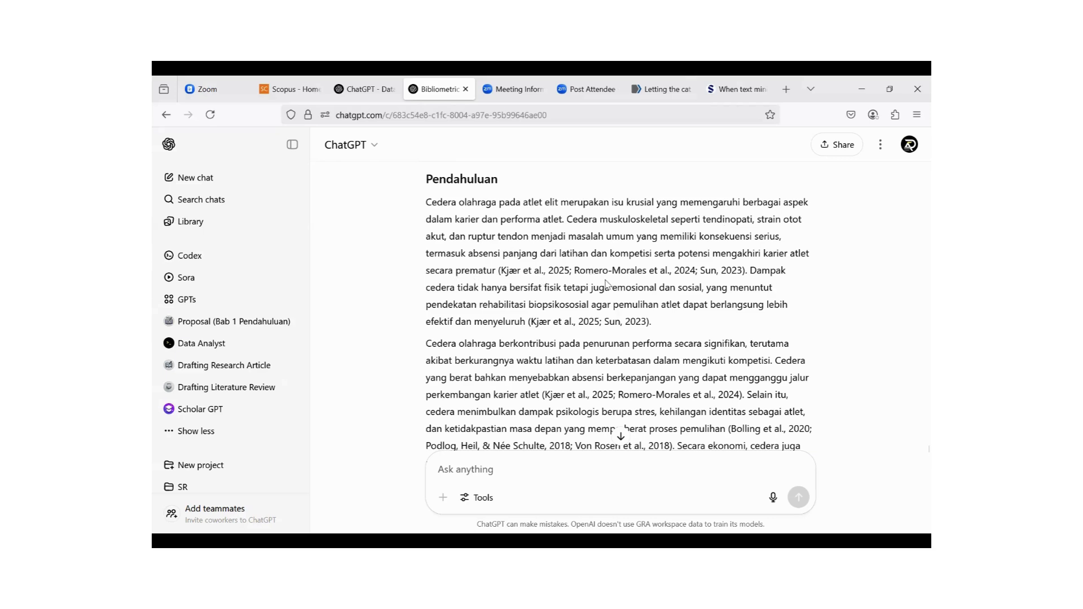
scroll(739, 281, "down", 2)
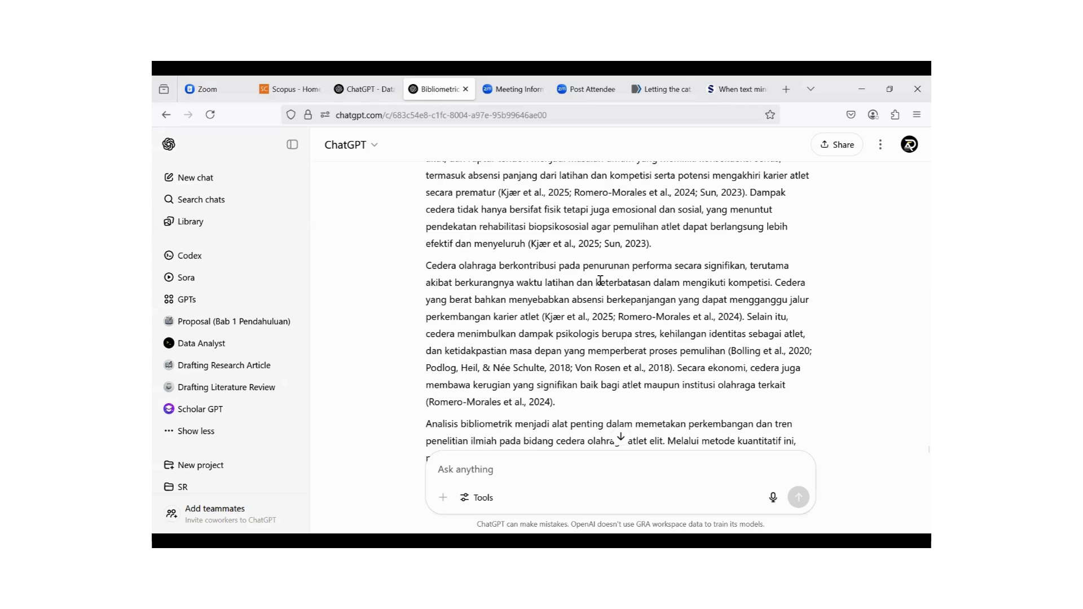
scroll(635, 263, "down", 2)
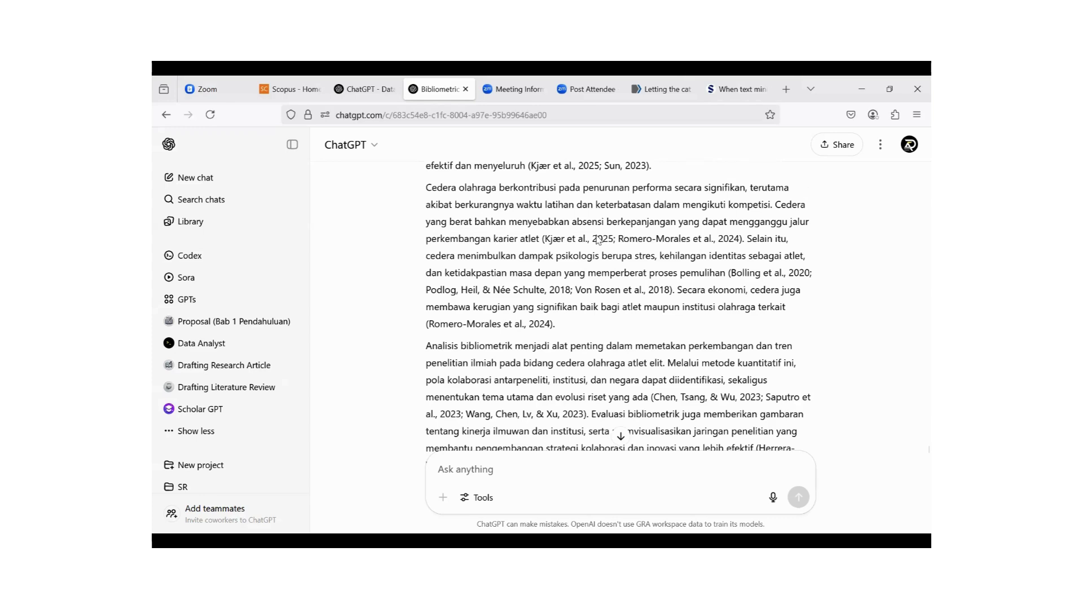
scroll(585, 307, "down", 2)
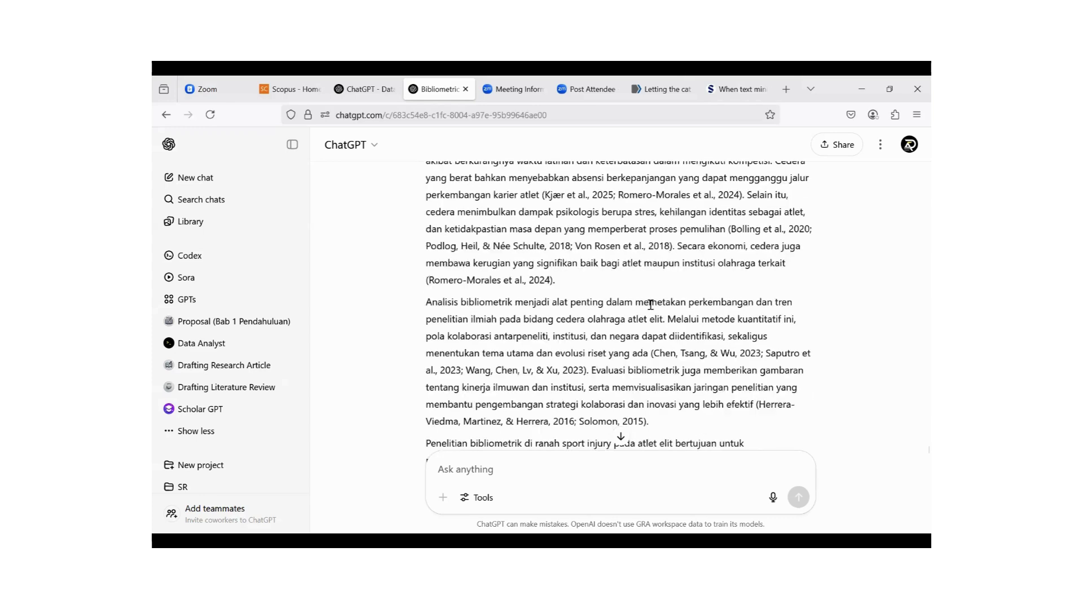
scroll(528, 282, "down", 2)
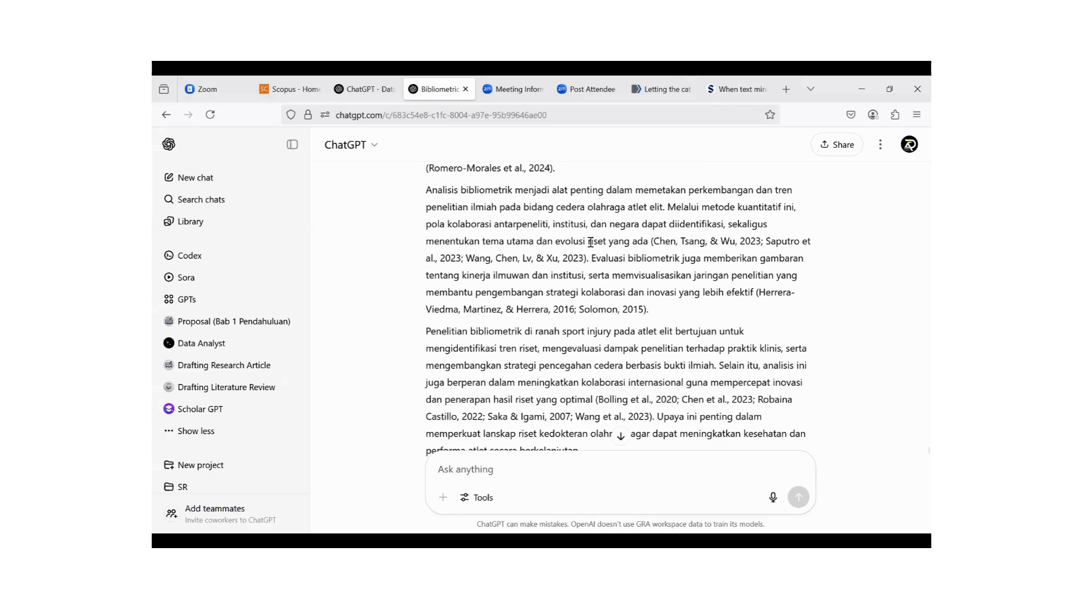
scroll(694, 264, "down", 2)
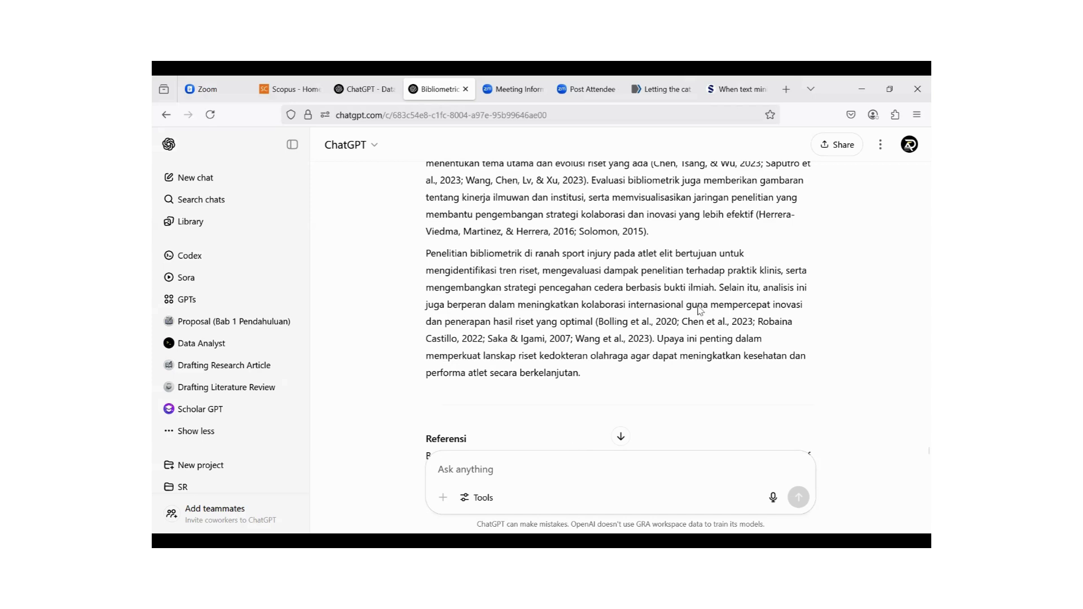
- Go back through the conversation to the article outline and highlight the bullet points under "2. Tinjauan Pustaka"
scroll(612, 390, "up", 15)
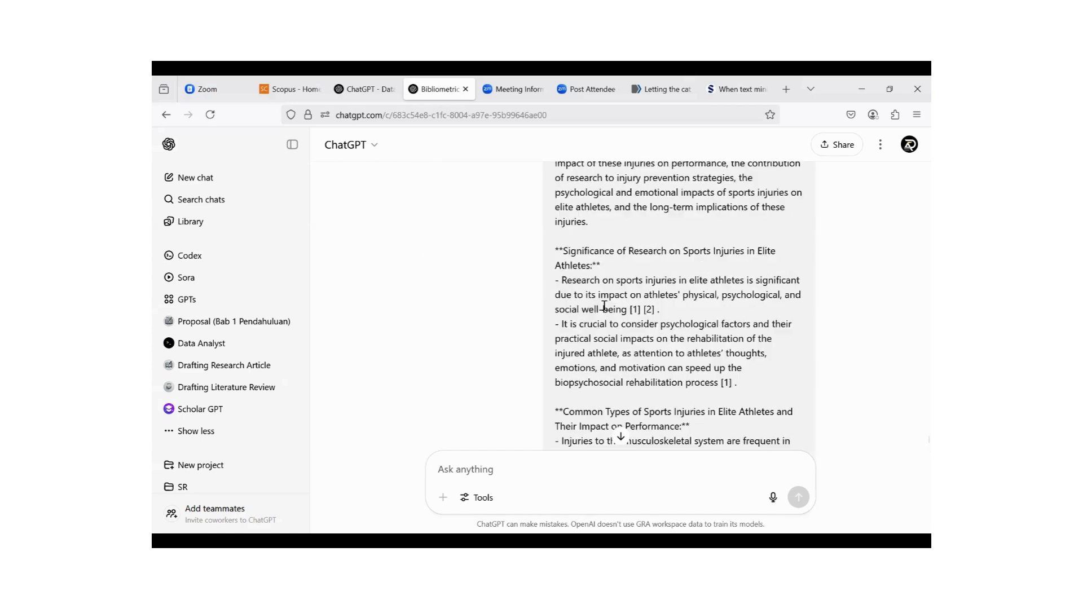
scroll(605, 305, "down", 15)
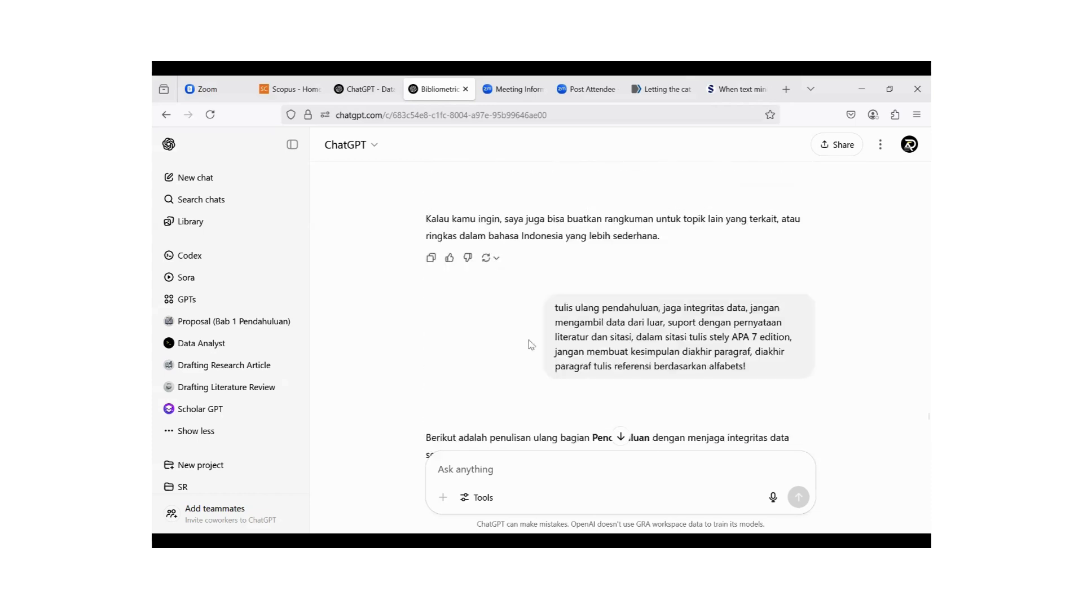
scroll(532, 339, "up", 20)
scroll(532, 322, "down", 10)
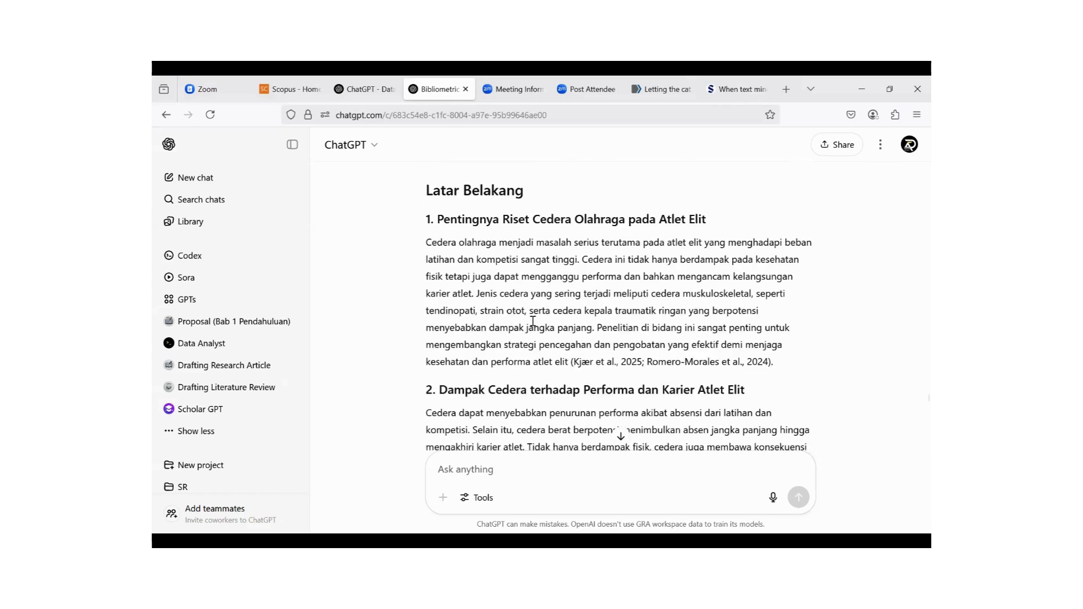
scroll(533, 322, "up", 20)
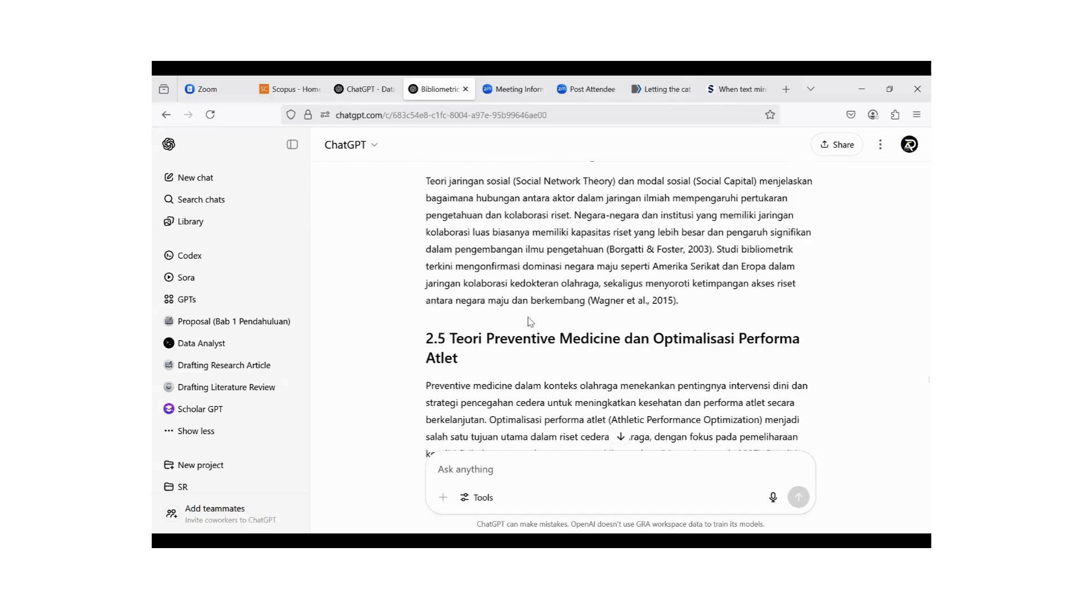
scroll(531, 321, "up", 20)
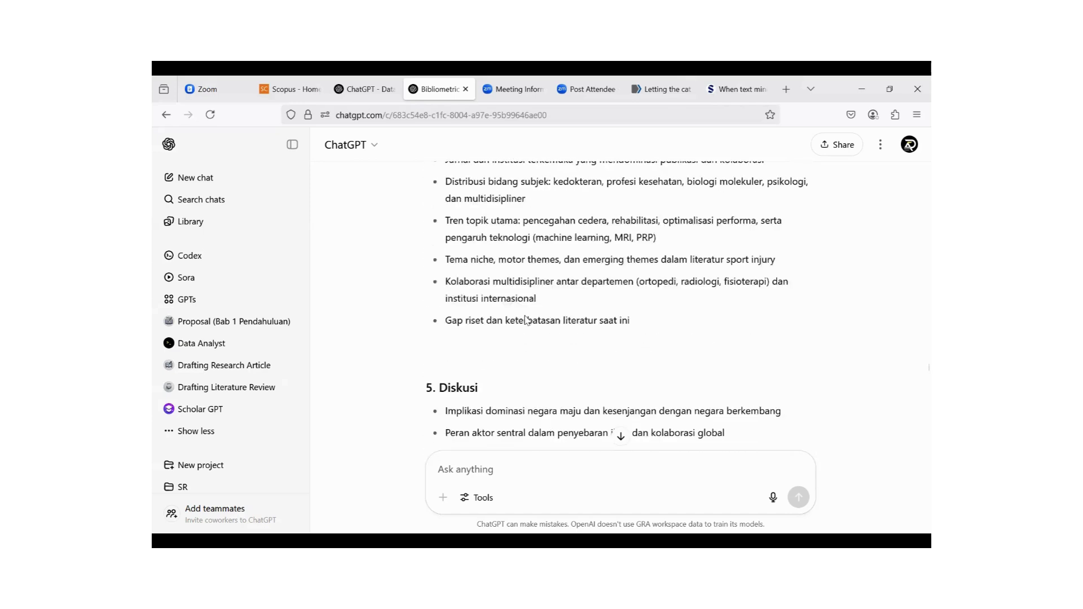
scroll(526, 320, "up", 12)
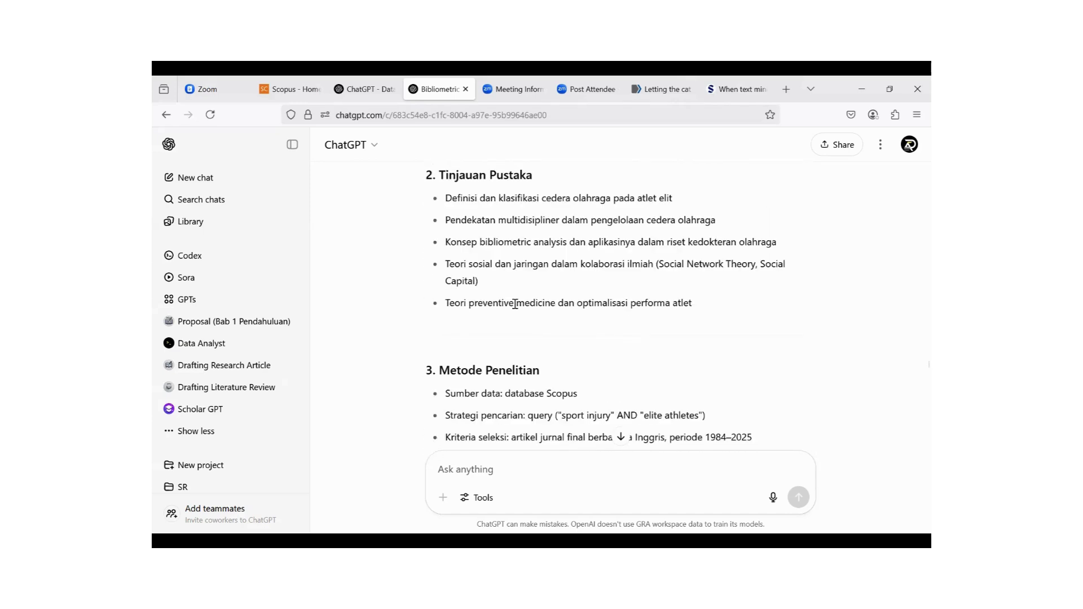
scroll(515, 304, "up", 1)
left_click_drag(445, 276, 712, 406)
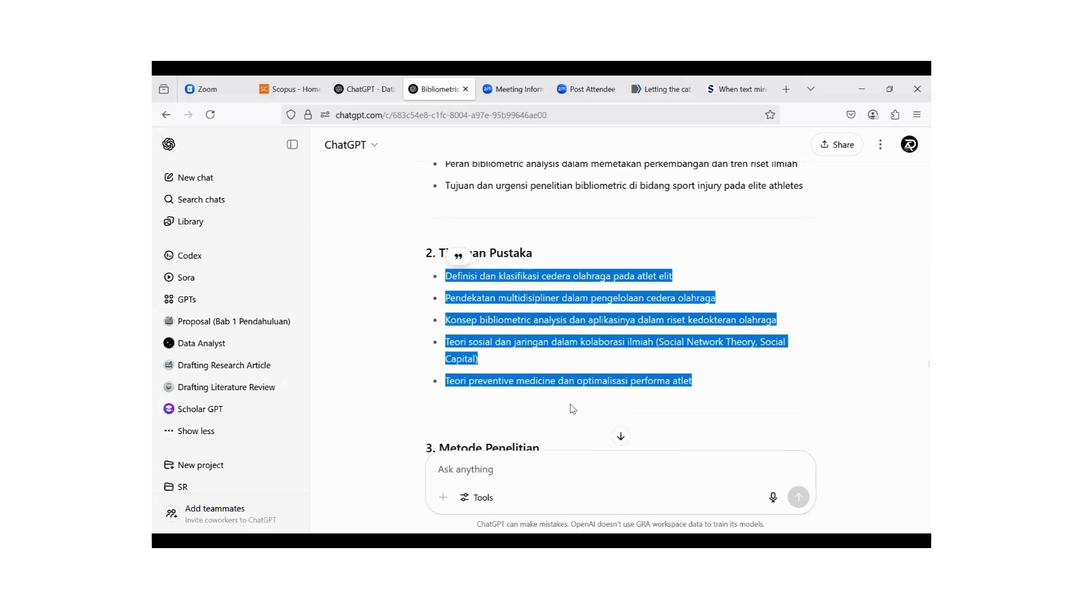
scroll(609, 343, "down", 3)
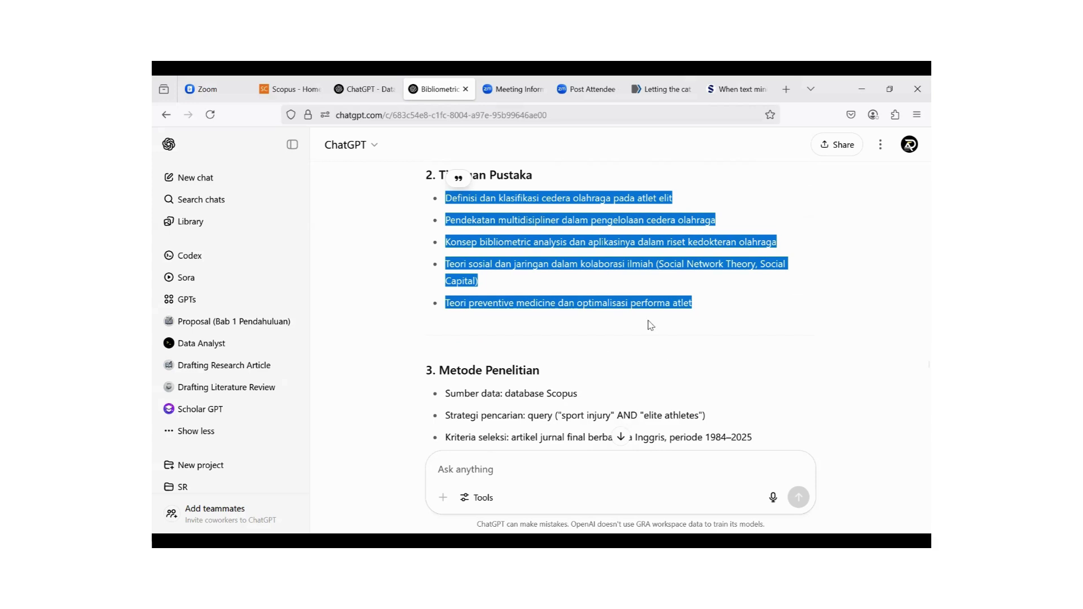
left_click(593, 299)
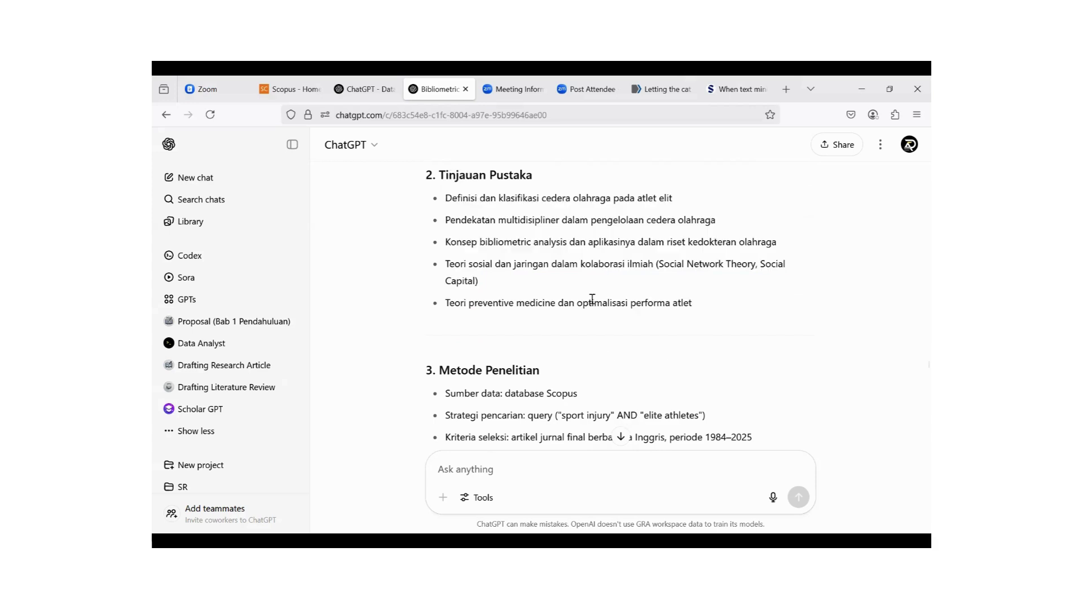
- Find the conversation's opening outline prompt and copy its keywords "sport injury" AND "elite athletes"
scroll(584, 344, "down", 20)
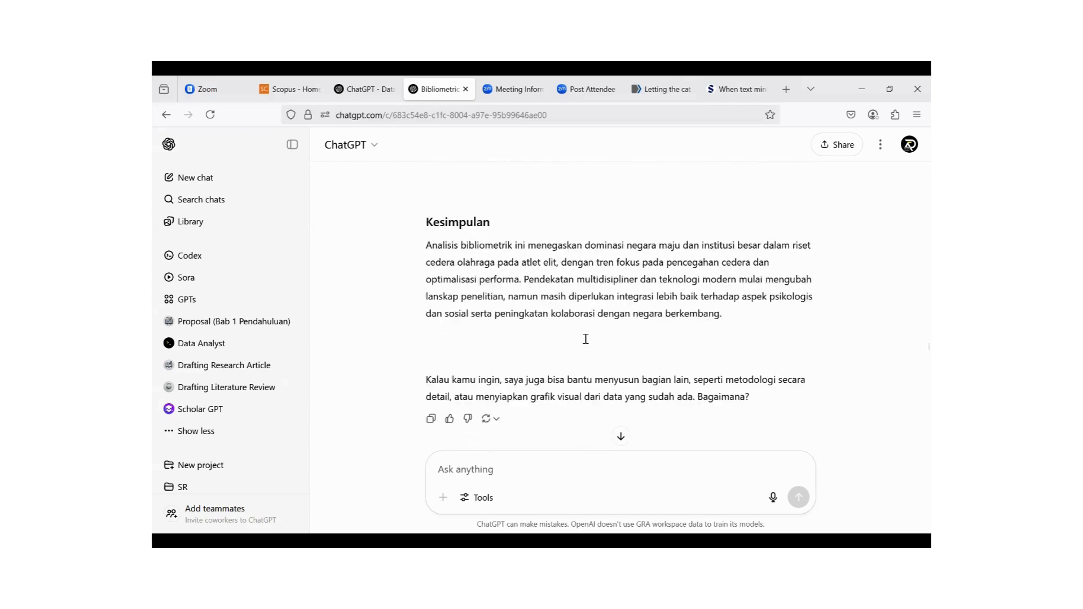
scroll(580, 342, "down", 20)
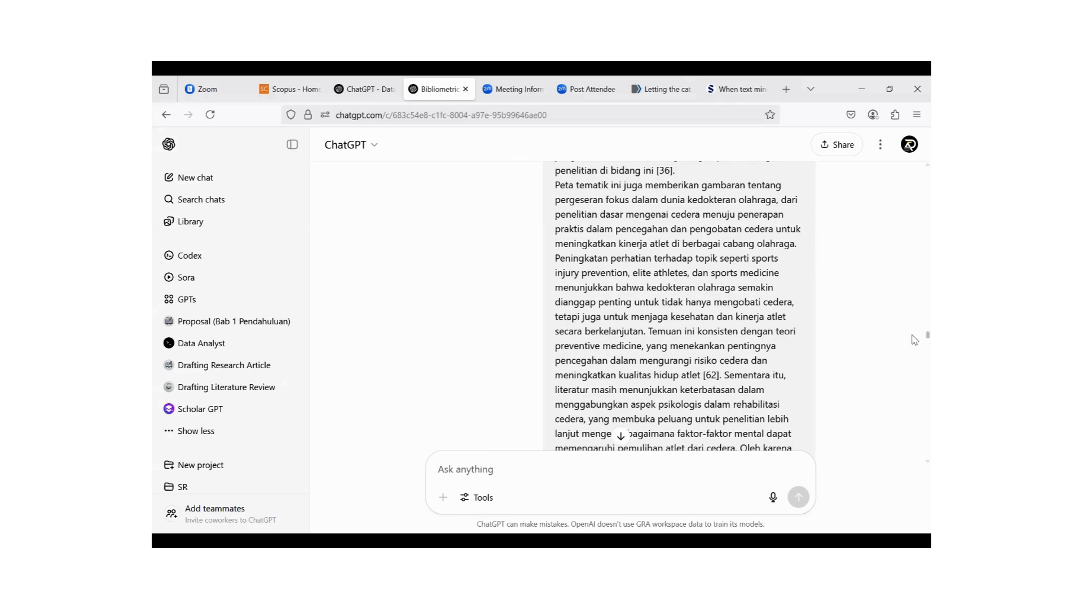
left_click_drag(913, 338, 913, 164)
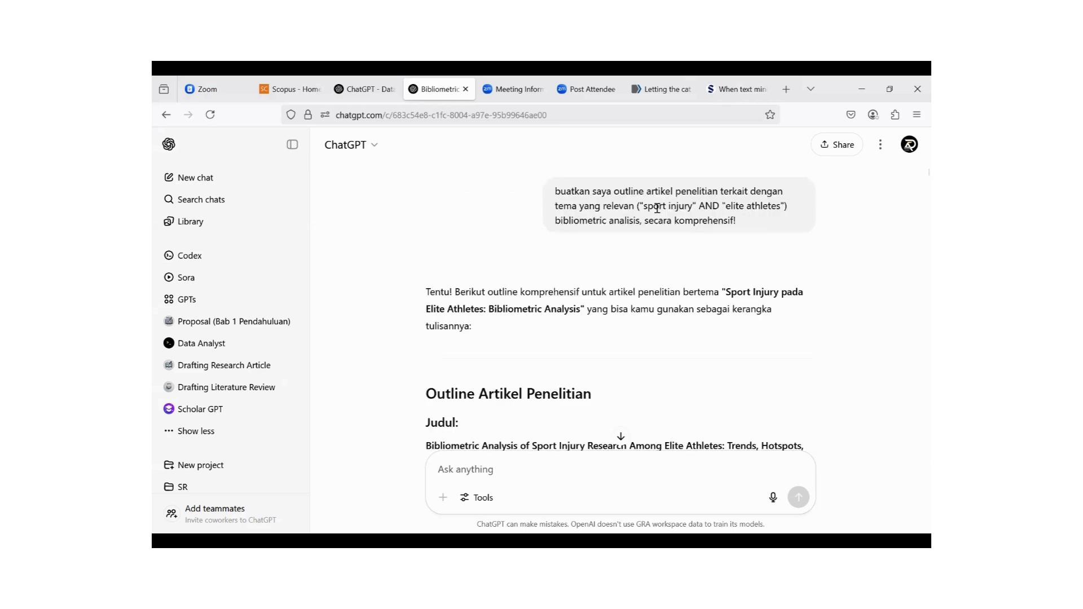
left_click_drag(641, 207, 784, 206)
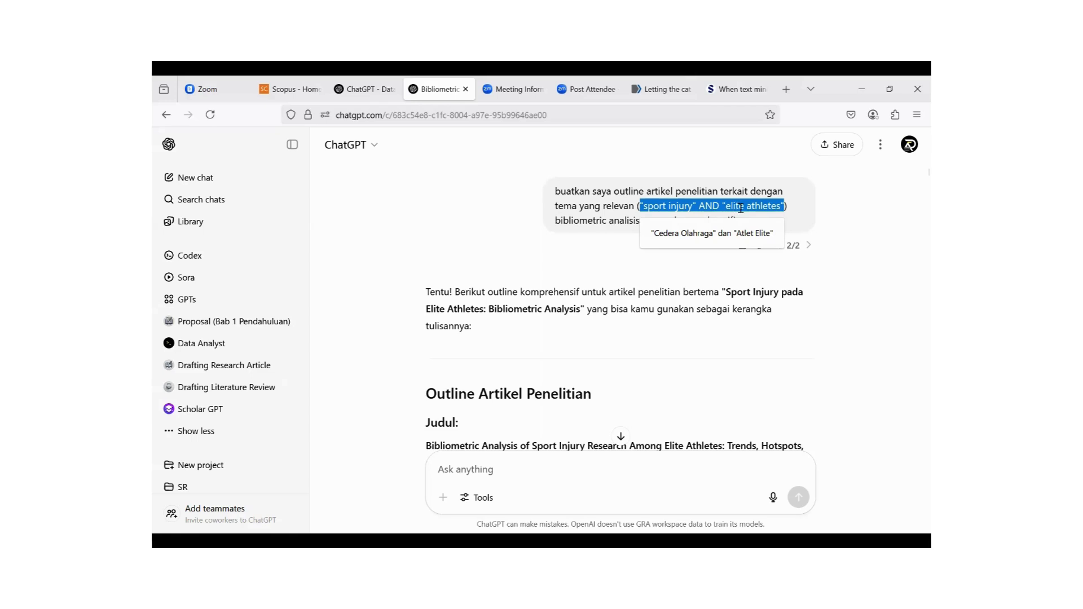
left_click(793, 213)
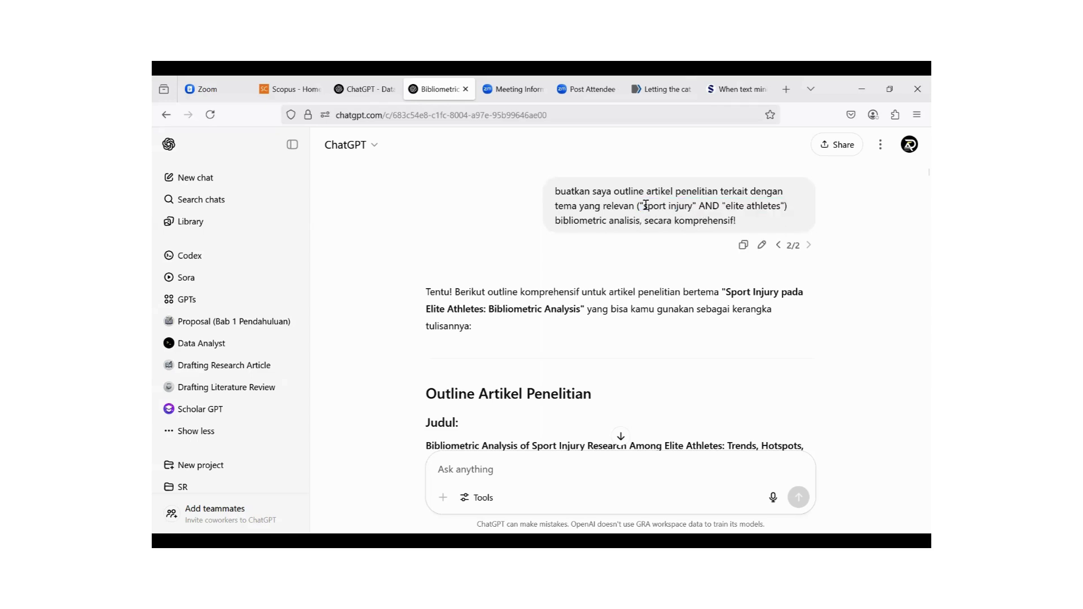
left_click_drag(644, 206, 778, 206)
key("ctrl+c")
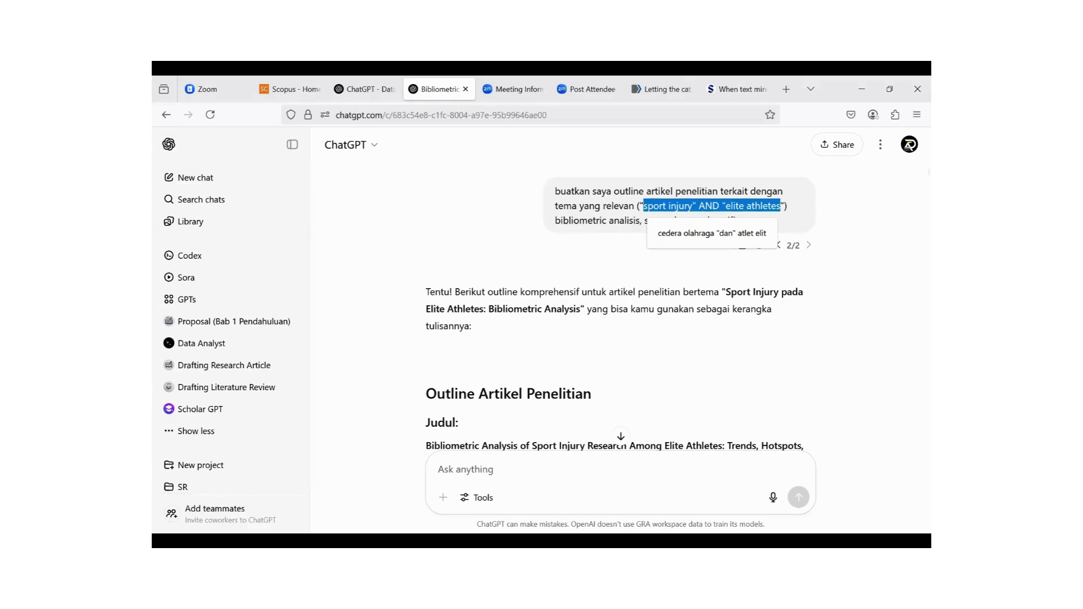
- Switch to the Scopus AI conversation and paste the copied keywords as a follow-up question
key("alt+Tab")
scroll(561, 356, "up", 20)
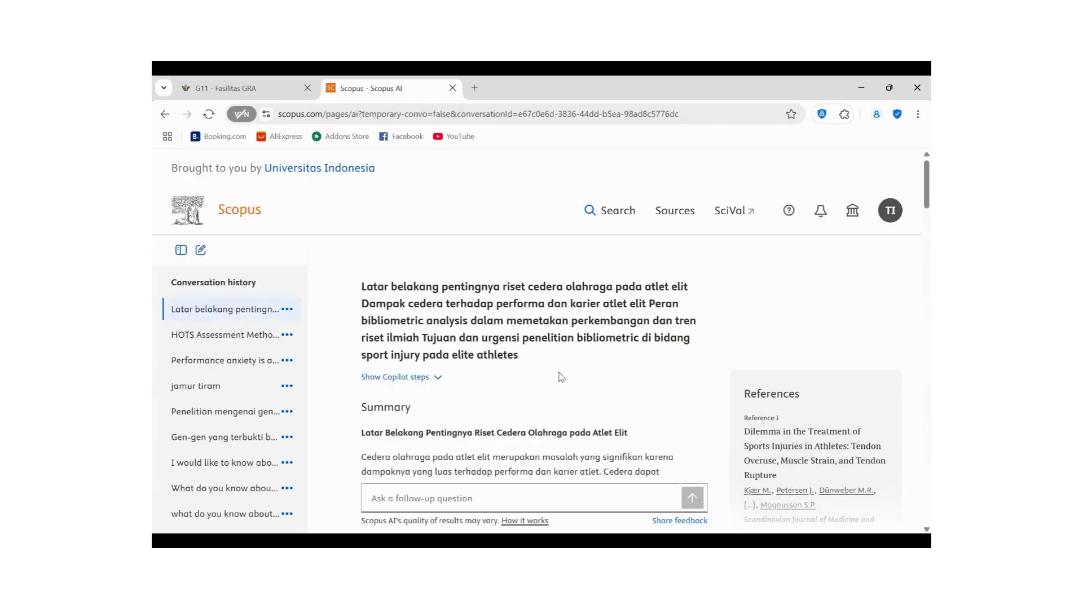
scroll(552, 267, "down", 20)
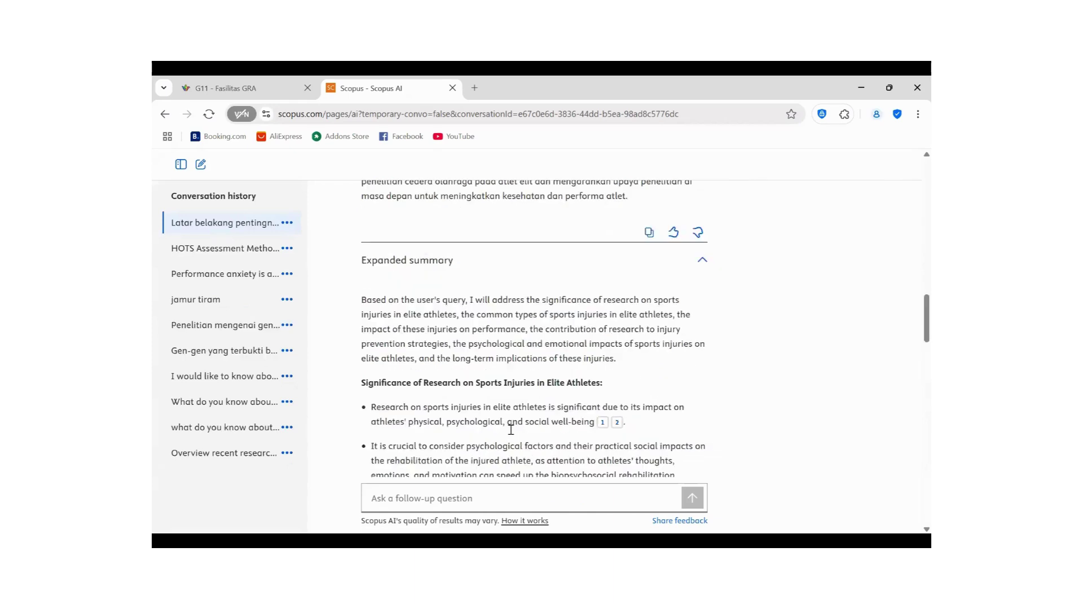
scroll(498, 381, "up", 4)
left_click(449, 419)
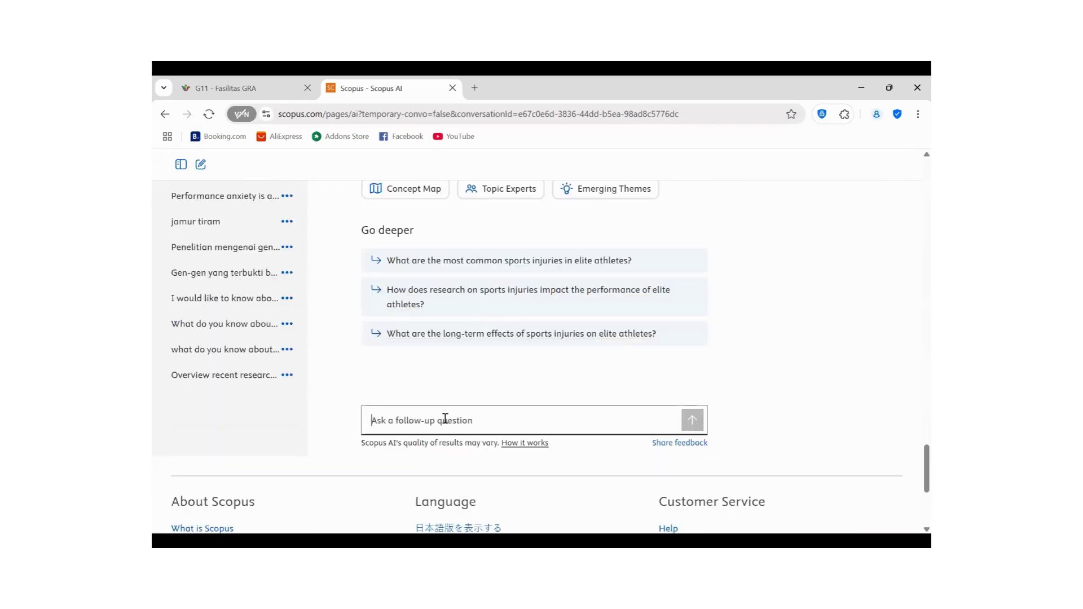
key("ctrl+v")
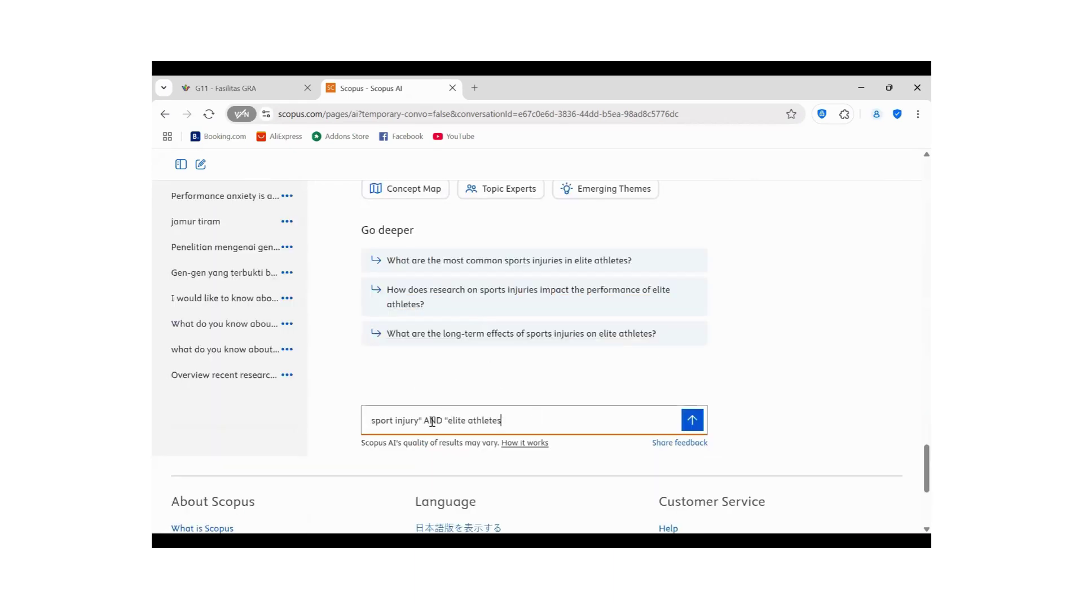
- Reduce the follow-up question to "sport injury elite athletes", without quotation marks or the AND operator, and submit it
left_click(445, 420)
type("\"")
key("BackSpace")
key("BackSpace")
key("BackSpace")
key("BackSpace")
key("BackSpace")
key("BackSpace")
key("BackSpace")
left_click(692, 420)
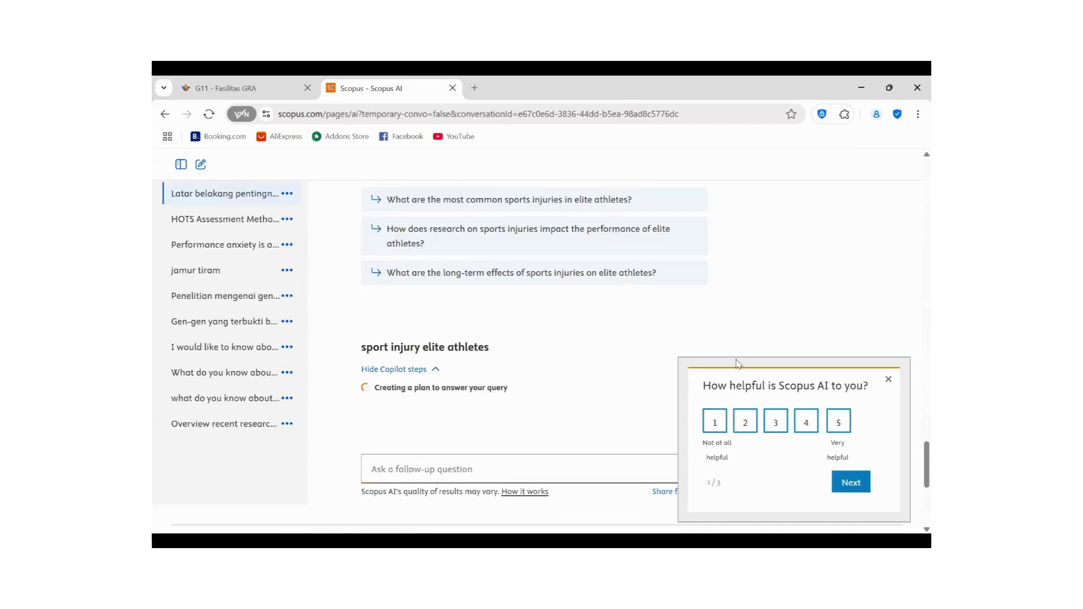
- Rate Scopus AI's helpfulness as 5, very helpful, in the feedback survey and dismiss the survey
left_click(838, 423)
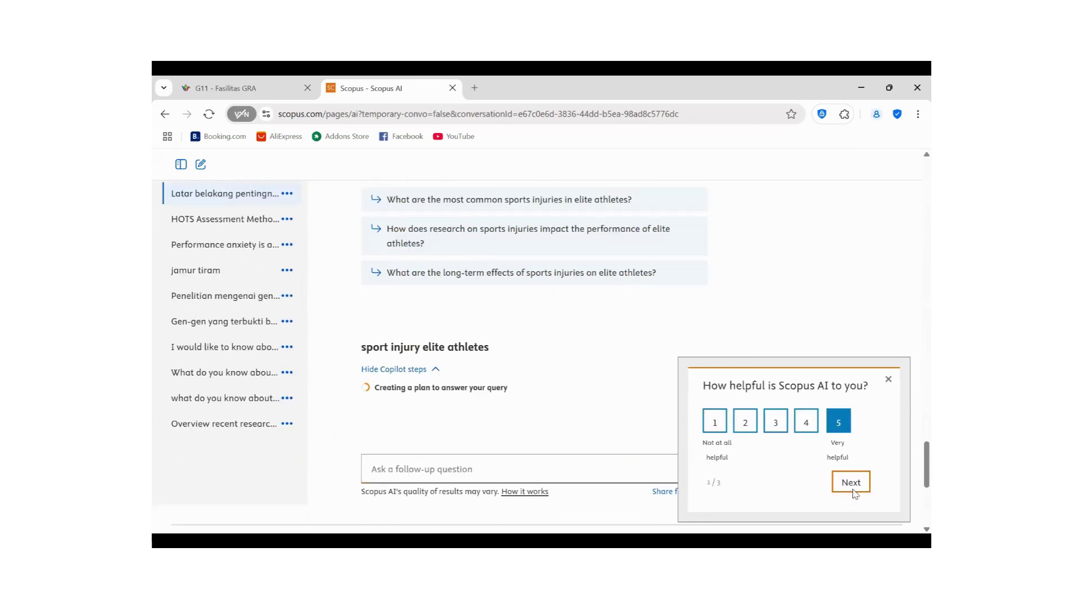
left_click(852, 486)
left_click(887, 373)
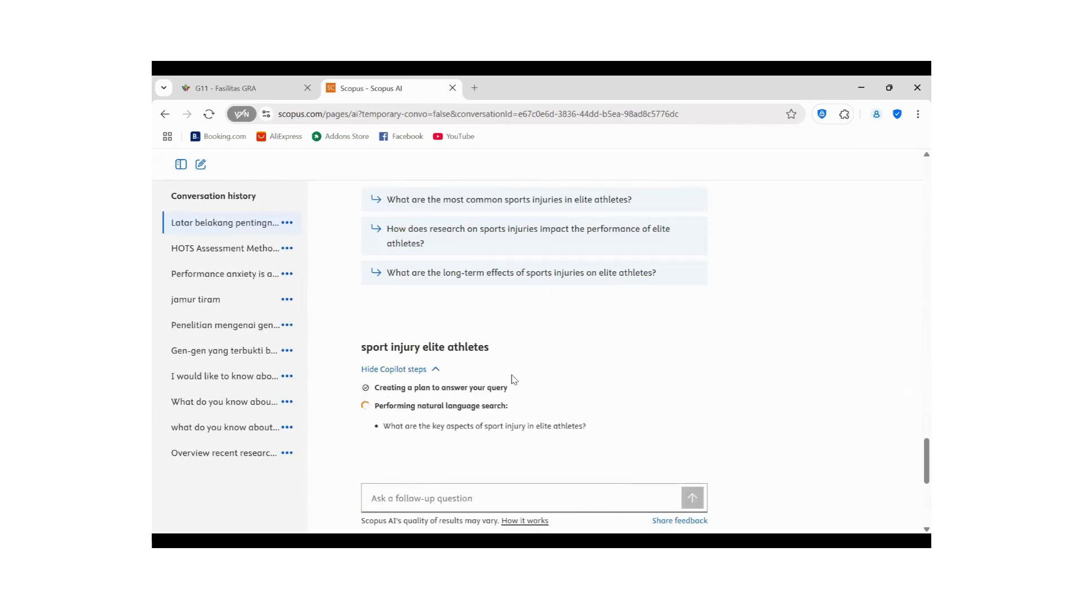
- Expand the Copilot steps of the "sport injury elite athletes" answer and highlight its keyword search query
scroll(516, 386, "down", 3)
scroll(503, 291, "up", 2)
scroll(454, 317, "down", 1)
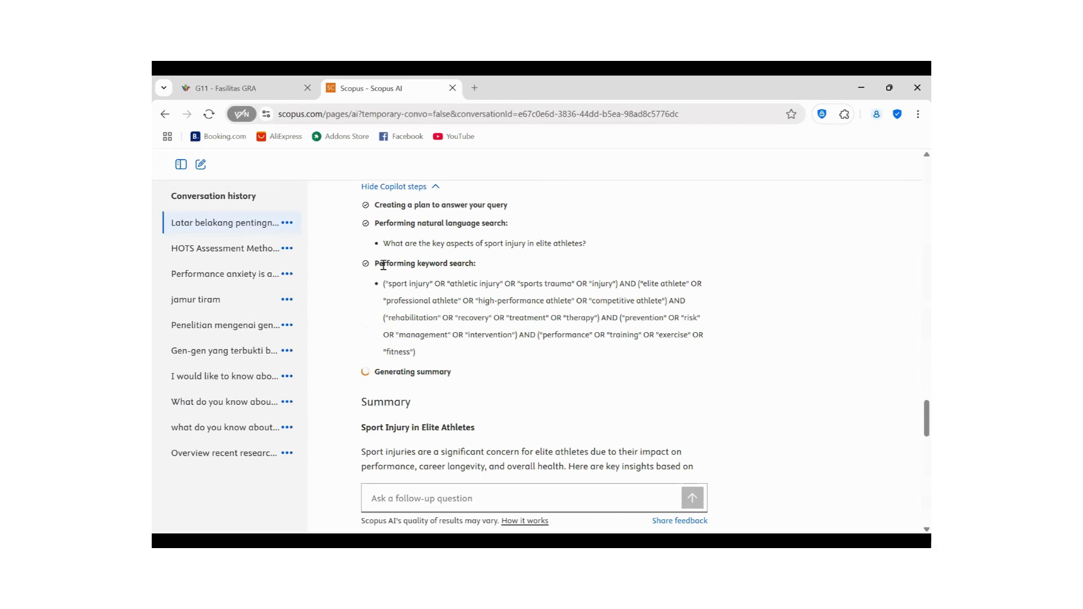
scroll(426, 268, "up", 2)
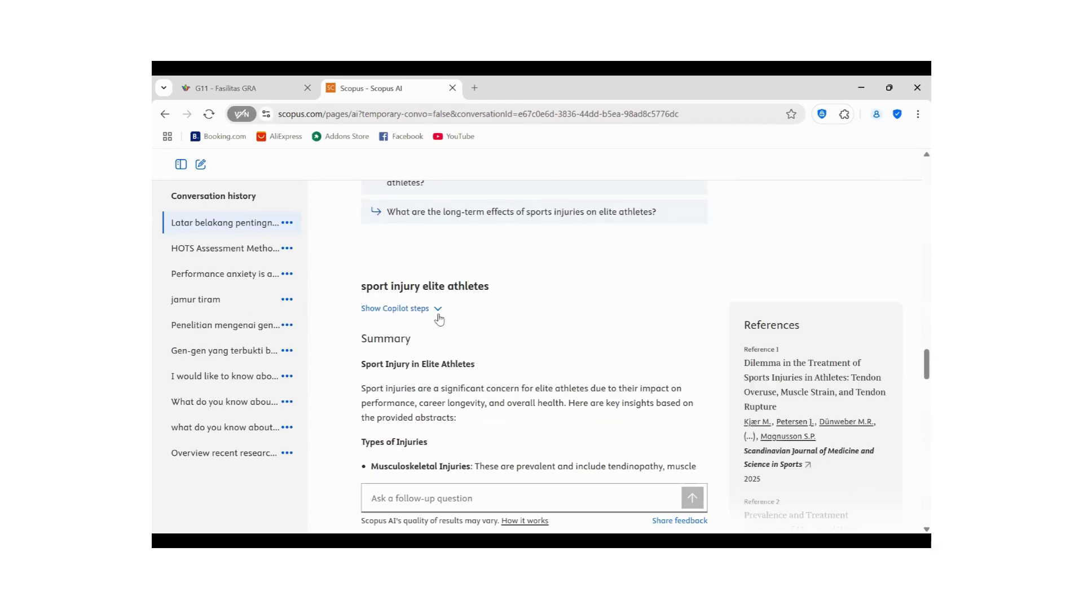
left_click(437, 308)
scroll(404, 277, "down", 2)
left_click_drag(373, 263, 491, 265)
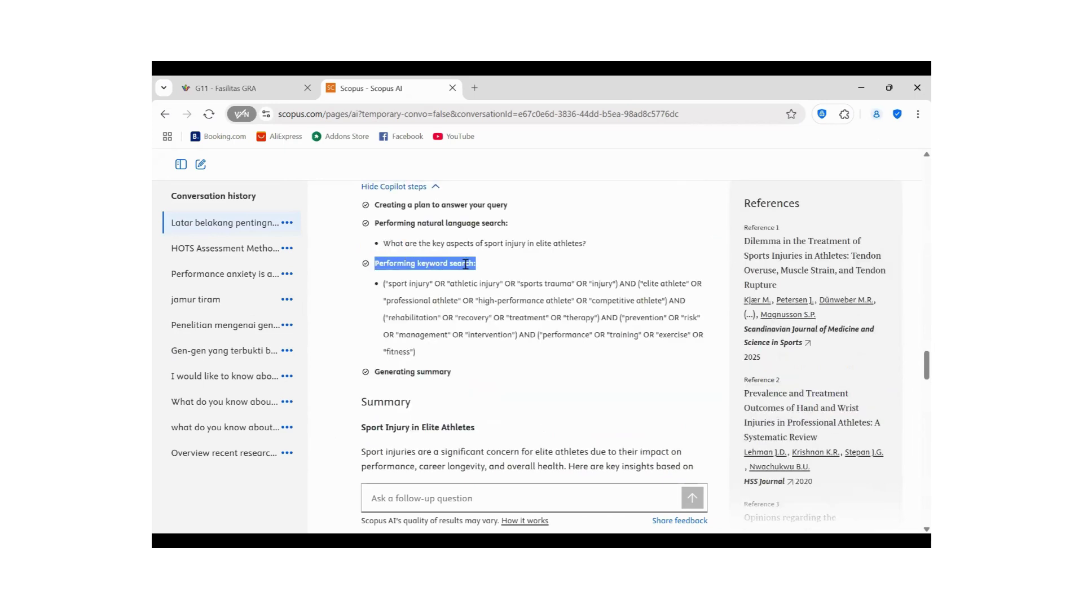
triple_click(418, 338)
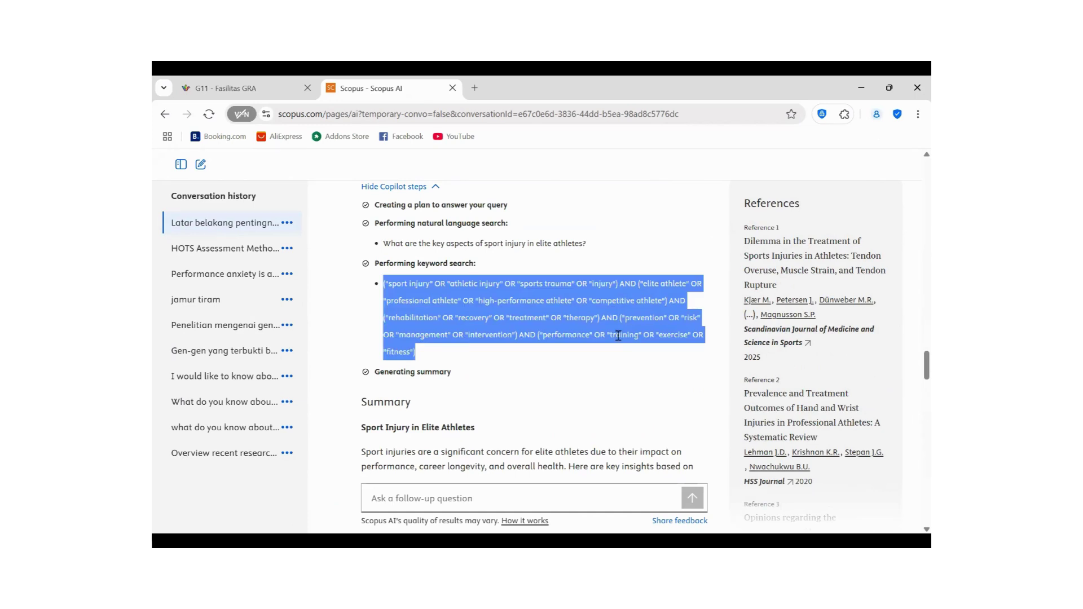
- Copy the full Boolean query under "Performing keyword search" and toggle the Copilot steps closed and open again
scroll(451, 280, "down", 1)
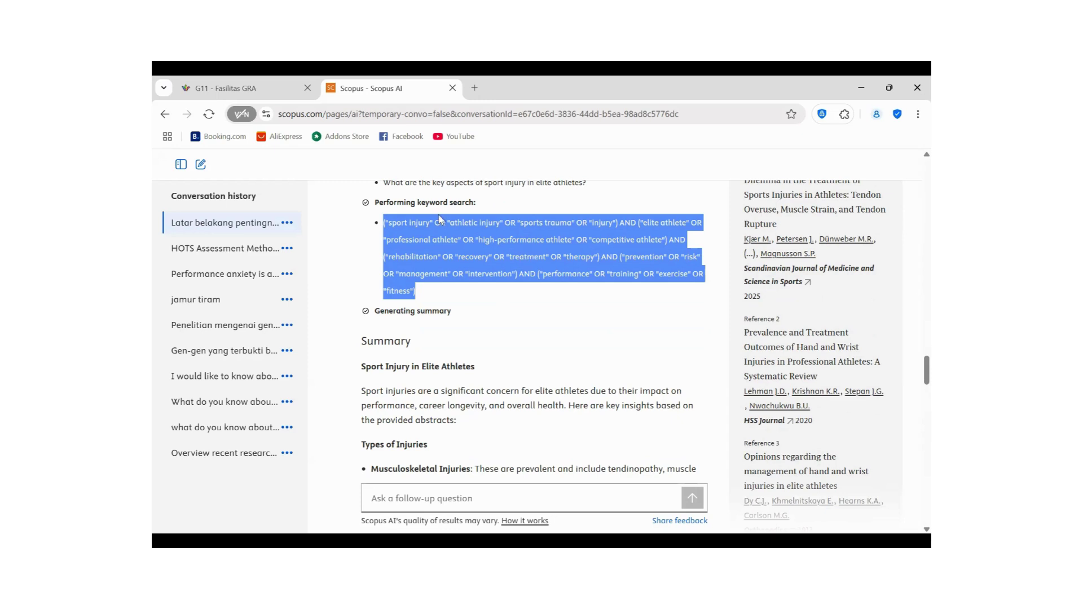
left_click_drag(378, 201, 480, 203)
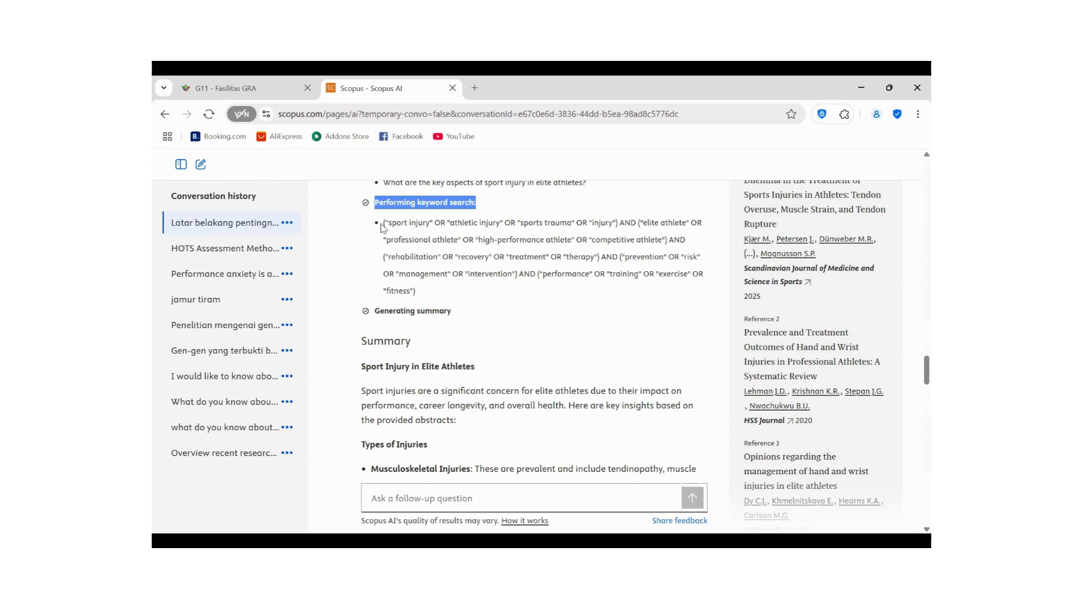
left_click_drag(382, 228, 434, 292)
key("ctrl+c")
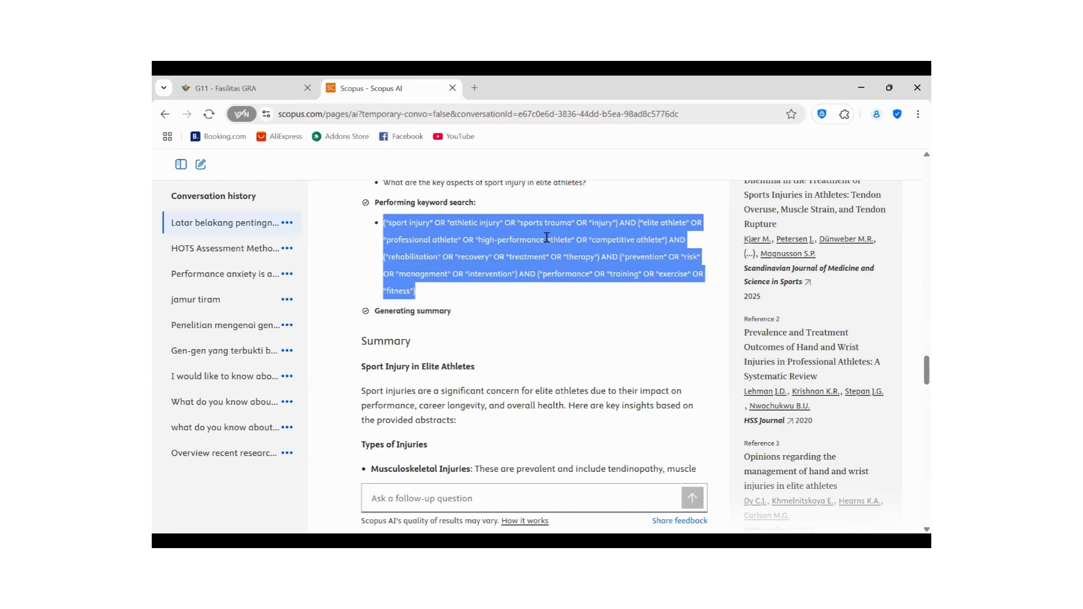
scroll(546, 238, "up", 2)
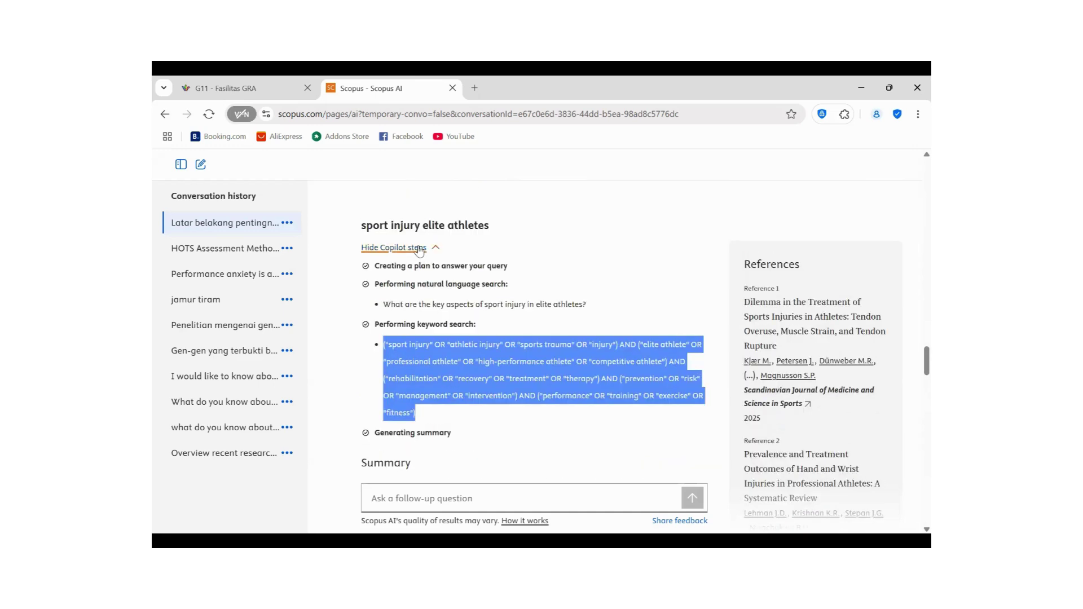
left_click(420, 248)
left_click(426, 248)
scroll(535, 299, "down", 1)
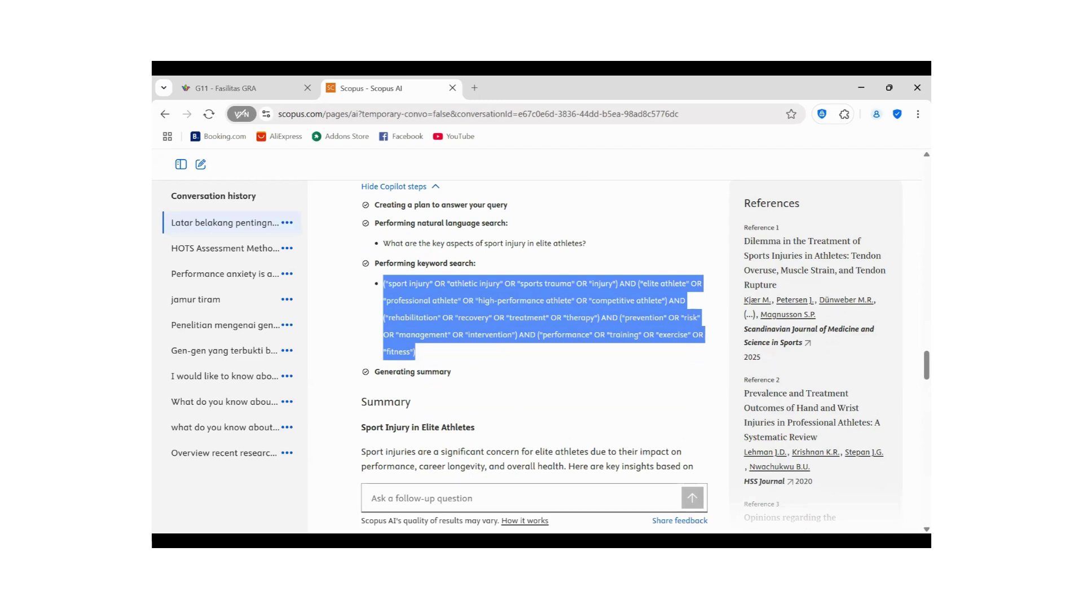
- Switch to the ChatGPT conversation, paste the copied Boolean query into the message box and highlight it to preview its translation
key("alt+Tab")
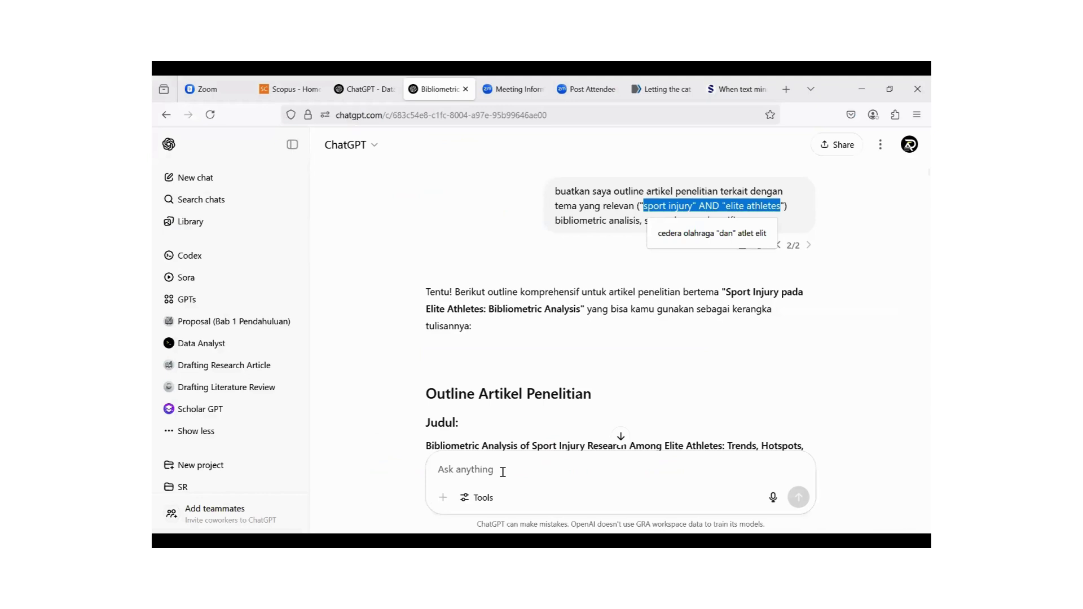
left_click(502, 472)
key("ctrl+v")
left_click_drag(642, 481, 676, 495)
key("ctrl+v")
left_click_drag(612, 474, 438, 415)
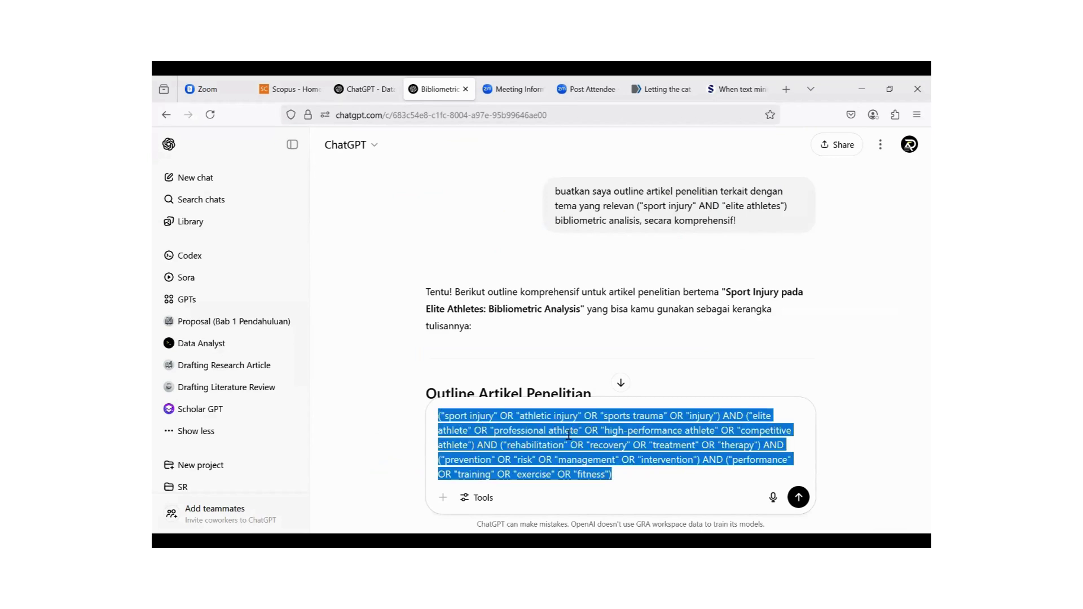
key("ctrl+q")
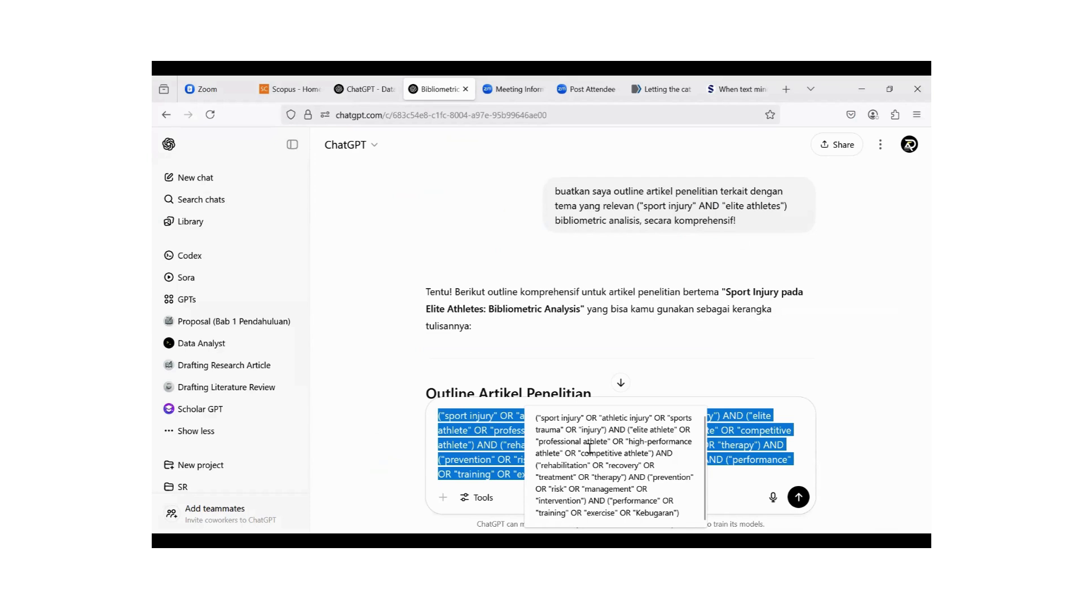
left_click(729, 490)
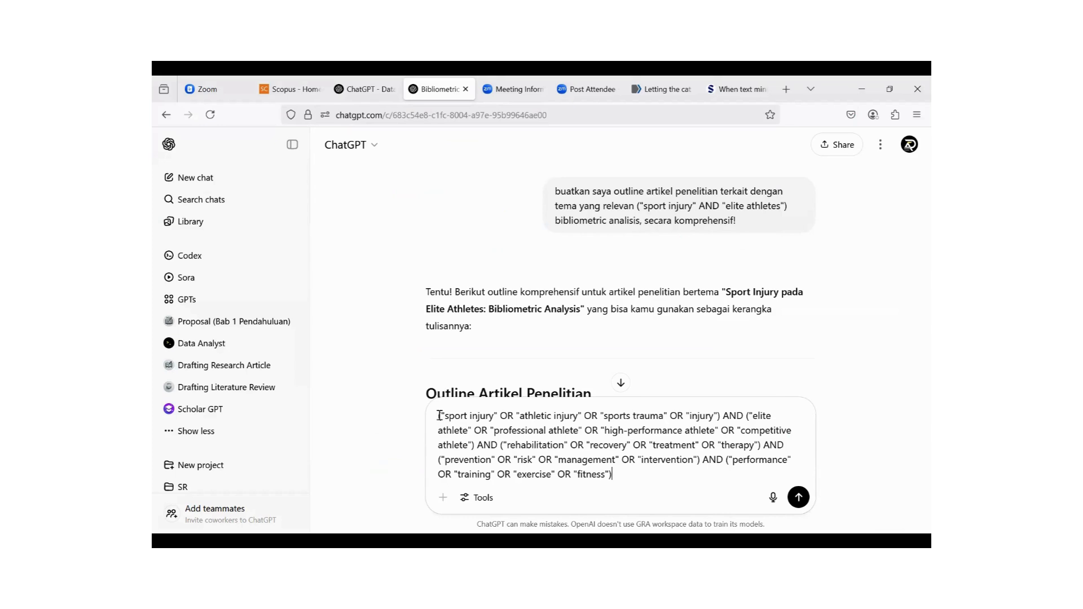
- Add the instruction "terjemahkan dalam bahasa indonesia" on a line above the query and submit the prompt
key("shift+Return")
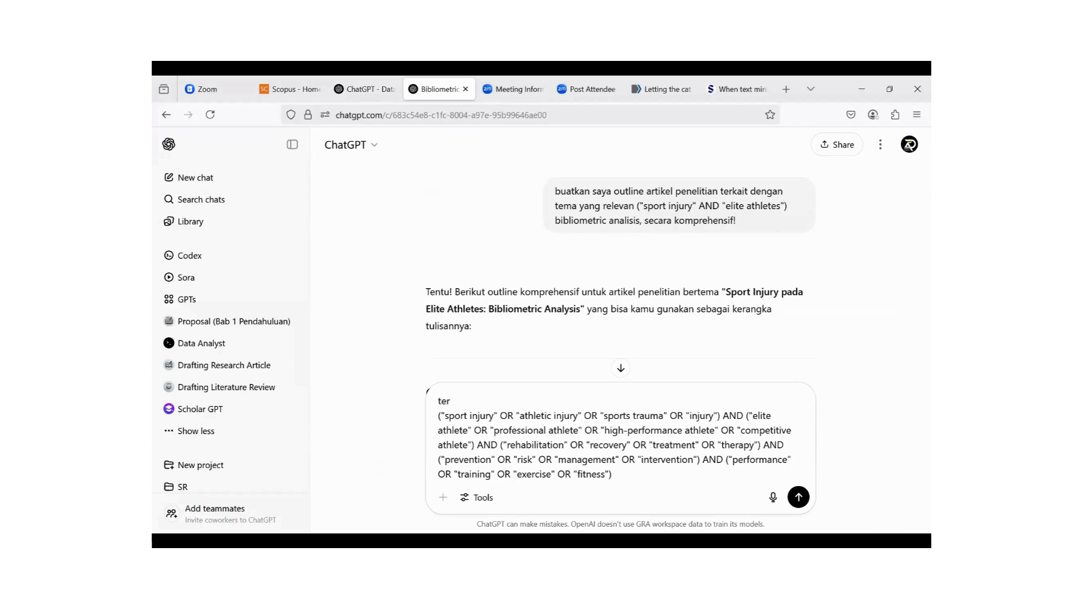
type("terjemahkan dalam bahasa indonesia")
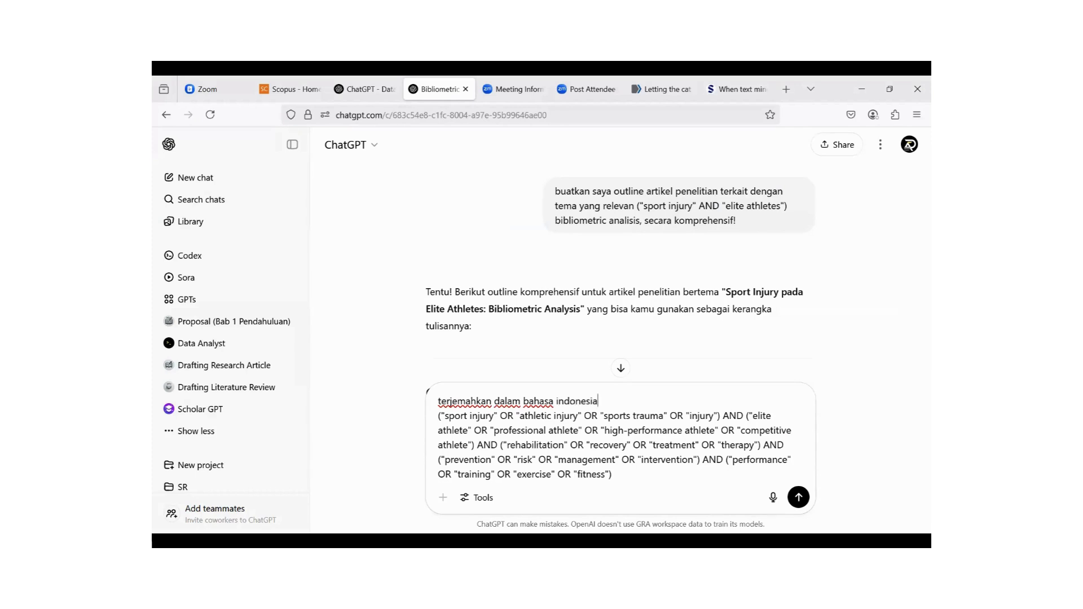
key("Return")
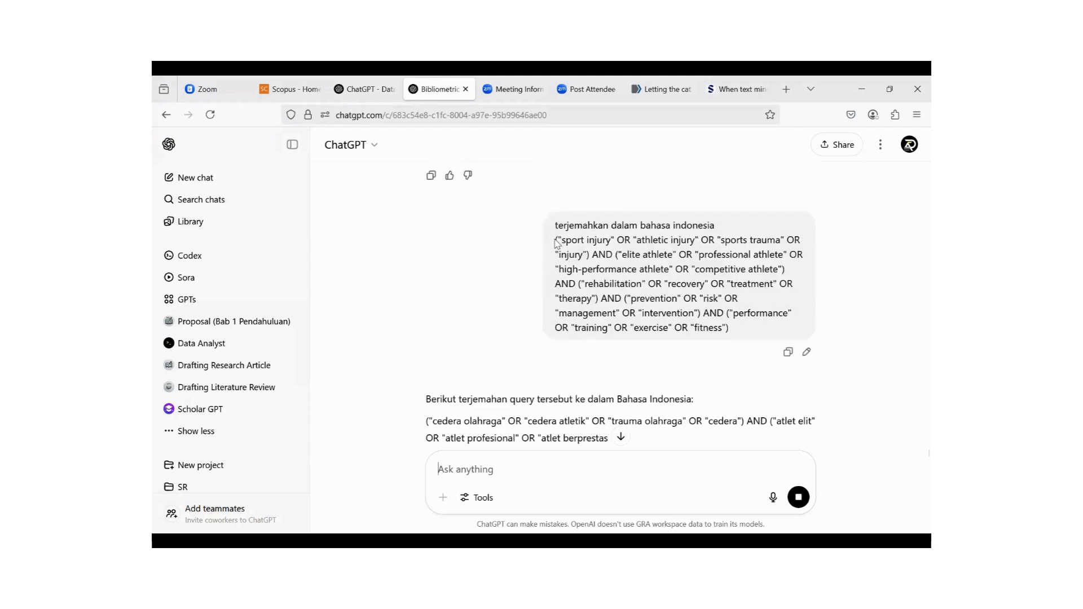
- Compare the submitted English query with its Indonesian translation, highlighting both, and rate the reply as good
left_click_drag(557, 239, 761, 330)
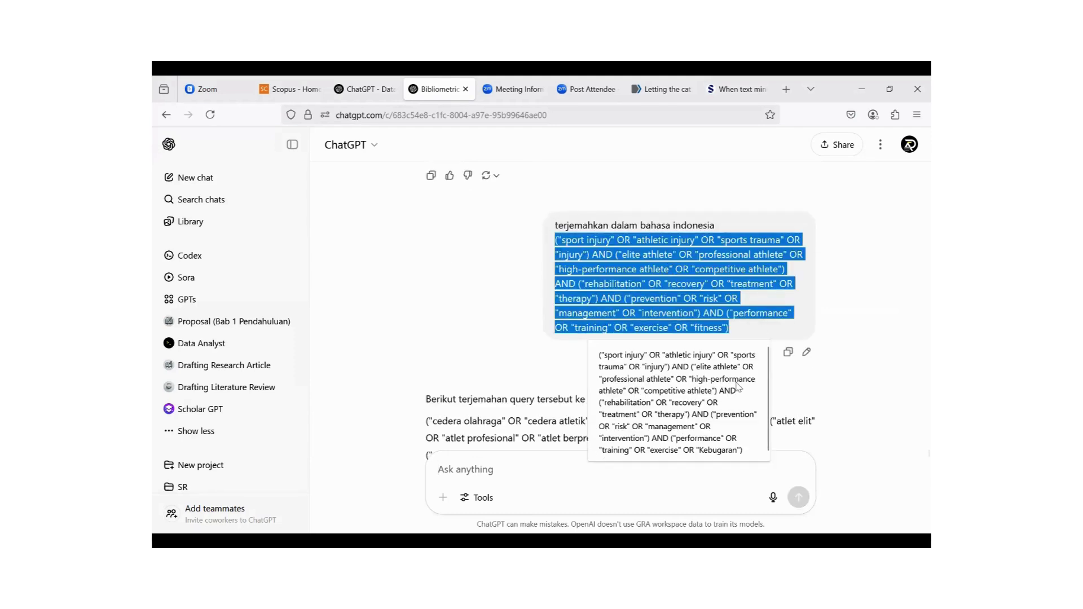
left_click(510, 348)
scroll(510, 349, "down", 2)
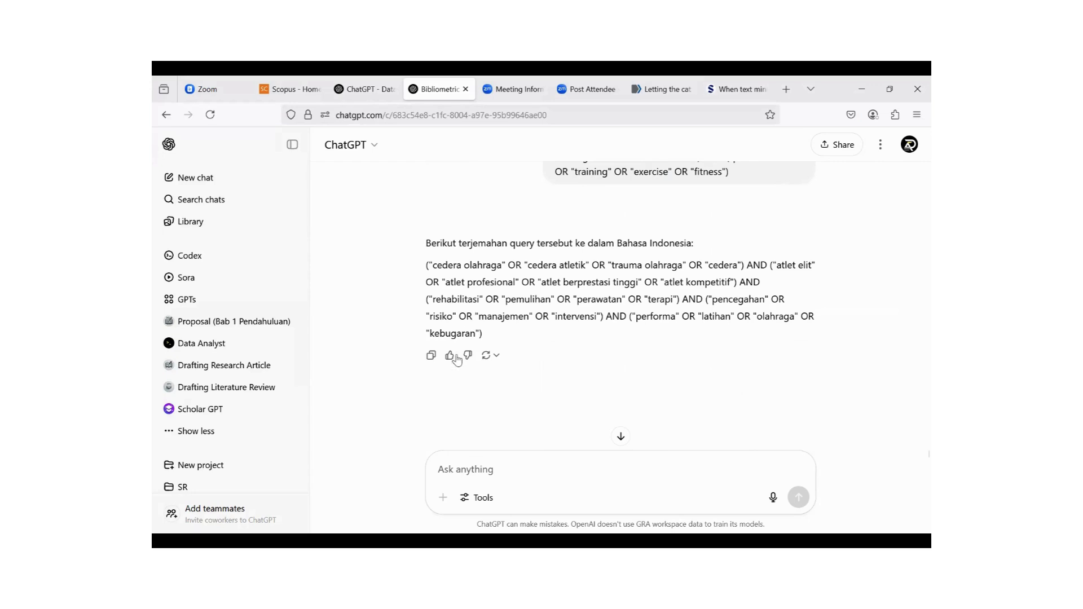
triple_click(538, 317)
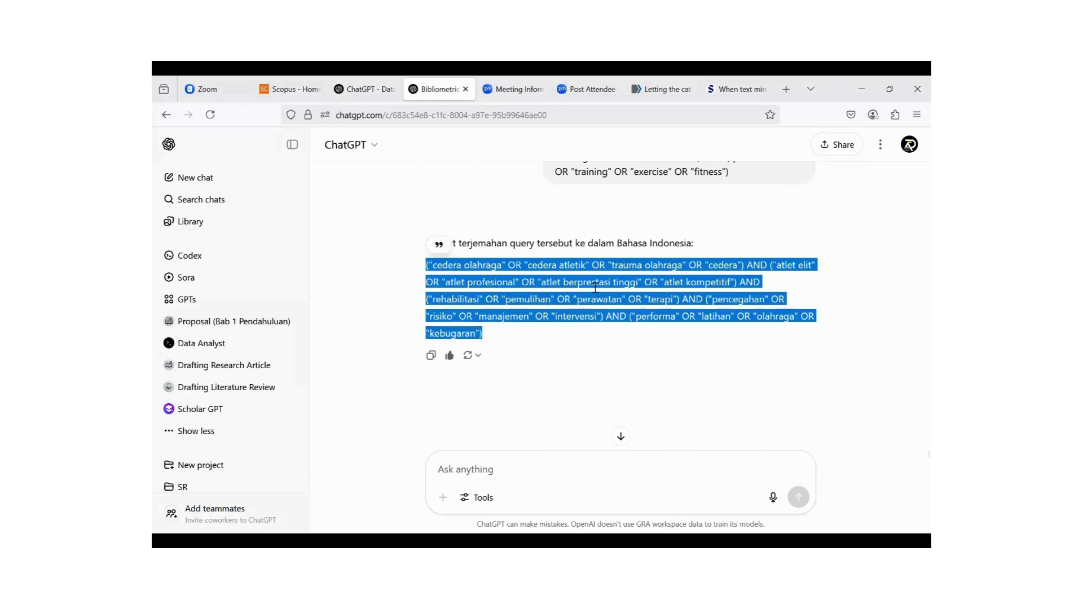
scroll(589, 294, "up", 3)
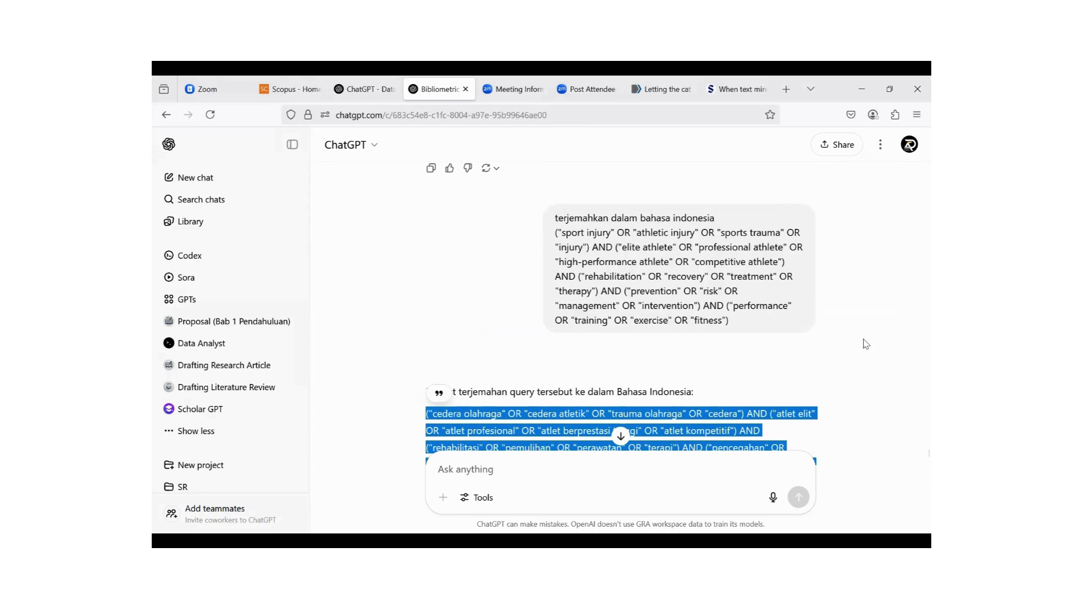
scroll(915, 407, "down", 3)
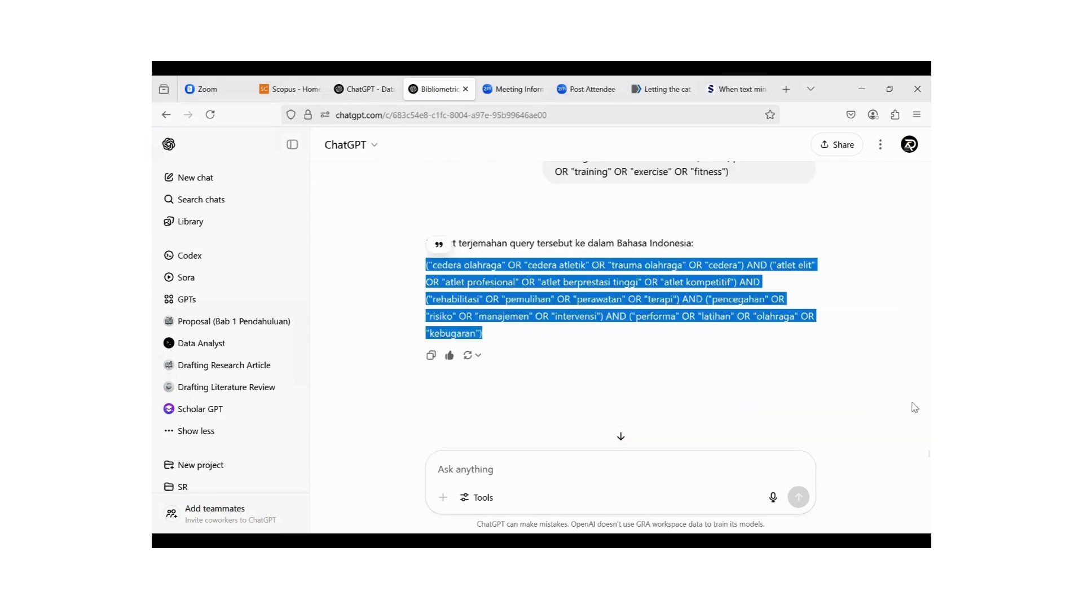
left_click(914, 458)
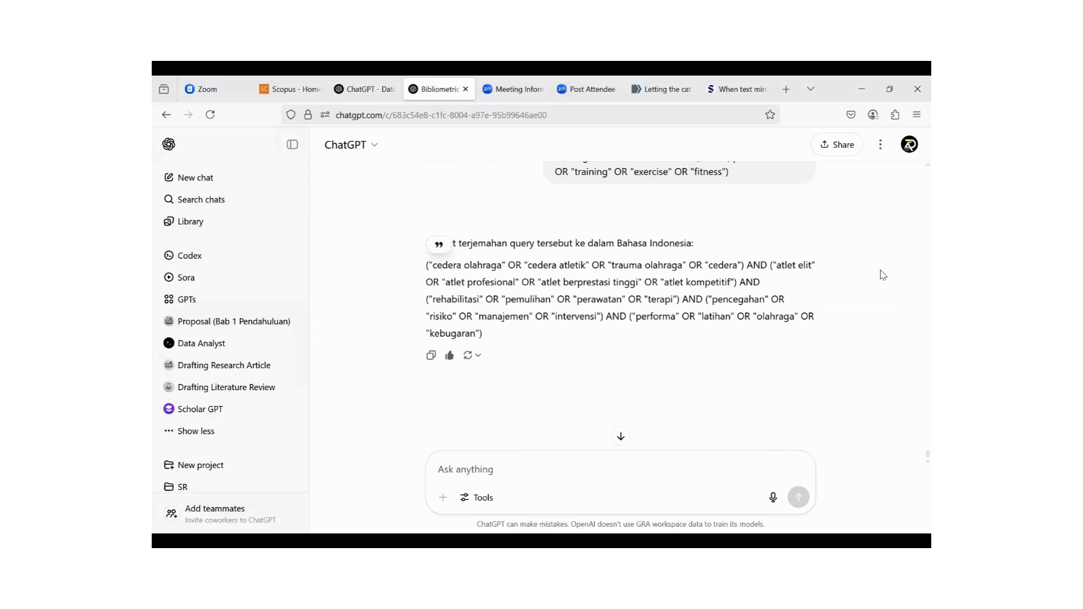
- Return to the conversation's opening outline prompt and copy the parenthesised keywords ("sport injury" AND "elite athletes")
left_click_drag(913, 334, 914, 269)
left_click(914, 455)
scroll(914, 451, "up", 5)
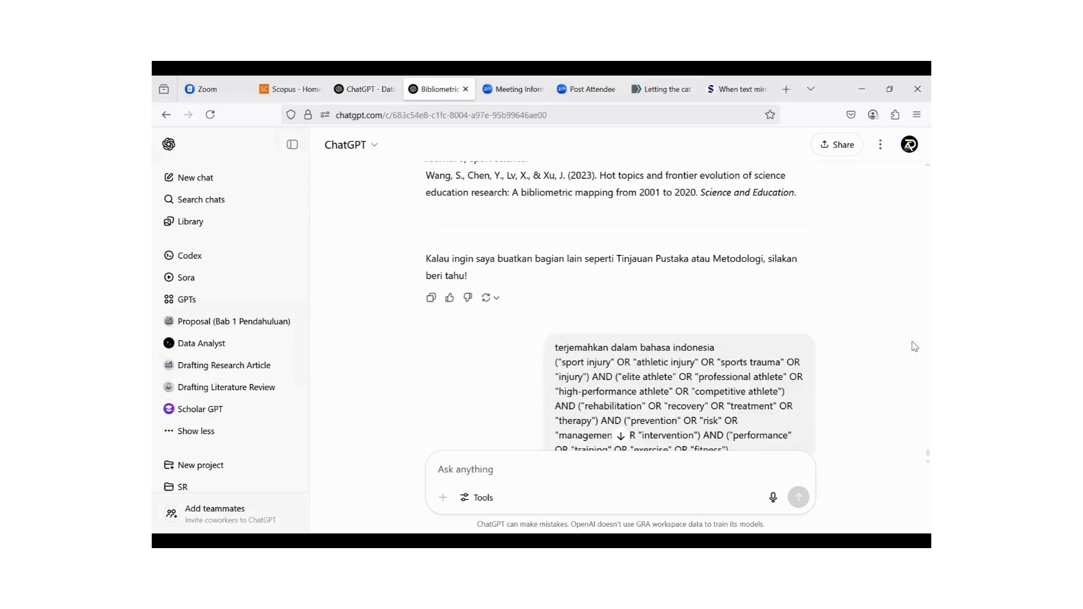
scroll(803, 370, "up", 5)
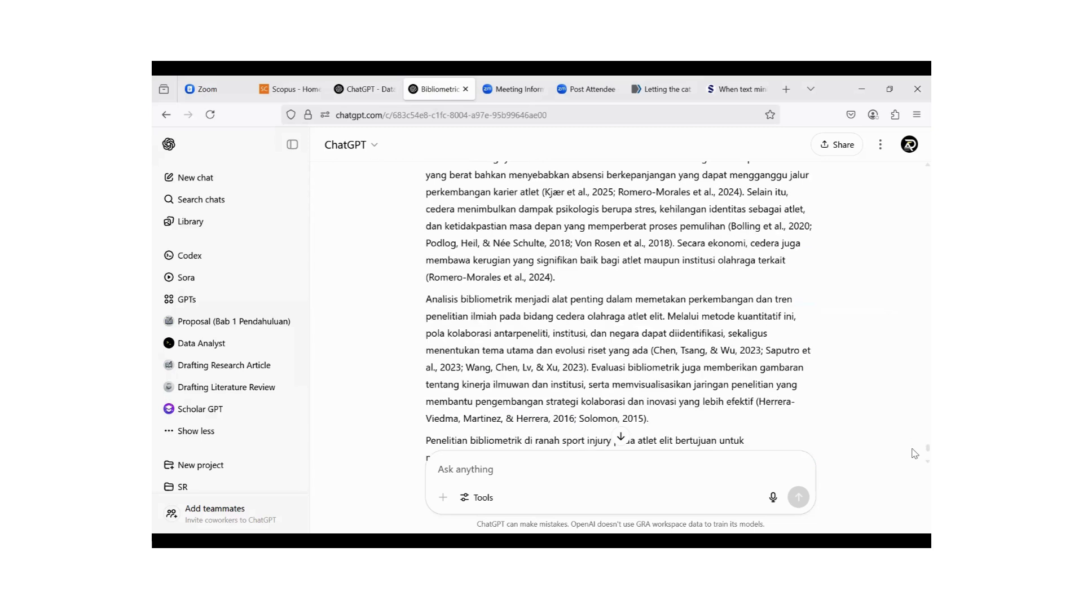
left_click_drag(913, 453, 914, 159)
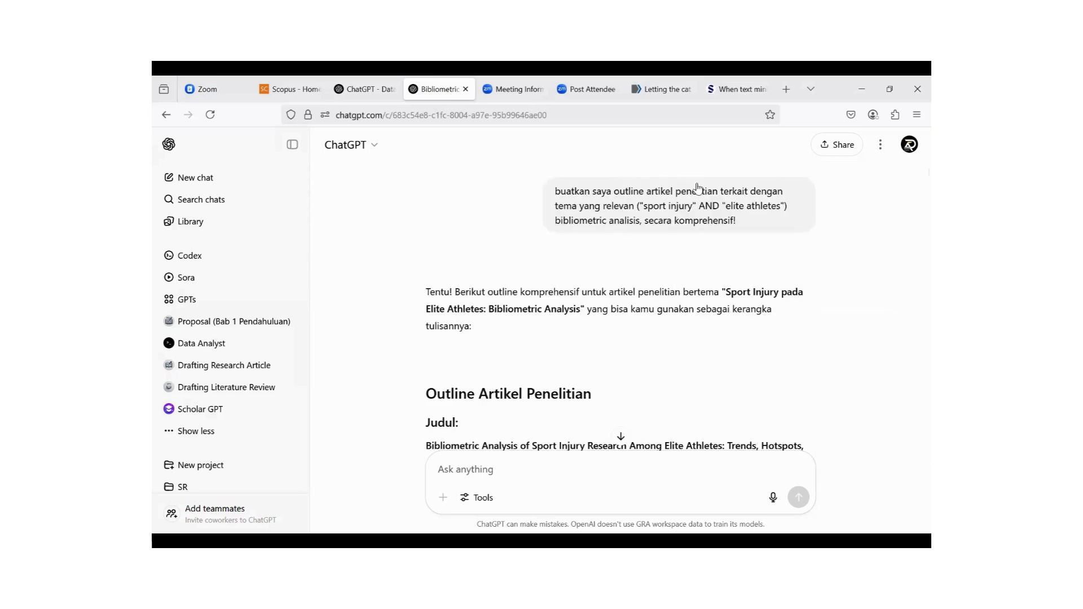
left_click_drag(637, 205, 798, 212)
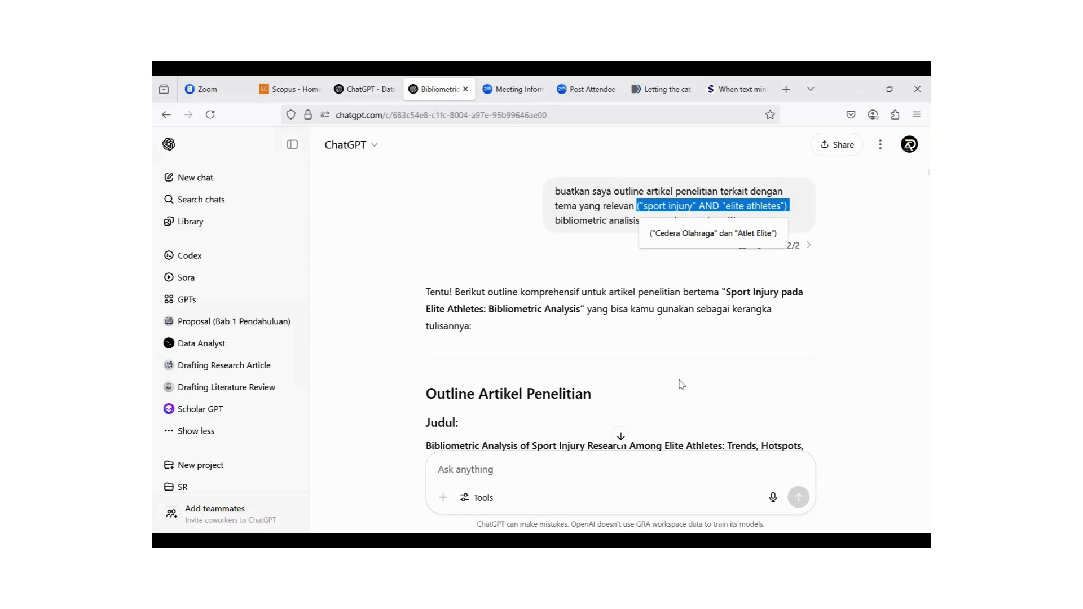
left_click(652, 255)
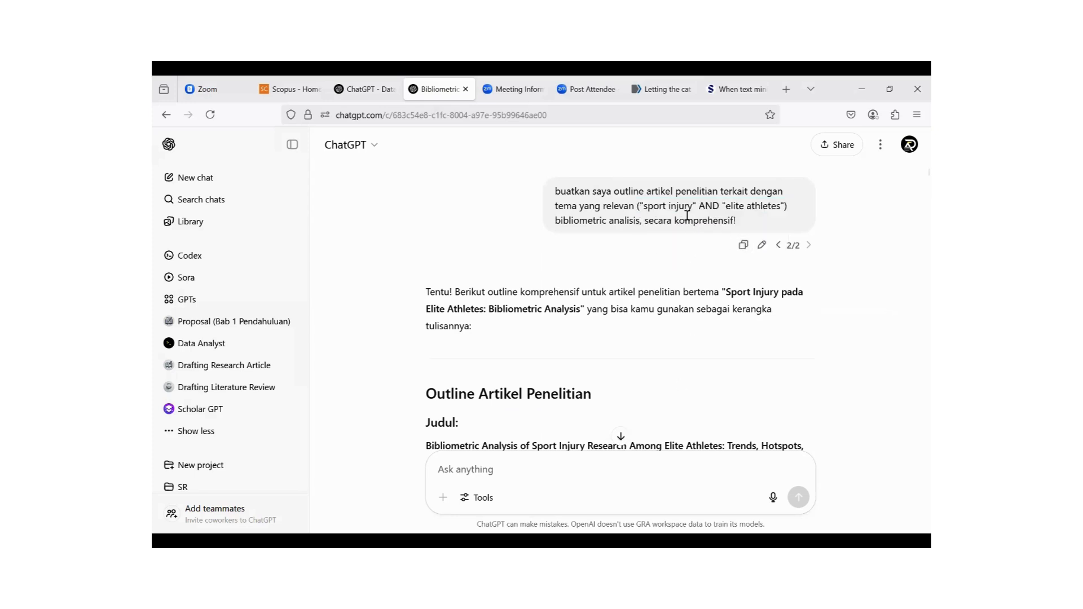
- Paste ("sport injury" AND "elite athletes") into the message box for comparison with the translated query, and clear it again
left_click(620, 436)
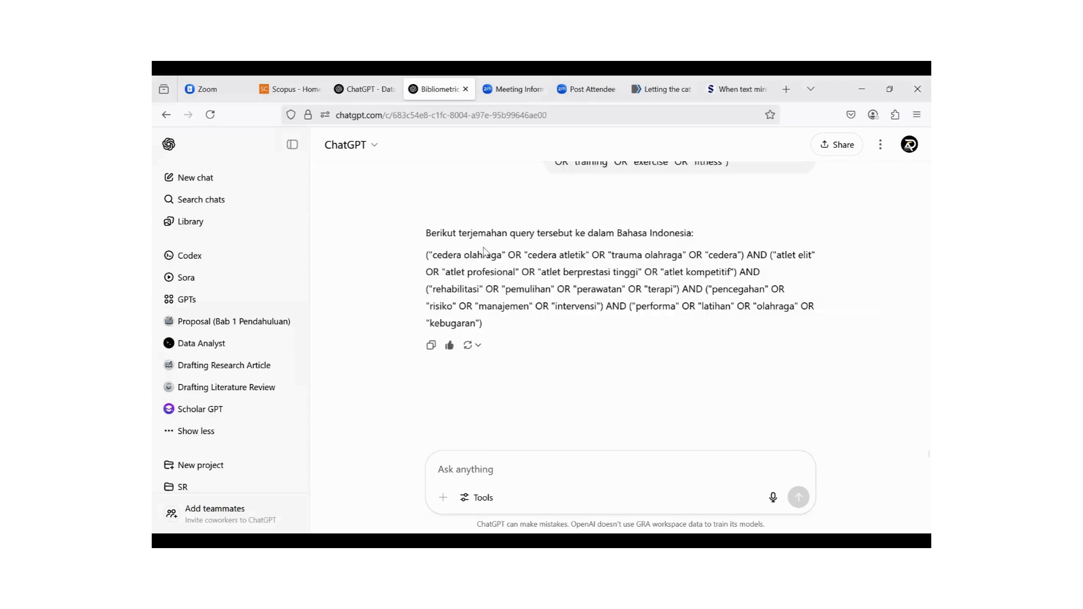
left_click(511, 465)
key("ctrl+v")
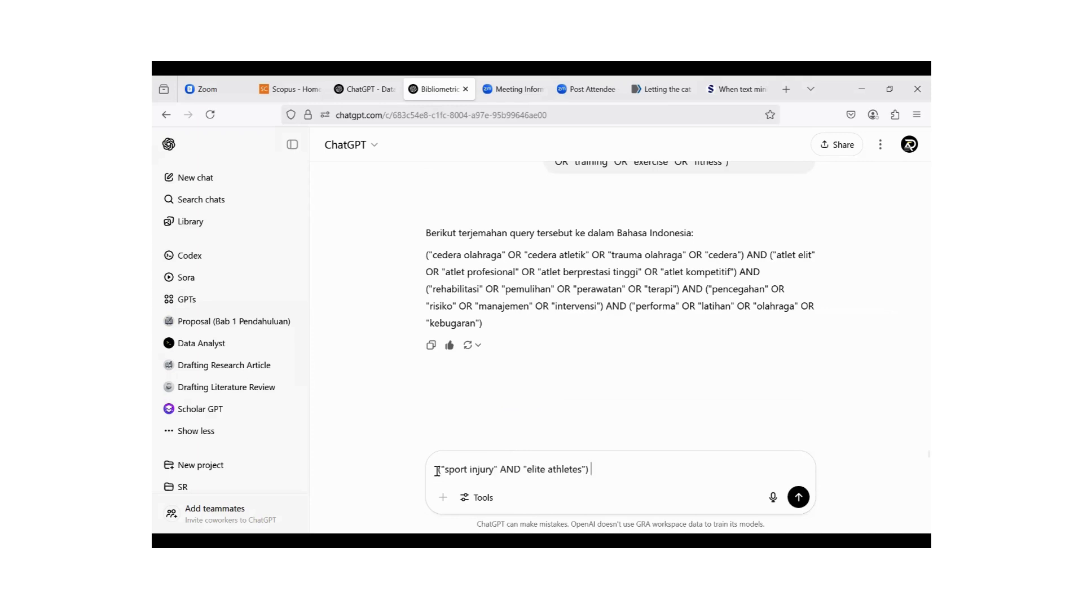
left_click_drag(438, 469, 678, 469)
left_click(579, 473)
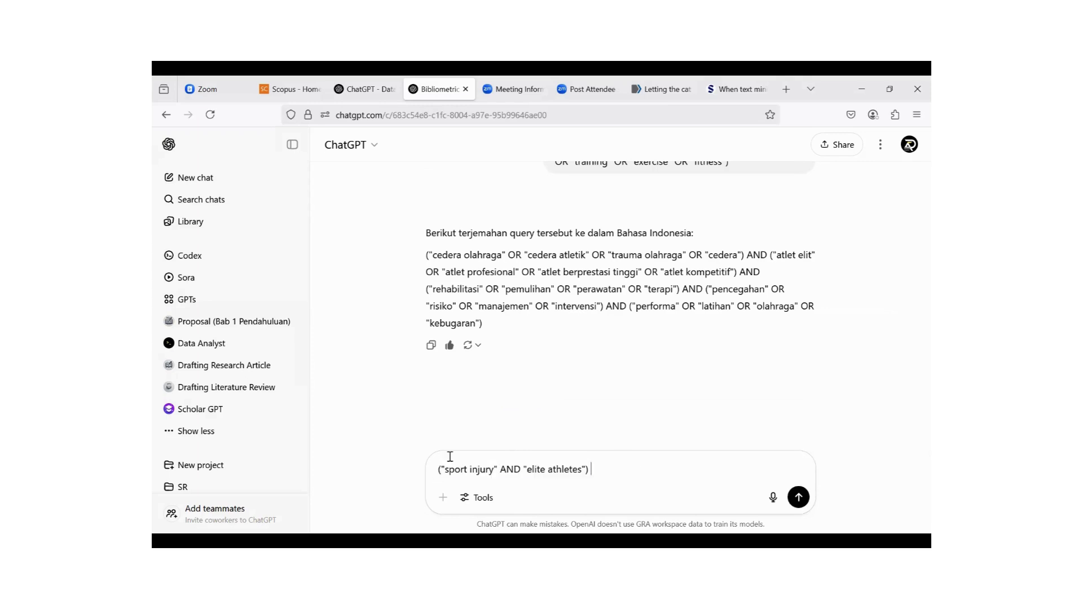
left_click_drag(585, 473, 438, 469)
left_click(602, 473)
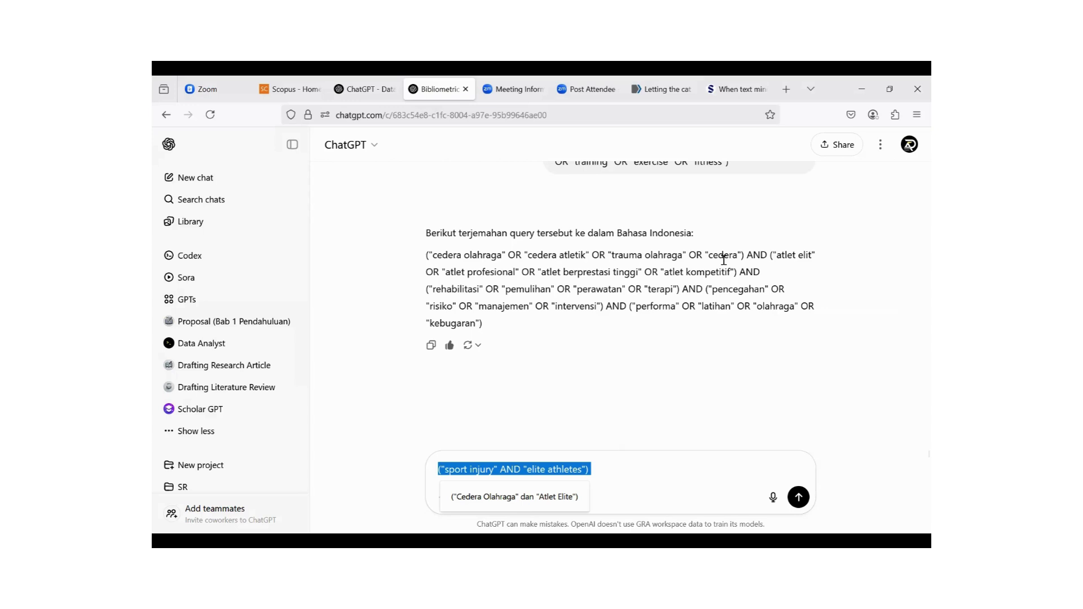
key("BackSpace")
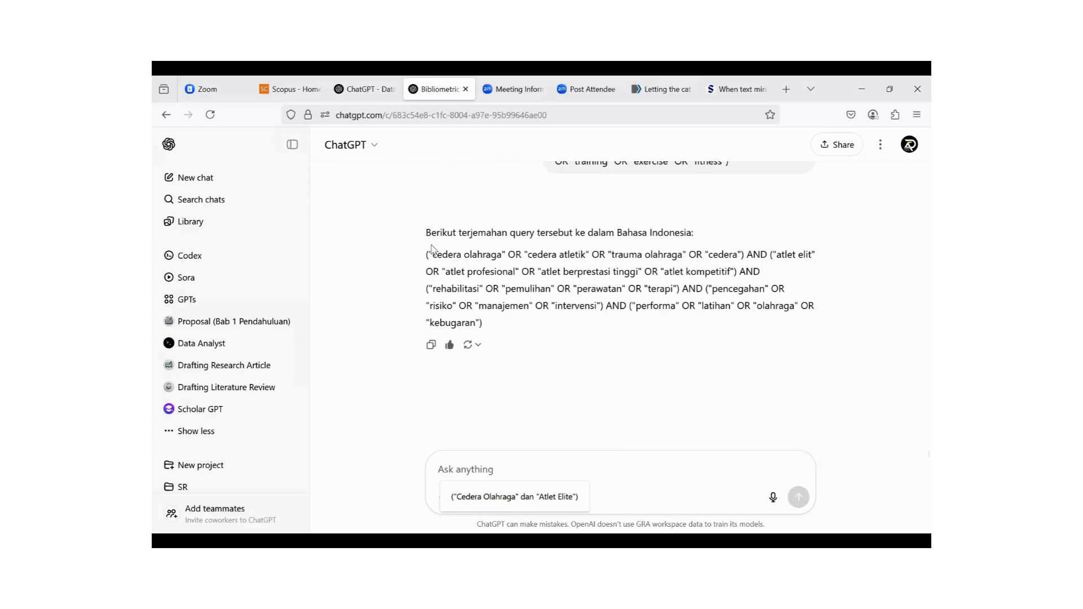
left_click_drag(425, 255, 535, 345)
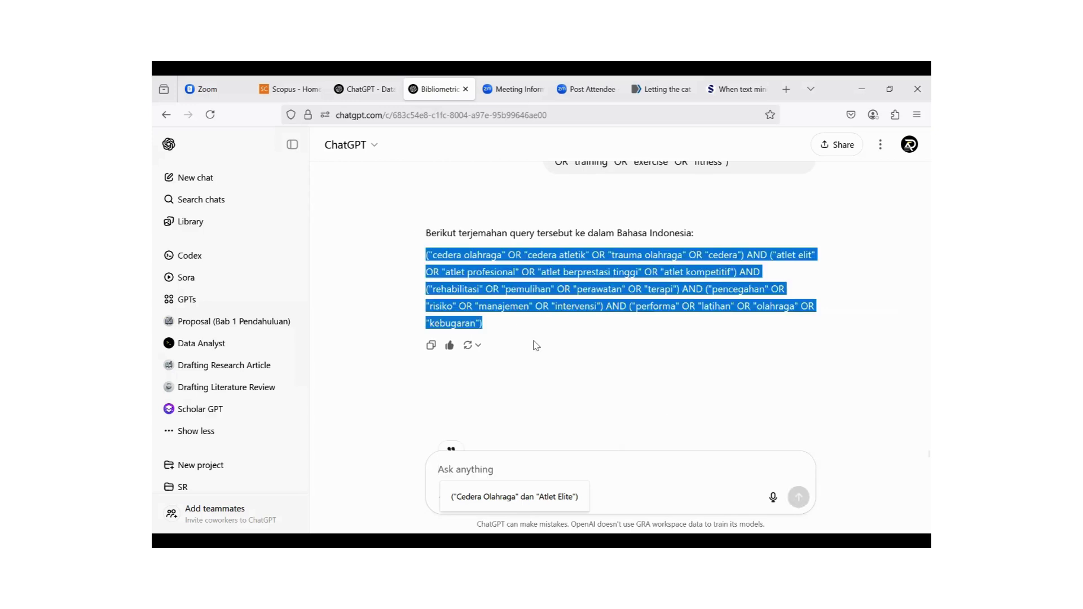
- Submit the prompt "susun ulang qery and boolean, sesuai dengan kriteria pico, tulis dalam tabel!" in the same conversation
left_click(529, 467)
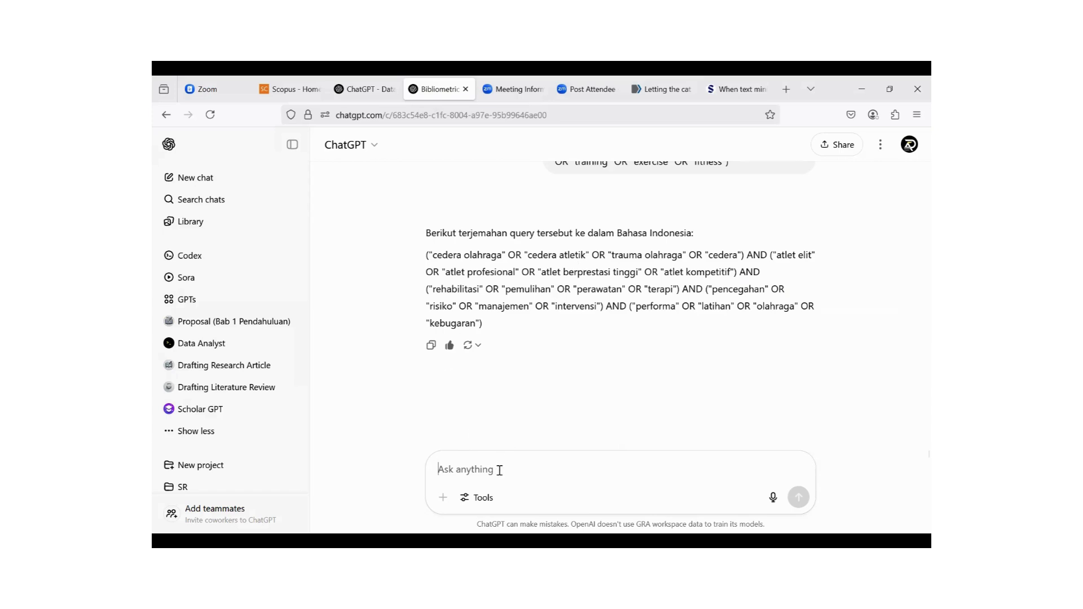
type("susu")
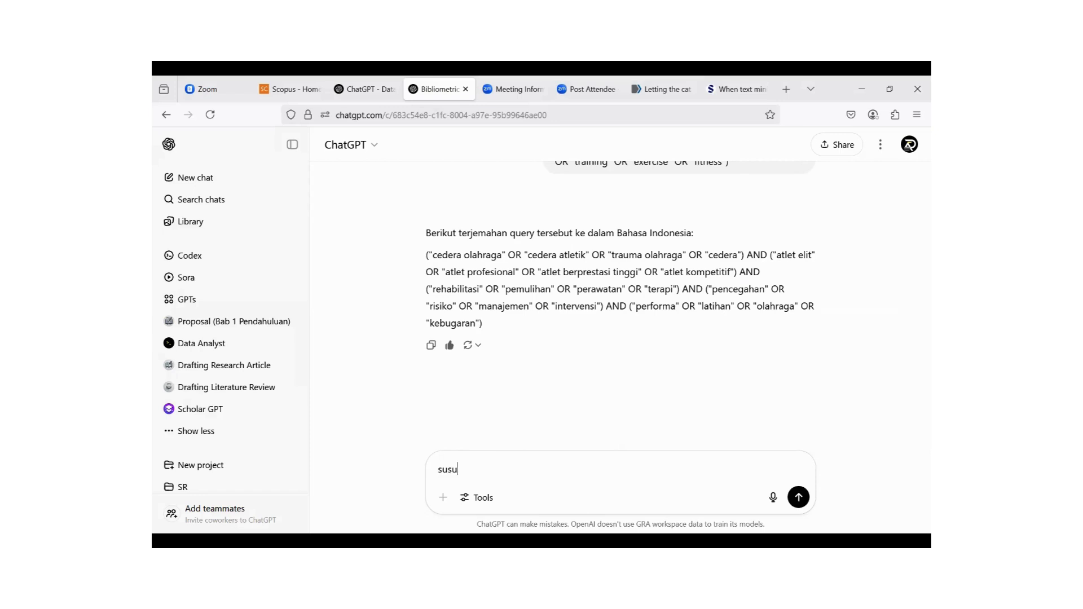
type("n ulang gery ")
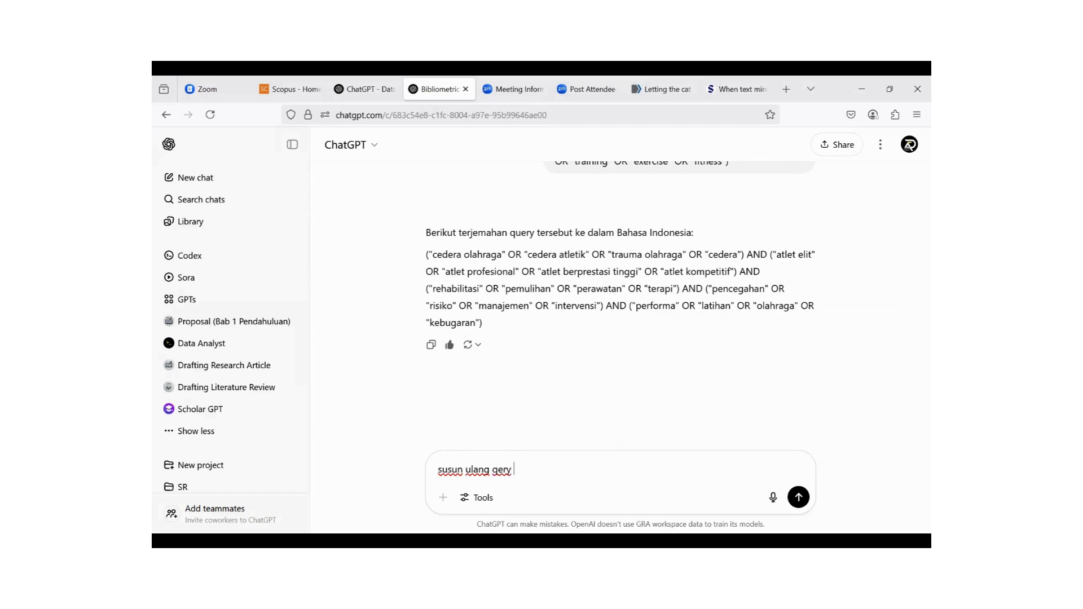
type("and boolean, sesuai d")
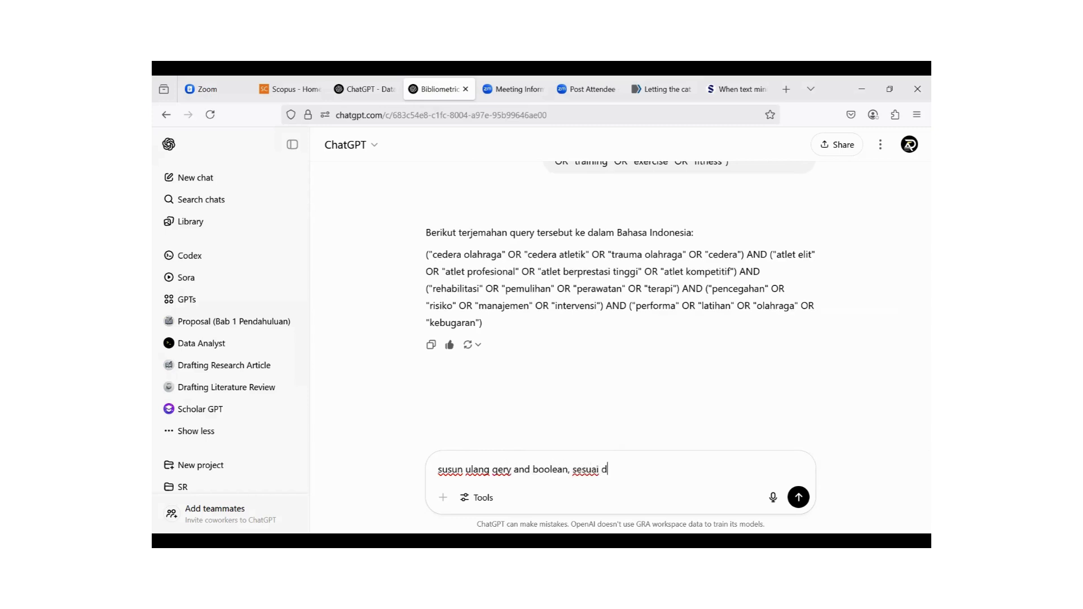
type("engam")
key("BackSpace")
key("BackSpace")
type("n kriteria p")
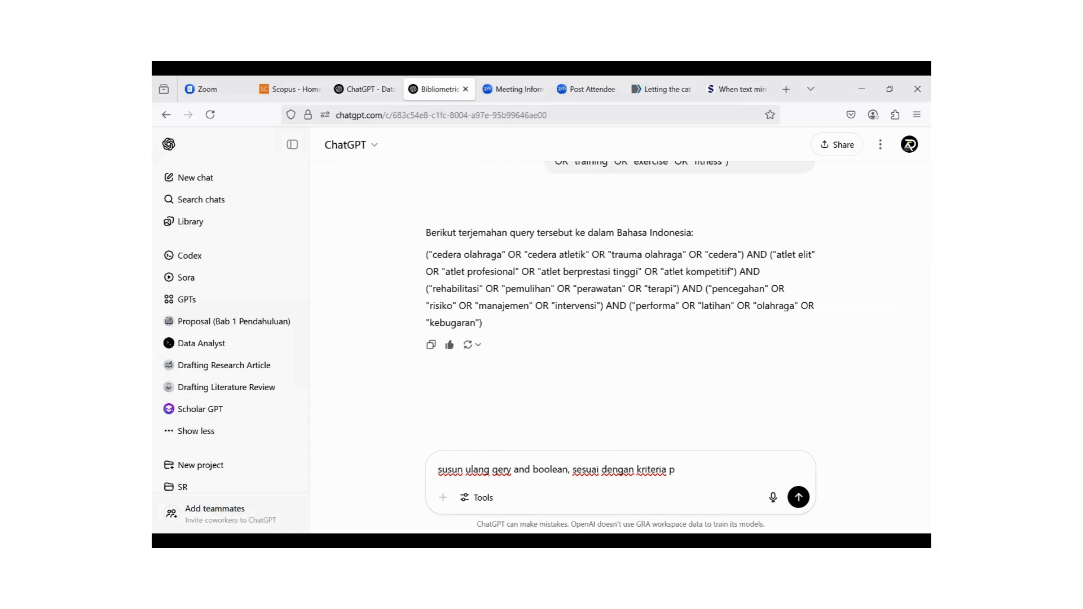
type("ico, tulis dalam tabel@!")
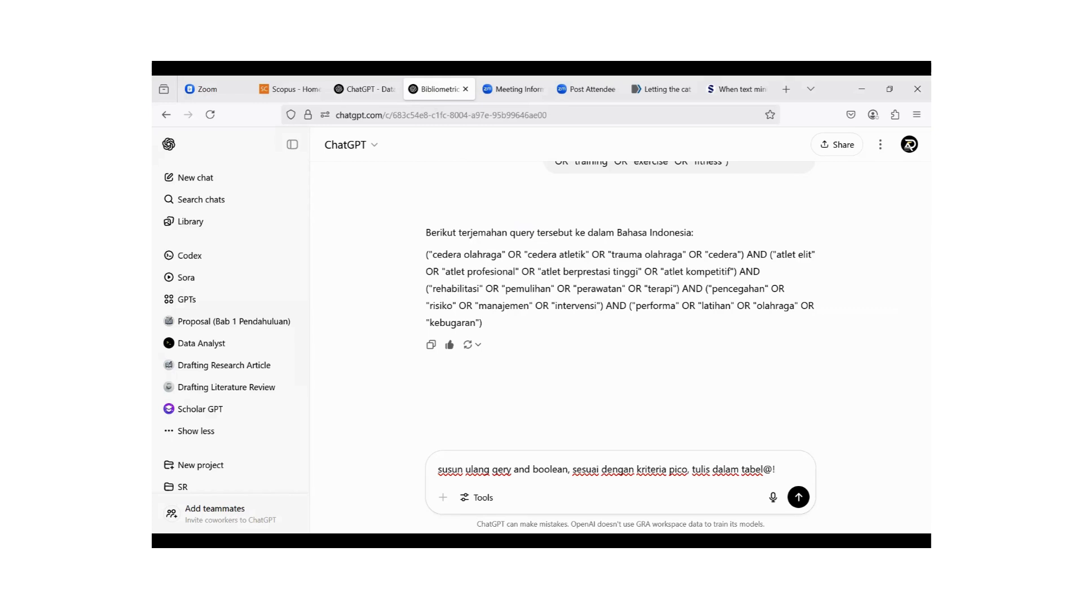
key("BackSpace")
type("!")
key("Return")
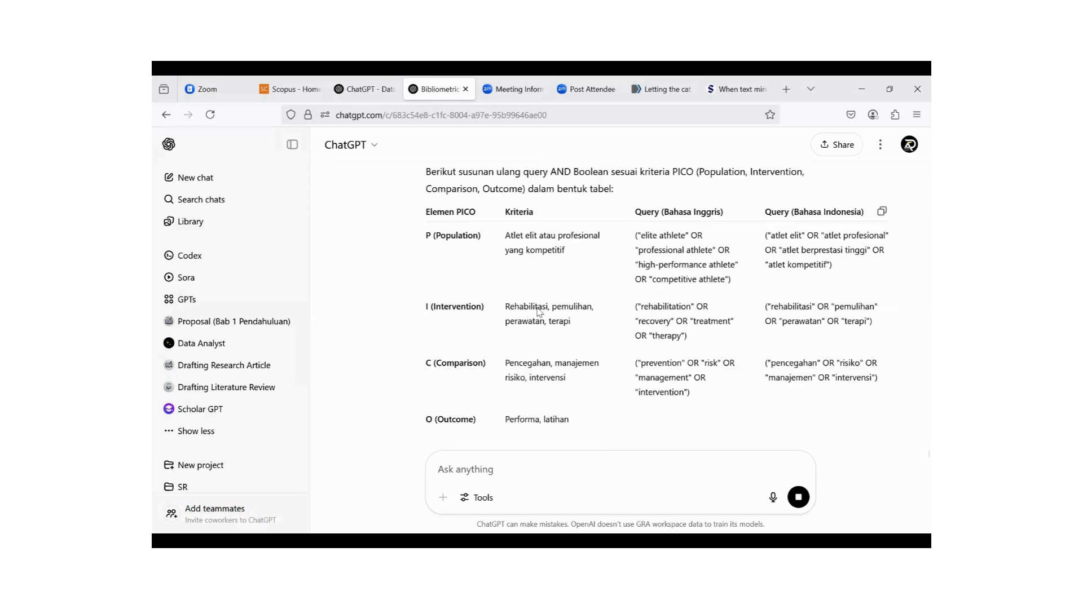
- Compare the PICO table's English and Indonesian query terms with the submitted query and its Indonesian translation above
scroll(573, 344, "up", 2)
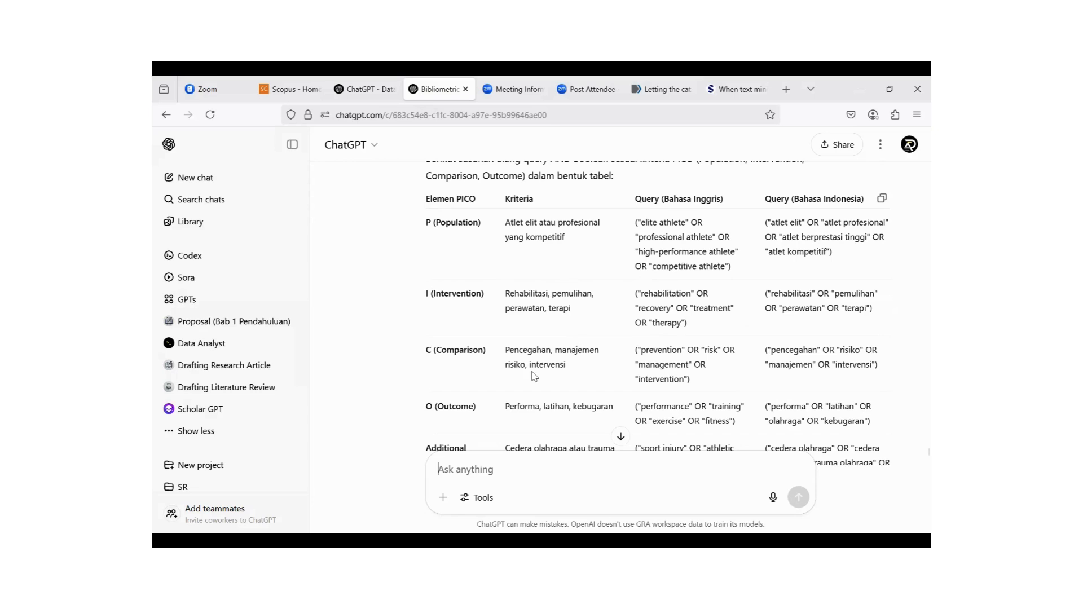
scroll(573, 281, "up", 5)
scroll(573, 281, "up", 2)
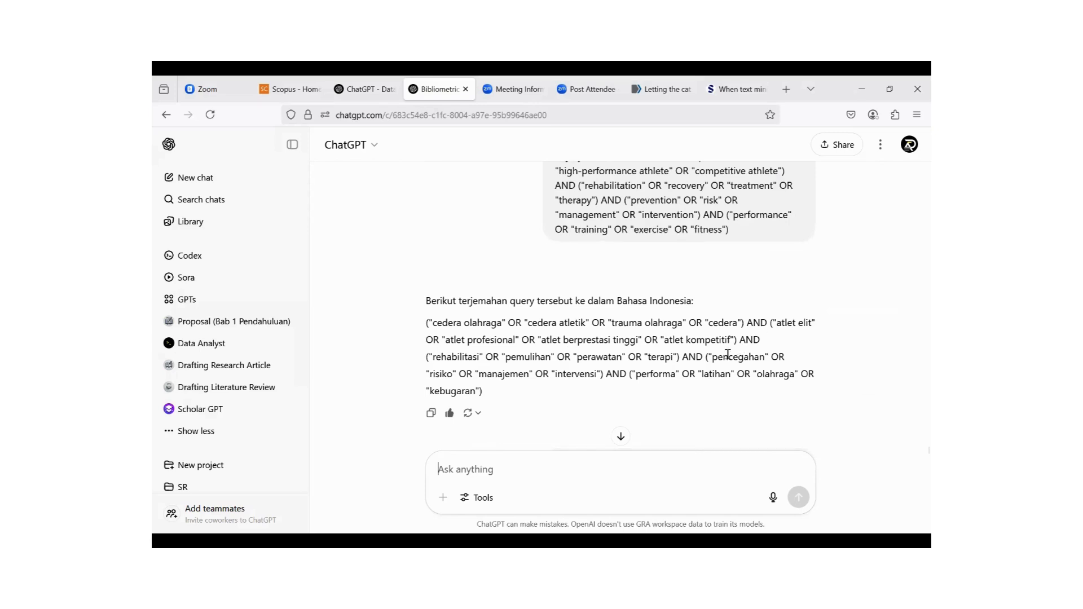
scroll(591, 340, "down", 5)
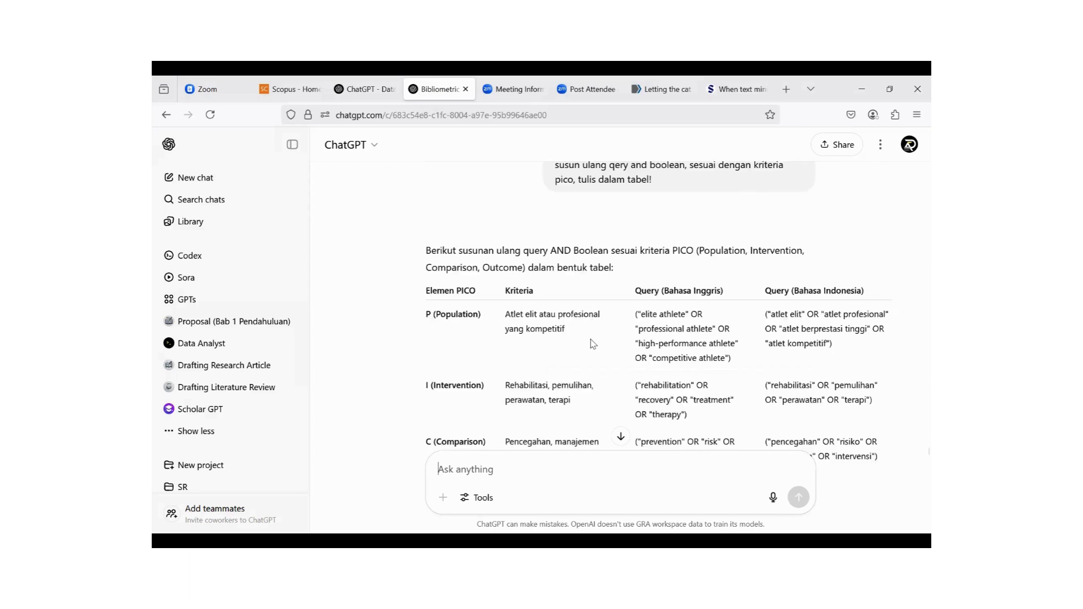
scroll(496, 273, "down", 3)
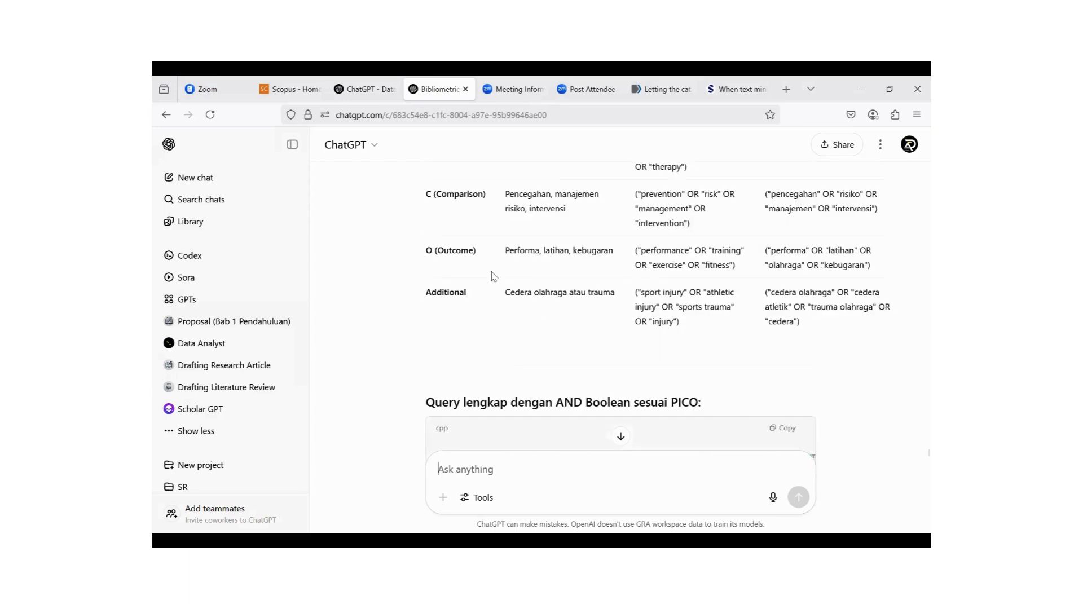
scroll(494, 269, "up", 2)
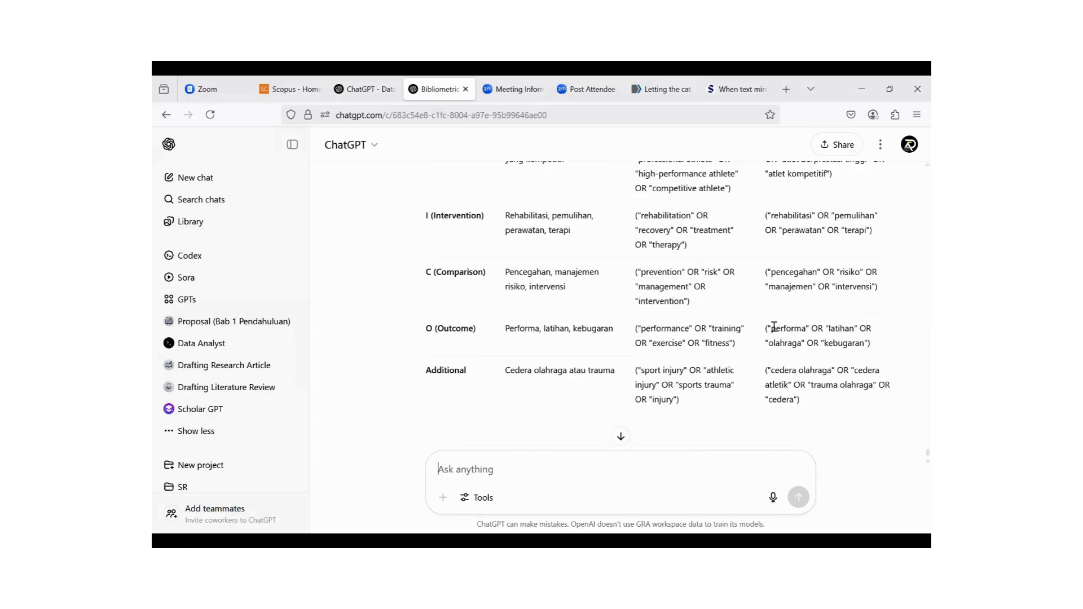
scroll(665, 320, "up", 8)
scroll(665, 319, "down", 8)
scroll(612, 298, "up", 7)
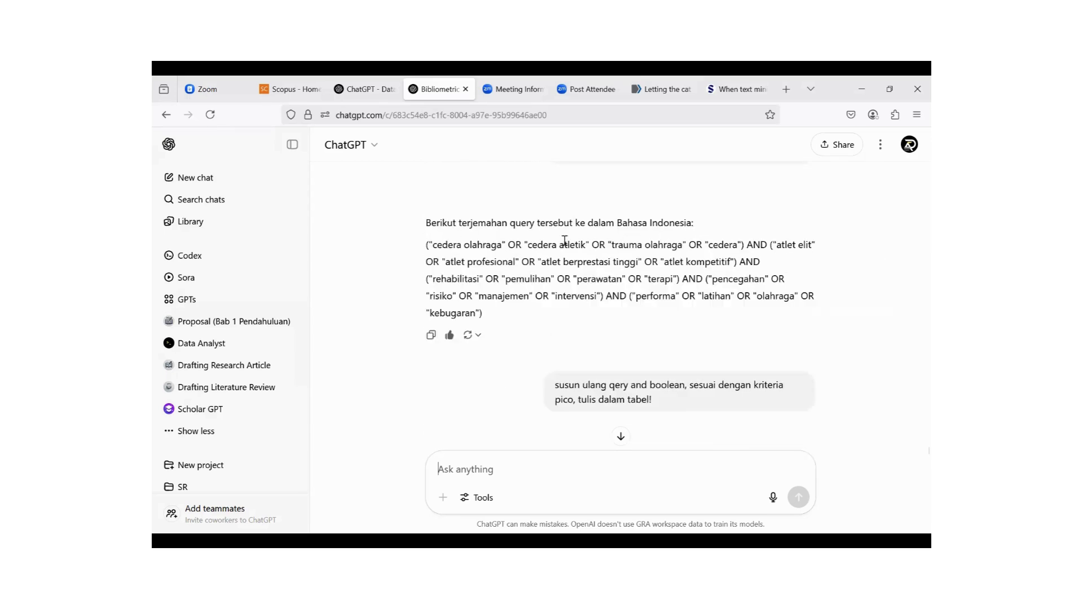
scroll(623, 274, "up", 2)
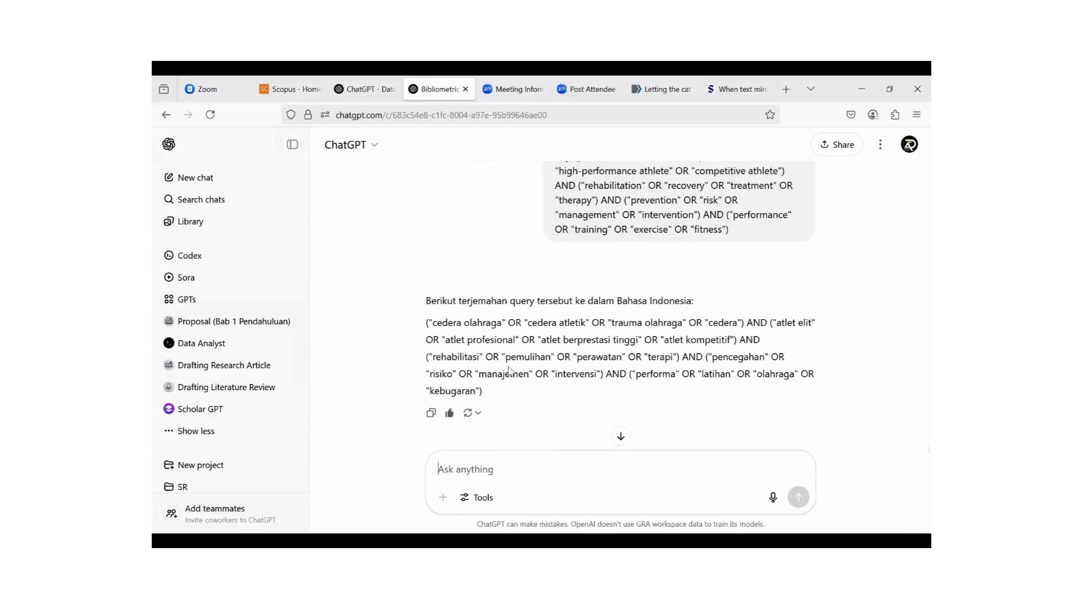
scroll(646, 339, "down", 5)
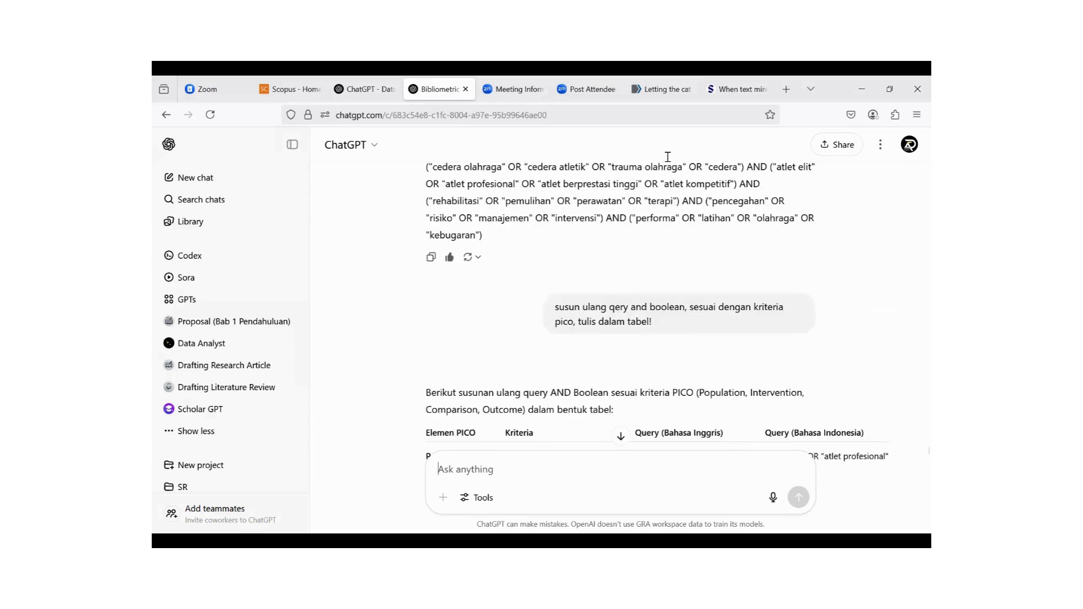
scroll(706, 317, "down", 6)
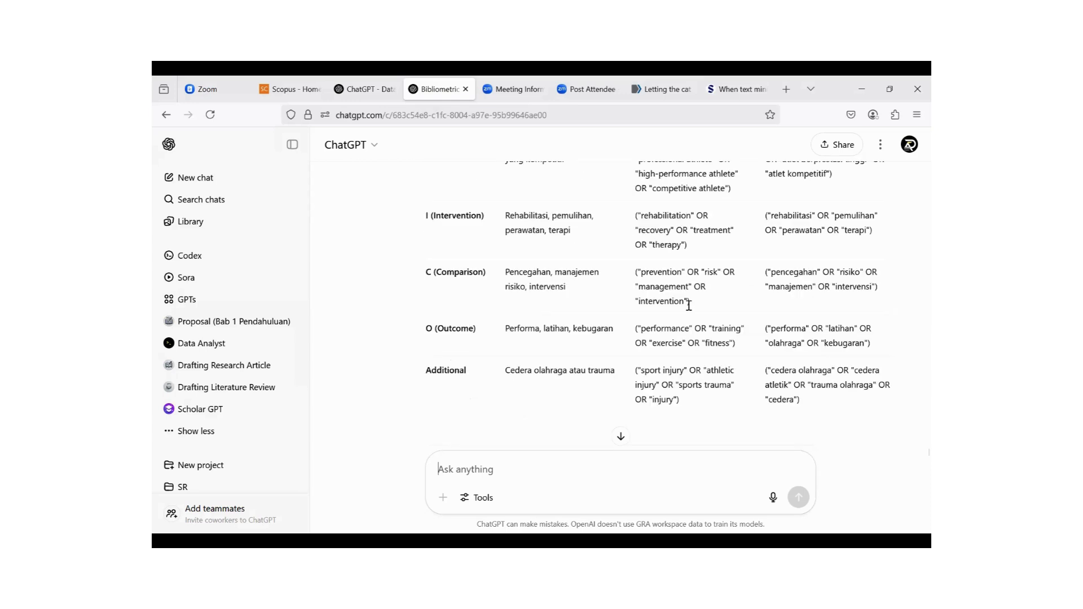
scroll(677, 299, "up", 8)
scroll(682, 302, "down", 8)
scroll(728, 333, "up", 2)
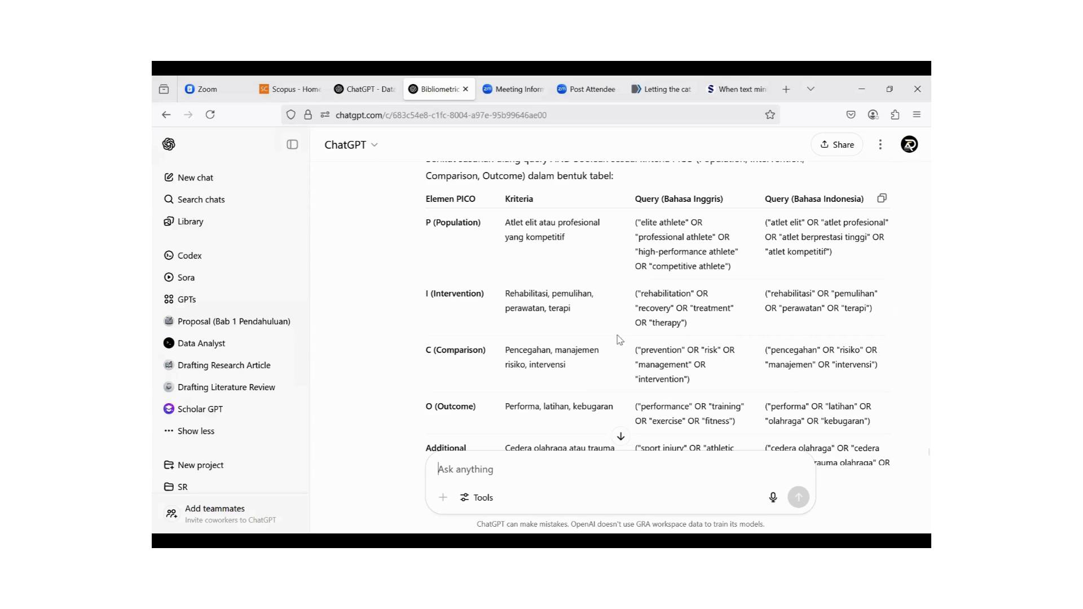
scroll(621, 323, "up", 10)
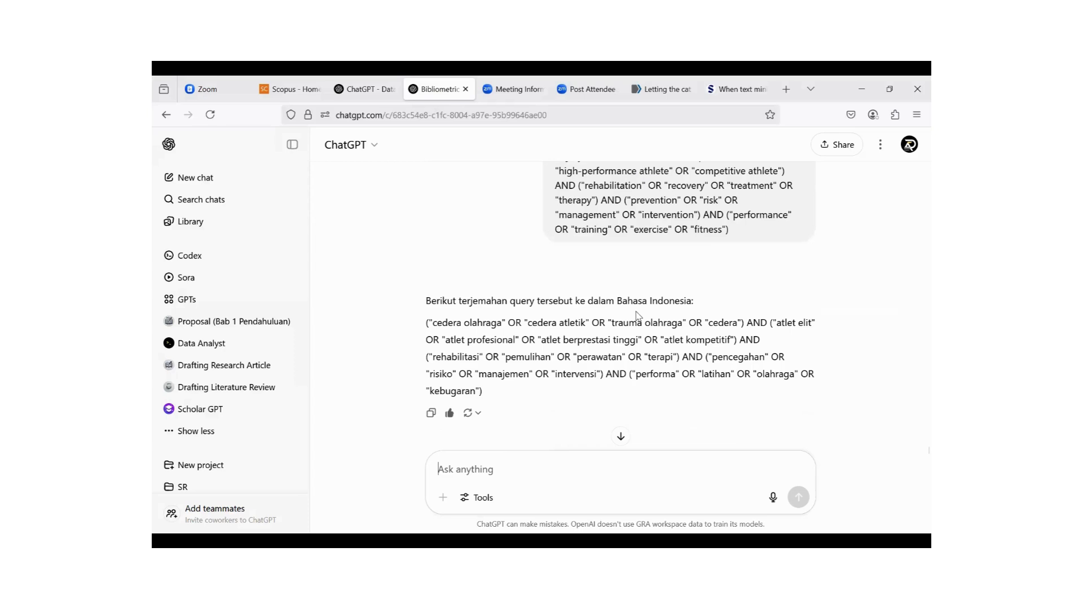
scroll(589, 274, "down", 10)
- Look back through the earlier Pendahuluan, reference list and research-significance replies as far as the article outline
scroll(589, 274, "up", 20)
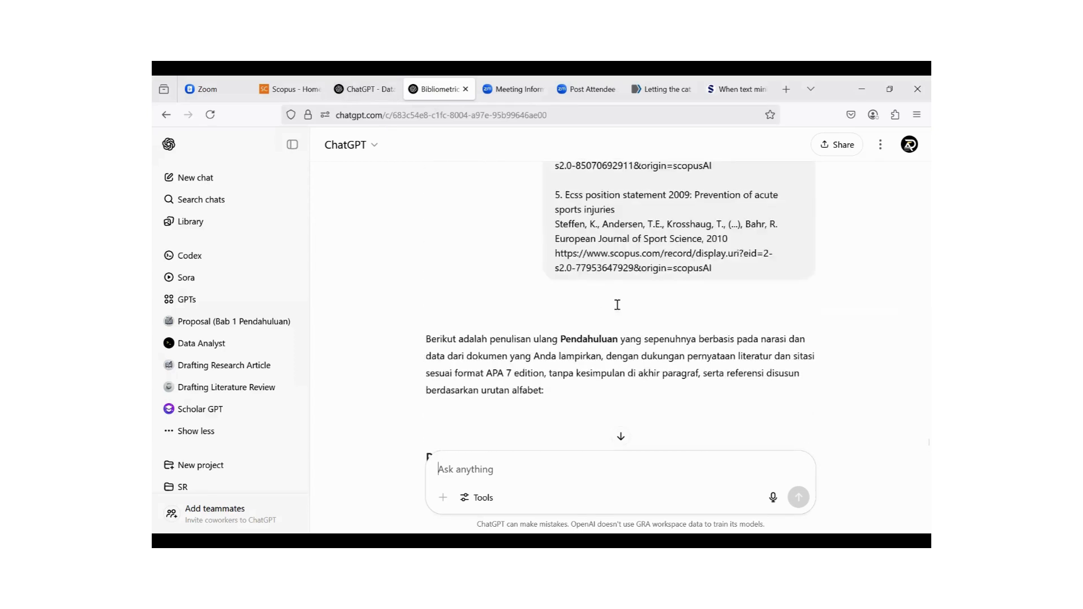
scroll(612, 321, "down", 20)
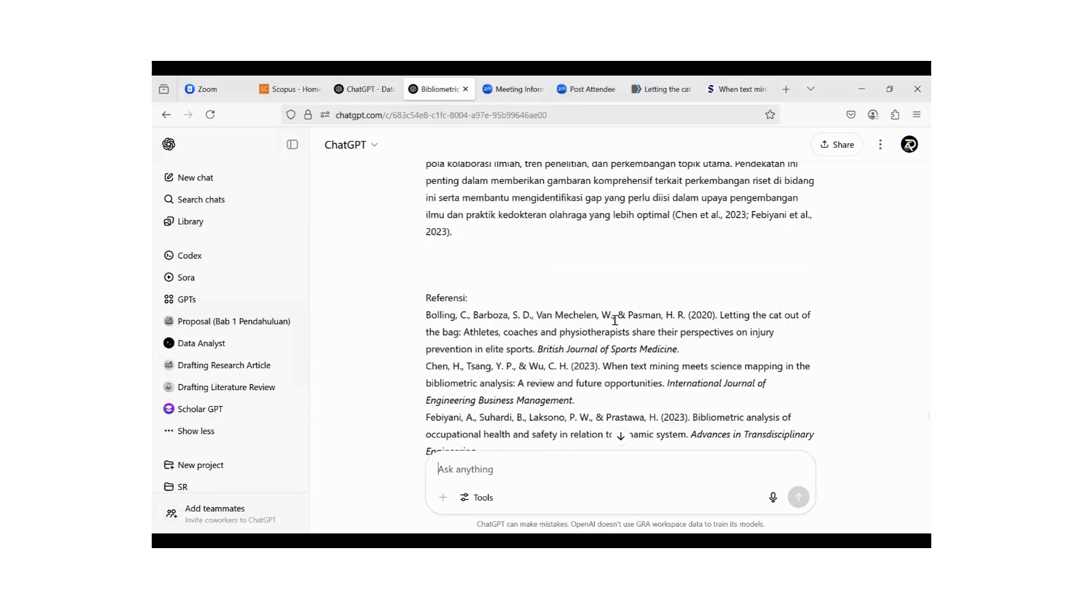
scroll(616, 328, "down", 8)
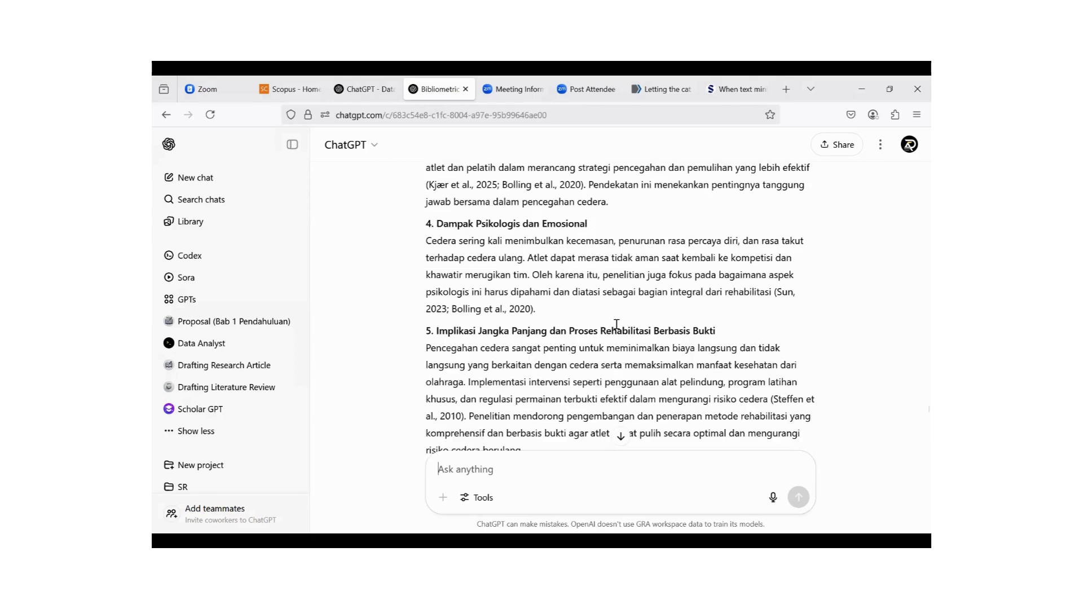
scroll(617, 326, "up", 15)
scroll(616, 323, "up", 5)
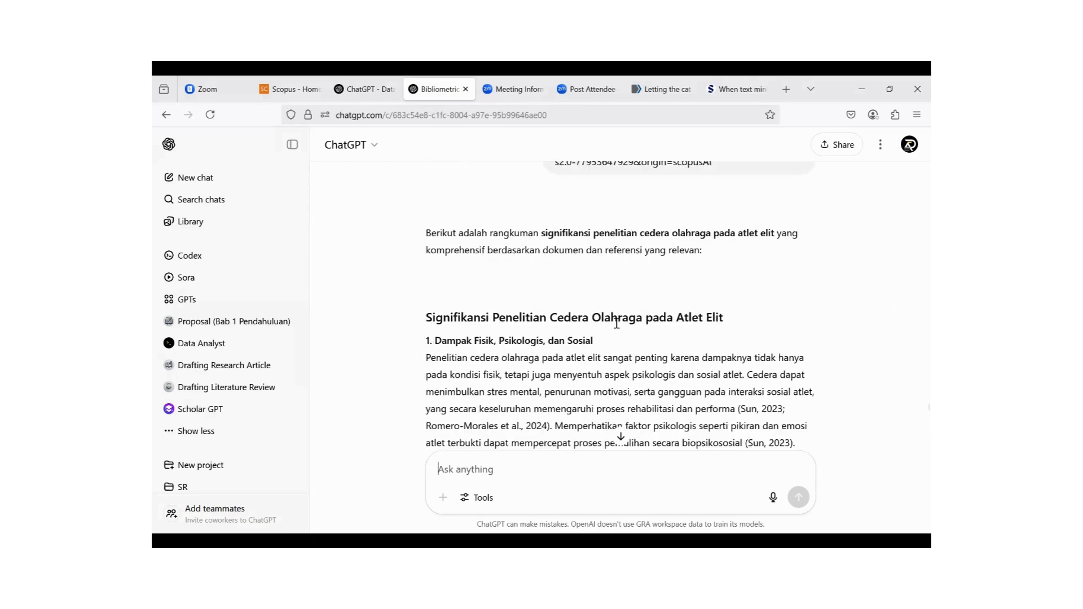
scroll(616, 321, "down", 5)
scroll(616, 327, "up", 2)
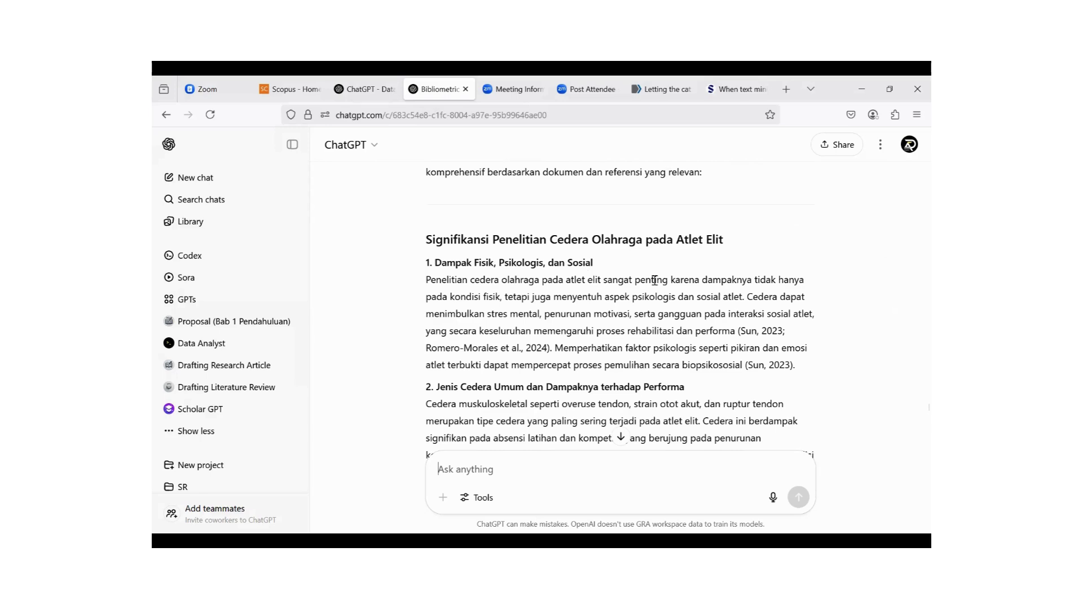
scroll(655, 280, "up", 20)
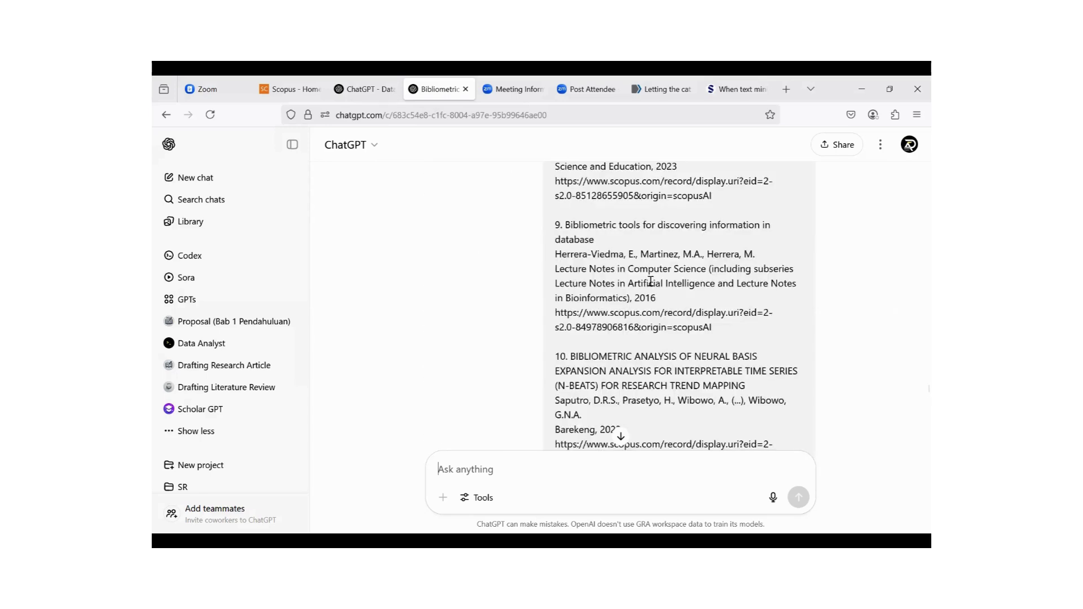
scroll(650, 280, "down", 10)
scroll(651, 281, "up", 10)
scroll(653, 282, "down", 8)
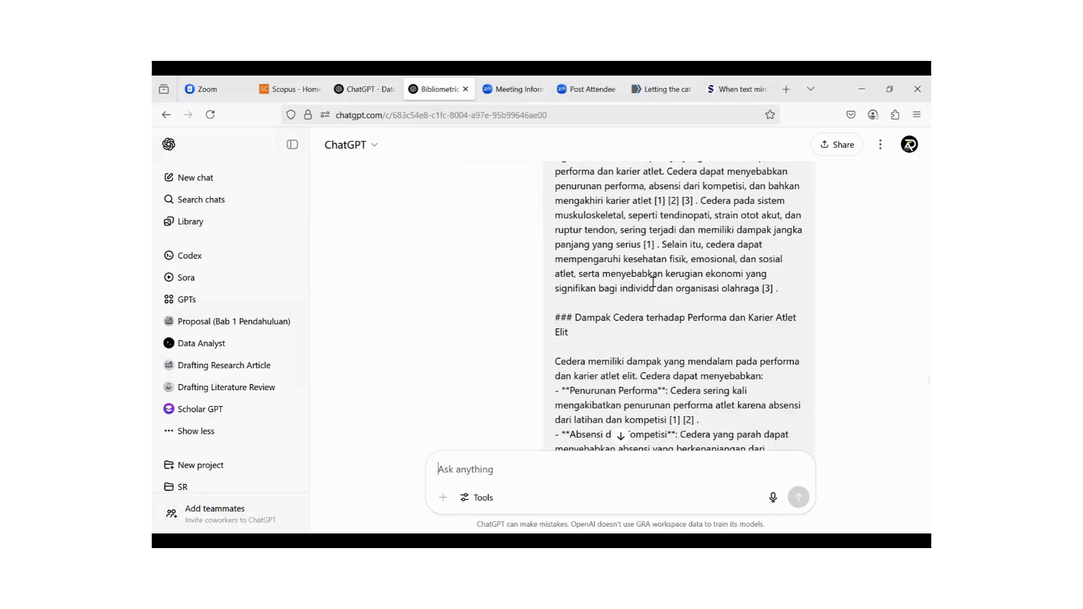
scroll(653, 282, "down", 20)
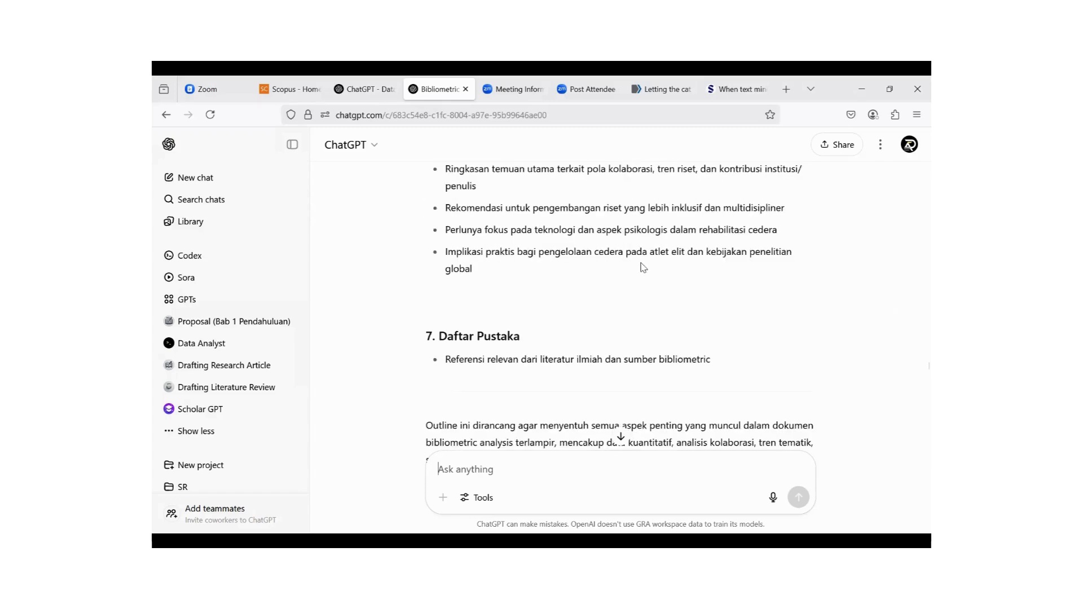
- Examine the research outline's title and the points listed under its "1. Pendahuluan" section
scroll(643, 267, "up", 20)
scroll(643, 268, "down", 2)
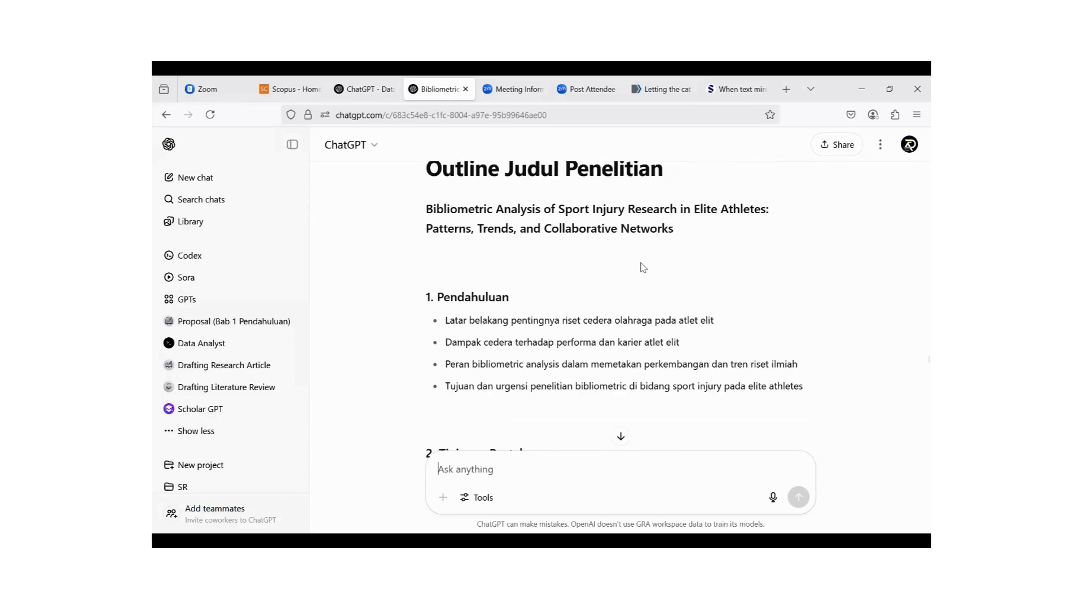
scroll(643, 267, "up", 2)
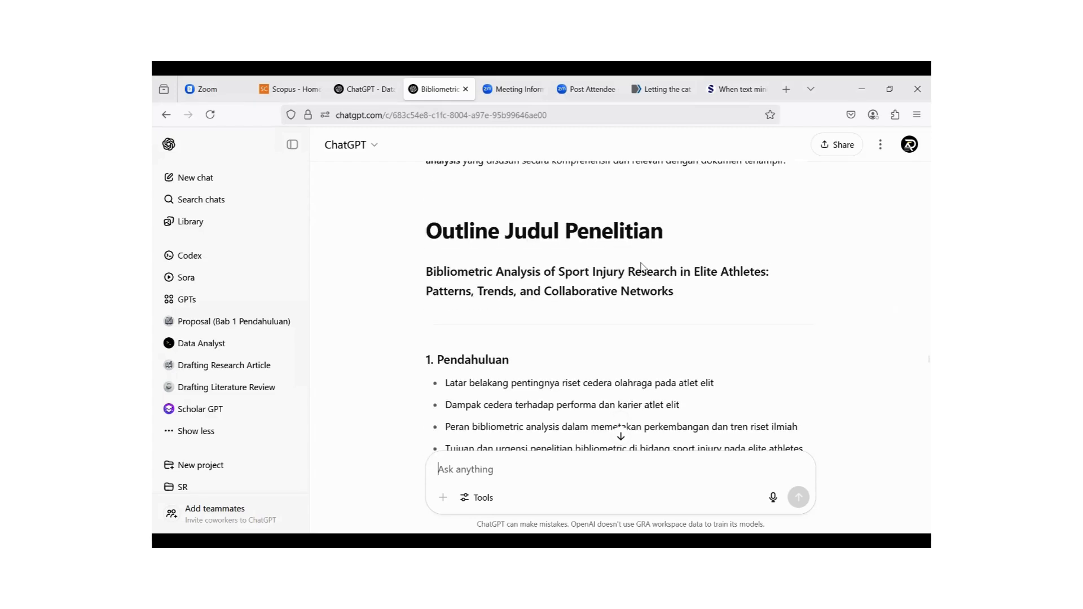
scroll(642, 266, "down", 1)
scroll(643, 268, "up", 1)
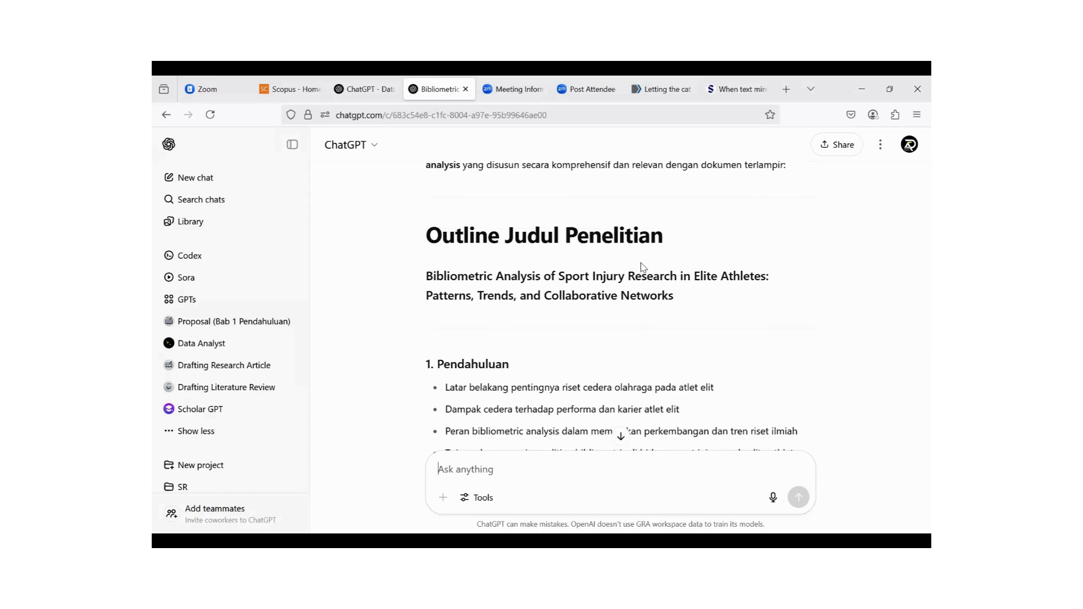
scroll(643, 268, "down", 2)
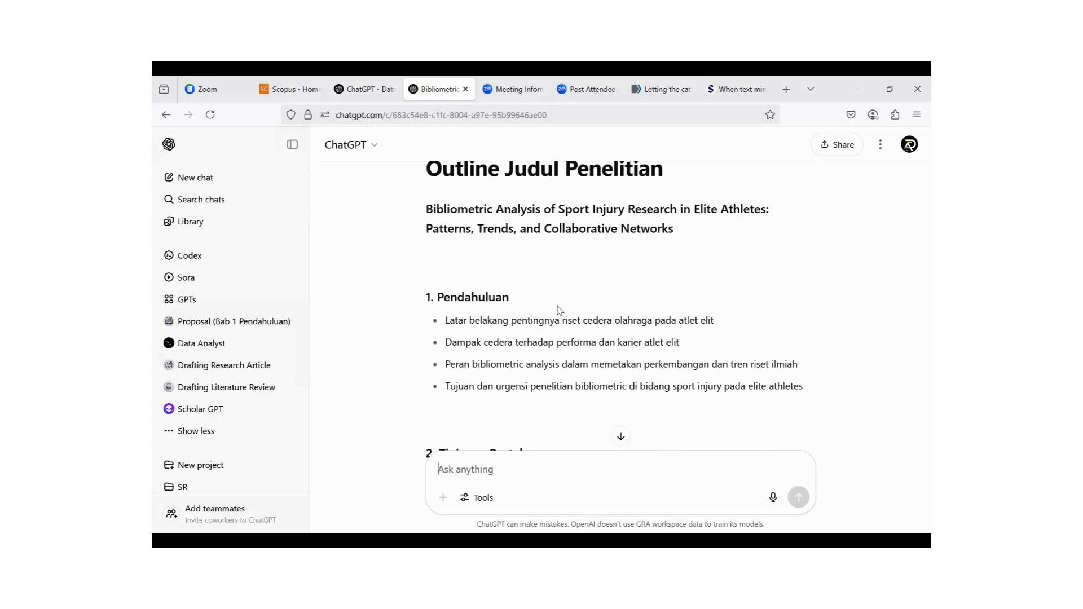
scroll(559, 310, "up", 2)
scroll(557, 302, "down", 2)
scroll(664, 281, "up", 2)
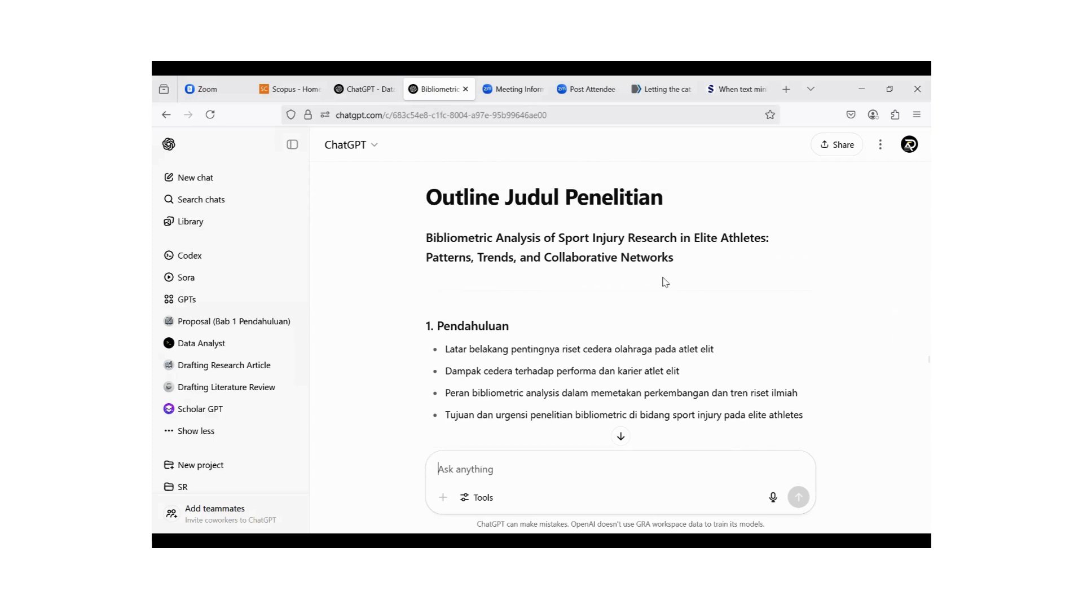
scroll(664, 281, "down", 1)
scroll(664, 281, "down", 2)
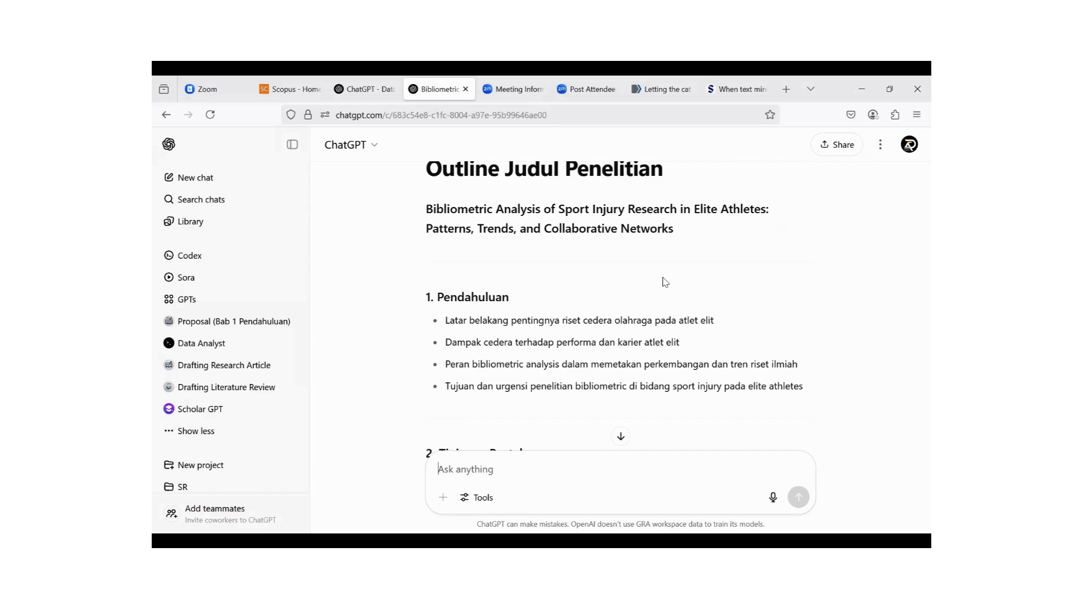
- Revisit the latest PICO table reply, and go back up to read the opening paragraphs of the rewritten Pendahuluan
left_click(620, 436)
scroll(654, 322, "up", 20)
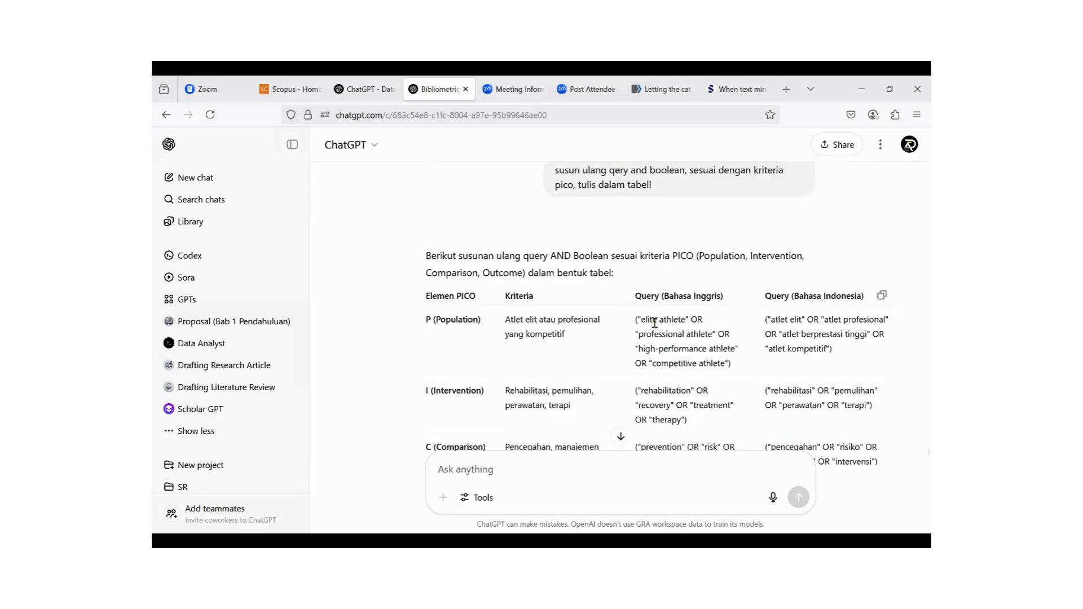
scroll(654, 323, "up", 5)
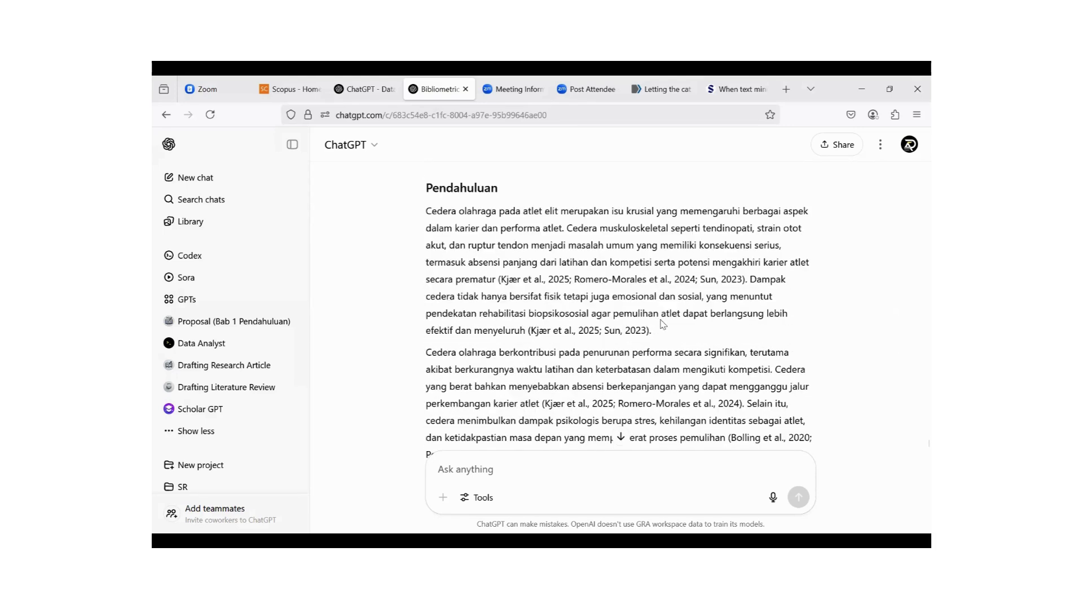
scroll(567, 236, "down", 1)
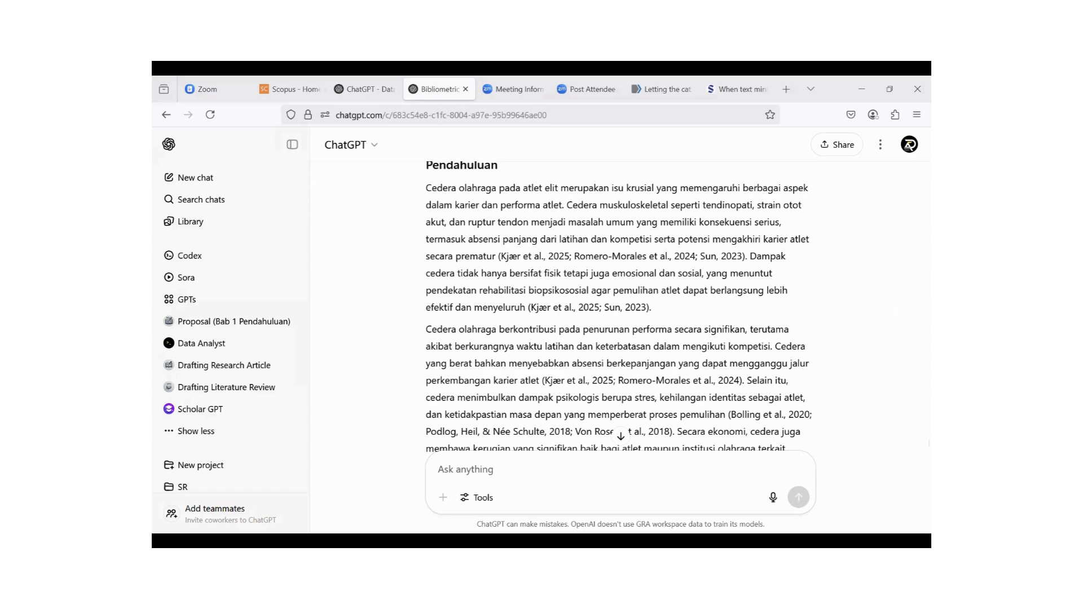
- Switch to Scopus AI and examine the "sport injury elite athletes" summary, its references and the Copilot steps with the keyword search
key("alt+Tab")
scroll(704, 365, "up", 8)
scroll(704, 364, "down", 5)
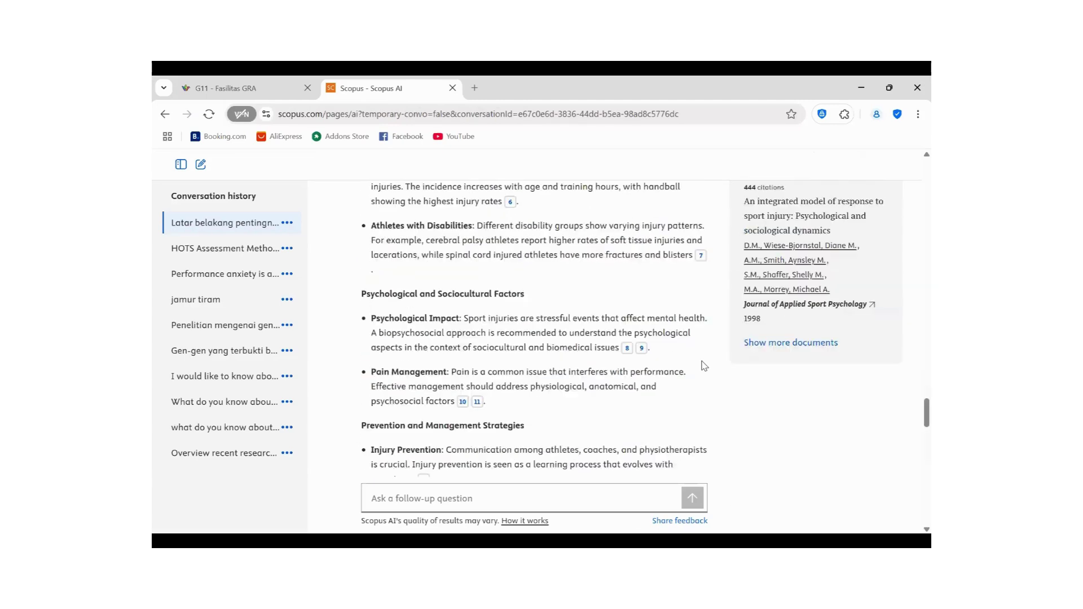
scroll(591, 347, "up", 15)
scroll(590, 347, "down", 16)
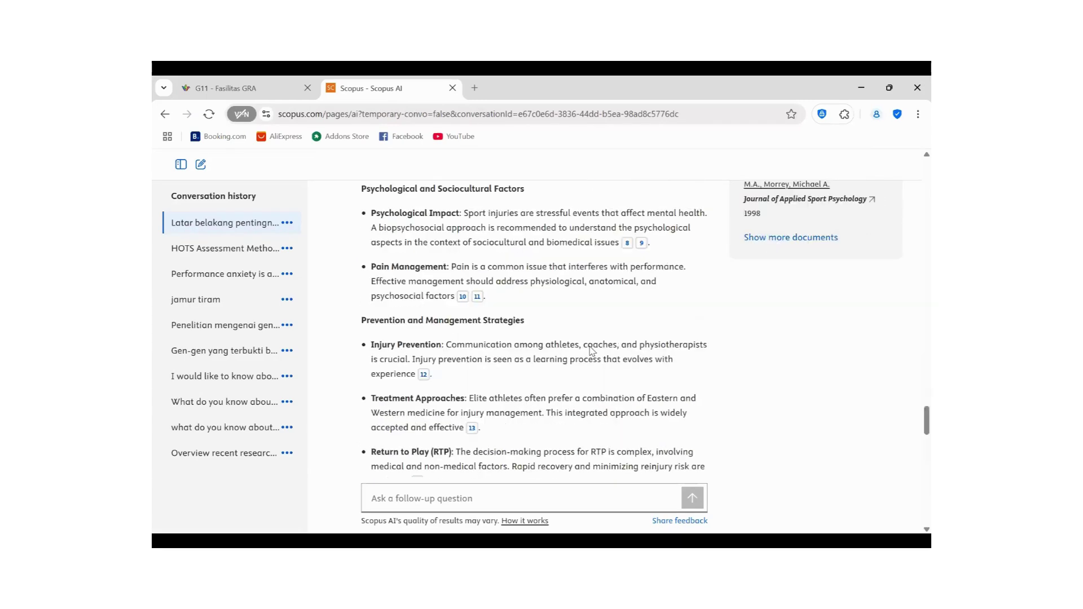
scroll(591, 347, "up", 4)
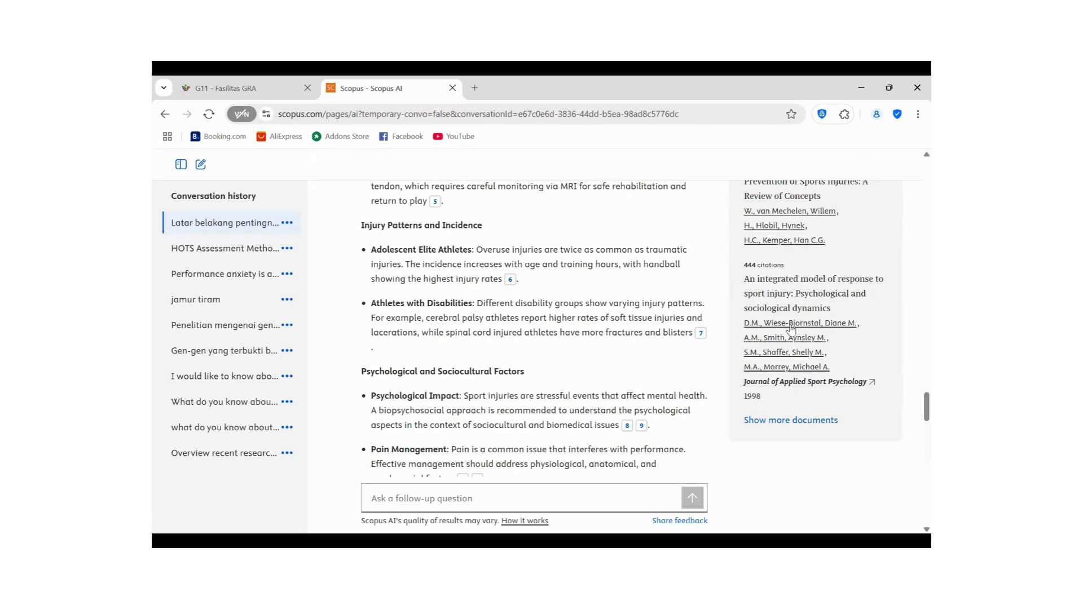
scroll(791, 330, "up", 10)
scroll(762, 324, "down", 3)
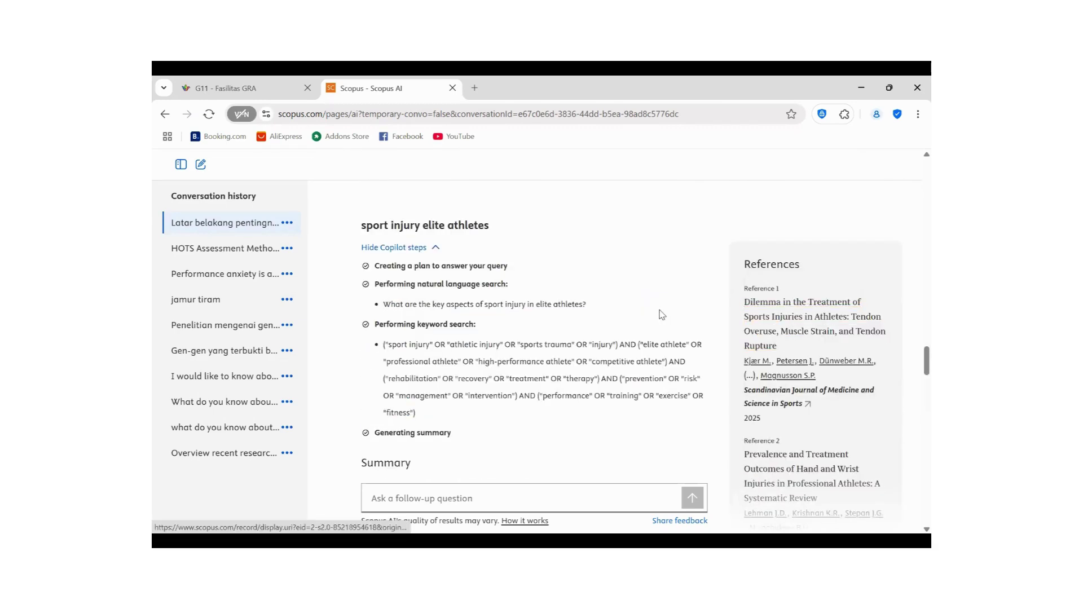
- Look back through the expanded summary to the first Indonesian answer on injury impacts and the role of bibliometric analysis
scroll(658, 316, "up", 5)
scroll(656, 324, "up", 5)
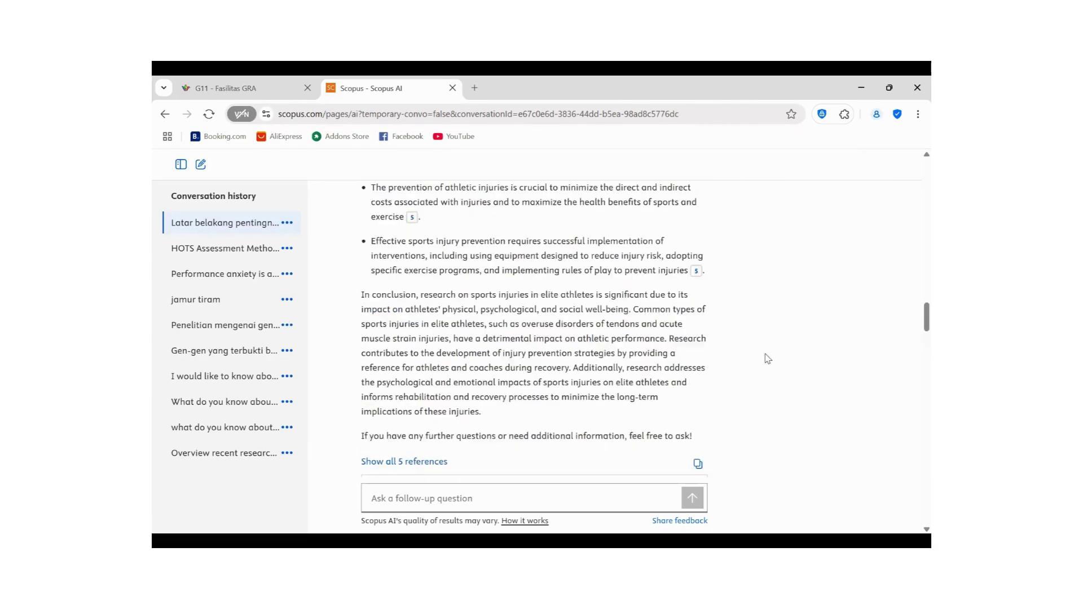
scroll(752, 349, "down", 2)
scroll(751, 350, "up", 12)
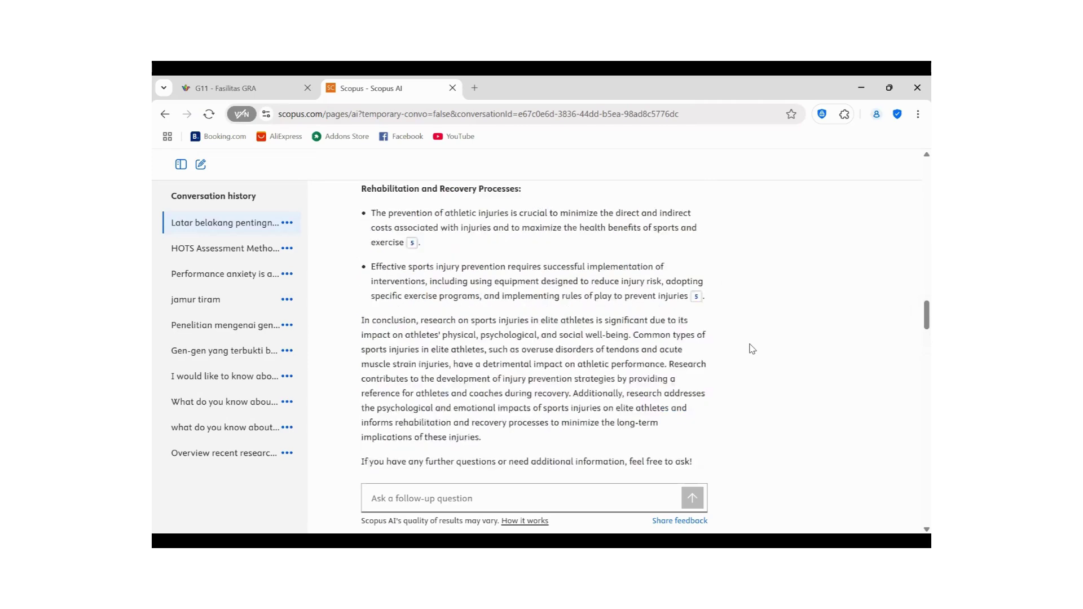
scroll(751, 349, "up", 15)
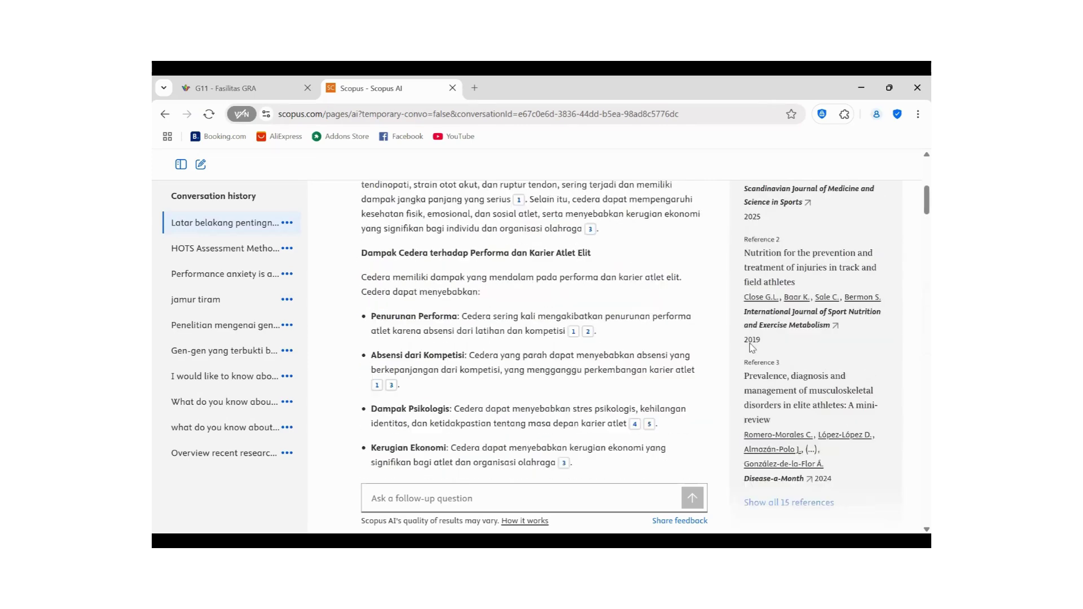
scroll(751, 348, "down", 2)
scroll(750, 349, "down", 20)
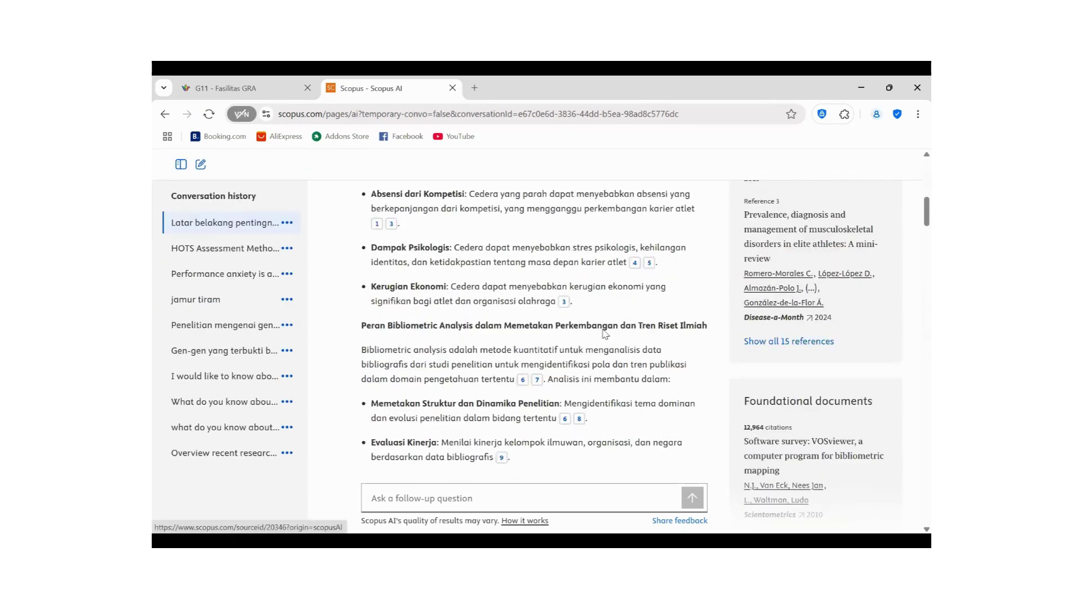
- Revisit the "sport injury elite athletes" answer, covering its conclusion, Go deeper questions and prevention strategies
scroll(587, 361, "down", 15)
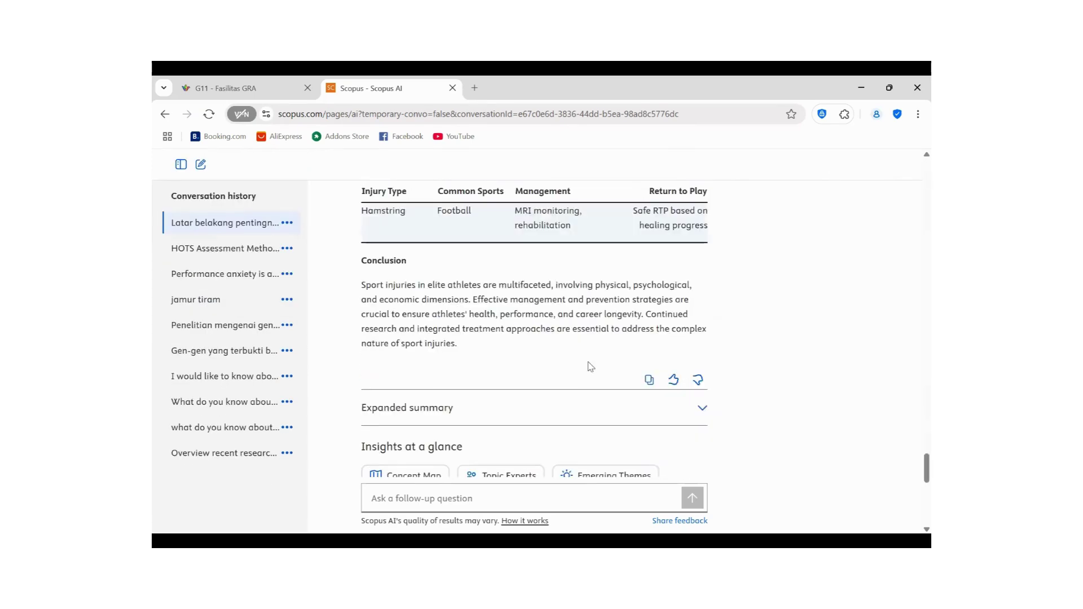
scroll(587, 367, "up", 5)
scroll(587, 367, "down", 3)
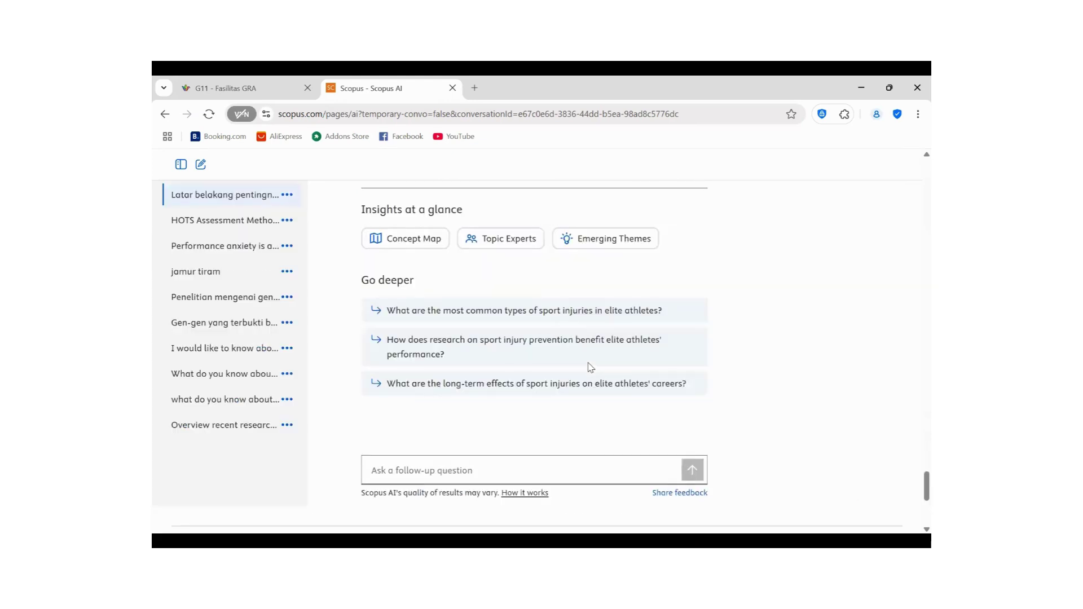
scroll(591, 367, "up", 8)
scroll(591, 367, "up", 10)
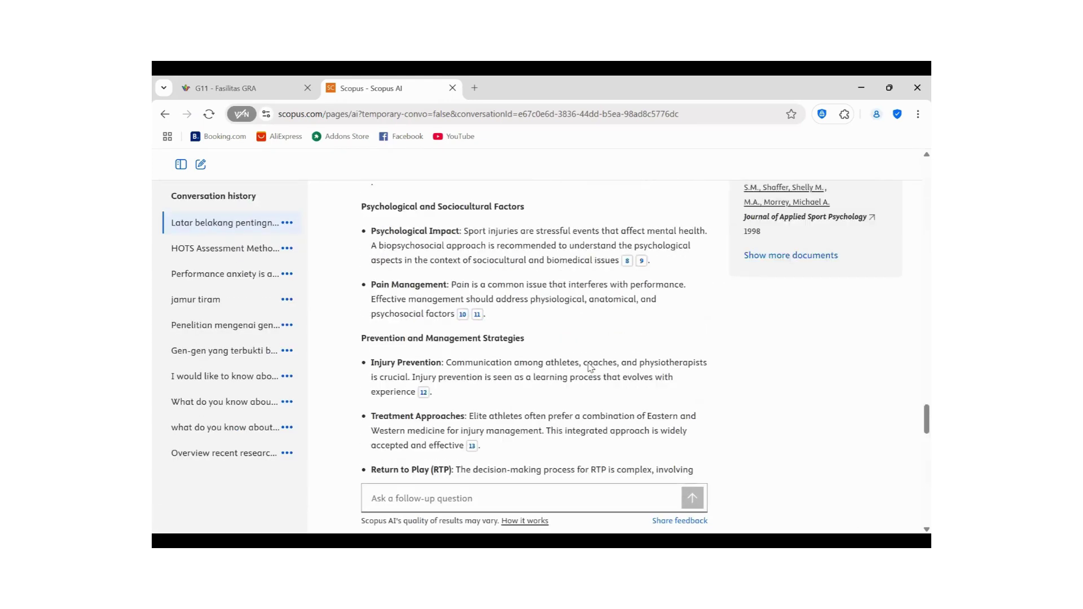
scroll(591, 367, "down", 15)
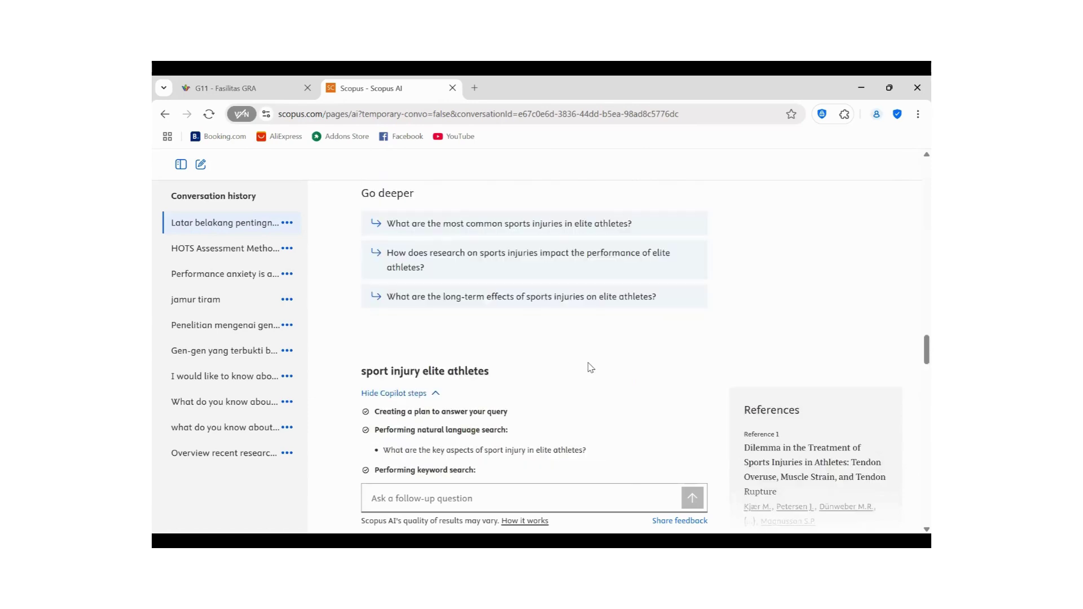
- Open the full list of foundational documents for the Indonesian bibliometric answer and show the export formats for all documents
scroll(590, 368, "up", 6)
scroll(591, 367, "up", 8)
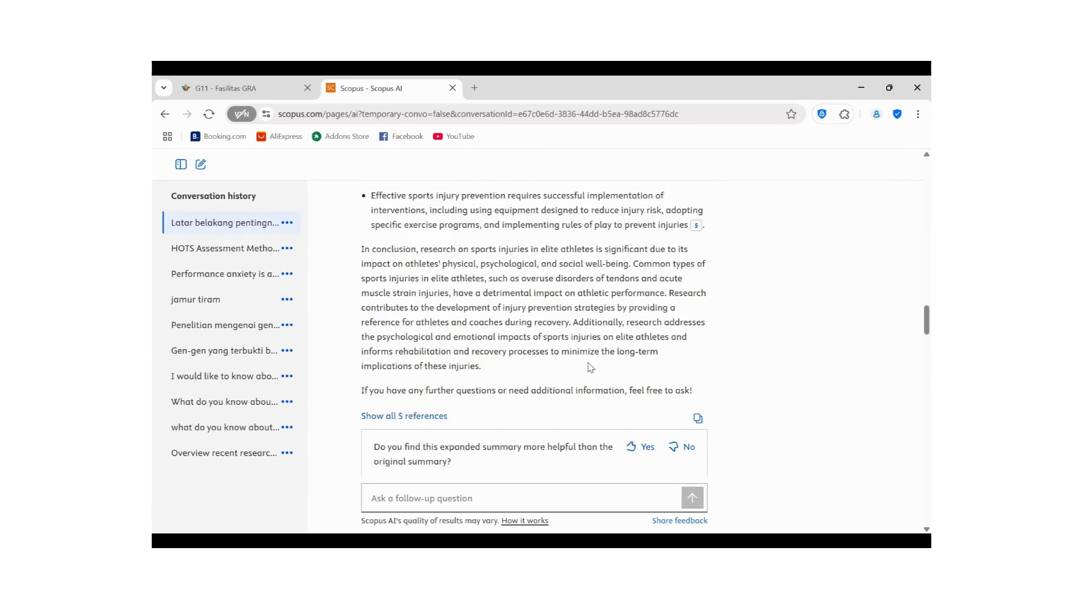
scroll(445, 391, "up", 10)
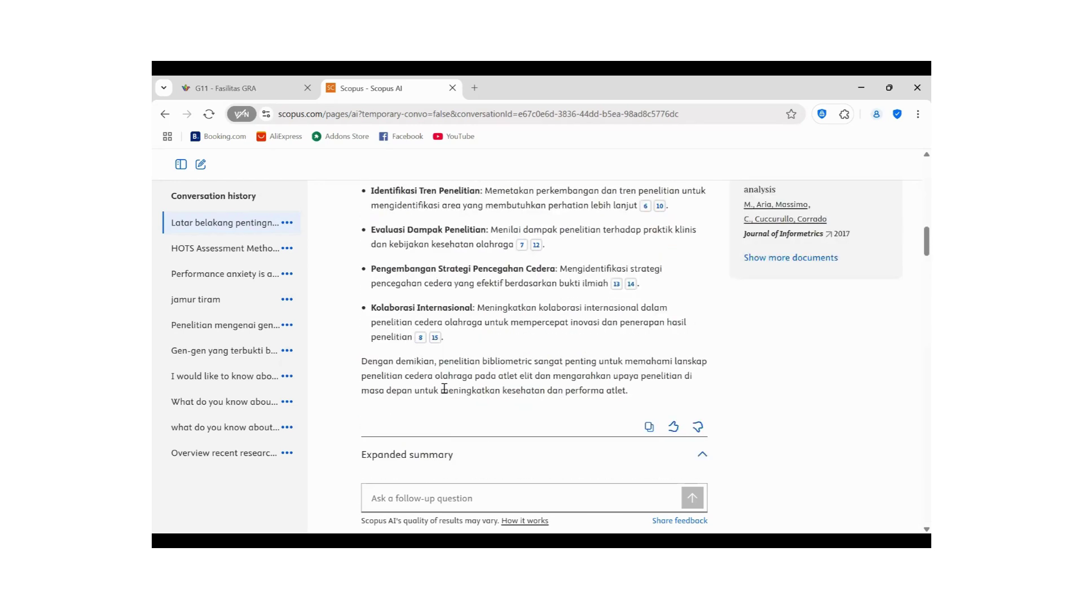
scroll(445, 391, "up", 1)
scroll(444, 389, "up", 3)
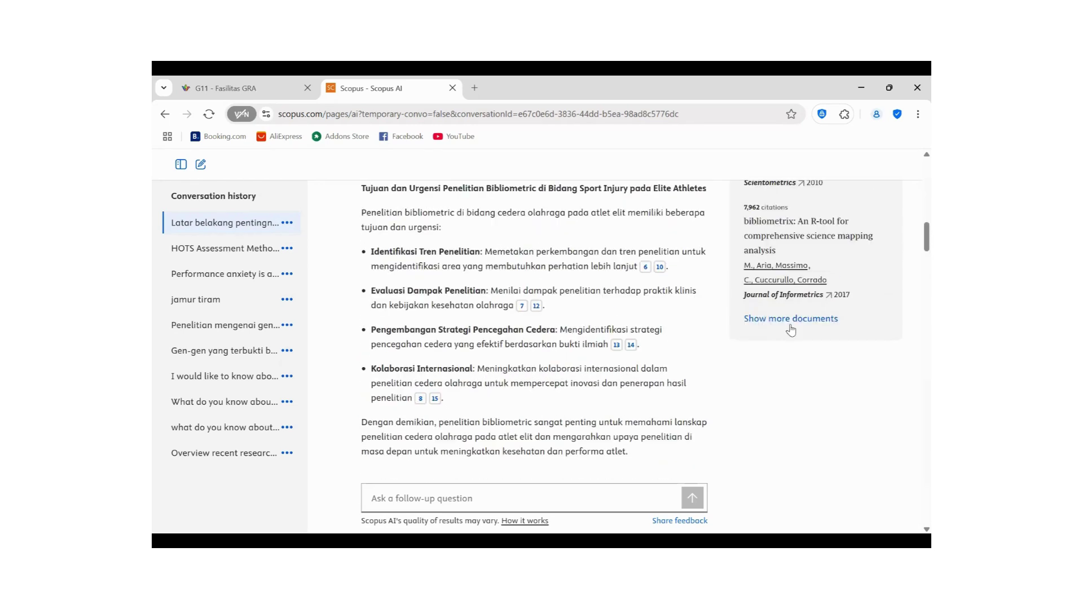
left_click(790, 320)
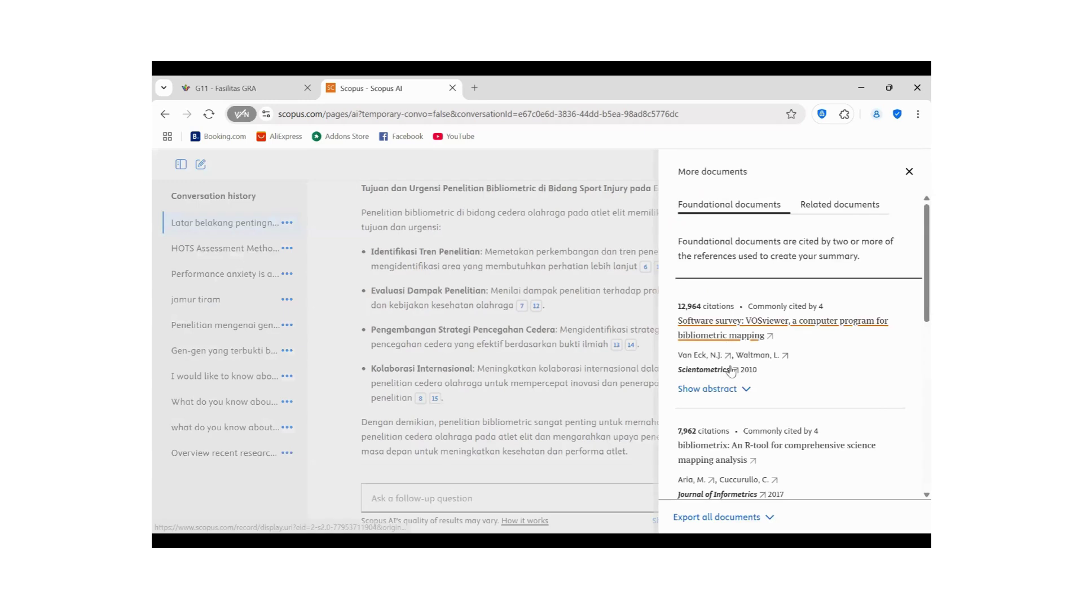
scroll(772, 524, "down", 5)
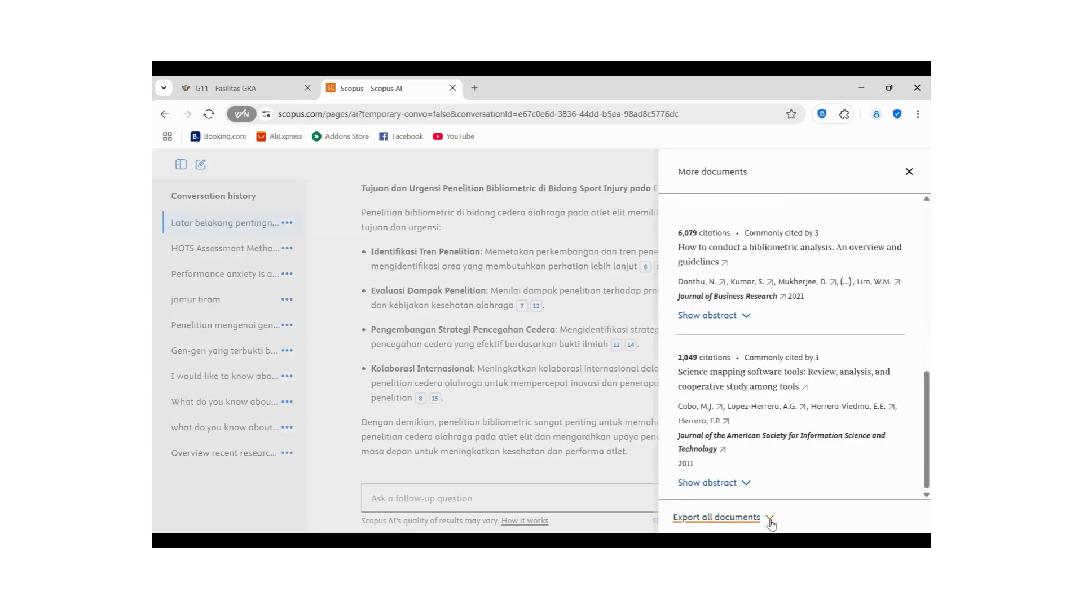
left_click(770, 520)
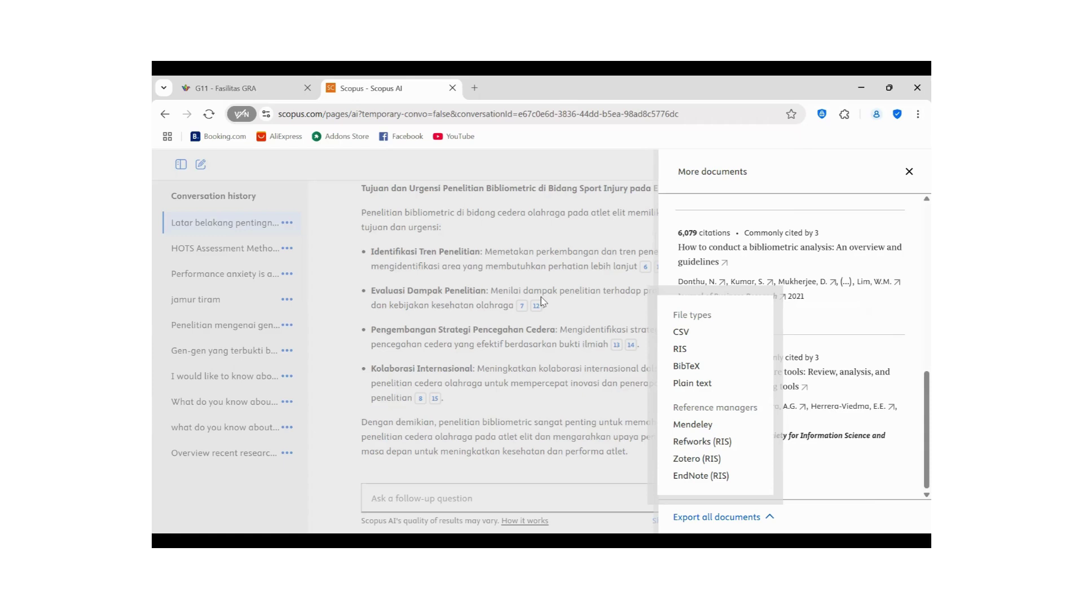
- Look over the Downloads folder and the "scopus (2)" collection in Zotero, ready to search its items
key("alt+Tab")
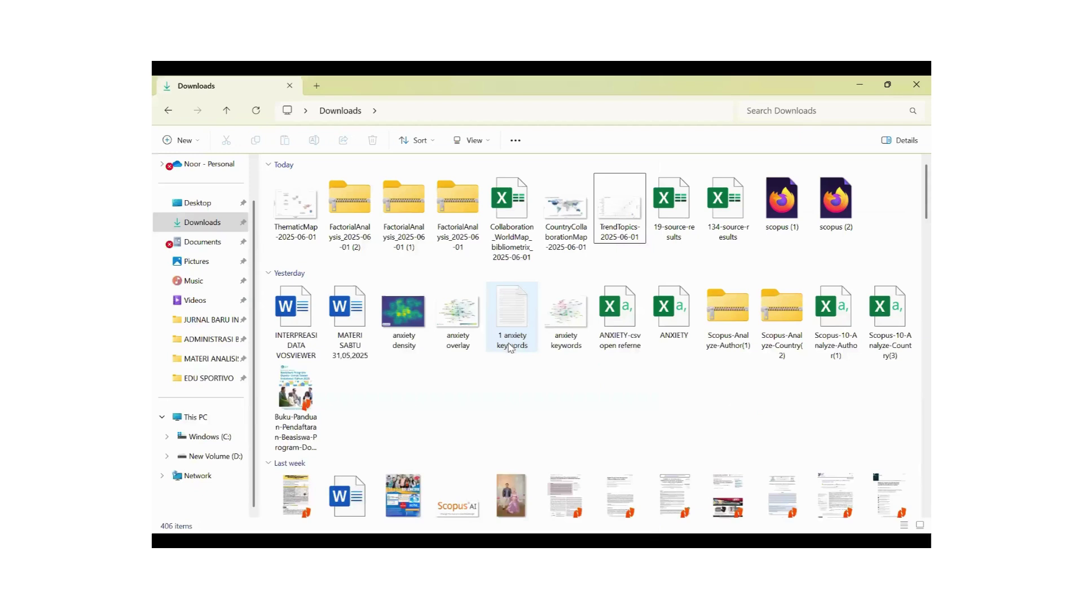
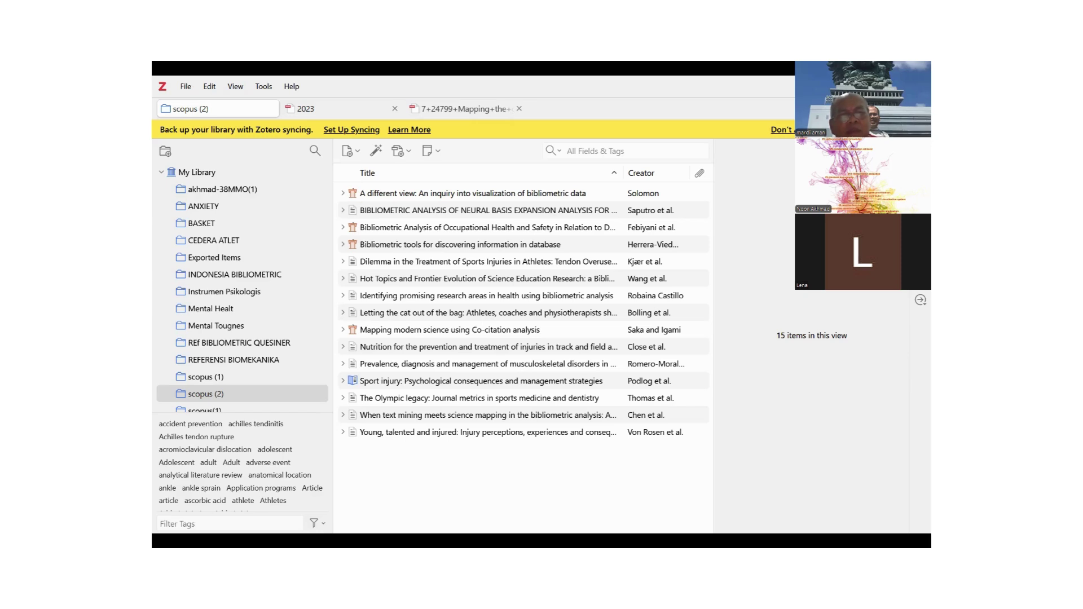
key("ctrl+f")
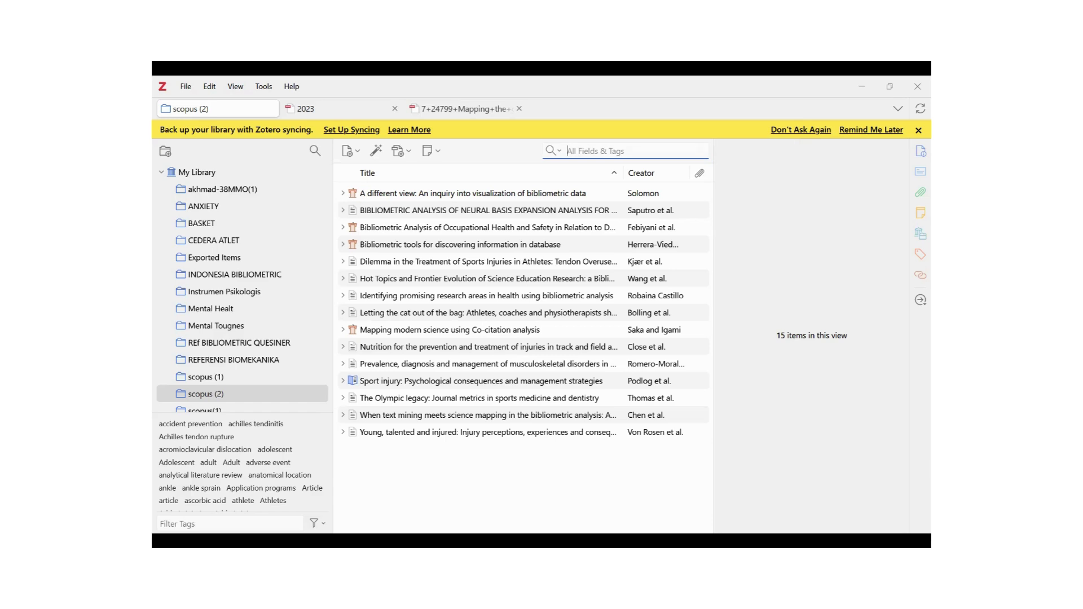
- Switch to the Word document and look through the Pendahuluan text and the entries under Referensi
key("alt+Tab")
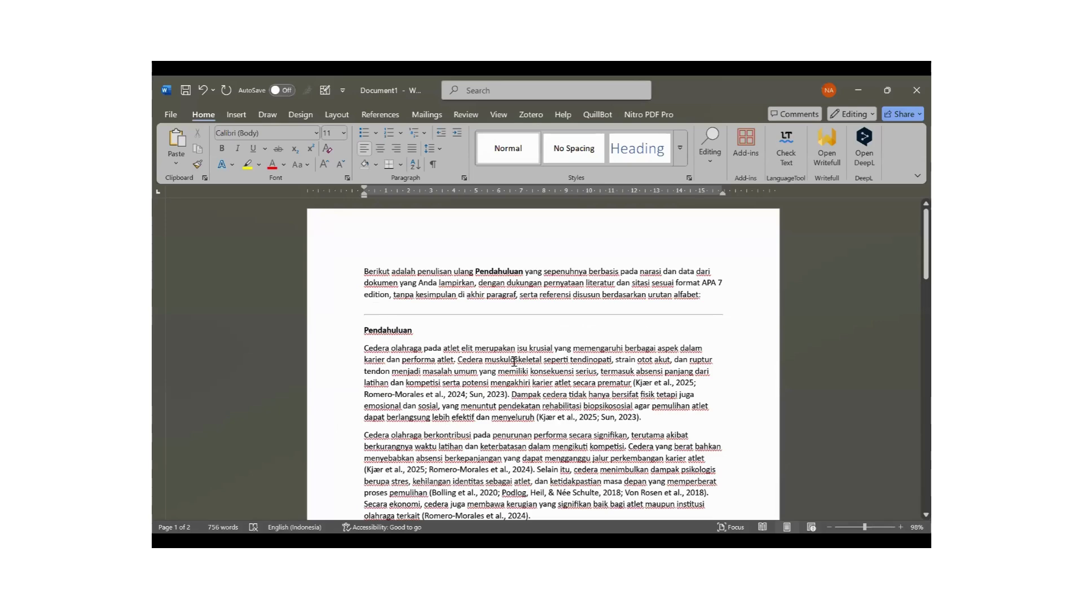
scroll(520, 394, "down", 5)
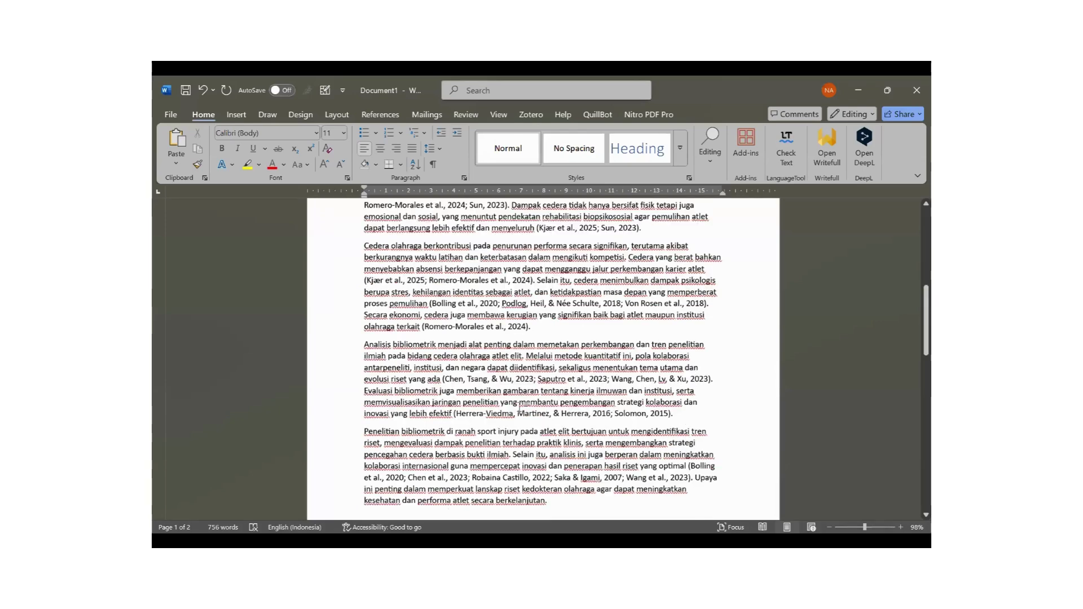
scroll(519, 408, "down", 15)
scroll(520, 408, "up", 8)
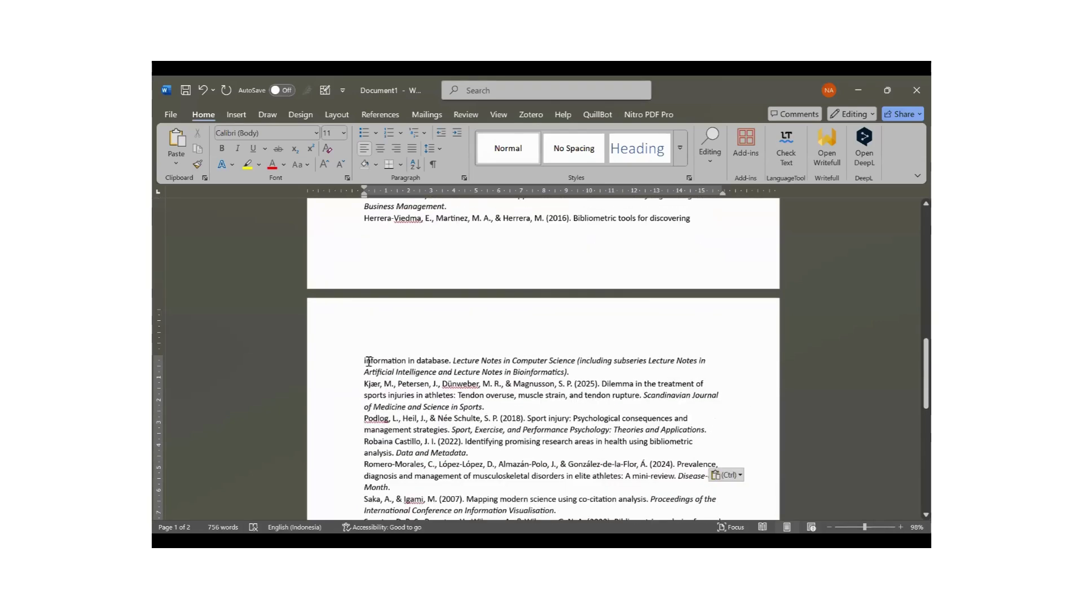
scroll(369, 319, "up", 2)
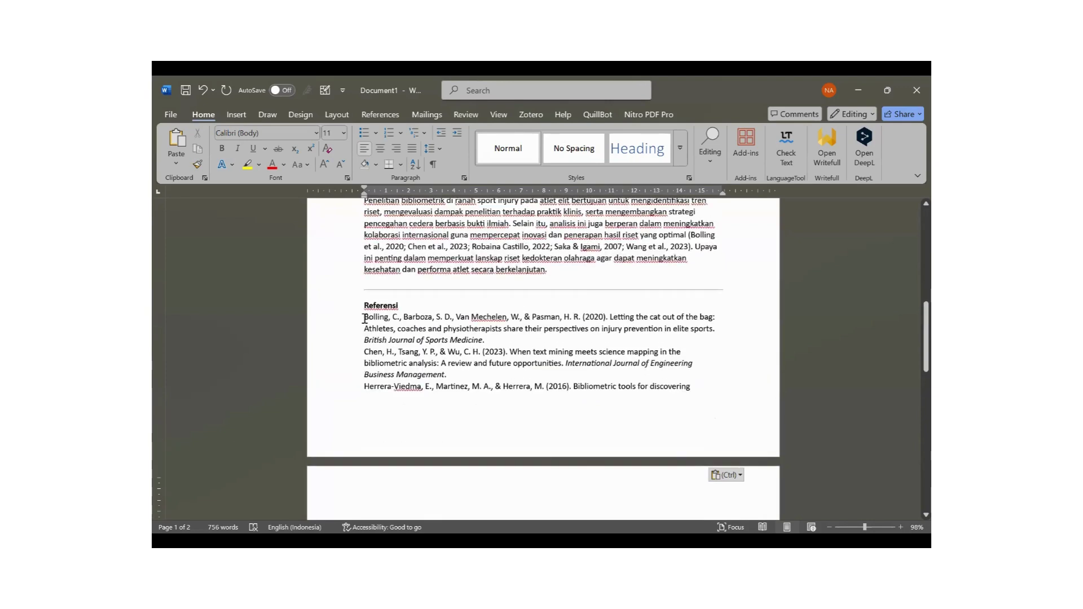
- Highlight the reference entries under Referensi, and the introductory paragraph above the Pendahuluan heading
left_click_drag(366, 319, 651, 310)
scroll(561, 379, "up", 8)
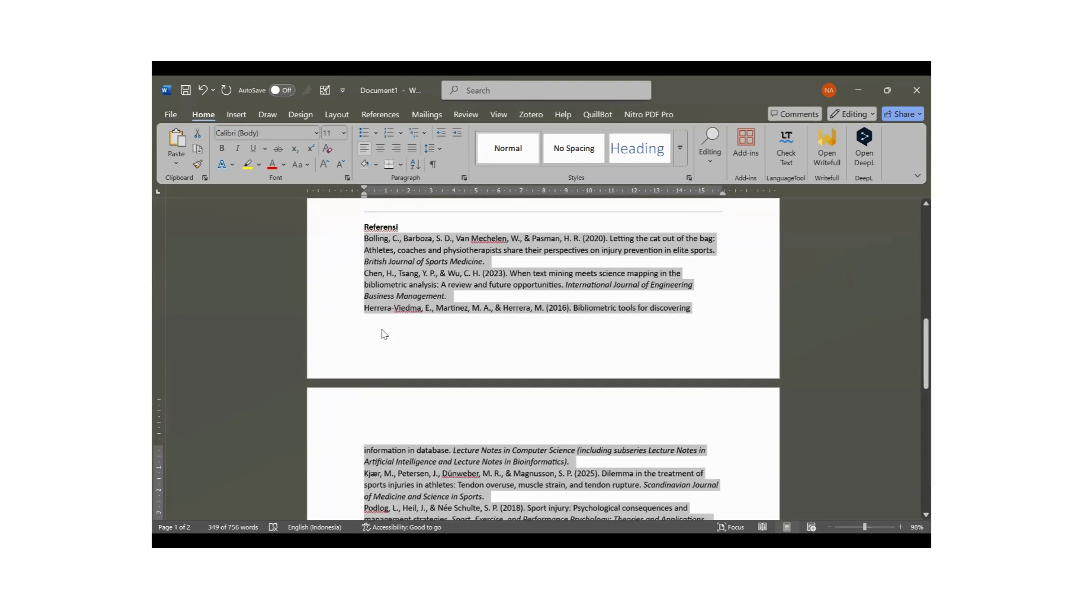
scroll(555, 333, "up", 4)
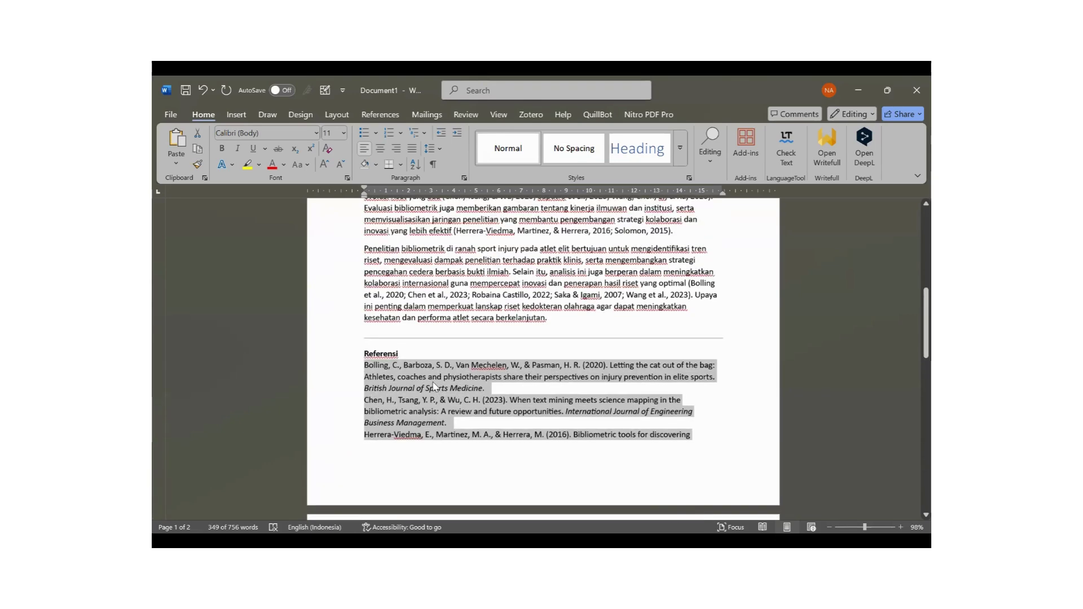
scroll(441, 413, "up", 8)
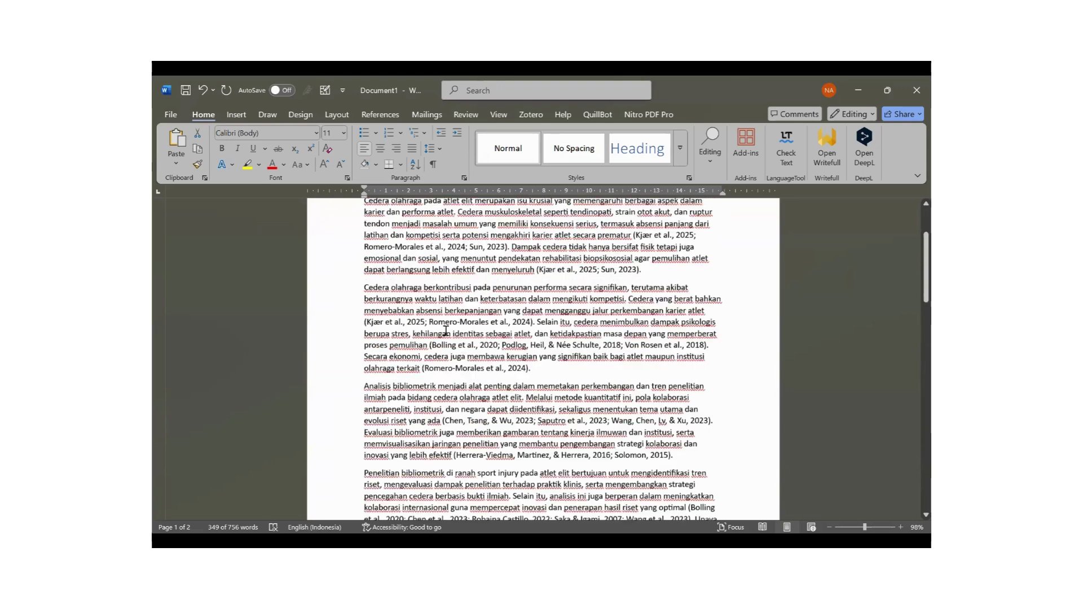
left_click_drag(384, 246, 715, 272)
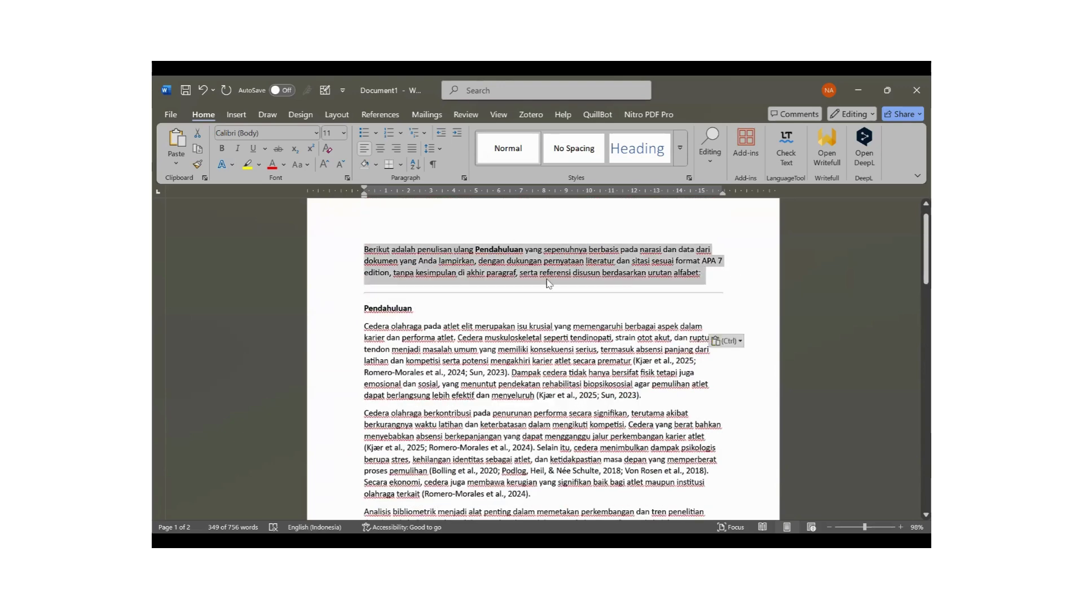
scroll(600, 371, "down", 2)
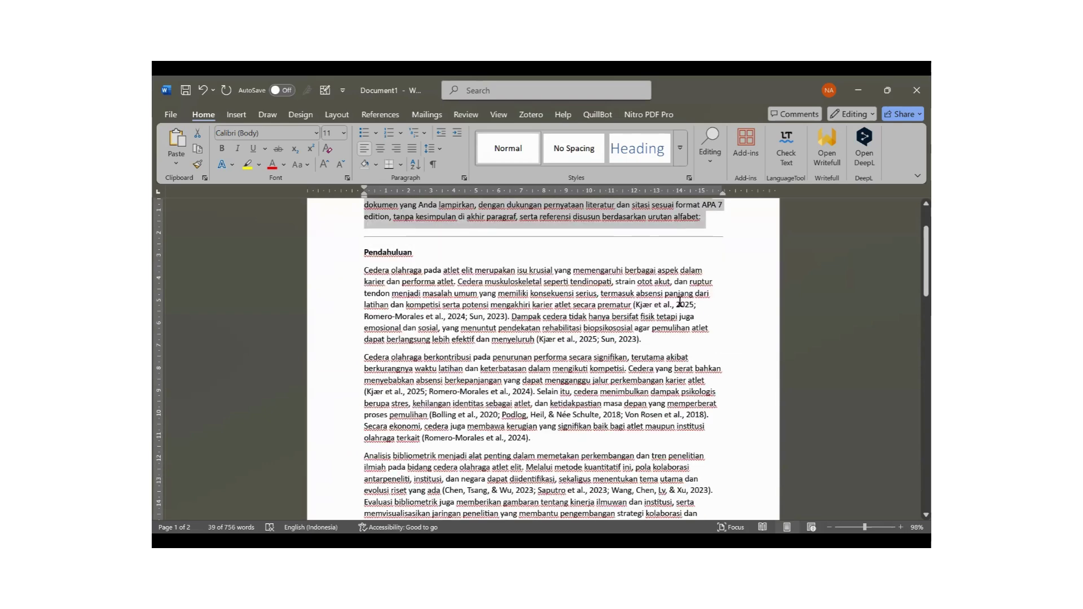
- Try to replace the first author's name in the opening citation of the first Pendahuluan paragraph with a Zotero citation
left_click(704, 305)
scroll(614, 308, "down", 2)
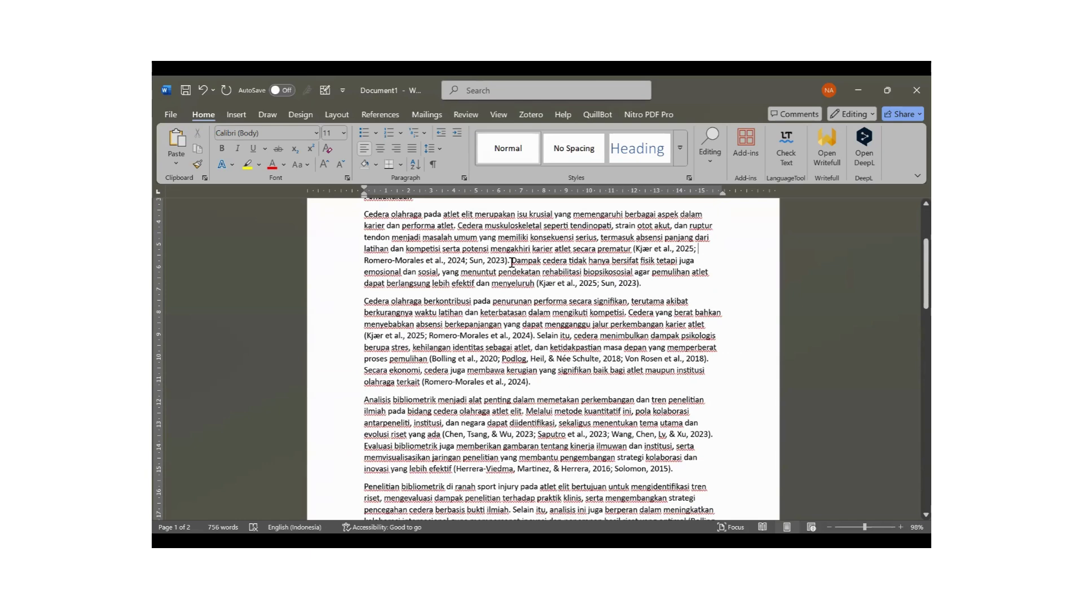
left_click(511, 261)
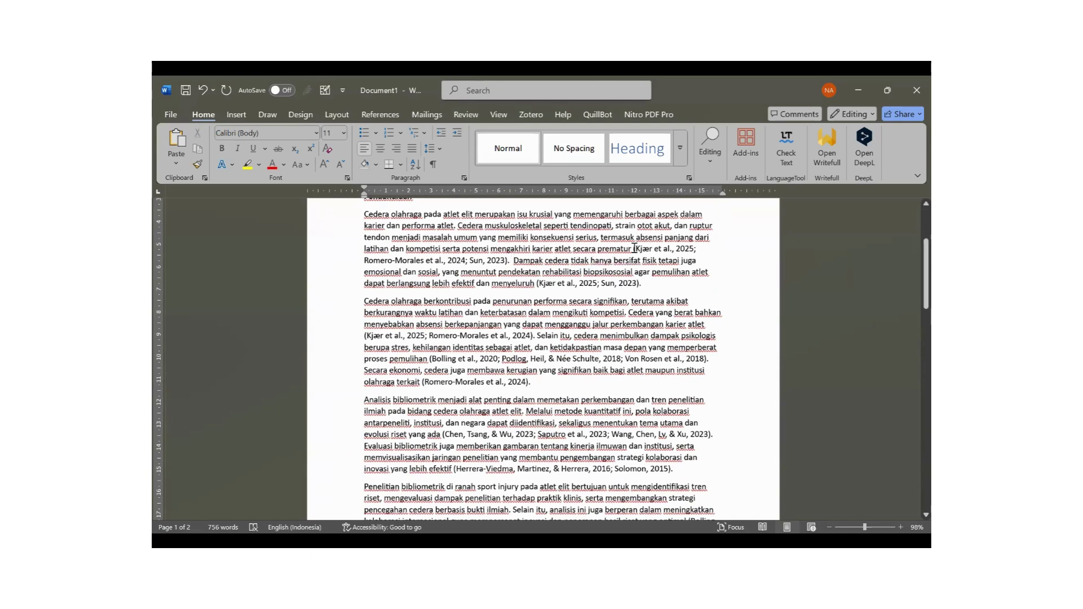
left_click_drag(636, 248, 649, 252)
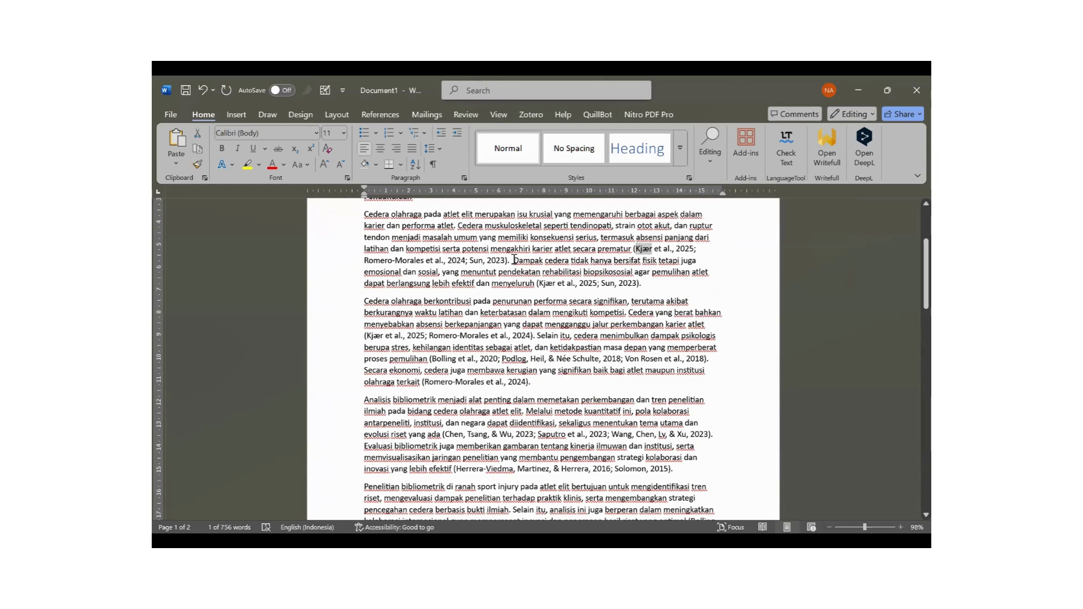
left_click(530, 114)
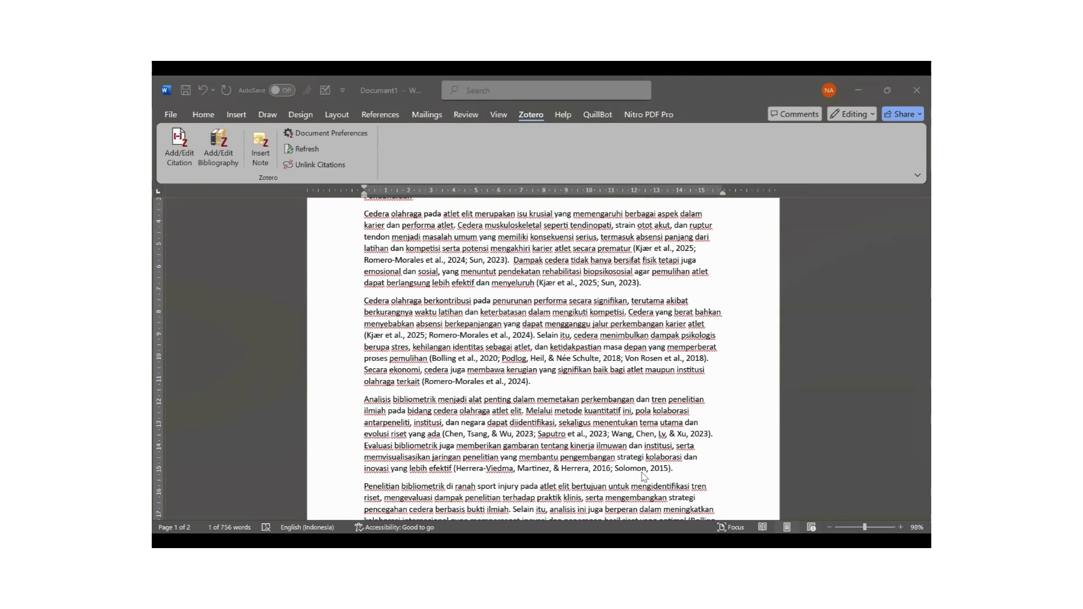
left_click(512, 261)
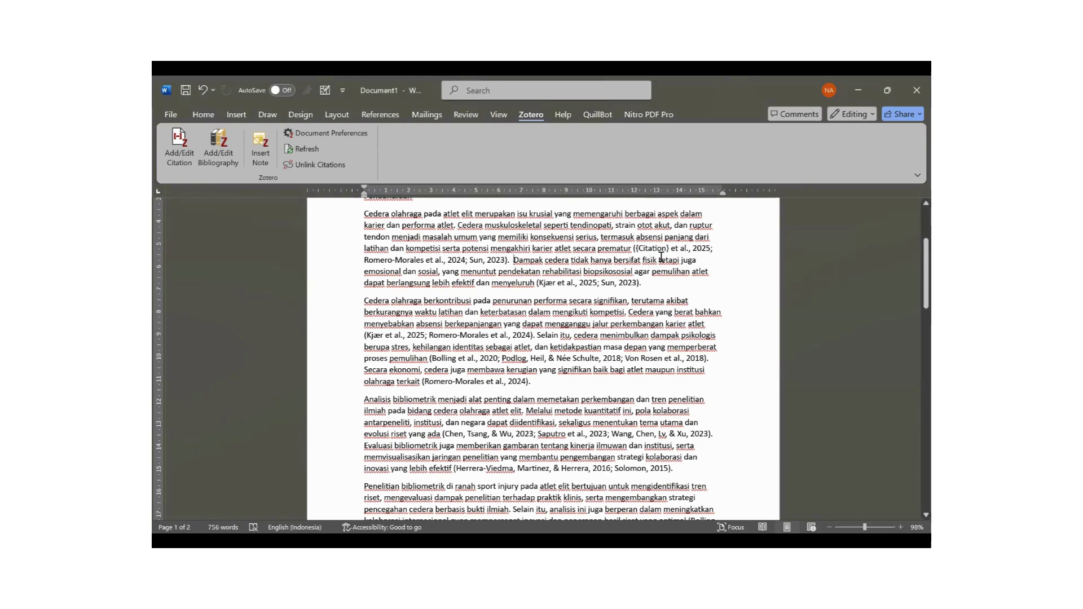
left_click(662, 252)
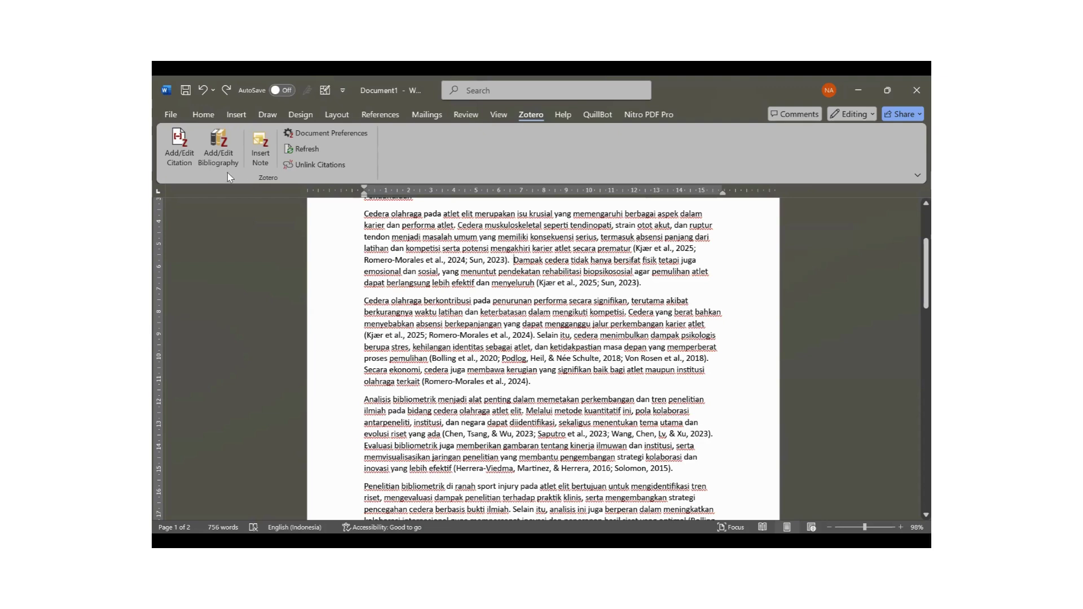
- Insert a Zotero citation of the 2025, 2024 and 2023 sources before the matching typed citation in the first Pendahuluan paragraph
left_click(184, 155)
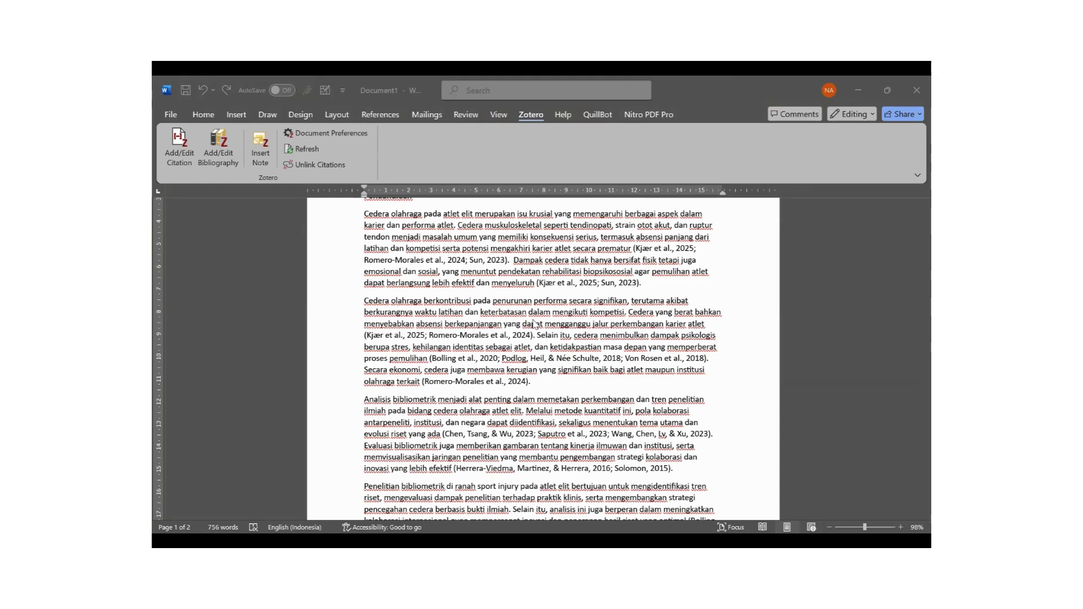
key("alt+F9")
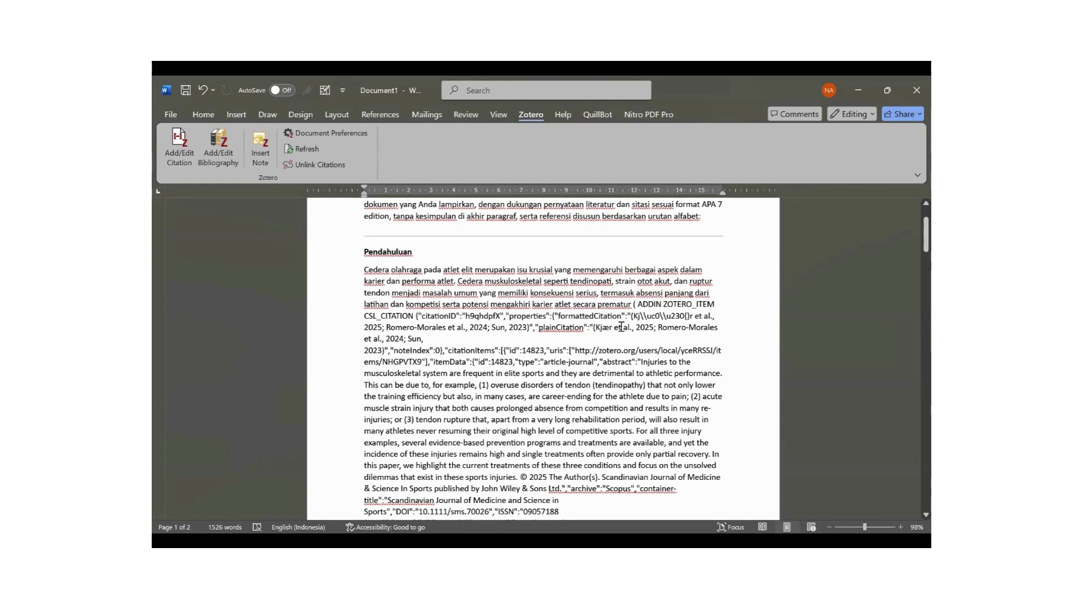
key("ctrl+z")
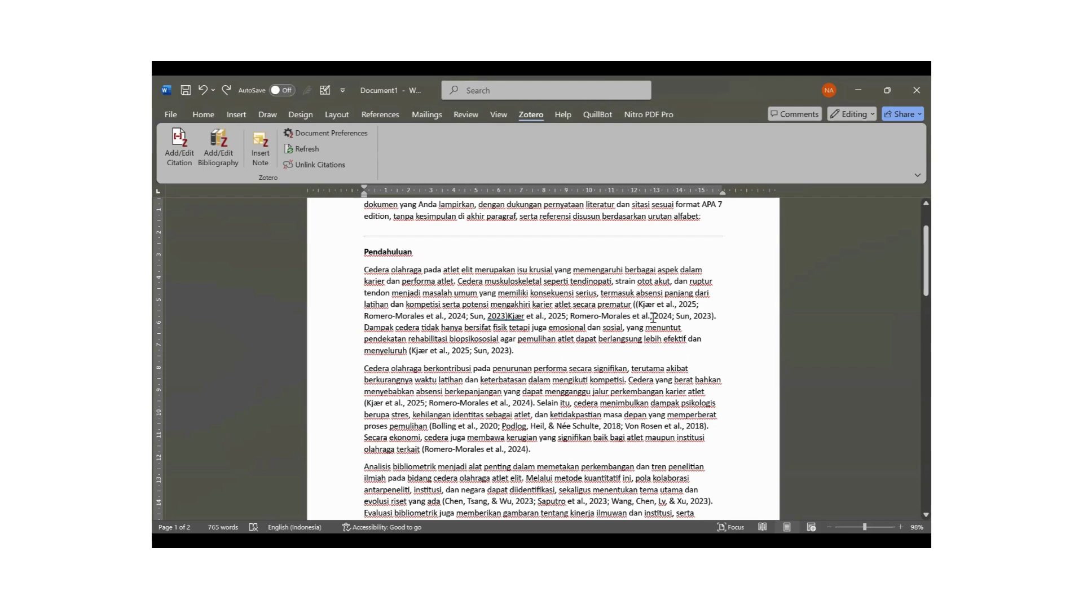
- Break the first Pendahuluan paragraph after its opening citations and insert a Zotero citation of the 2025 source on a separate line
left_click_drag(456, 292, 735, 339)
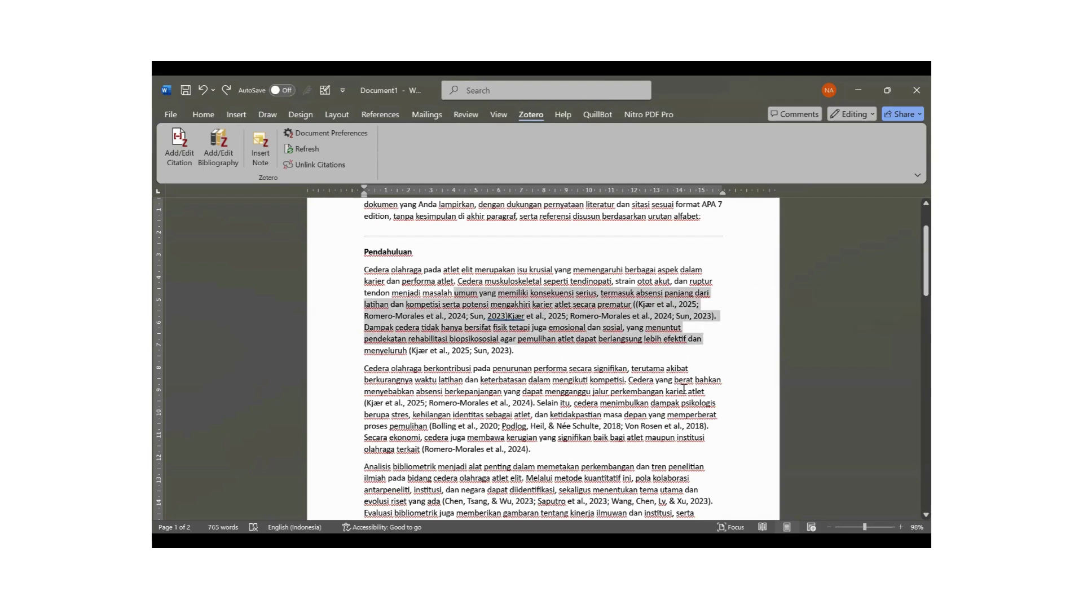
left_click(721, 317)
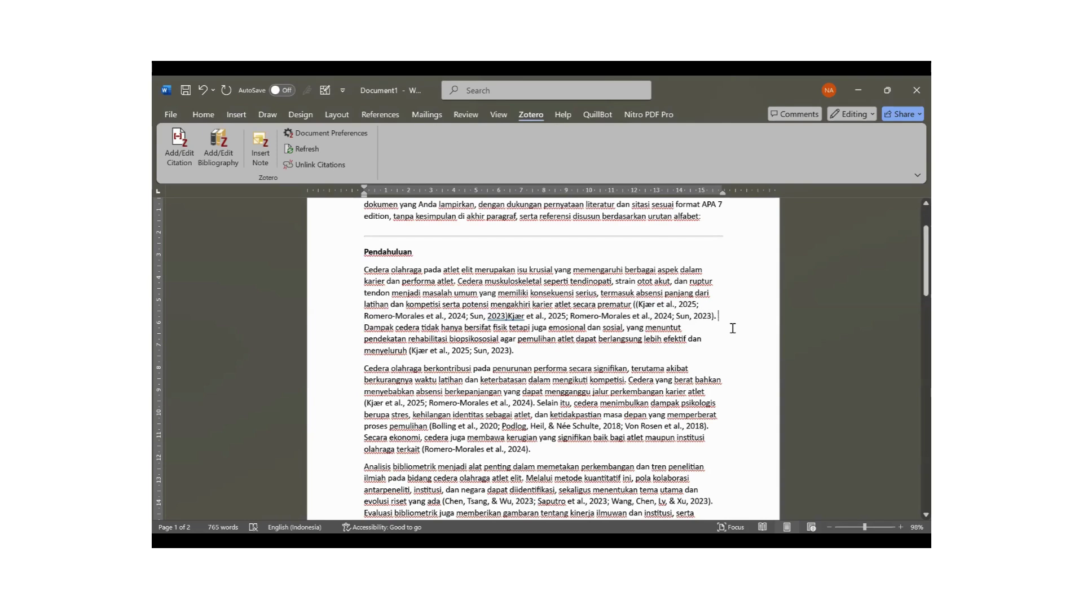
key("Return")
key("Return")
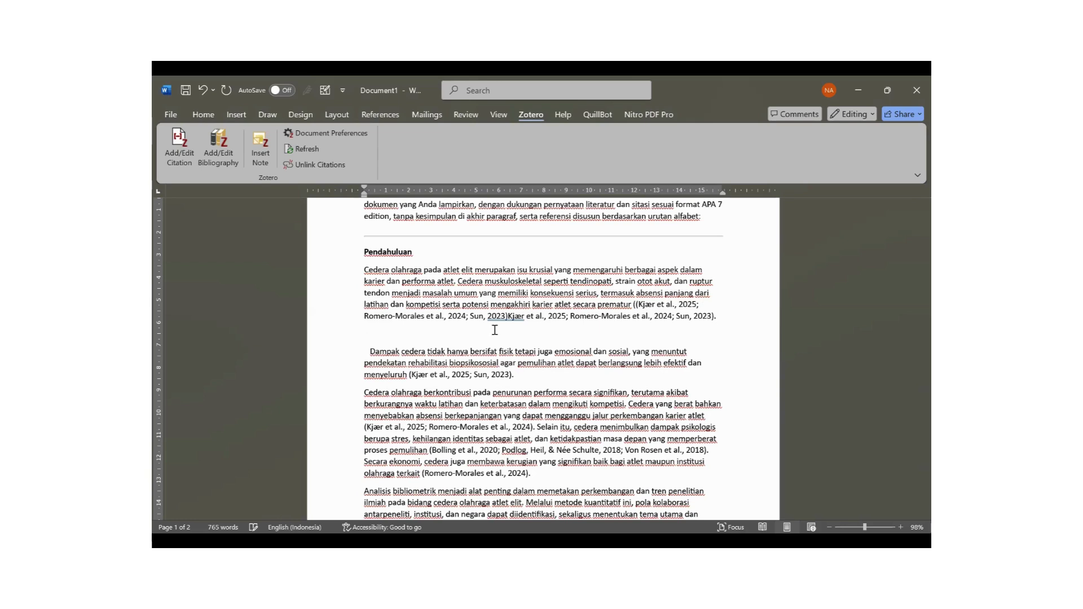
left_click(188, 155)
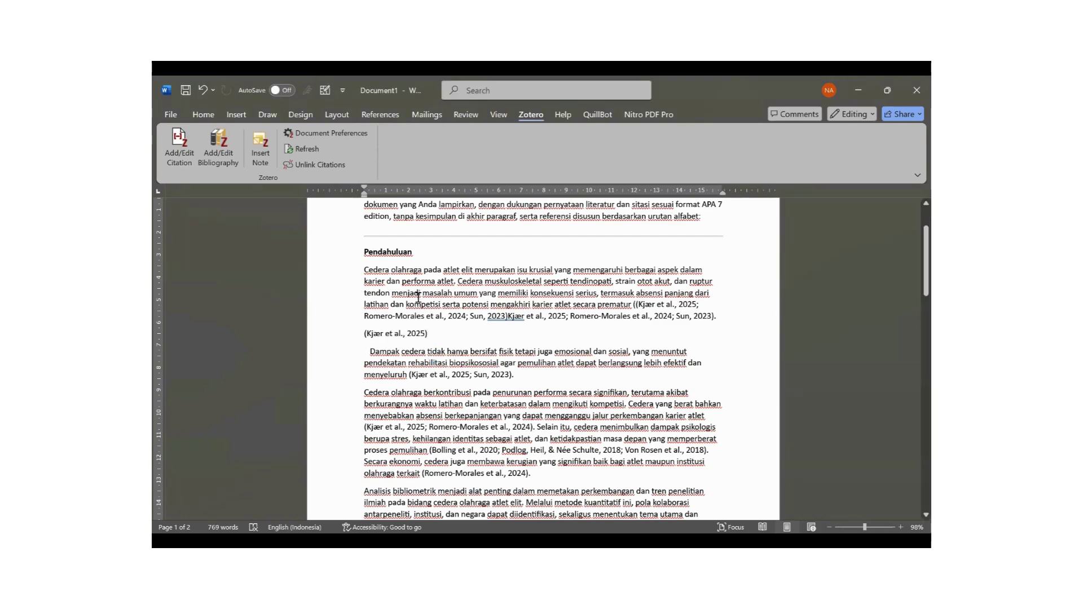
- Replace the typed reference entries under Referensi with a Zotero bibliography
left_click_drag(419, 298, 473, 388)
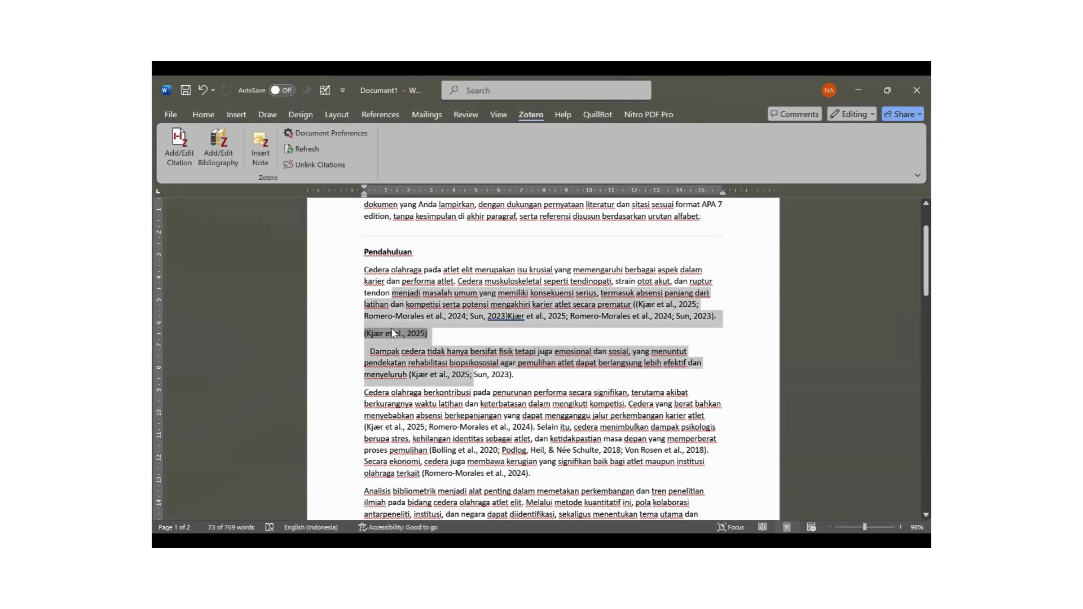
scroll(393, 332, "down", 12)
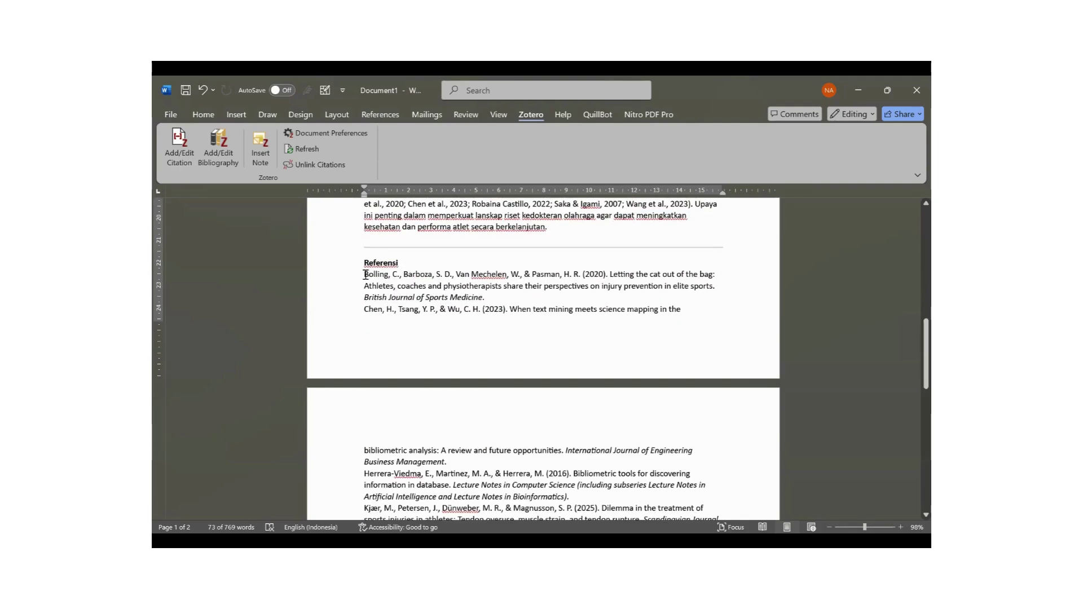
left_click_drag(364, 274, 585, 317)
scroll(535, 404, "down", 3)
scroll(534, 404, "up", 15)
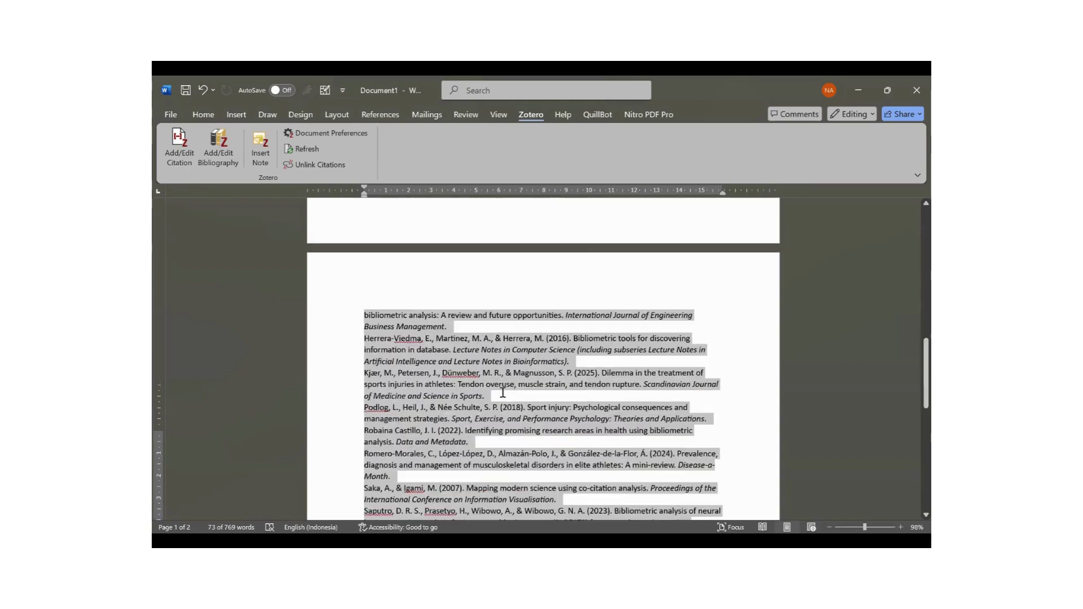
scroll(497, 400, "up", 2)
key("Delete")
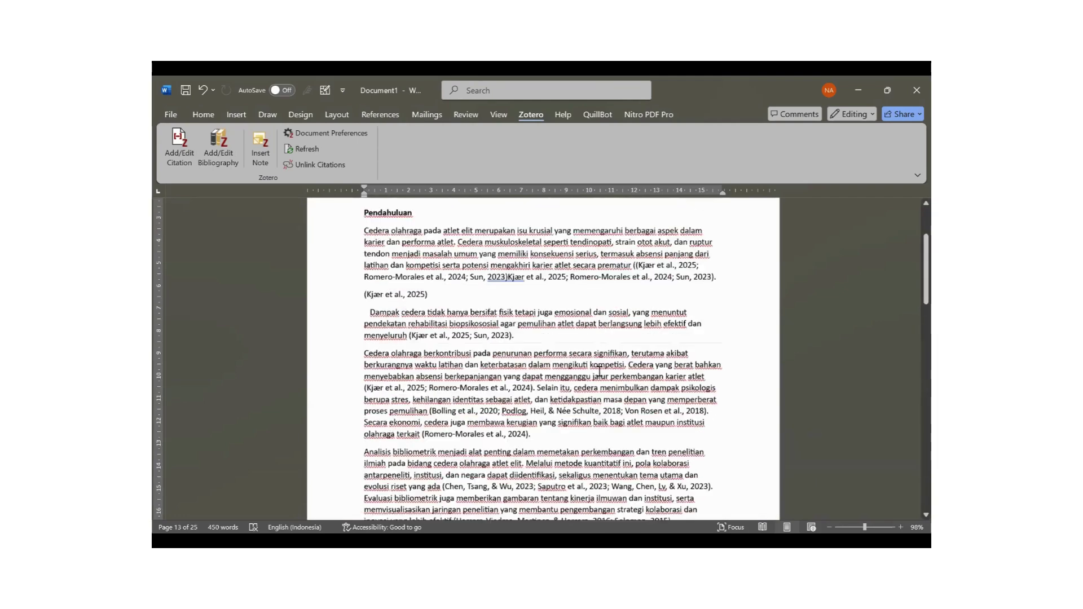
- Highlight the opening citations of the first Pendahuluan paragraph and the separate 2025 citation line beneath them
left_click_drag(498, 340, 630, 455)
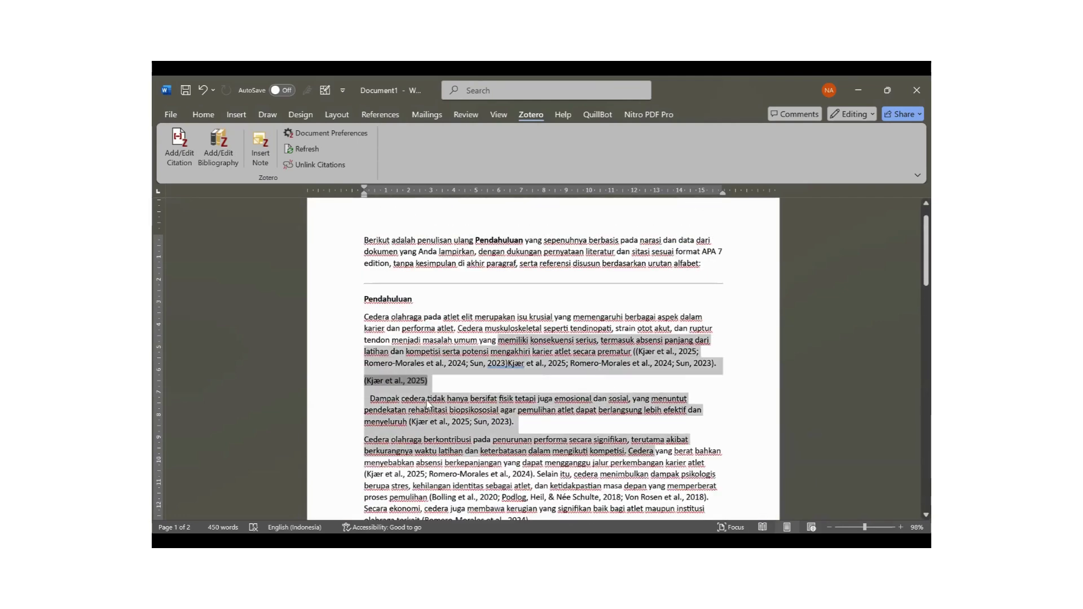
left_click(427, 383)
left_click_drag(427, 383, 502, 395)
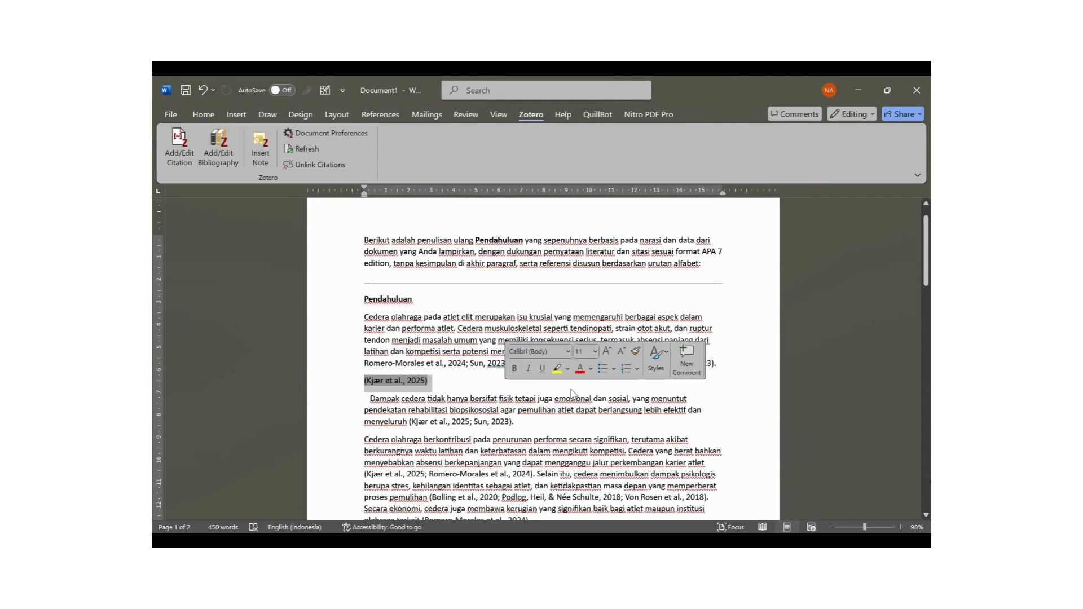
left_click(695, 339)
left_click_drag(632, 352, 702, 352)
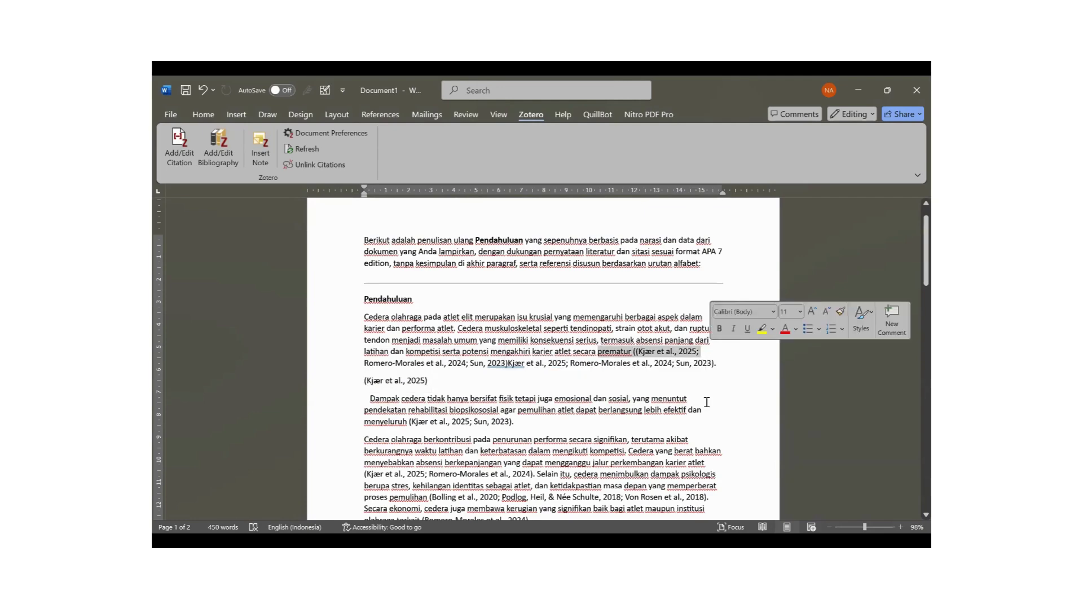
left_click_drag(364, 364, 718, 365)
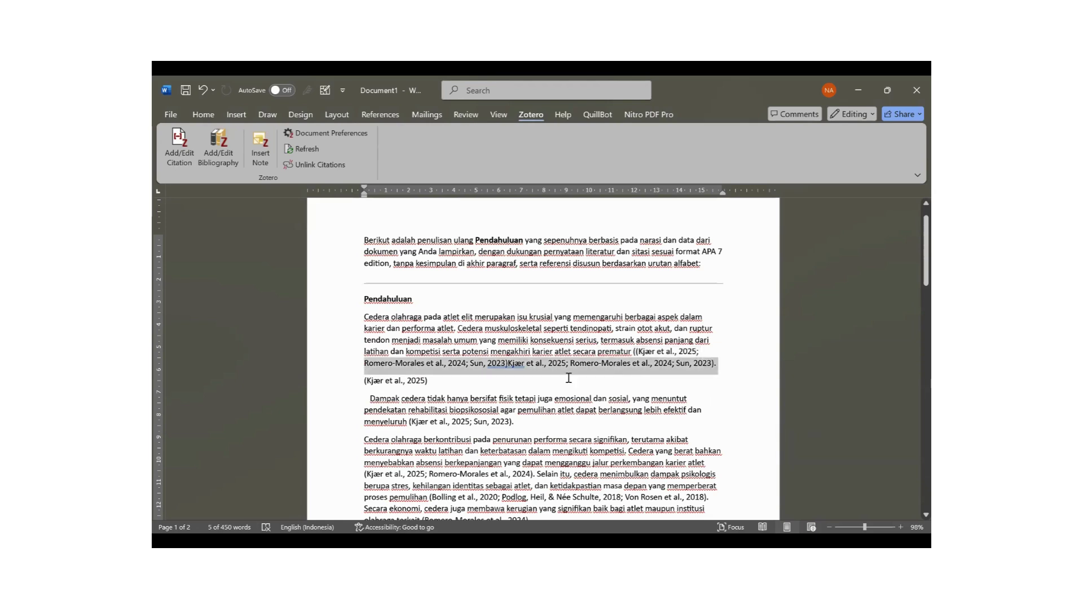
left_click(481, 383, "shift")
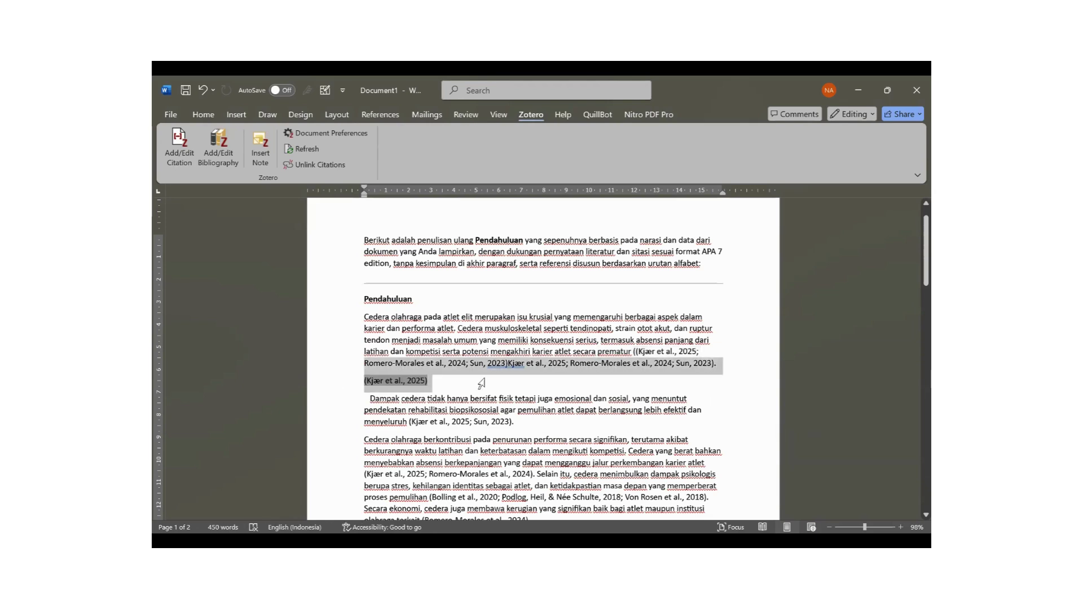
- Highlight the generated bibliography entry under Referensi and return to the start of the document
scroll(457, 394, "down", 15)
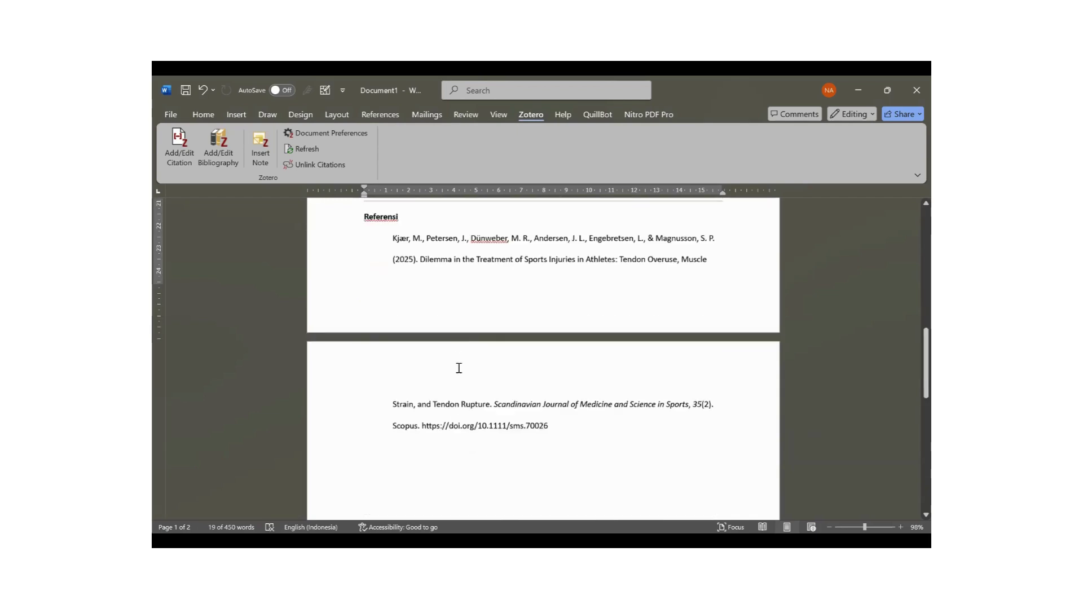
left_click(453, 317)
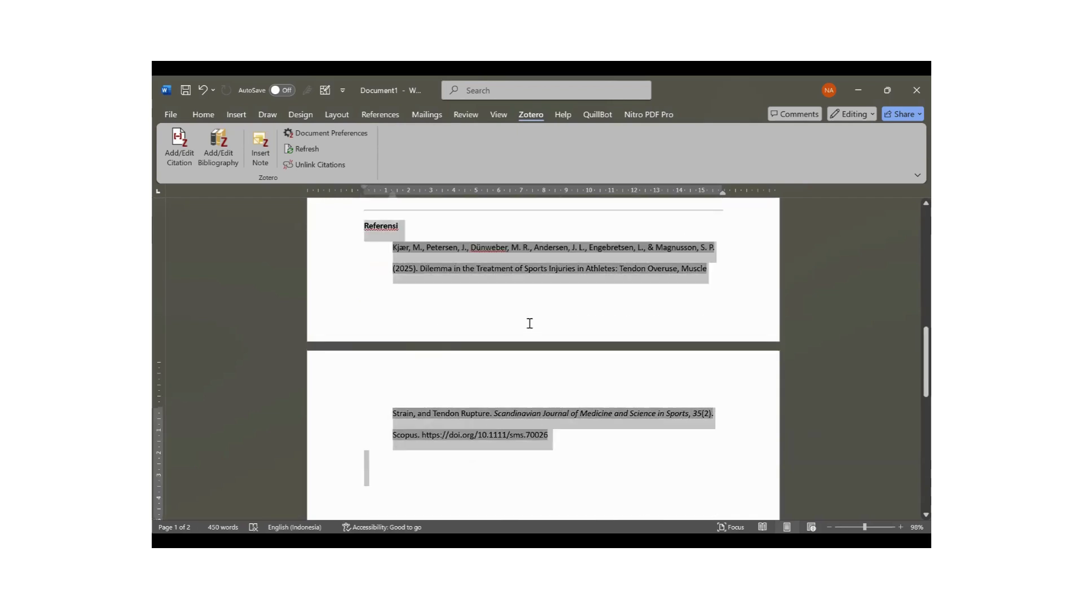
scroll(508, 301, "up", 1)
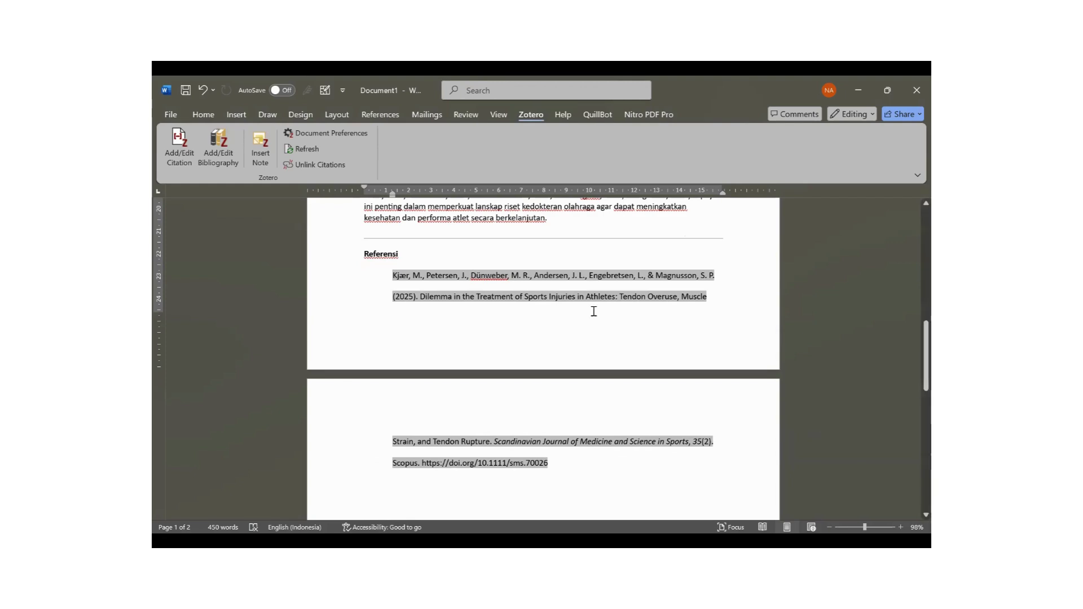
scroll(538, 303, "up", 10)
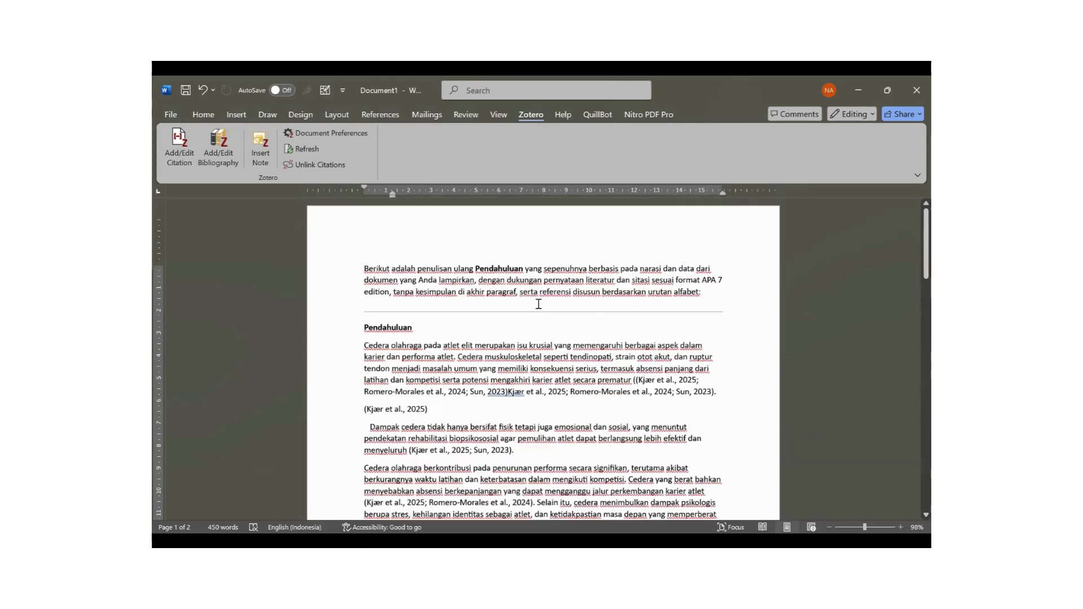
scroll(553, 303, "down", 2)
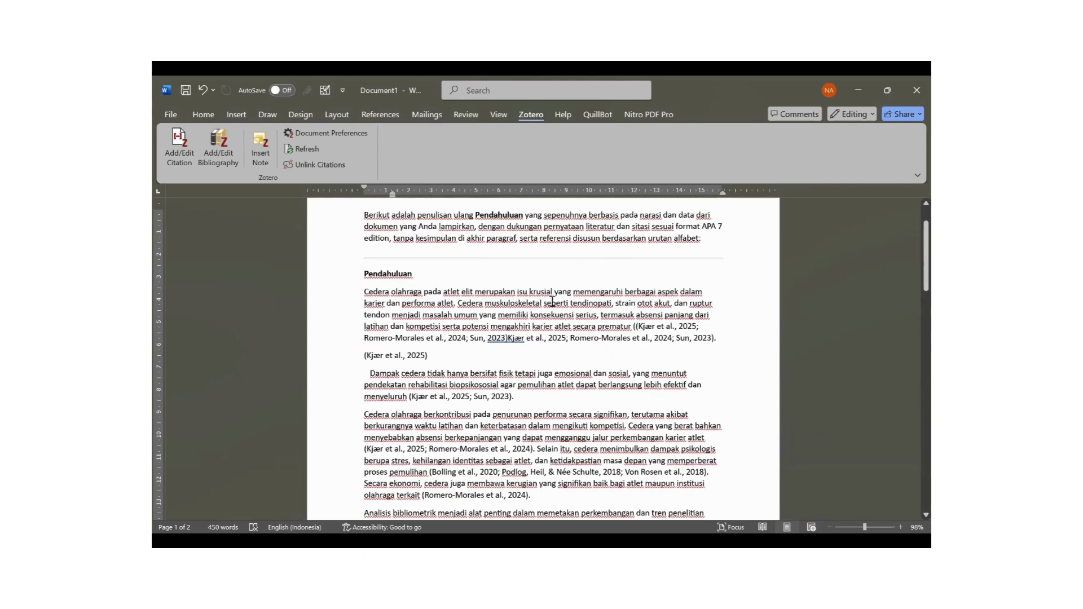
scroll(553, 301, "up", 2)
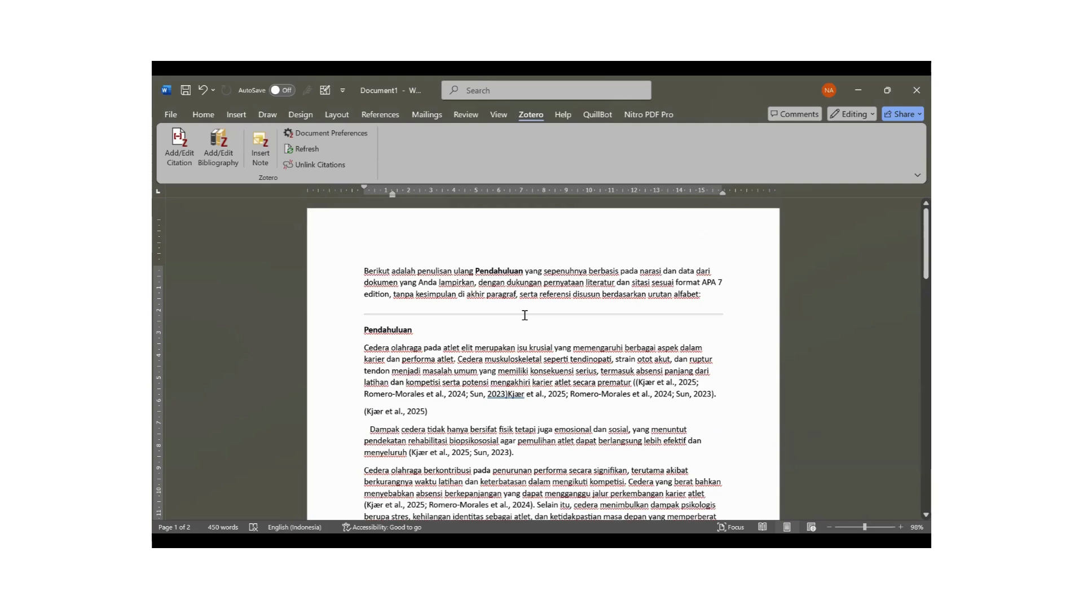
scroll(525, 316, "down", 3)
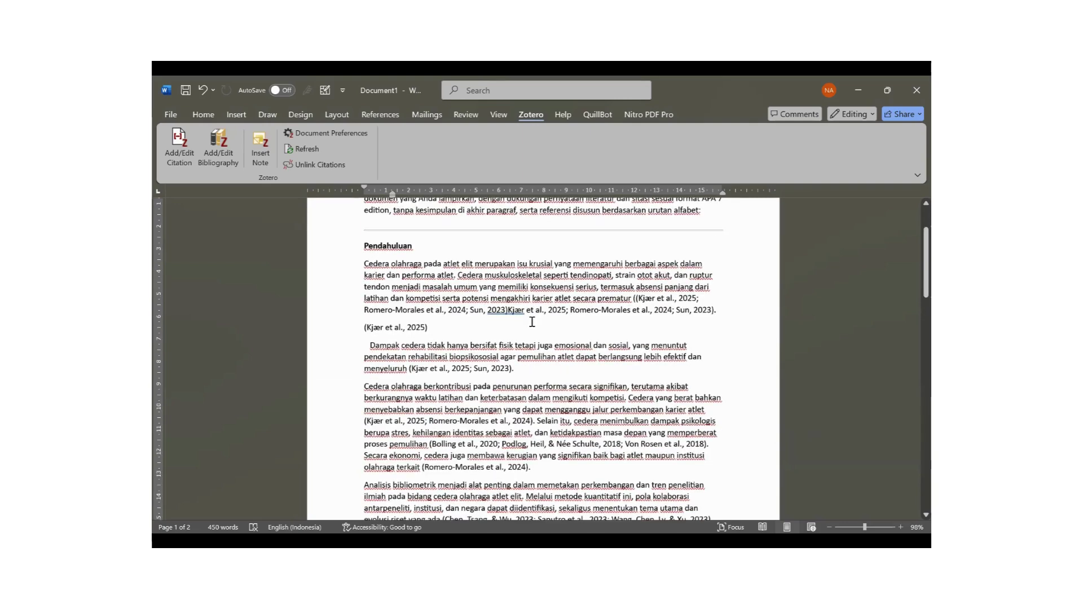
scroll(533, 252, "up", 3)
scroll(606, 424, "down", 4)
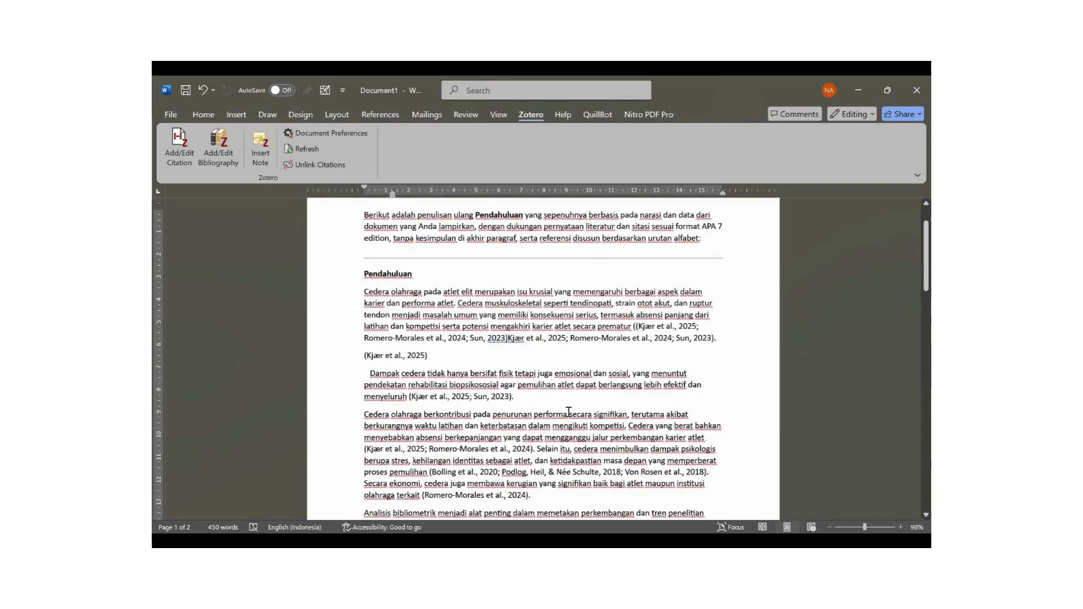
scroll(563, 387, "up", 3)
scroll(620, 339, "up", 1)
scroll(690, 284, "down", 3)
- Select the first Pendahuluan paragraph together with the separate 2025 citation line below it
left_click(363, 264)
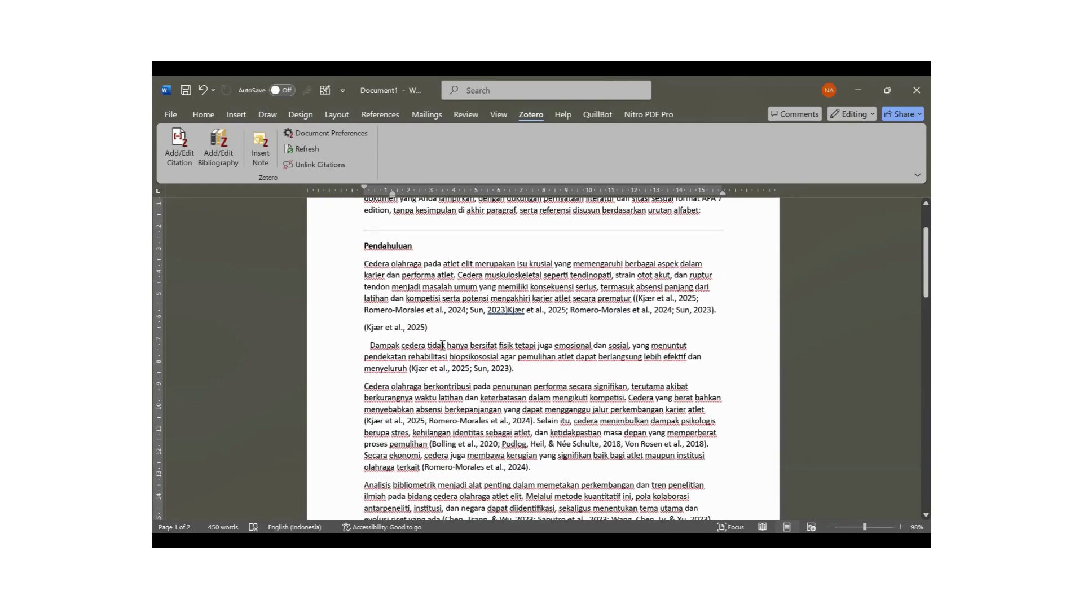
left_click(453, 355, "shift")
left_click(425, 297)
left_click(364, 263)
left_click(433, 326, "shift")
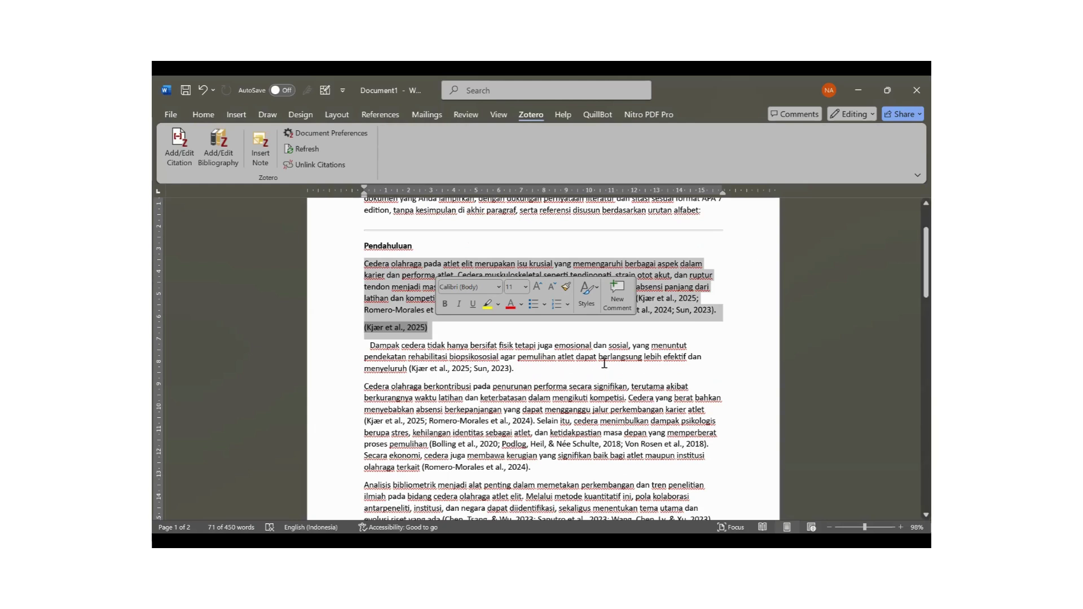
- Highlight the 2023 citation ending the "Dampak cedera" paragraph and the first 2024 citation in the paragraph after it
left_click(511, 370)
scroll(504, 373, "up", 2)
scroll(504, 395, "down", 5)
scroll(496, 452, "up", 4)
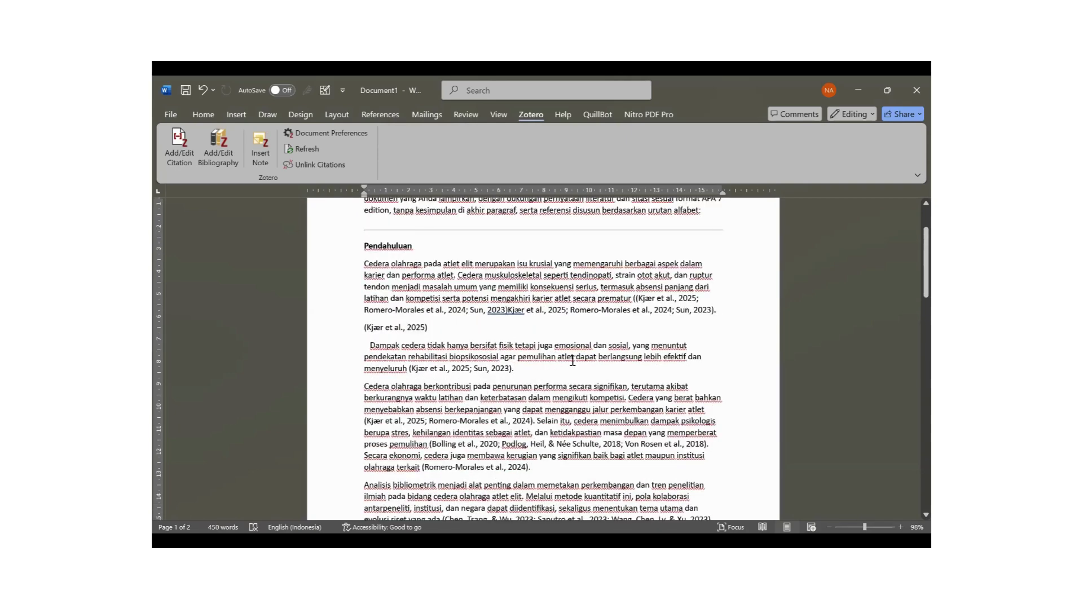
left_click_drag(474, 368, 515, 369)
scroll(563, 384, "down", 1)
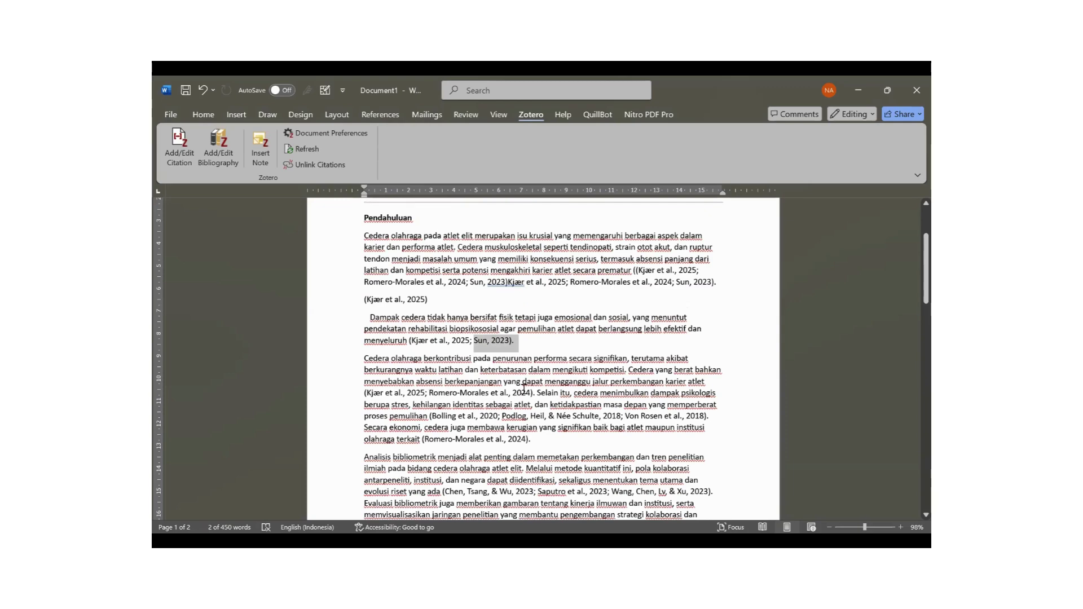
left_click_drag(428, 393, 530, 392)
scroll(464, 358, "down", 4)
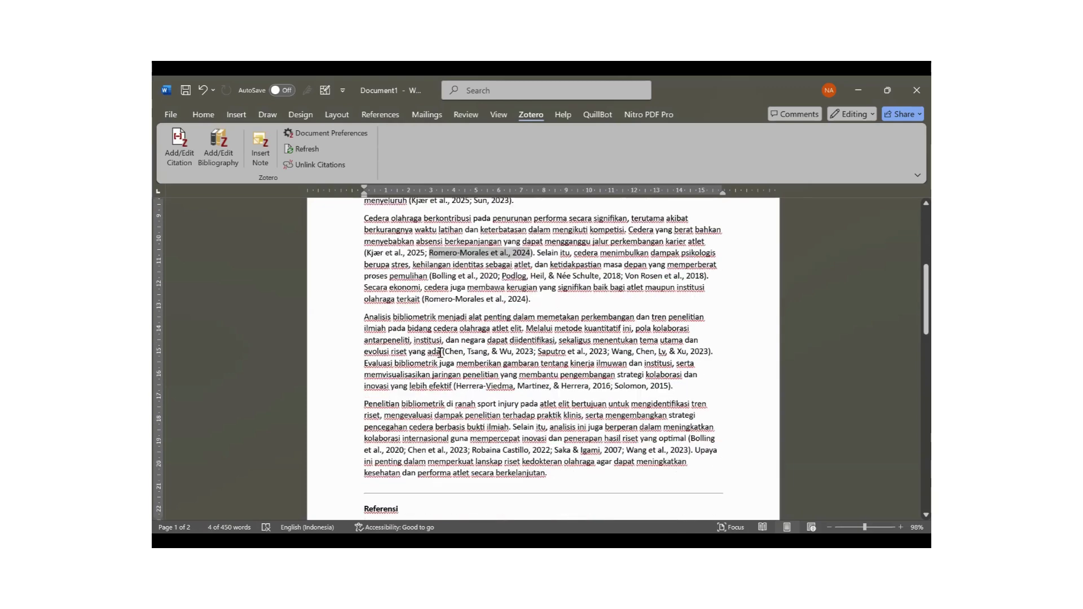
- Insert a 2023 Zotero citation after the group of three 2023 citations in the "Analisis bibliometrik" paragraph
left_click_drag(440, 353, 565, 354)
left_click(724, 353)
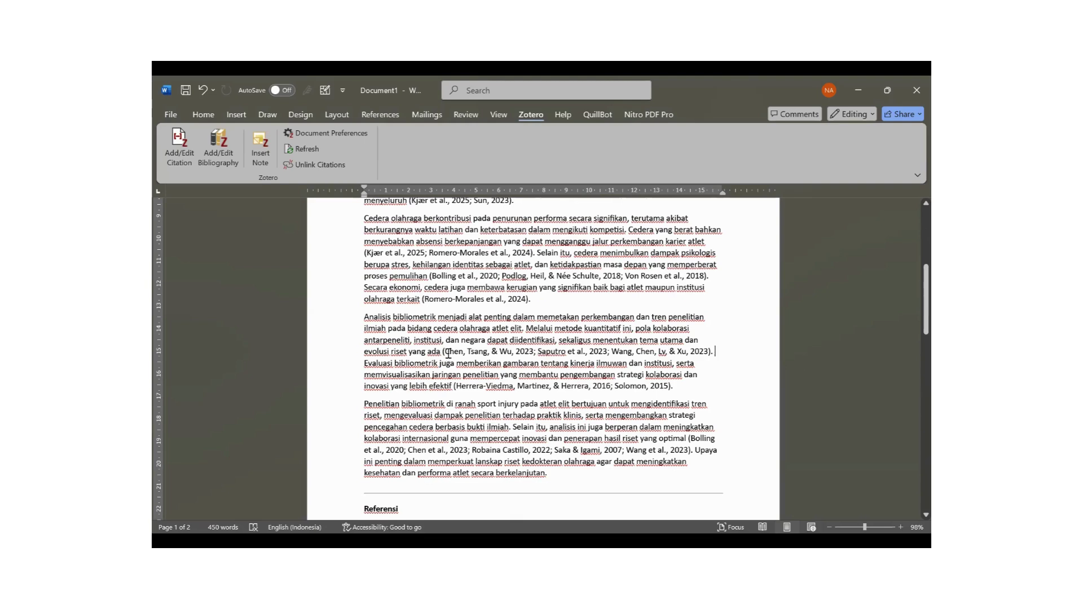
left_click_drag(444, 352, 509, 349)
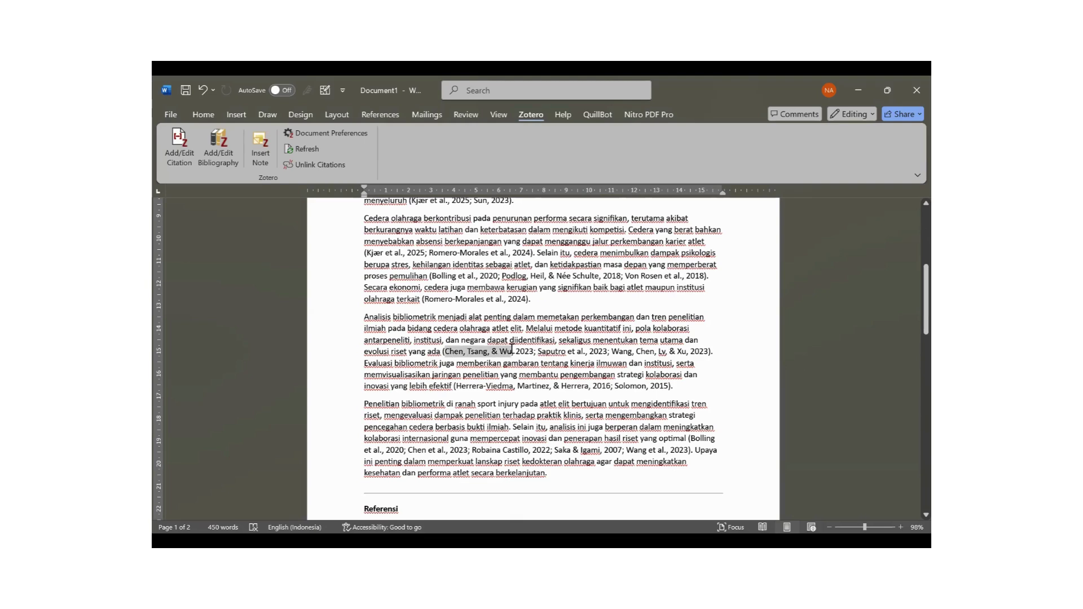
left_click(746, 357)
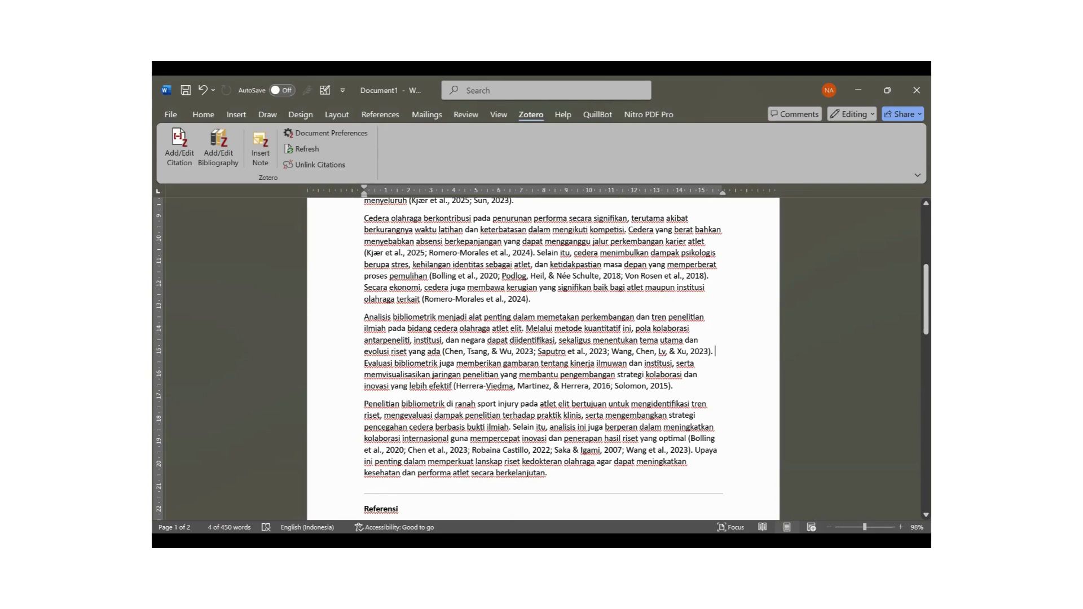
left_click(180, 144)
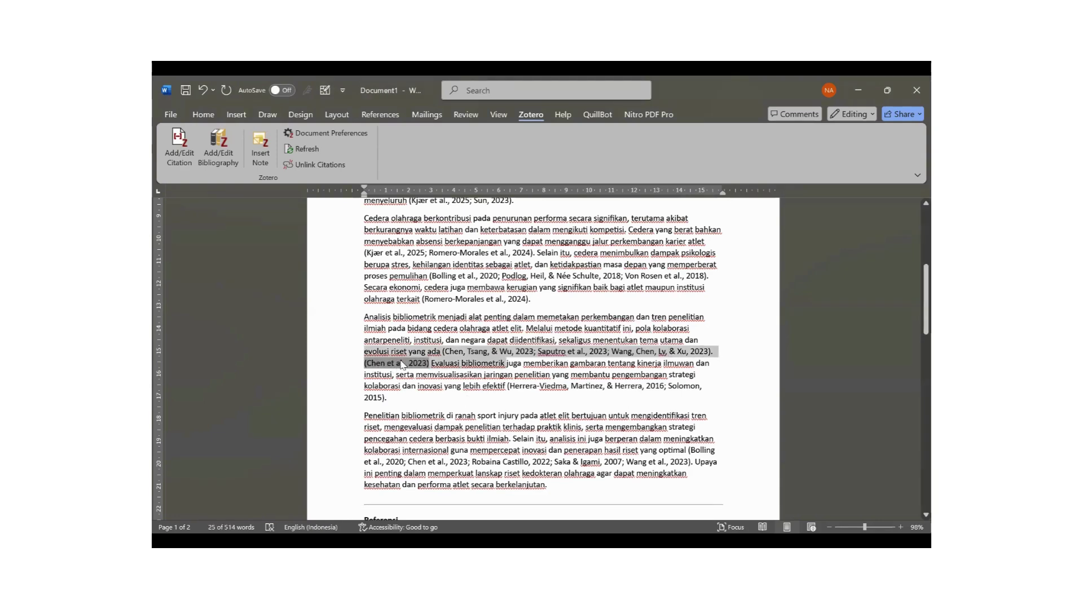
- Highlight the new 2023 bibliography entry under Referensi and select the reference list through the end of the document
scroll(402, 365, "down", 10)
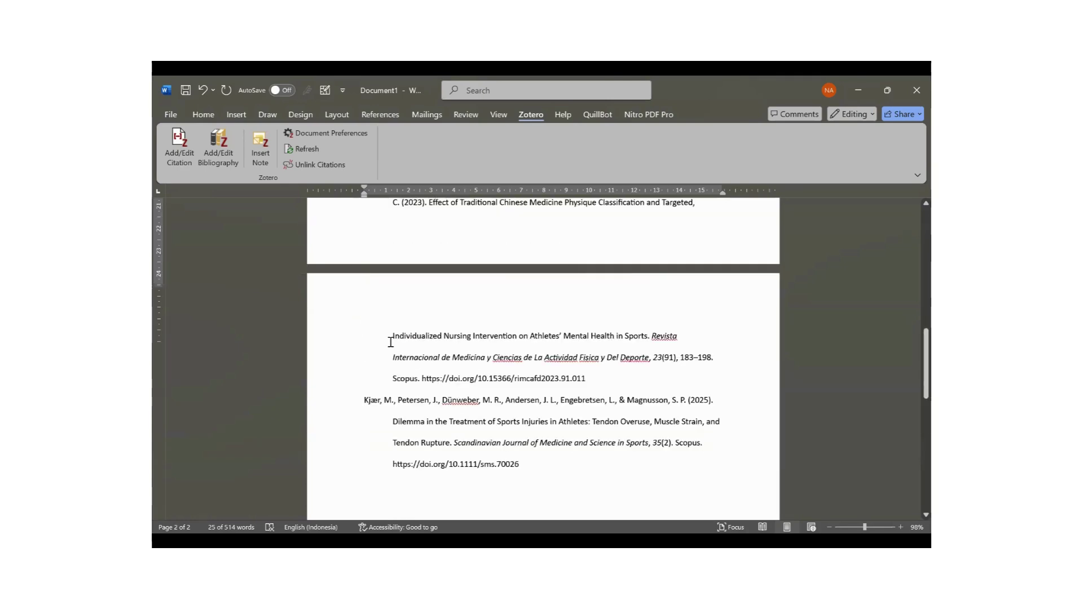
scroll(390, 342, "up", 3)
left_click_drag(393, 318, 611, 447)
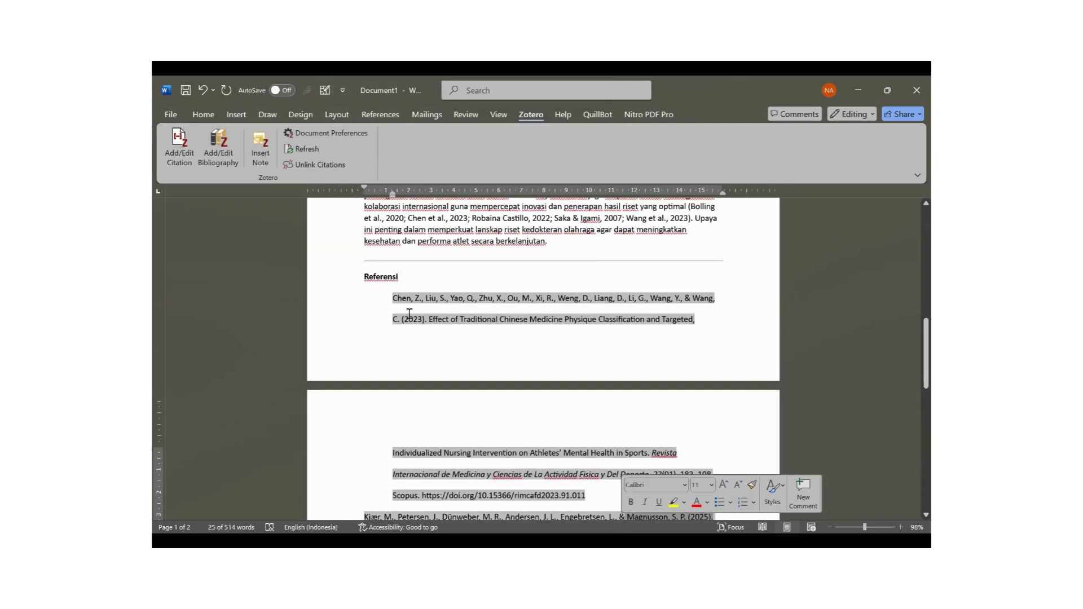
left_click(392, 300)
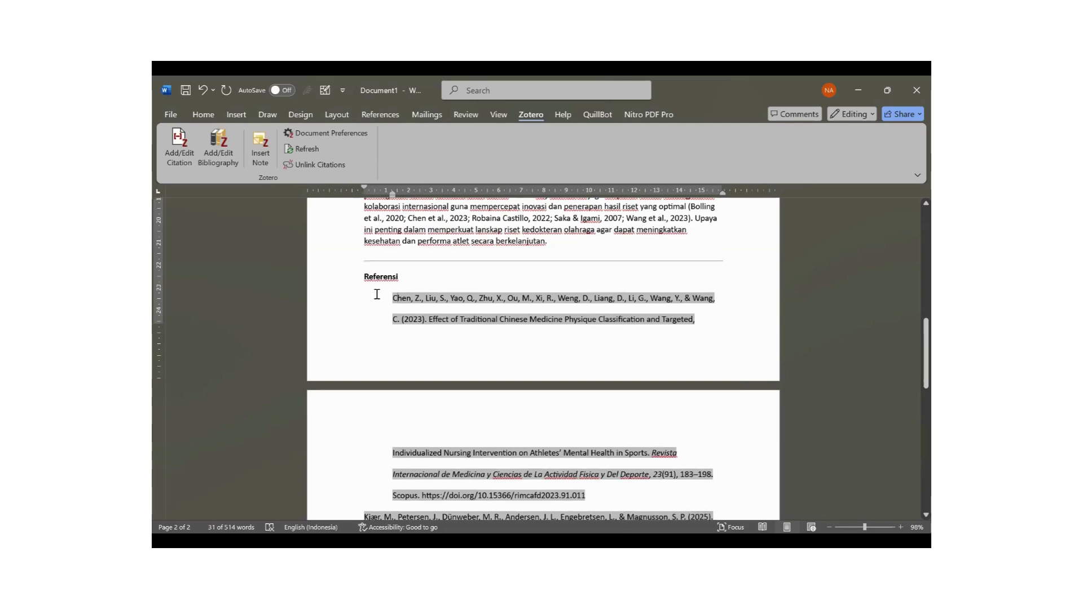
left_click(440, 273)
scroll(738, 312, "down", 8)
scroll(739, 312, "down", 1)
scroll(649, 403, "up", 2)
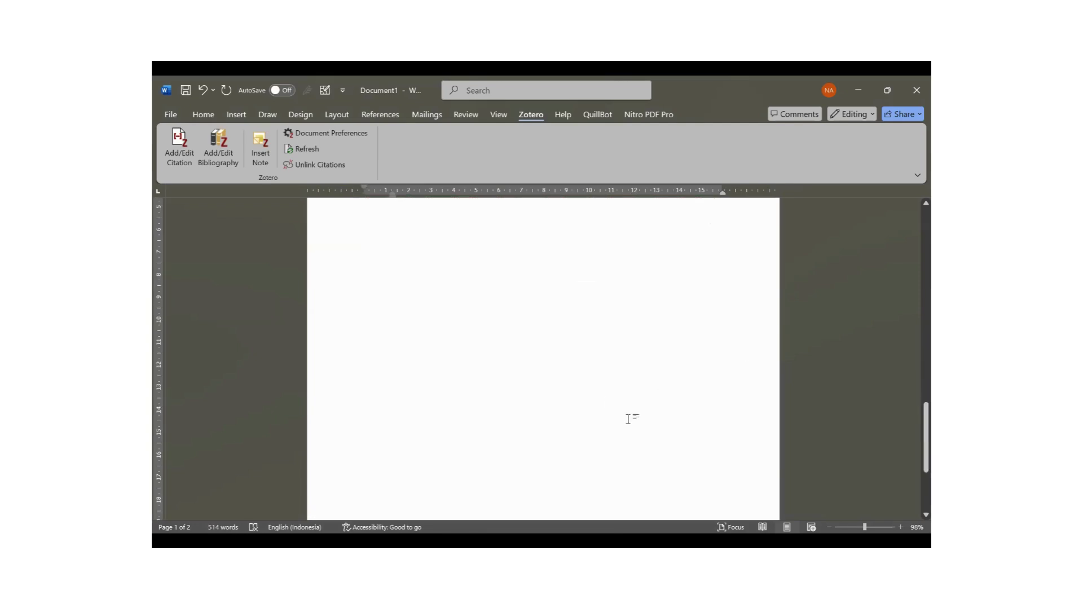
left_click(631, 416, "shift")
- Review the Pendahuluan paragraphs and their citations from the start of the document down to the reference list
scroll(570, 389, "up", 15)
scroll(558, 378, "up", 1)
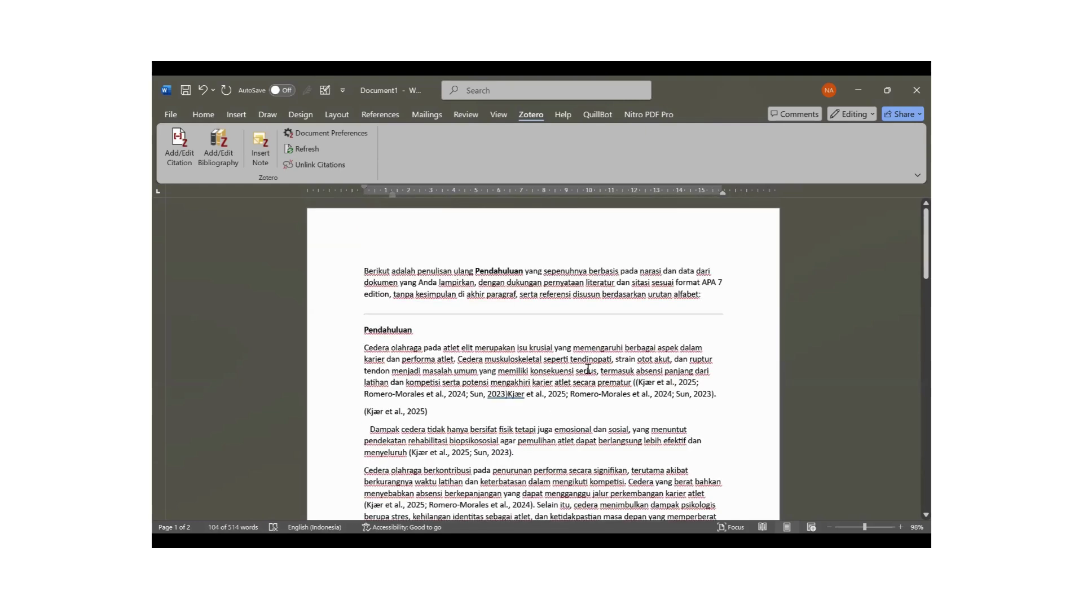
scroll(587, 369, "down", 2)
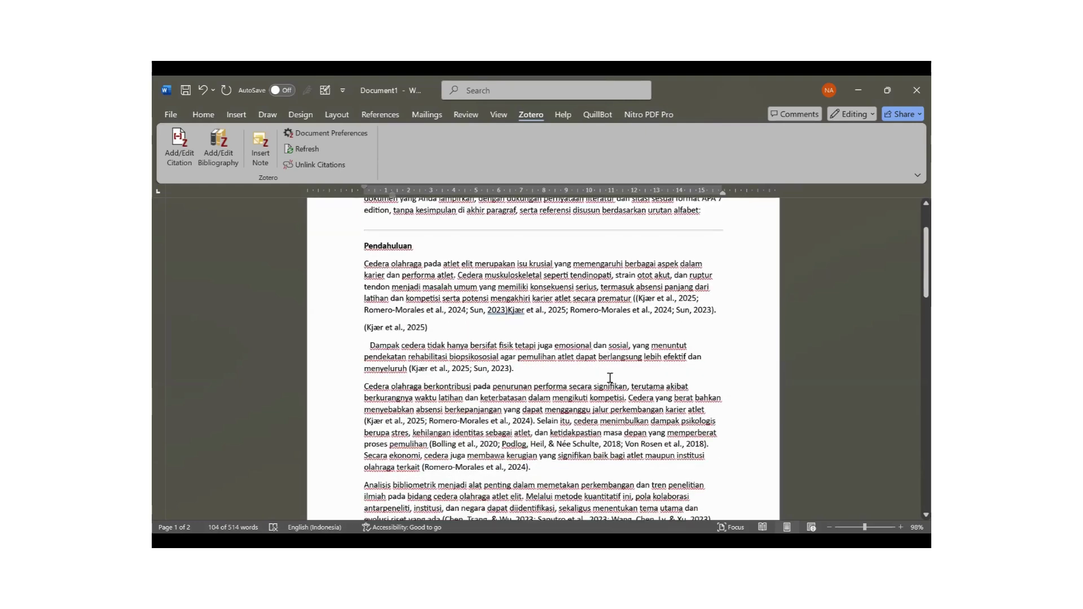
scroll(610, 378, "up", 2)
scroll(609, 378, "down", 5)
scroll(610, 378, "up", 5)
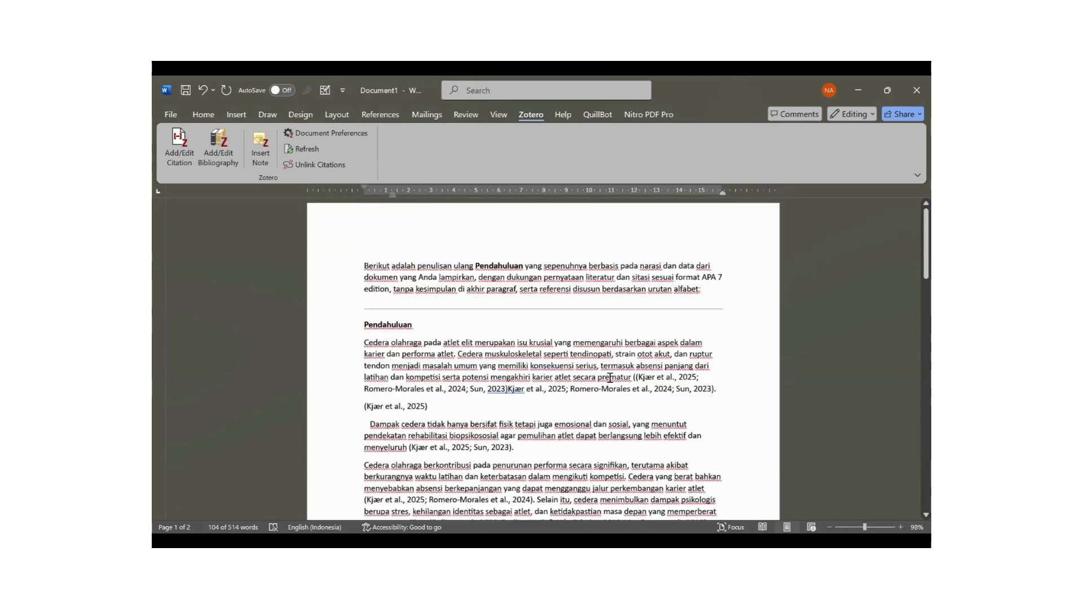
scroll(610, 378, "down", 15)
scroll(589, 450, "up", 11)
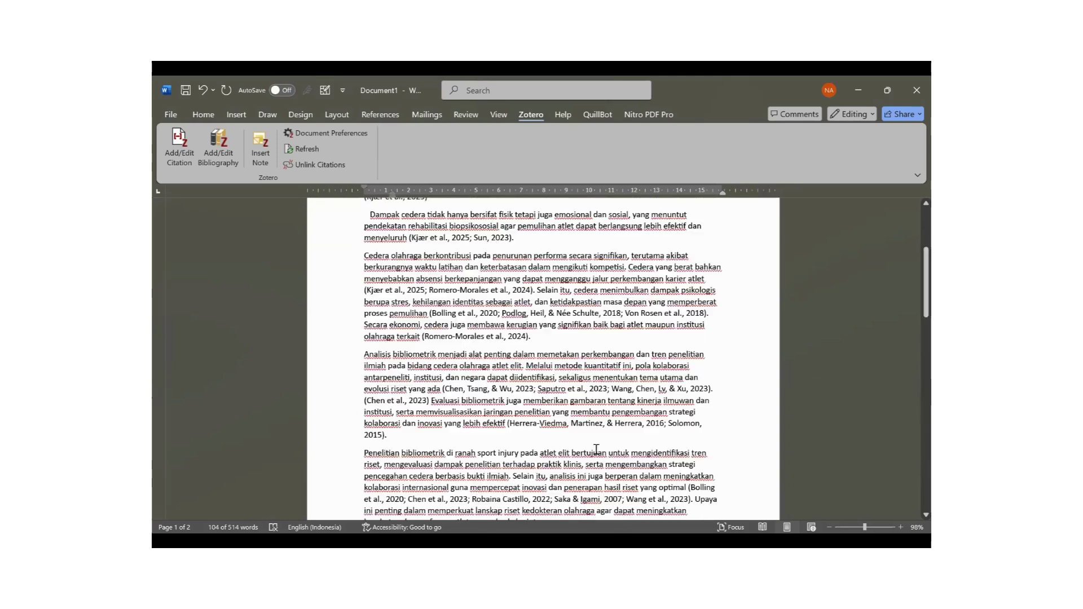
scroll(596, 449, "up", 5)
scroll(591, 410, "up", 1)
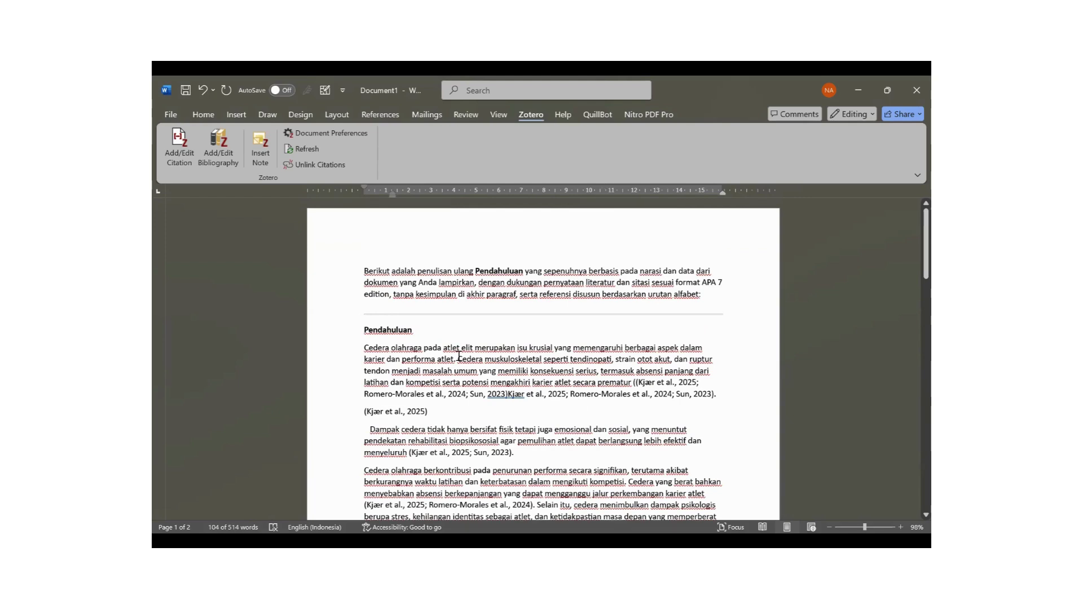
scroll(466, 367, "down", 1)
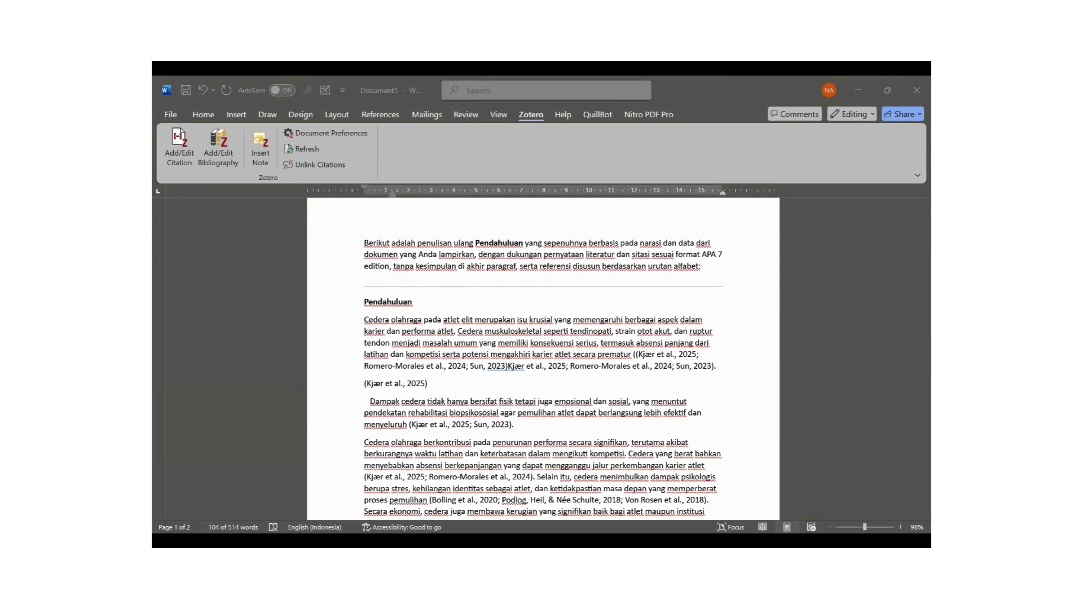
- Switch to the ChatGPT conversation in the browser and review the Pendahuluan answer, the PICO table and the Boolean queries
key("alt+Tab")
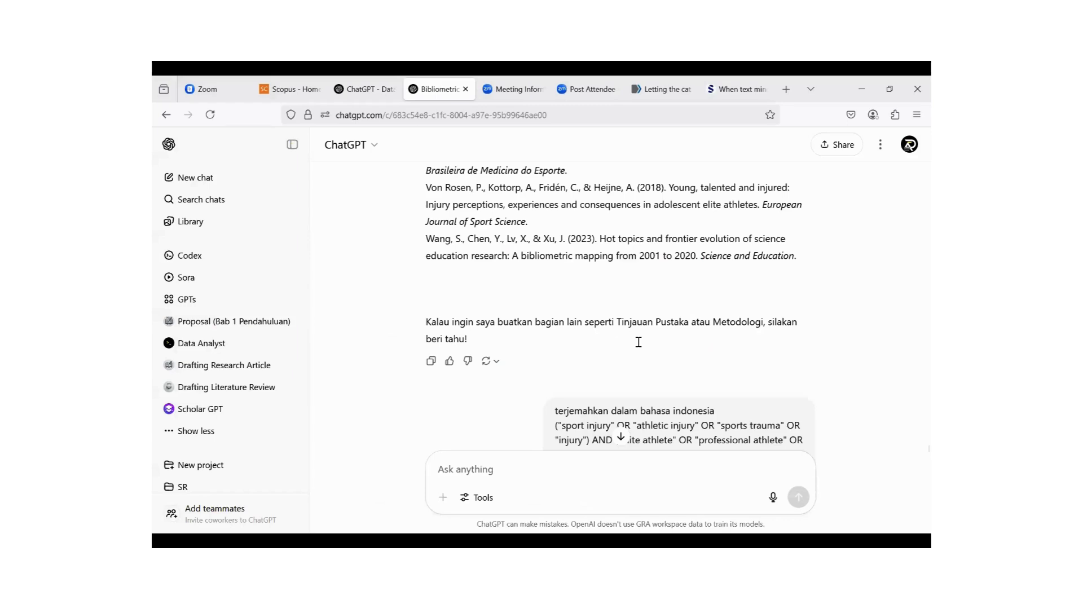
scroll(638, 339, "up", 10)
scroll(641, 317, "down", 15)
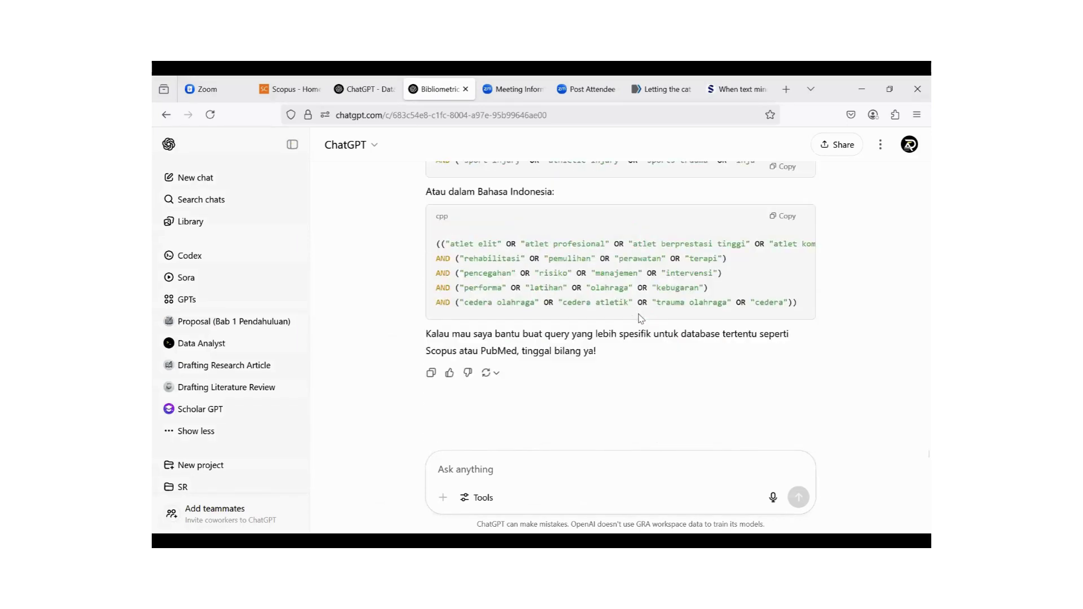
scroll(640, 319, "up", 12)
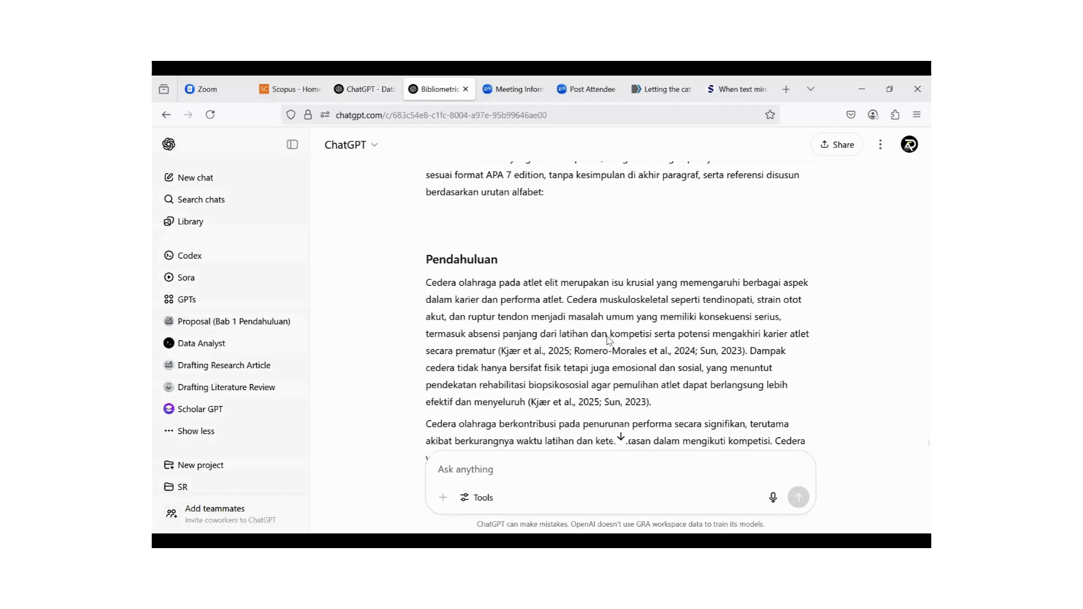
scroll(608, 339, "down", 15)
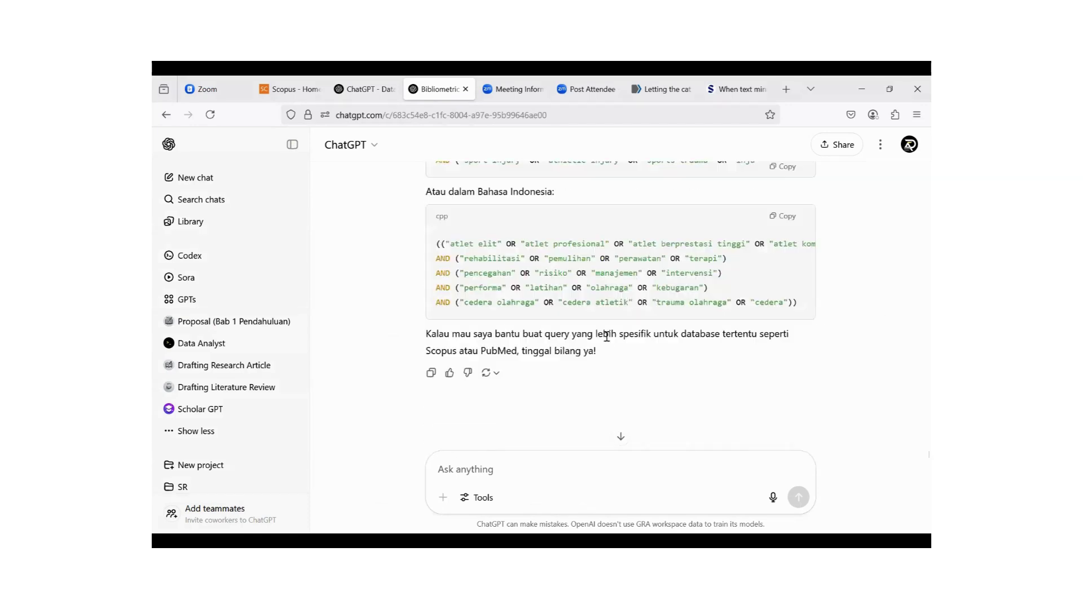
scroll(606, 336, "down", 15)
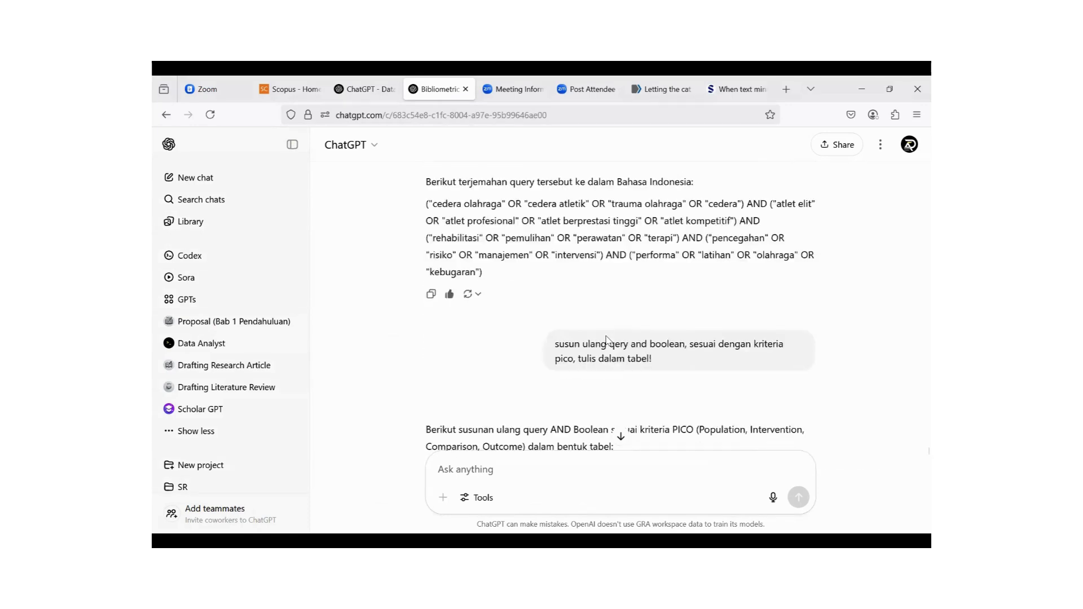
scroll(606, 339, "up", 10)
scroll(606, 338, "down", 20)
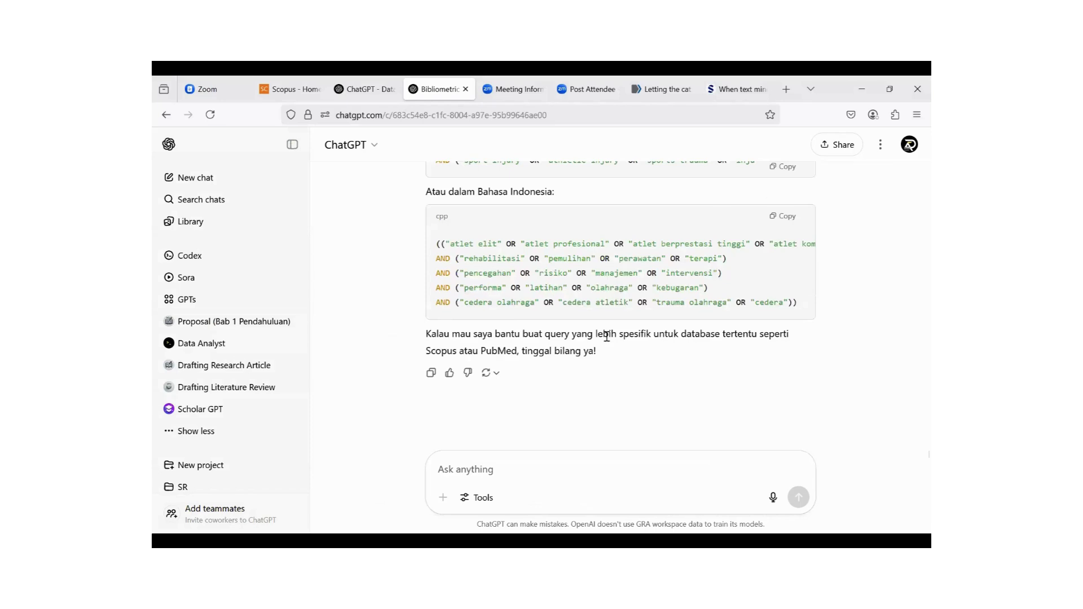
scroll(606, 336, "up", 10)
scroll(606, 336, "down", 10)
scroll(606, 336, "up", 15)
scroll(603, 337, "down", 10)
scroll(603, 337, "down", 2)
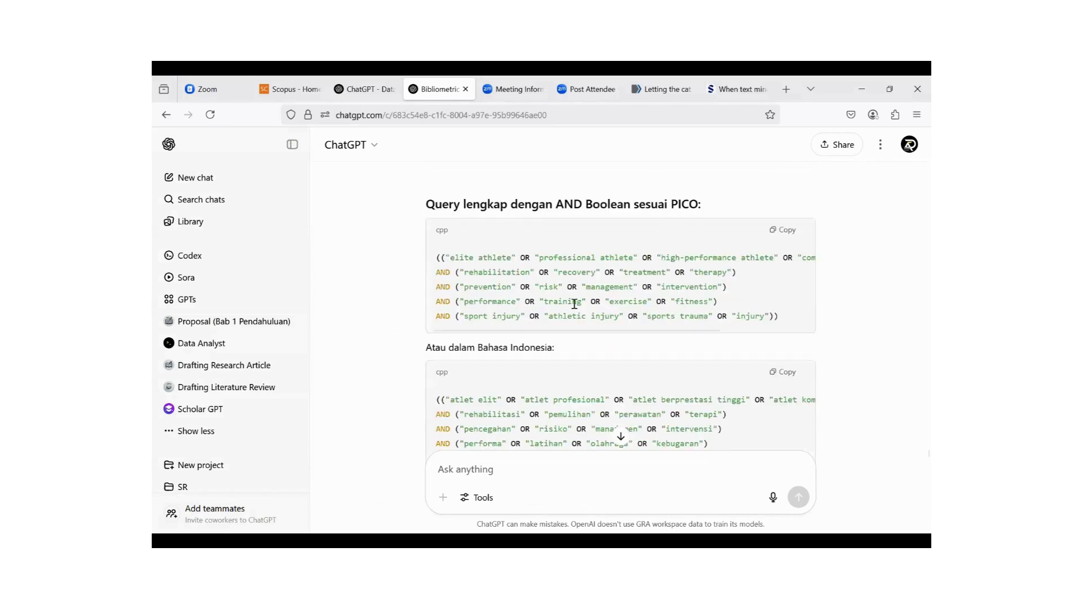
scroll(603, 337, "up", 10)
scroll(559, 301, "down", 14)
scroll(558, 301, "up", 6)
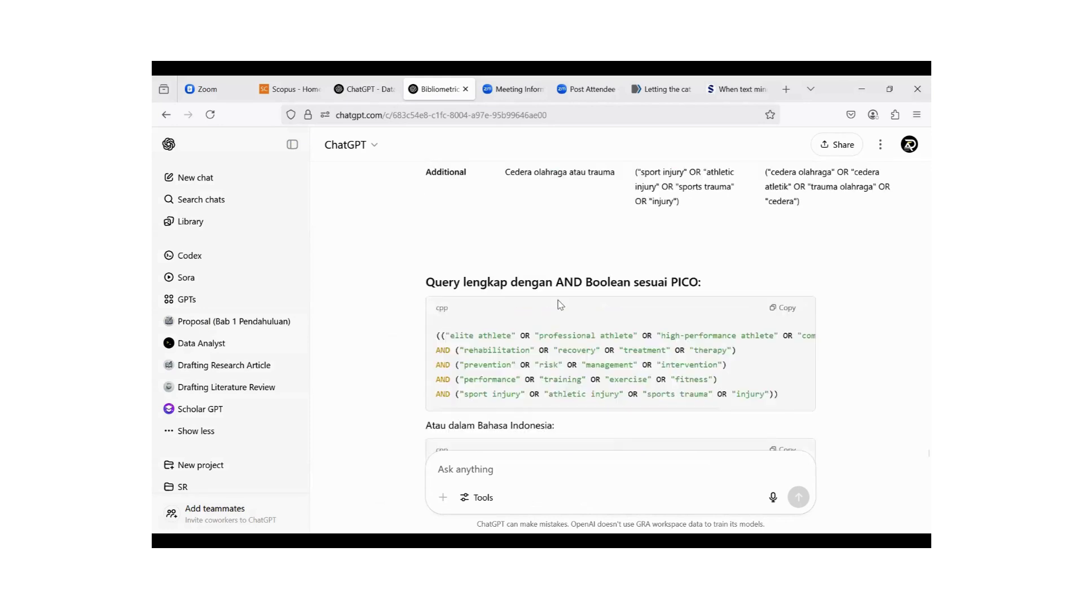
scroll(558, 300, "down", 6)
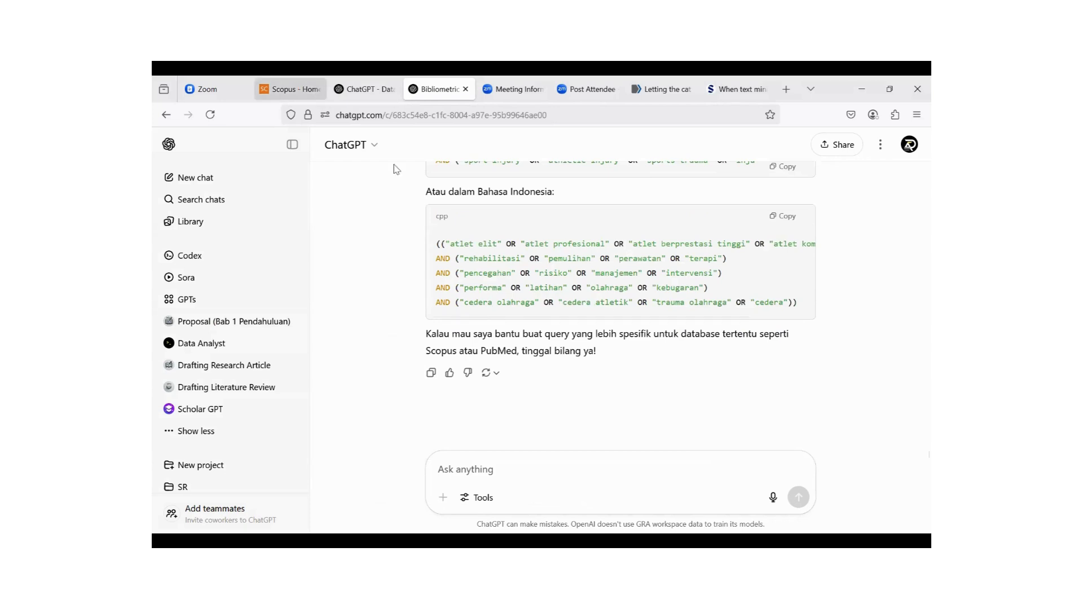
left_click(299, 88)
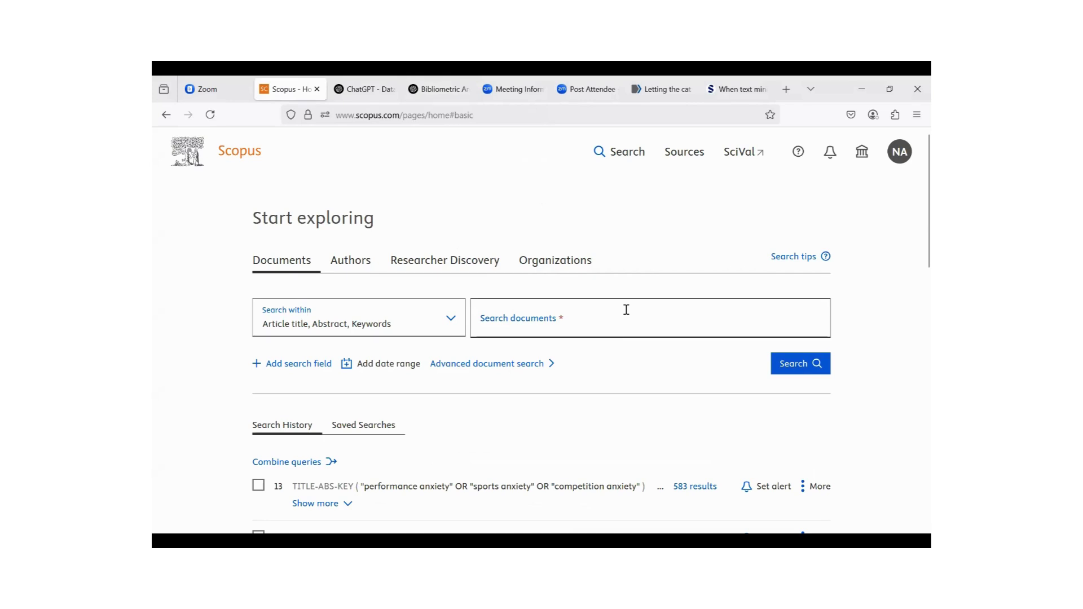
left_click(602, 318)
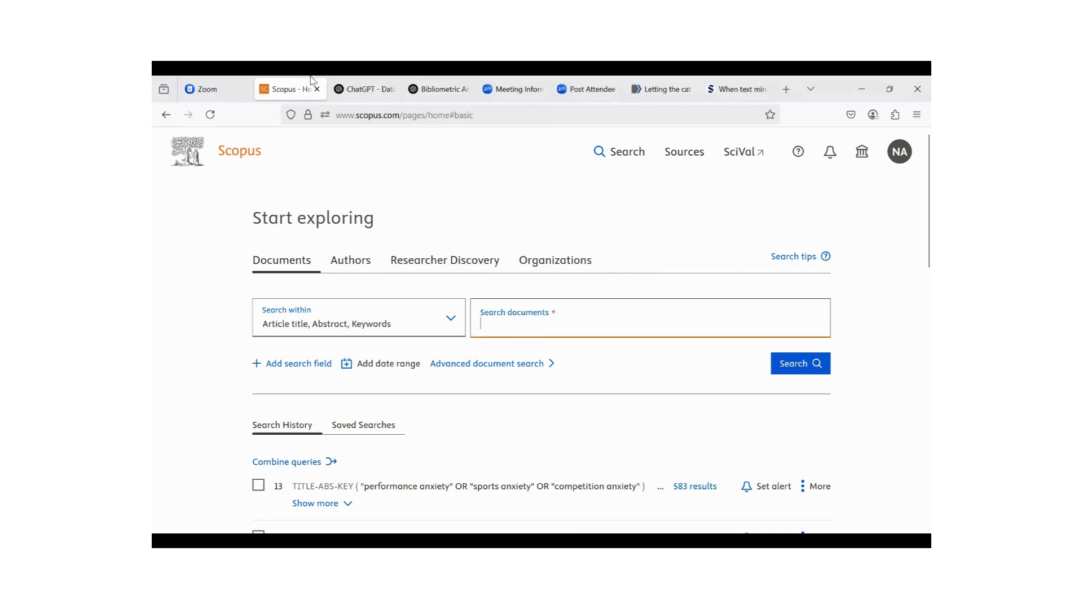
left_click(364, 90)
left_click(434, 89)
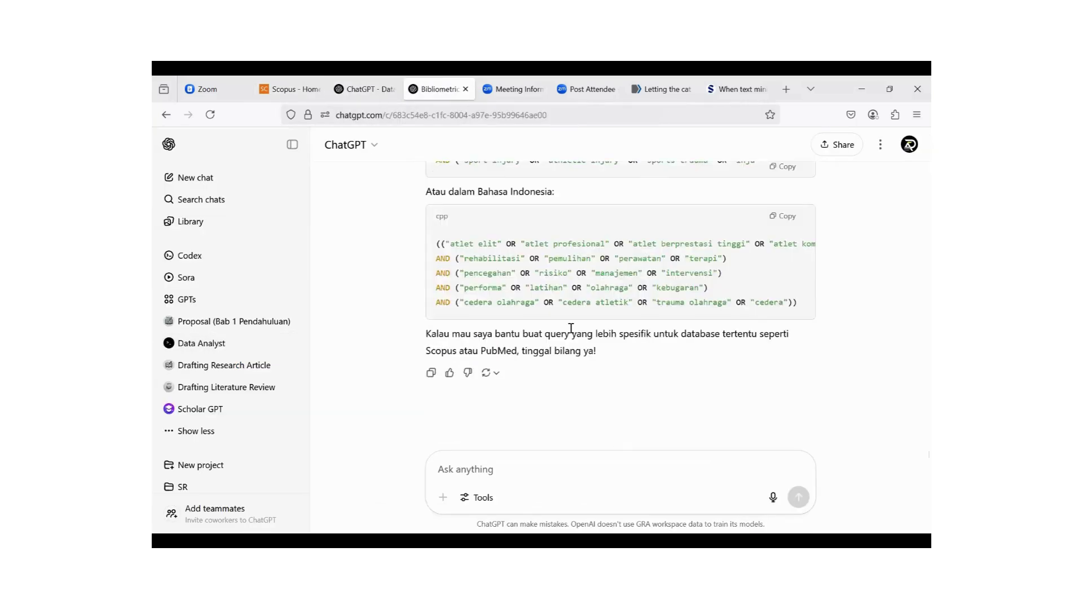
- Copy the term "sport injury" from the ChatGPT translation prompt and enter it in the Scopus document search
scroll(571, 328, "up", 5)
scroll(571, 328, "up", 2)
scroll(597, 260, "down", 4)
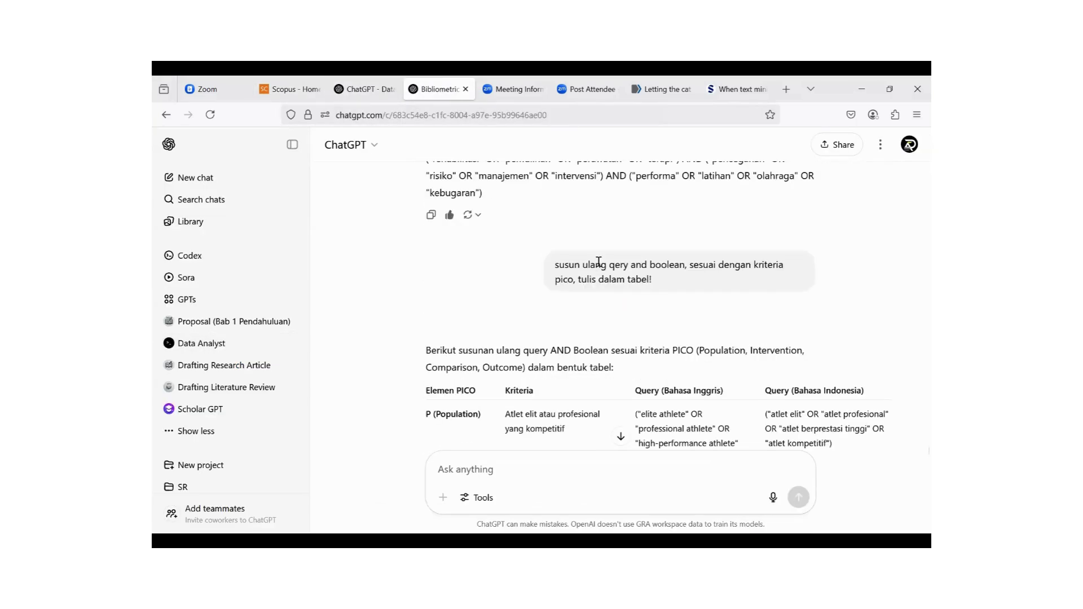
scroll(632, 299, "up", 5)
scroll(631, 310, "down", 1)
scroll(577, 319, "up", 1)
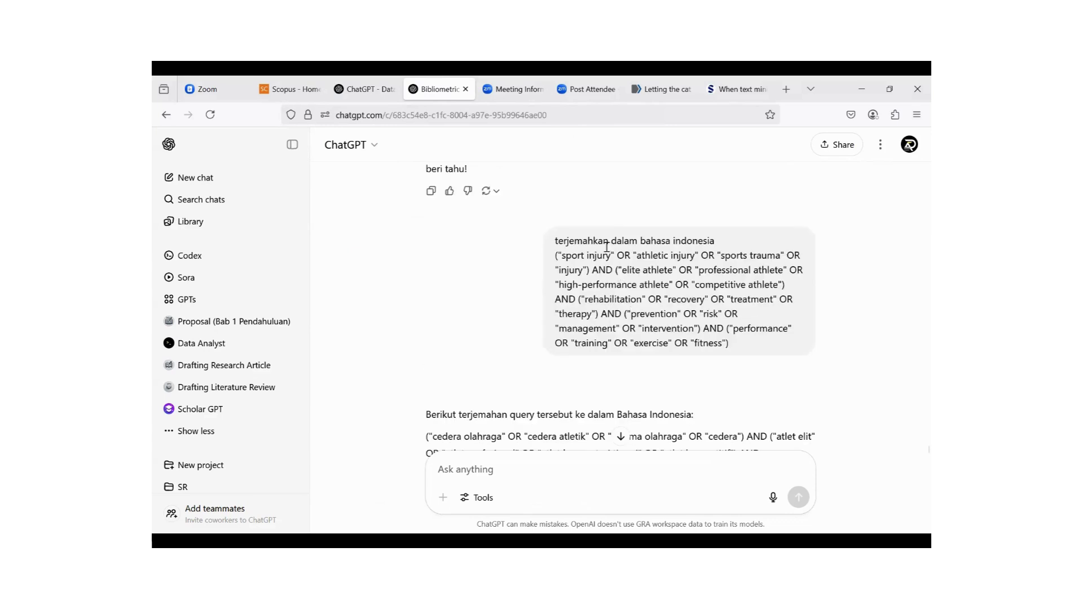
scroll(573, 323, "down", 5)
scroll(573, 322, "down", 3)
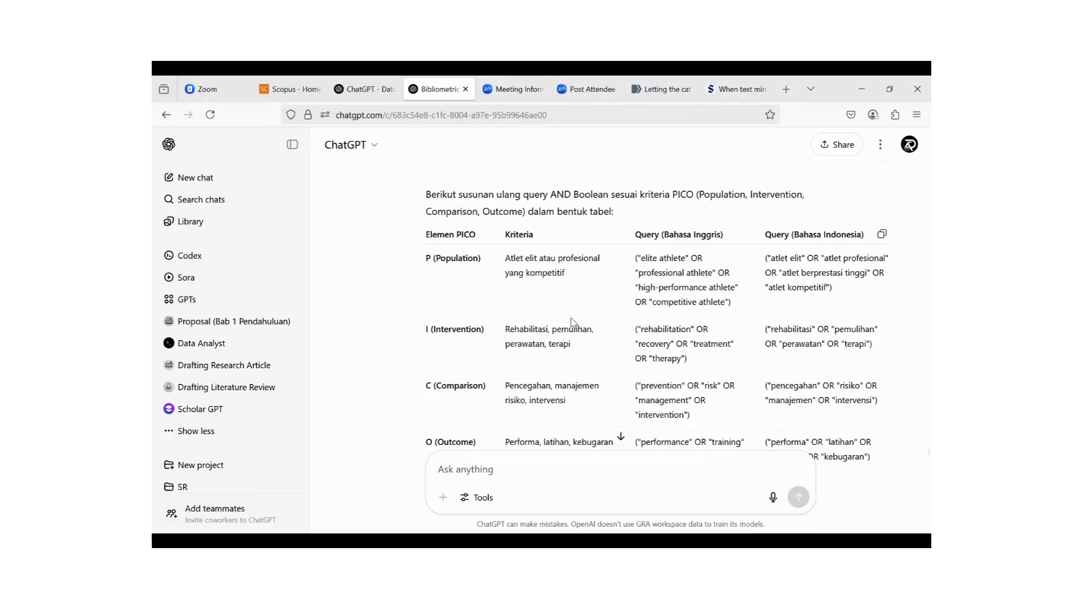
scroll(573, 323, "up", 10)
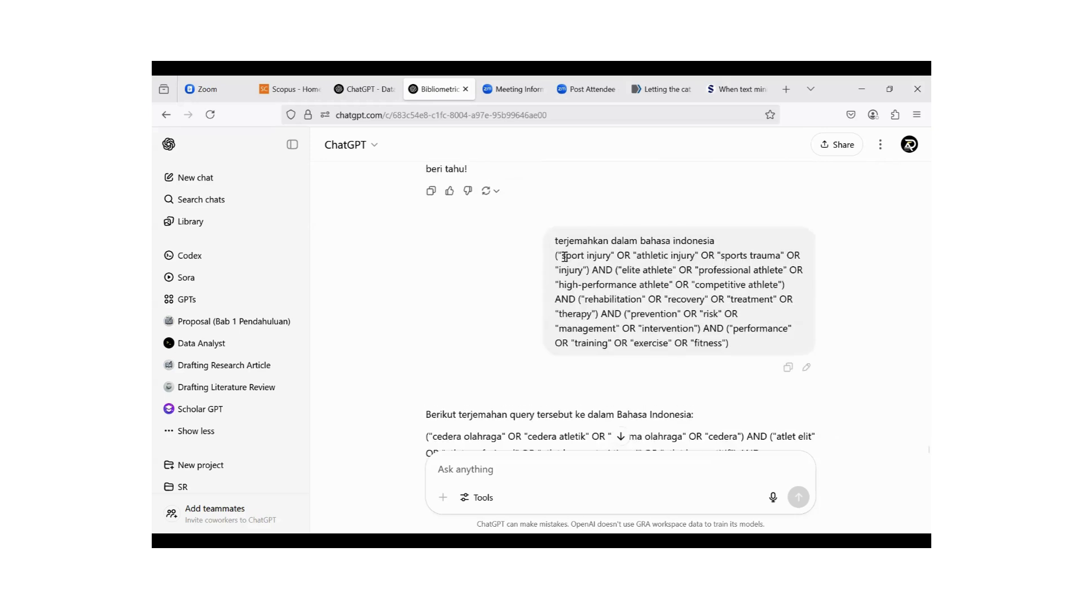
left_click_drag(564, 257, 610, 255)
key("ctrl+c")
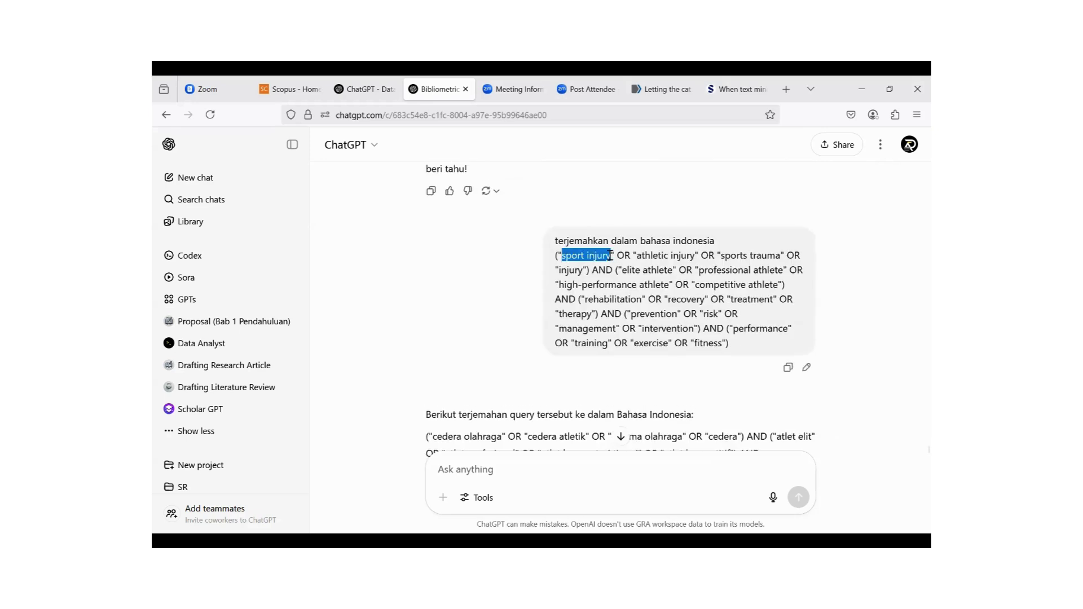
left_click(288, 89)
left_click(604, 314)
key("ctrl+v")
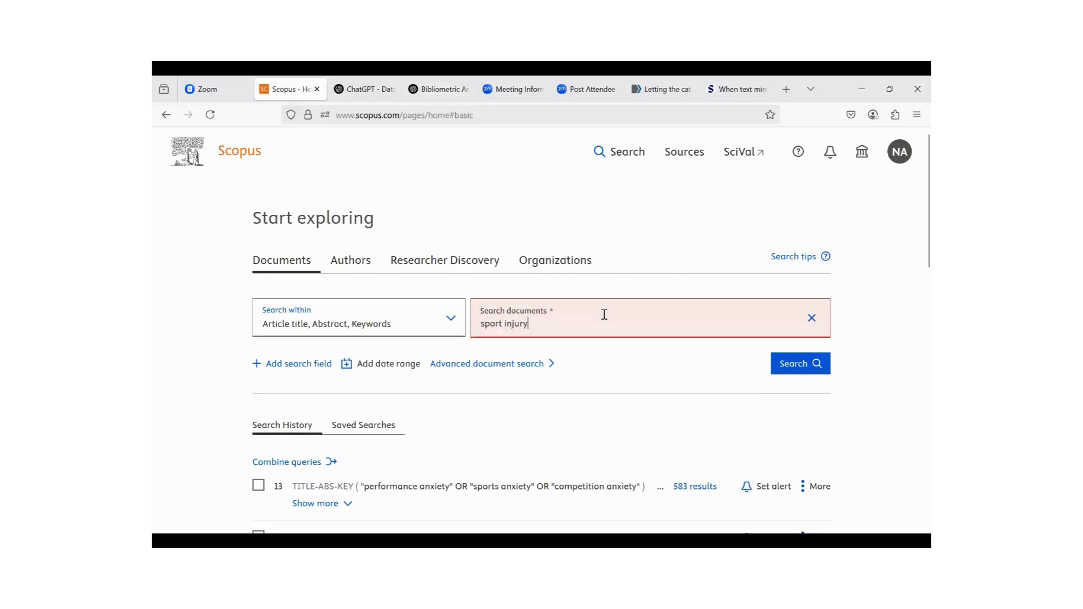
- Run the Scopus search for "sport injury" within article title, abstract and keywords and glance through the results
left_click(810, 365)
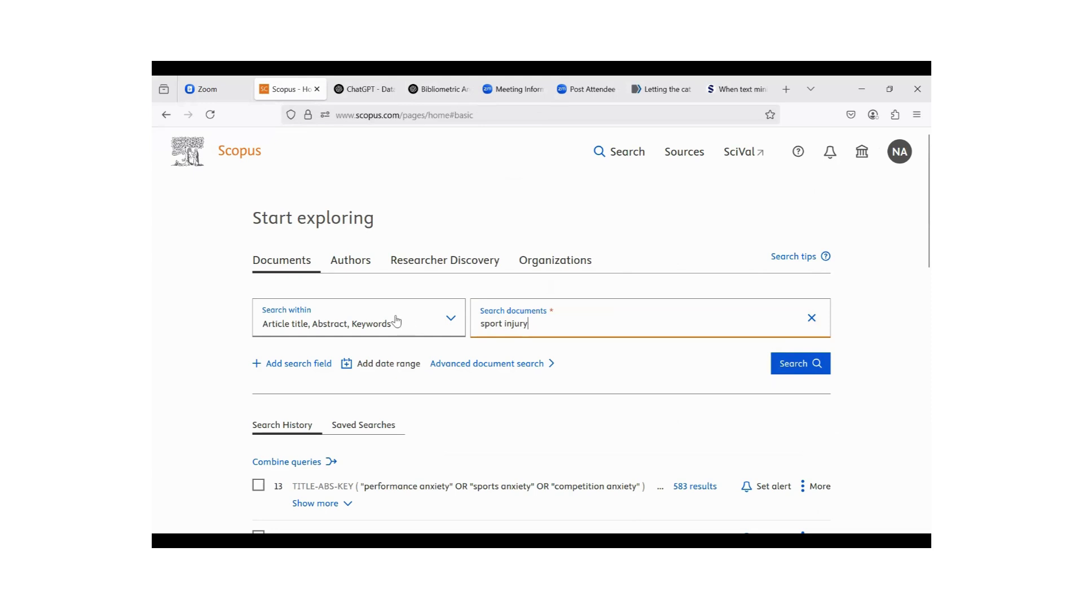
left_click(807, 365)
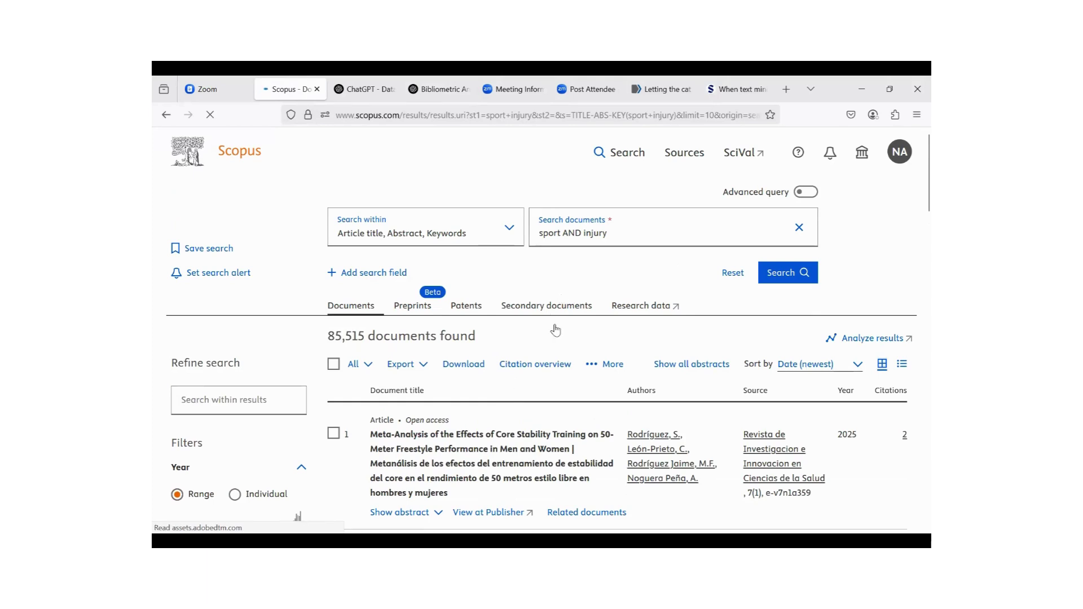
scroll(564, 282, "down", 5)
scroll(567, 265, "up", 5)
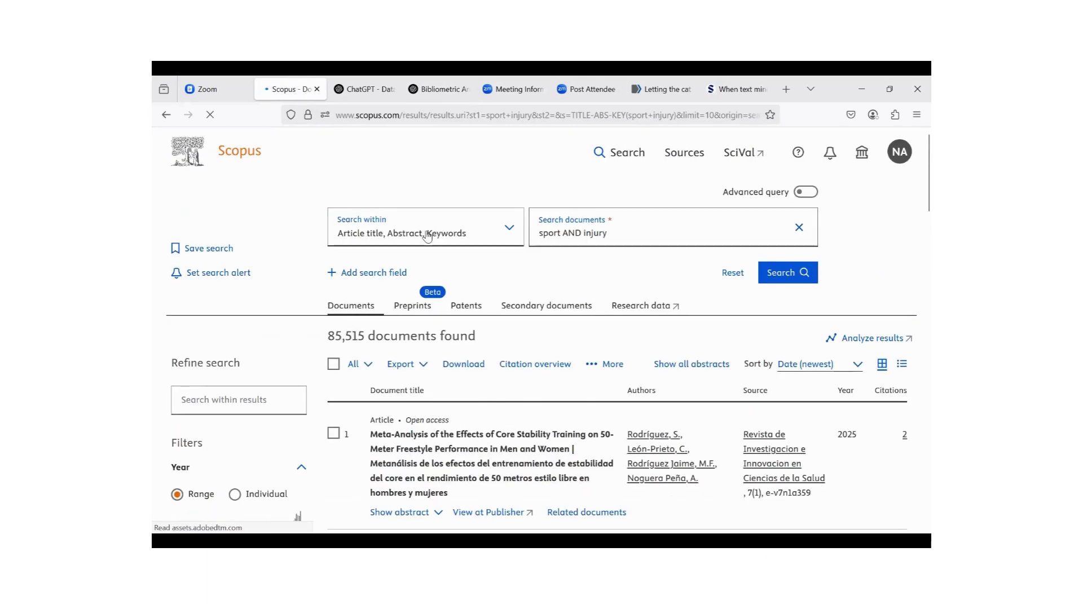
- Check the number of documents found for the search and restrict the results to the years 2020 to 2025
scroll(533, 389, "down", 3)
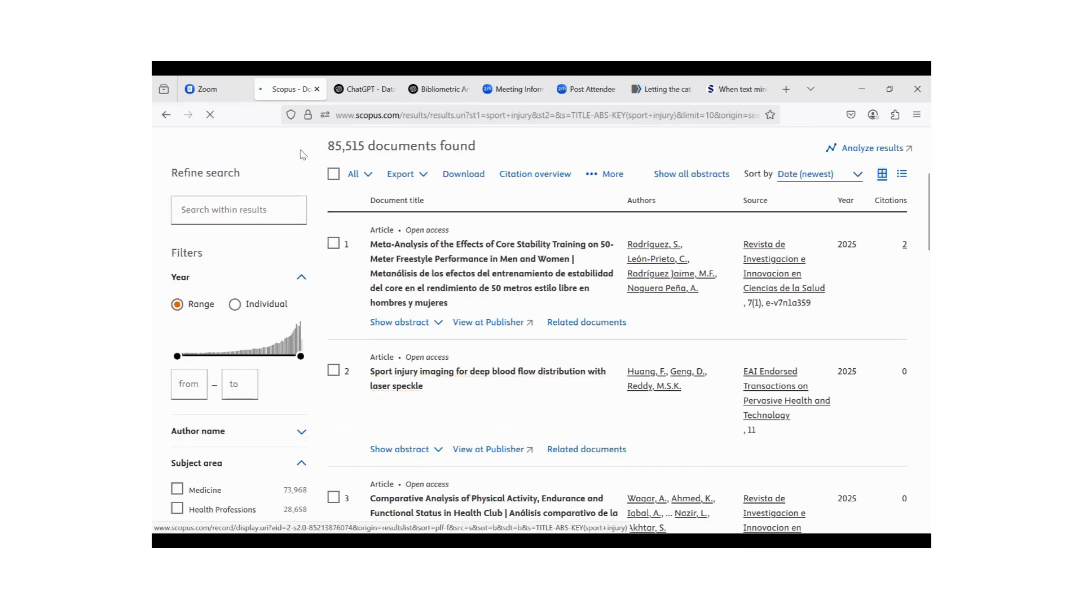
left_click_drag(327, 146, 477, 147)
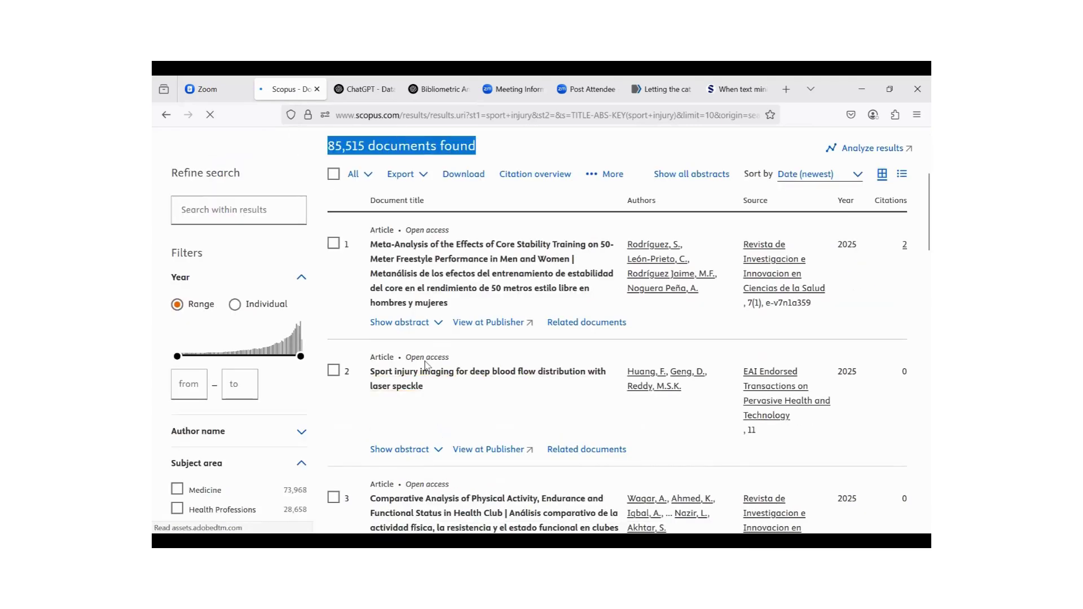
scroll(327, 364, "down", 1)
left_click_drag(180, 296, 296, 295)
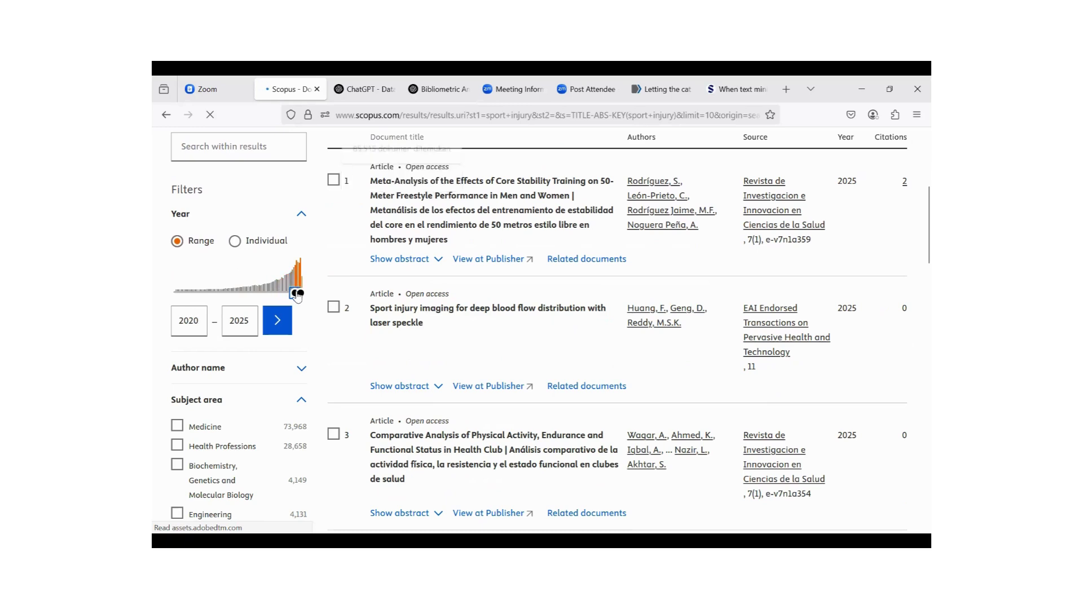
left_click(278, 322)
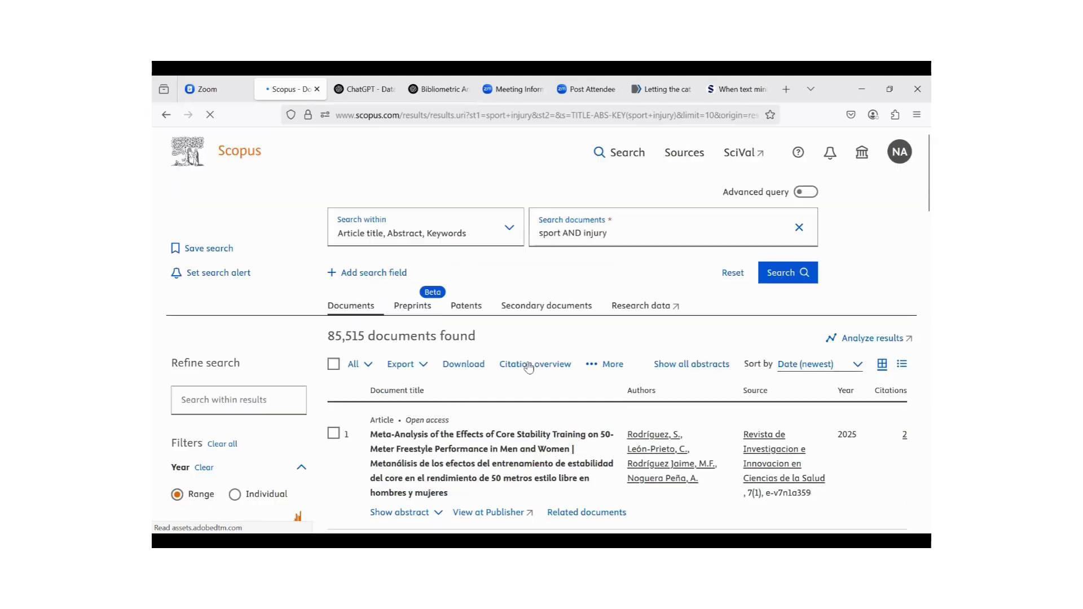
scroll(416, 319, "down", 5)
scroll(374, 349, "up", 5)
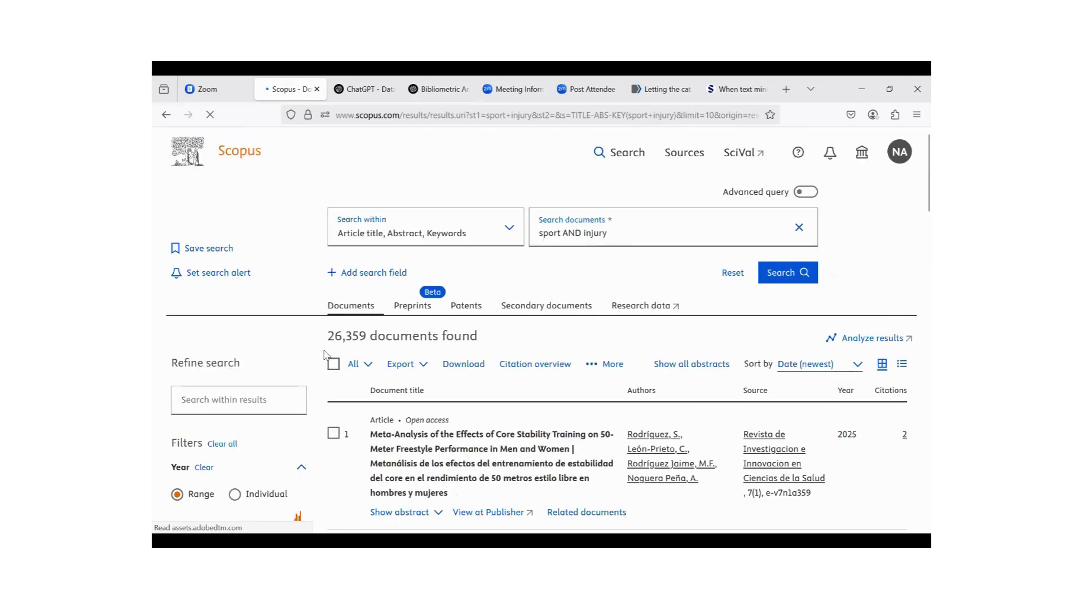
- Change the start of the publication year range to 2022 and apply it to the results
scroll(394, 384, "down", 3)
scroll(373, 361, "down", 3)
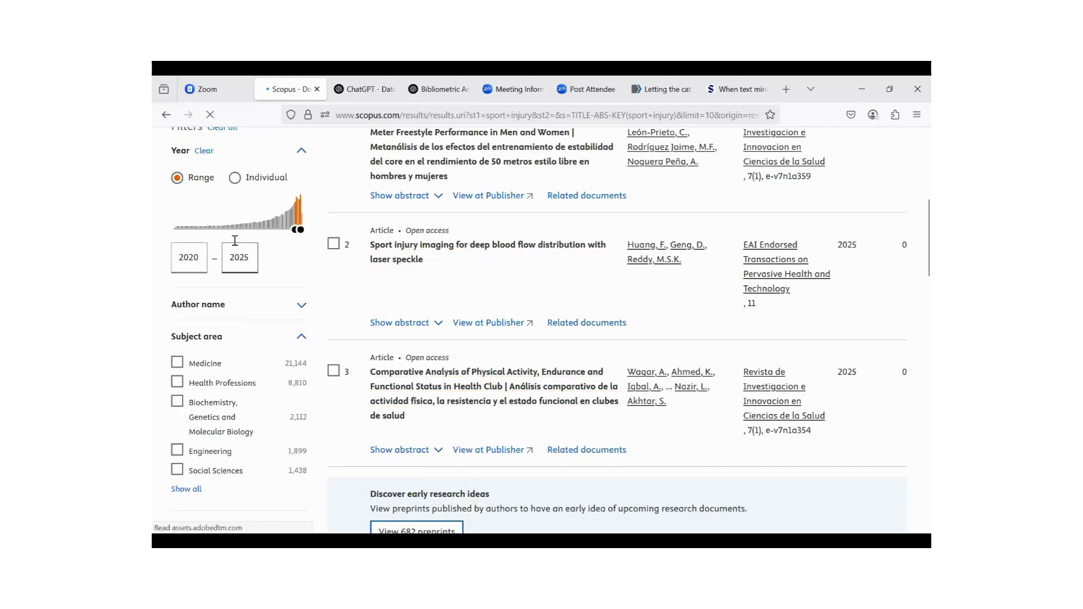
left_click(206, 258)
key("BackSpace")
type("2")
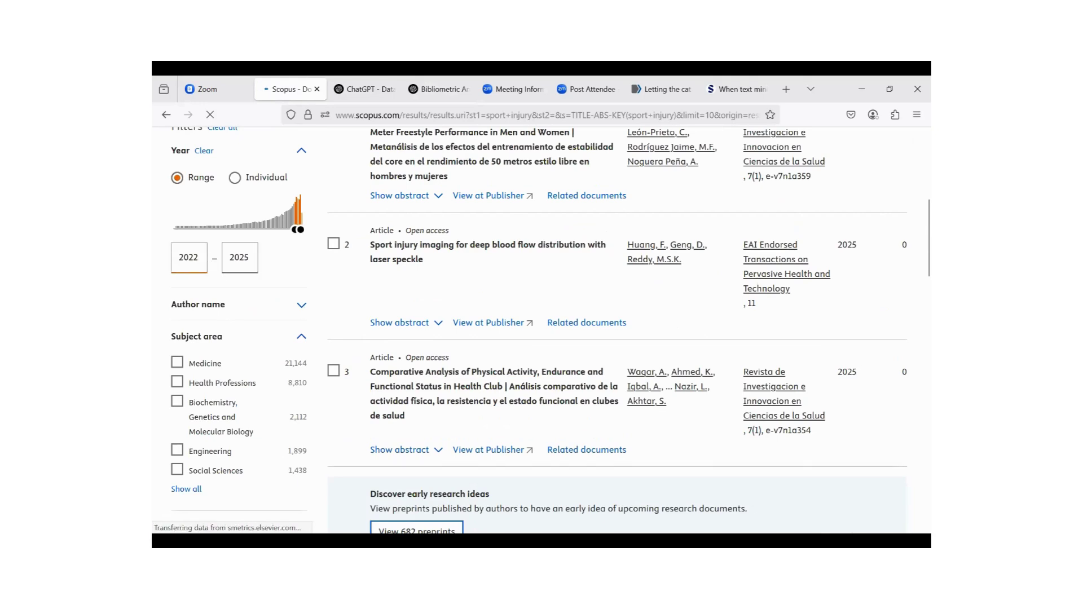
left_click(277, 259)
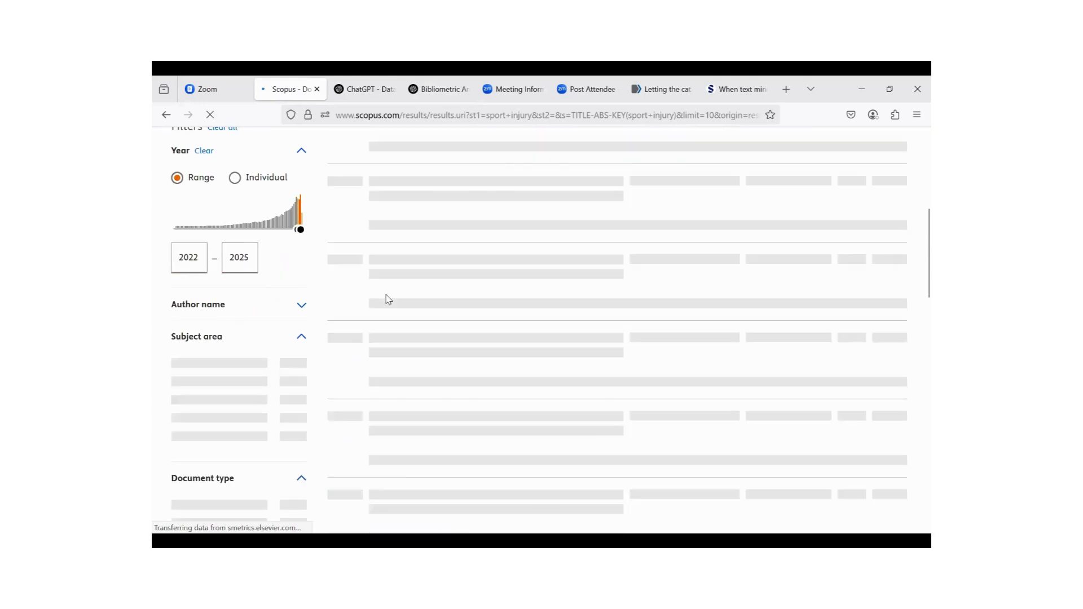
scroll(391, 299, "down", 3)
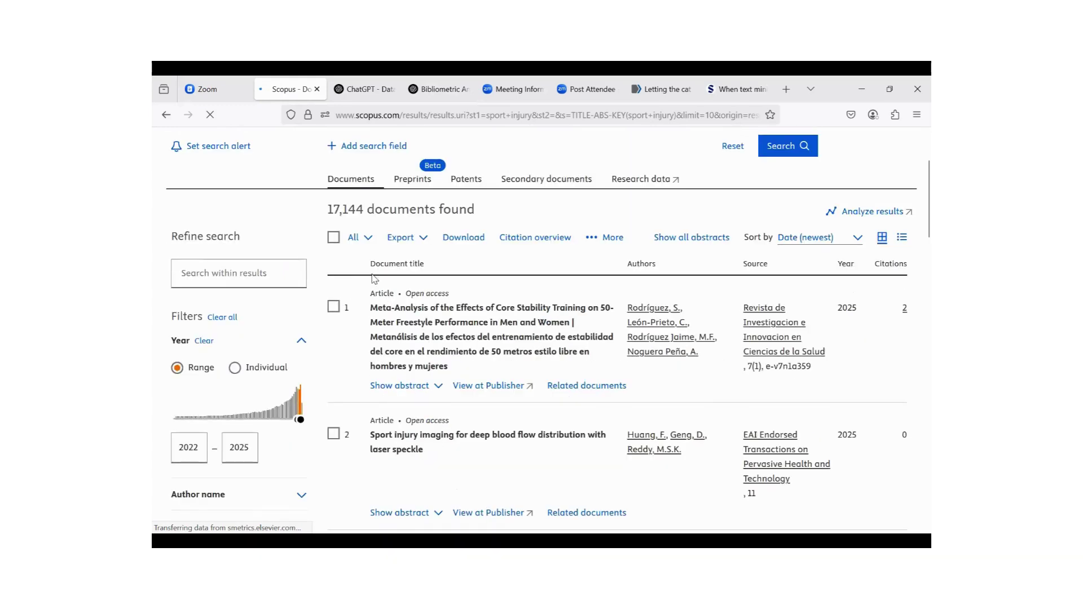
- Limit the results to the subject areas Health Professions, Biochemistry, Genetics and Molecular Biology, Engineering, Social Sciences and Computer Science
scroll(291, 391, "down", 3)
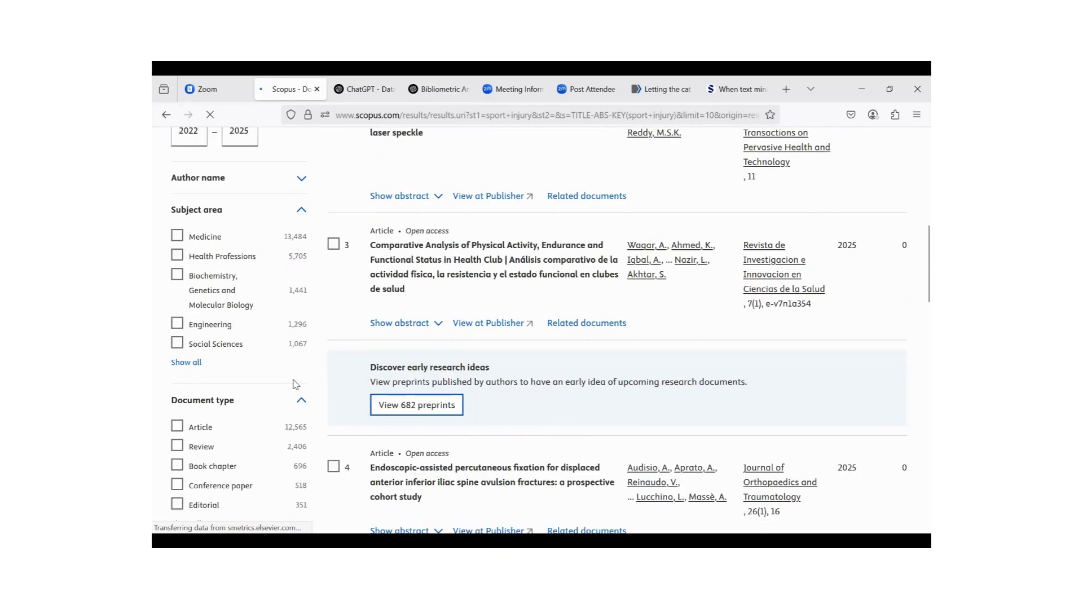
left_click(184, 365)
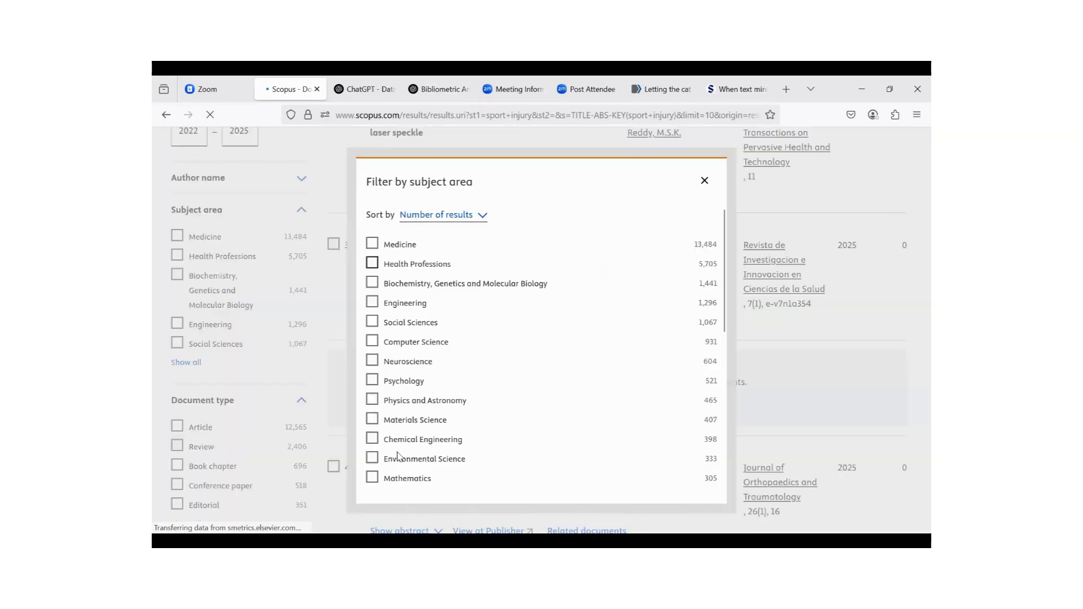
scroll(468, 431, "down", 3)
scroll(474, 406, "up", 5)
scroll(467, 279, "down", 5)
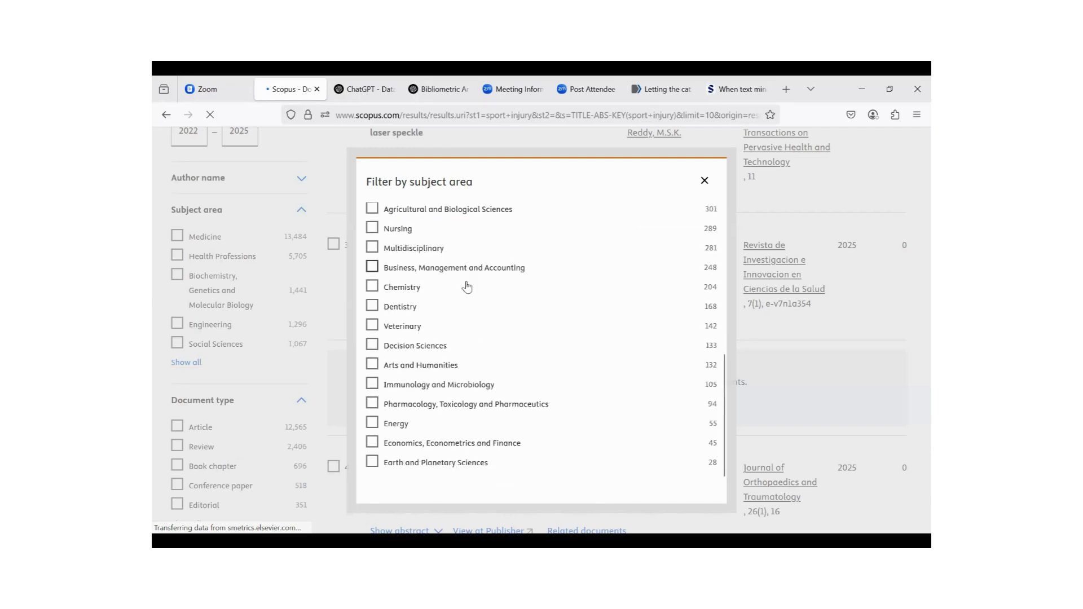
scroll(467, 287, "up", 5)
scroll(467, 288, "up", 1)
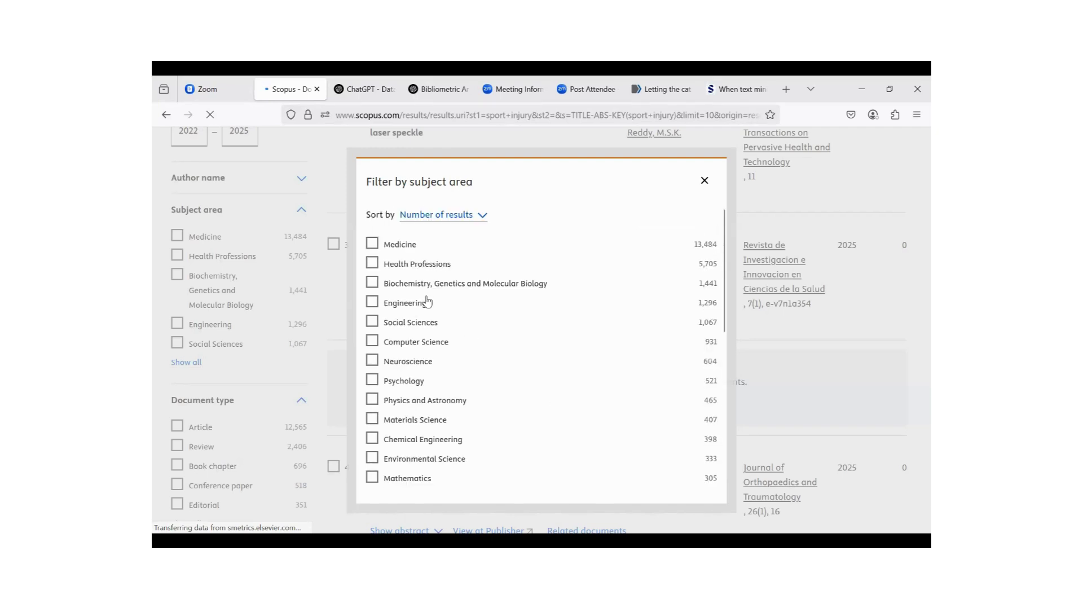
left_click(381, 265)
left_click(371, 282)
left_click(372, 302)
left_click(372, 321)
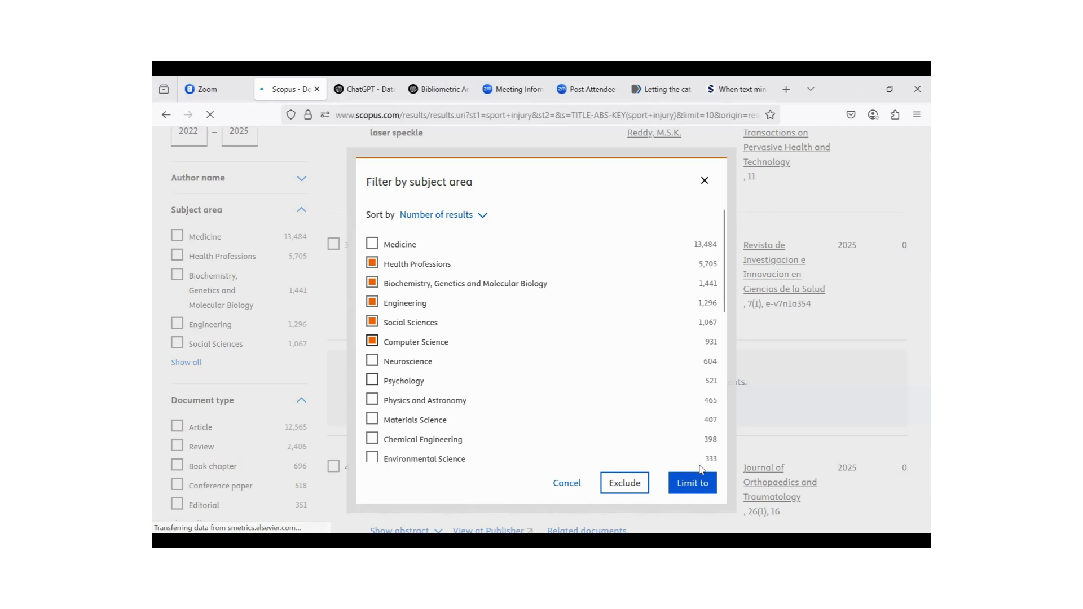
left_click(693, 484)
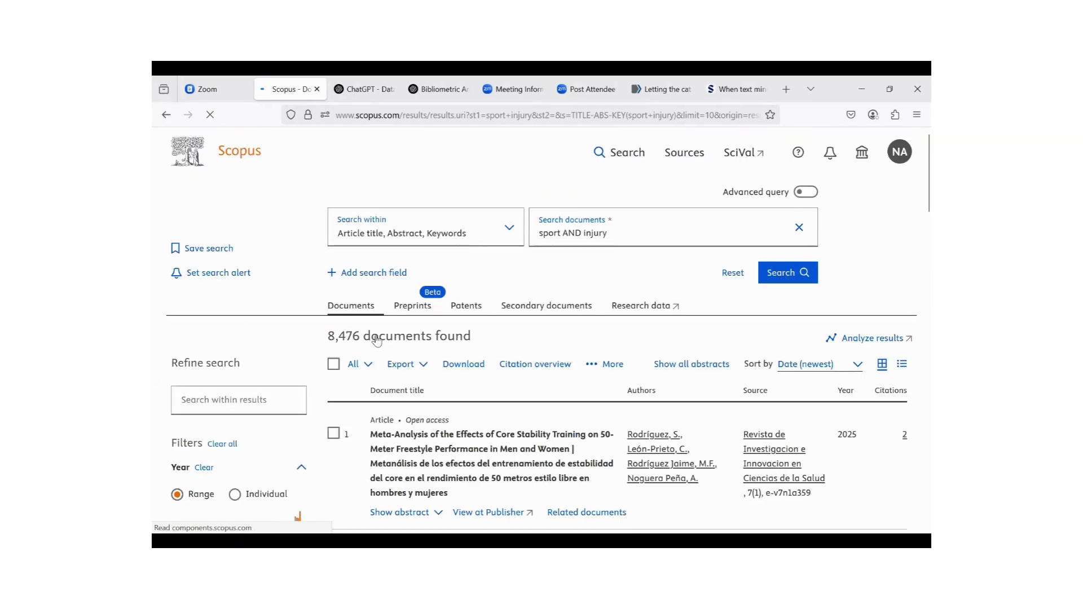
- Select Article as the document type in the result filters
scroll(411, 299, "down", 3)
scroll(333, 424, "down", 3)
scroll(332, 423, "down", 5)
scroll(331, 422, "up", 7)
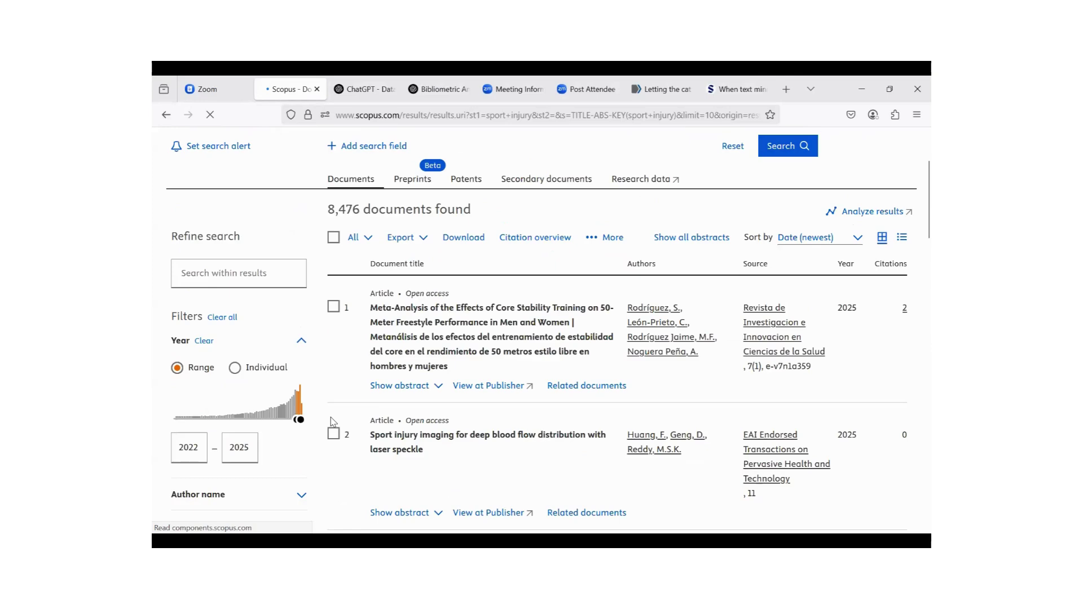
scroll(321, 414, "down", 10)
left_click(177, 299)
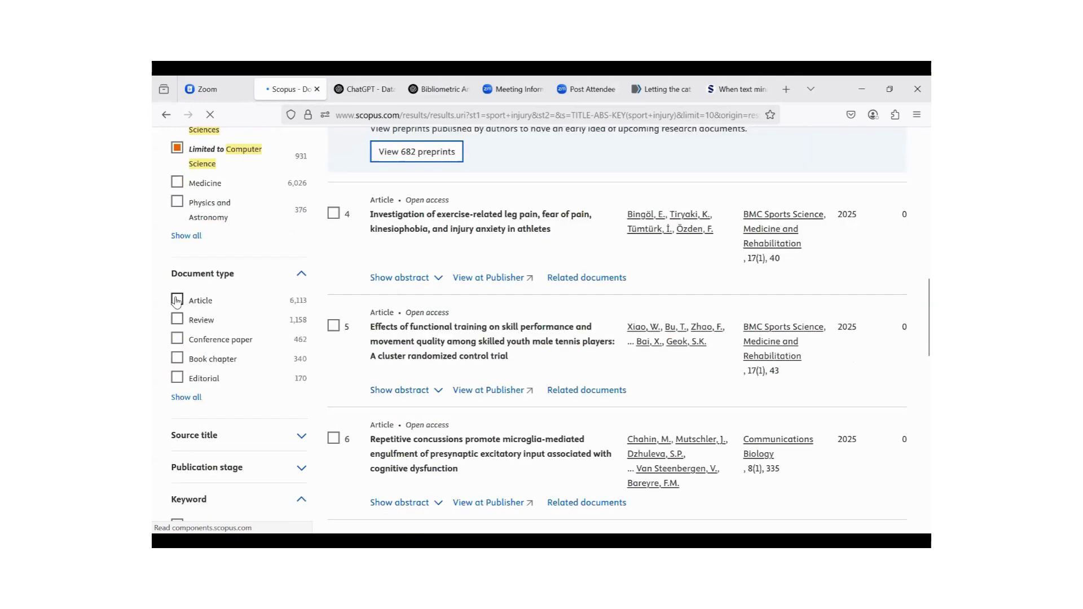
scroll(225, 307, "down", 5)
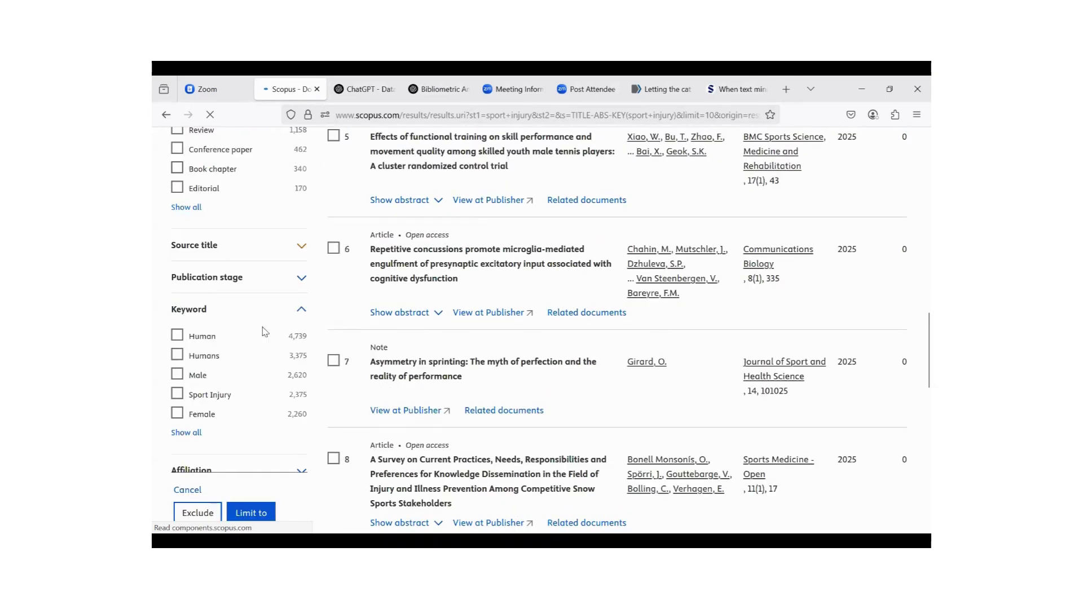
scroll(220, 254, "up", 3)
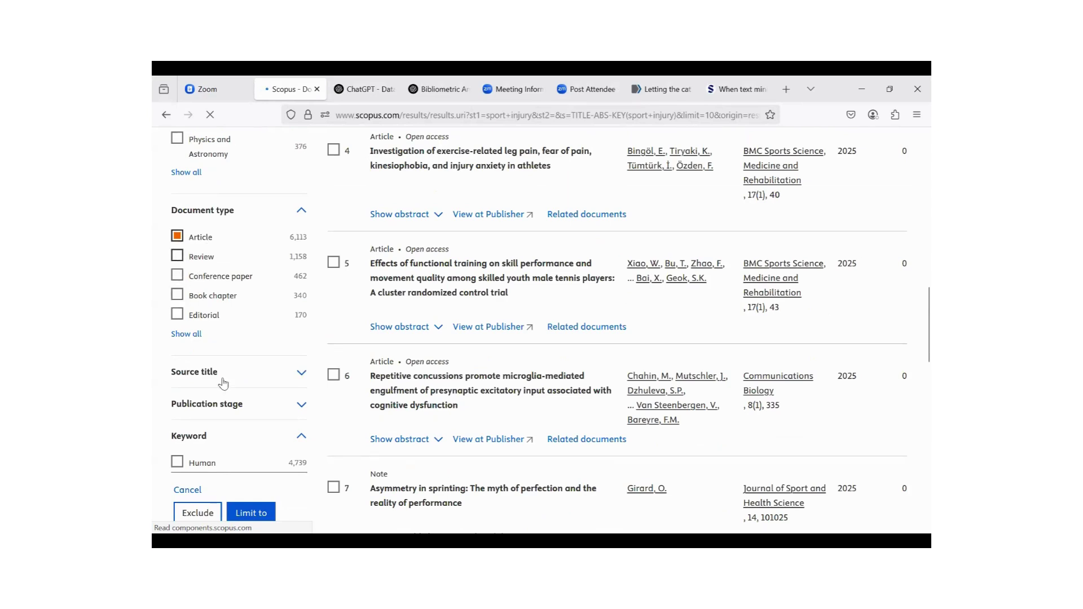
- Select the Final publication stage and the English language, and limit the results to the chosen filters
scroll(226, 384, "down", 4)
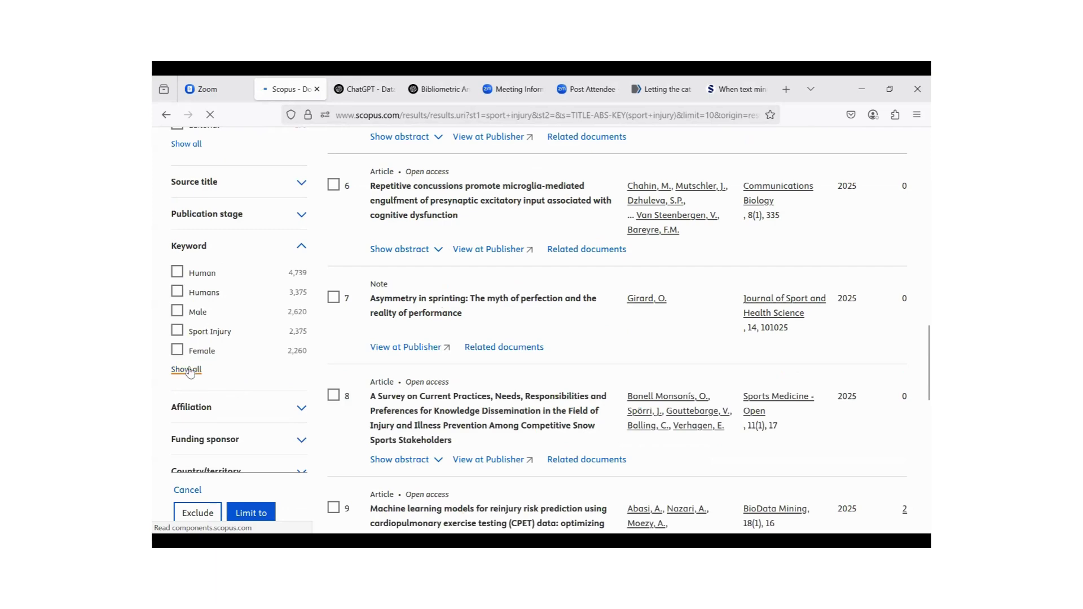
scroll(189, 374, "down", 2)
scroll(189, 374, "up", 2)
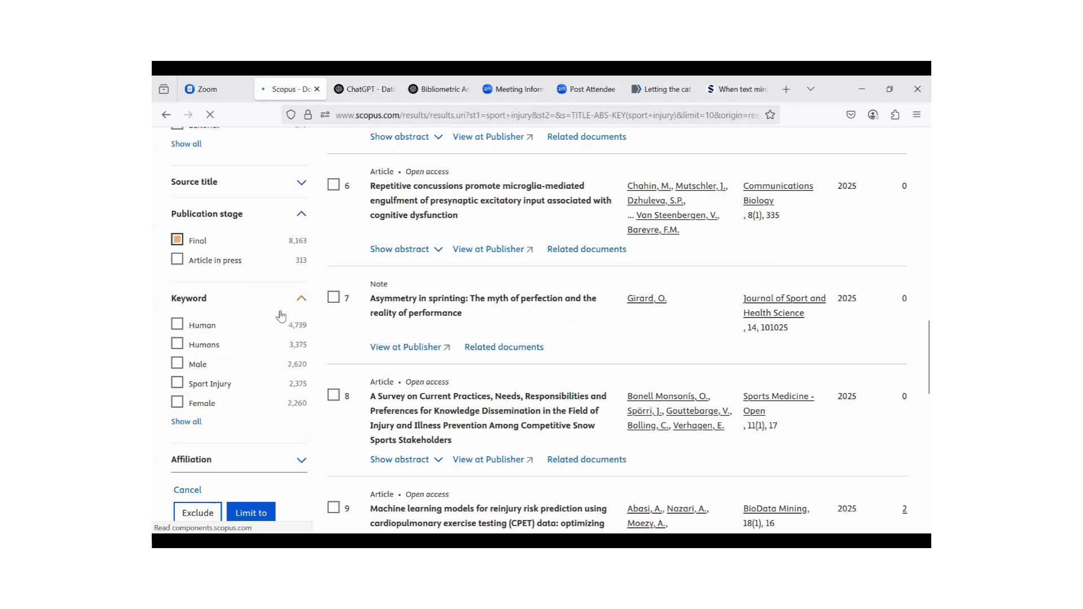
scroll(280, 321, "down", 7)
left_click(178, 297)
scroll(230, 356, "down", 3)
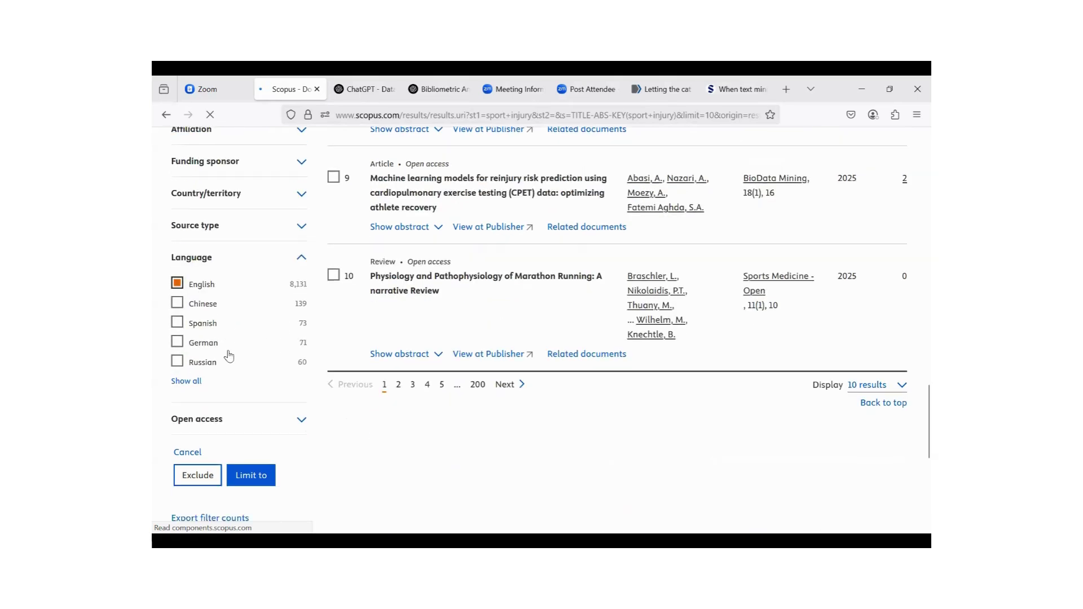
left_click(249, 363)
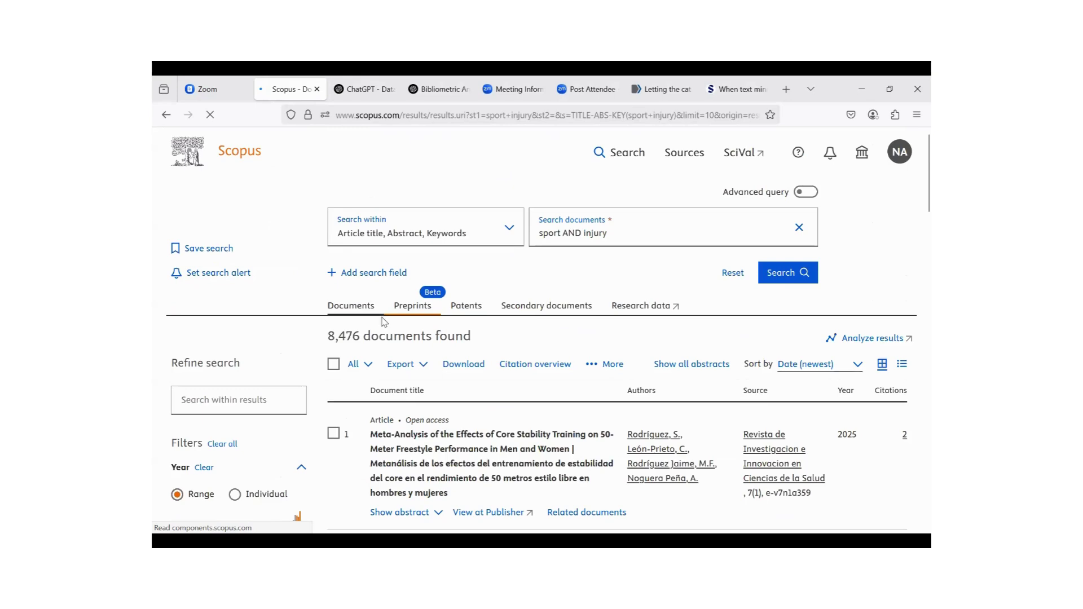
- Open the full list of keyword filters for the refined results and sort it alphabetically
scroll(338, 361, "down", 10)
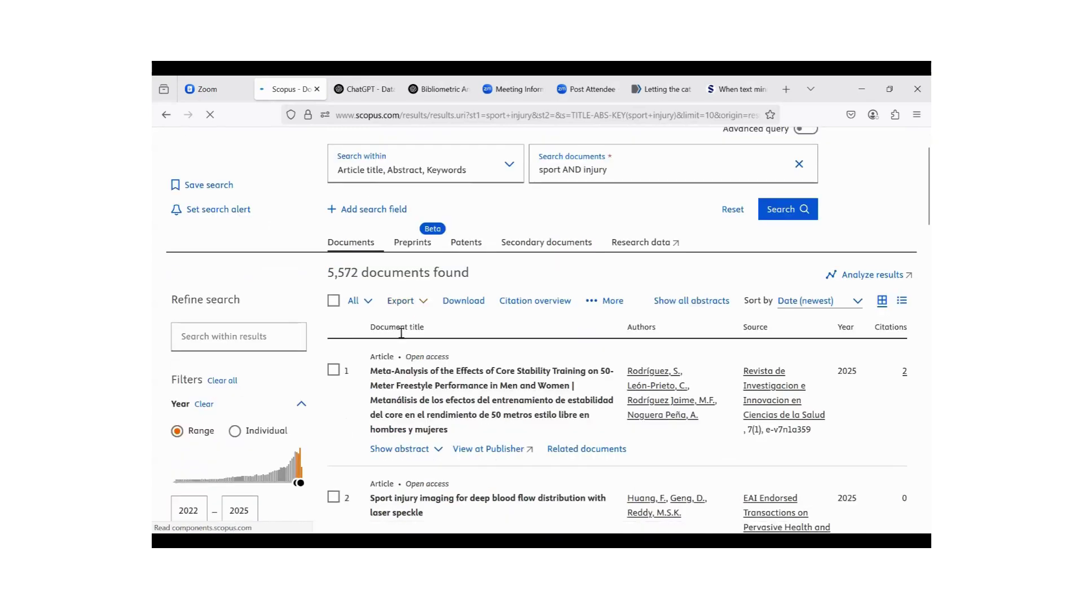
scroll(282, 341, "down", 4)
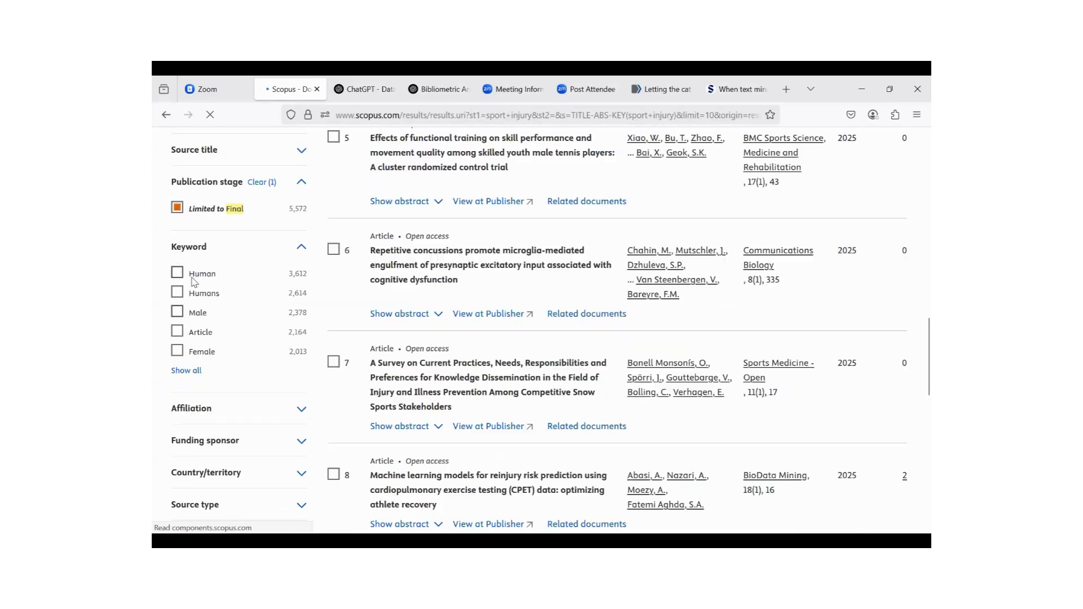
left_click(189, 249)
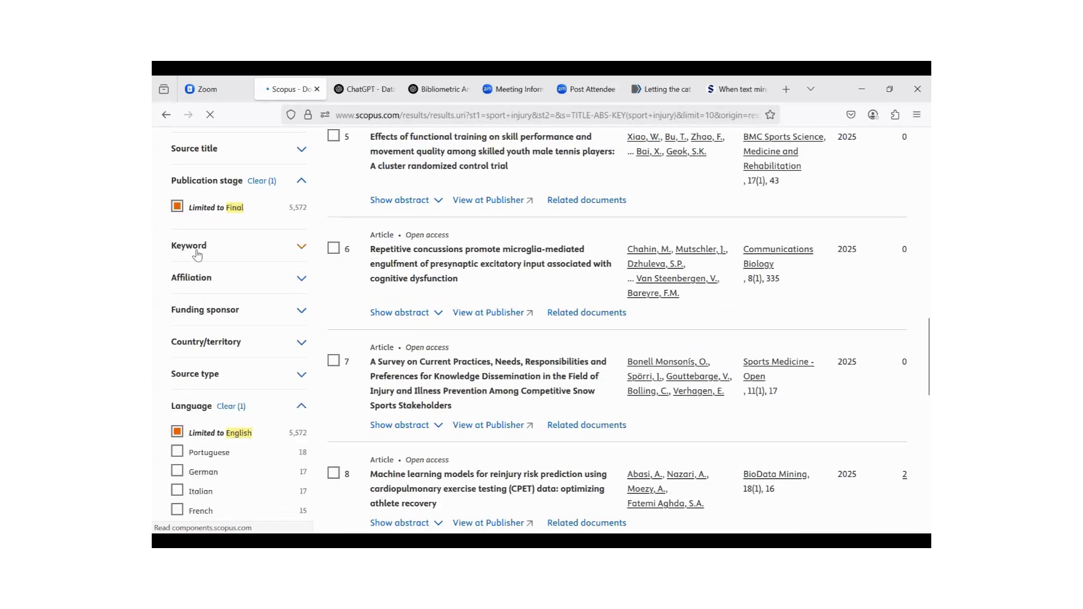
left_click(197, 254)
left_click(188, 369)
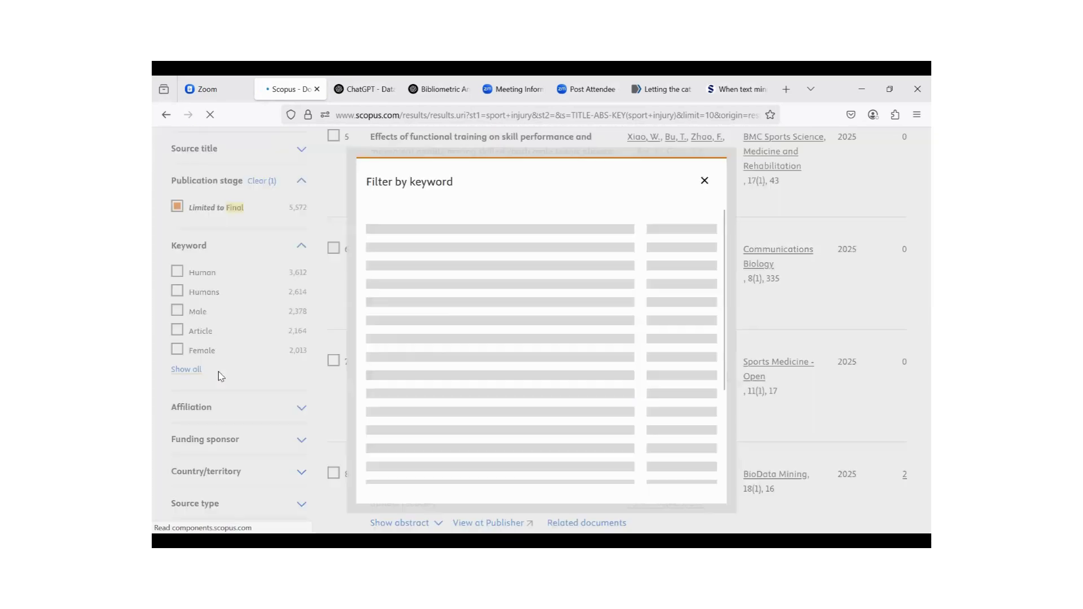
left_click(461, 217)
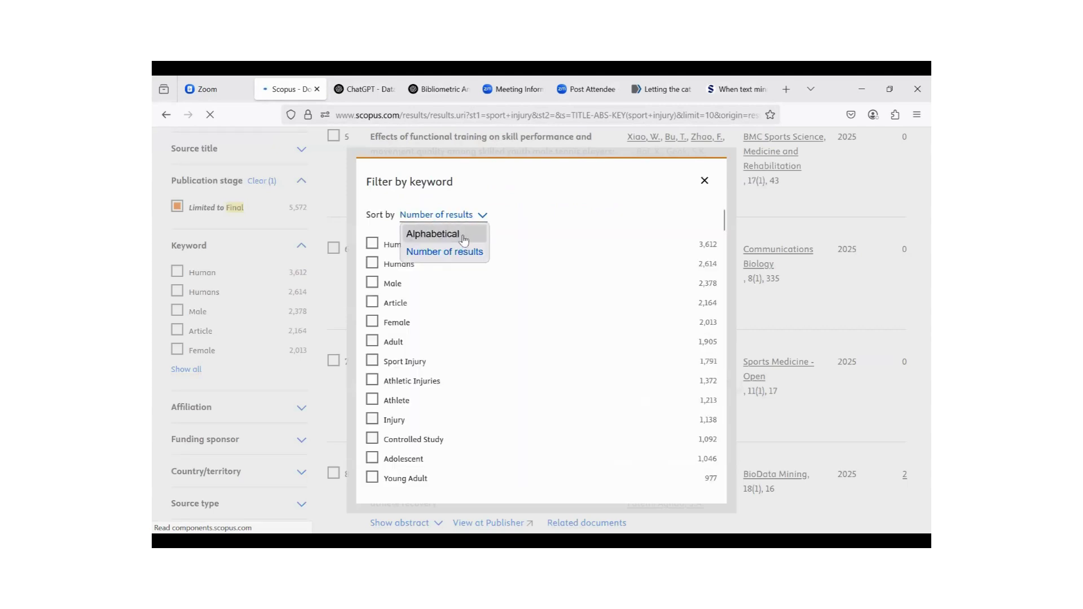
left_click(462, 235)
- Find the keyword Sports Injuries in the keyword filter list and limit the results to it
scroll(449, 283, "down", 5)
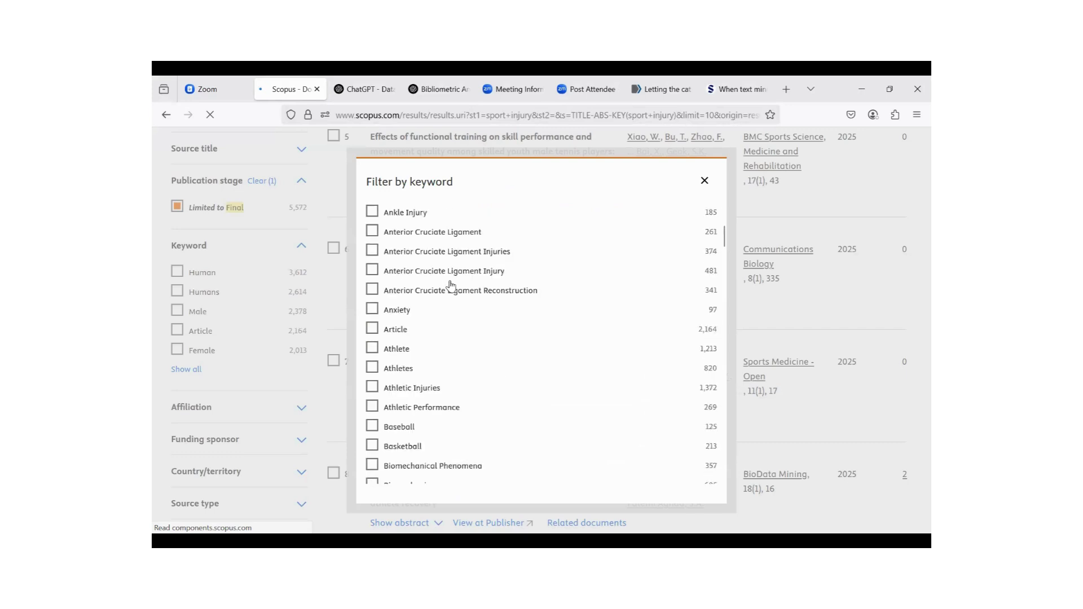
scroll(451, 284, "up", 4)
scroll(451, 285, "down", 2)
scroll(449, 285, "up", 4)
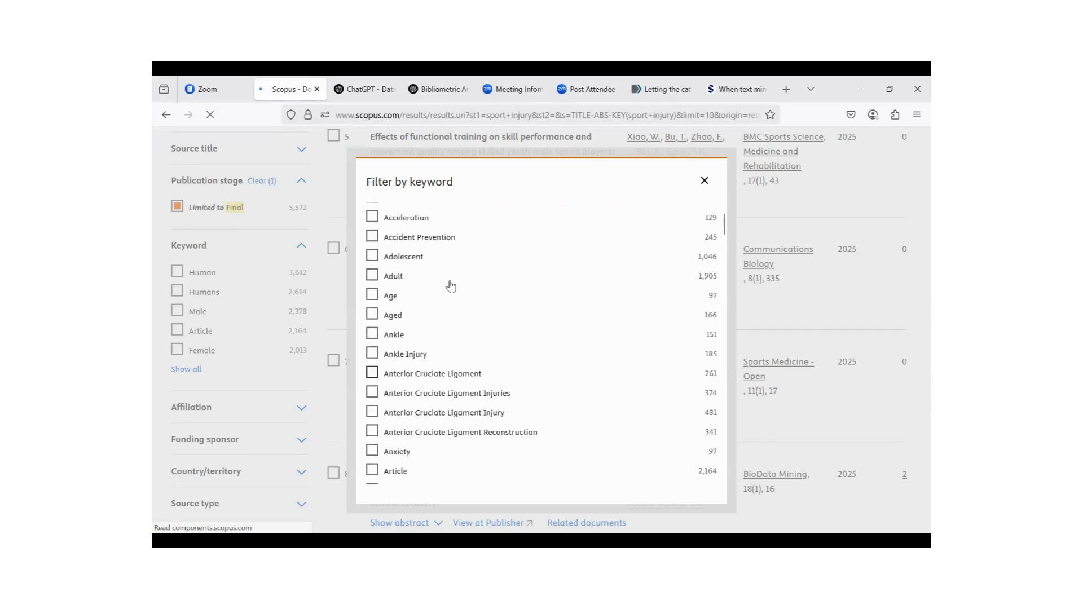
scroll(432, 380, "down", 5)
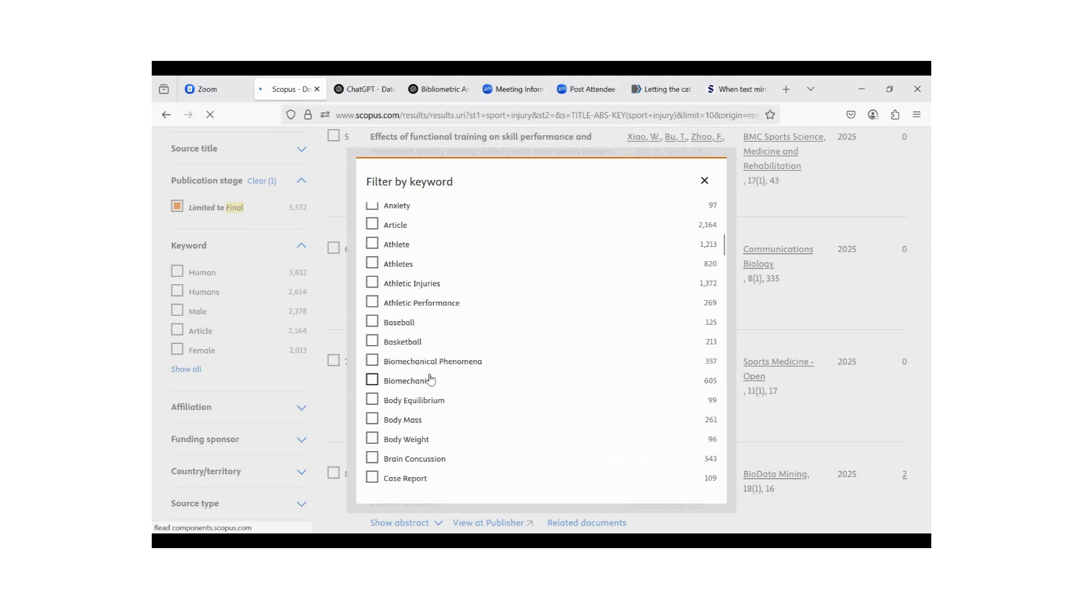
scroll(430, 380, "down", 15)
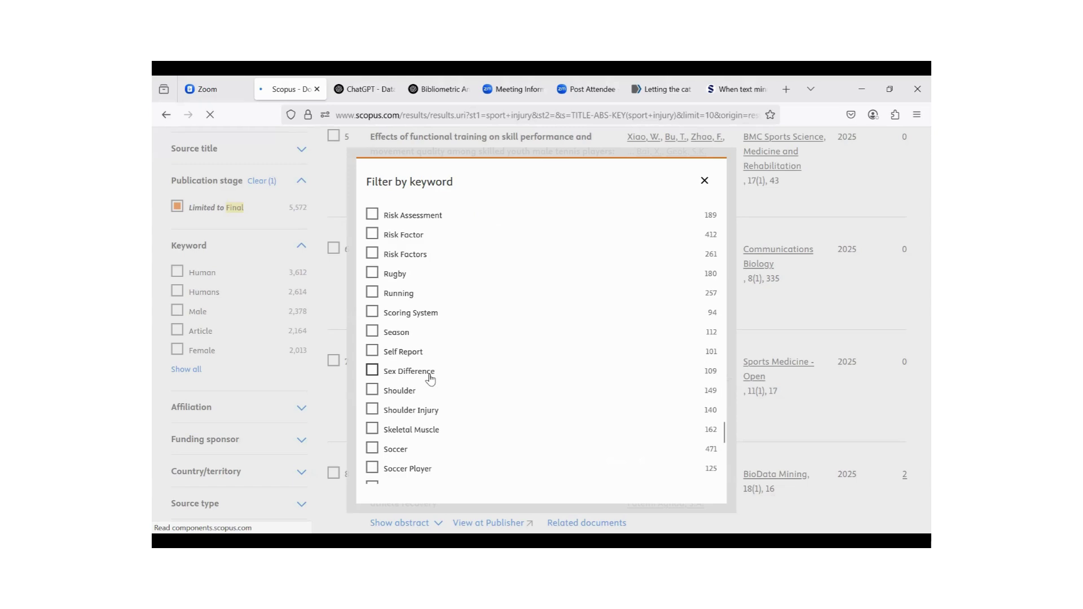
scroll(414, 333, "down", 8)
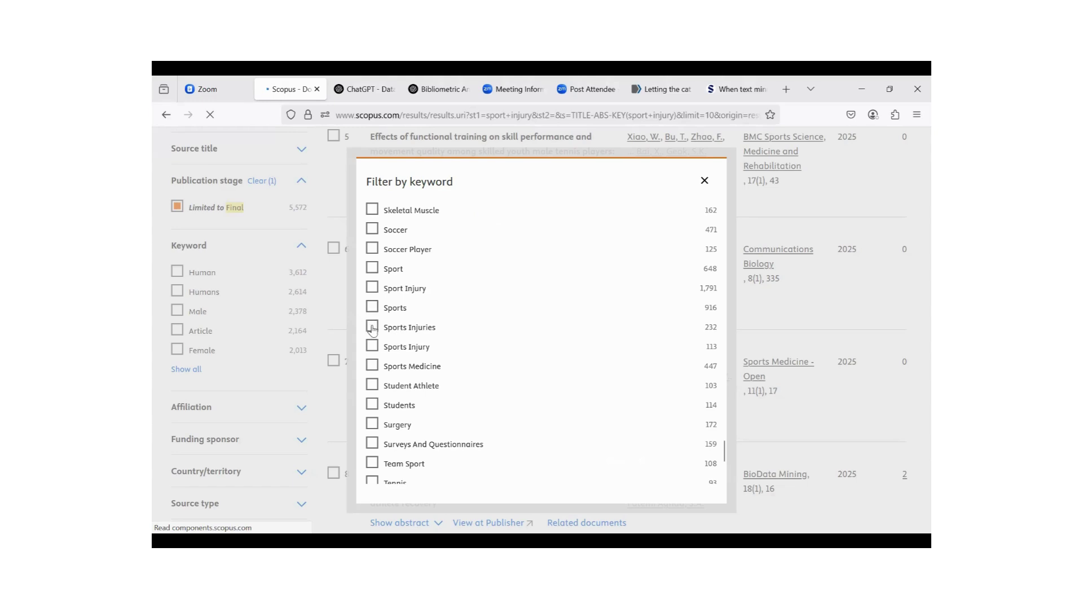
left_click(372, 327)
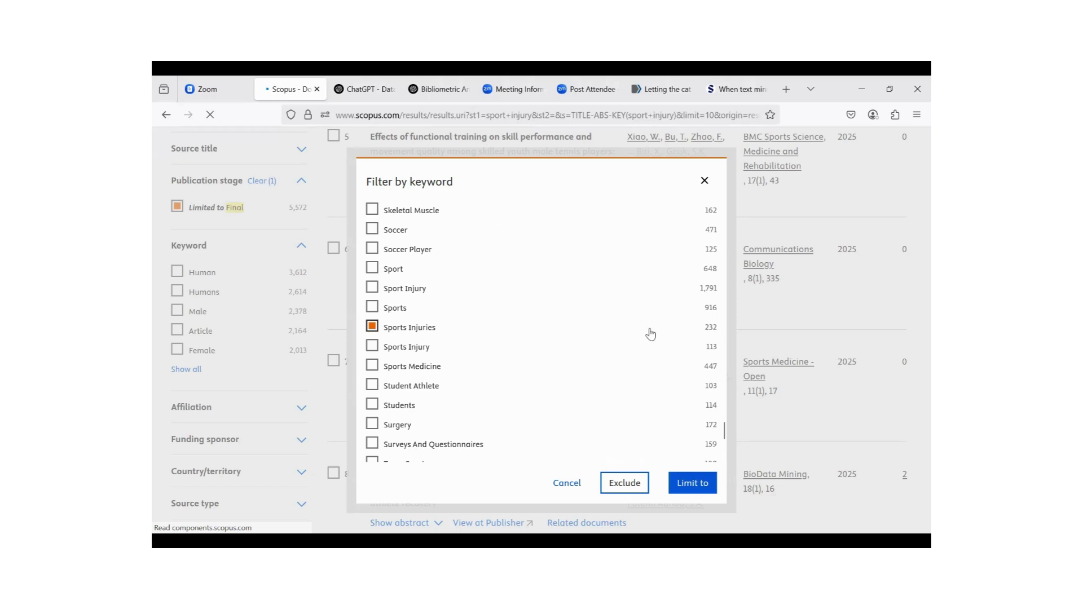
left_click(705, 483)
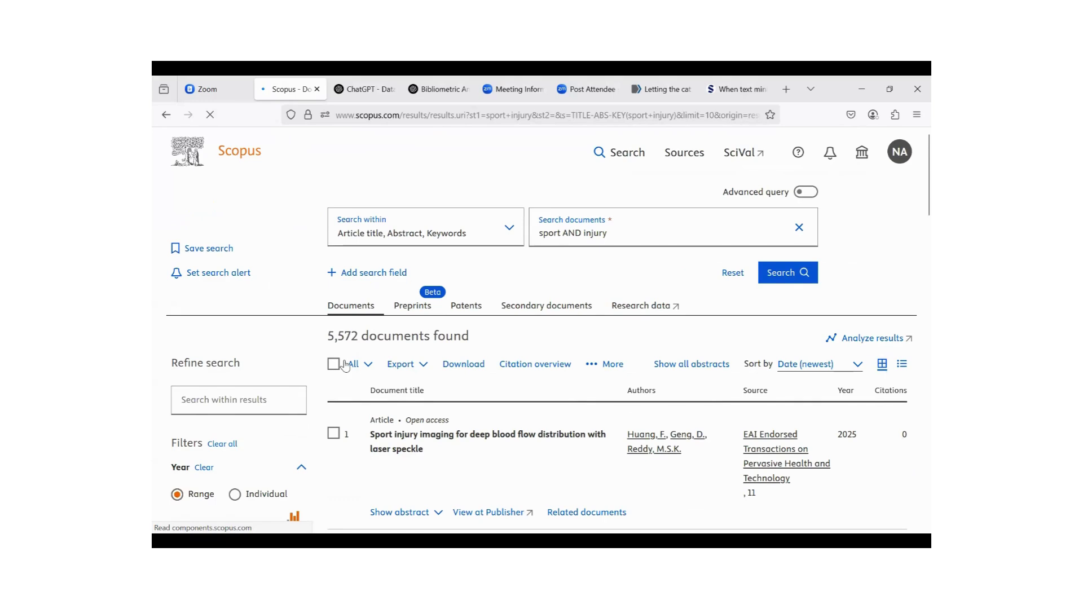
- Select all documents in the filtered results and open the settings for exporting them to Zotero as a RIS file
triple_click(451, 335)
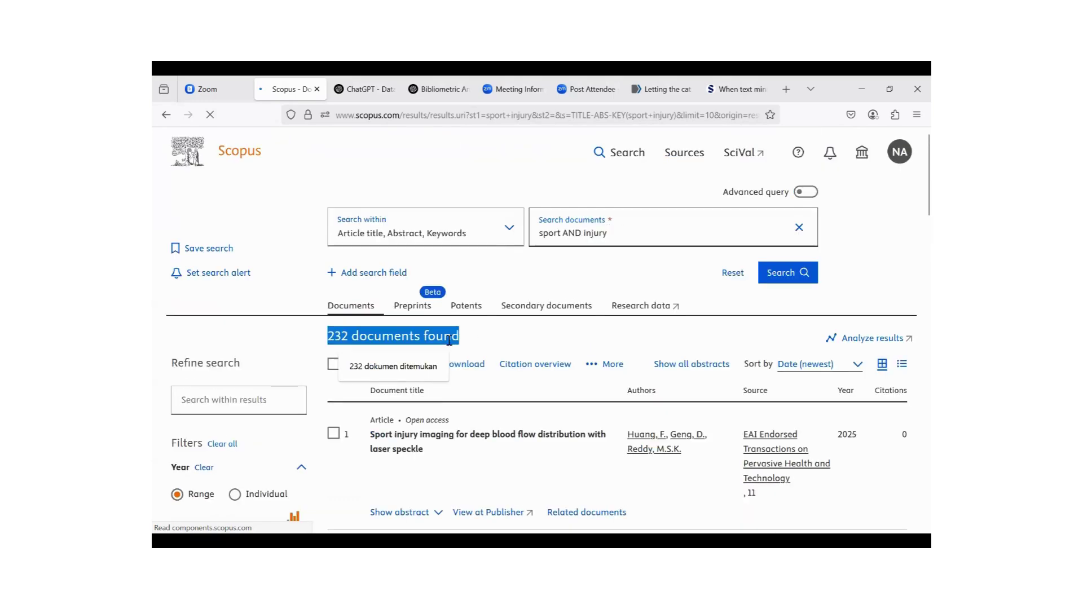
scroll(474, 344, "down", 7)
scroll(440, 469, "up", 6)
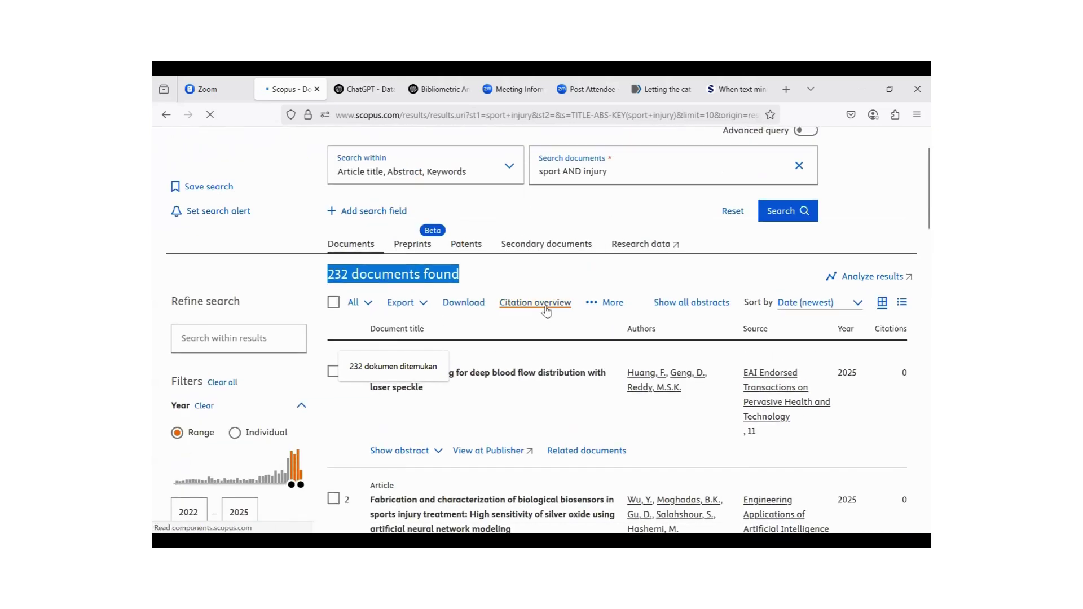
scroll(541, 304, "up", 1)
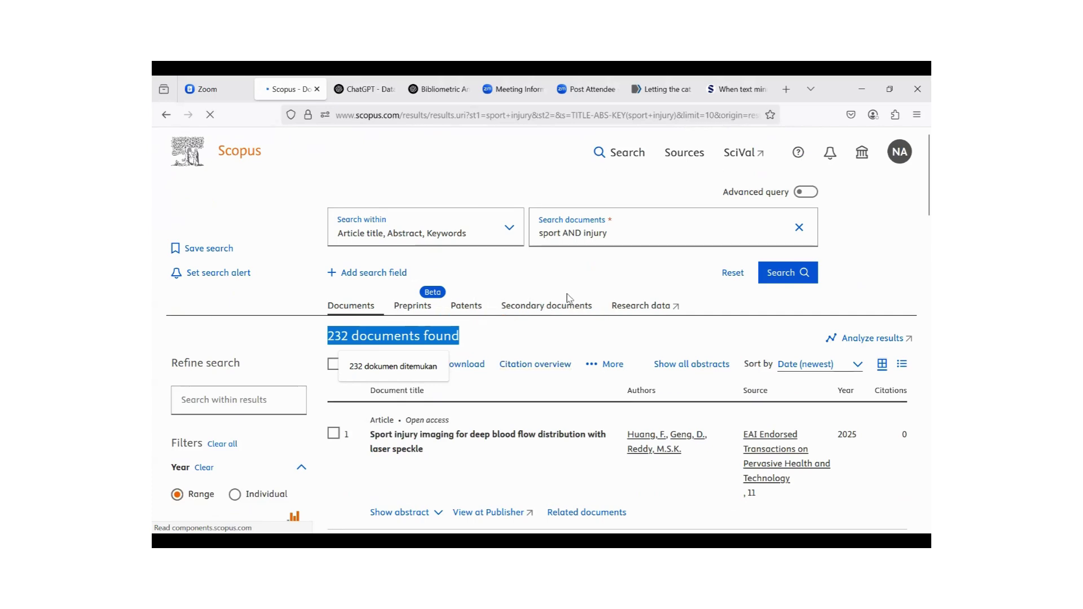
scroll(546, 300, "down", 1)
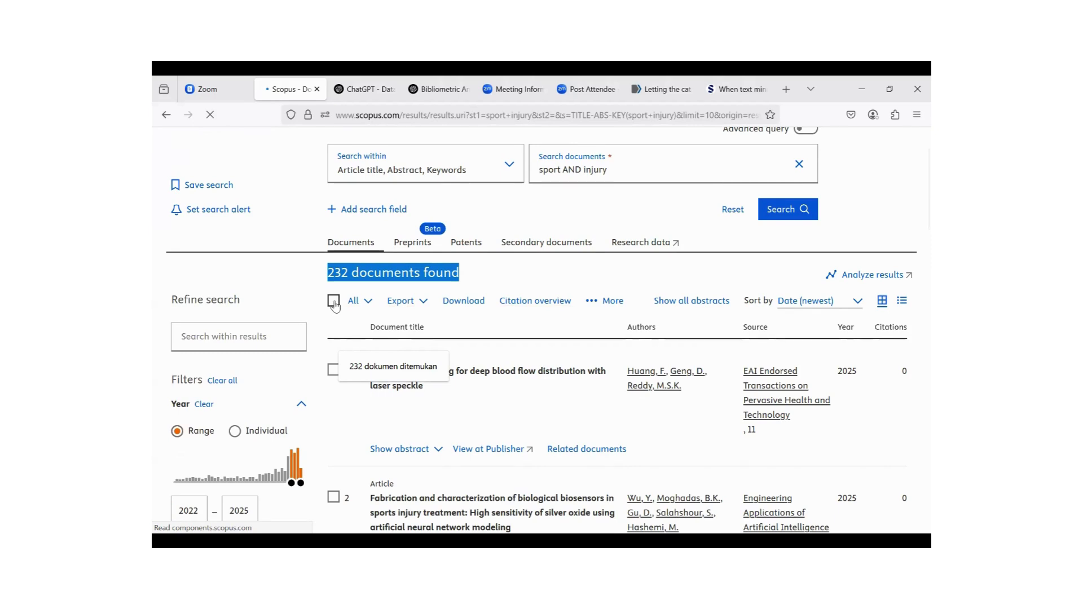
left_click(334, 301)
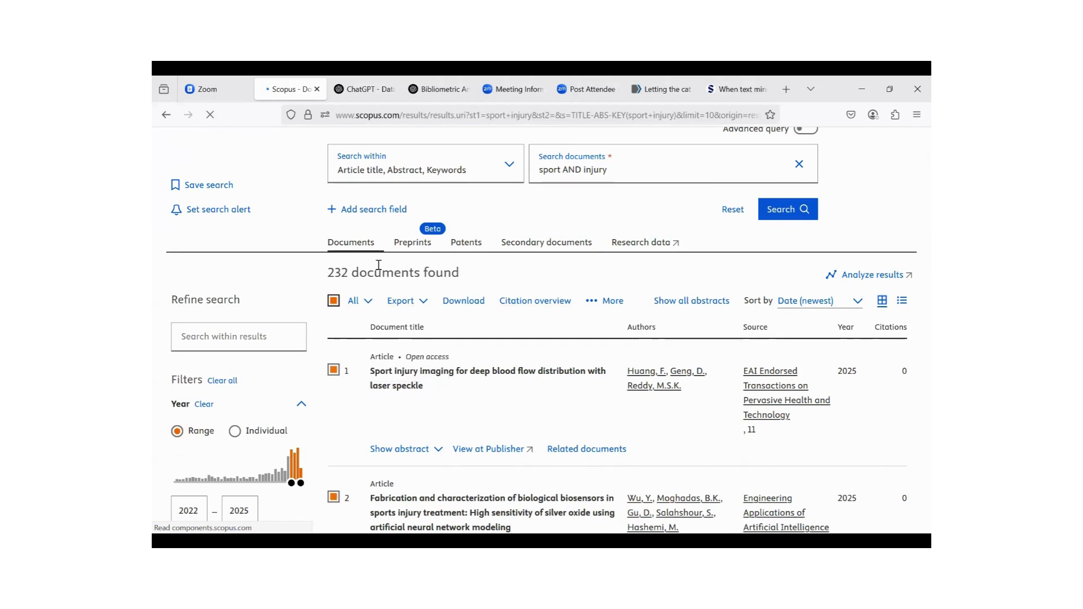
left_click(424, 304)
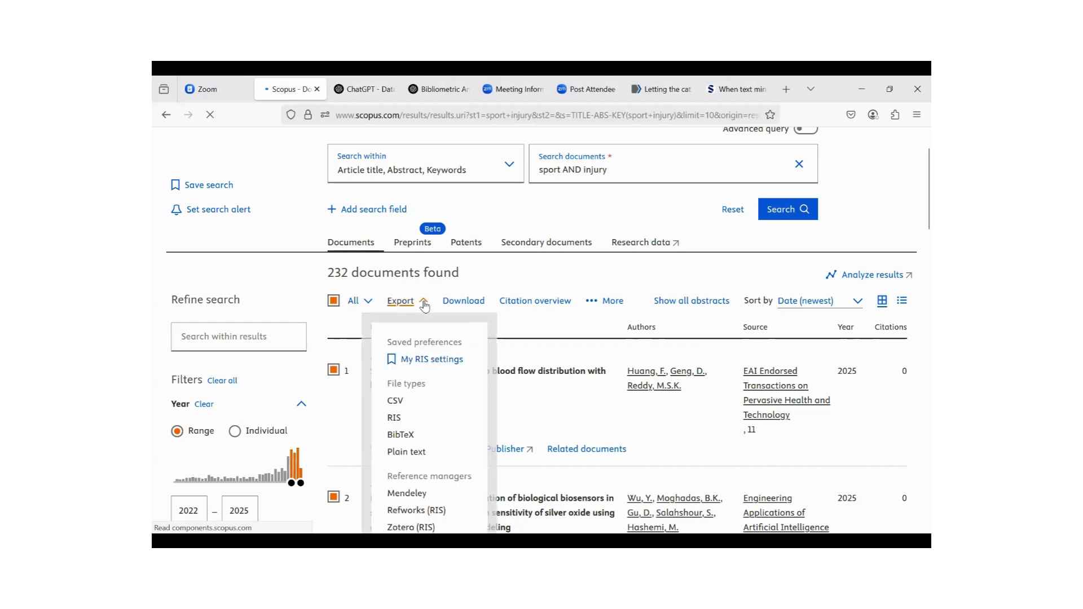
scroll(428, 395, "down", 3)
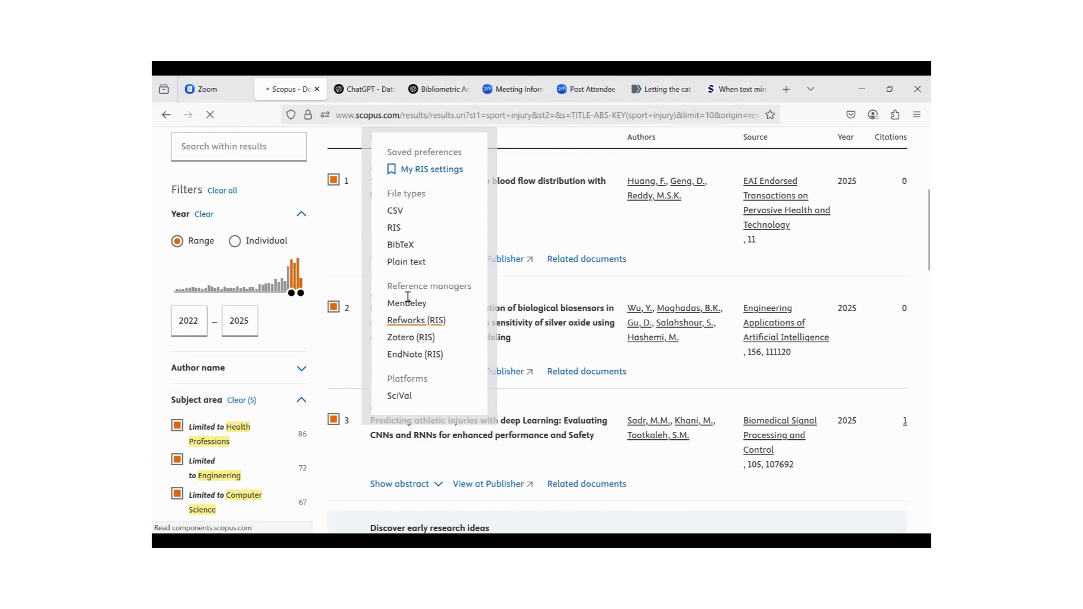
left_click(400, 339)
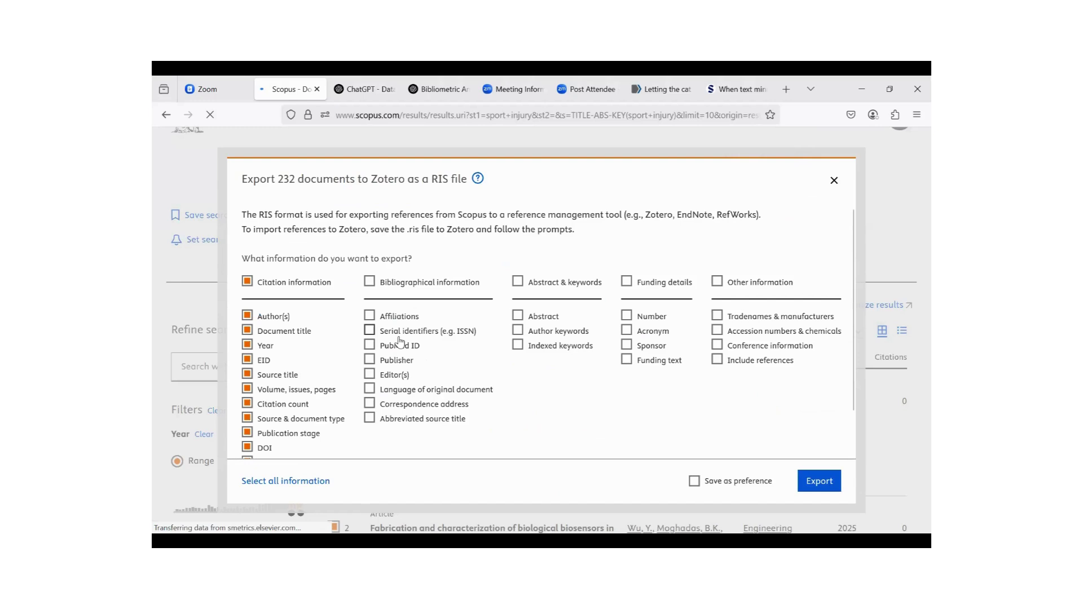
- Include bibliographical information, abstract and keywords, funding details and other information, and export the RIS file
left_click(368, 282)
left_click(517, 281)
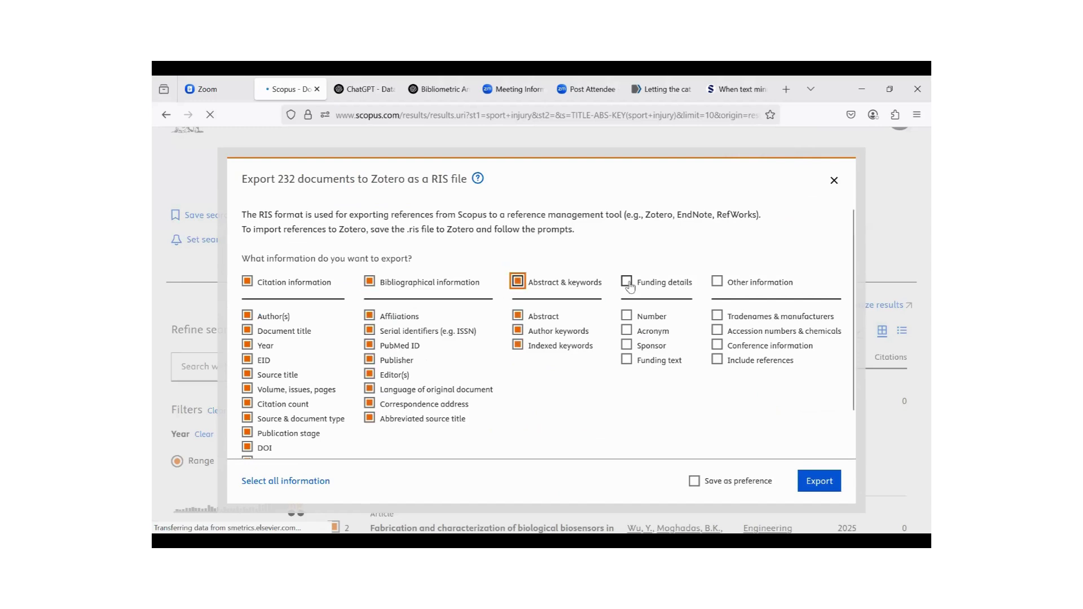
left_click(626, 281)
left_click(717, 281)
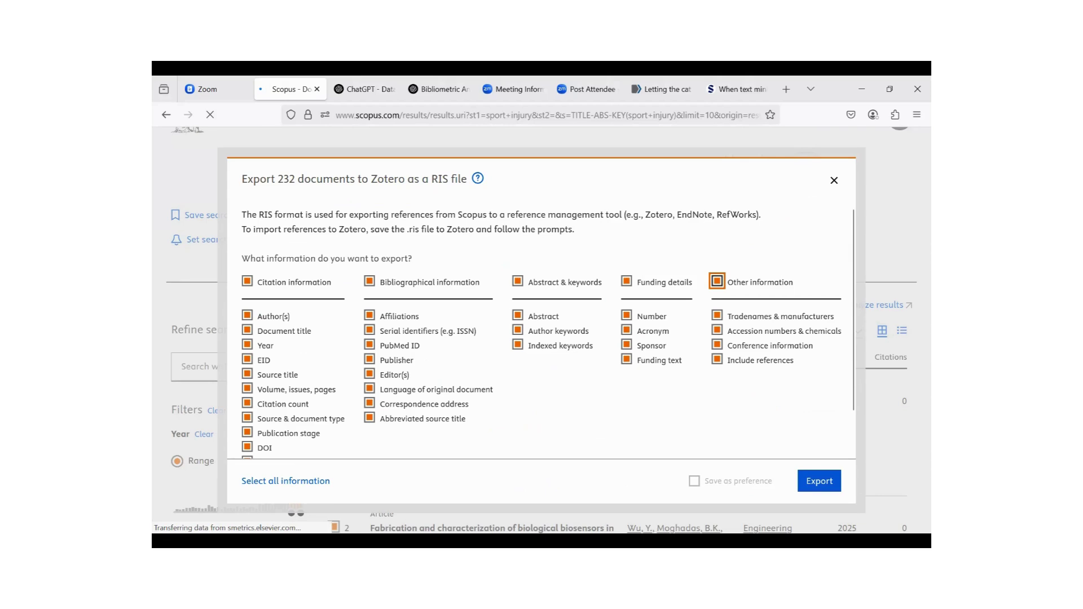
left_click(818, 480)
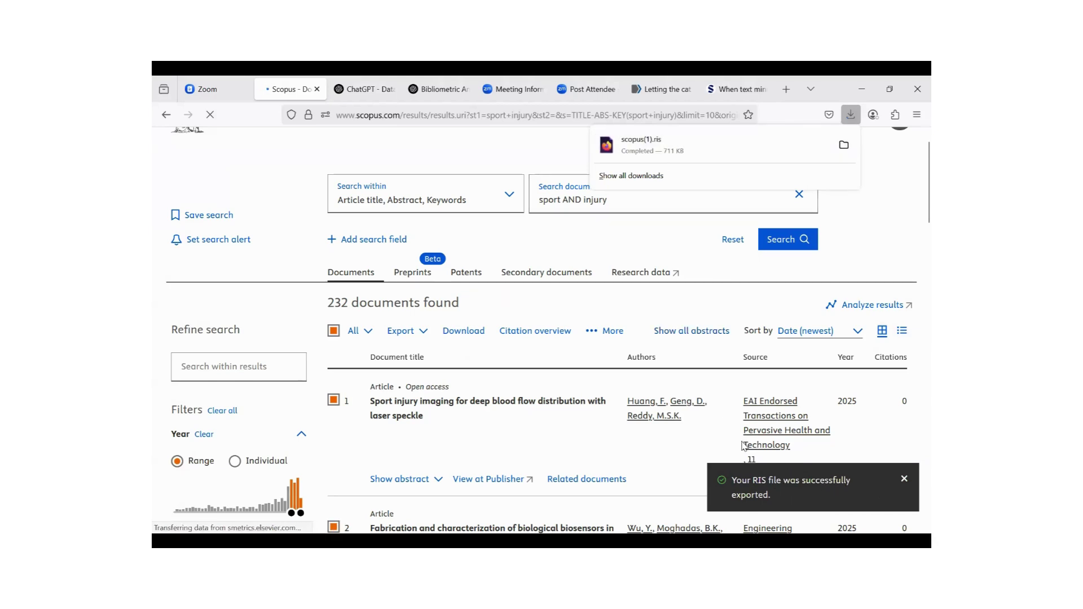
- Open the CSV export settings for the selected documents
scroll(645, 285, "up", 1)
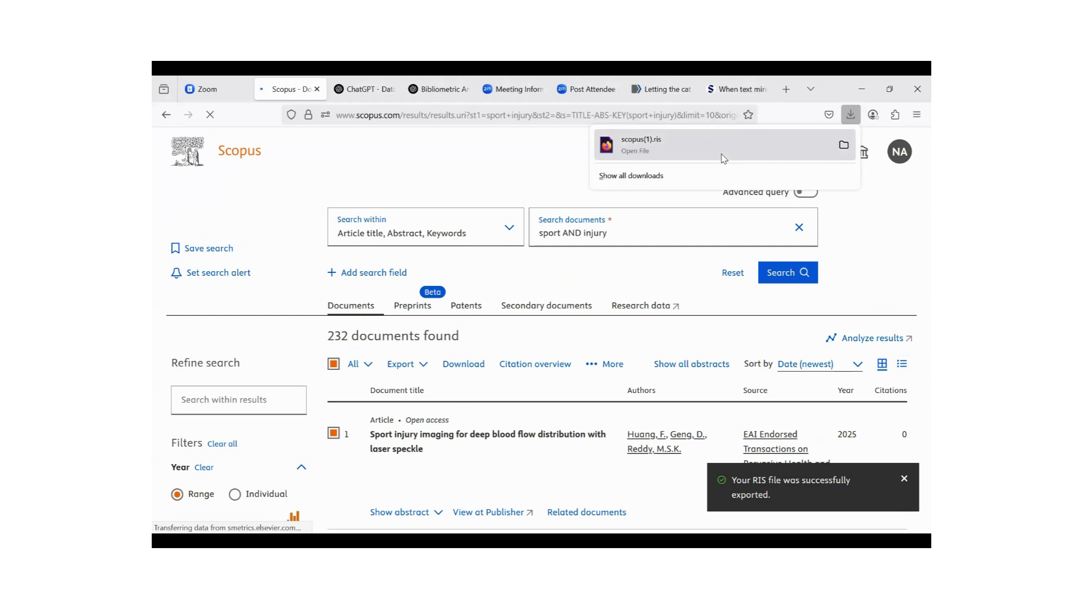
left_click(417, 365)
scroll(403, 501, "down", 5)
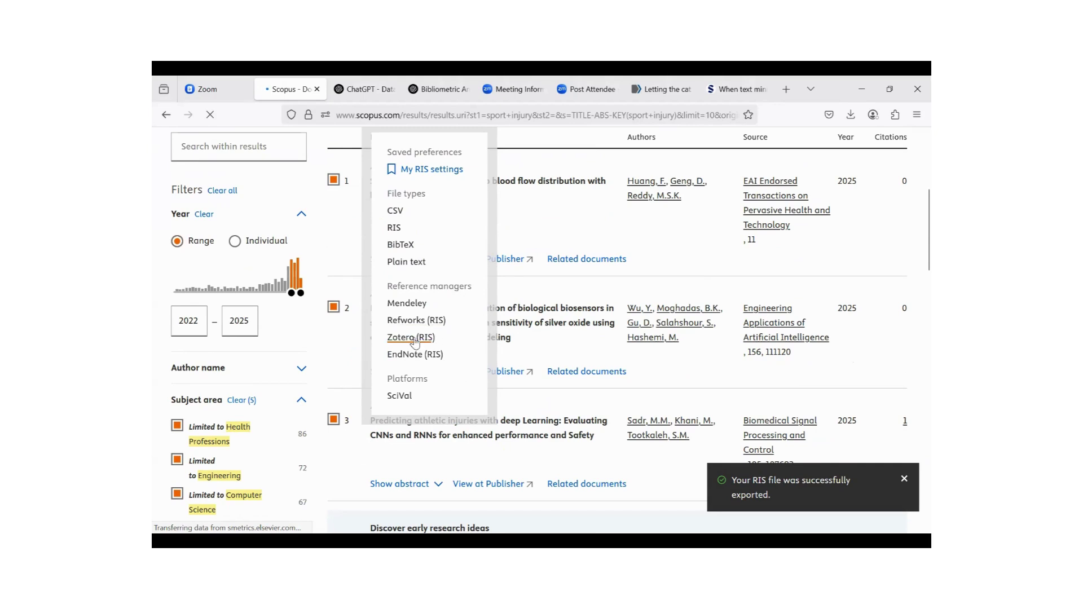
left_click(396, 212)
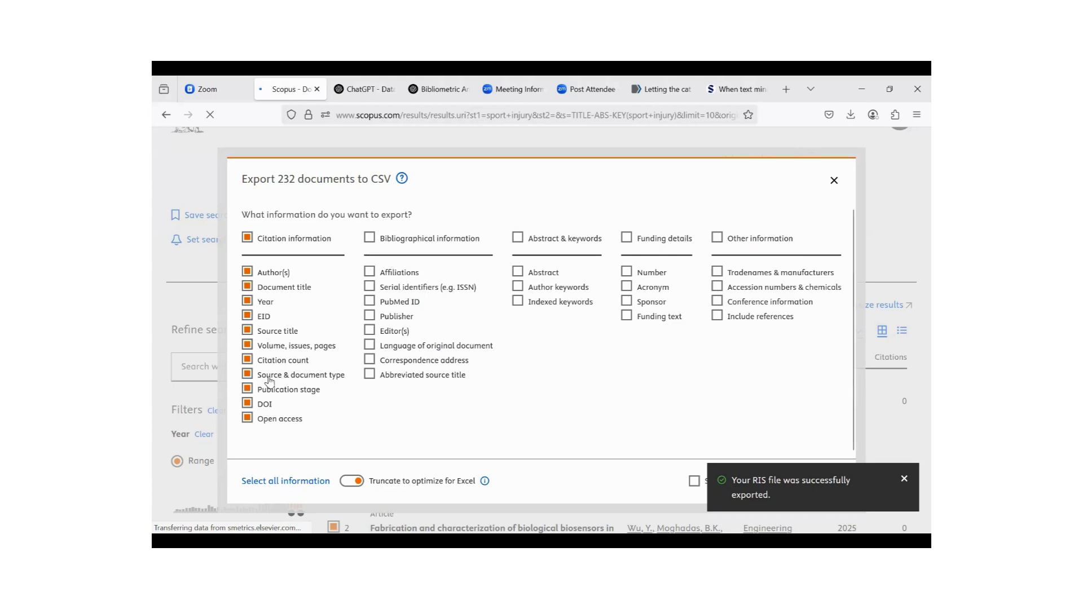
left_click(248, 239)
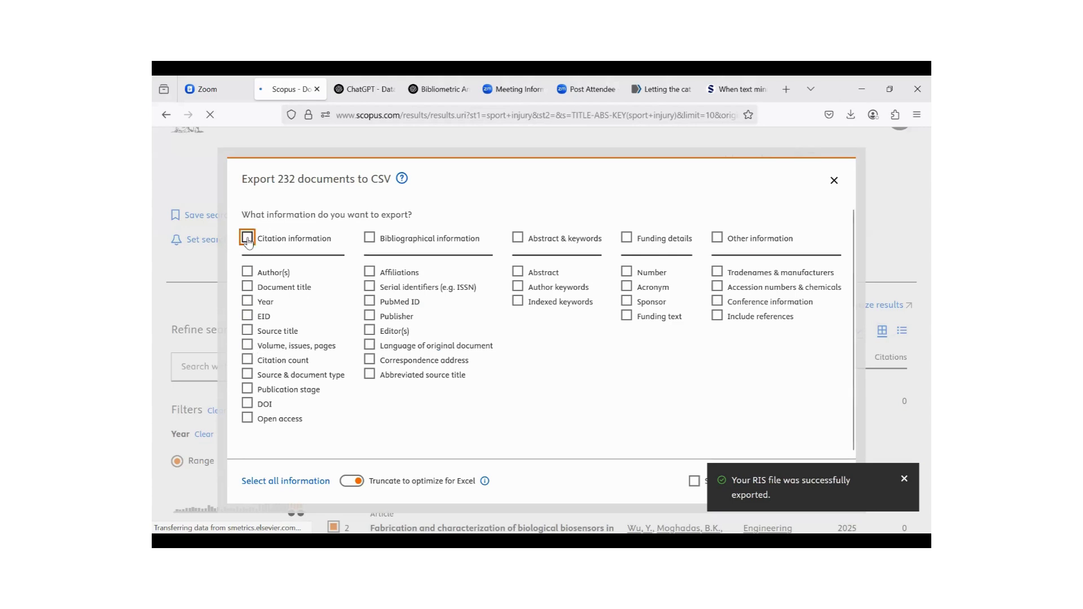
left_click(248, 404)
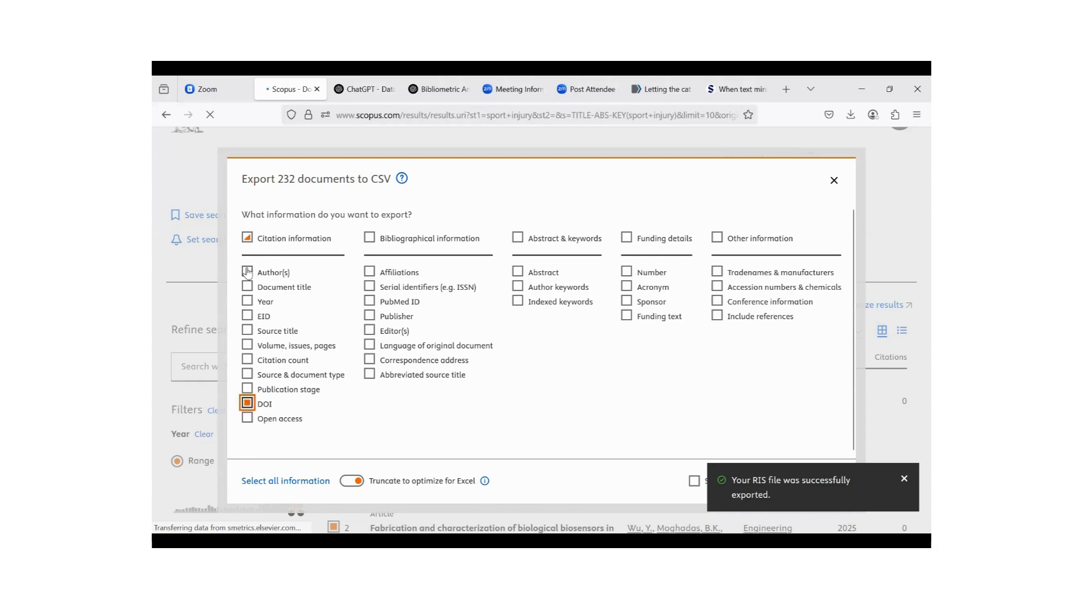
left_click(247, 237)
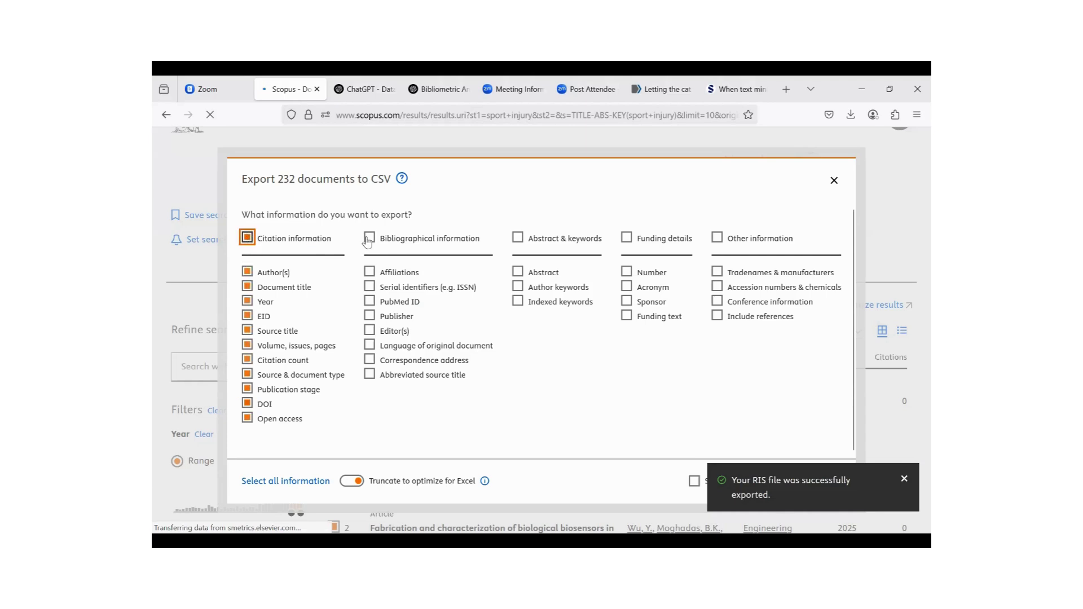
- Add all bibliographical information and all abstract and keyword fields to the CSV export, and export the file
left_click(369, 237)
left_click(517, 238)
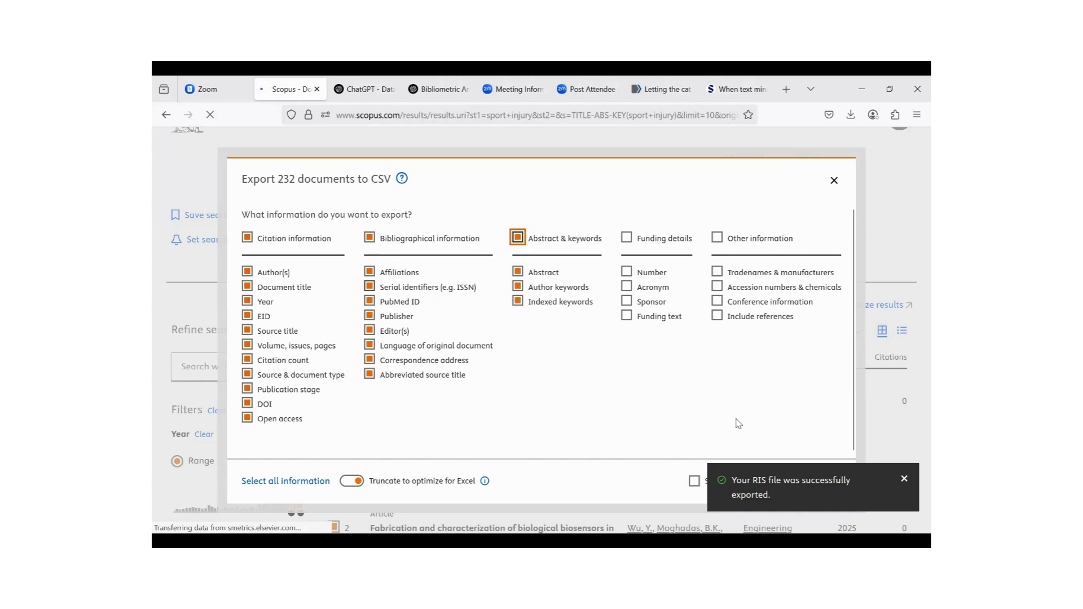
left_click(903, 478)
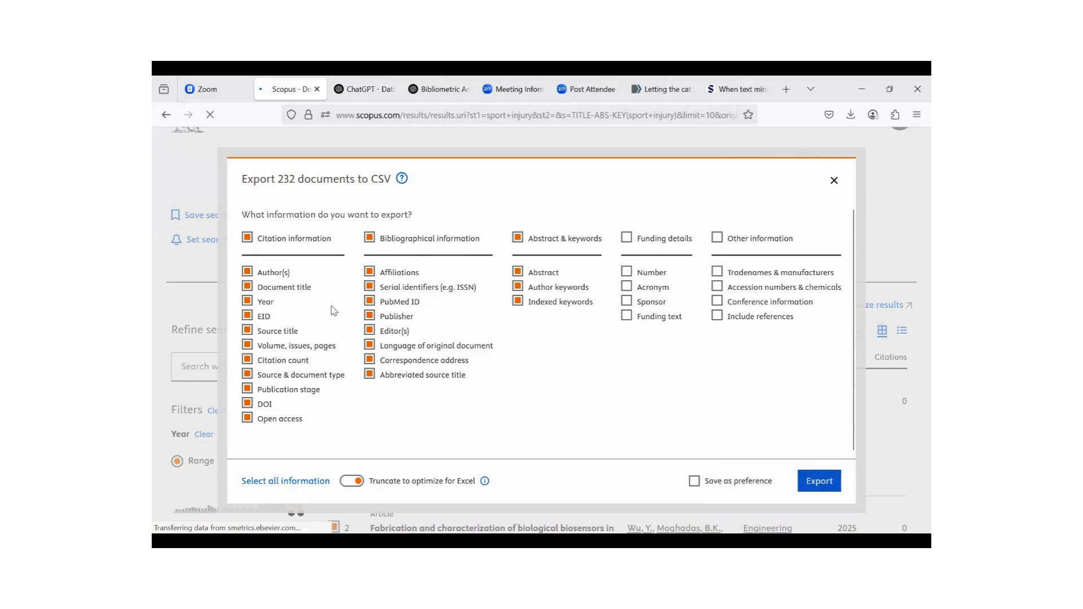
left_click(820, 483)
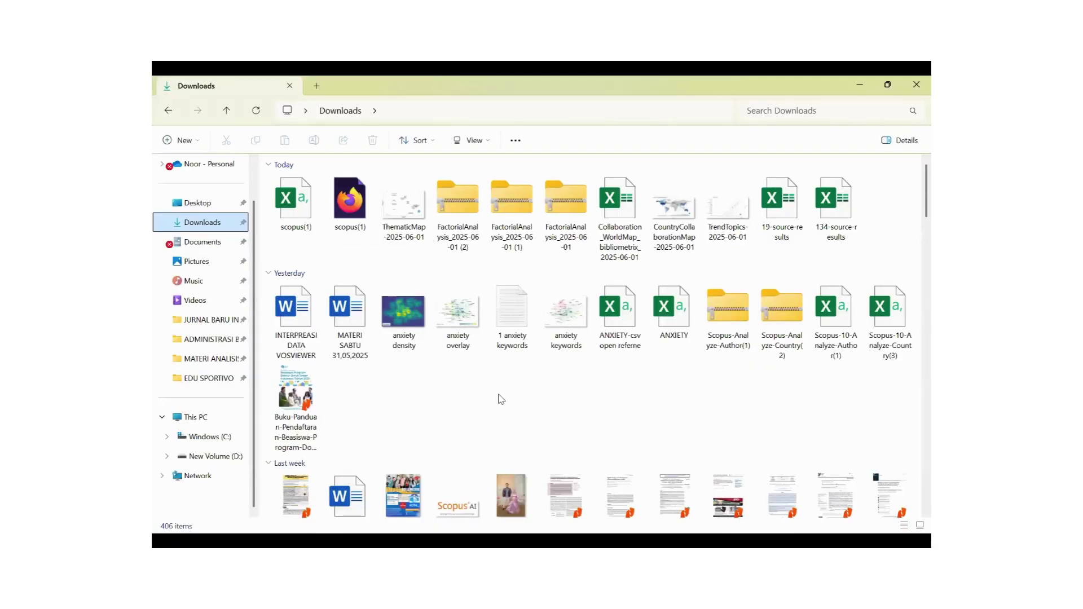
- Switch to the Downloads folder, open the scopus(1) CSV file in Excel and look through its rows
left_click(192, 262)
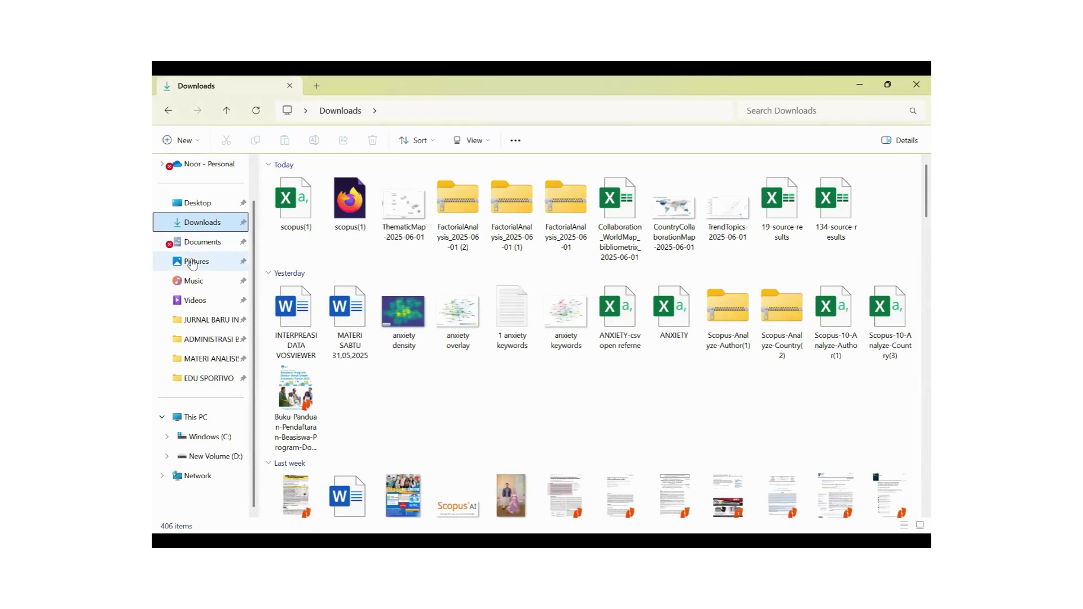
left_click(192, 224)
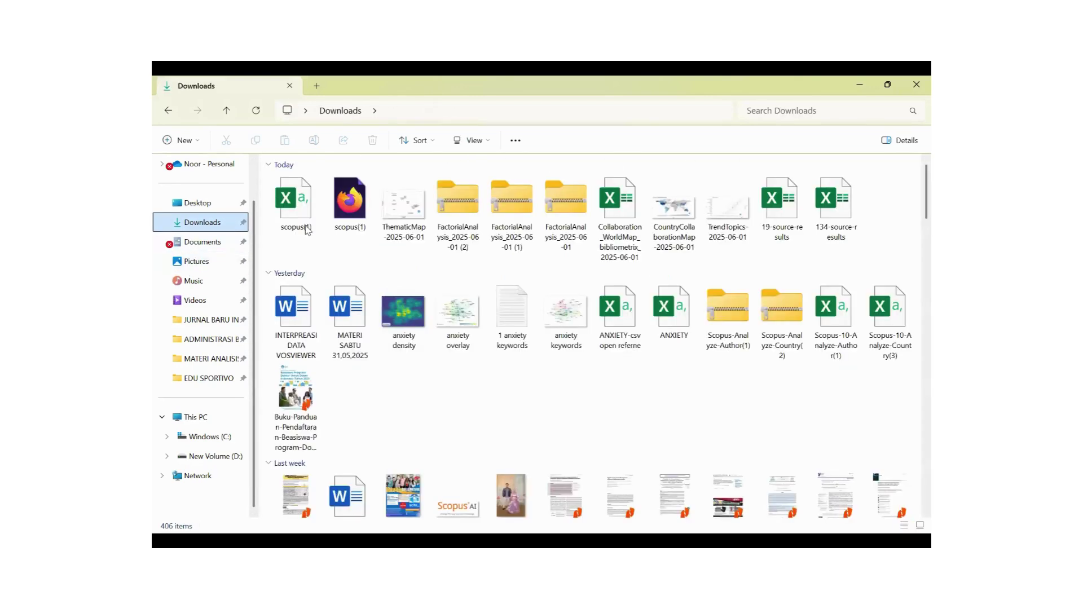
left_click(302, 224)
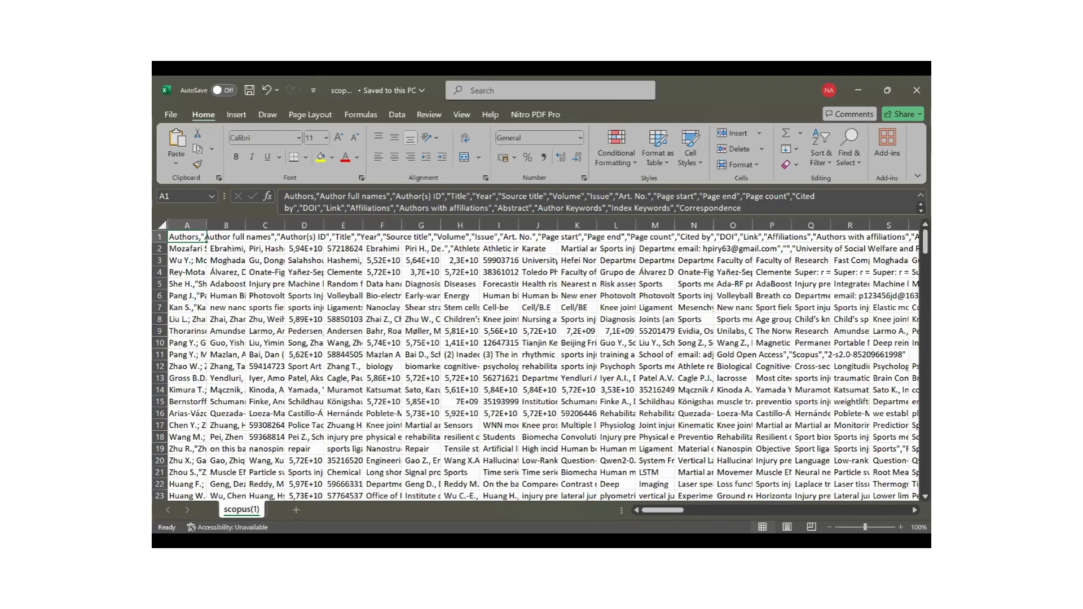
scroll(485, 429, "down", 20)
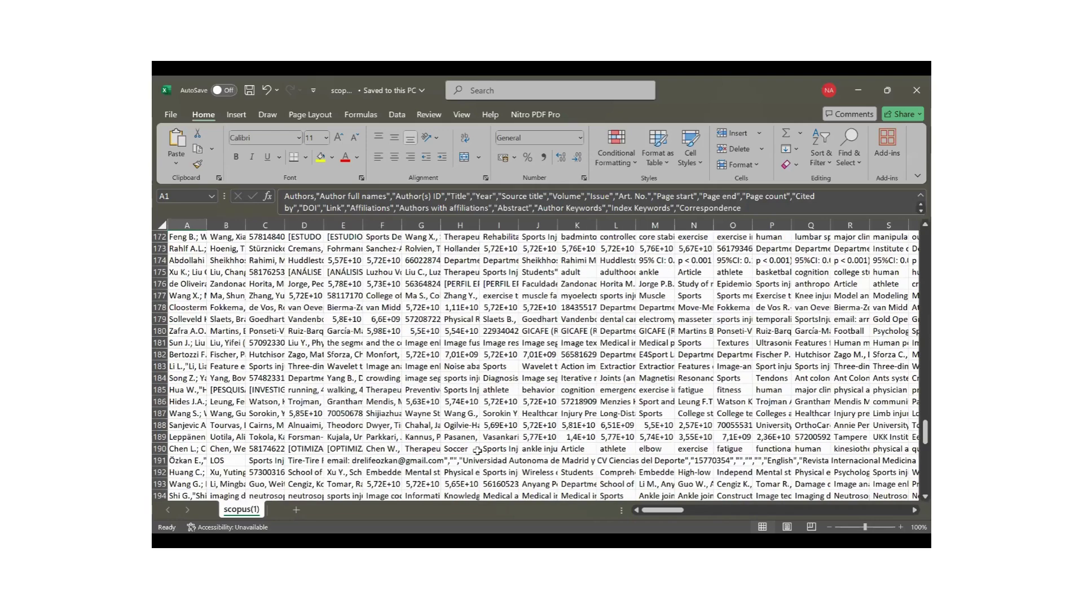
scroll(360, 421, "up", 20)
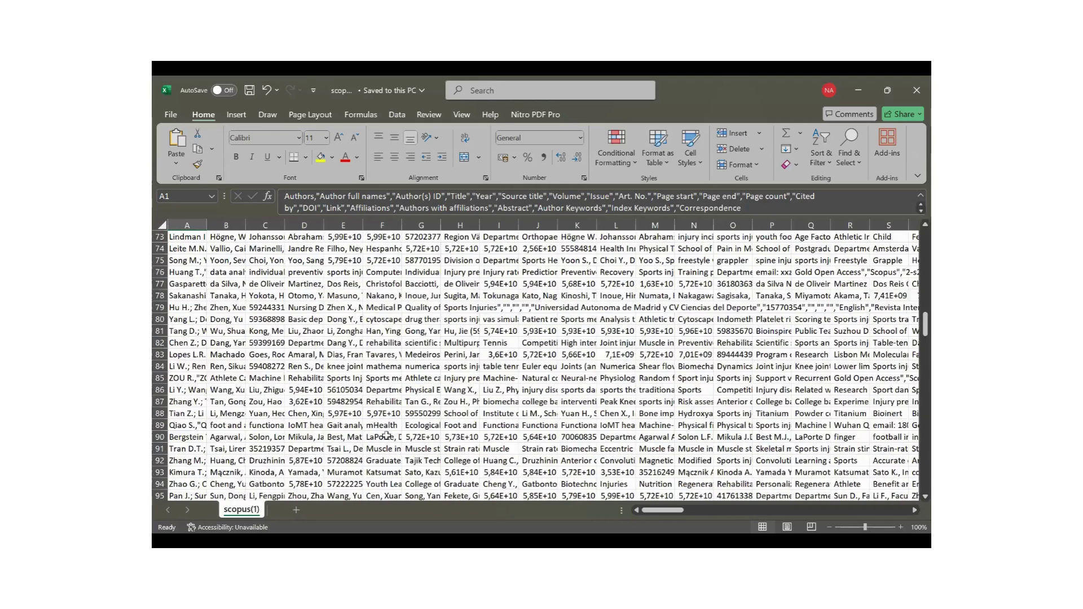
scroll(404, 458, "up", 20)
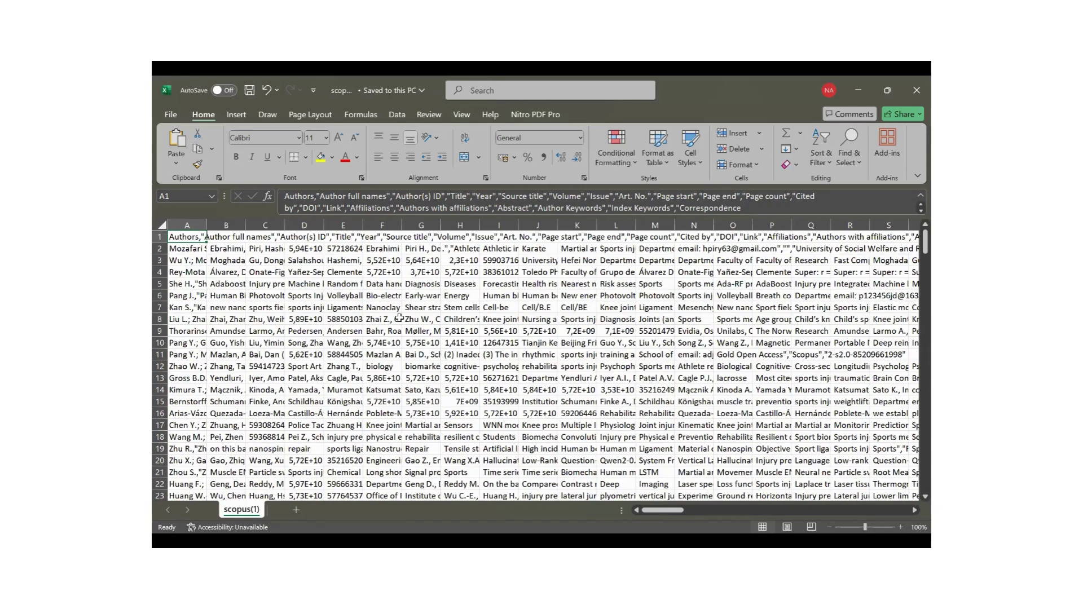
- Start a text/CSV data import of the scopus(1) file from the Downloads folder
left_click(397, 114)
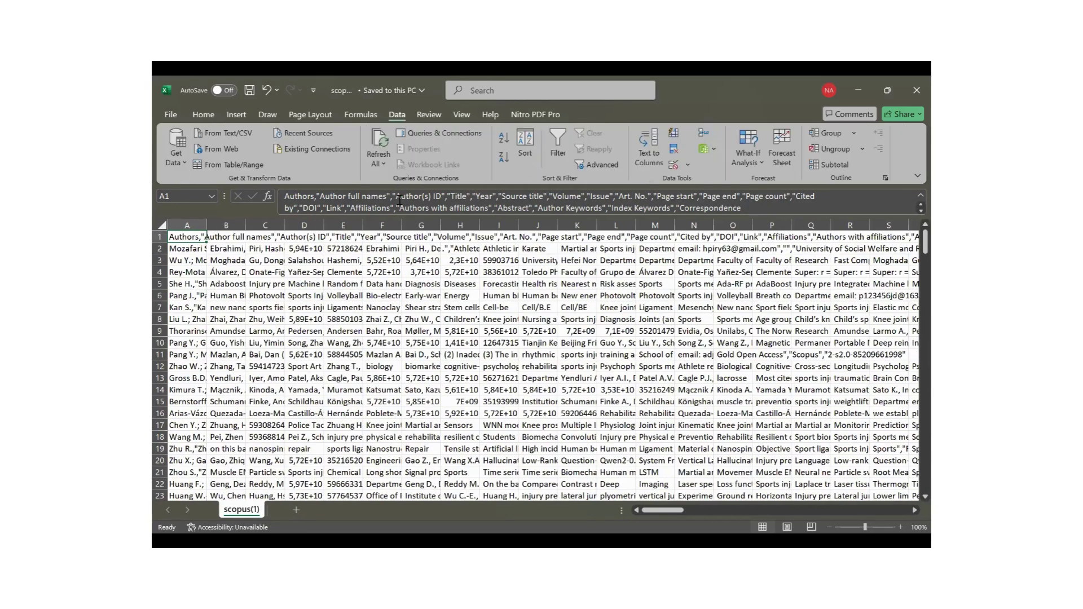
left_click(220, 135)
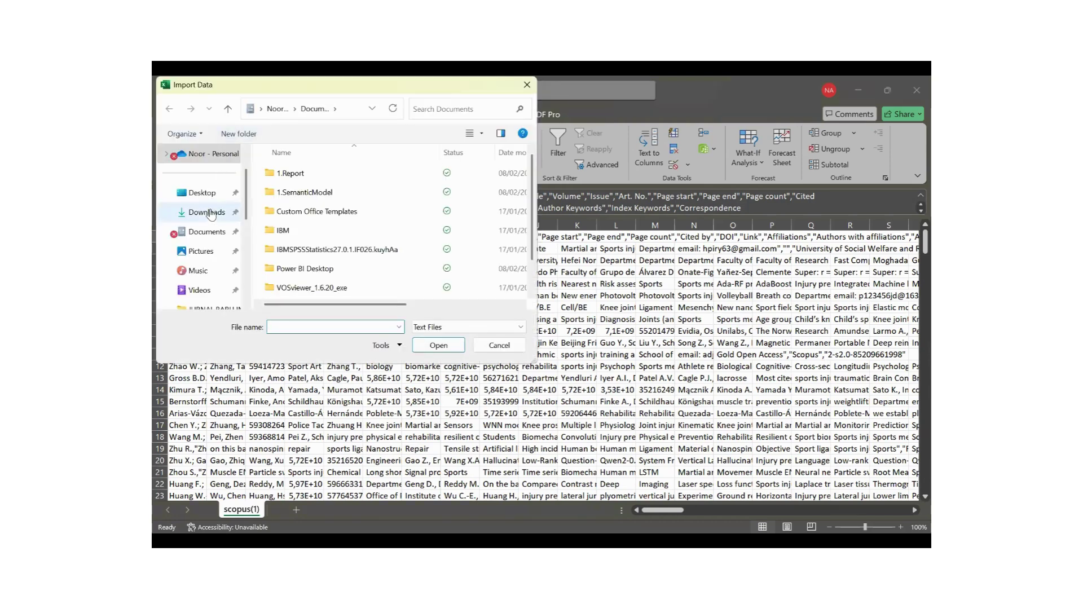
left_click(206, 212)
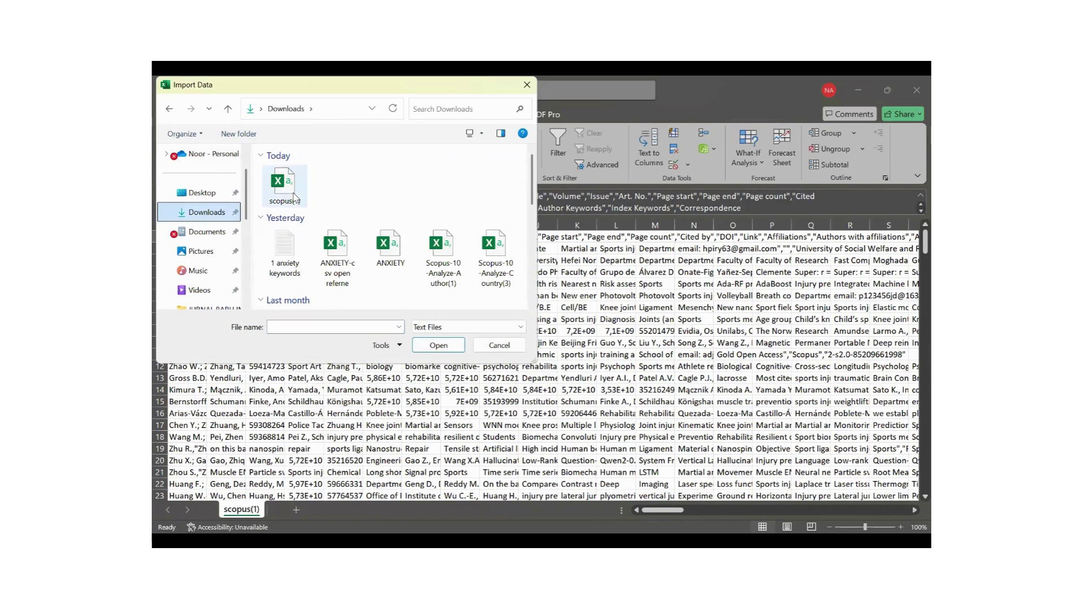
left_click(294, 198)
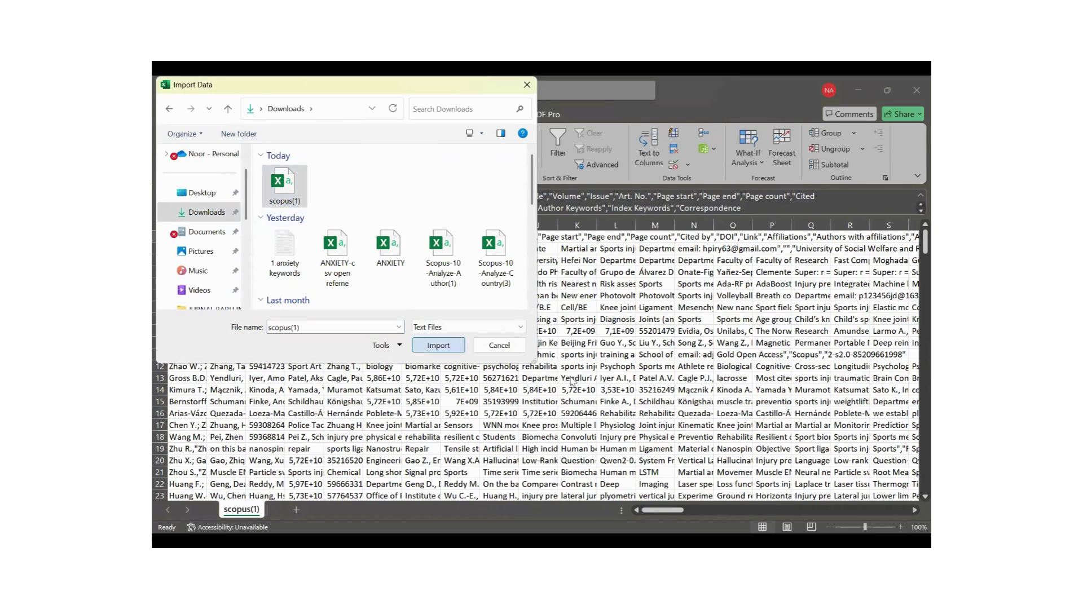
key("Return")
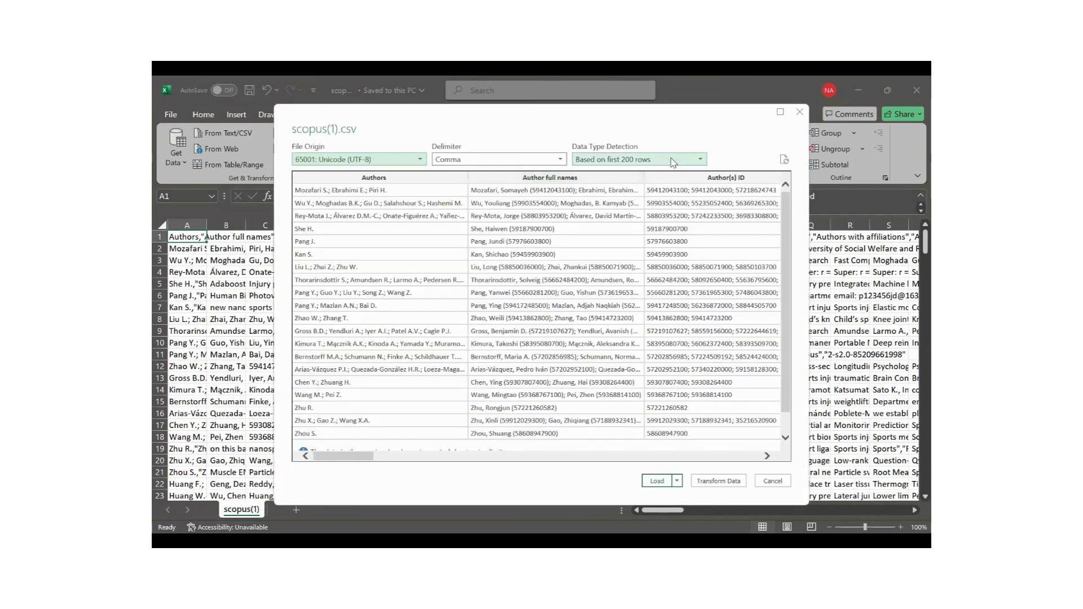
- Base the data type detection on the entire dataset, load the CSV data into a new sheet and close the queries pane
left_click(616, 160)
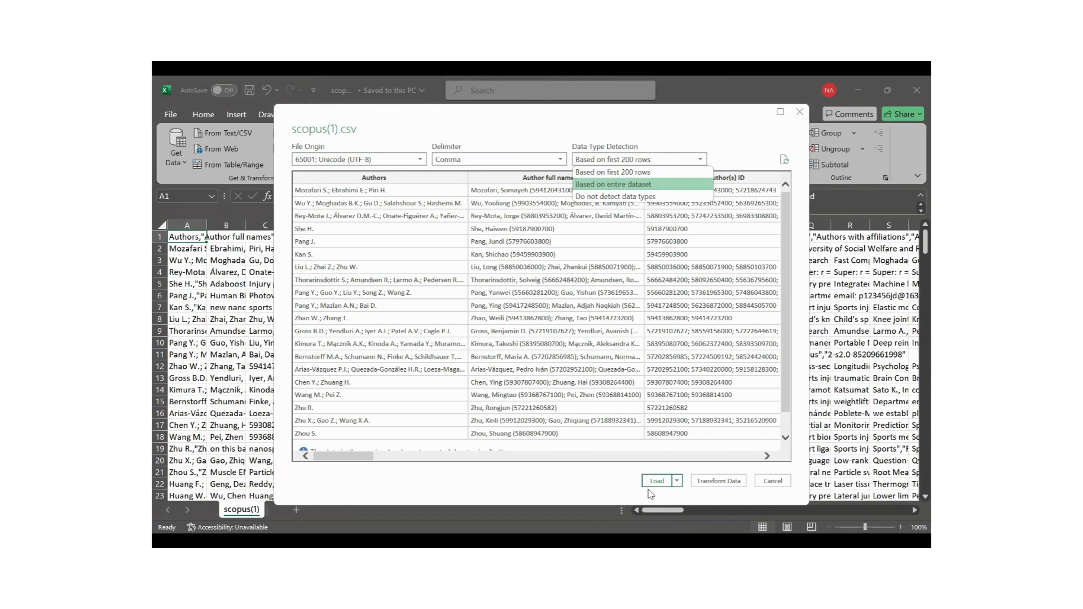
left_click(621, 185)
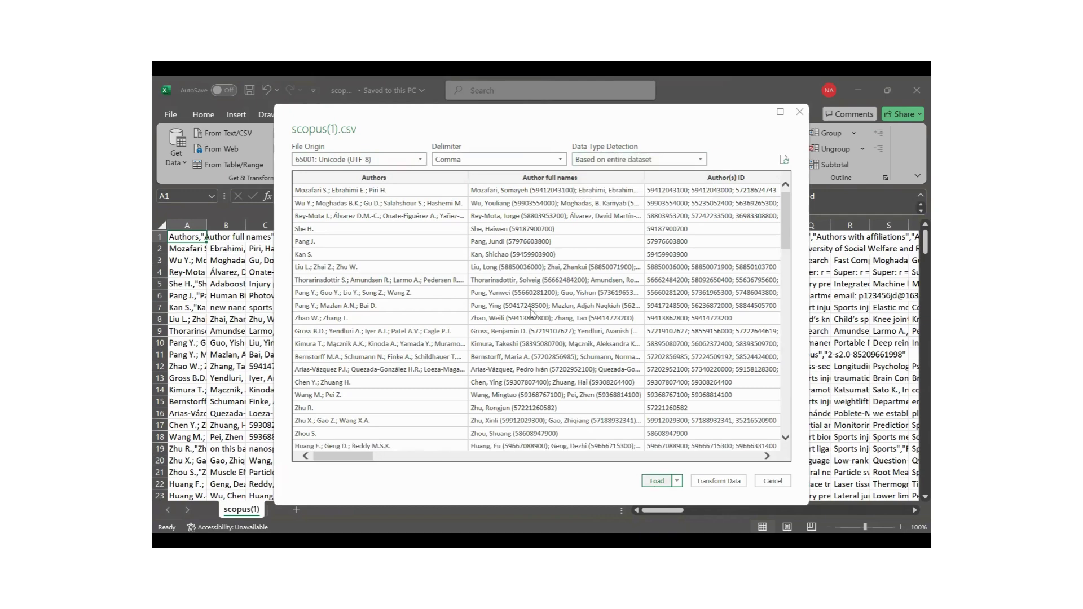
key("Return")
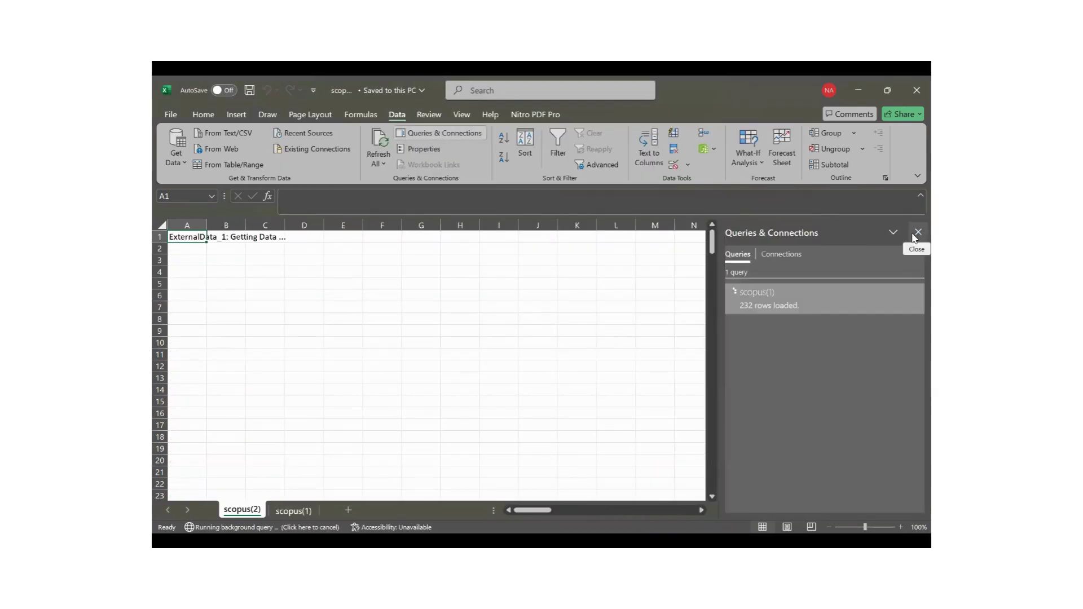
left_click(917, 232)
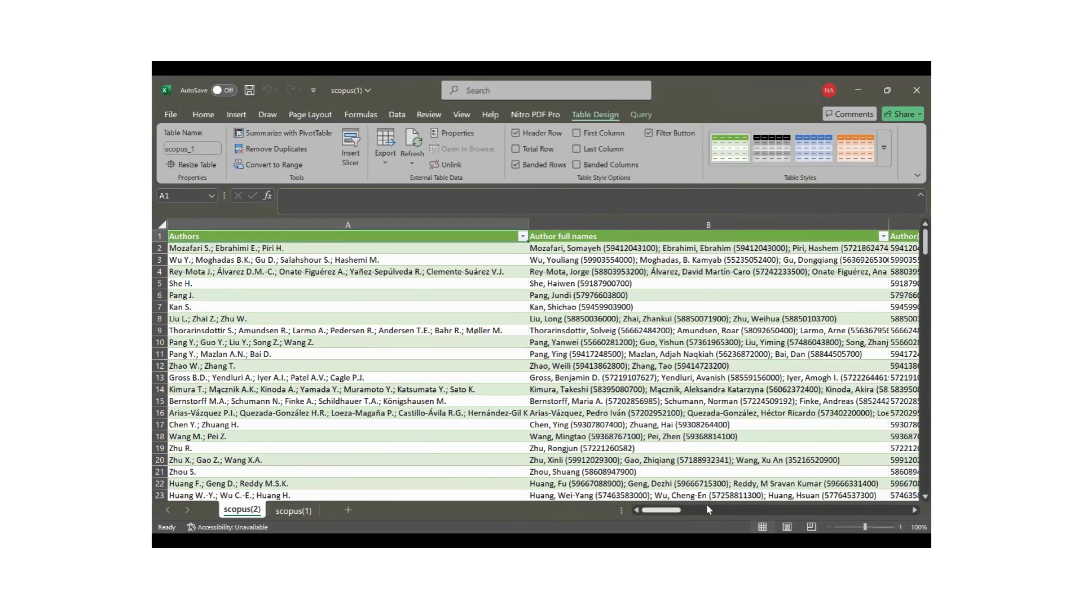
- Narrow the Authors column in the imported table and delete the Author full names and Author(s) ID columns
left_click_drag(706, 509, 659, 512)
left_click_drag(529, 226, 422, 225)
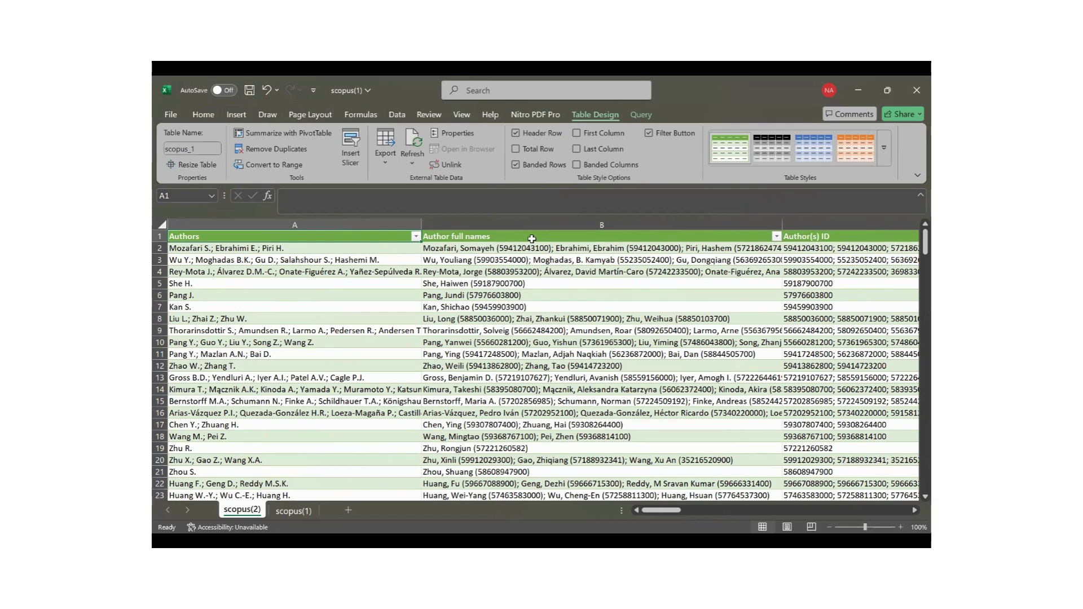
left_click(555, 224)
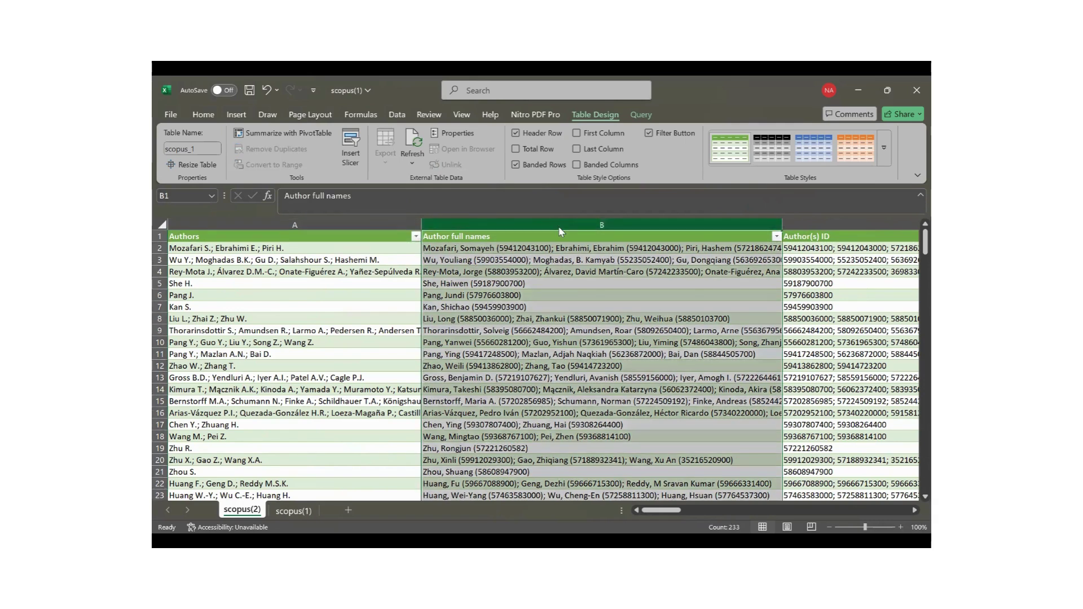
right_click(560, 231)
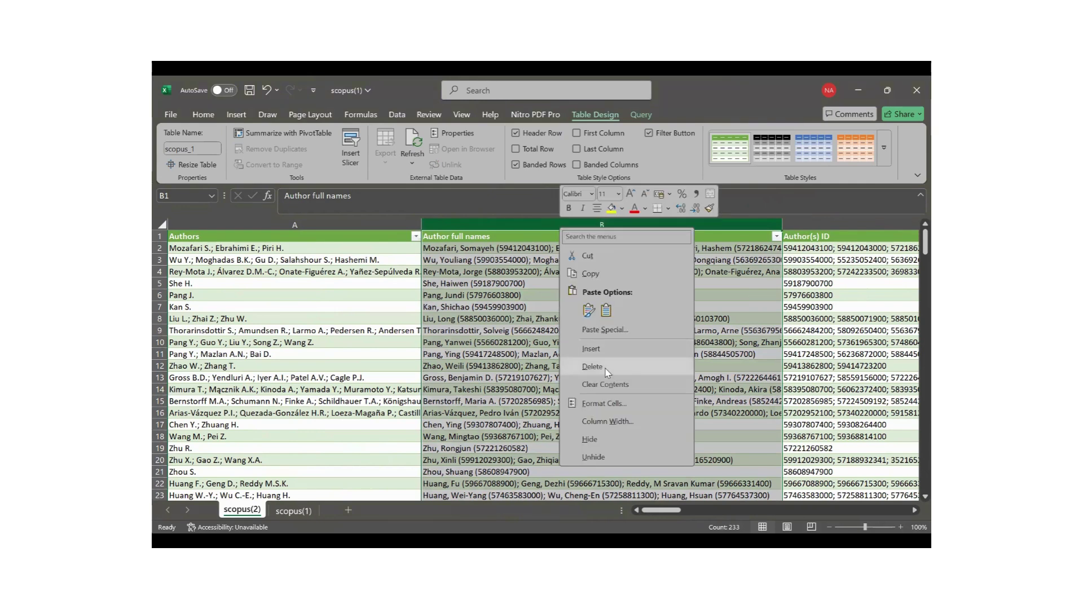
left_click(592, 366)
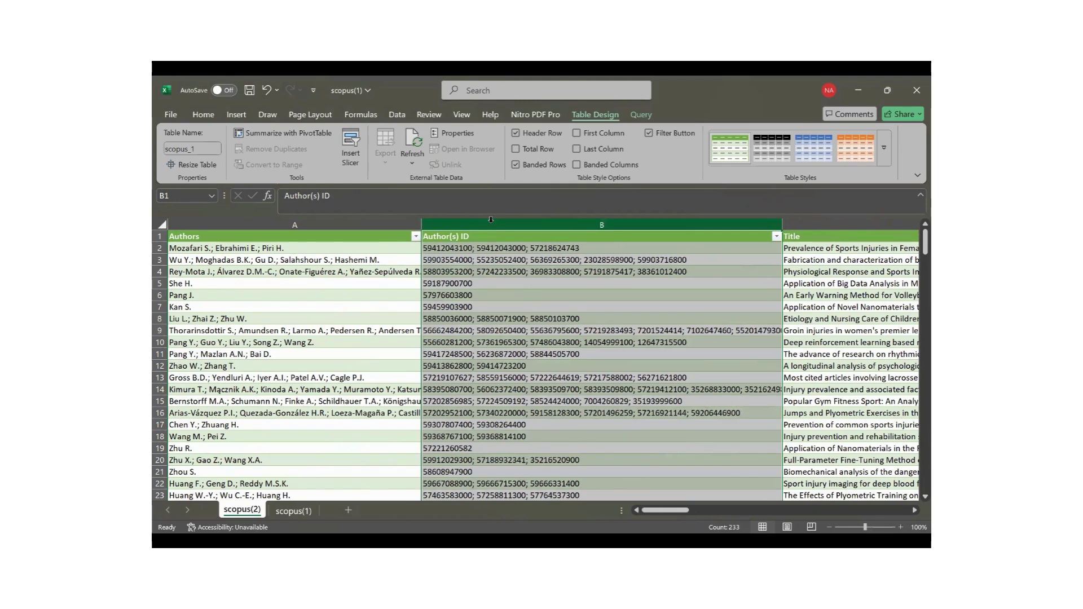
right_click(490, 221)
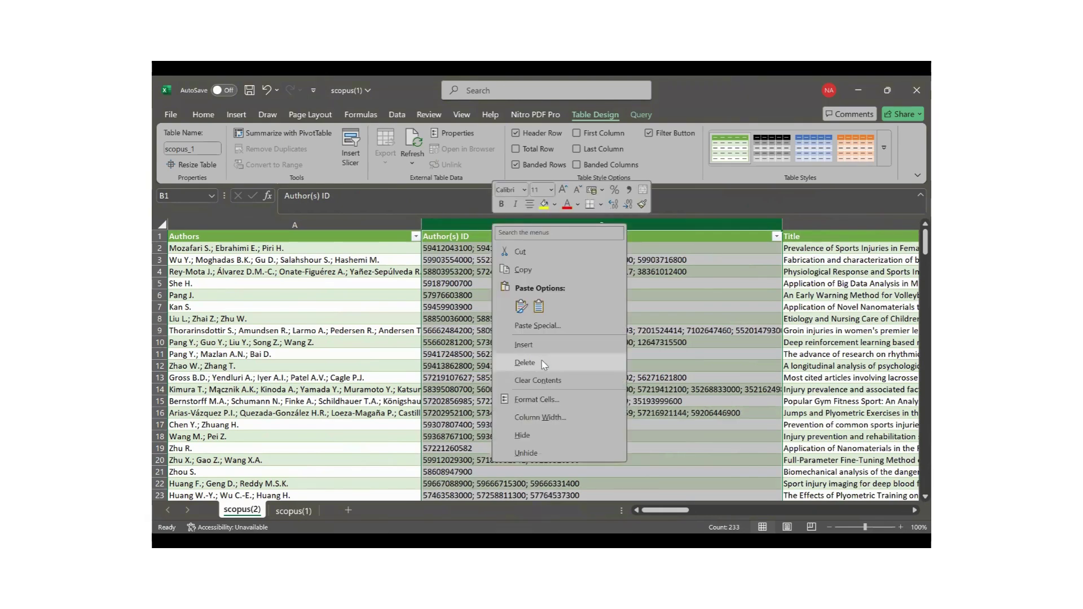
left_click(544, 364)
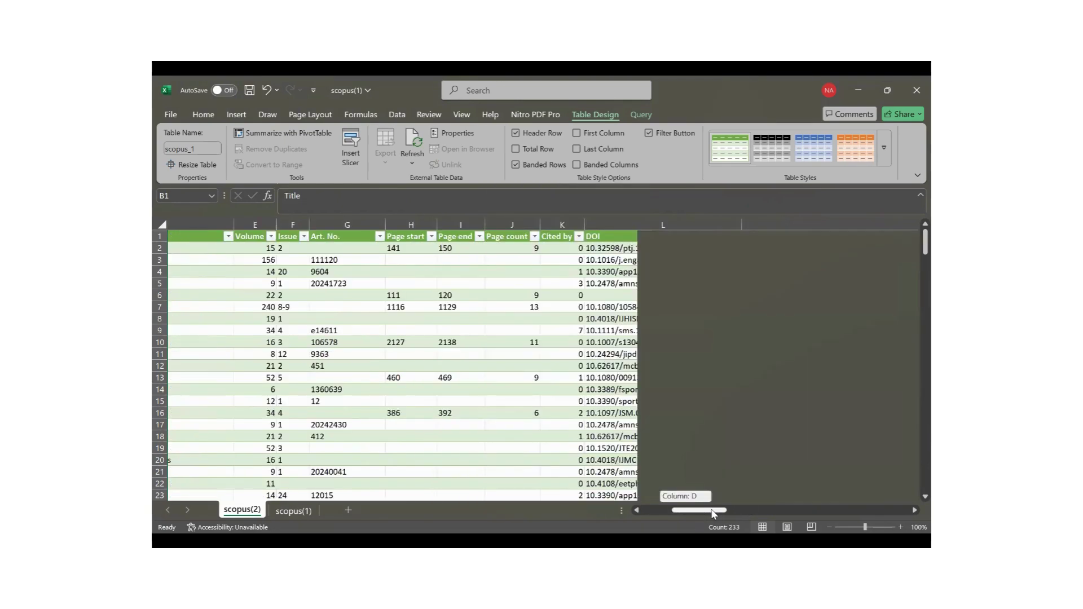